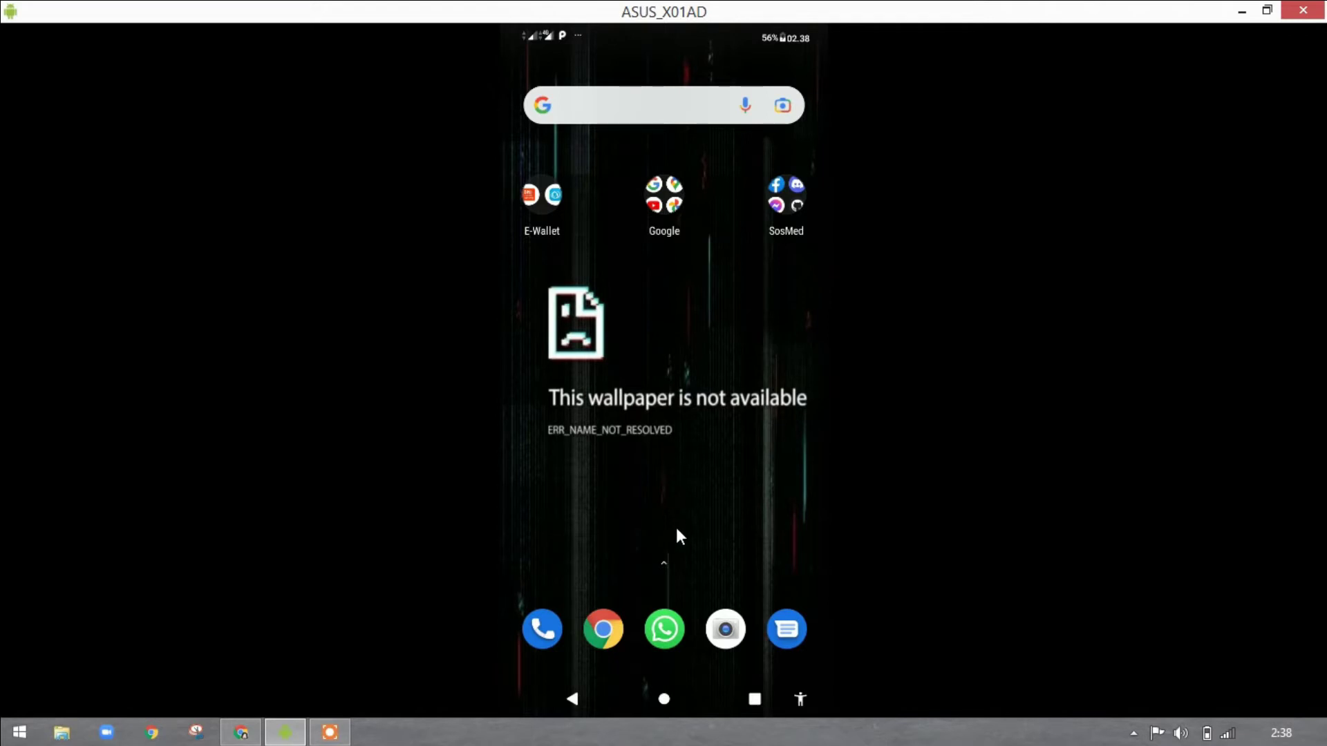
- Launch BackCountry Navigator from the phone's app list and allow it to access photos, media and files
left_click_drag(681, 536, 690, 235)
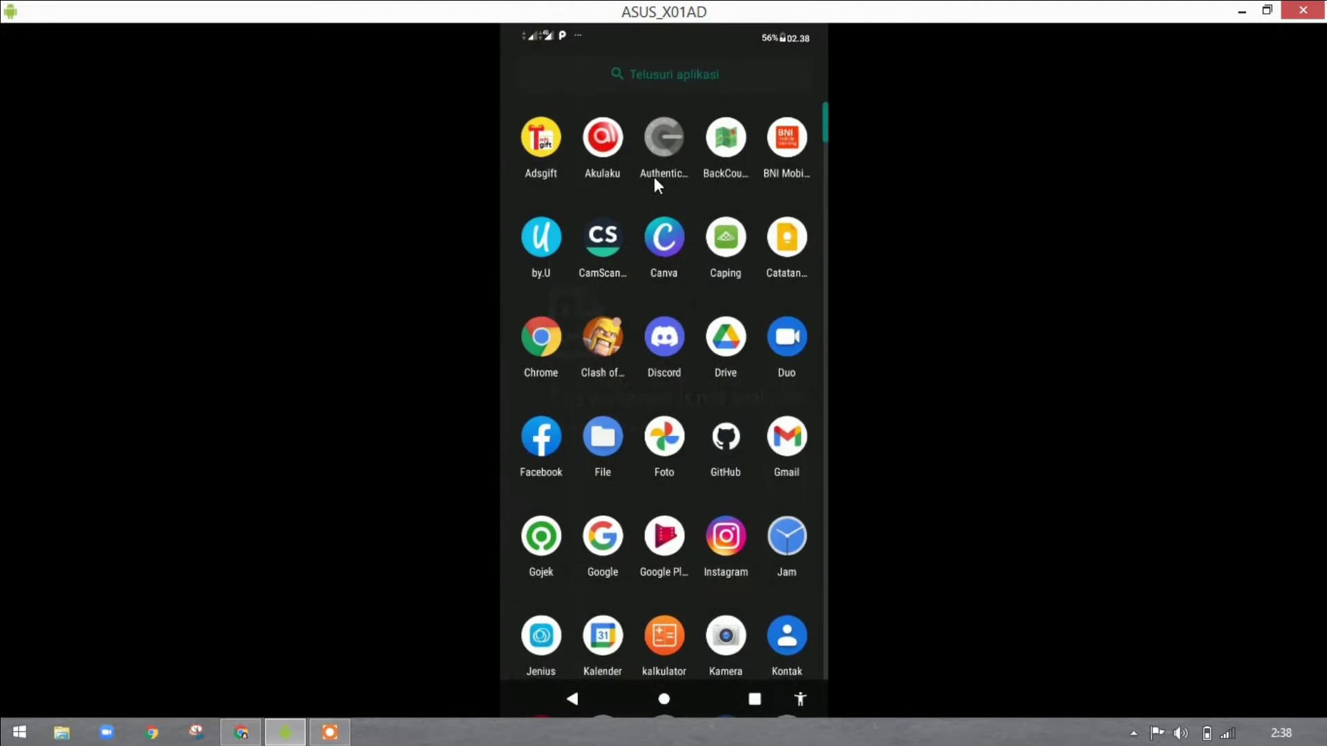
left_click(727, 141)
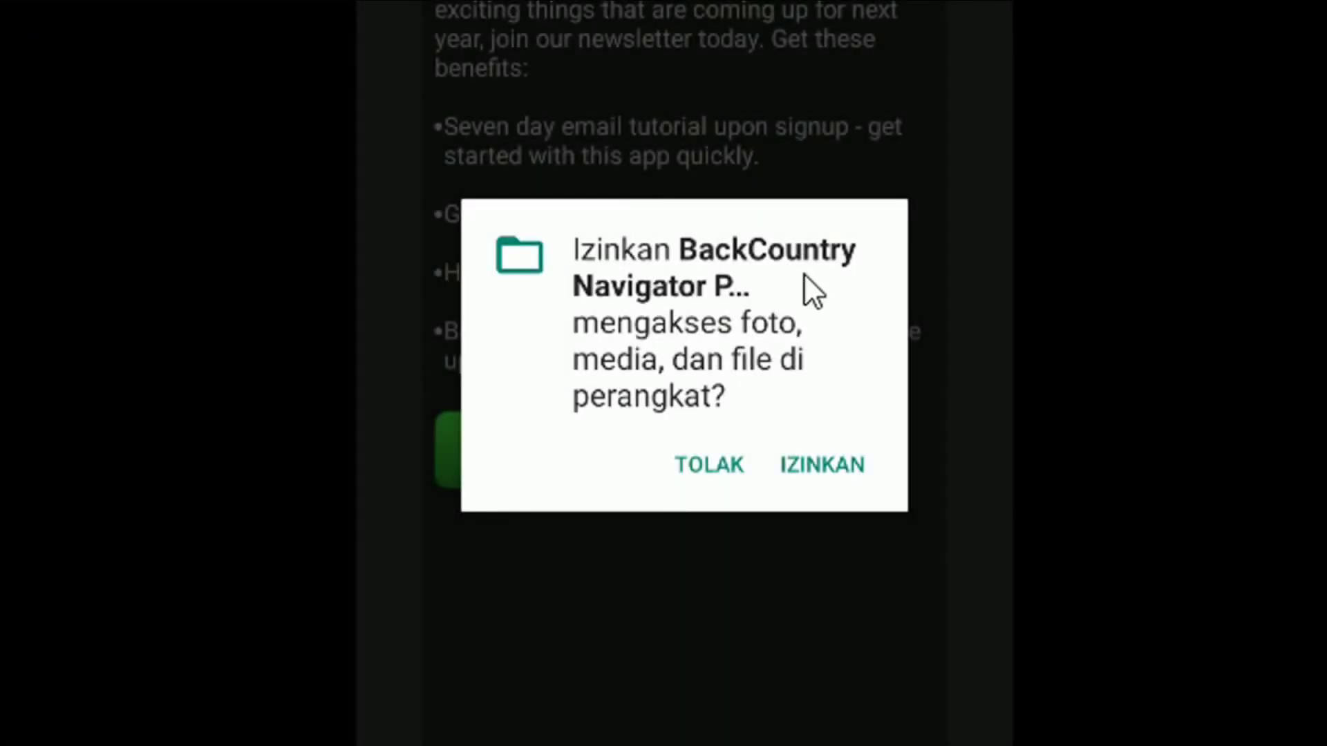
left_click(820, 467)
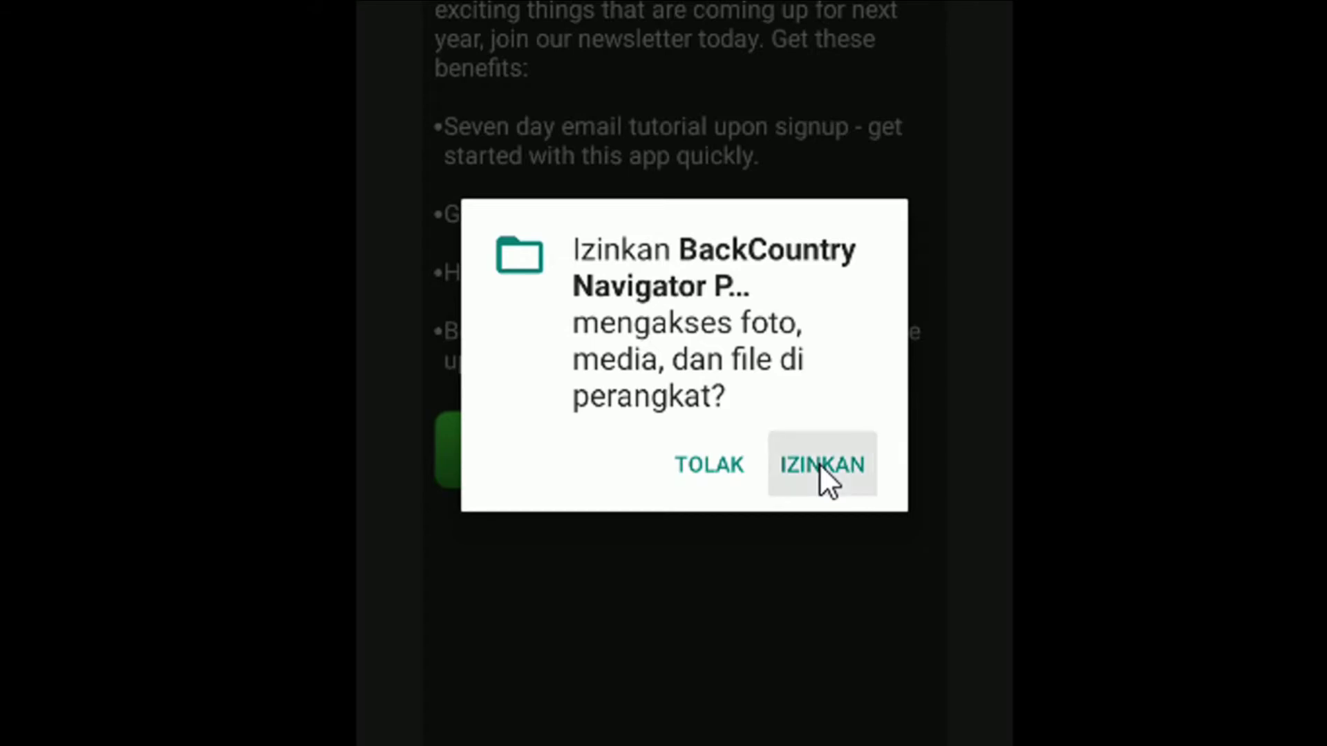
- Read through the Newsletter help page and mark it as learned to dismiss it
scroll(633, 664, "down", 2)
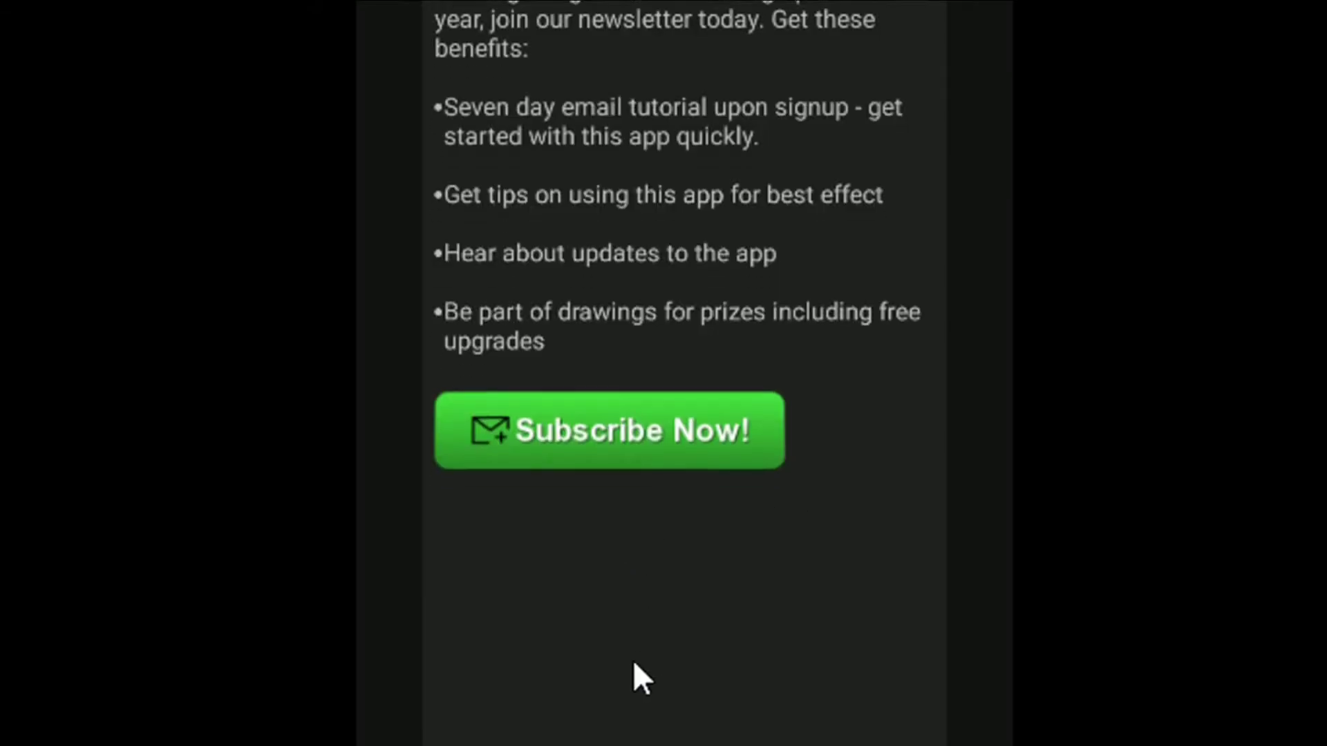
scroll(577, 53, "up", 2)
scroll(584, 83, "up", 2)
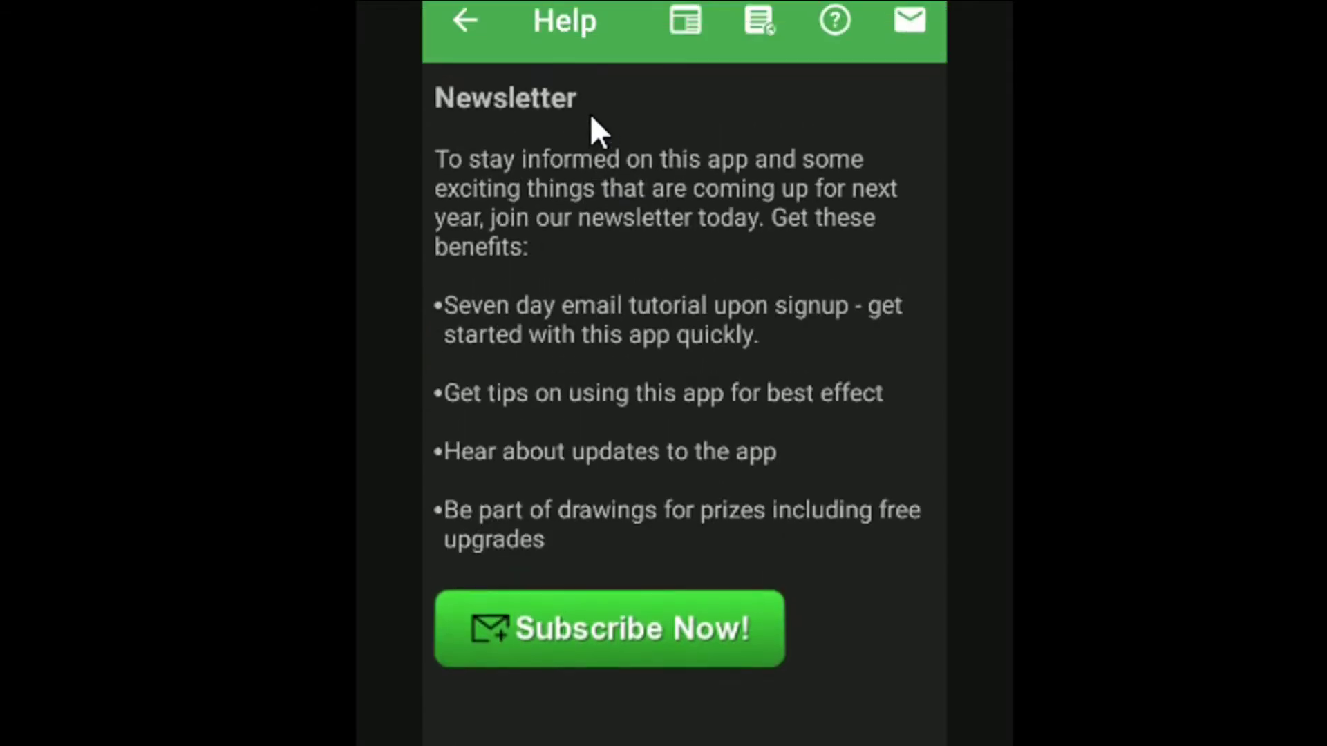
scroll(553, 656, "down", 5)
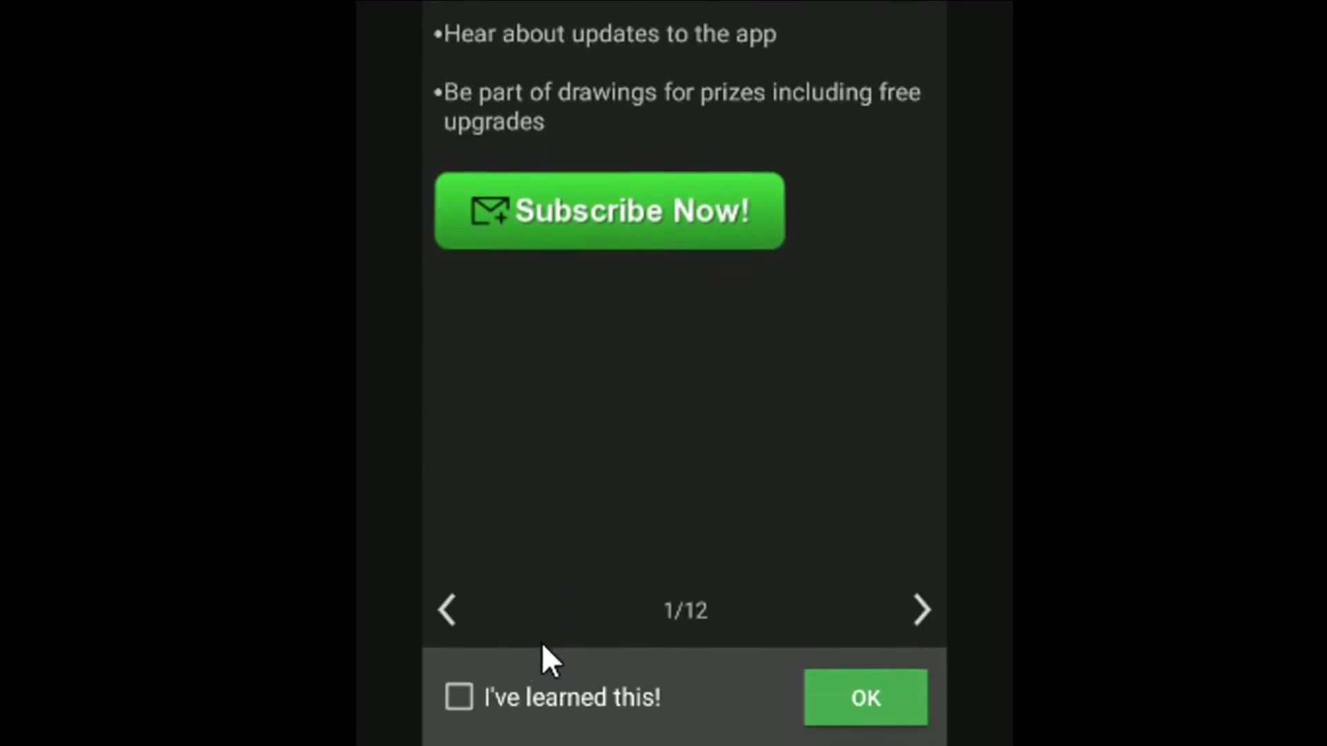
scroll(690, 35, "up", 5)
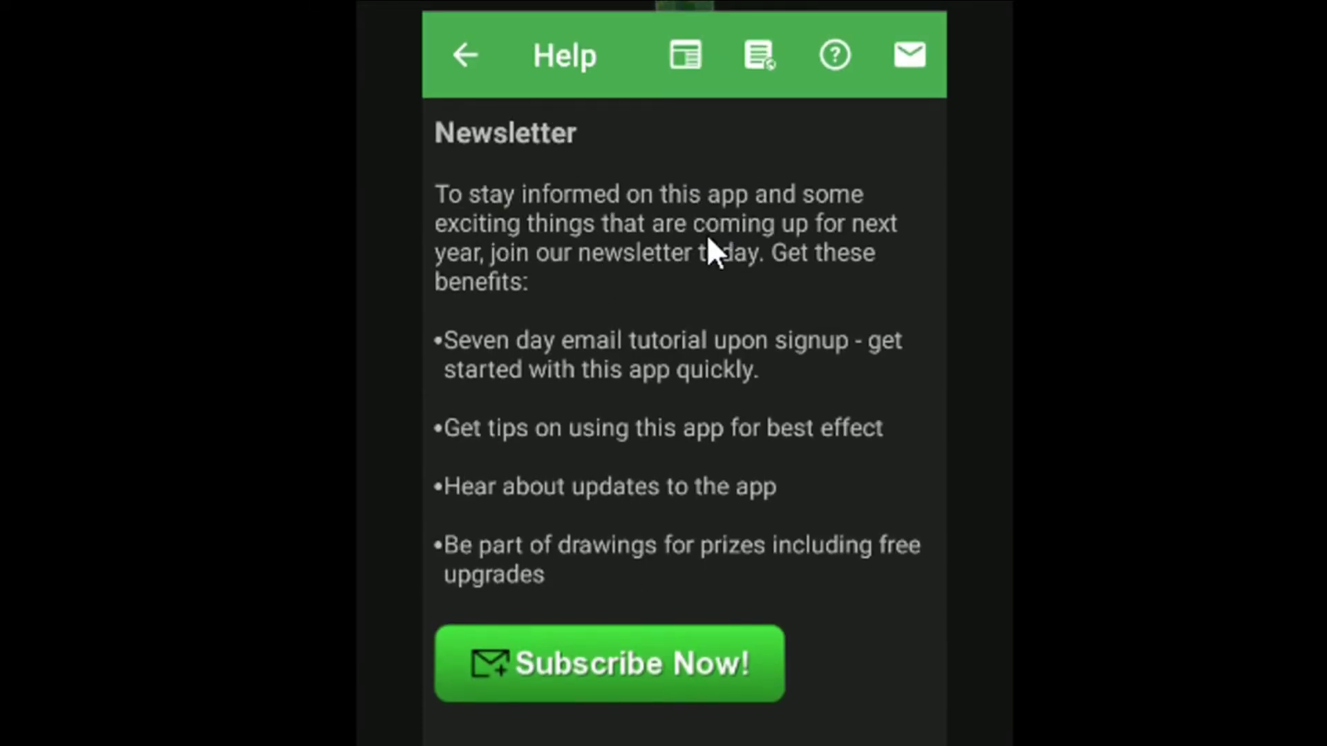
scroll(671, 634, "down", 1)
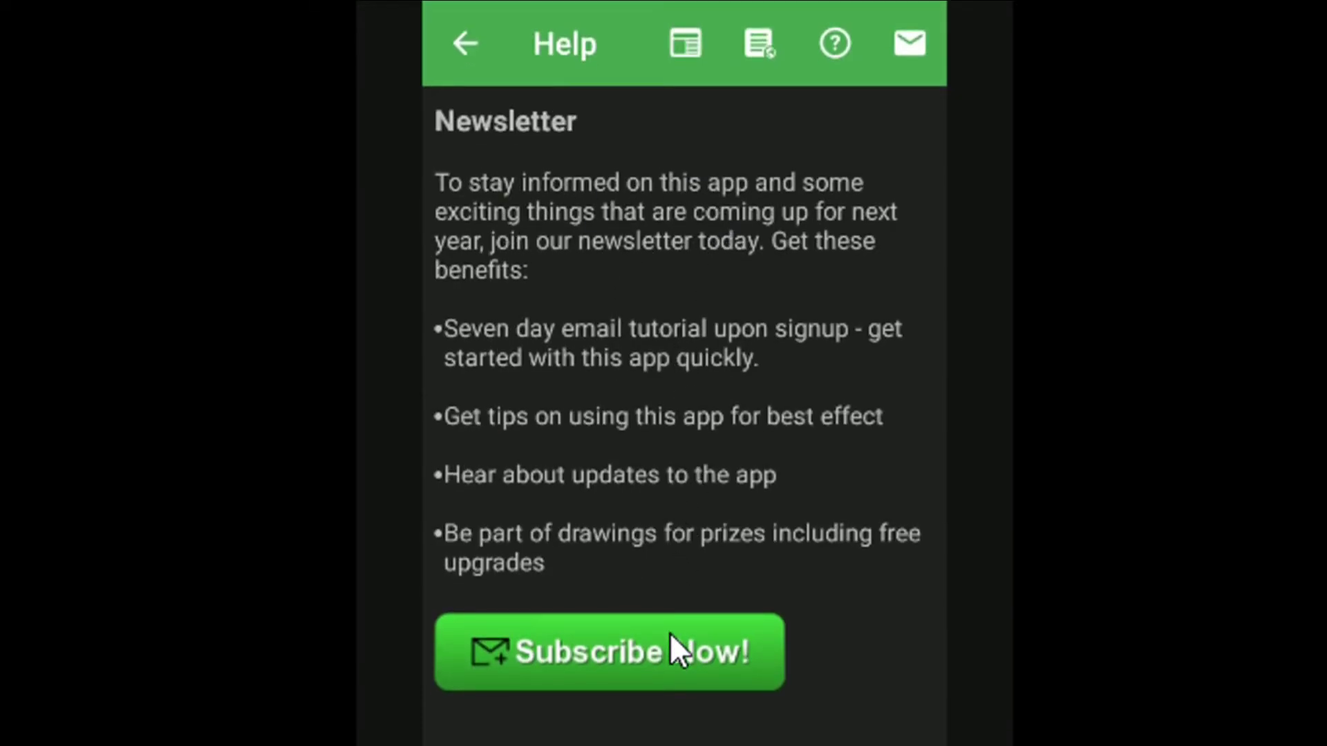
scroll(670, 643, "down", 5)
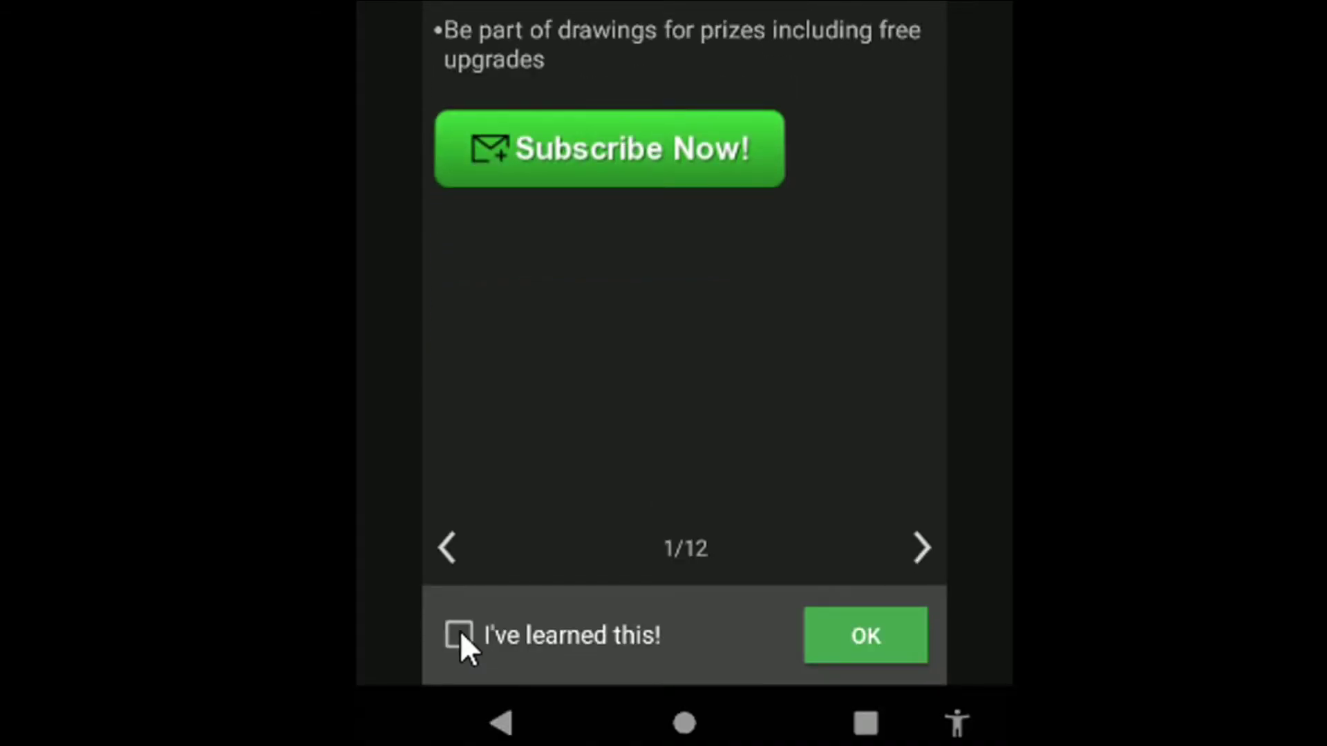
left_click(459, 632)
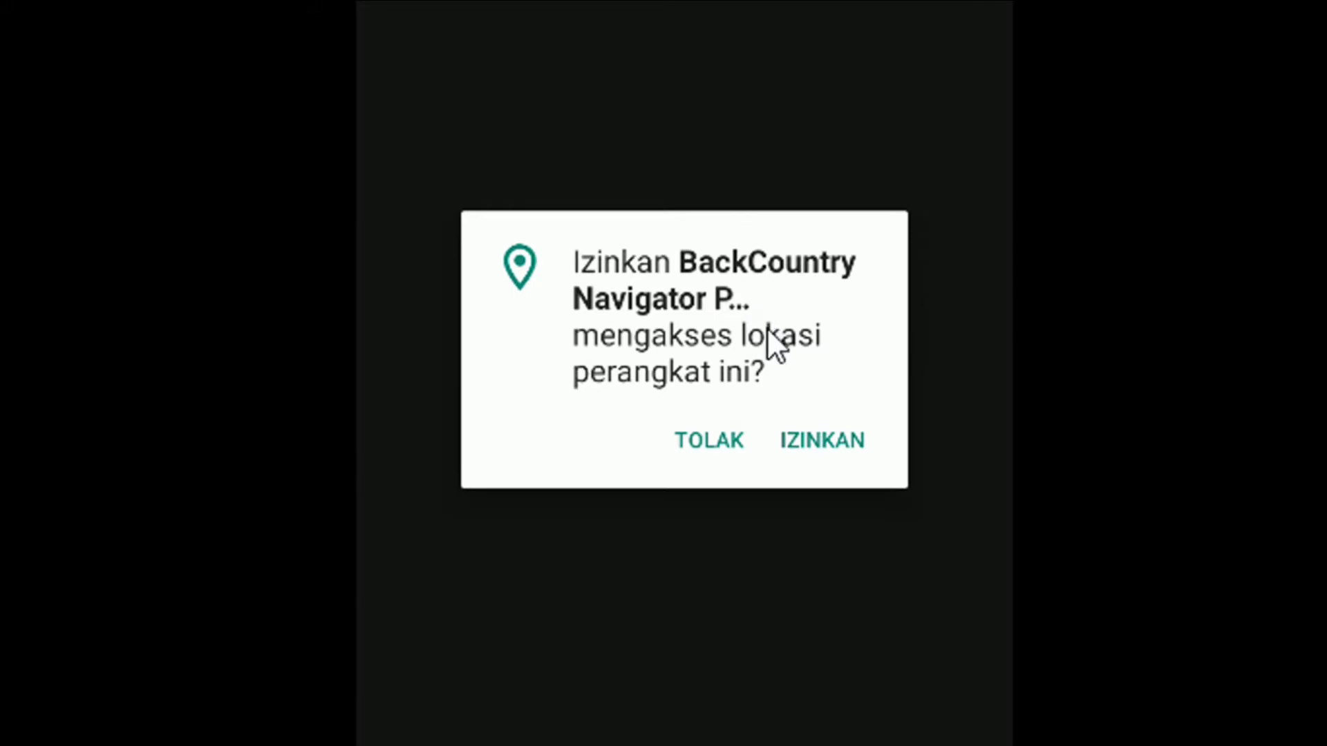
- Allow the app to access the device's location and keep the default Thunderforest Outdoor map source
left_click(820, 438)
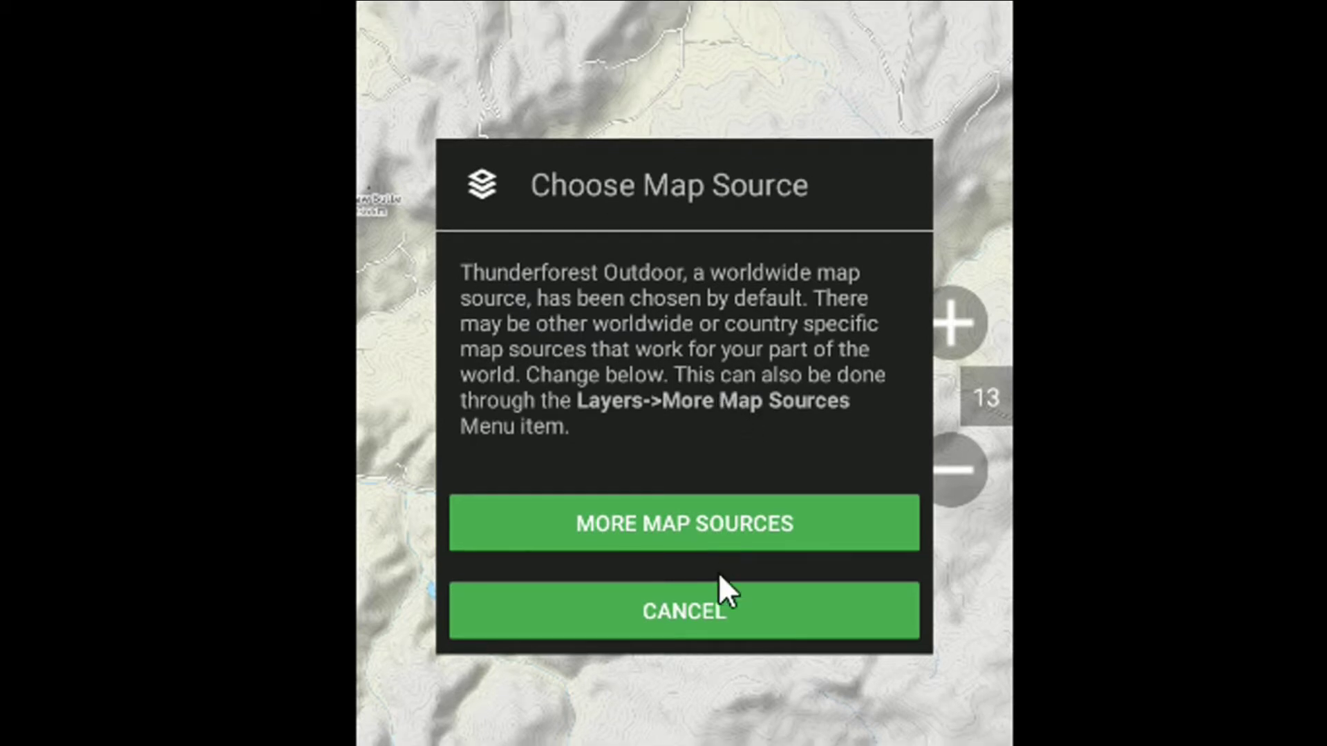
left_click(701, 615)
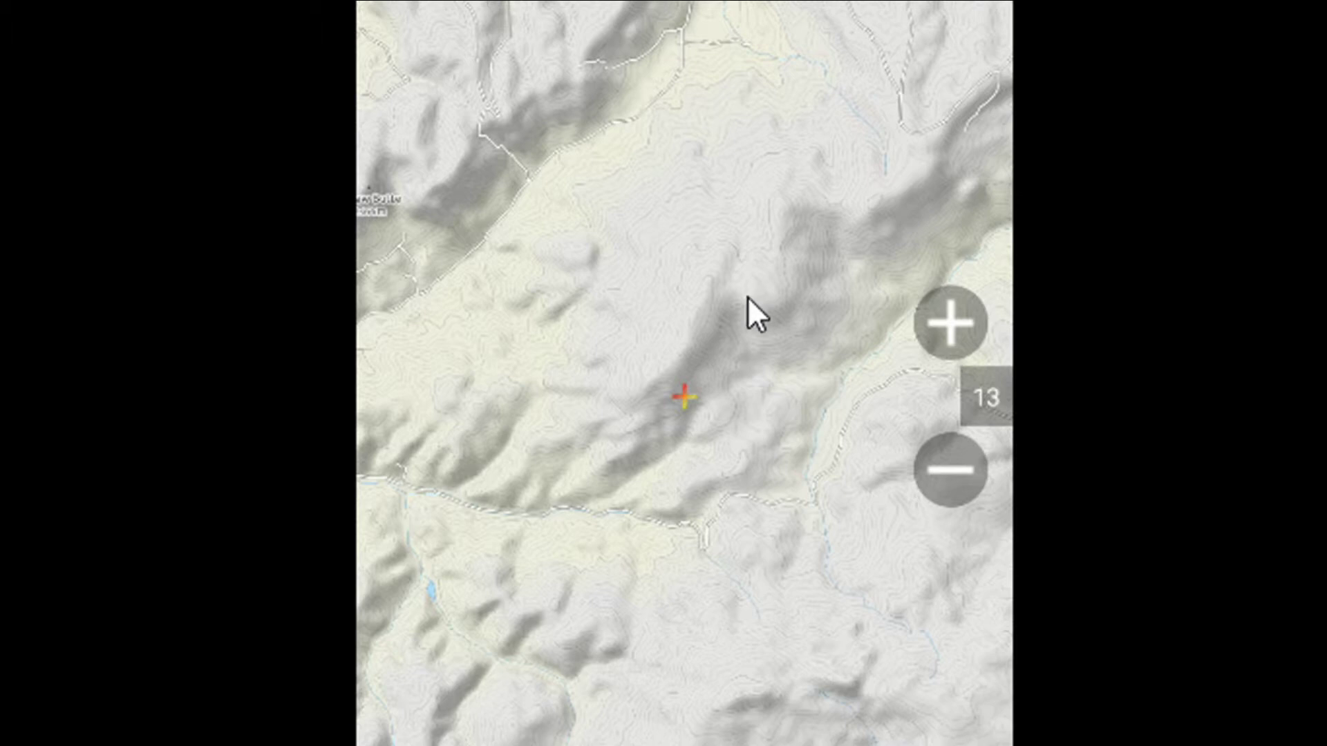
- Open the phone's location settings from the map's GPS control, turn on location use and return to the map
scroll(734, 629, "down", 2)
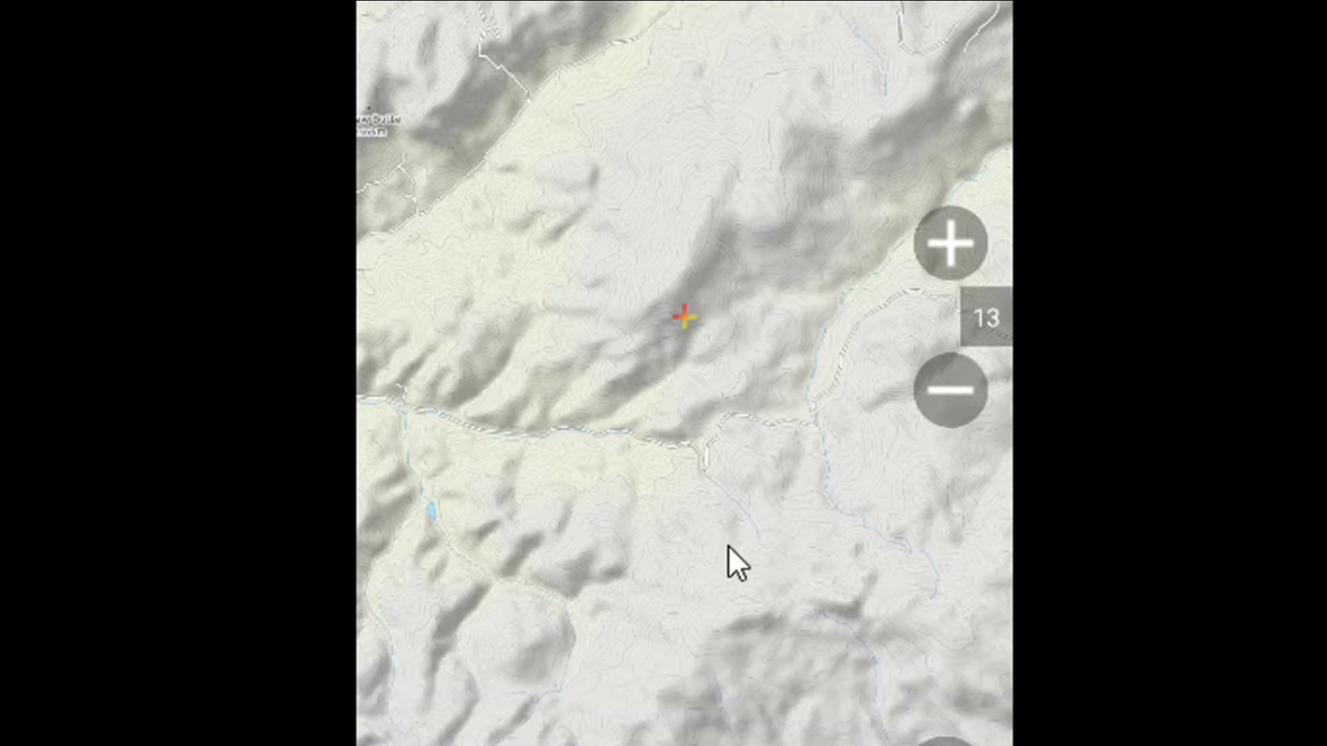
scroll(728, 544, "down", 4)
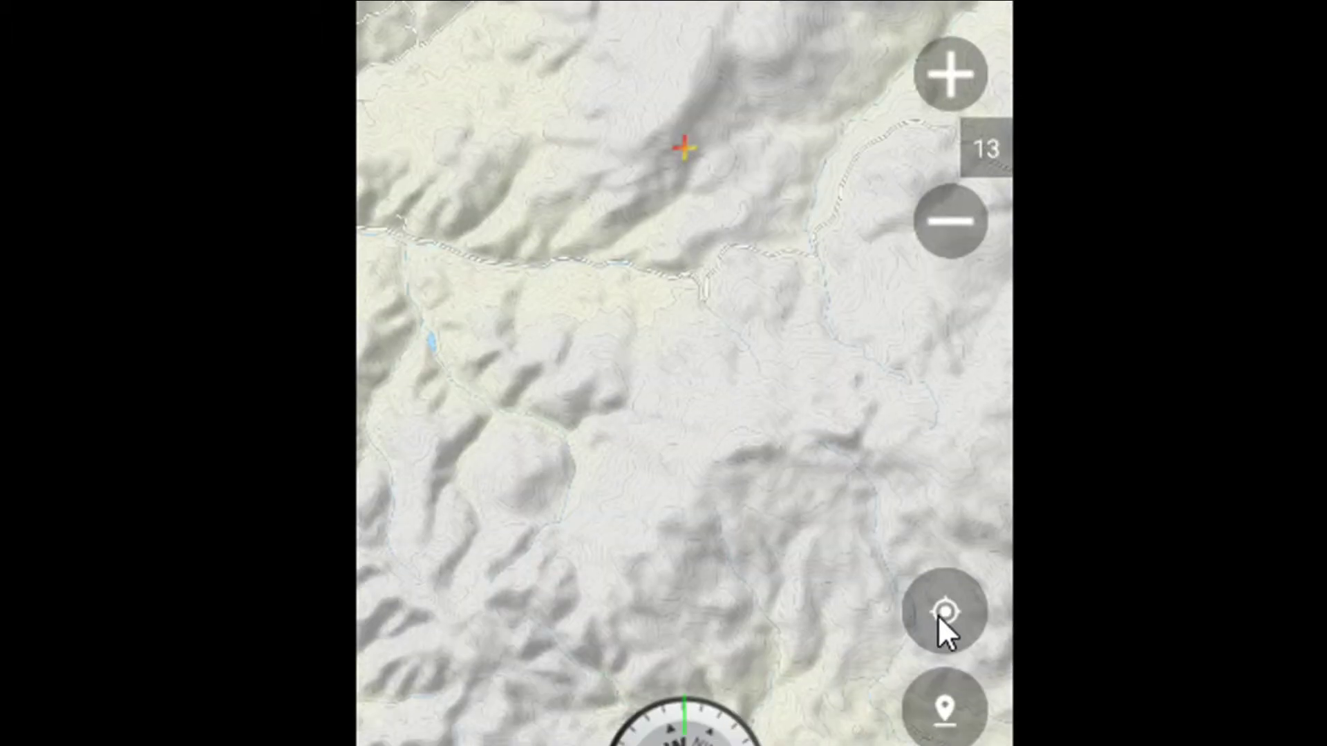
scroll(905, 613, "down", 1)
left_click(946, 600)
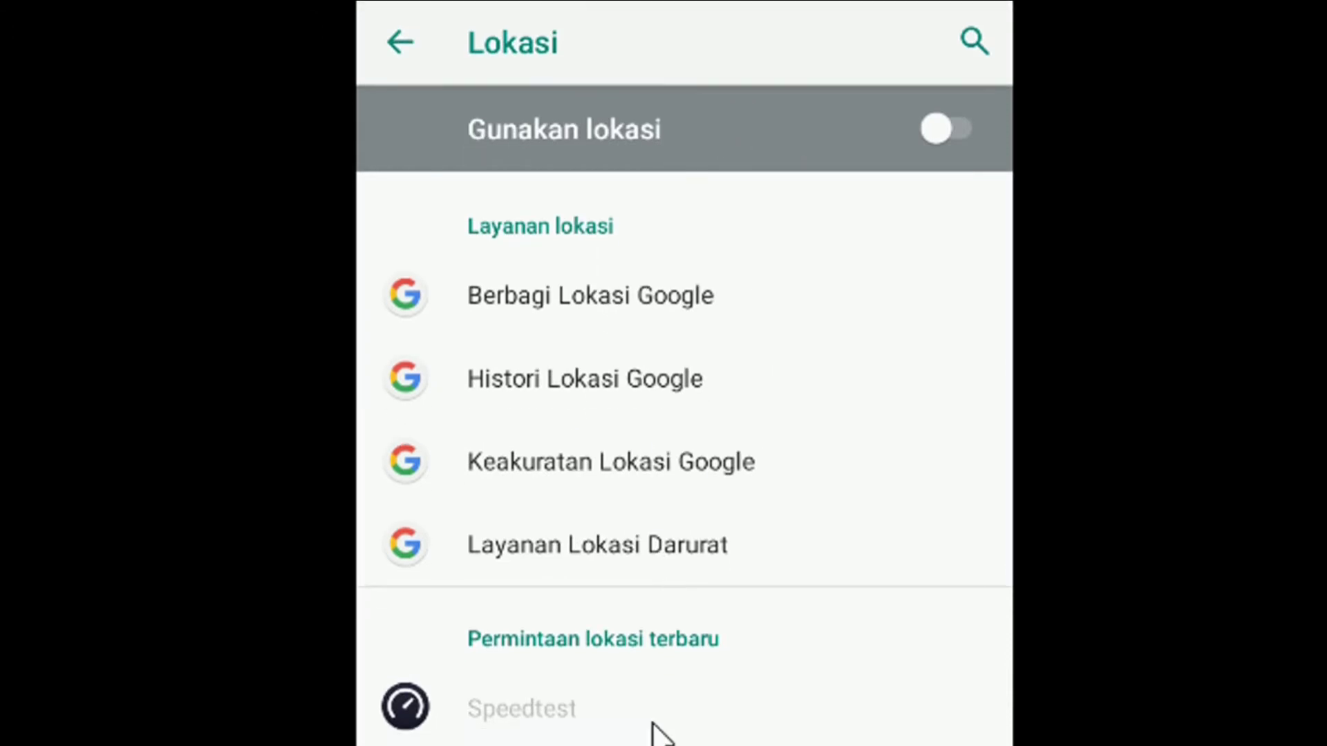
left_click_drag(657, 732, 637, 488)
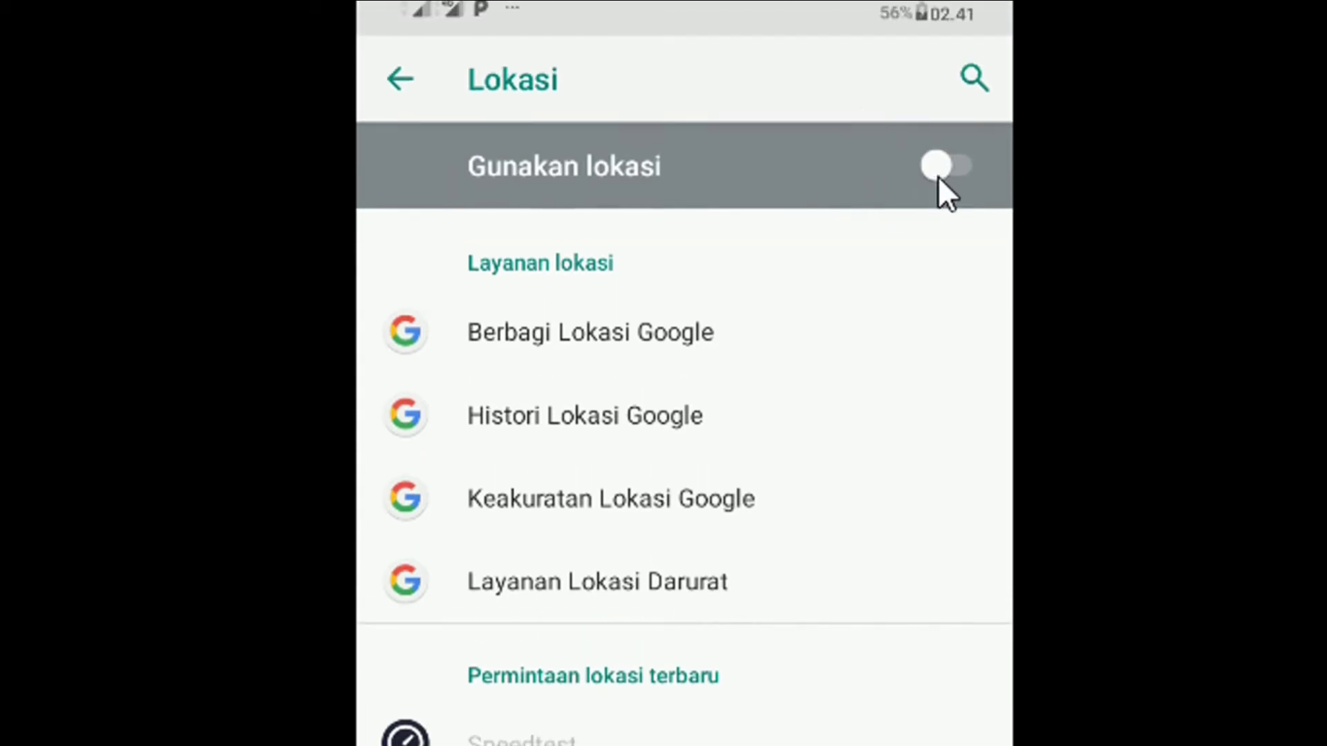
left_click(939, 169)
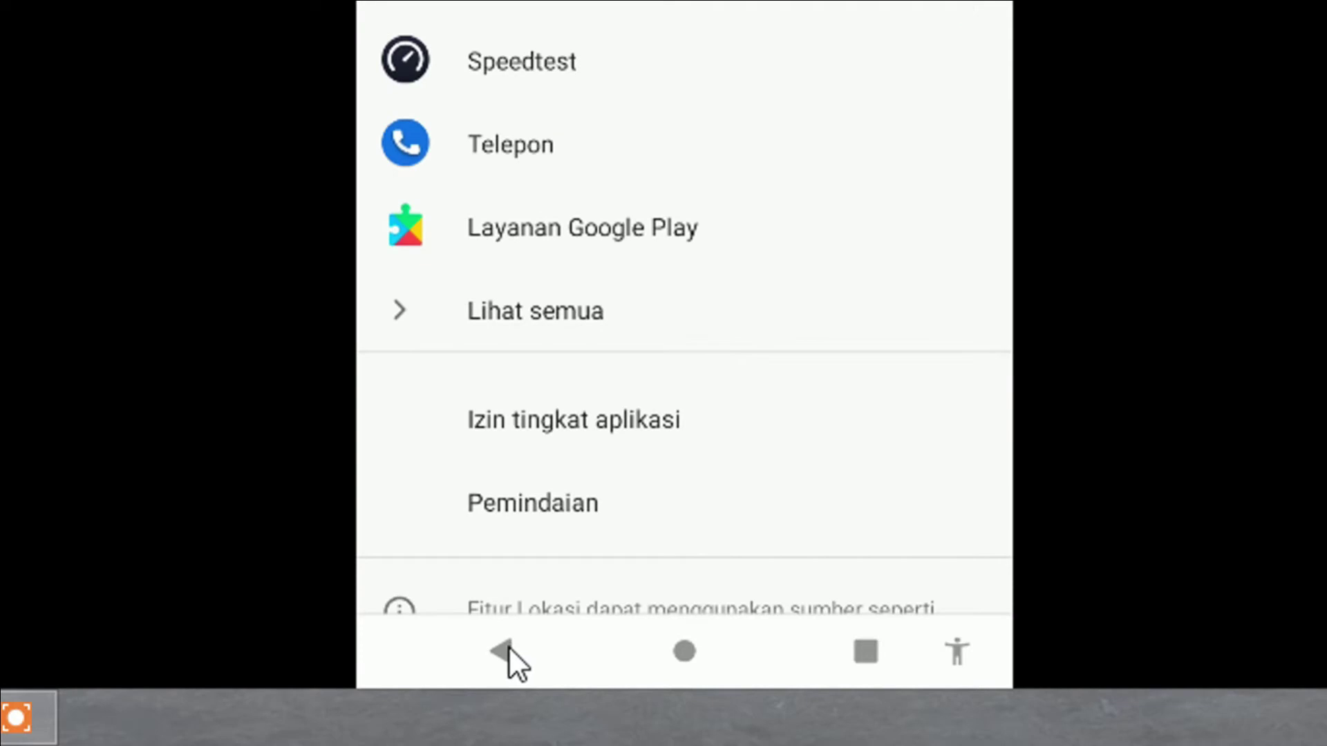
left_click(508, 645)
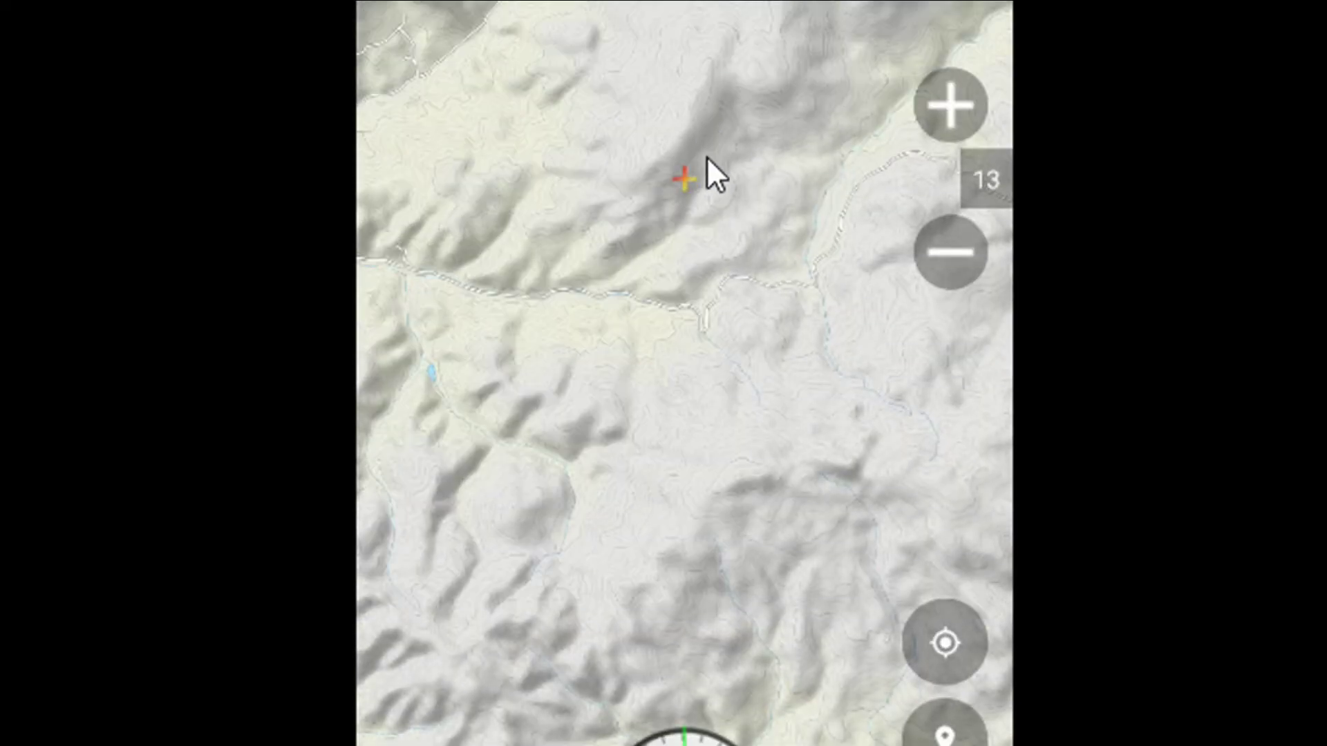
- Centre the map on the current GPS position and cycle the map rotation mode to north-up
left_click(944, 646)
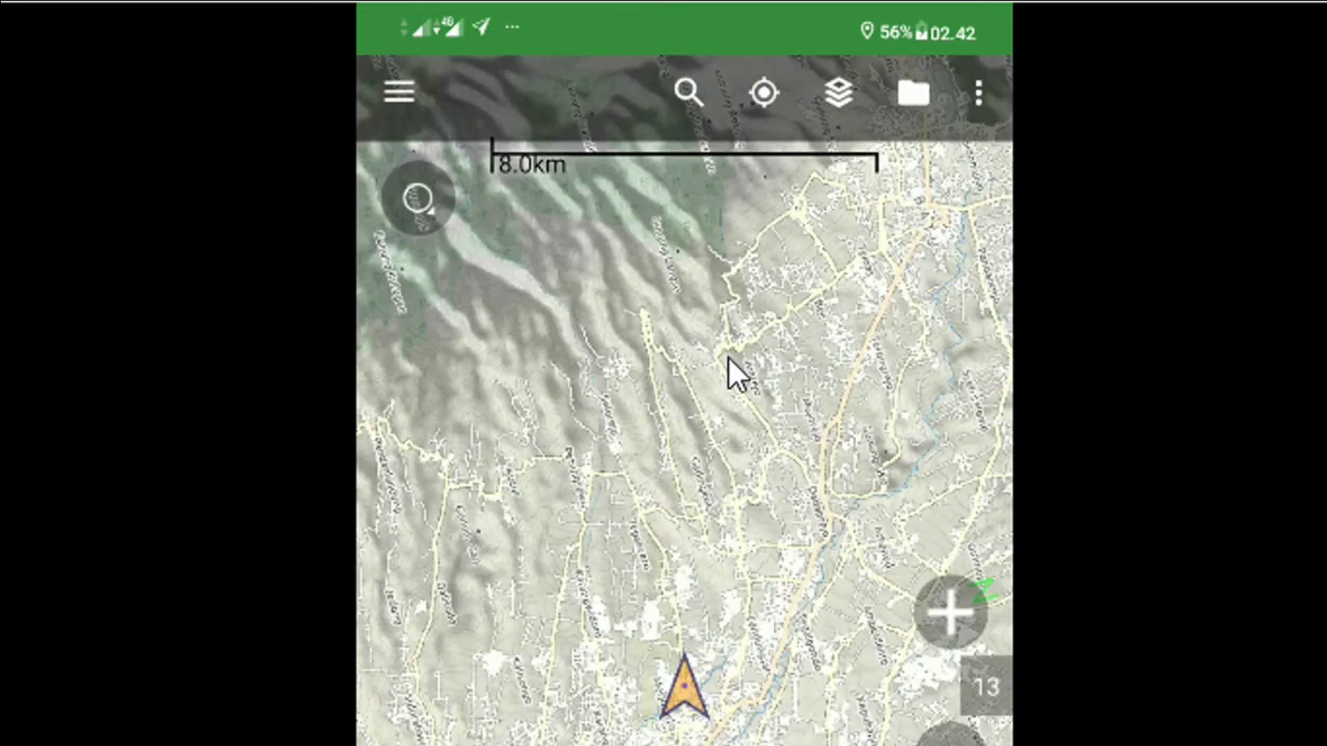
left_click(699, 668)
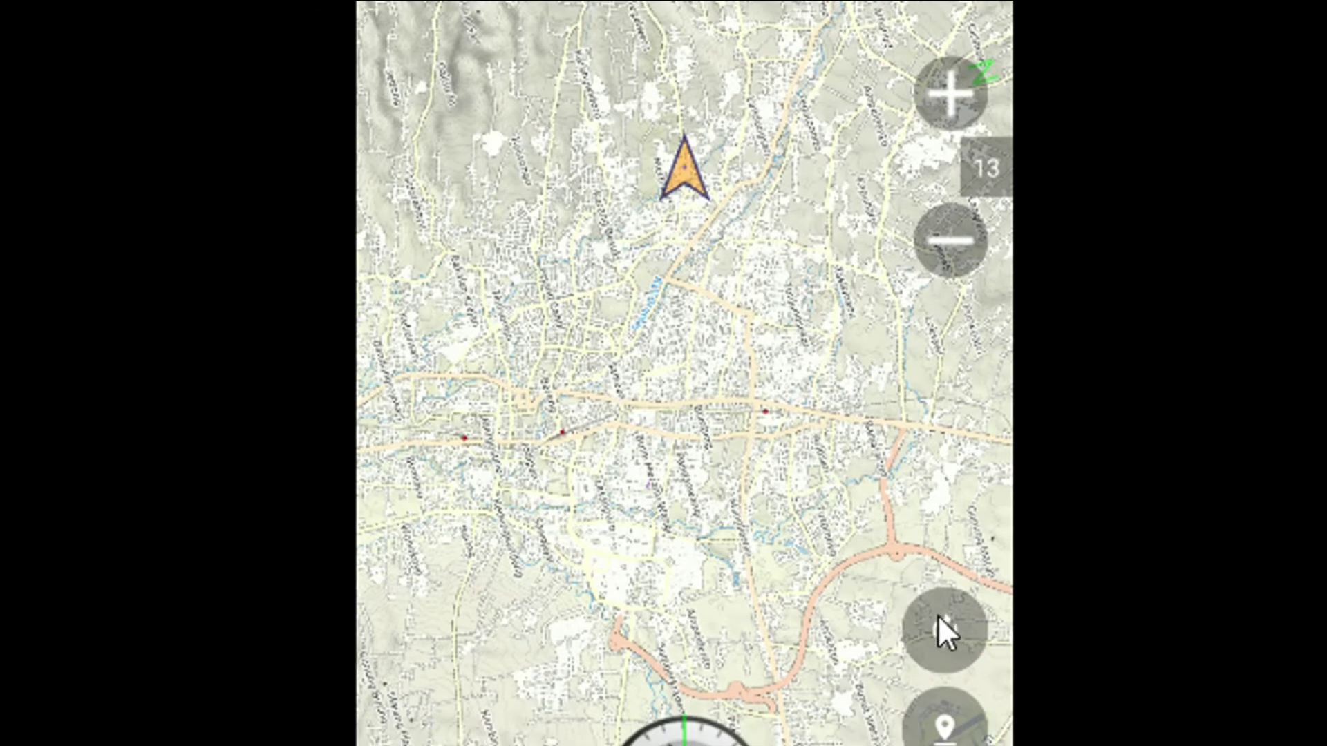
left_click(940, 622)
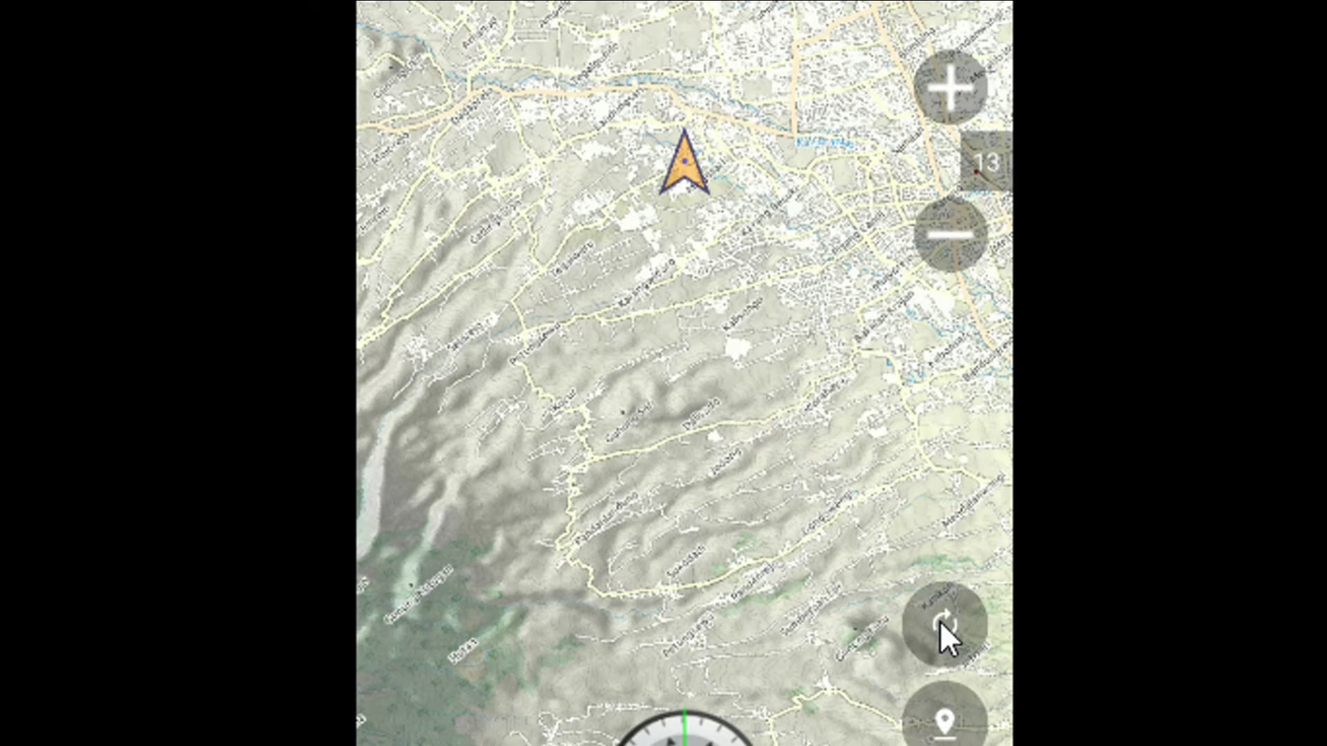
left_click(940, 620)
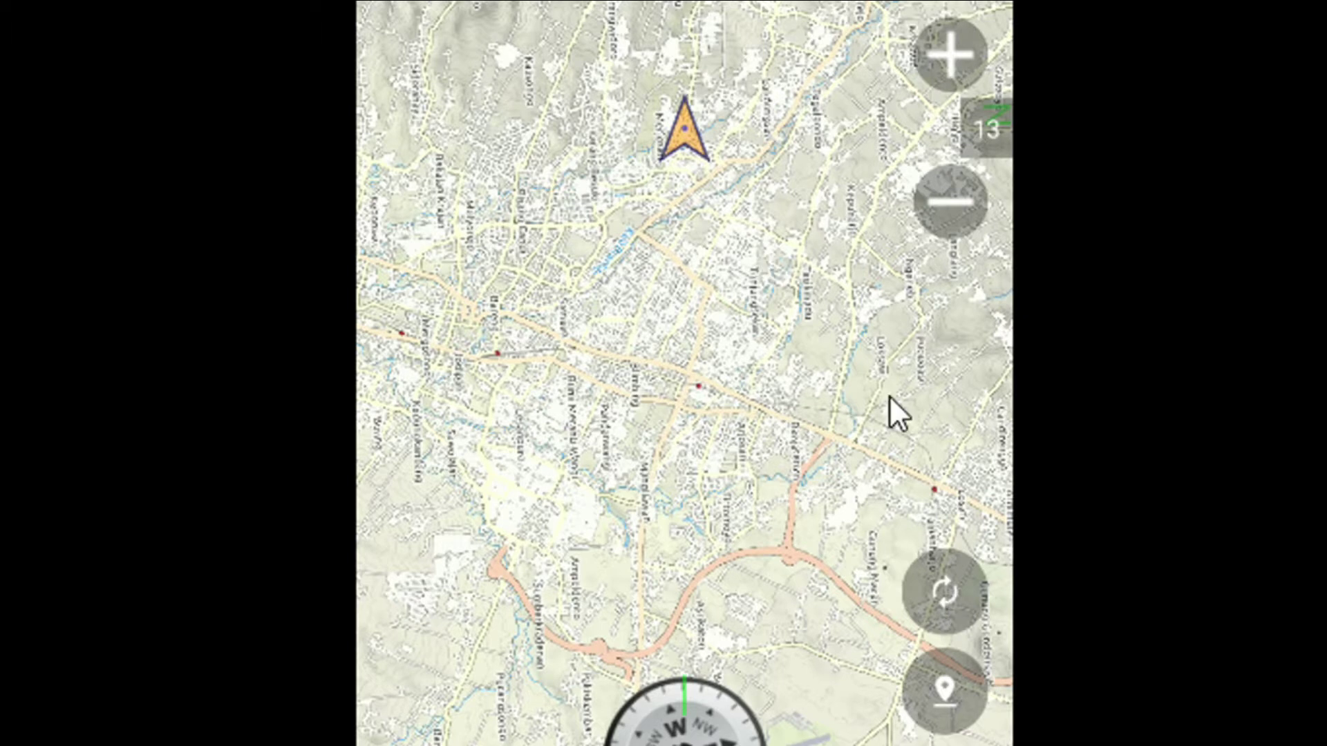
left_click(940, 587)
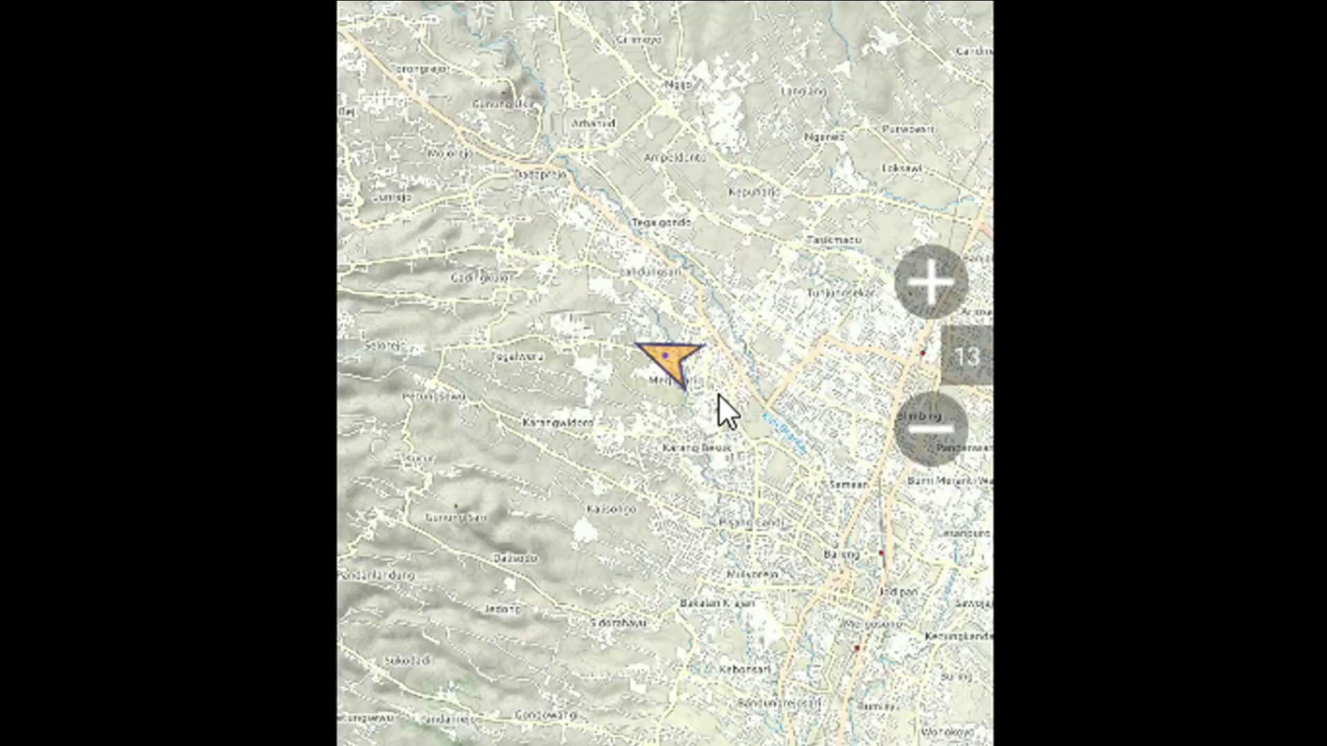
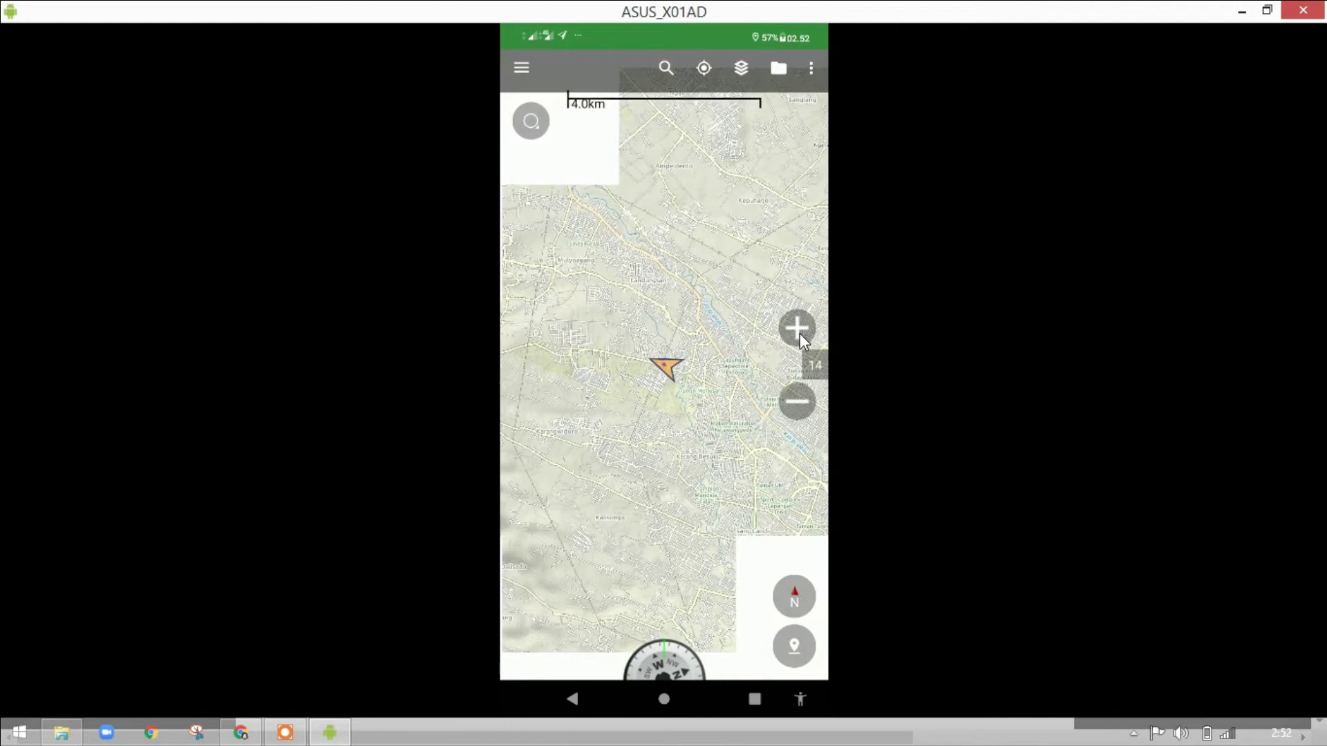
- Examine the map around the current position at street and regional scales, finishing at zoom level 16
left_click(799, 332)
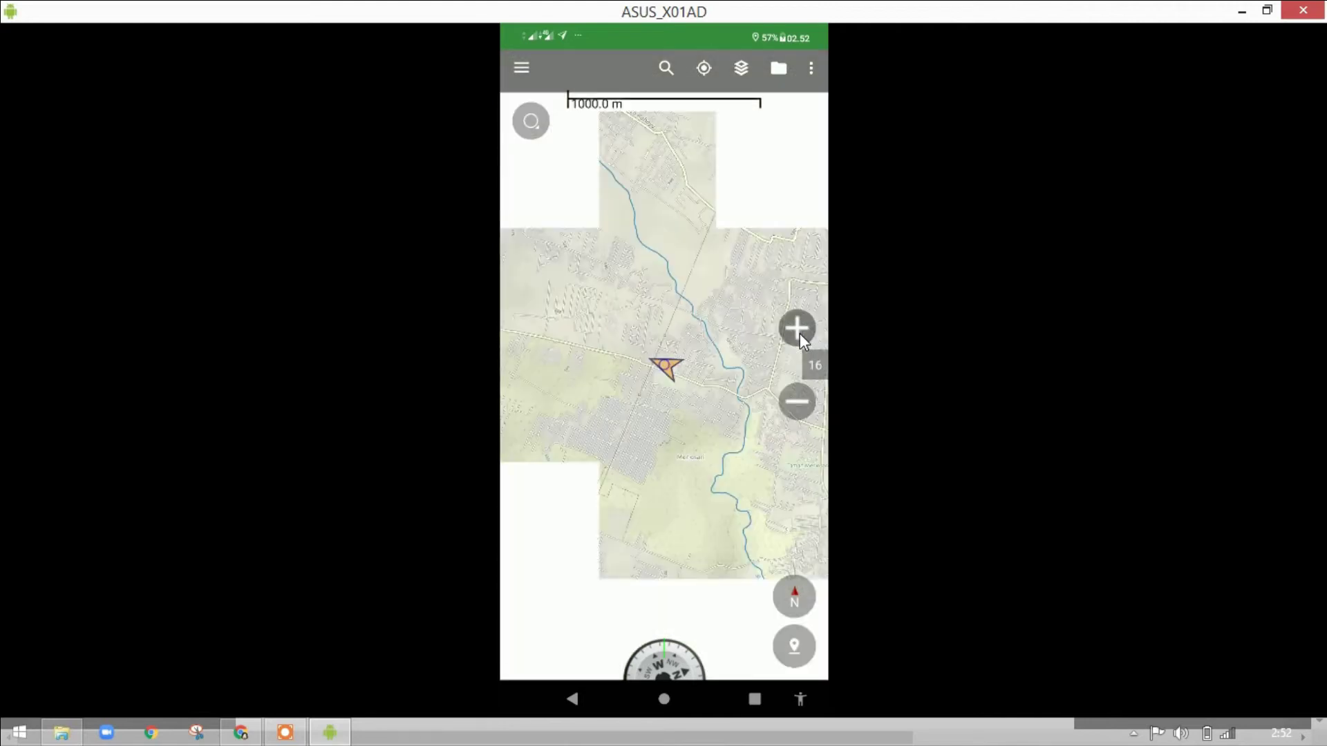
left_click(799, 333)
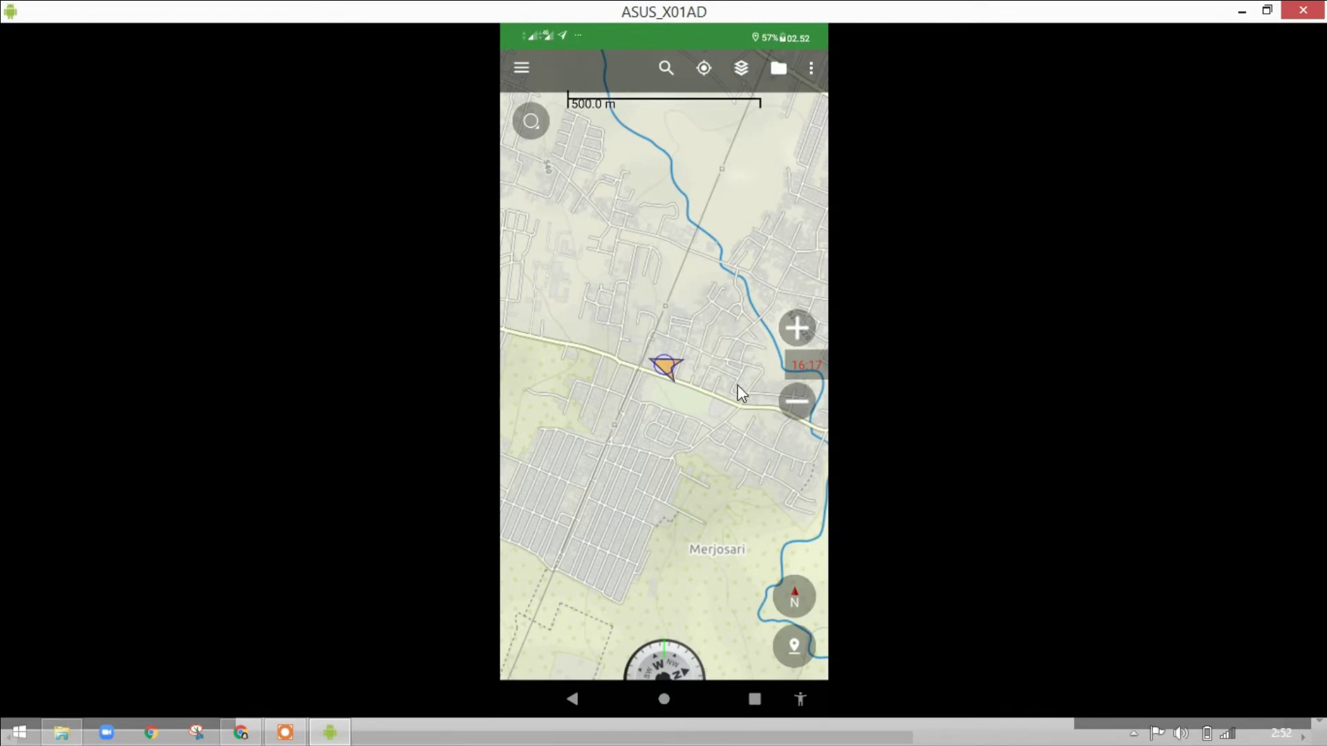
left_click(798, 403)
left_click(797, 403)
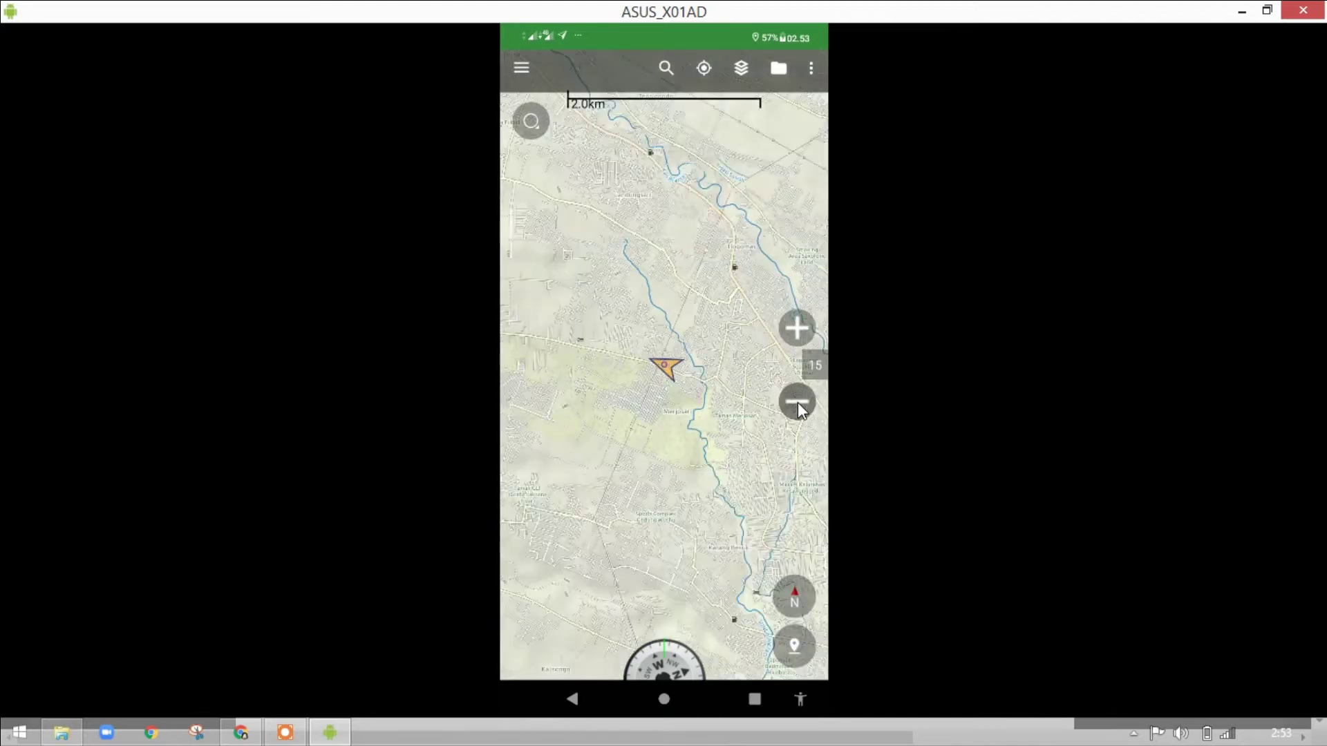
left_click(796, 403)
left_click(798, 403)
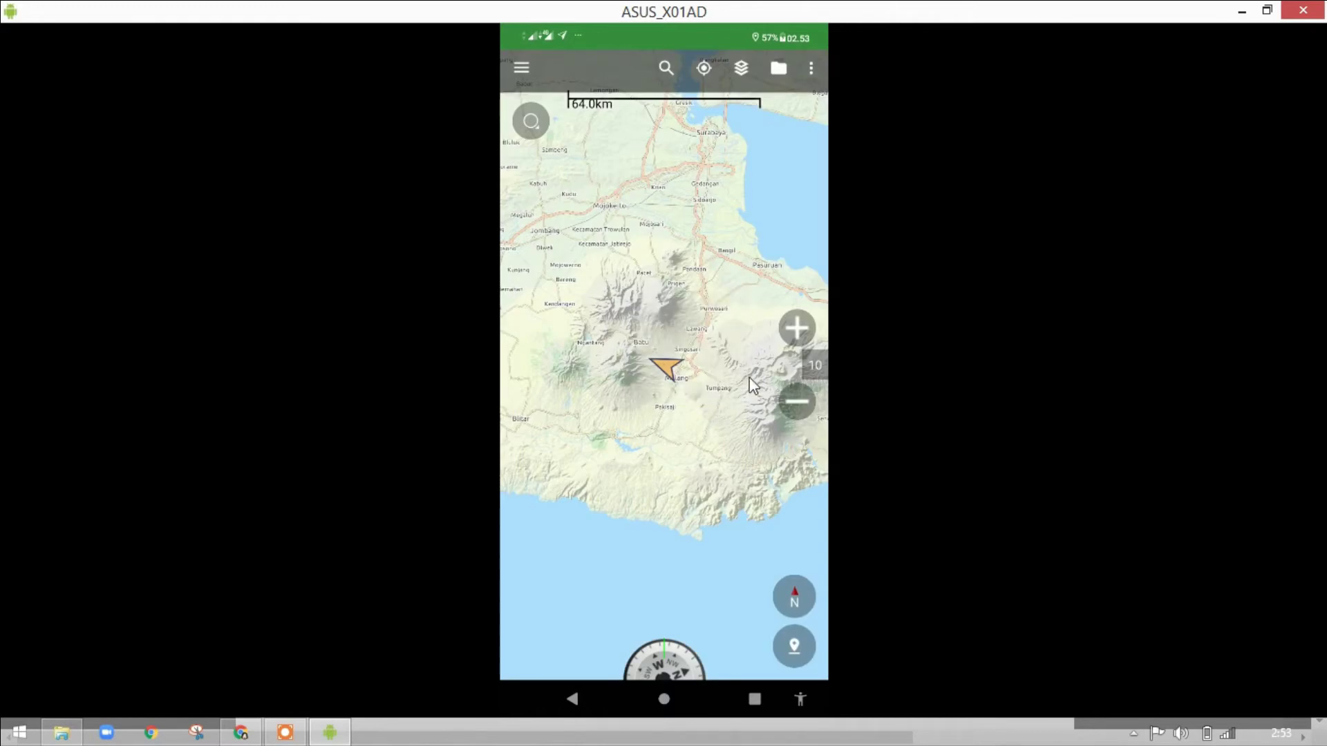
left_click(798, 327)
left_click(798, 327)
left_click(799, 328)
left_click(799, 329)
left_click(799, 329)
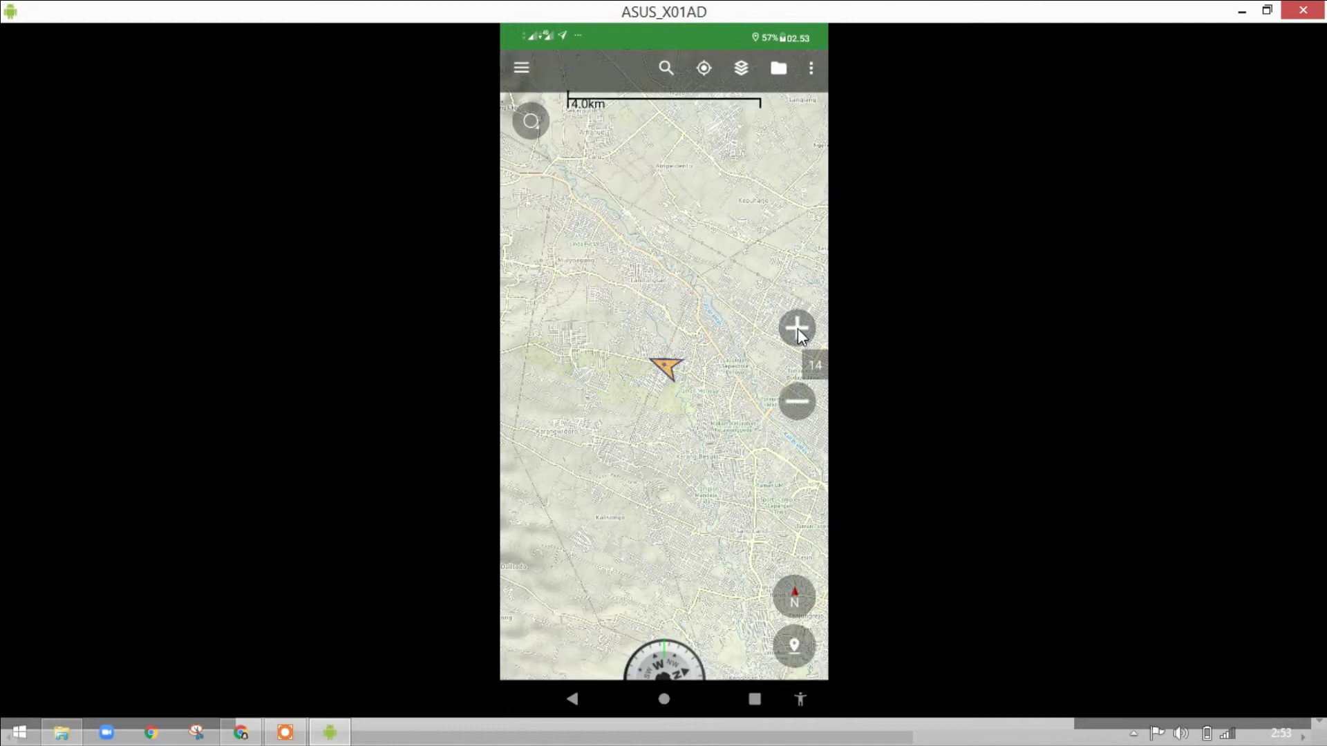
left_click(797, 329)
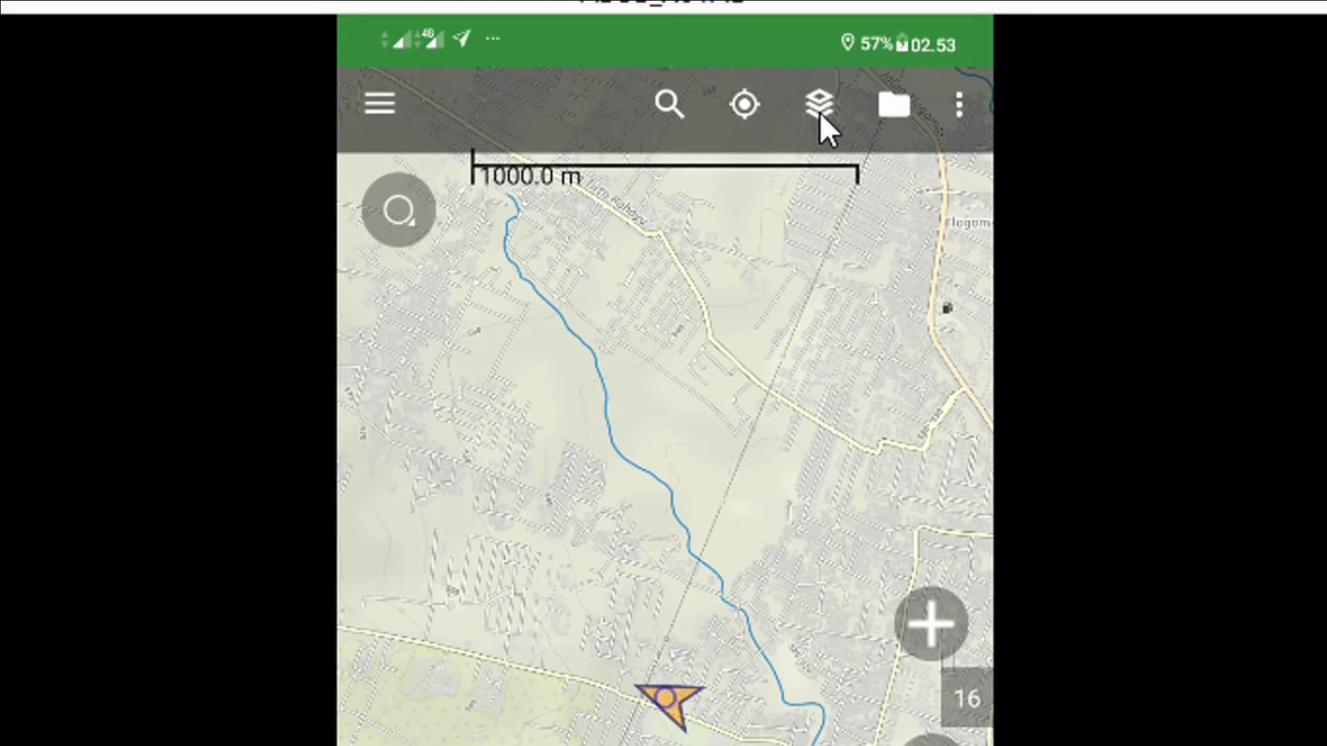
- Open the map layers settings, read both Map Layers help pages and mark them as learned
left_click(820, 105)
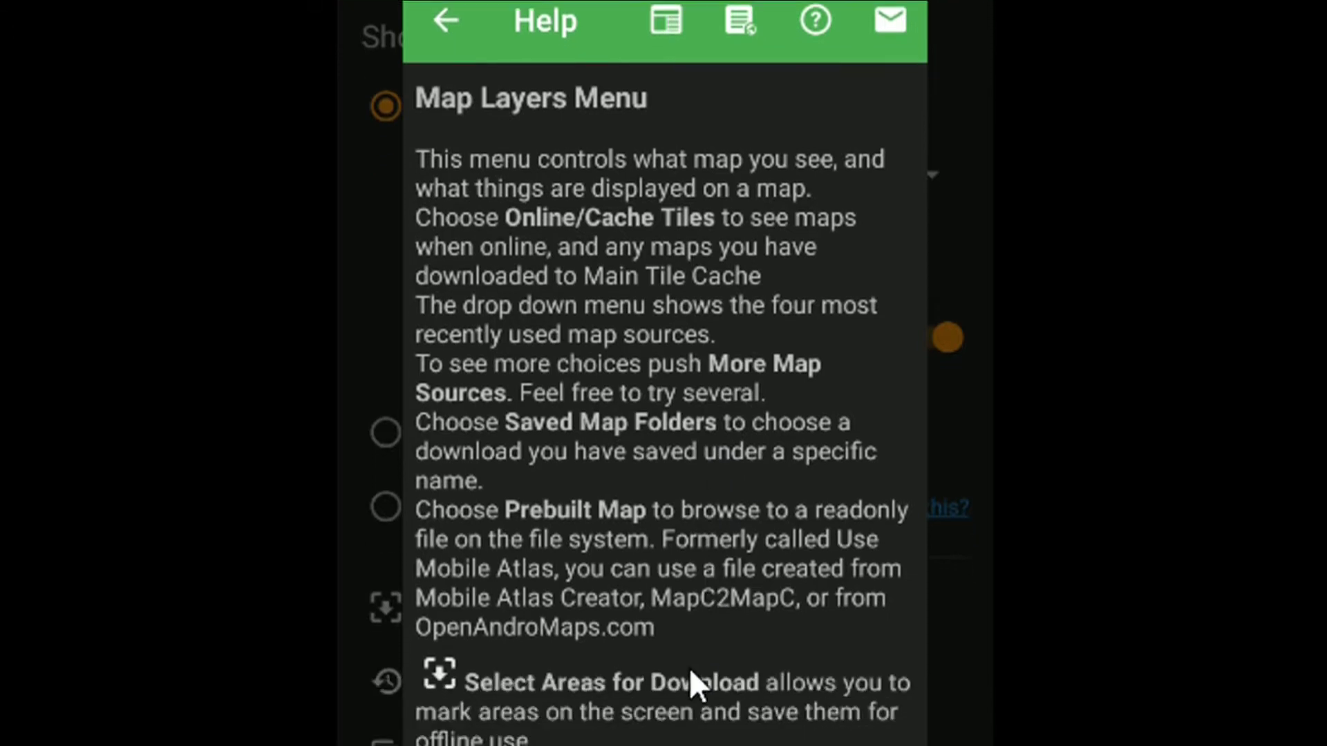
scroll(599, 631, "down", 2)
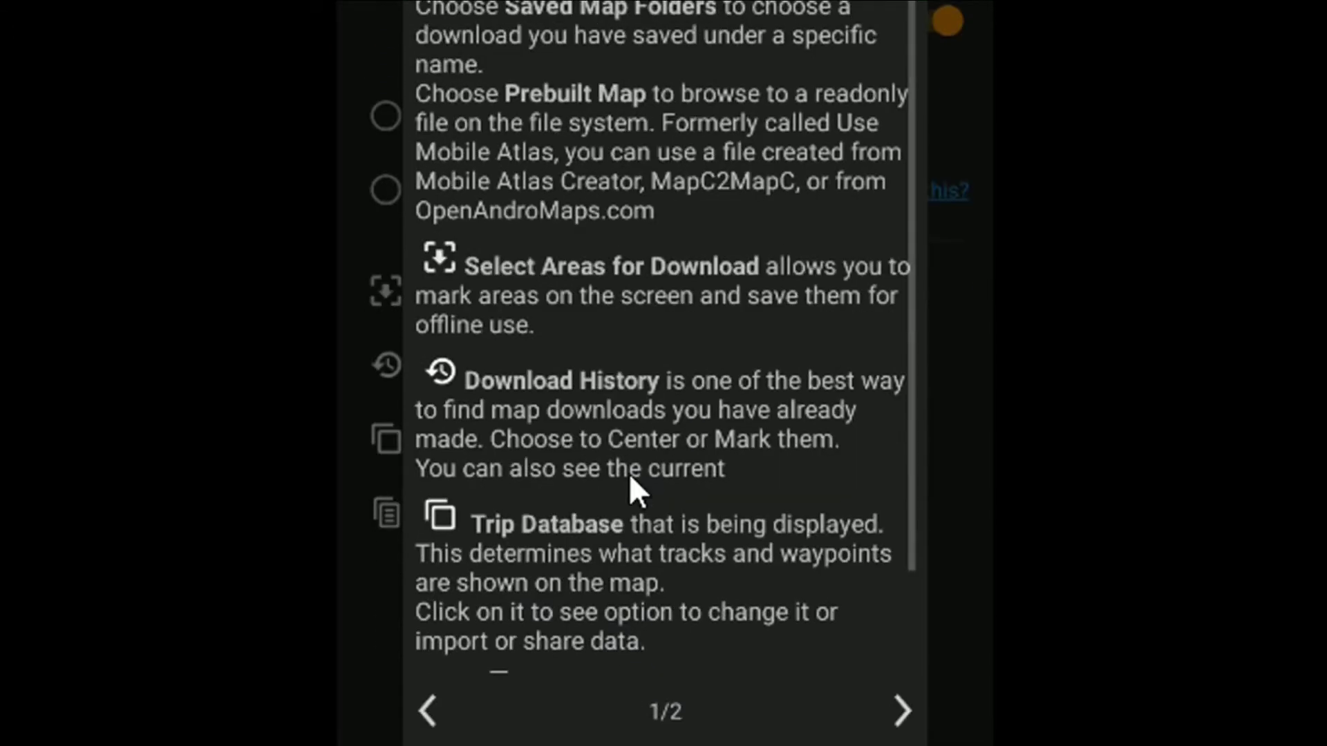
scroll(629, 477, "down", 2)
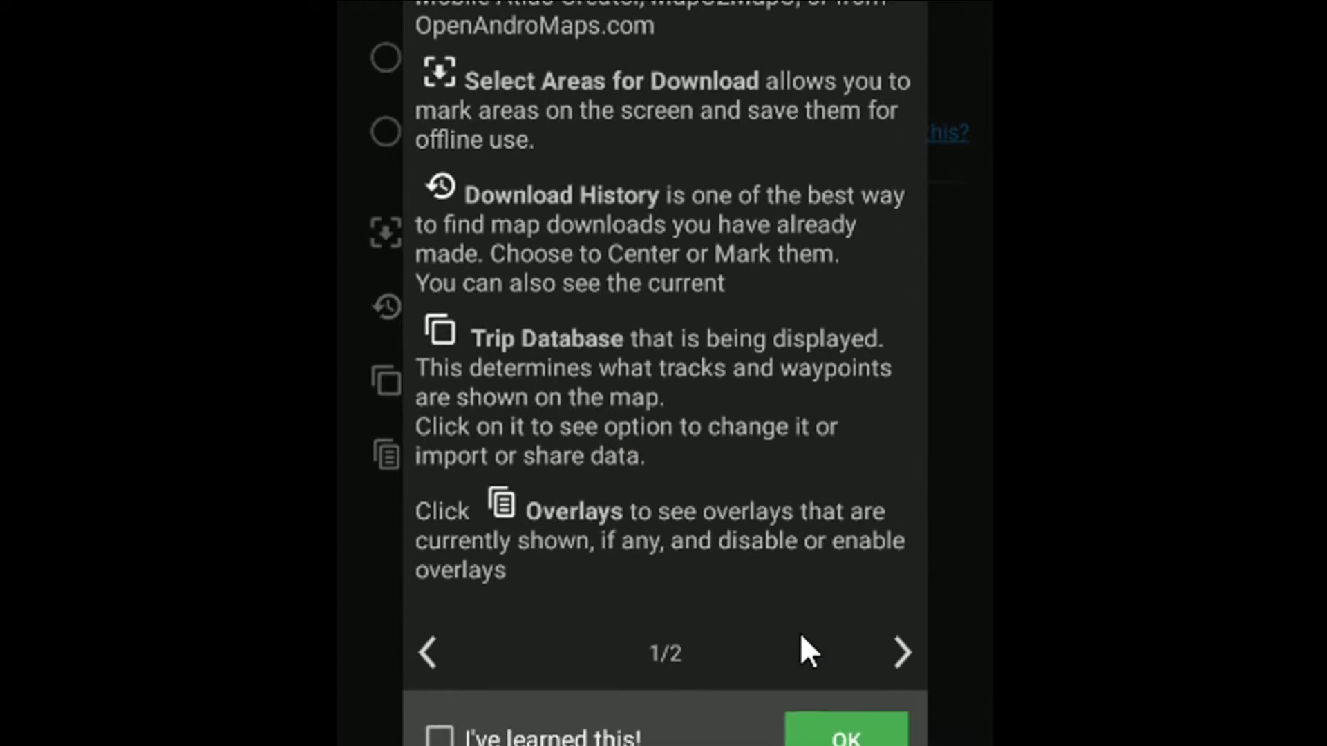
left_click(894, 630)
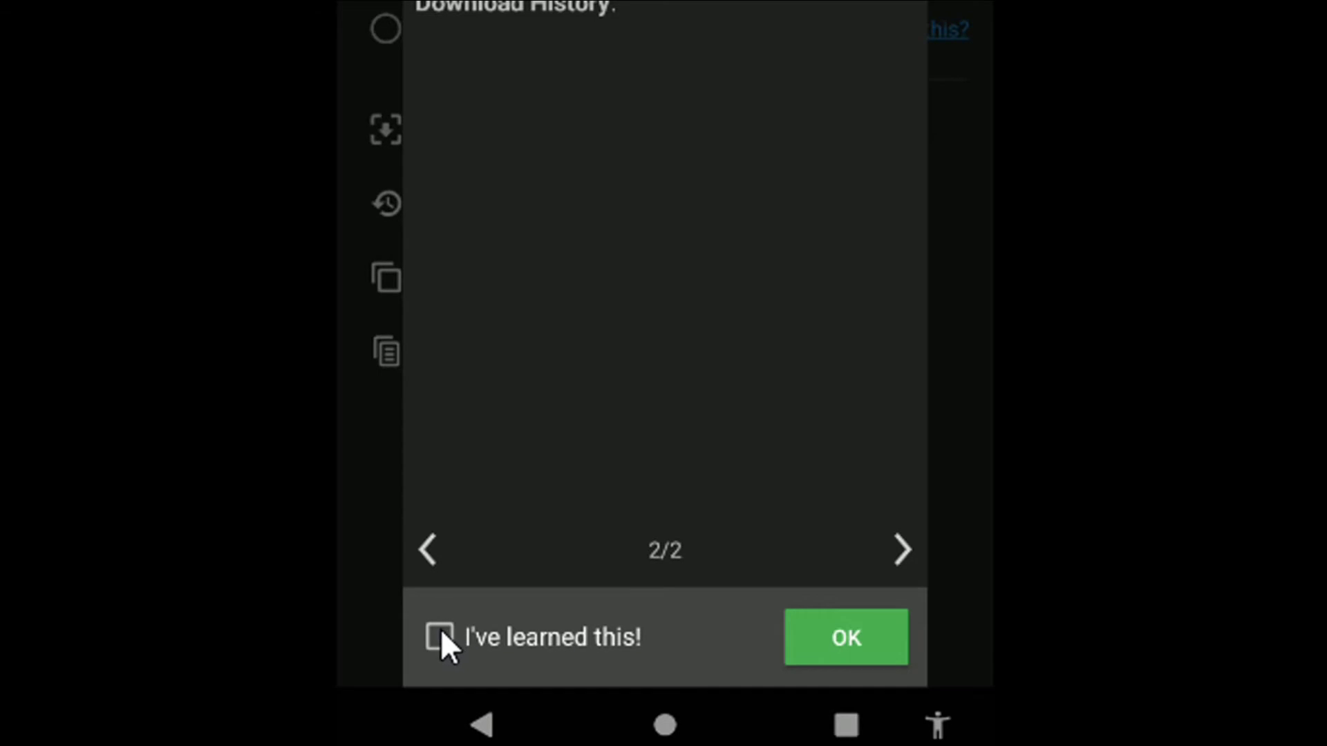
left_click(441, 635)
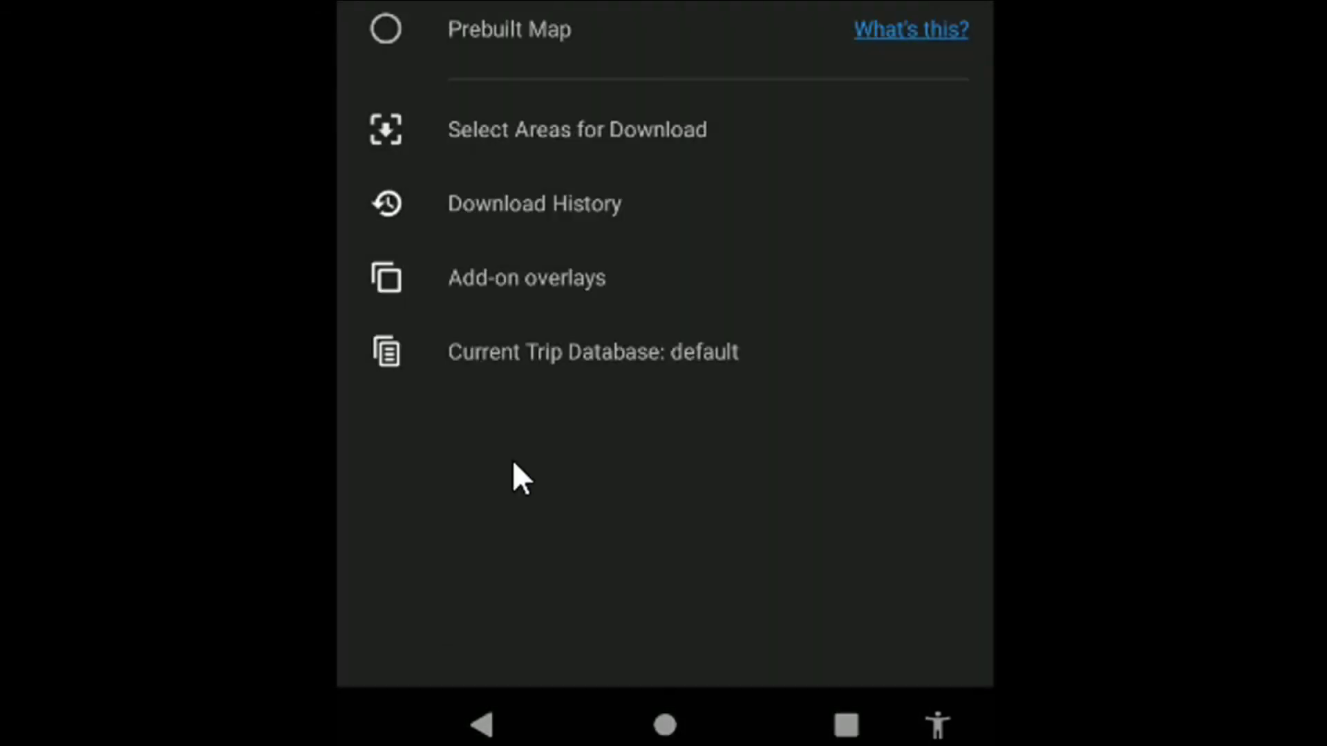
- Check which map sources are offered for online and cached tiles, keeping Thunderforest: Outdoor
scroll(617, 51, "up", 5)
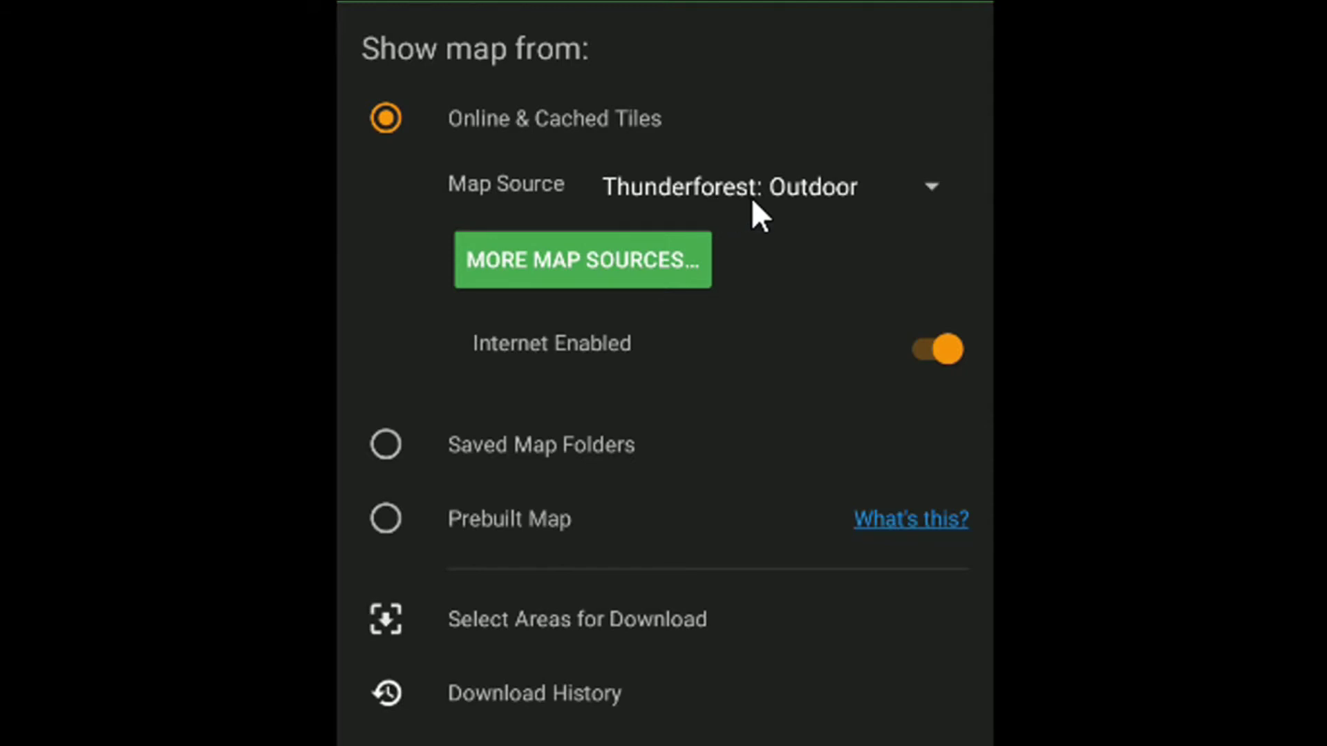
left_click(772, 195)
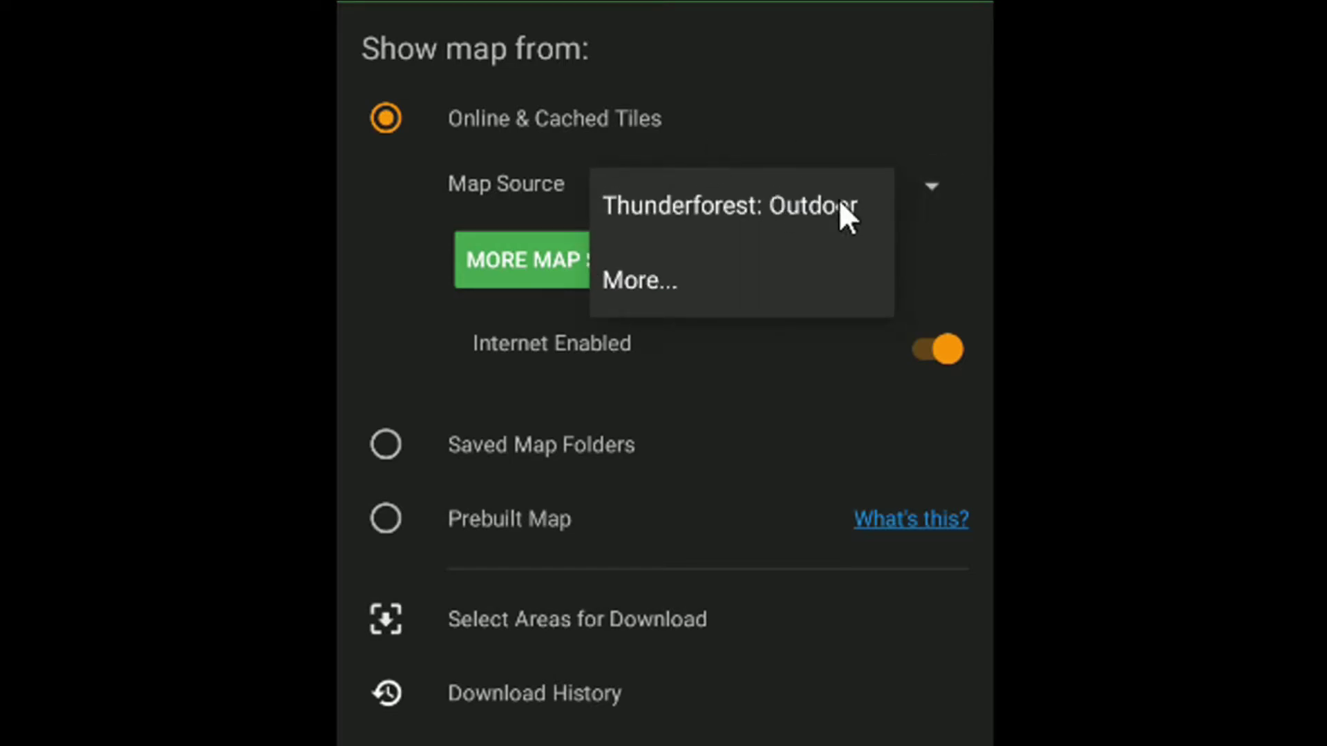
left_click(771, 393)
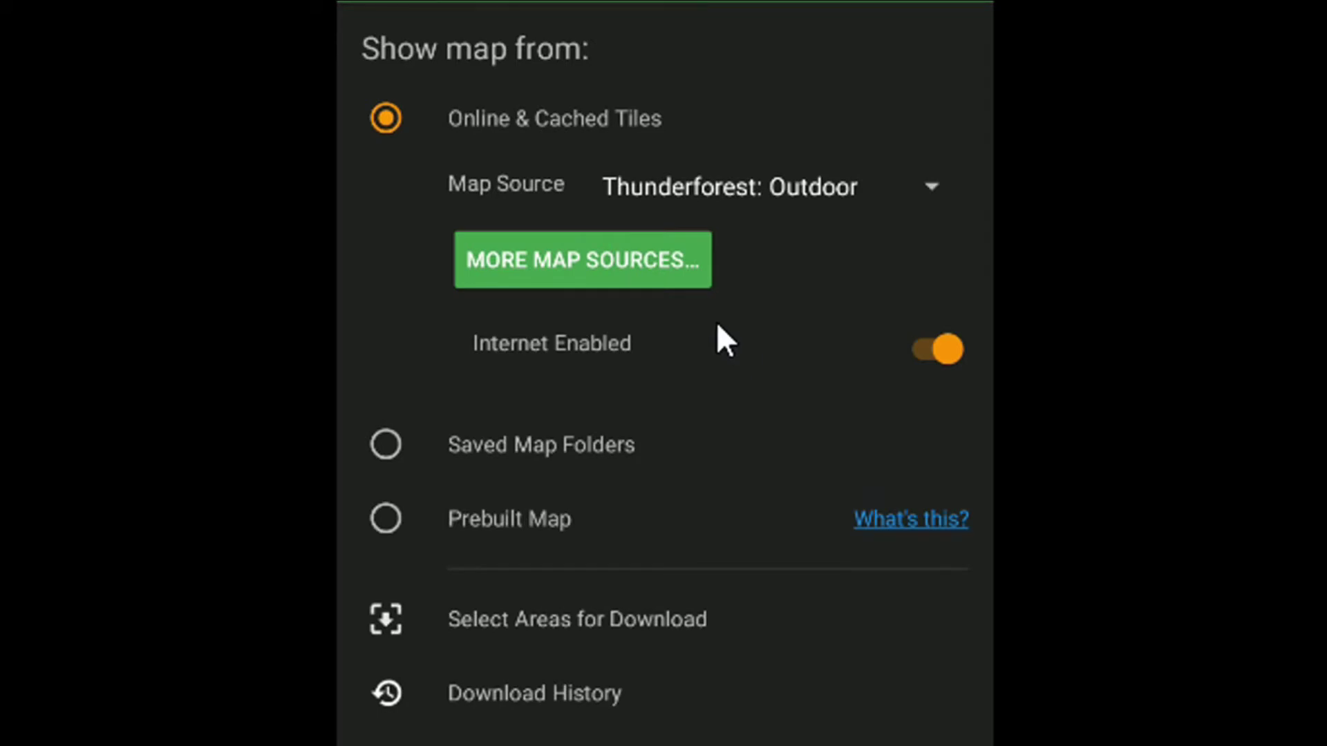
- Open the additional map sources and look through the regional folders from Worldwide to Latin America
left_click(609, 270)
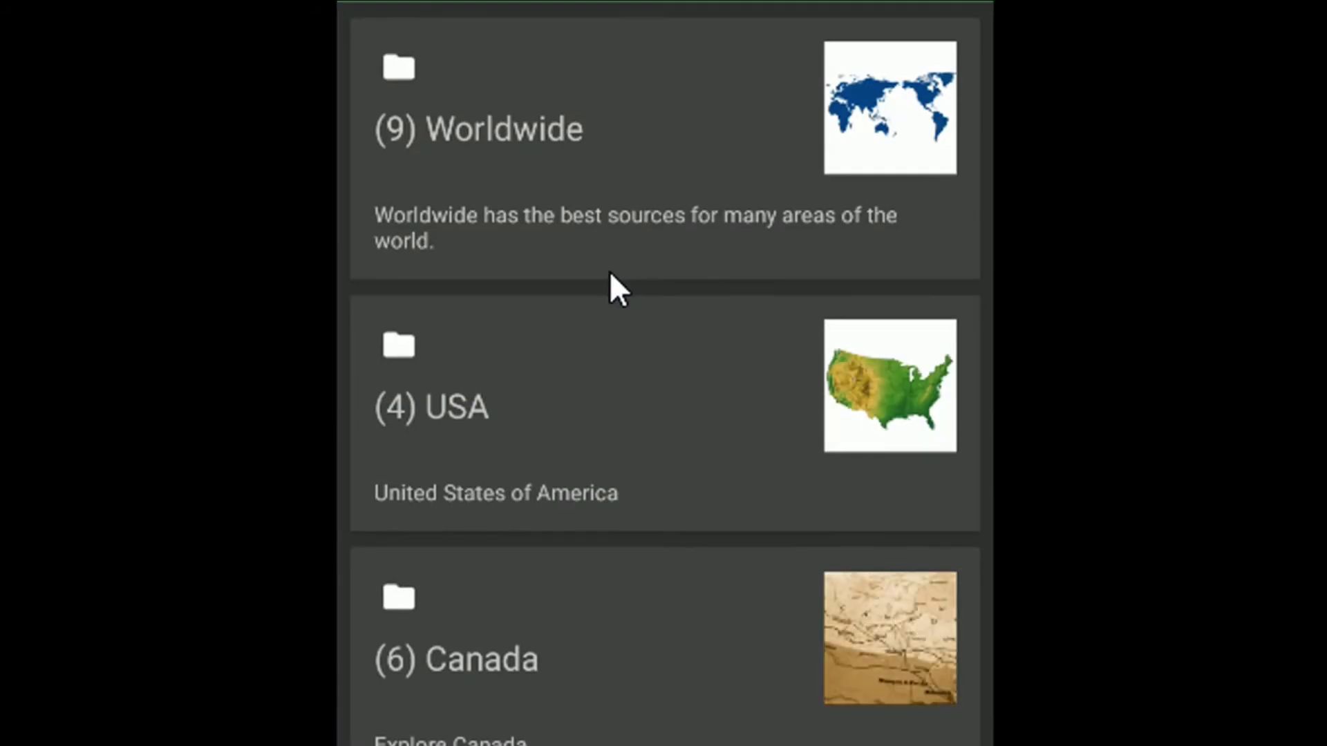
scroll(643, 585, "down", 5)
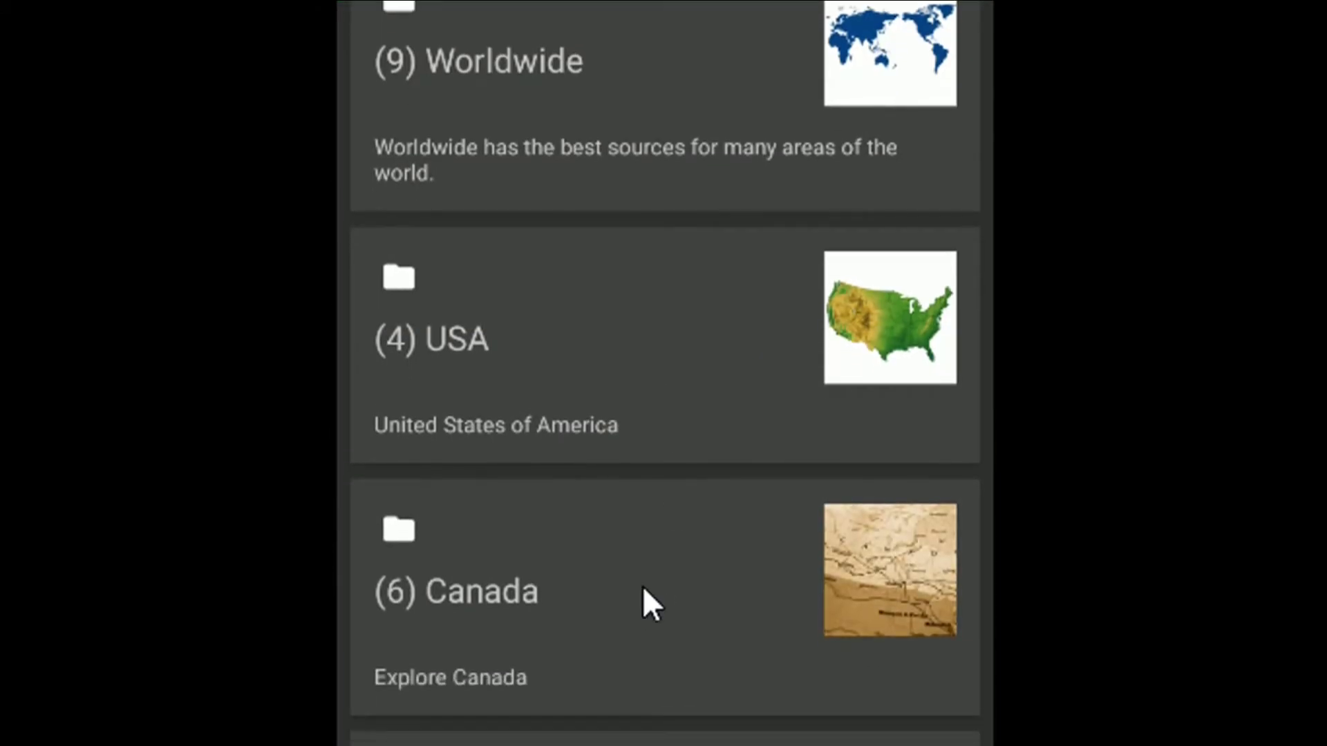
scroll(634, 633, "down", 9)
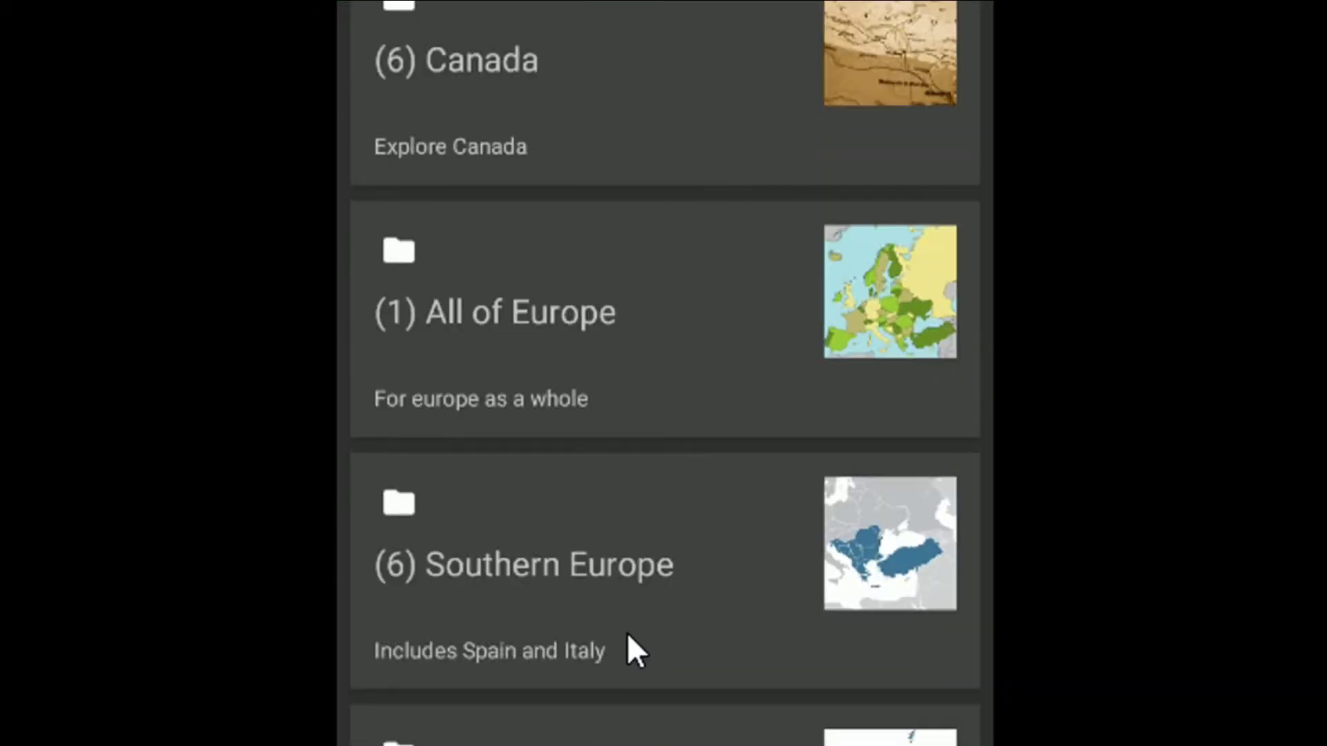
scroll(627, 634, "down", 13)
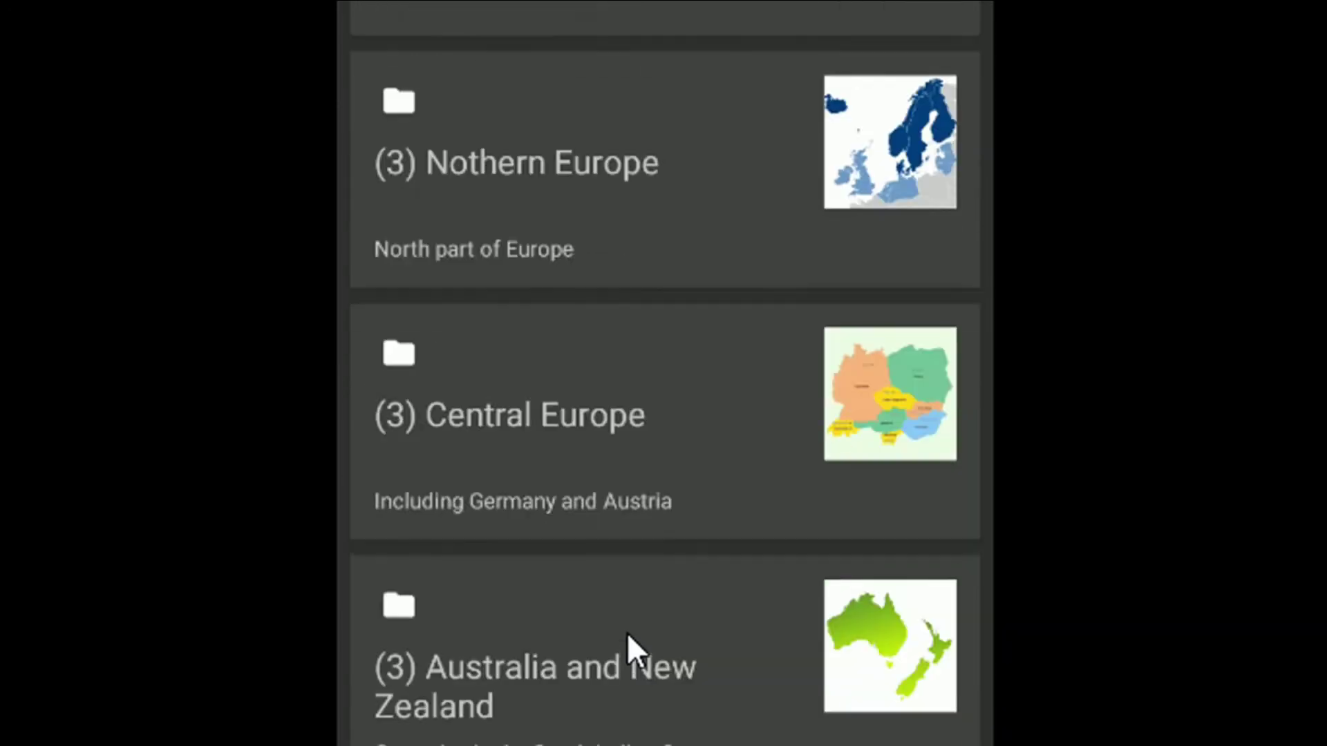
scroll(608, 643, "down", 4)
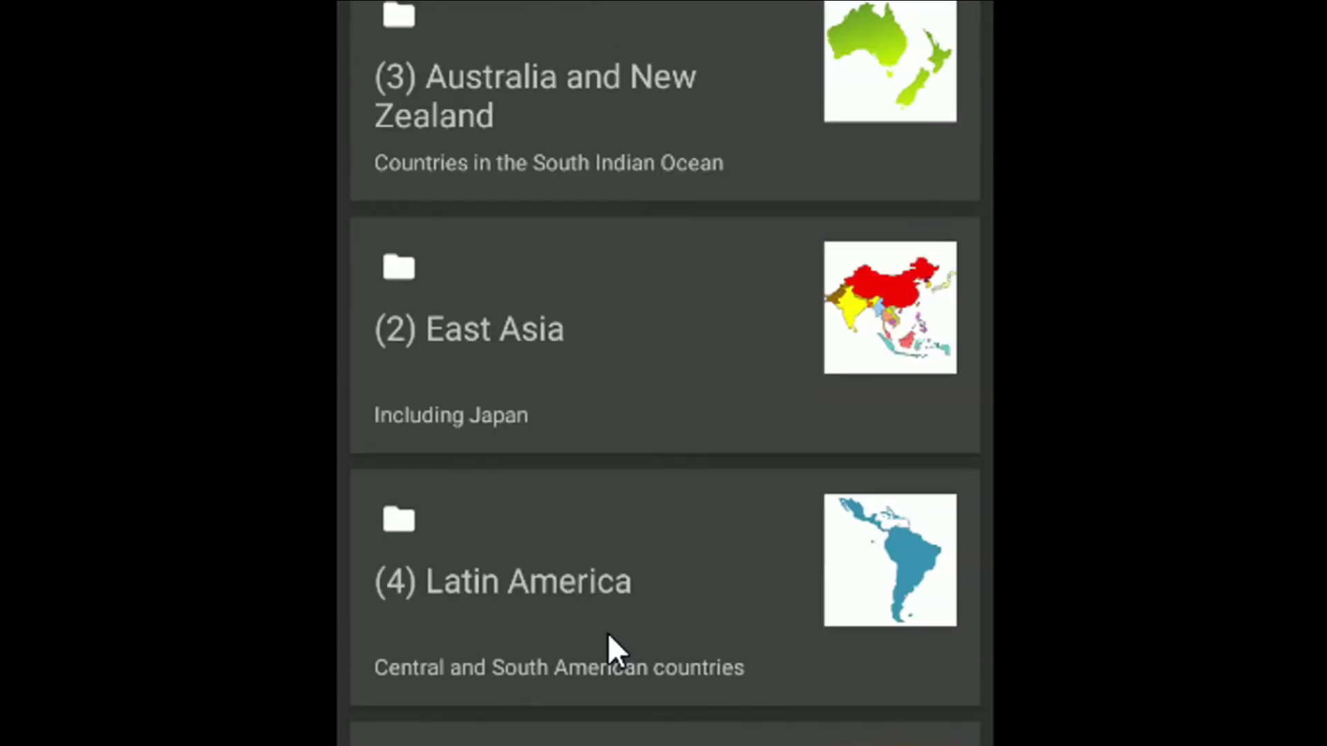
scroll(620, 282, "up", 19)
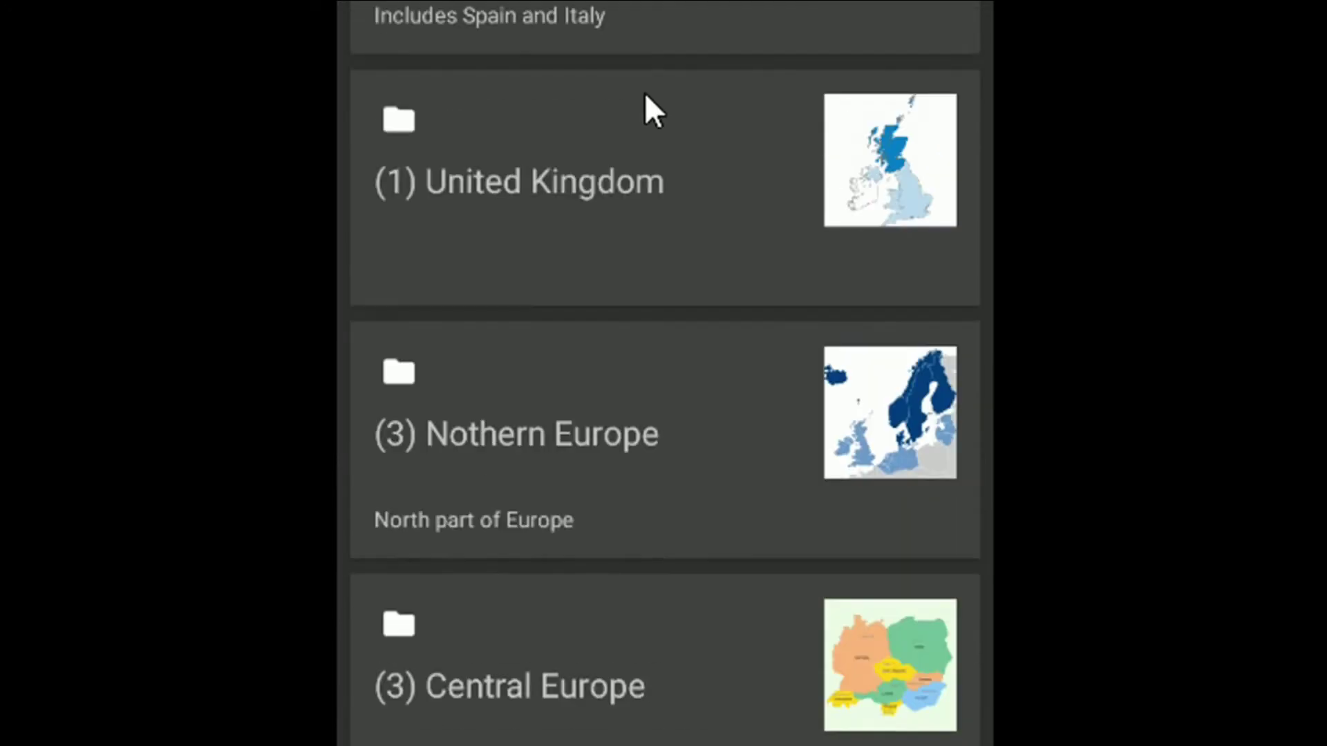
scroll(643, 339, "up", 11)
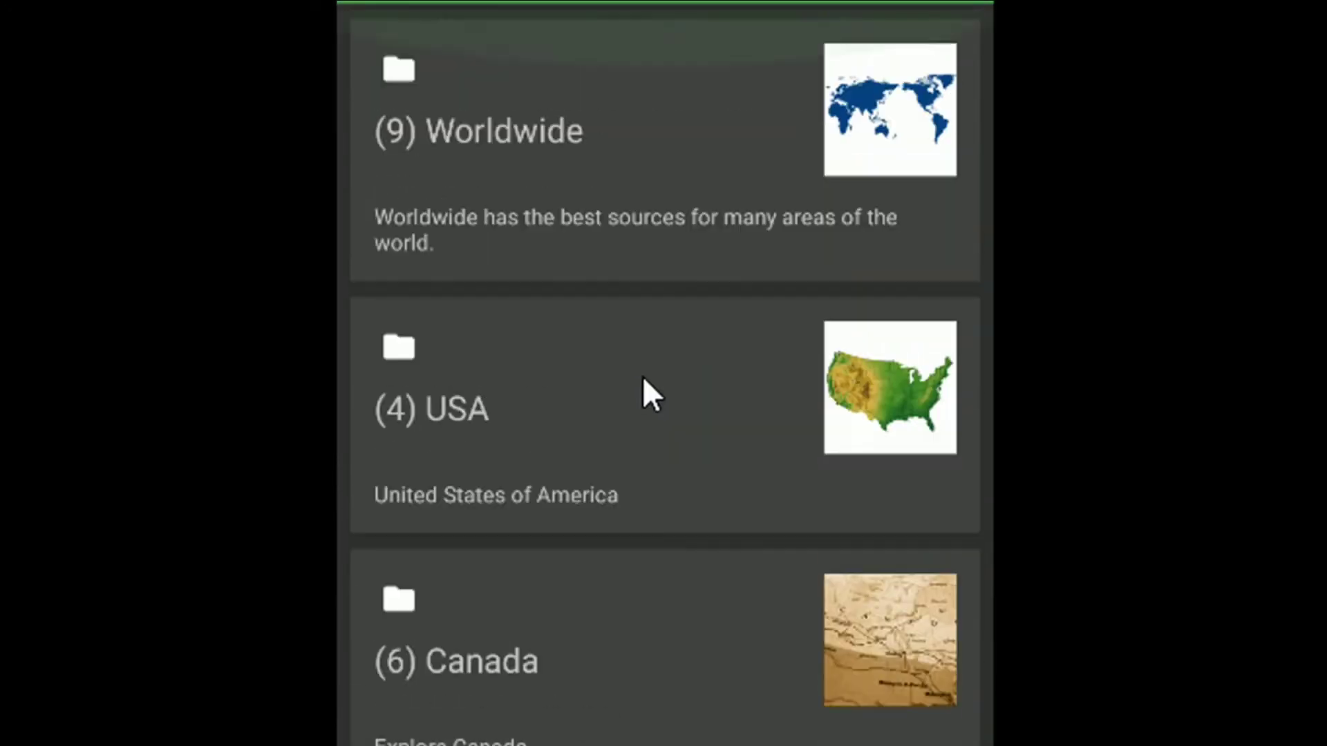
- Open the Worldwide folder and review its map sources, including the Accuterra, Thunderforest, ArcGIS and OpenTopoMap.org entries
left_click(598, 199)
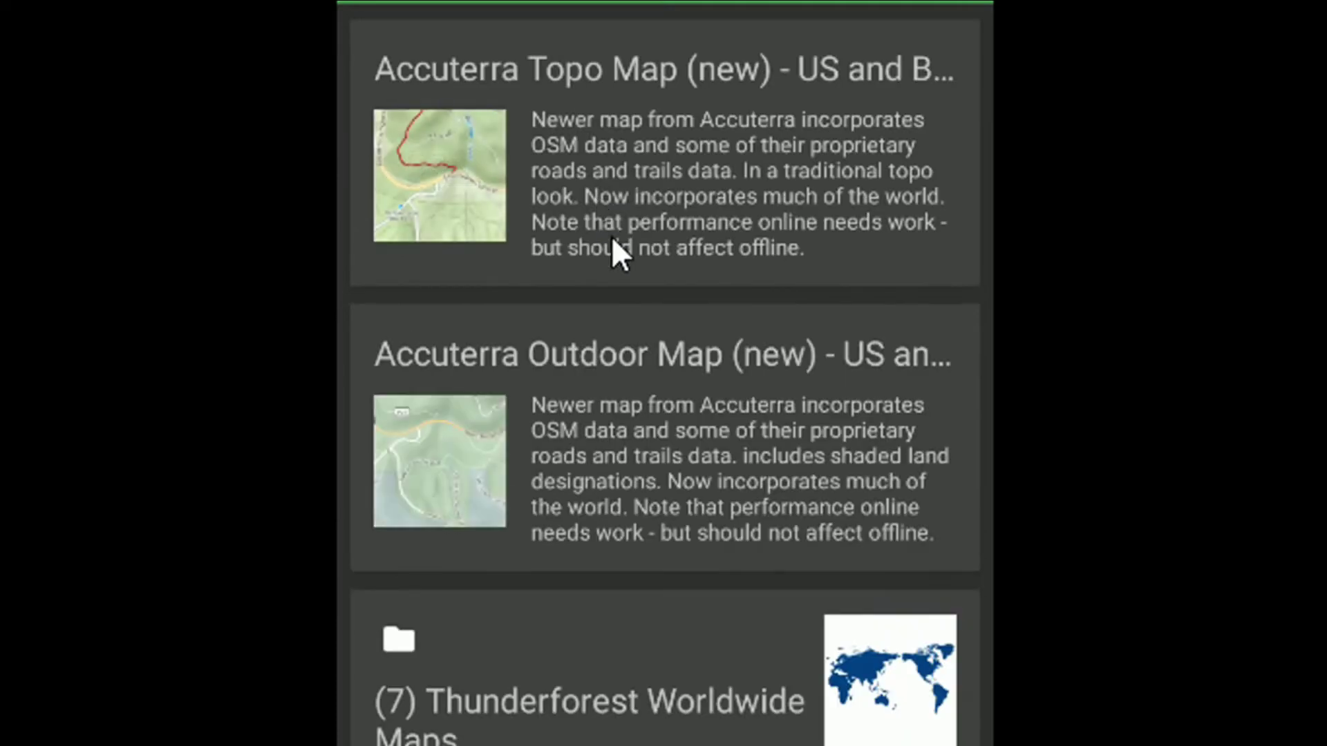
scroll(590, 407, "down", 1)
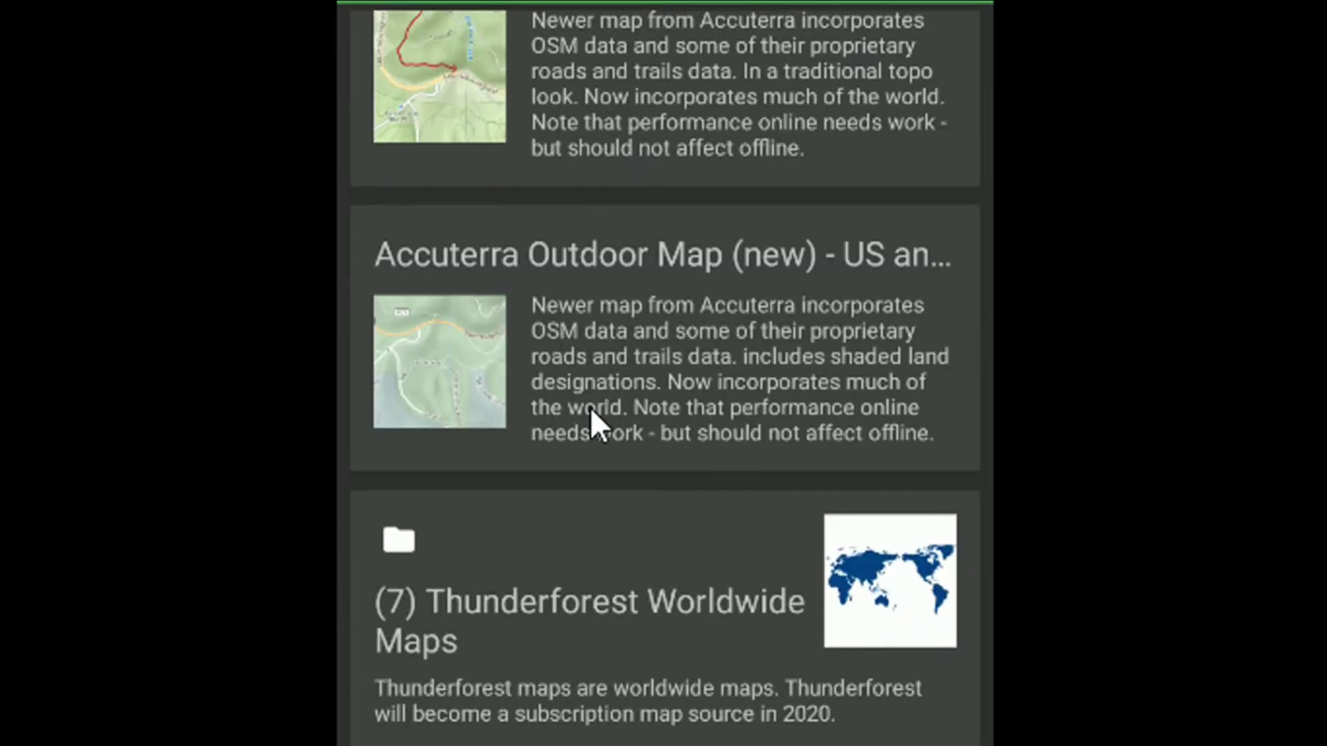
scroll(584, 553, "down", 1)
scroll(615, 262, "up", 2)
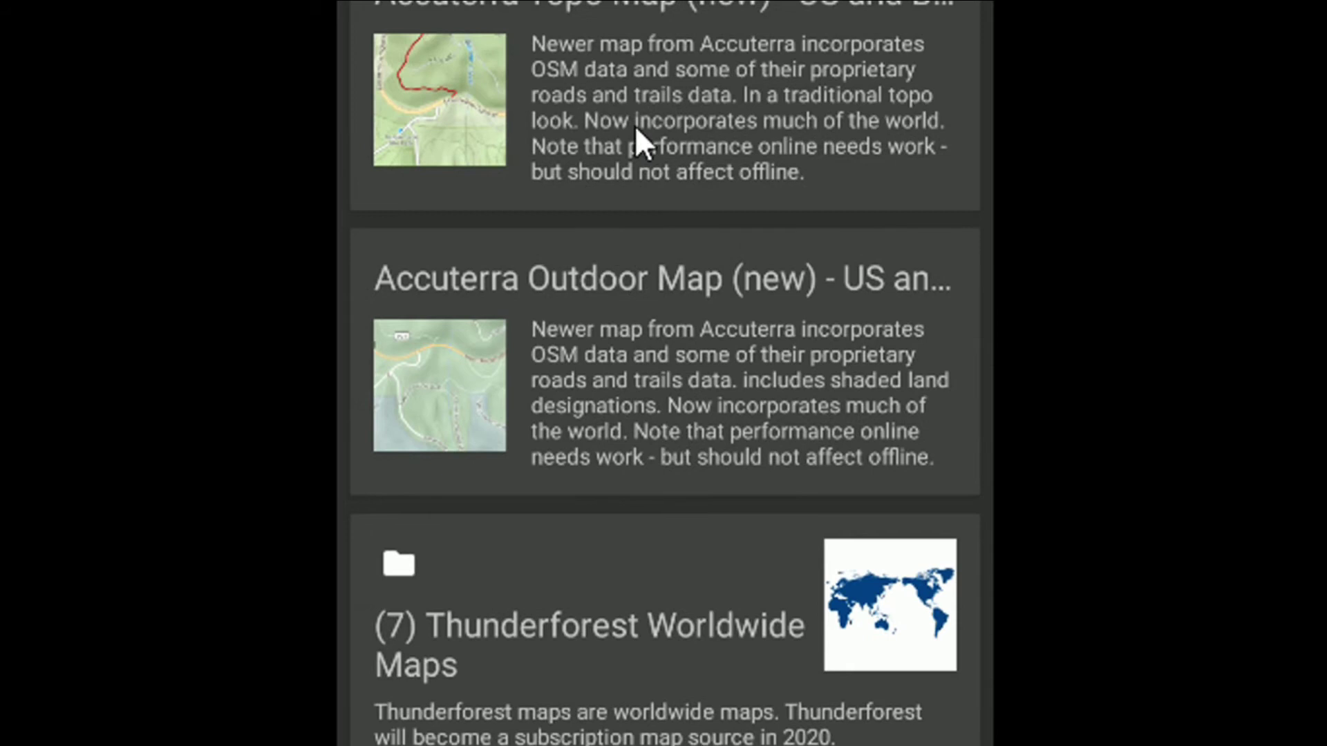
scroll(624, 102, "up", 1)
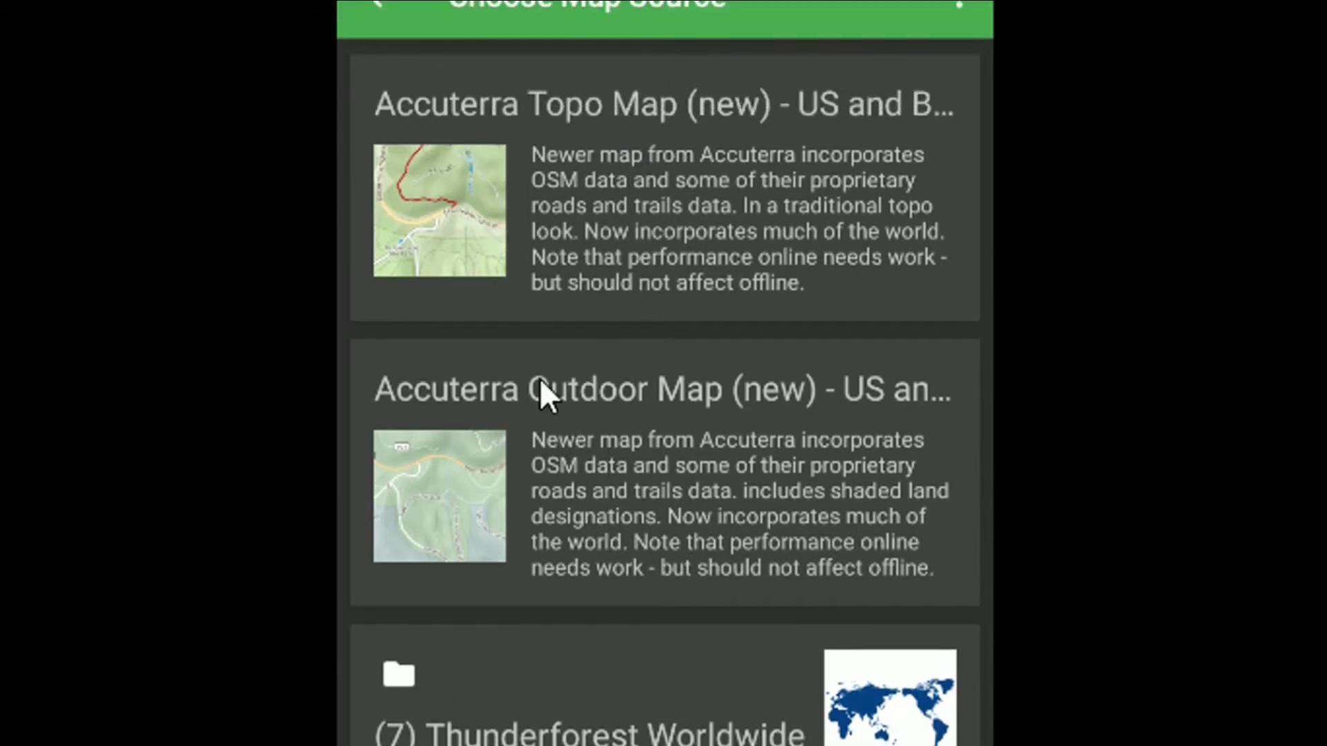
scroll(659, 466, "down", 4)
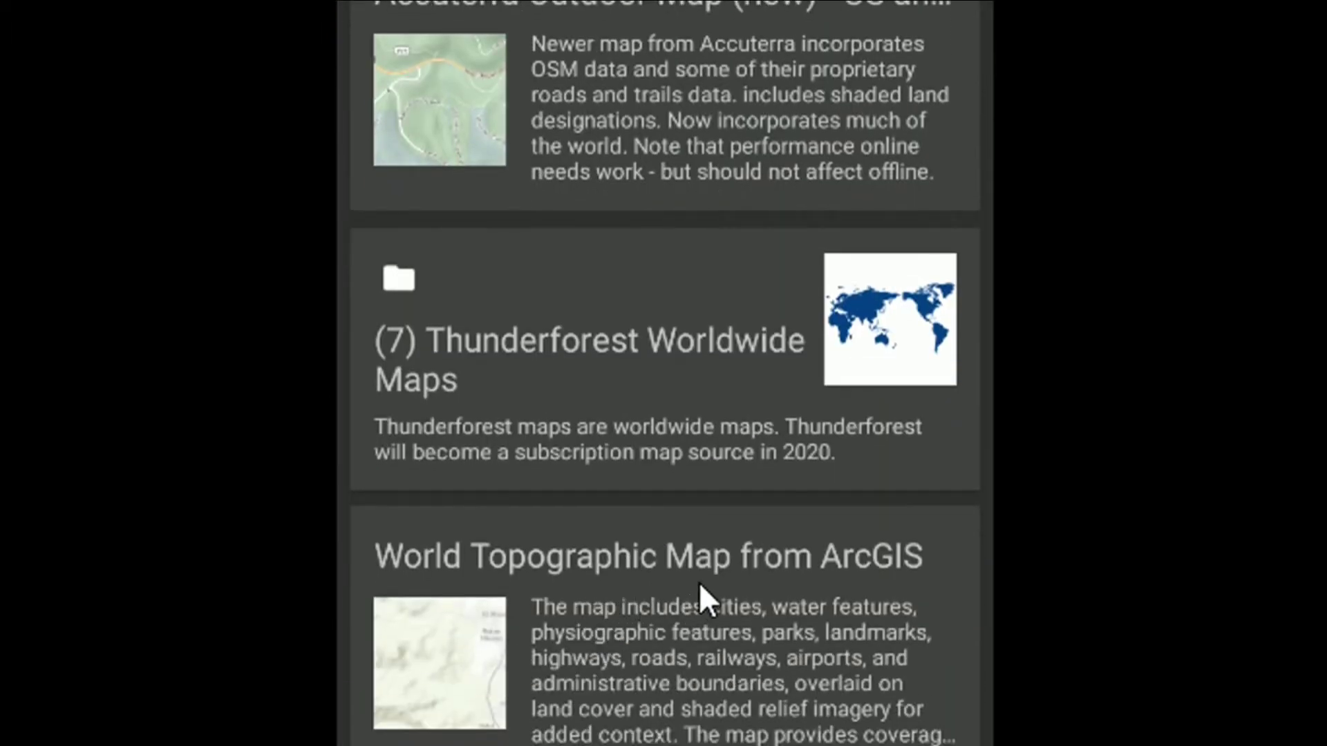
scroll(610, 656, "down", 6)
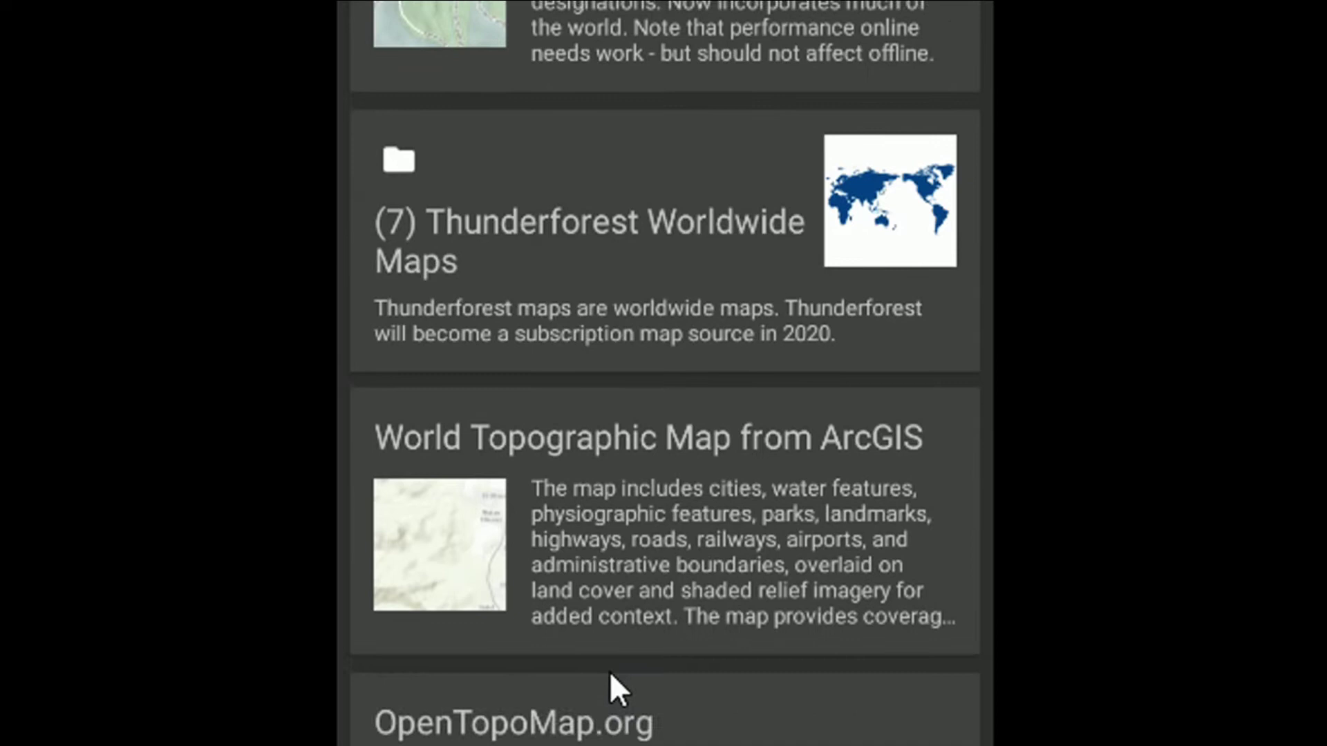
scroll(611, 634, "down", 1)
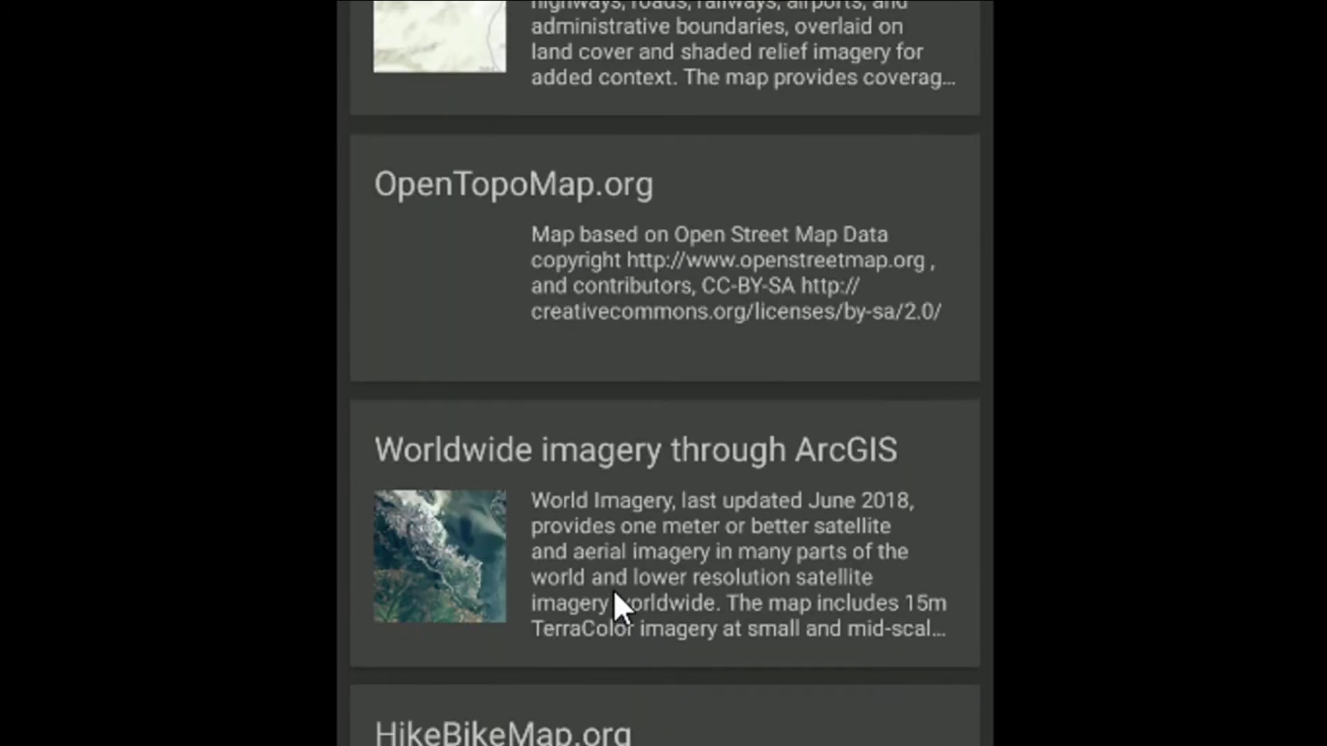
scroll(640, 95, "up", 5)
left_click_drag(650, 98, 619, 207)
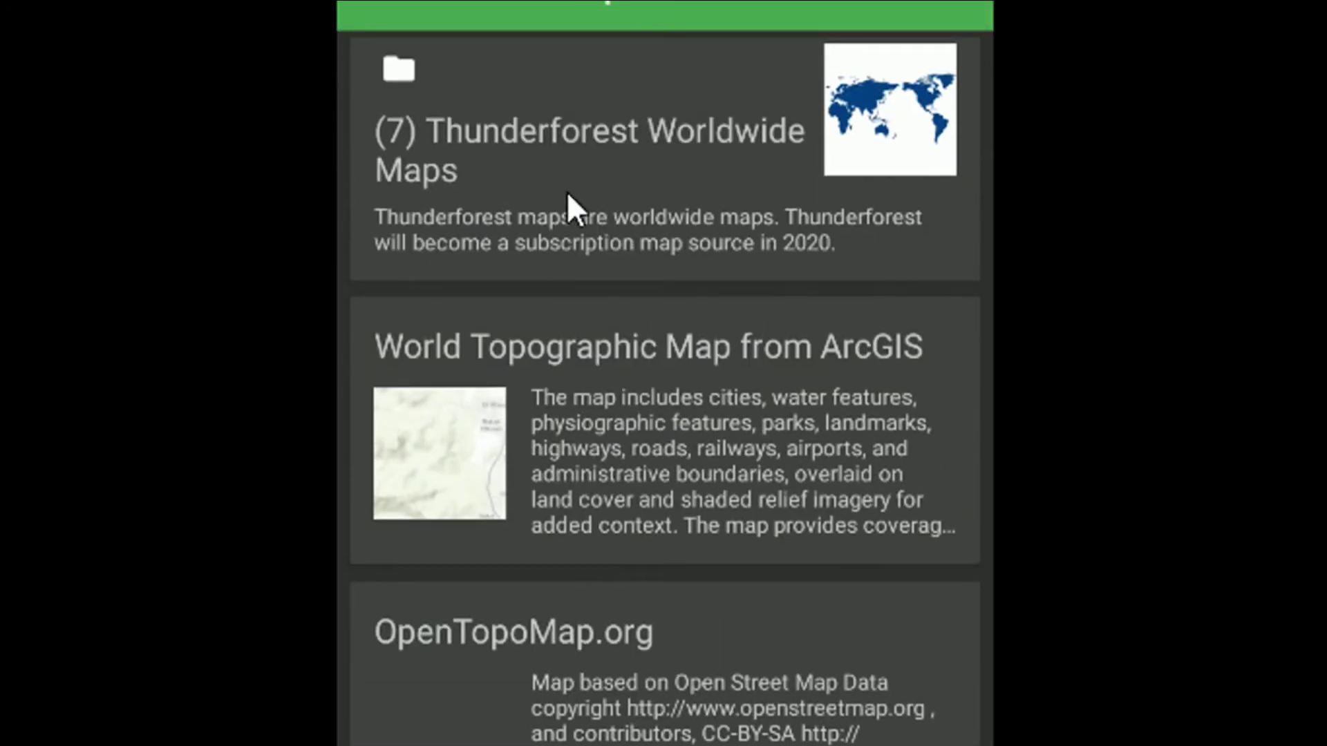
- Open the Thunderforest Worldwide Maps folder and review its map styles from Outdoor through Atlas
left_click(707, 125)
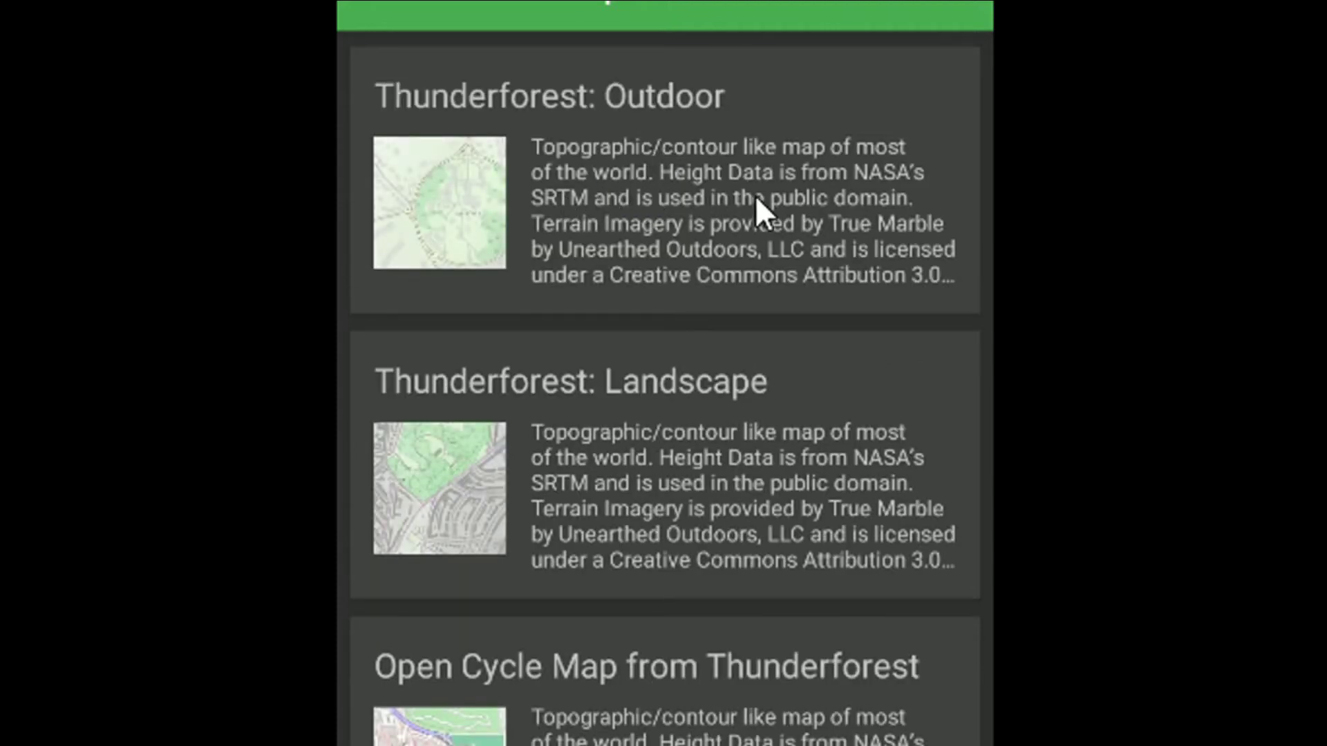
scroll(715, 117, "up", 1)
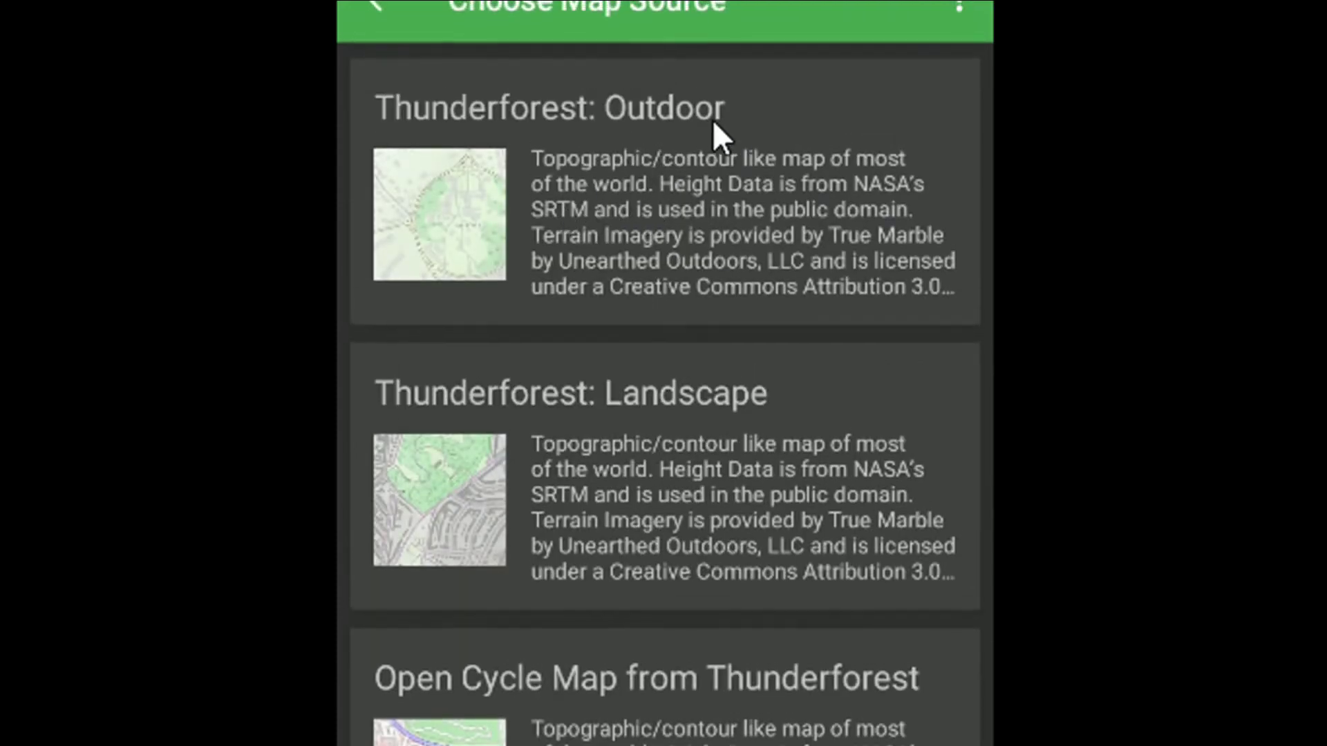
scroll(671, 683, "down", 2)
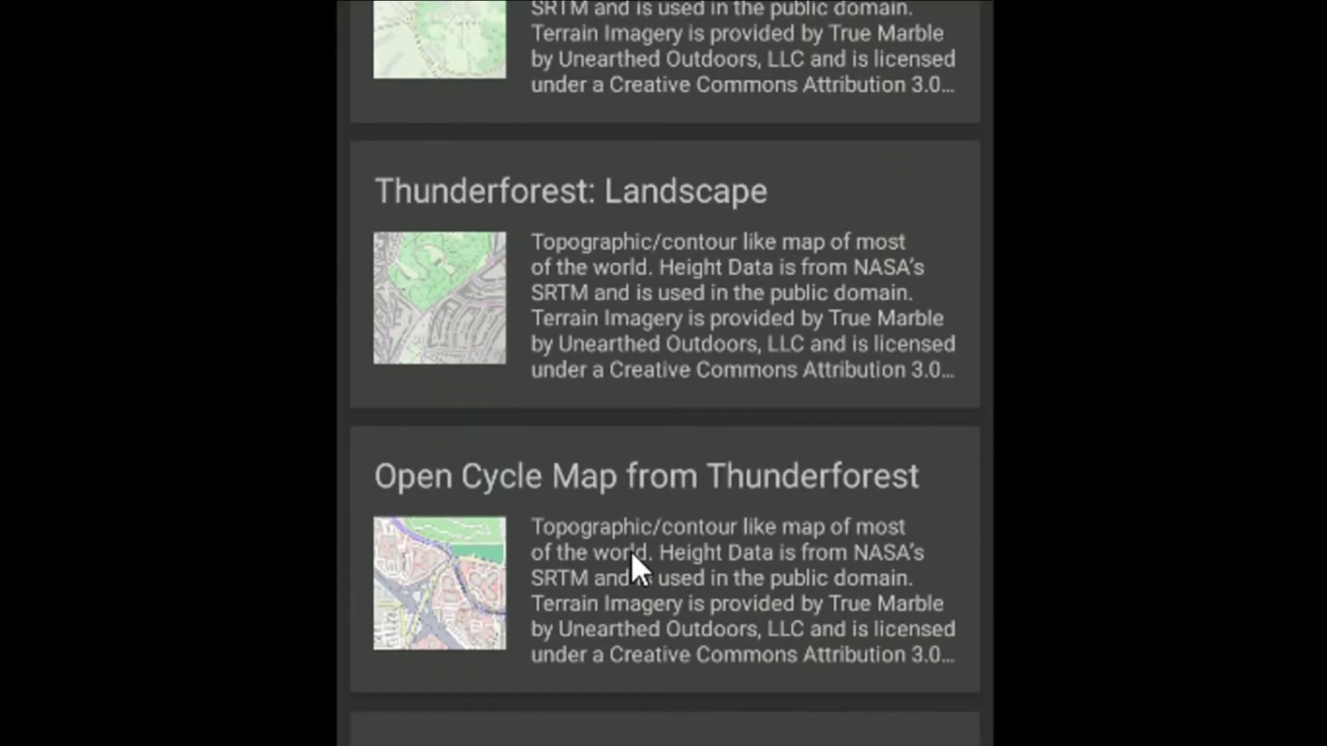
scroll(631, 550, "down", 1)
scroll(680, 424, "down", 2)
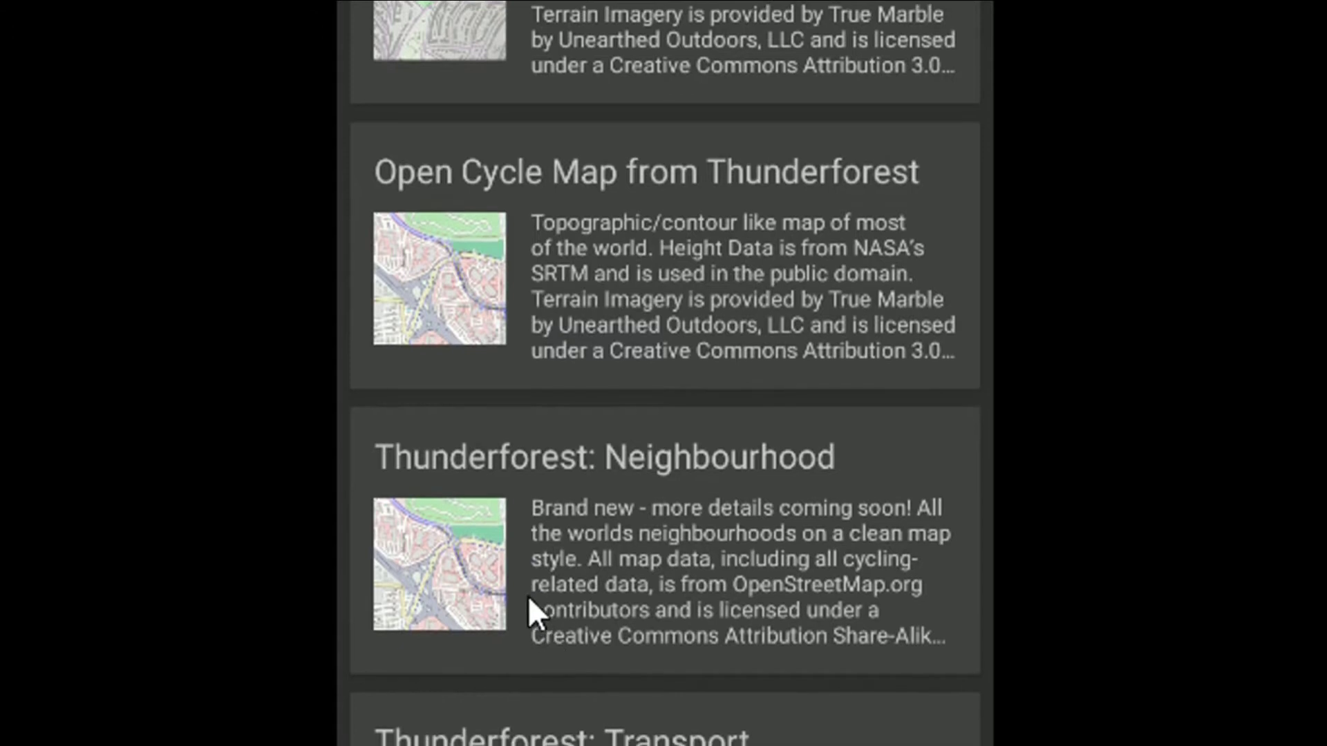
scroll(649, 577, "down", 3)
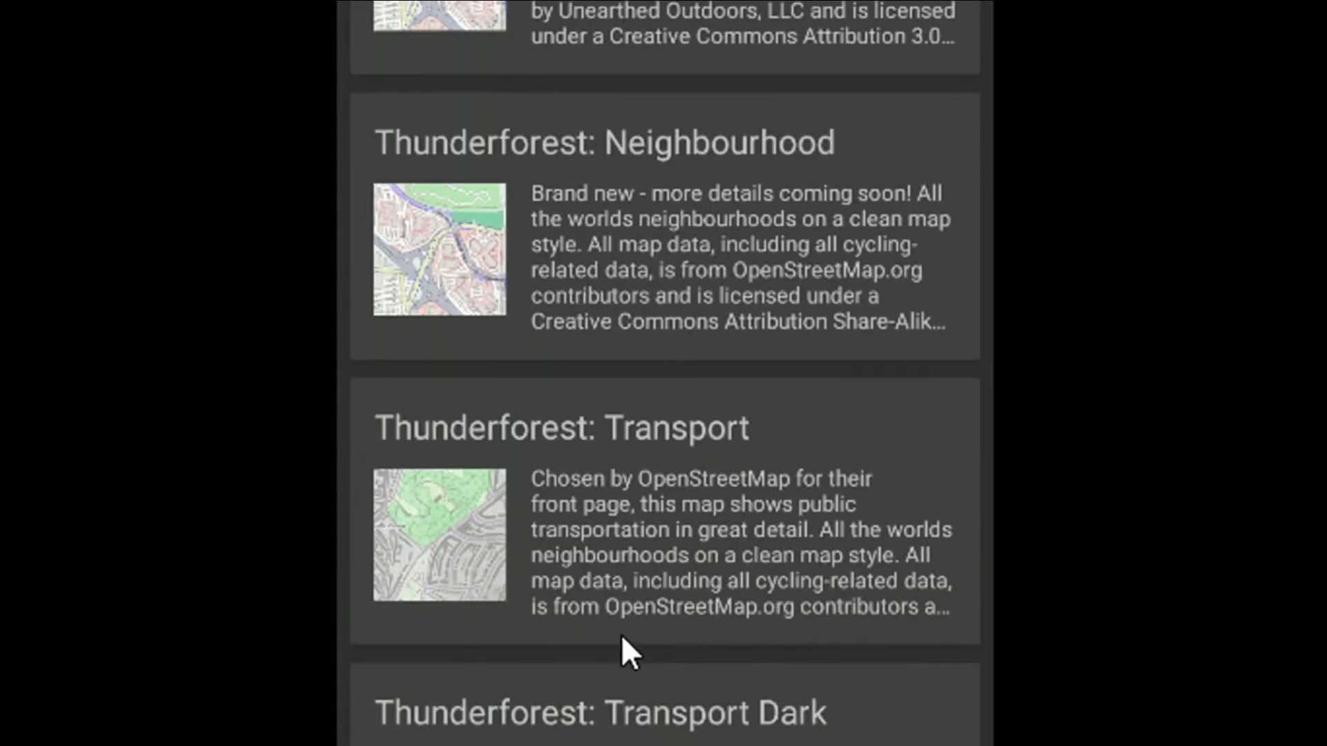
scroll(618, 635, "down", 5)
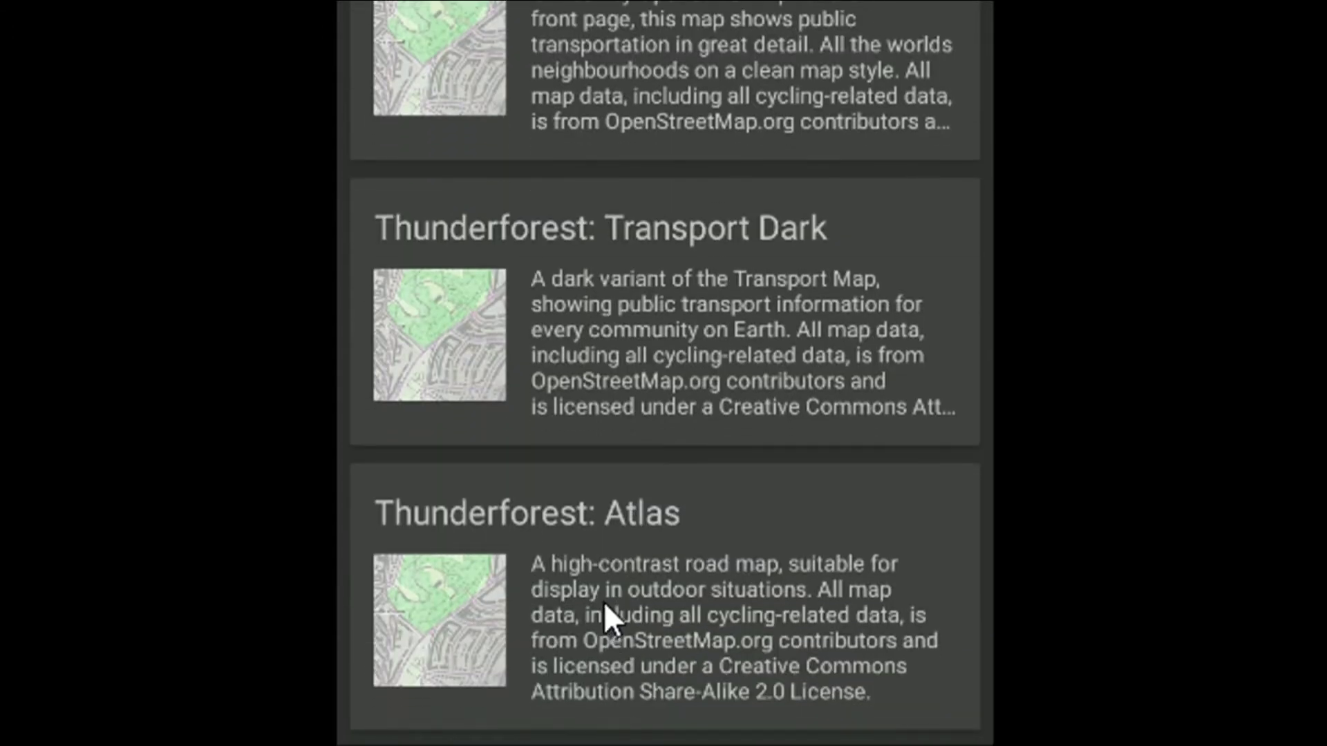
- Choose Open Cycle Map from Thunderforest as the map source and show it at the current map center
scroll(612, 517, "up", 7)
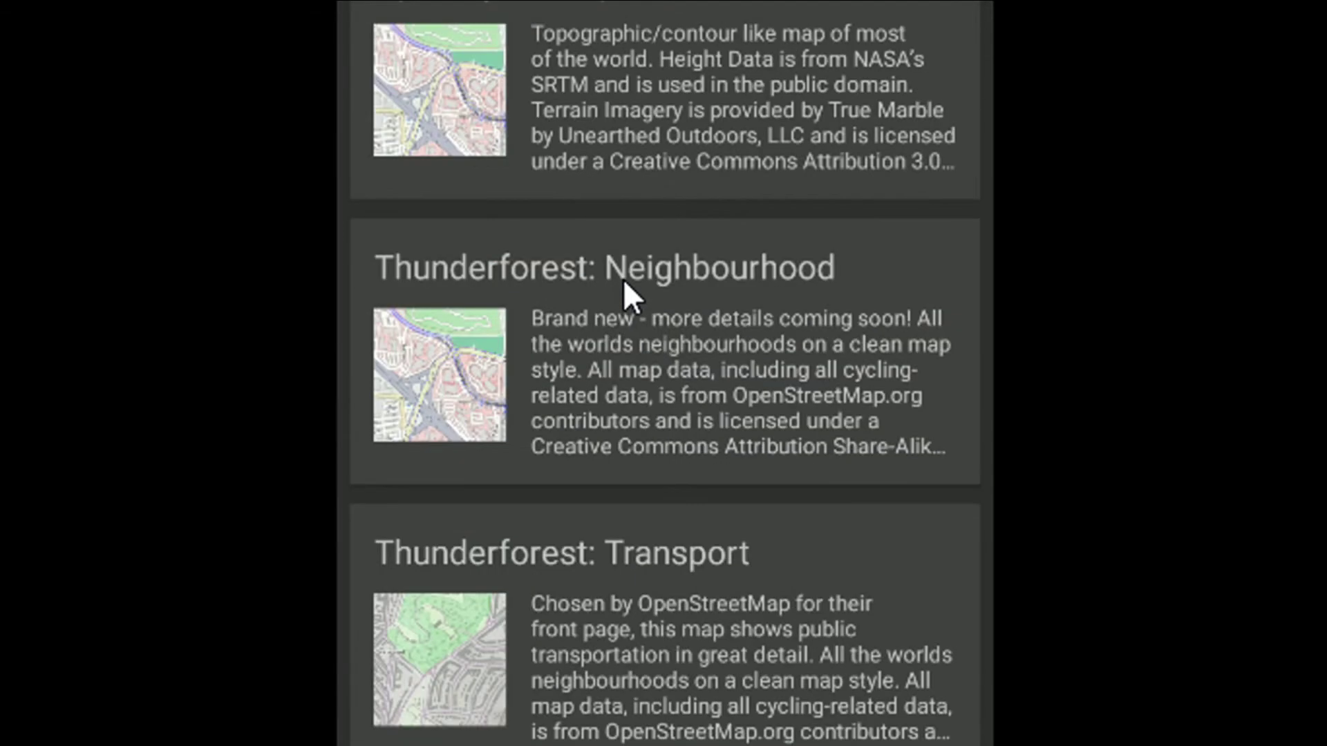
scroll(625, 283, "up", 3)
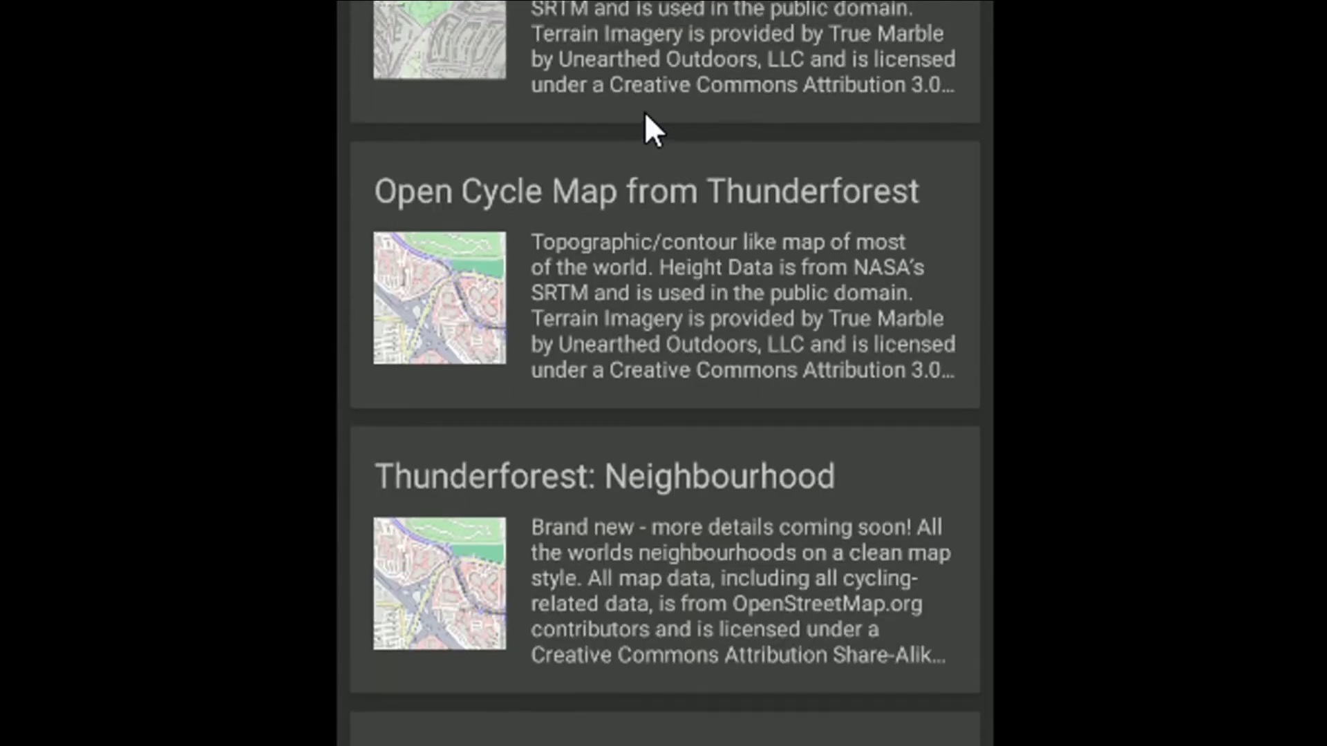
scroll(655, 286, "up", 1)
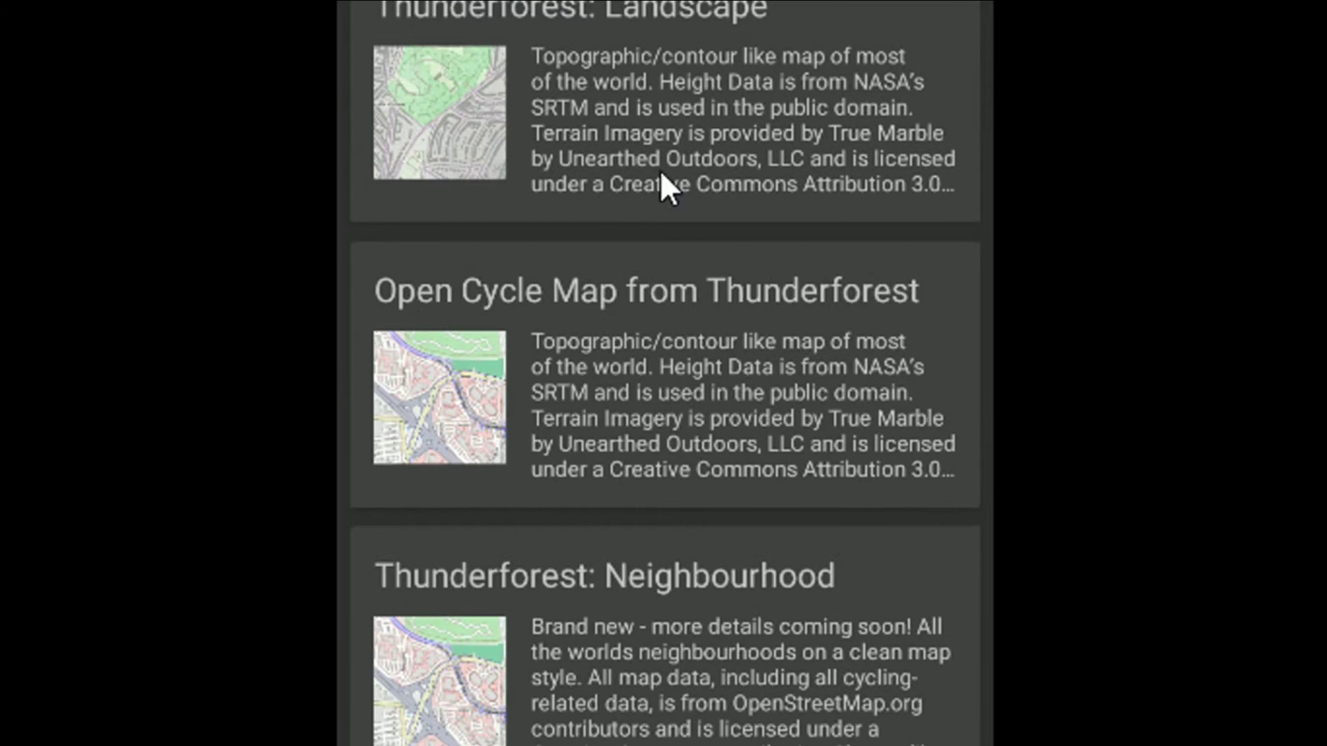
scroll(668, 184, "up", 1)
scroll(630, 618, "down", 2)
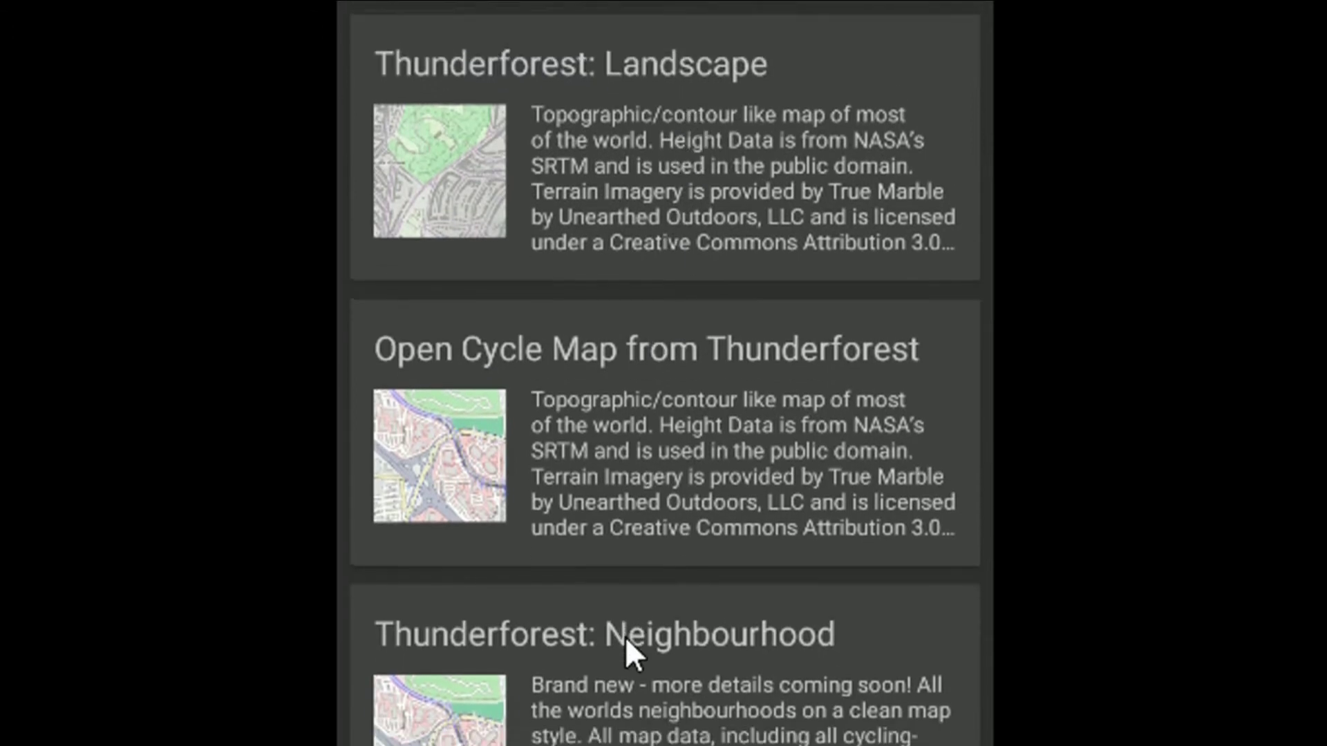
scroll(619, 437, "up", 2)
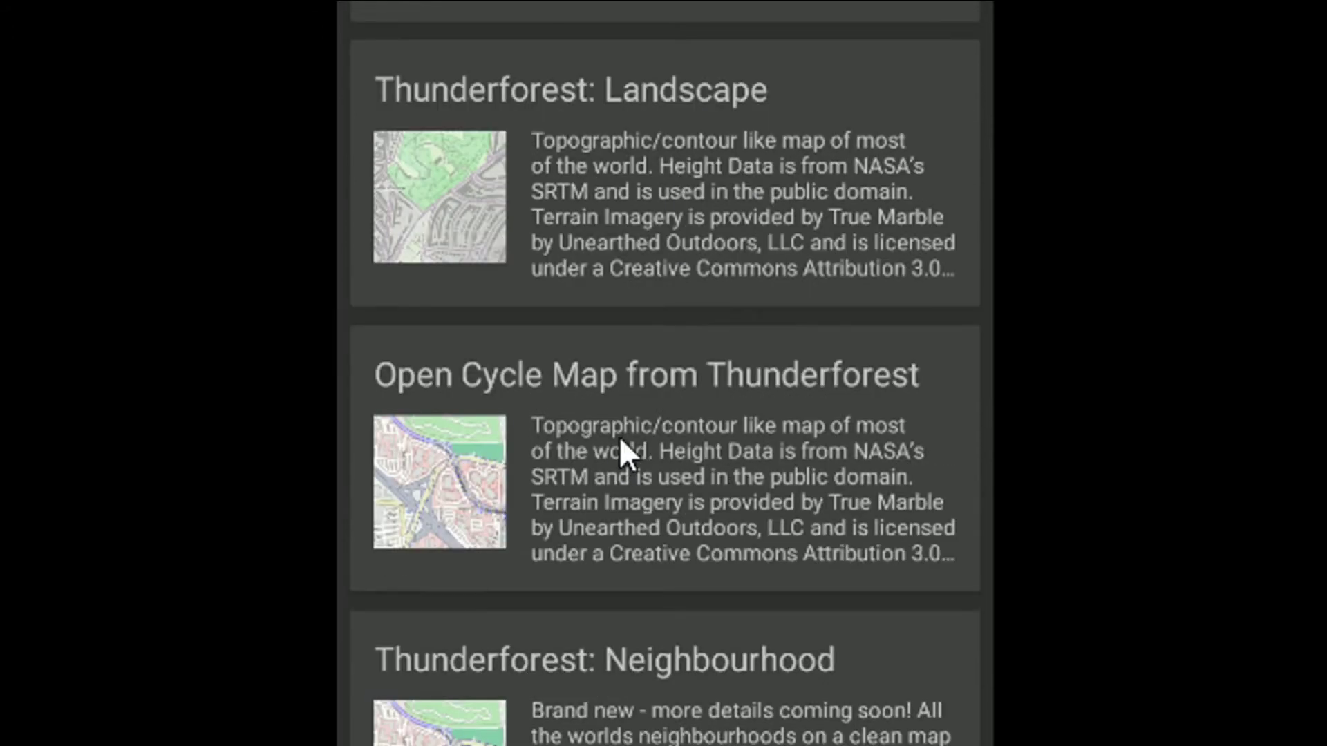
left_click(667, 432)
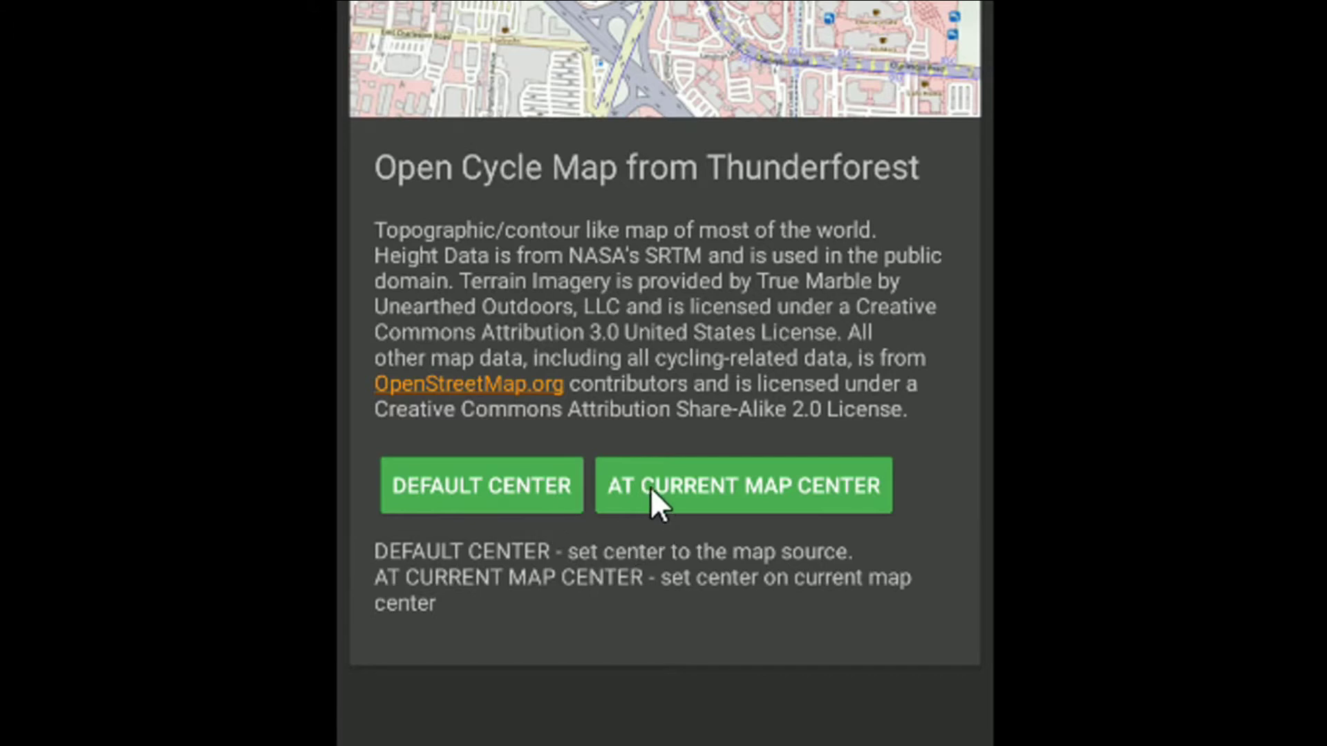
left_click(721, 495)
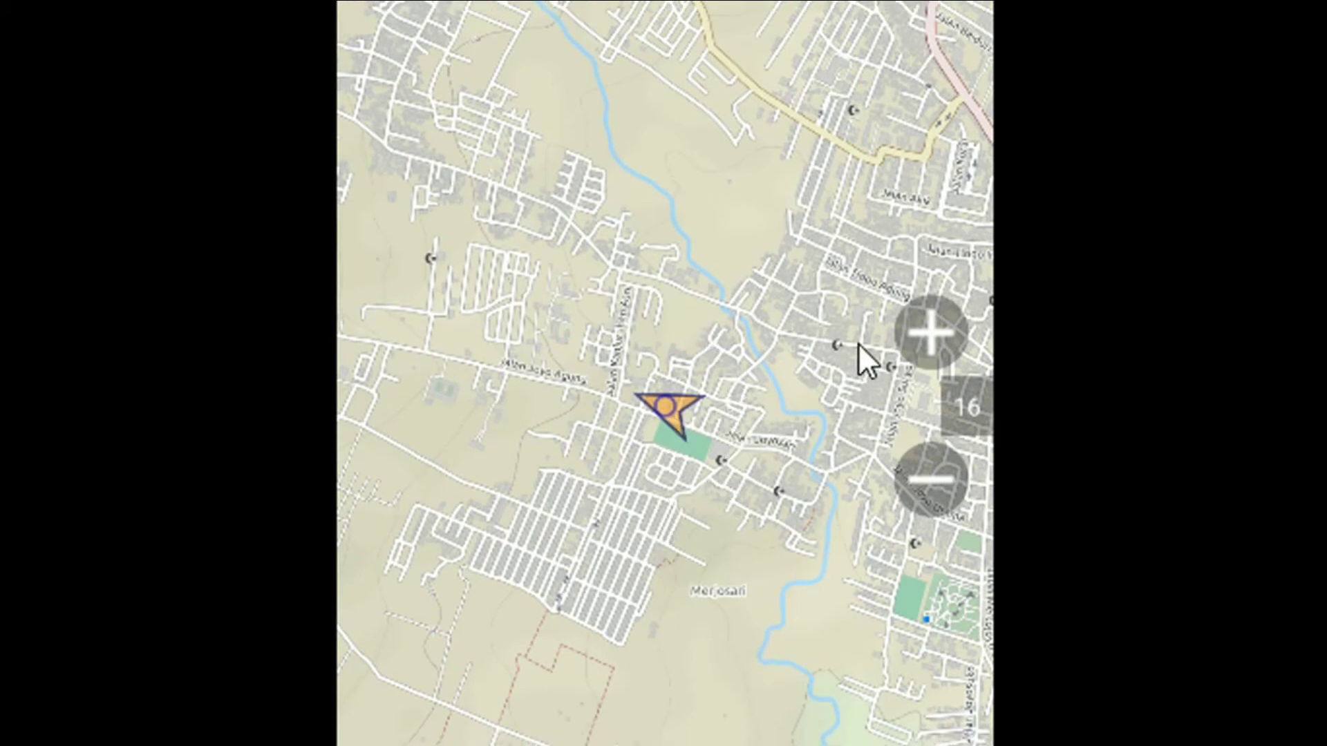
- Examine the cycle map at several zoom levels around the current position and along the river near Merjosari, finishing at level 19
left_click(938, 330)
left_click(938, 330)
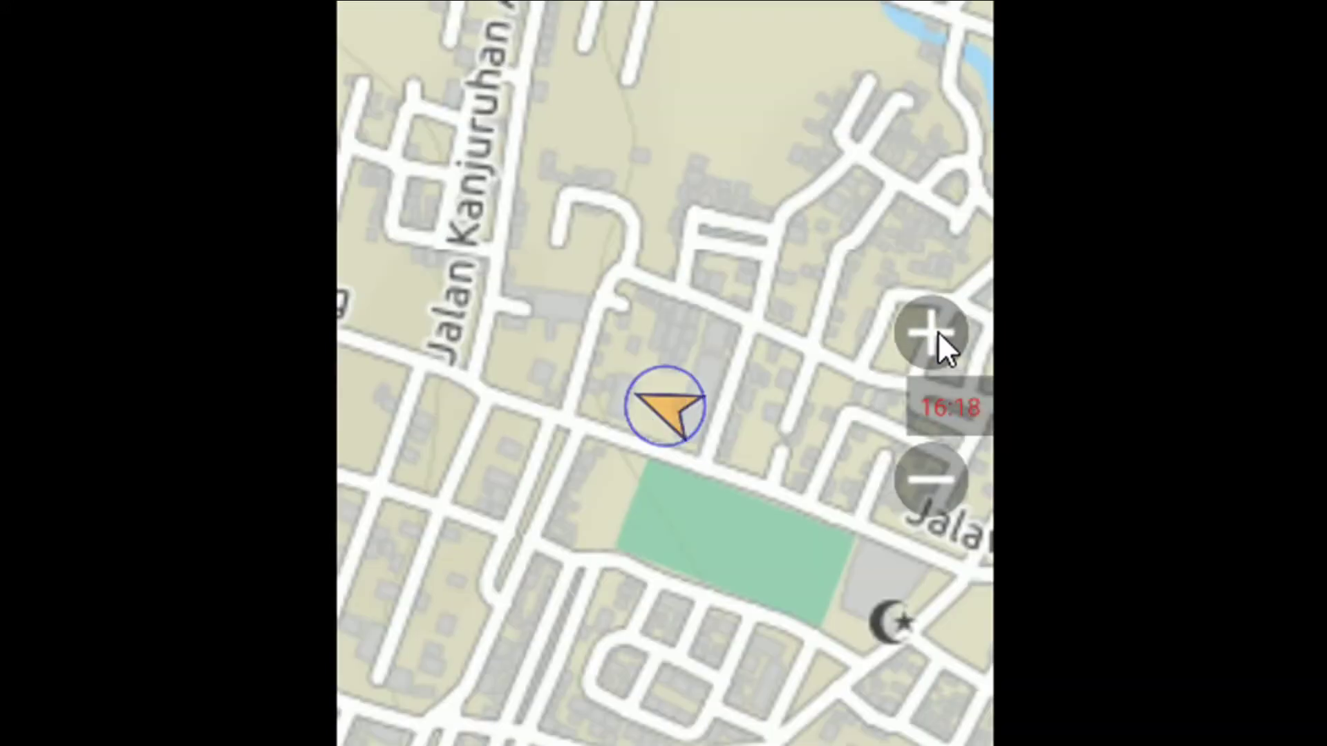
left_click(932, 488)
left_click(929, 487)
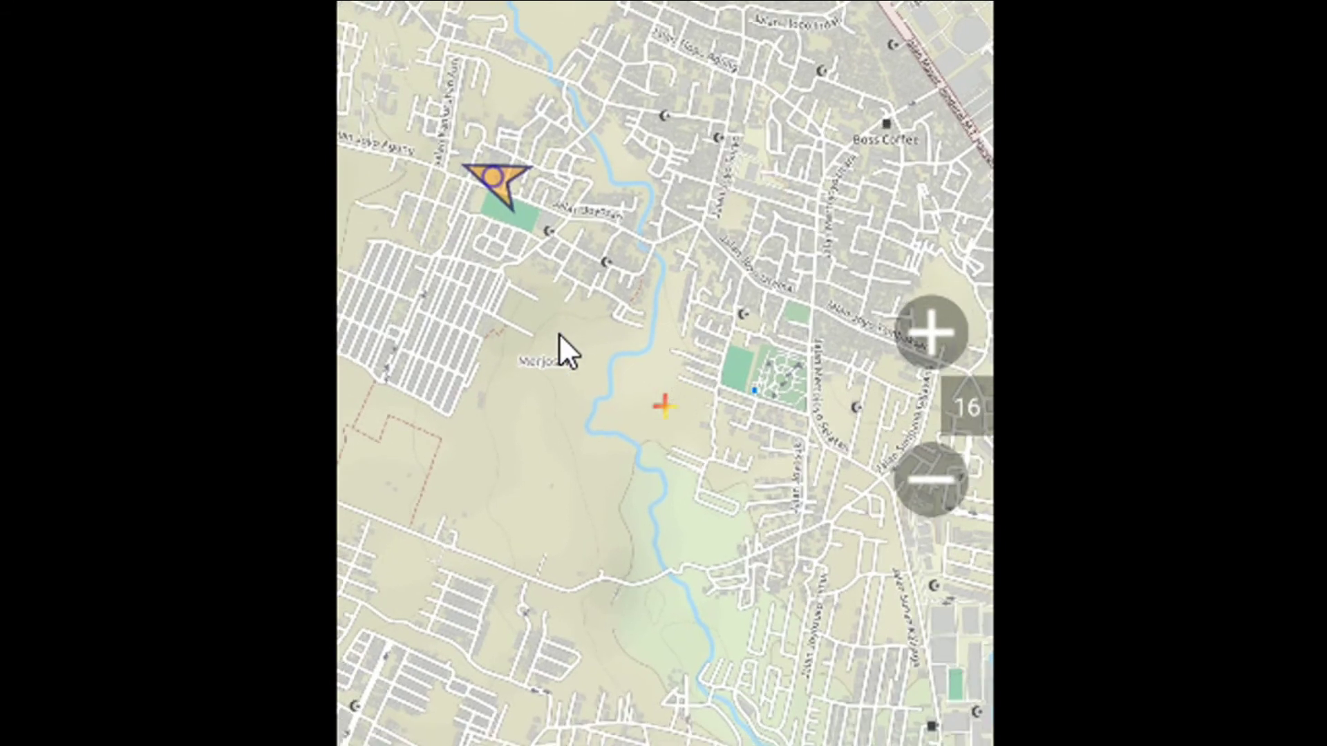
left_click(916, 332)
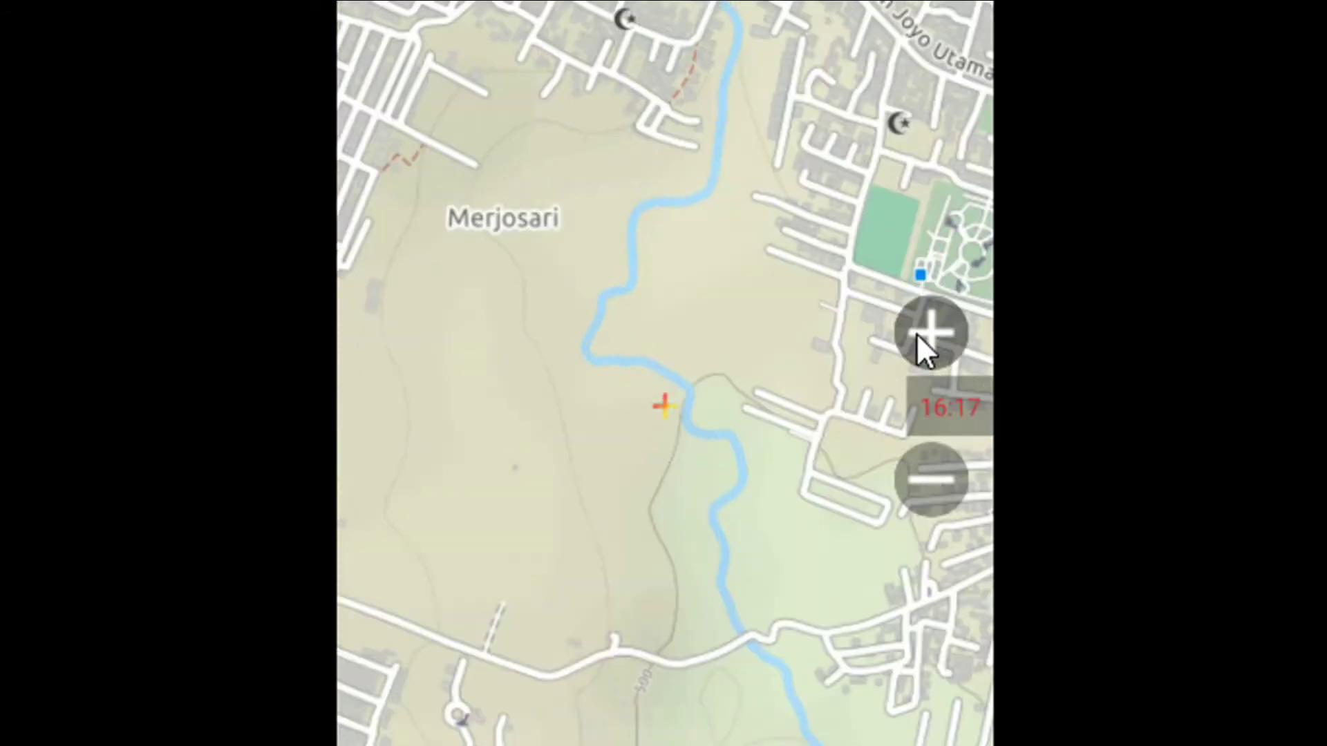
left_click(917, 333)
left_click(916, 333)
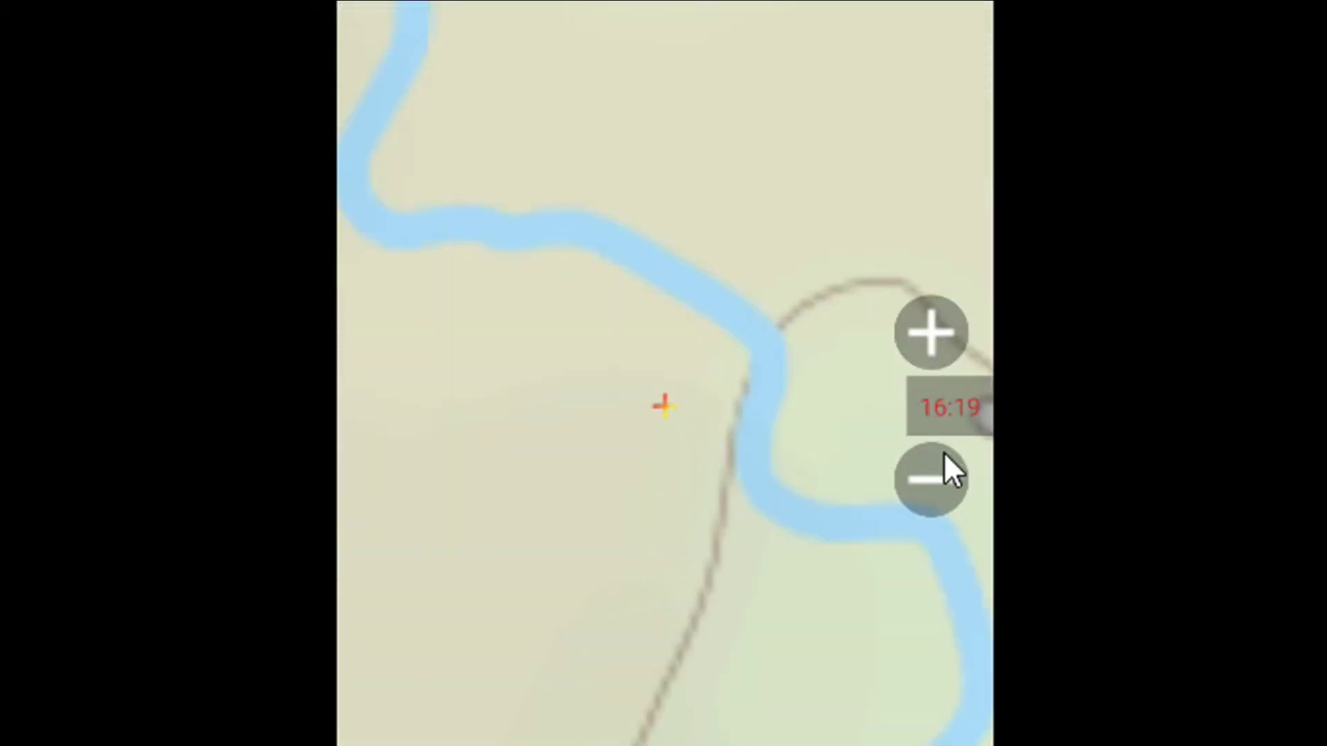
- Reopen the Worldwide folder of map sources and review its entries from Thunderforest through Virtual Earth Hybrid Satellite Imagery
left_click(930, 477)
left_click(929, 478)
left_click(930, 476)
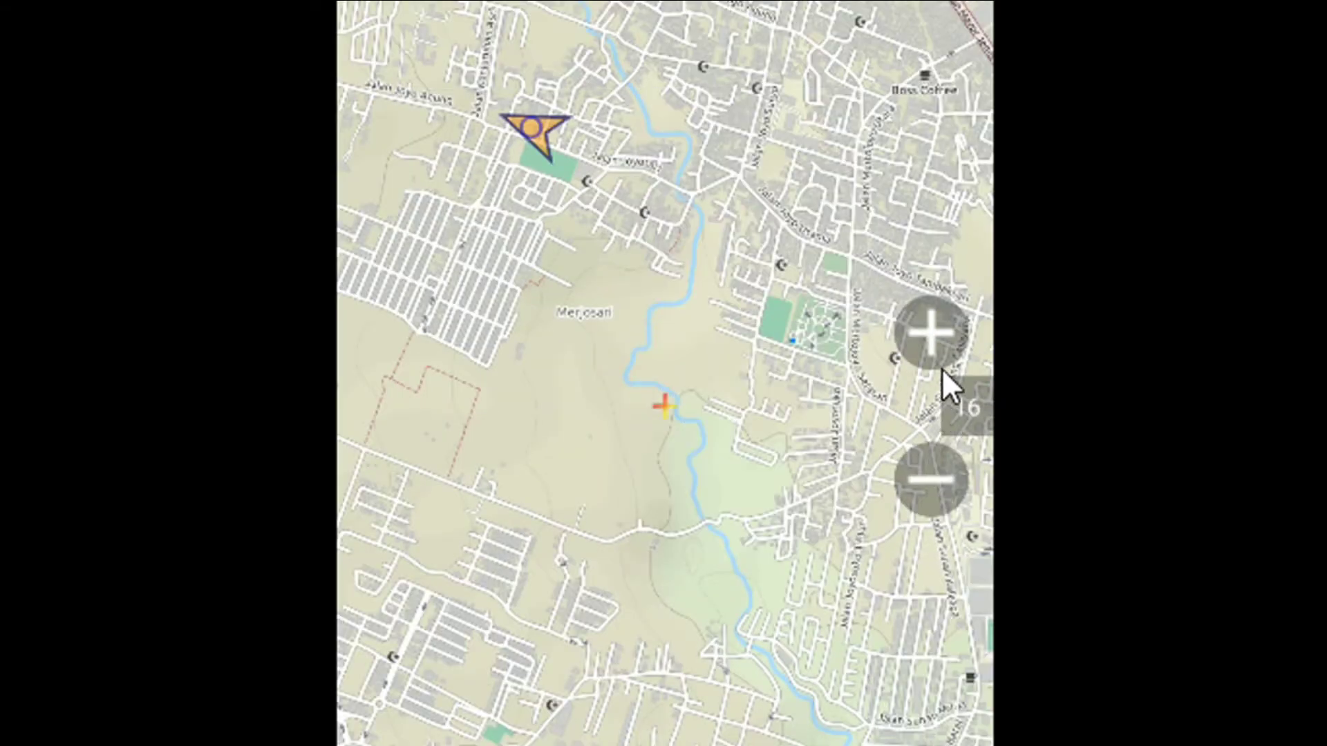
left_click(757, 254)
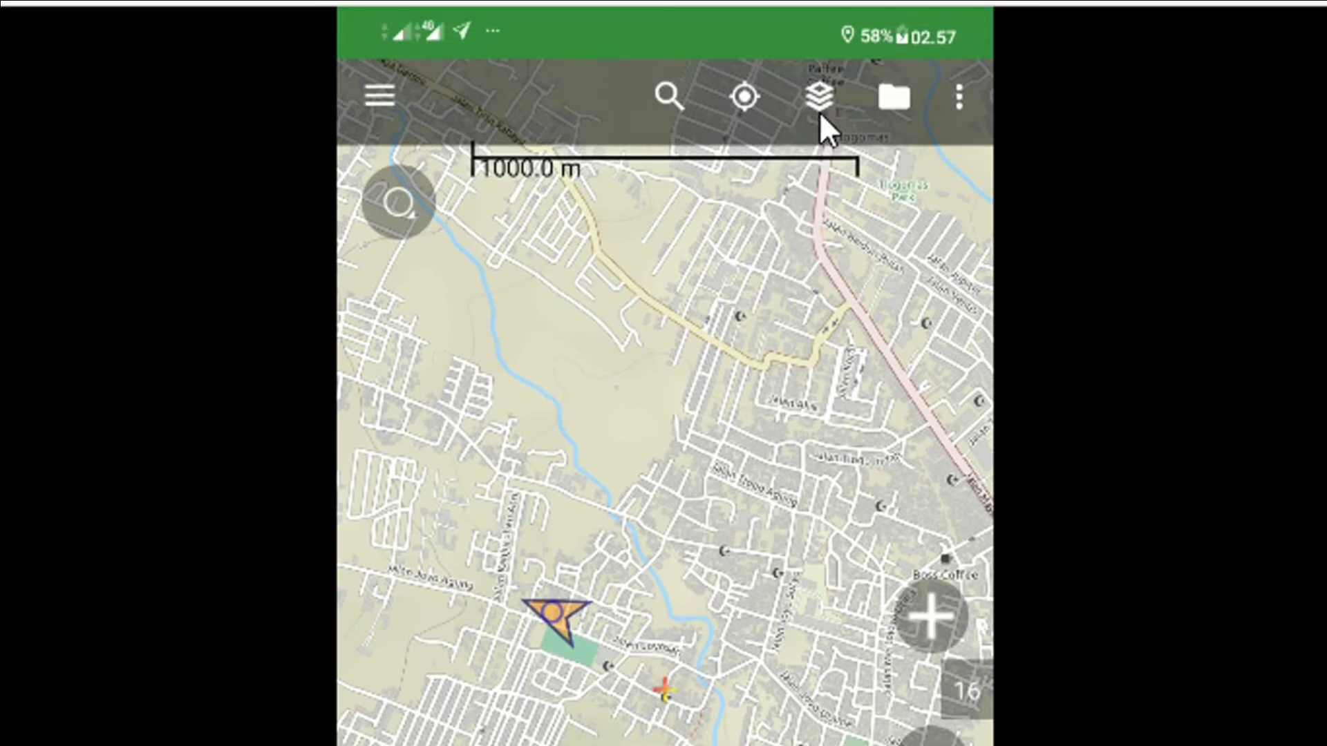
left_click(820, 112)
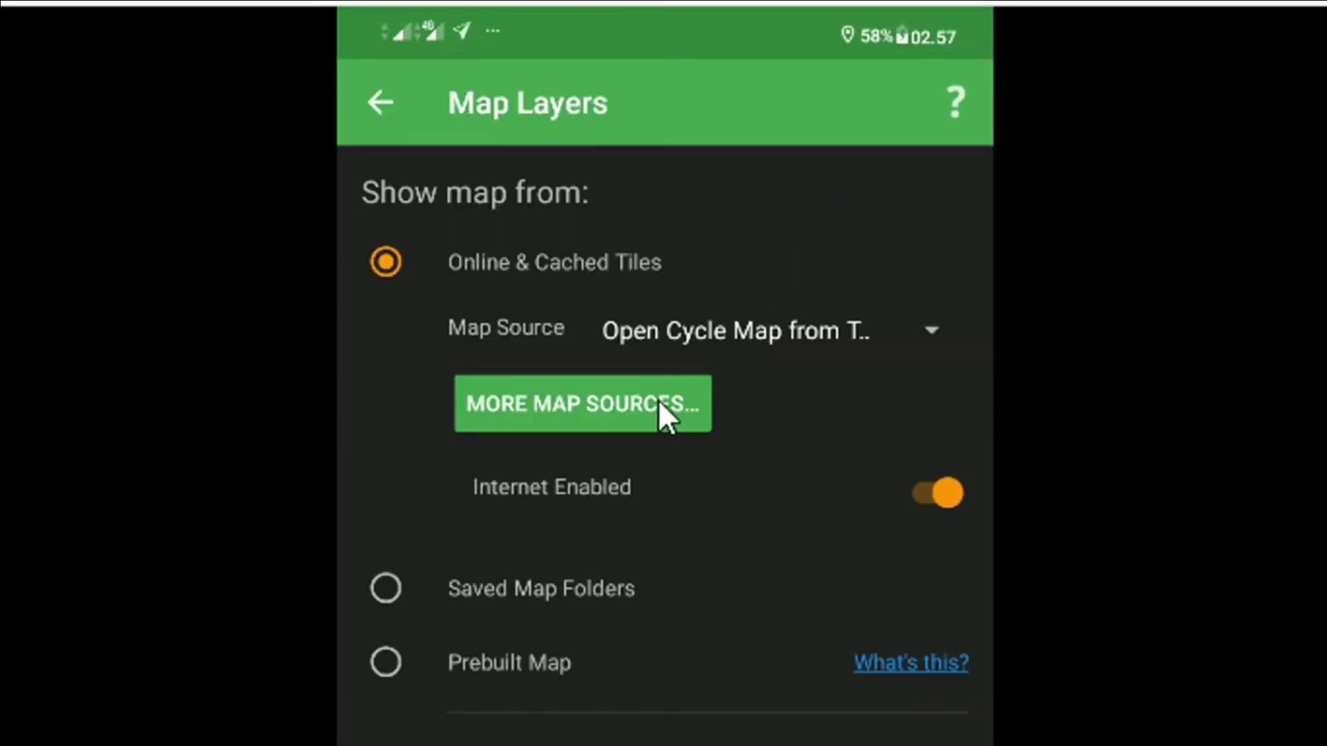
left_click(659, 402)
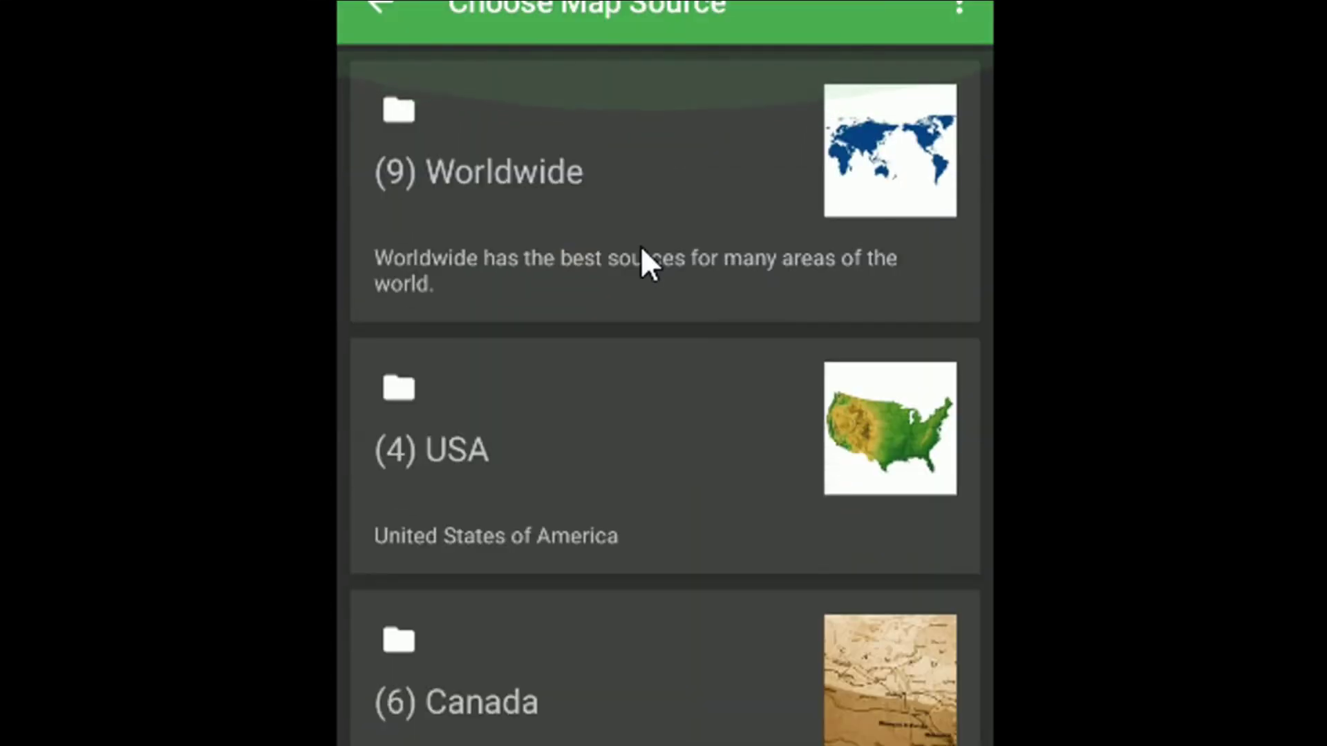
left_click(641, 246)
scroll(553, 480, "down", 5)
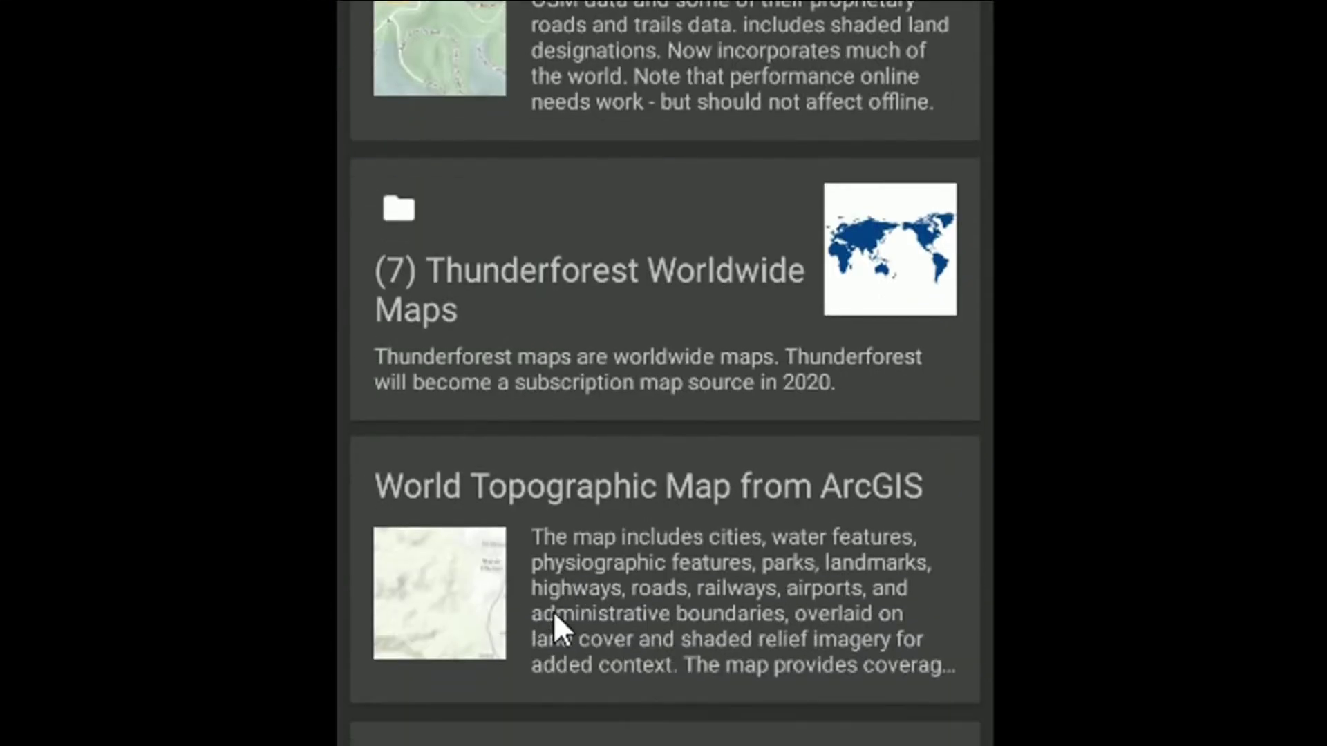
scroll(590, 488, "down", 5)
scroll(590, 487, "down", 5)
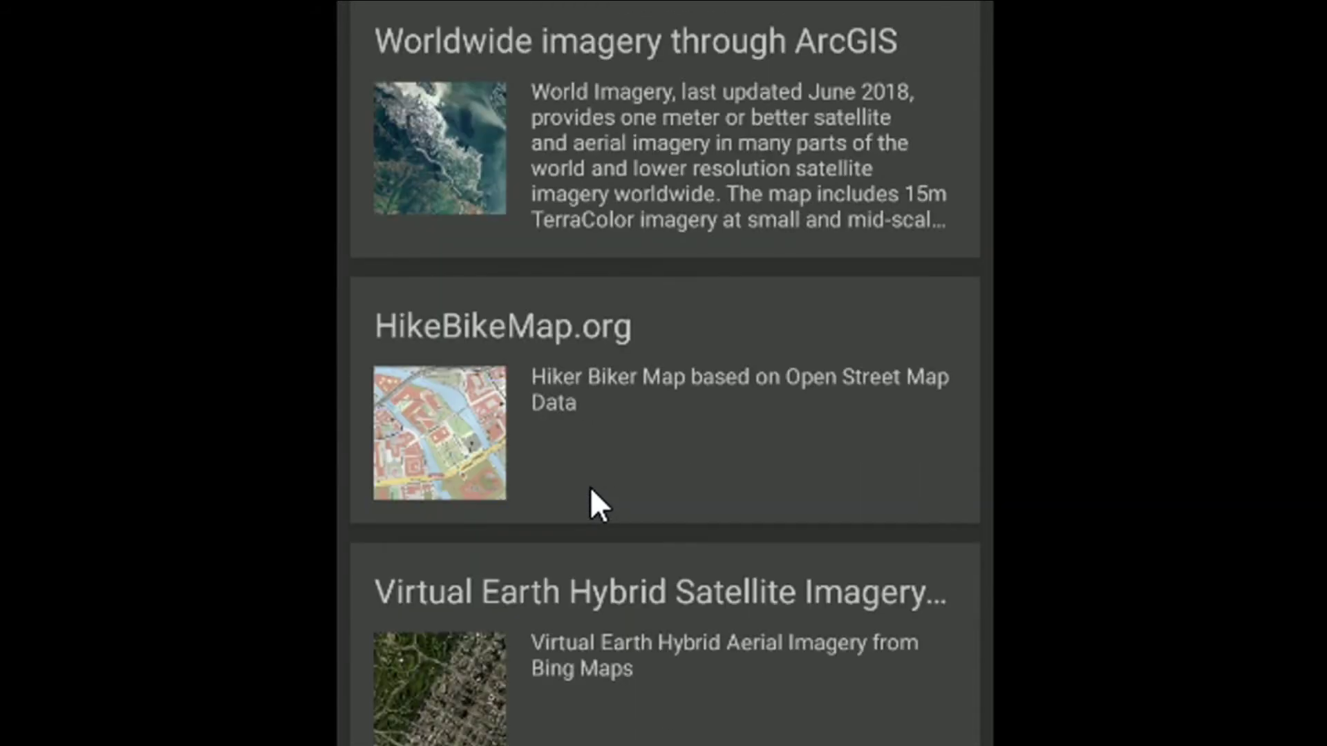
scroll(611, 400, "up", 1)
scroll(638, 111, "up", 5)
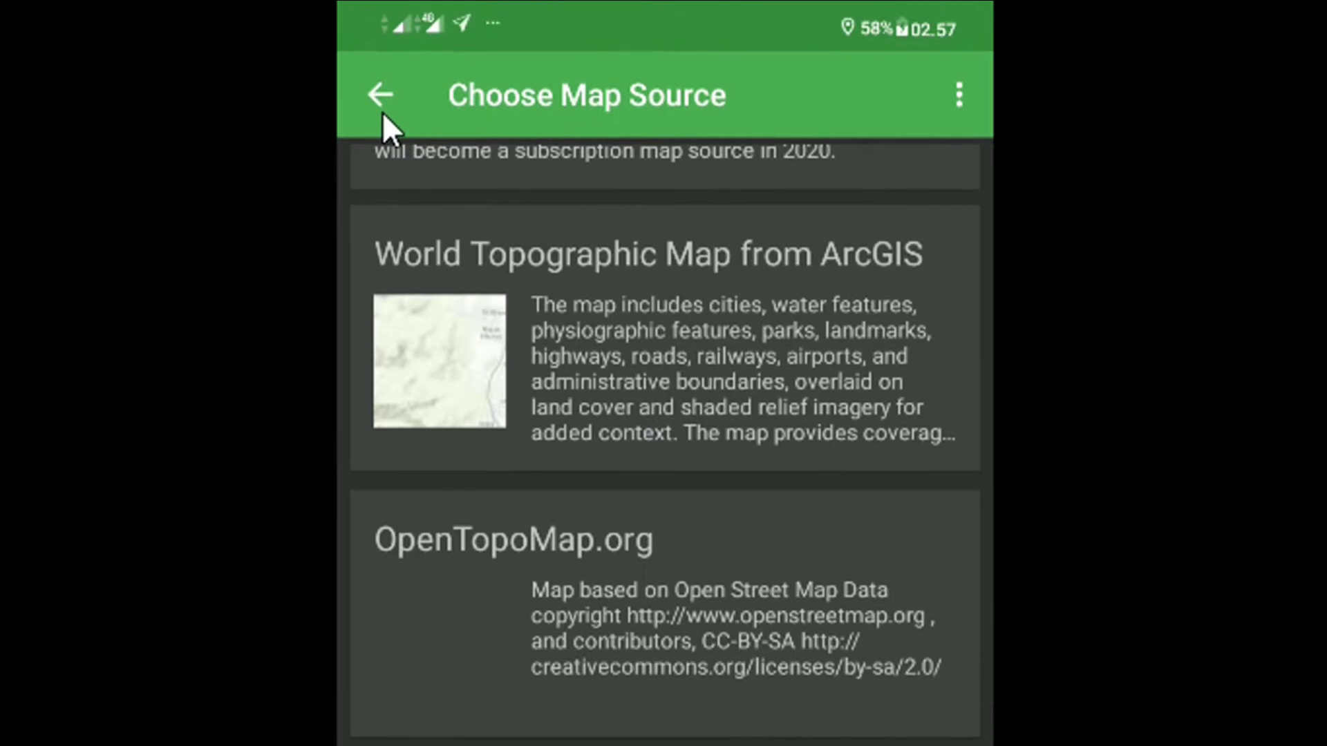
- Review the regional map source folders, including USA, Canada, the European regions, Australia and New Zealand, East Asia and Latin America
left_click(373, 113)
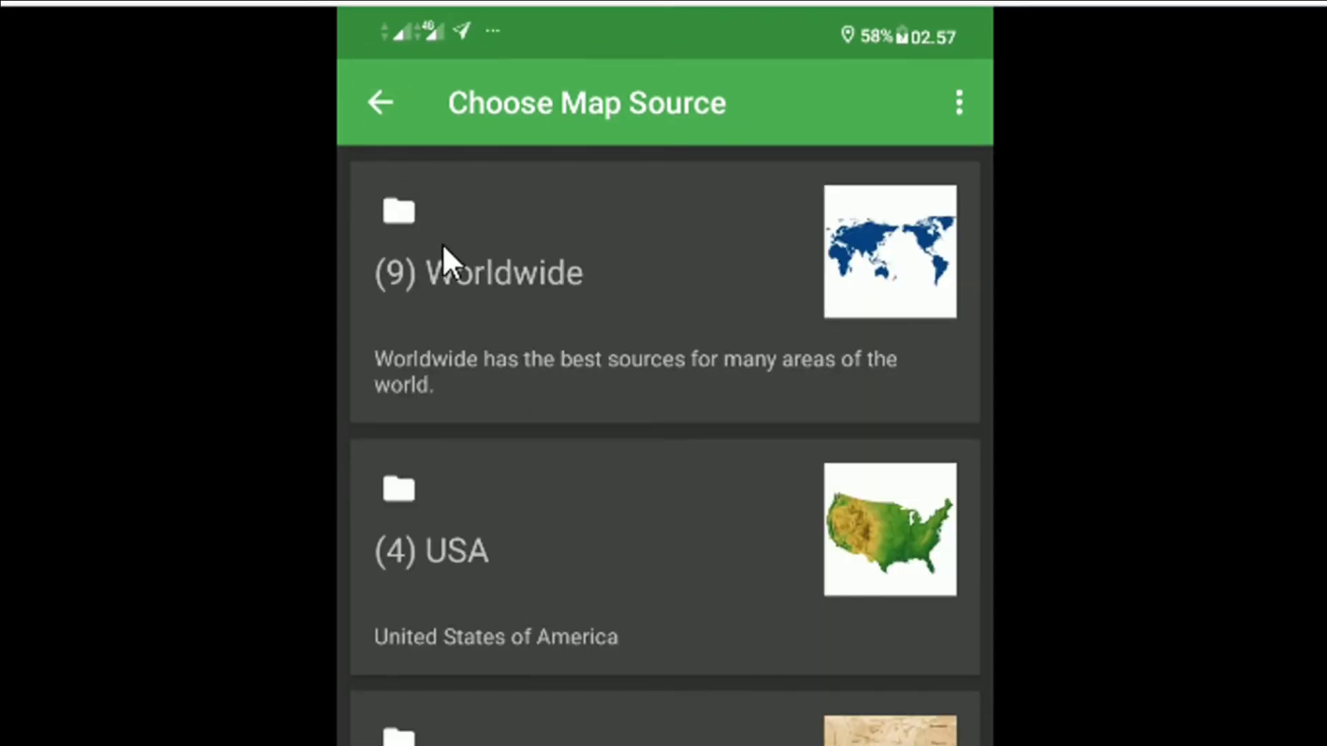
scroll(581, 632, "down", 3)
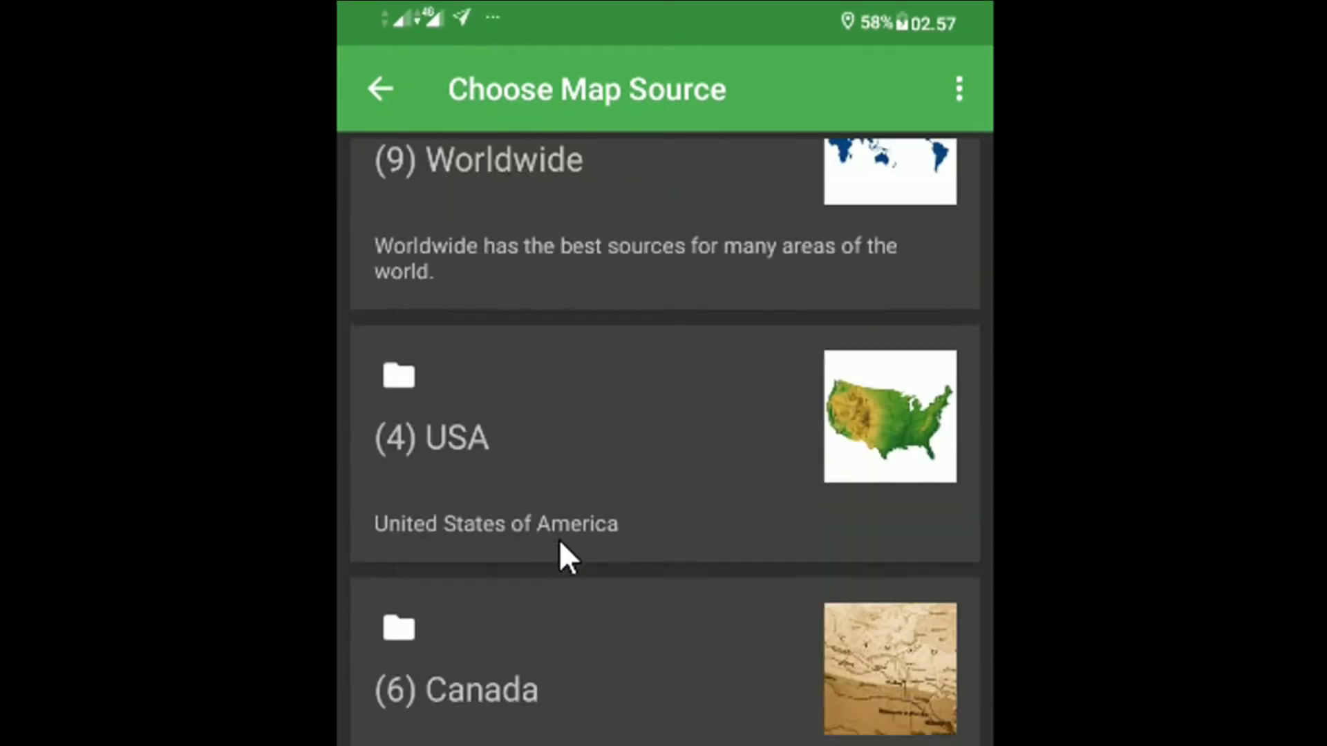
scroll(586, 499, "down", 5)
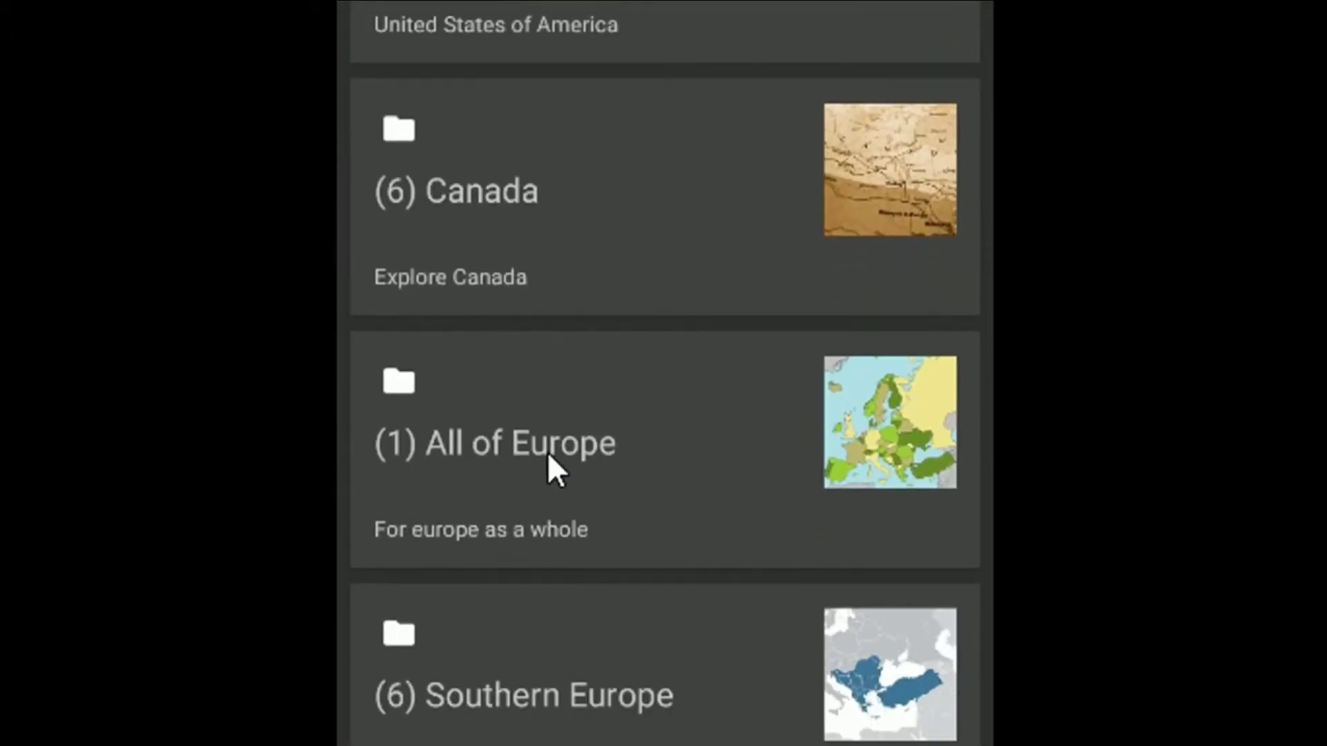
scroll(484, 622, "down", 4)
scroll(490, 623, "down", 1)
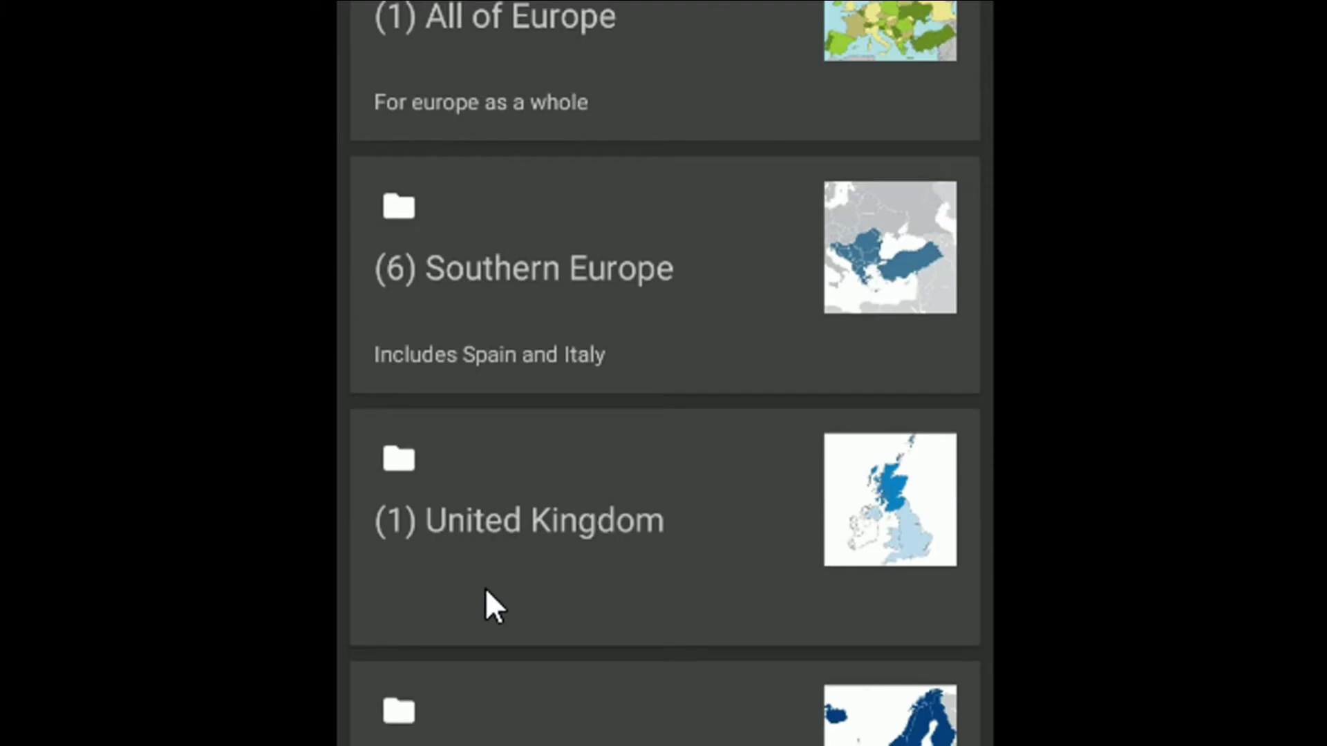
scroll(574, 622, "down", 2)
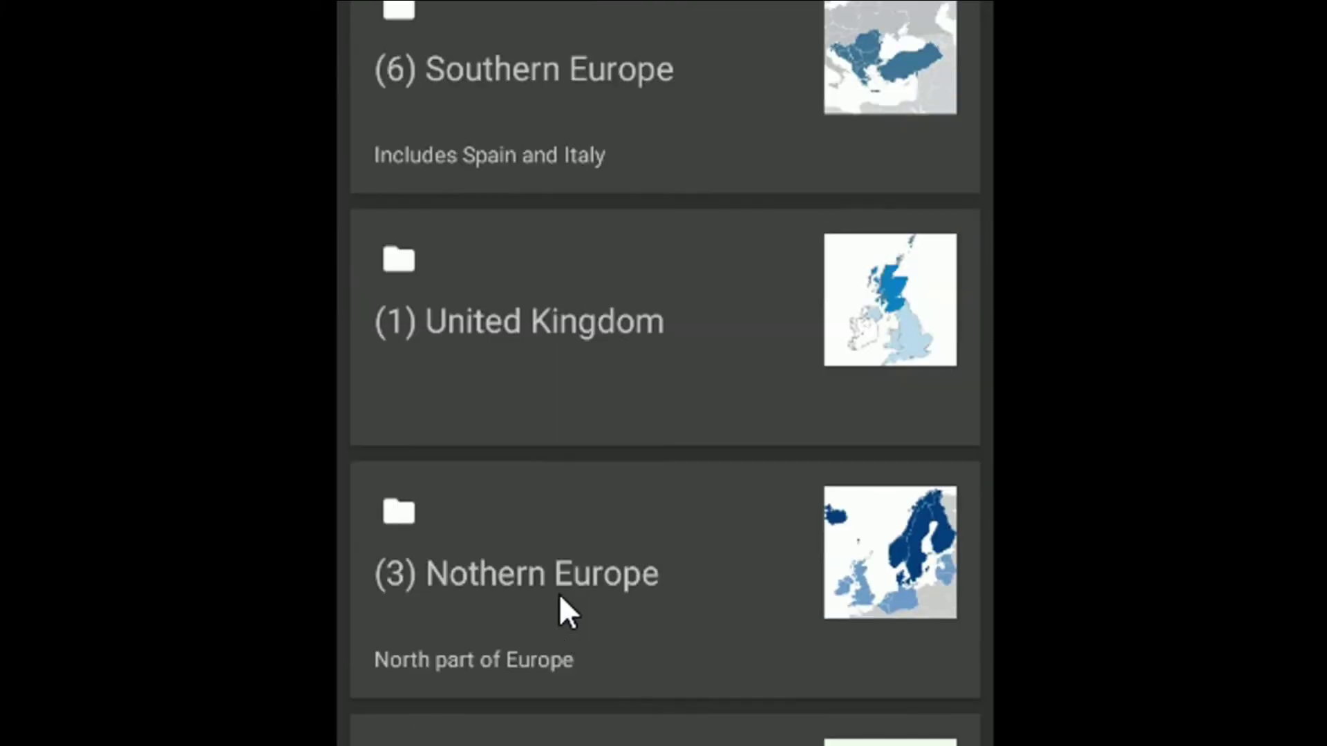
scroll(528, 462, "down", 9)
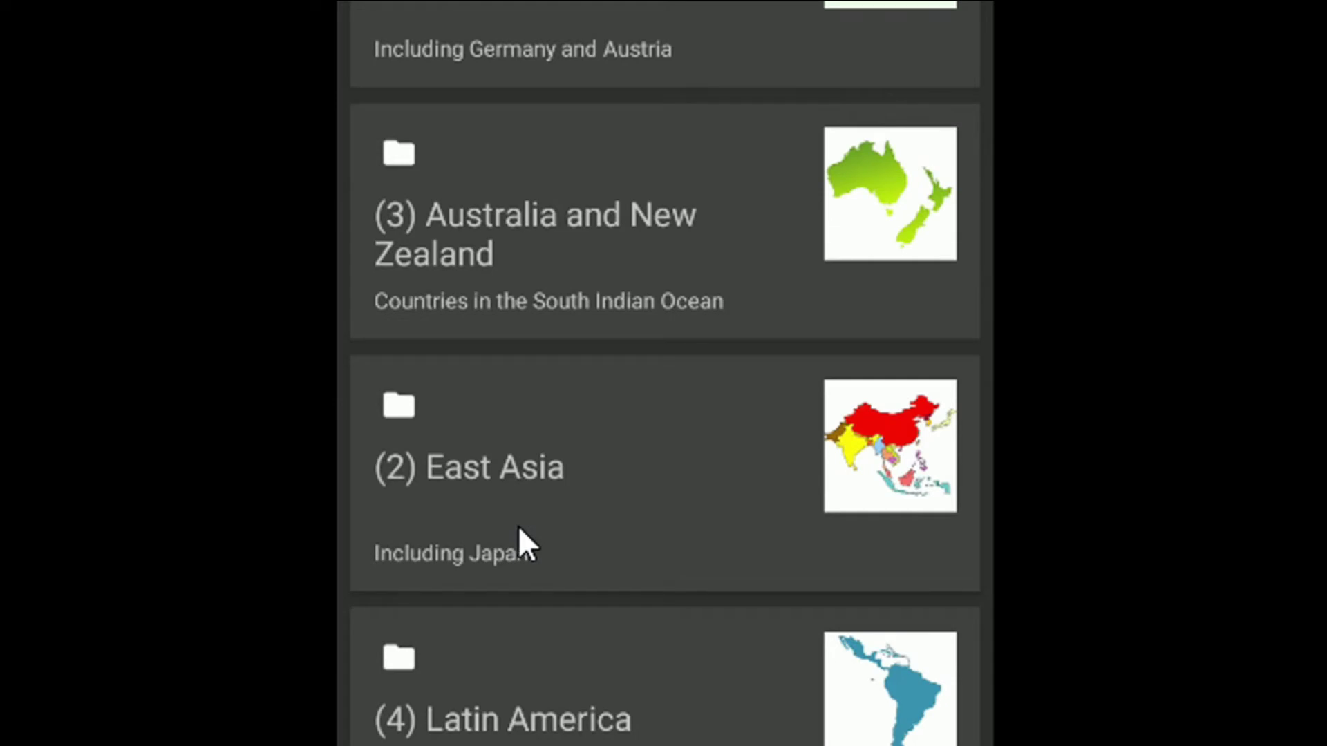
scroll(518, 523, "down", 1)
scroll(546, 449, "up", 10)
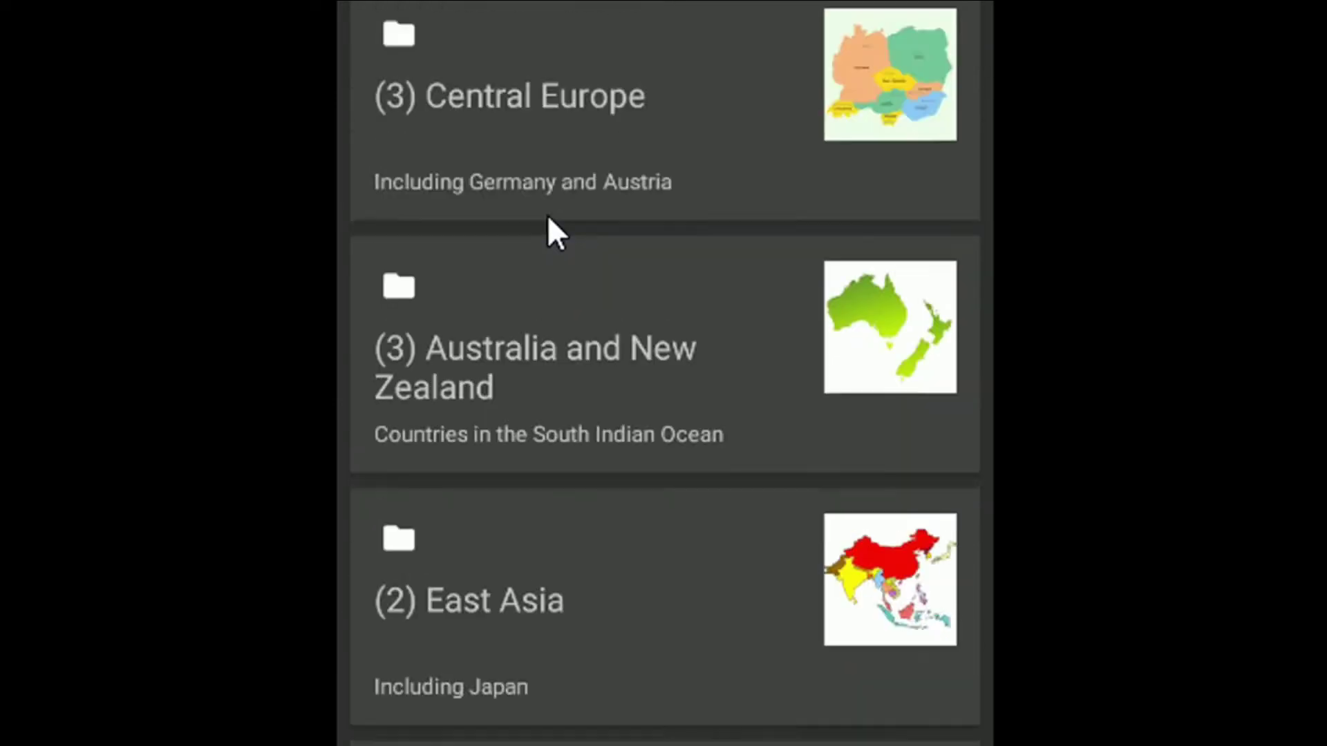
- Choose Worldwide imagery through ArcGIS from the Worldwide folder as the map source and show it at the current map center
scroll(617, 320, "up", 15)
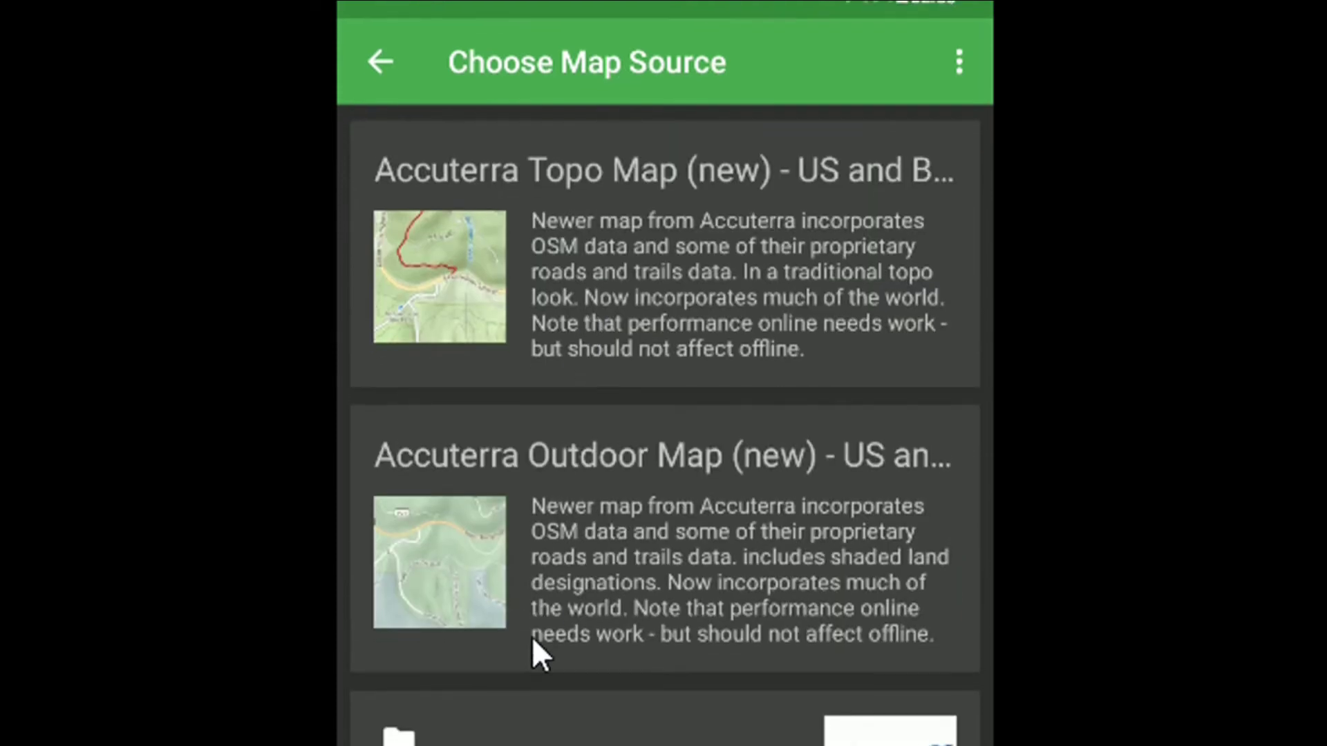
scroll(525, 643, "down", 5)
scroll(536, 526, "down", 10)
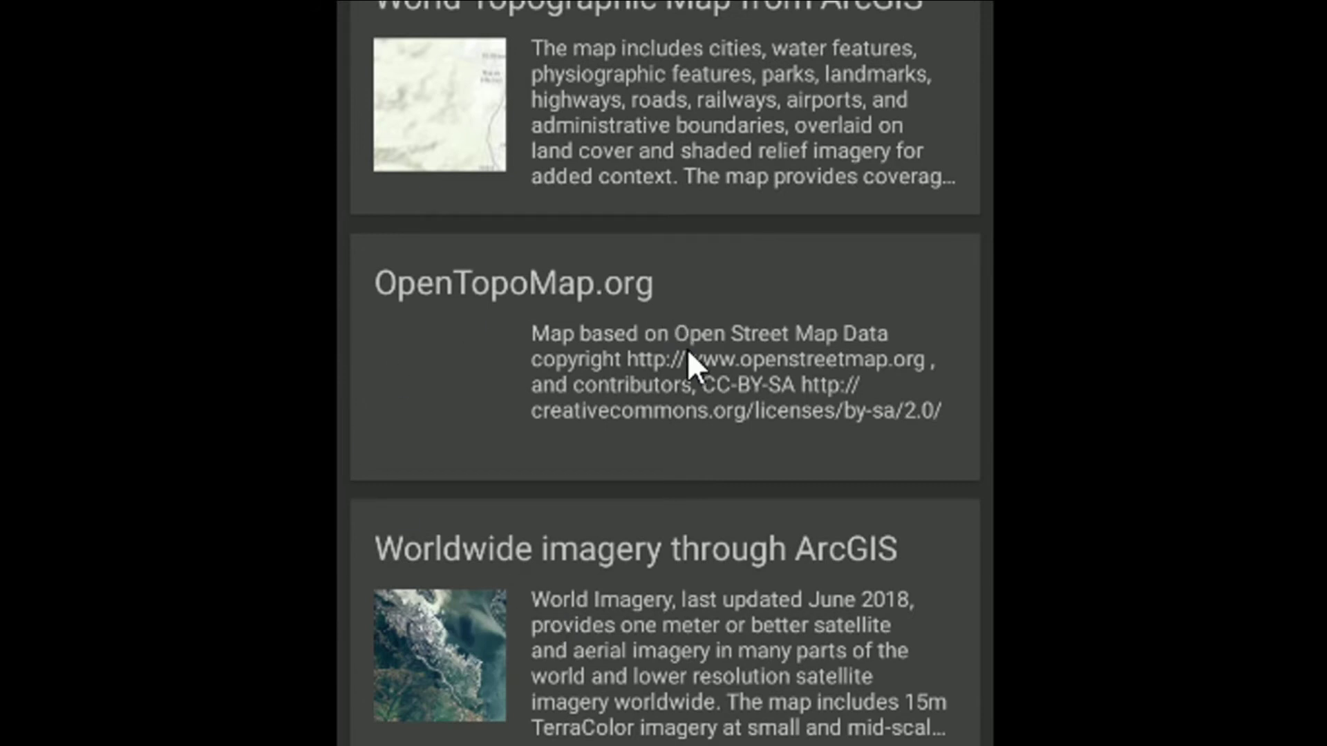
scroll(687, 350, "down", 5)
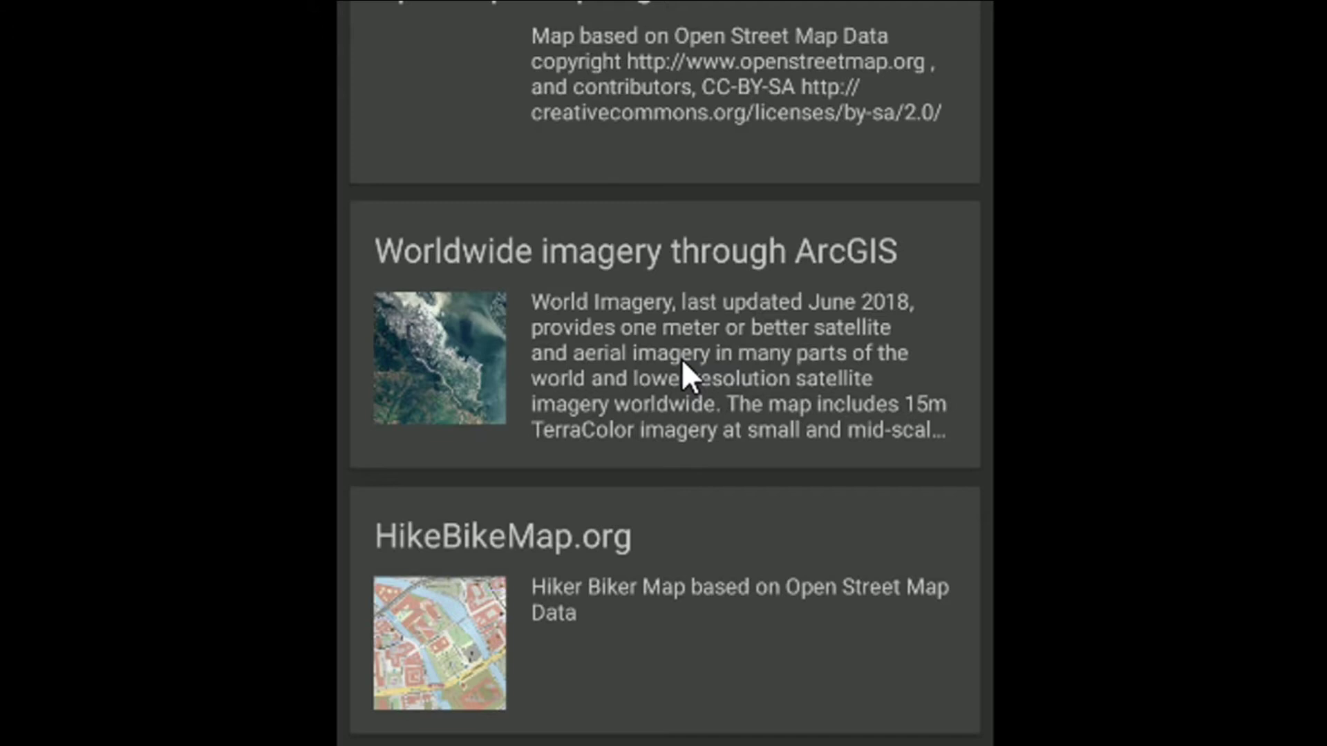
left_click(662, 306)
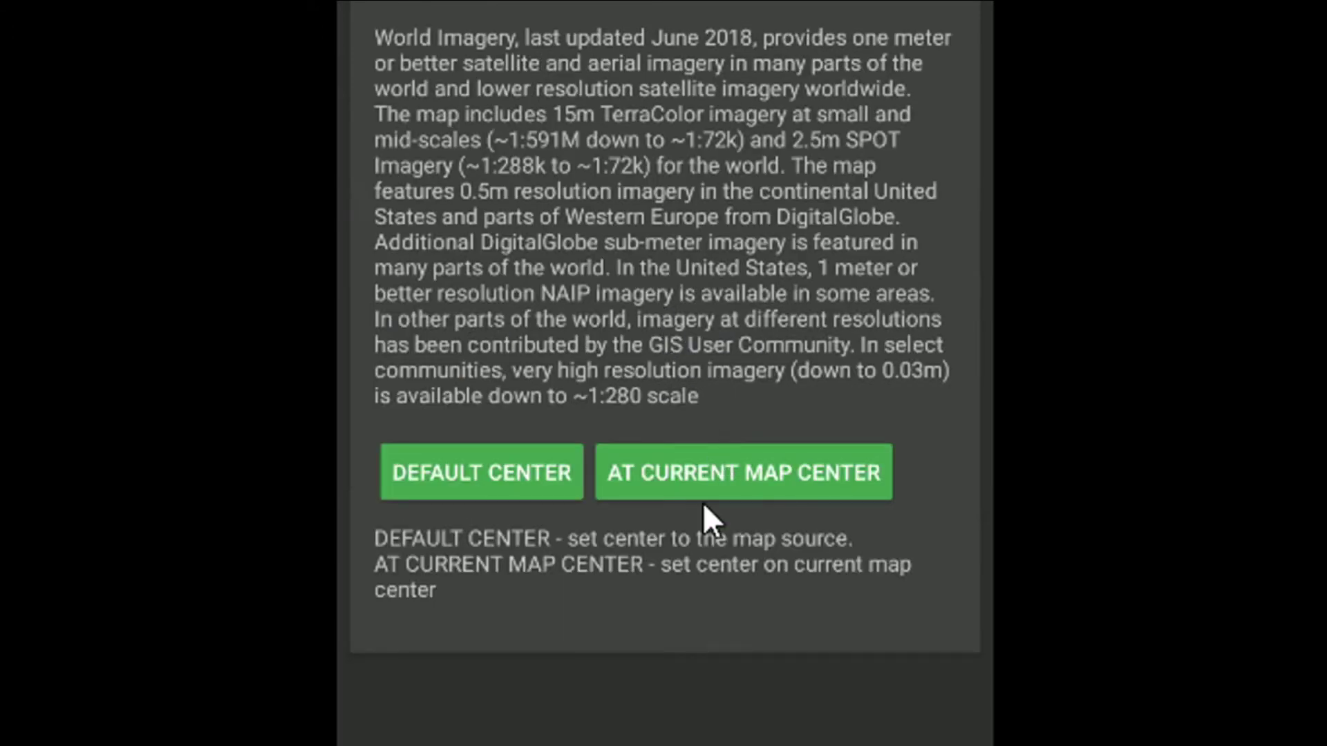
left_click(693, 481)
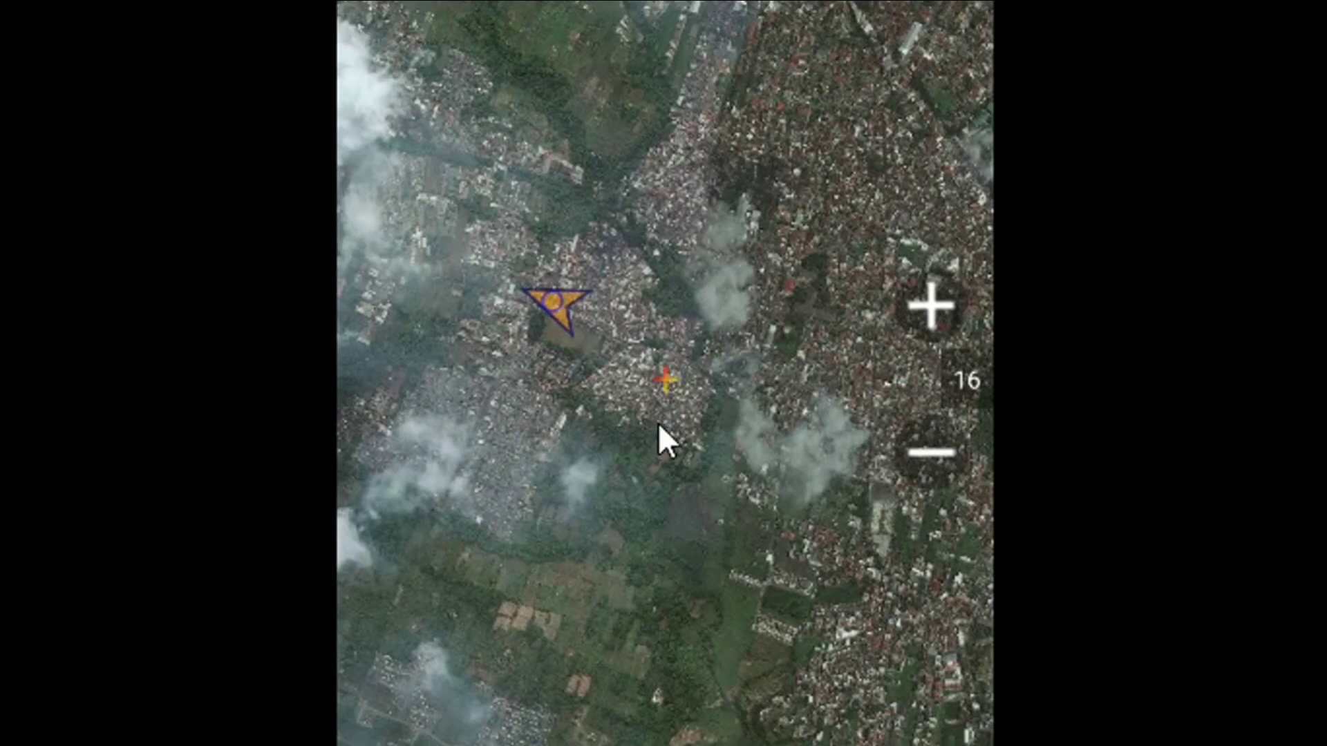
- Examine the satellite imagery at zoom levels up to 21 and around the current position, finishing at level 19
left_click(918, 306)
left_click(919, 306)
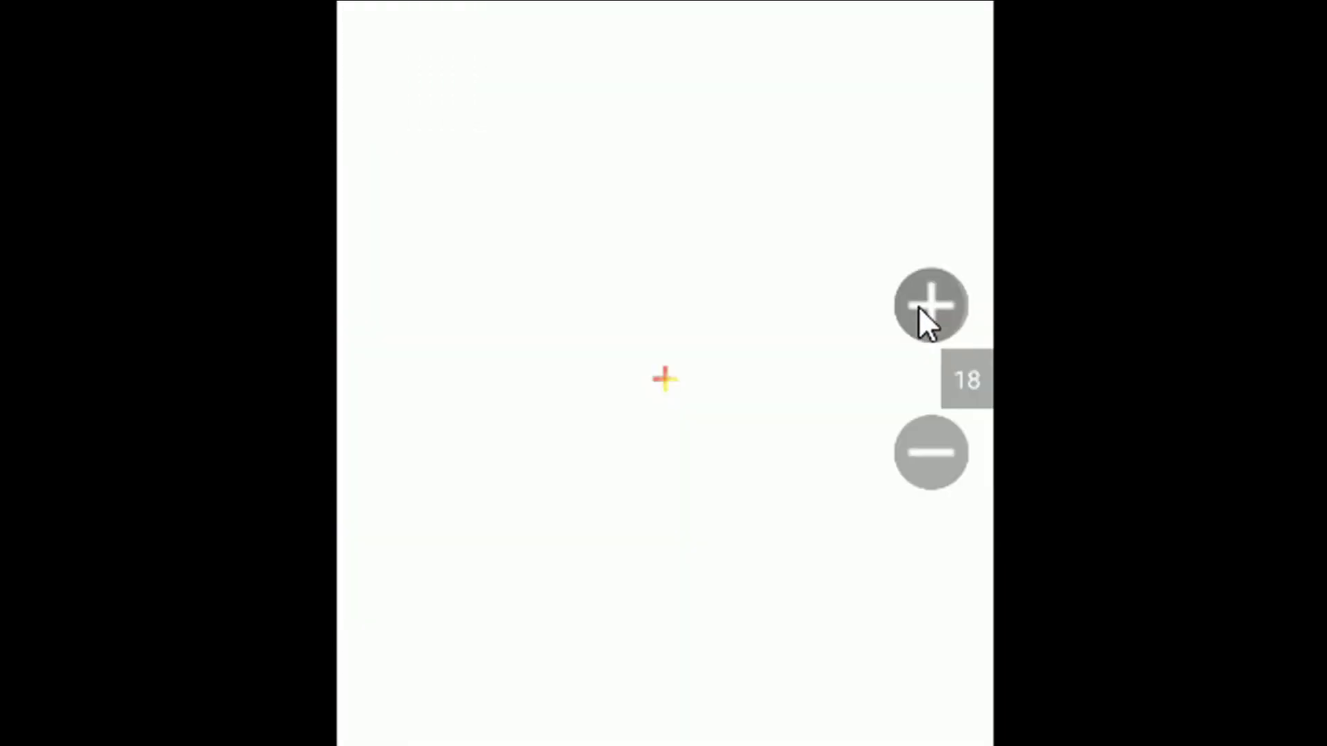
left_click(919, 306)
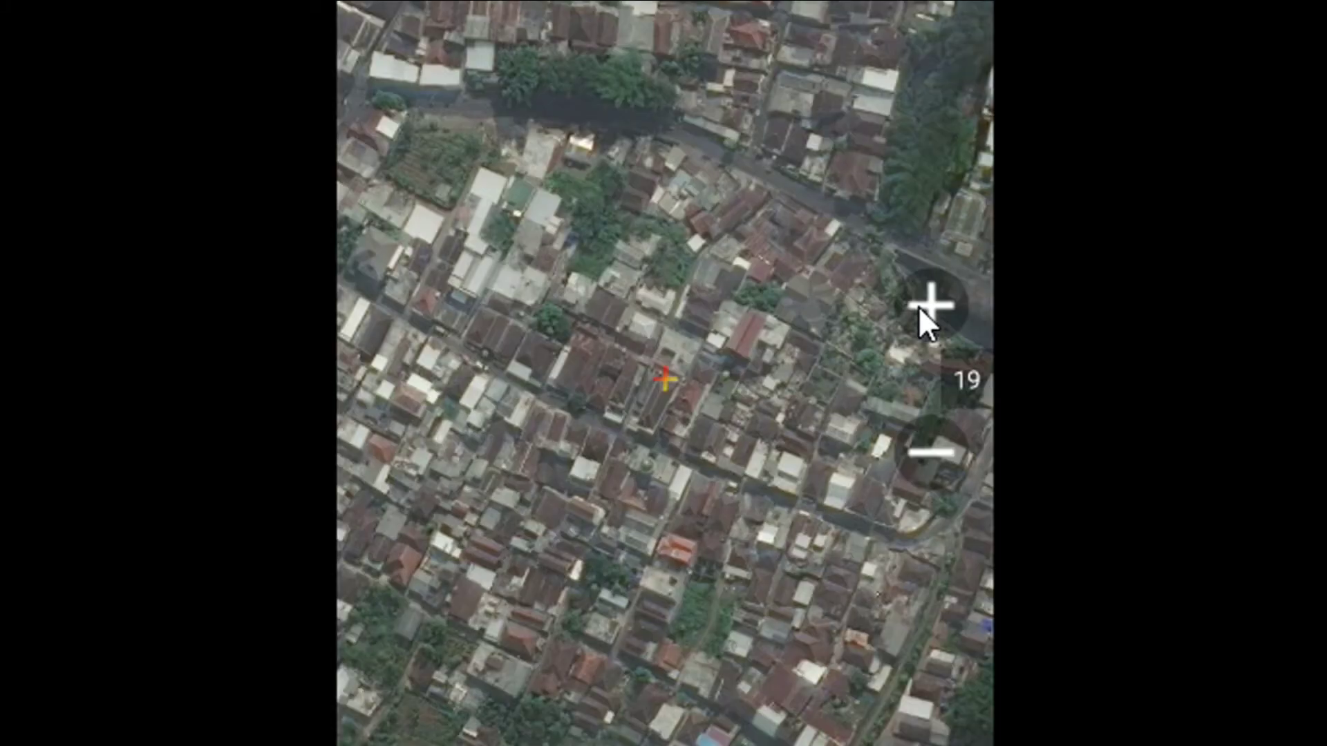
left_click(919, 305)
left_click(919, 307)
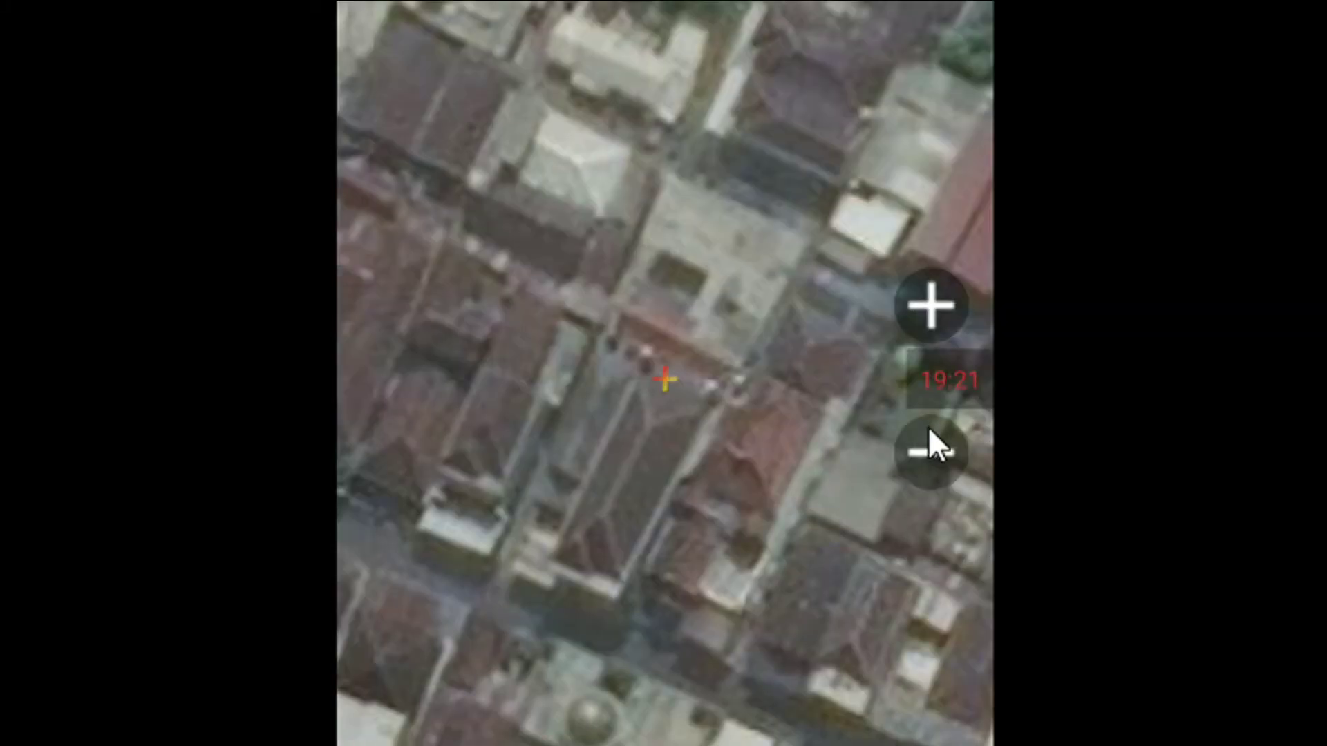
left_click(919, 456)
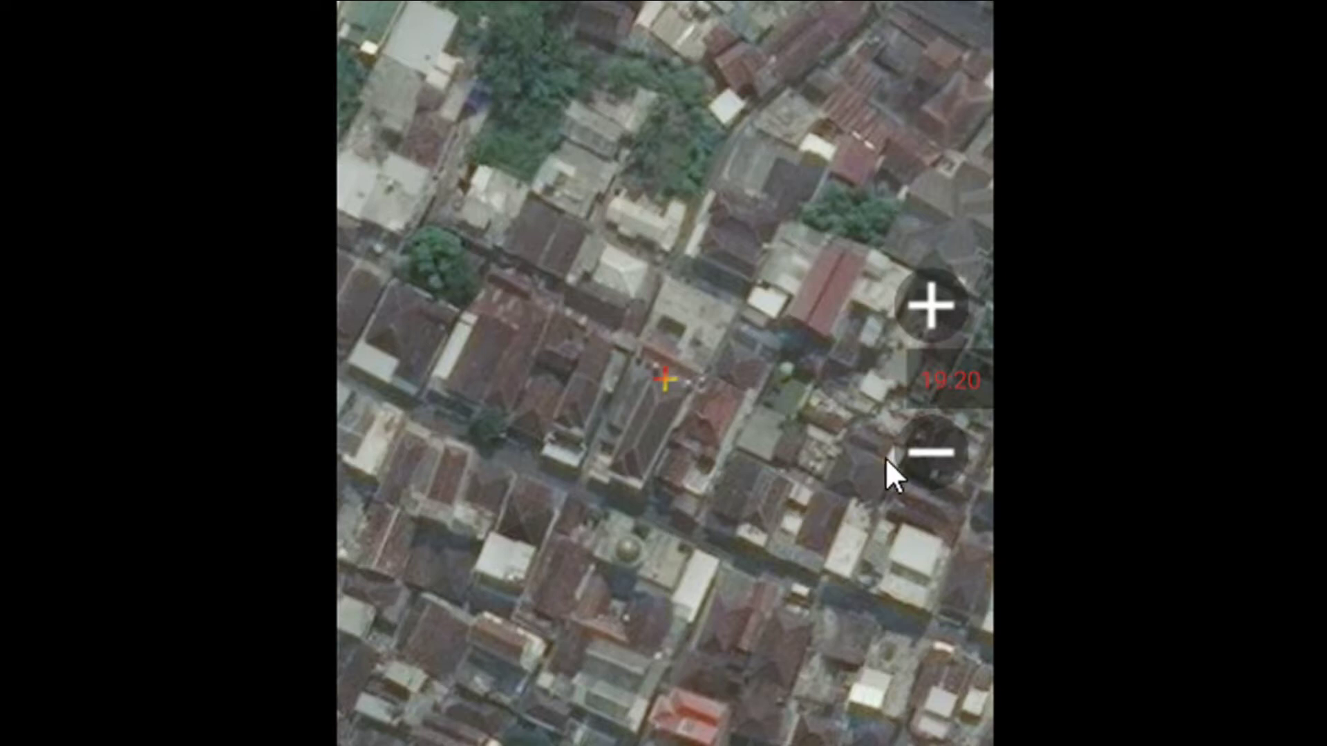
left_click(913, 469)
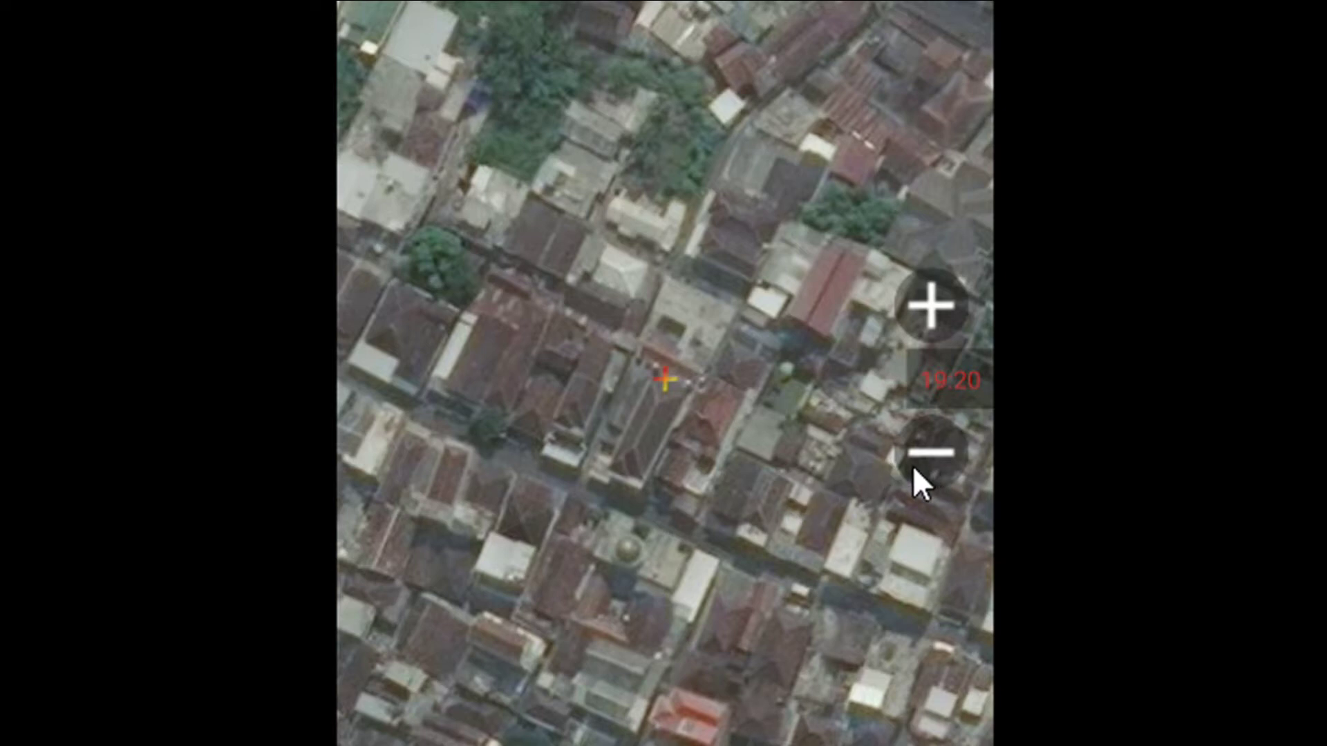
left_click(913, 469)
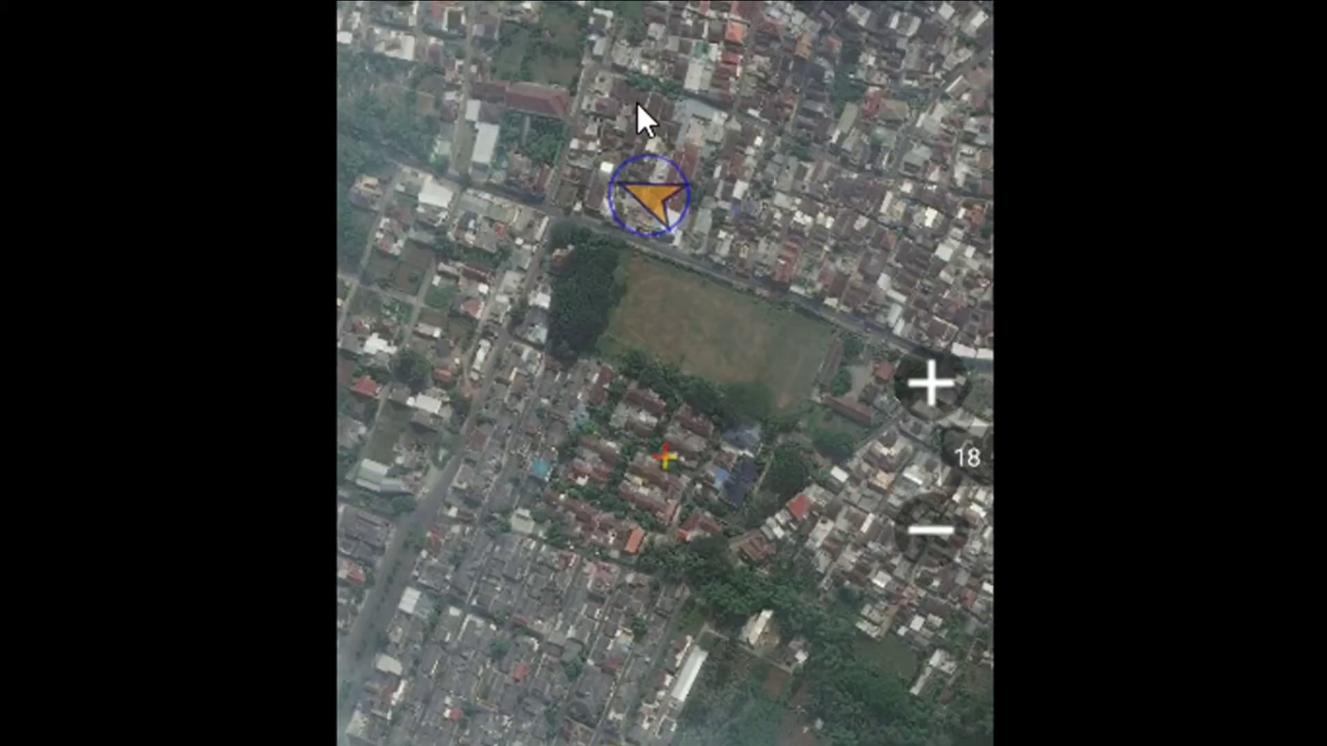
scroll(634, 264, "up", 1)
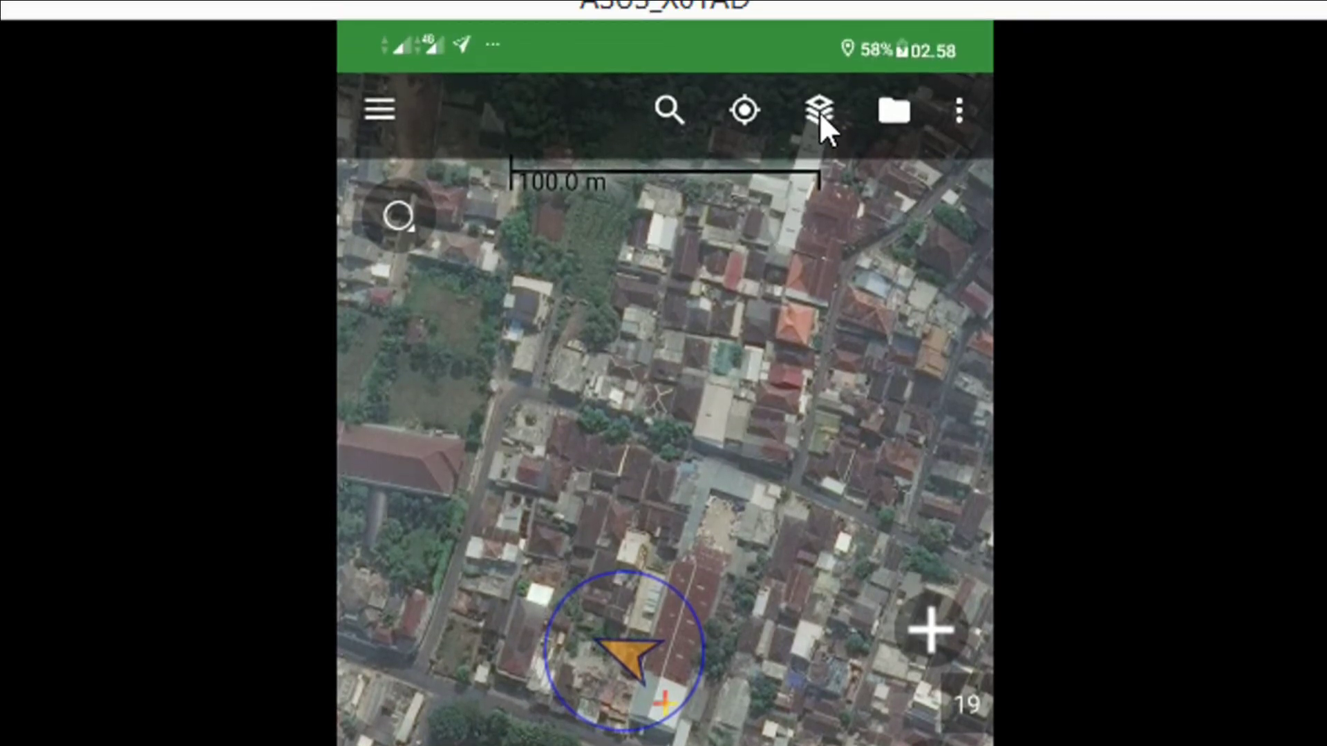
left_click(821, 115)
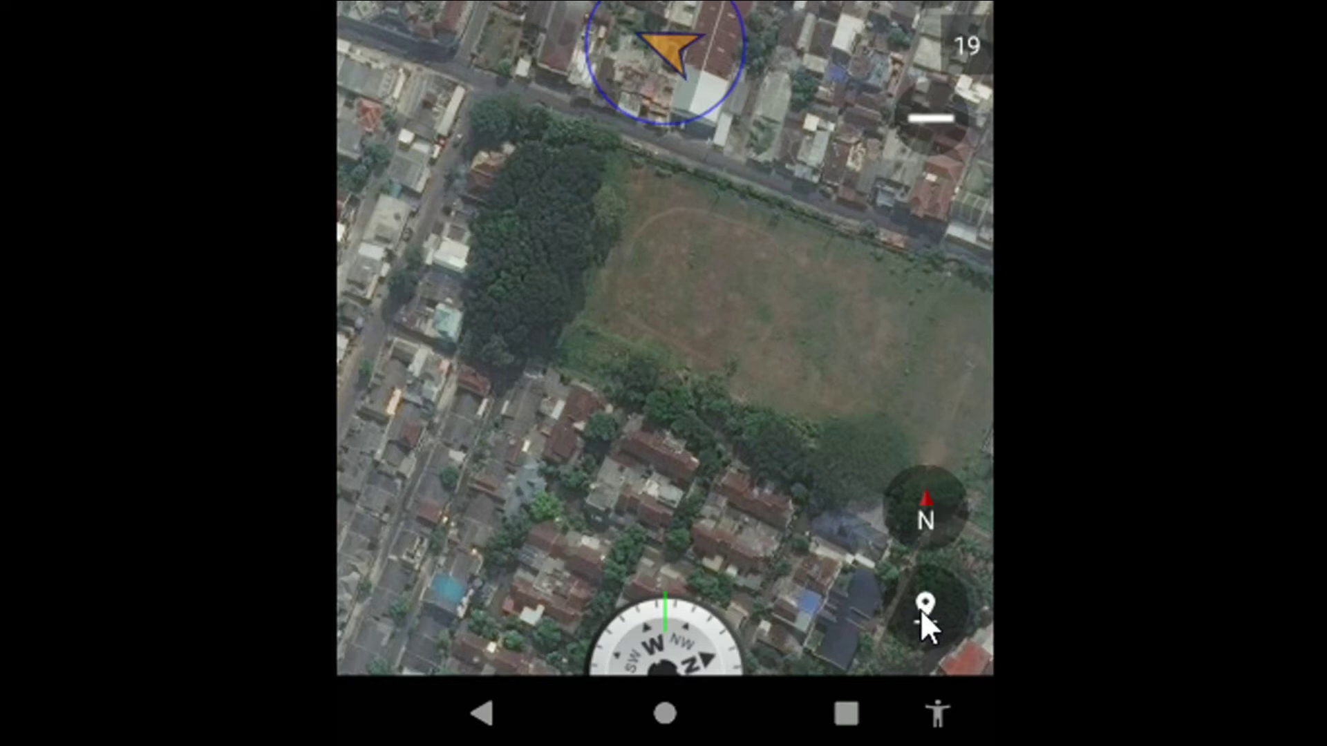
- Create a GPS waypoint at the current position and open its details
left_click(921, 613)
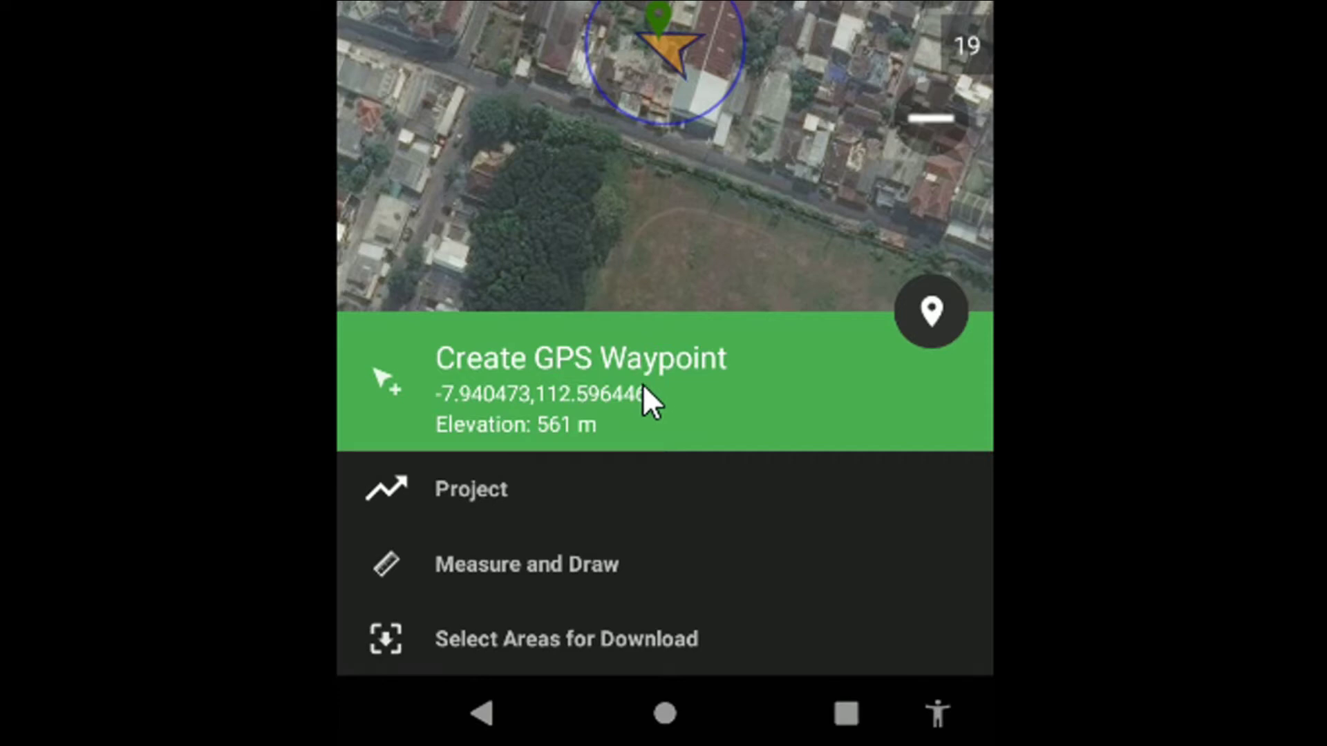
left_click(654, 242)
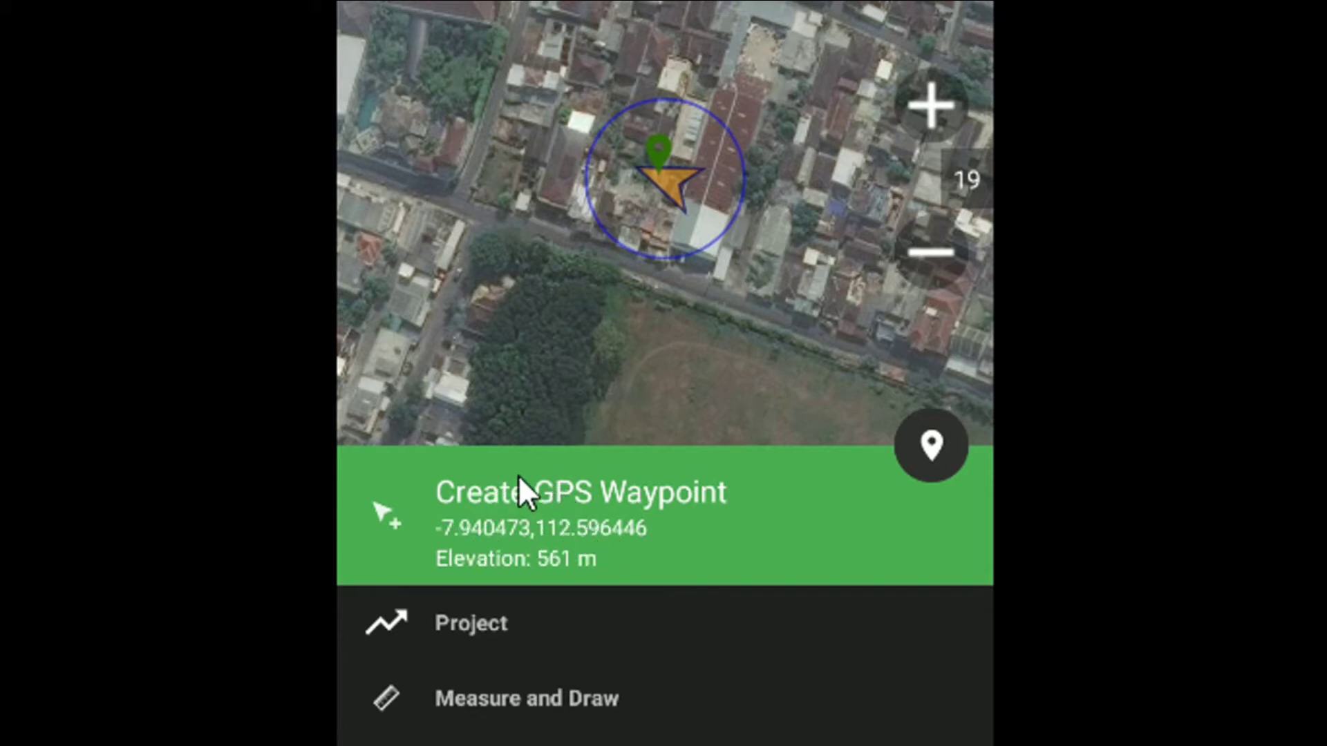
left_click(532, 517)
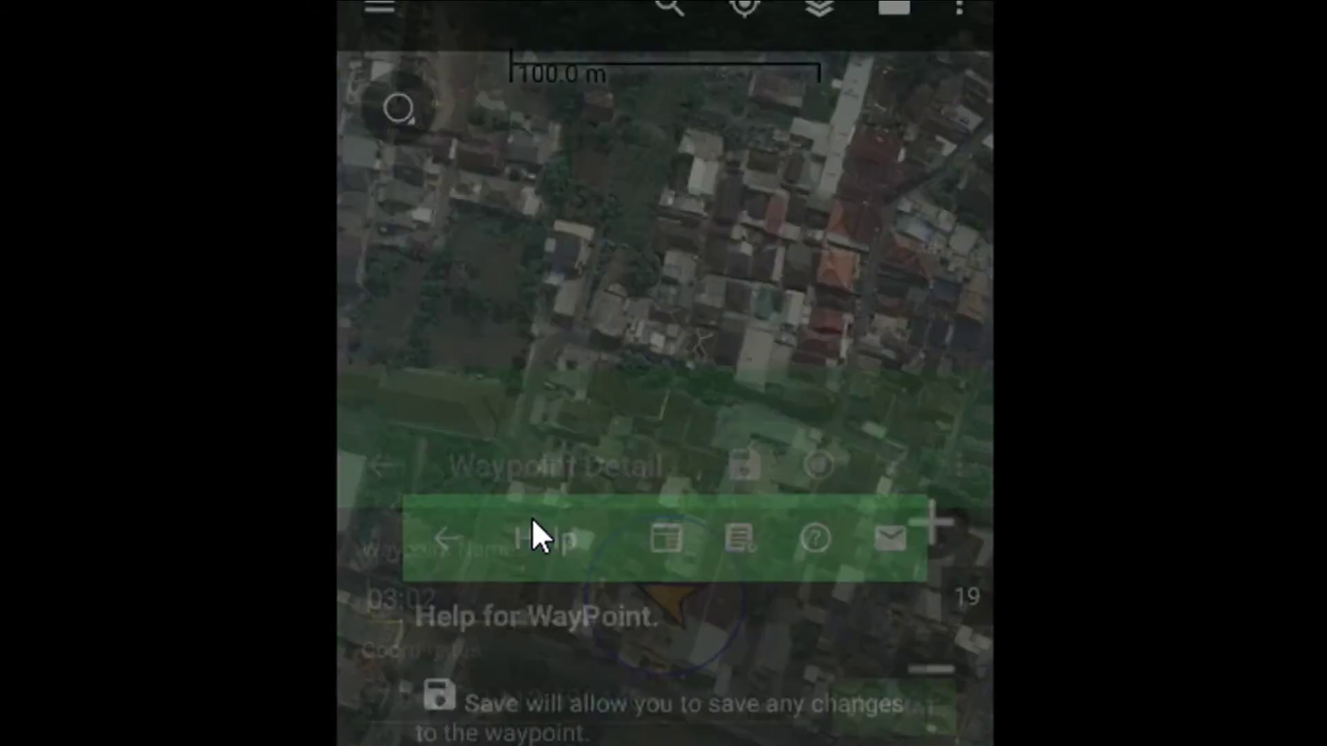
- Read the waypoint help from Save through Cancel Edit and close it
scroll(643, 112, "up", 3)
scroll(643, 111, "up", 2)
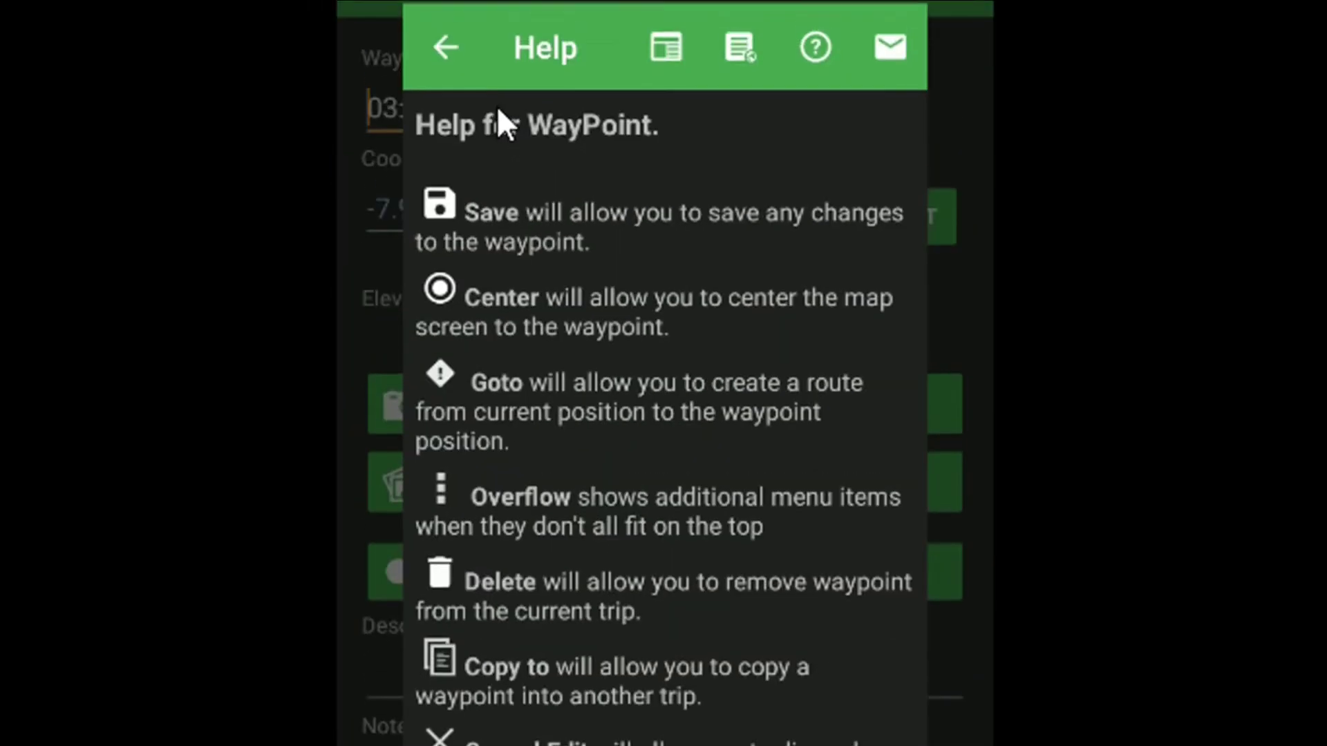
scroll(530, 615, "down", 5)
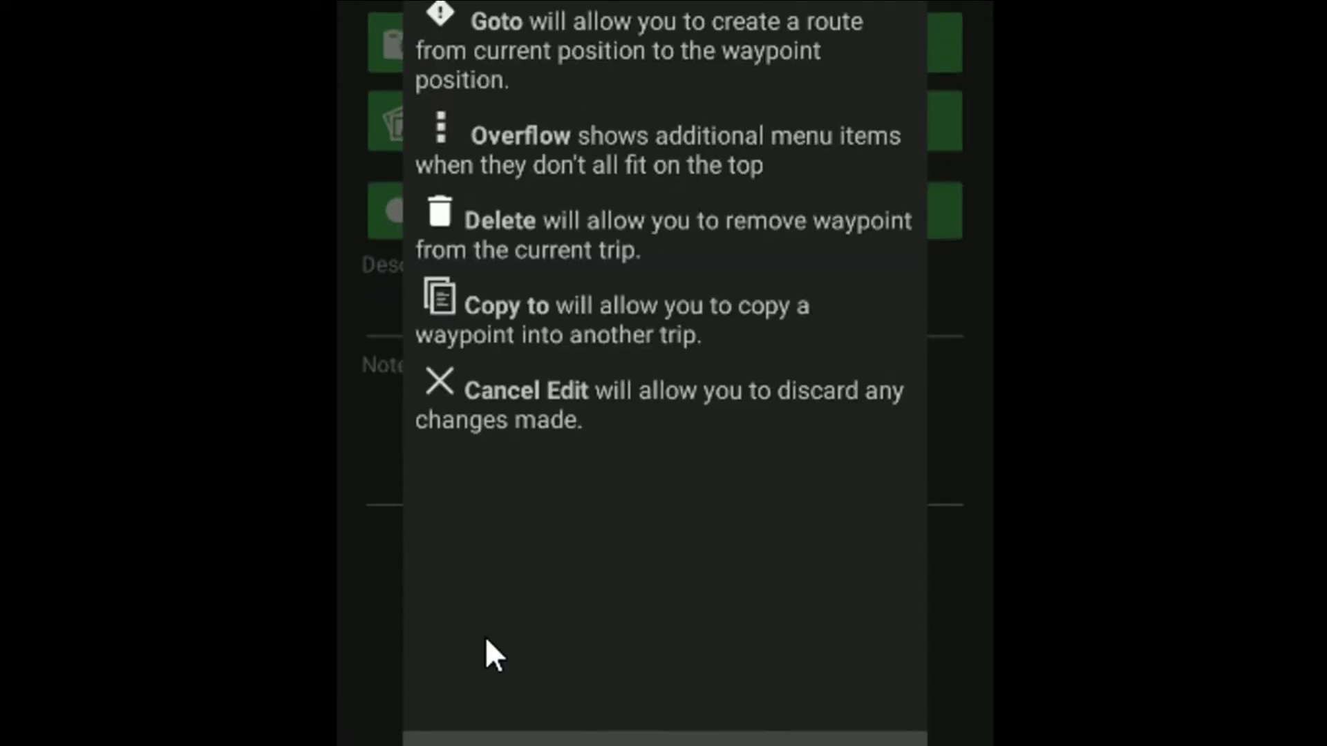
left_click(440, 644)
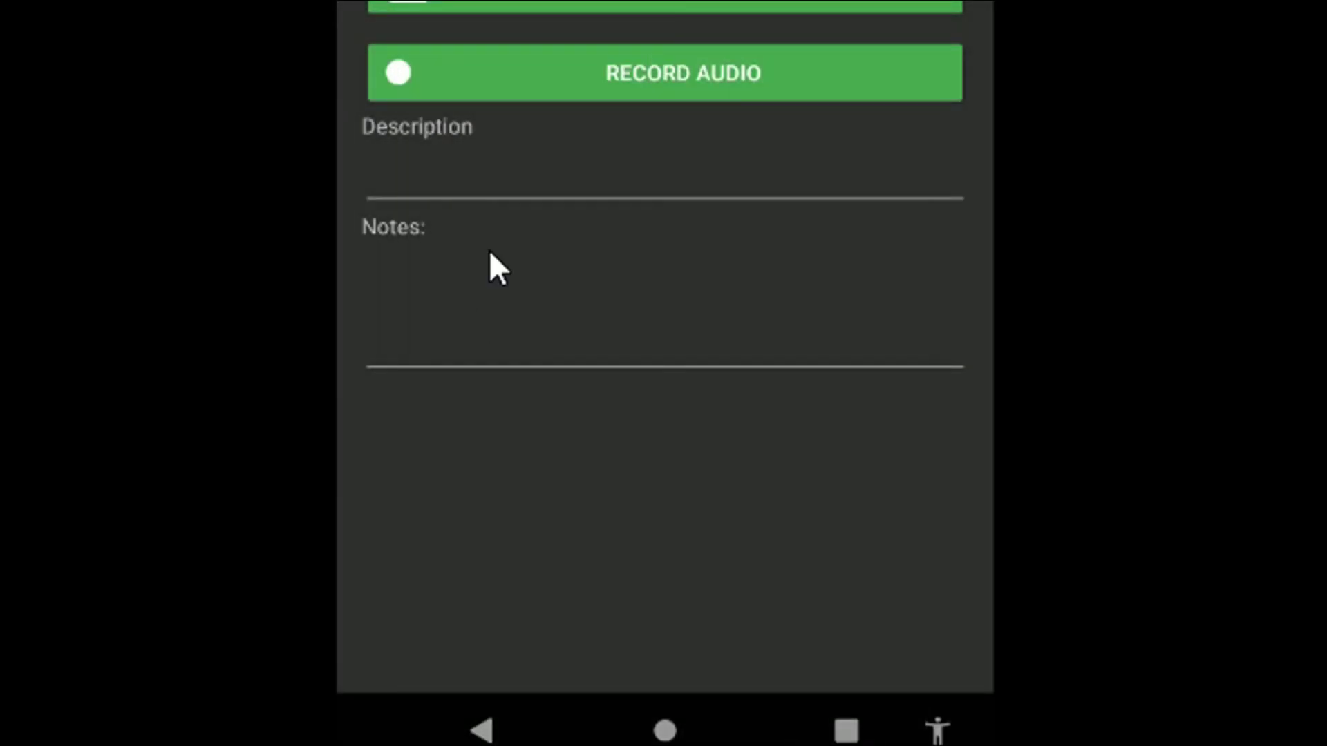
- Rename the new GPS waypoint as Rumah
scroll(518, 179, "up", 2)
scroll(546, 69, "up", 3)
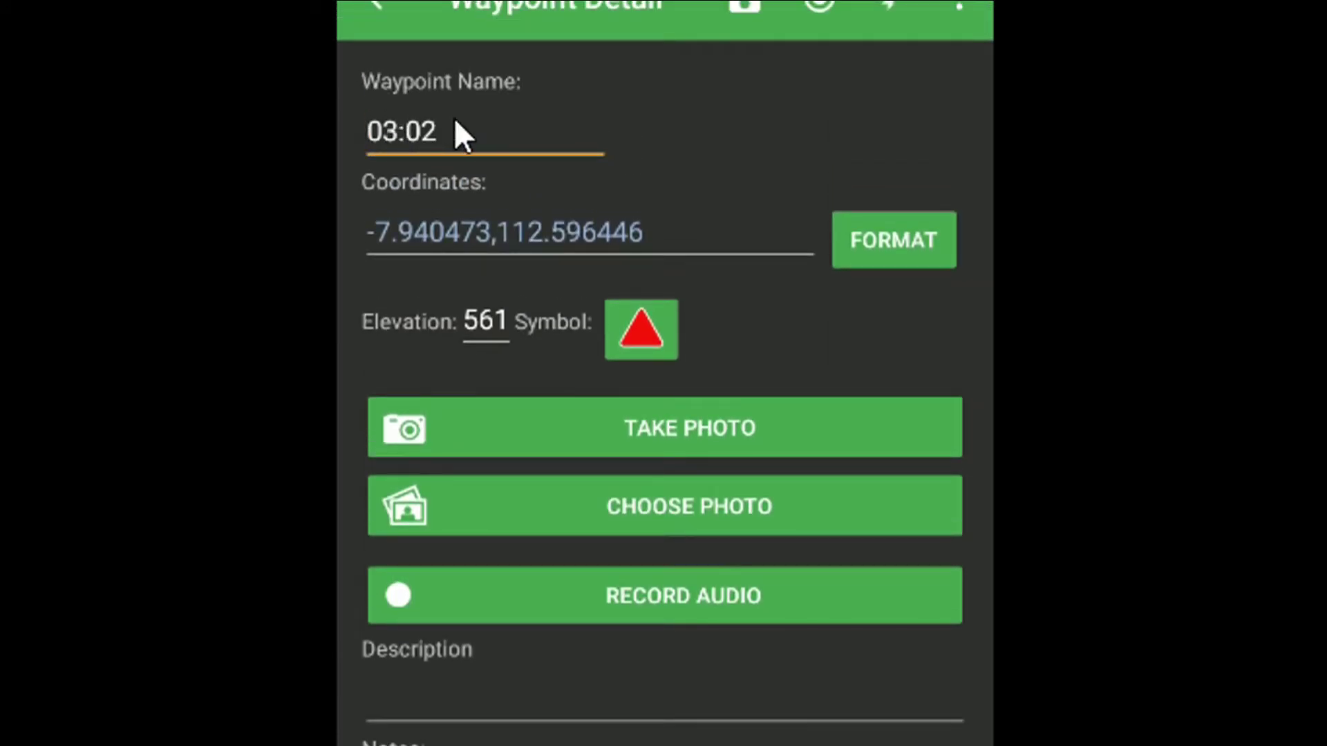
left_click(456, 124)
left_click(457, 124)
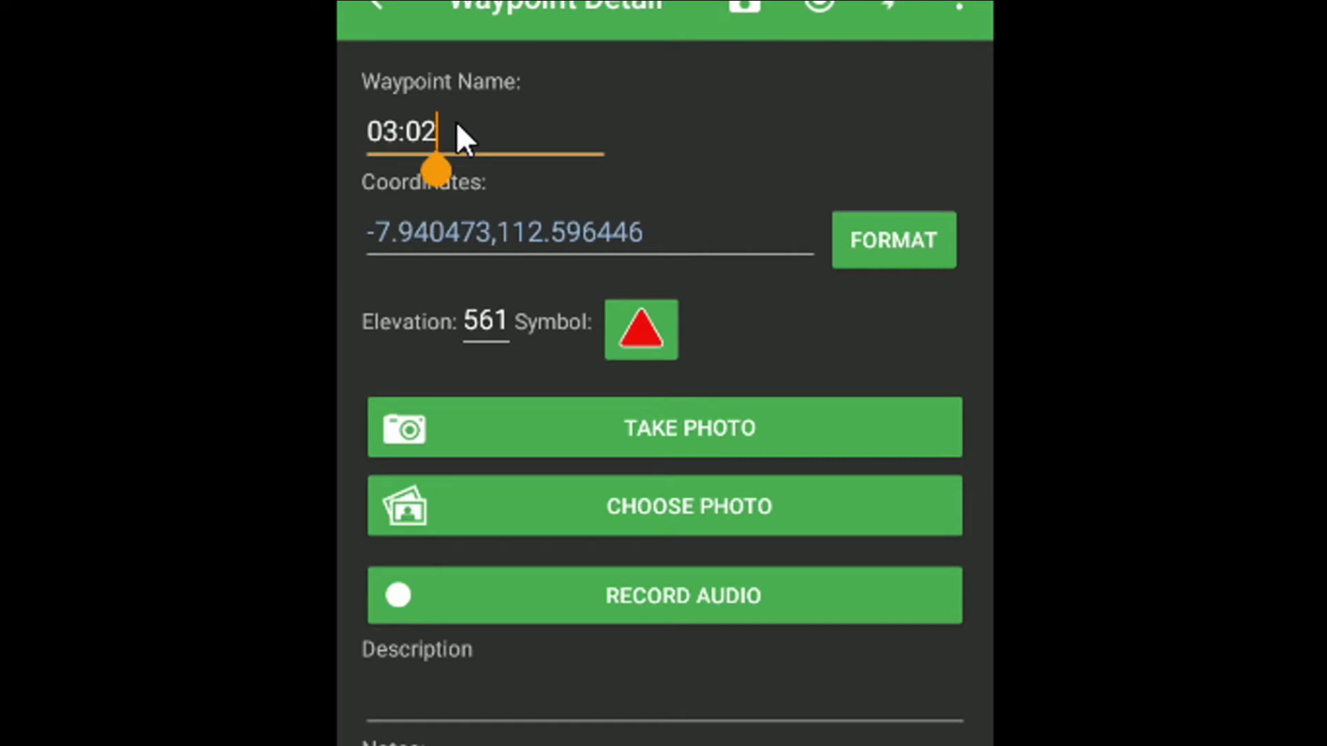
key("BackSpace")
key("BackSpace")
key("BackSpace")
key("BackSpace")
key("BackSpace")
type("LO")
key("BackSpace")
type("Rumah")
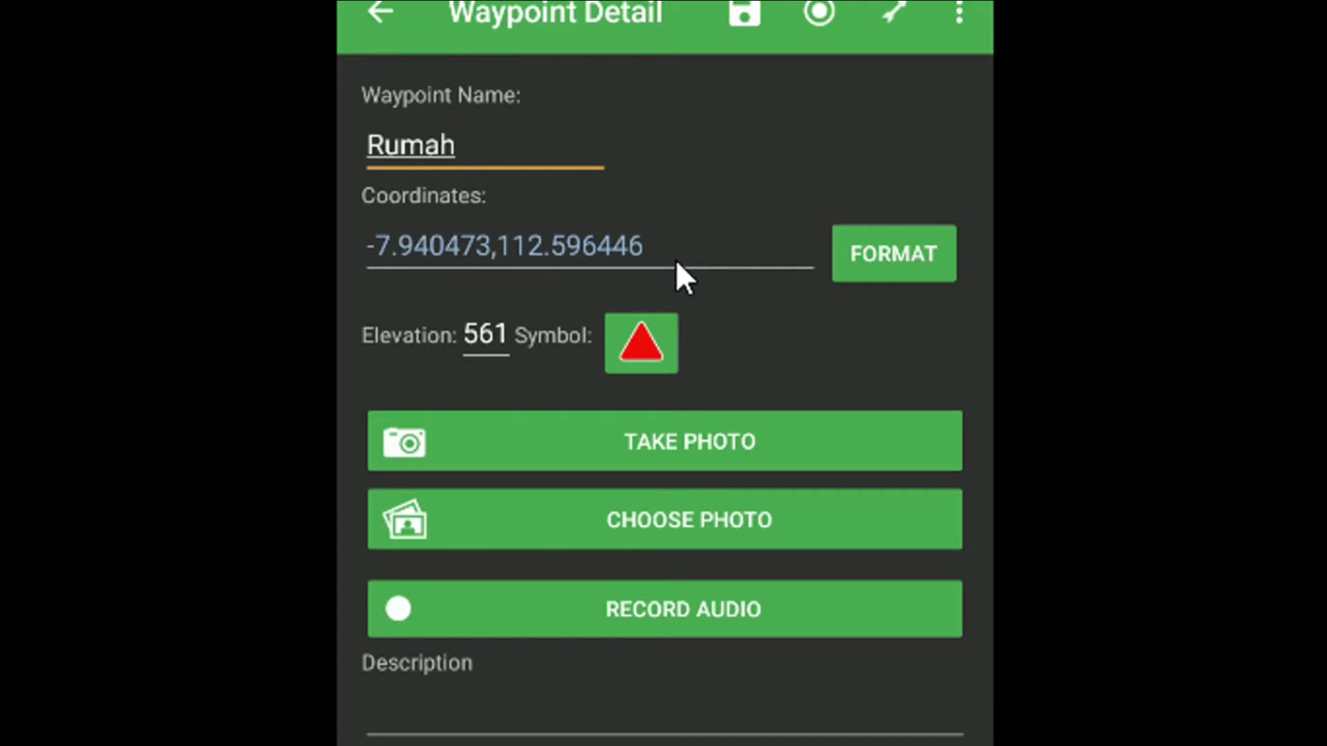
- Set the waypoint's coordinate format to DDD MM SS.SSSSS
left_click(859, 262)
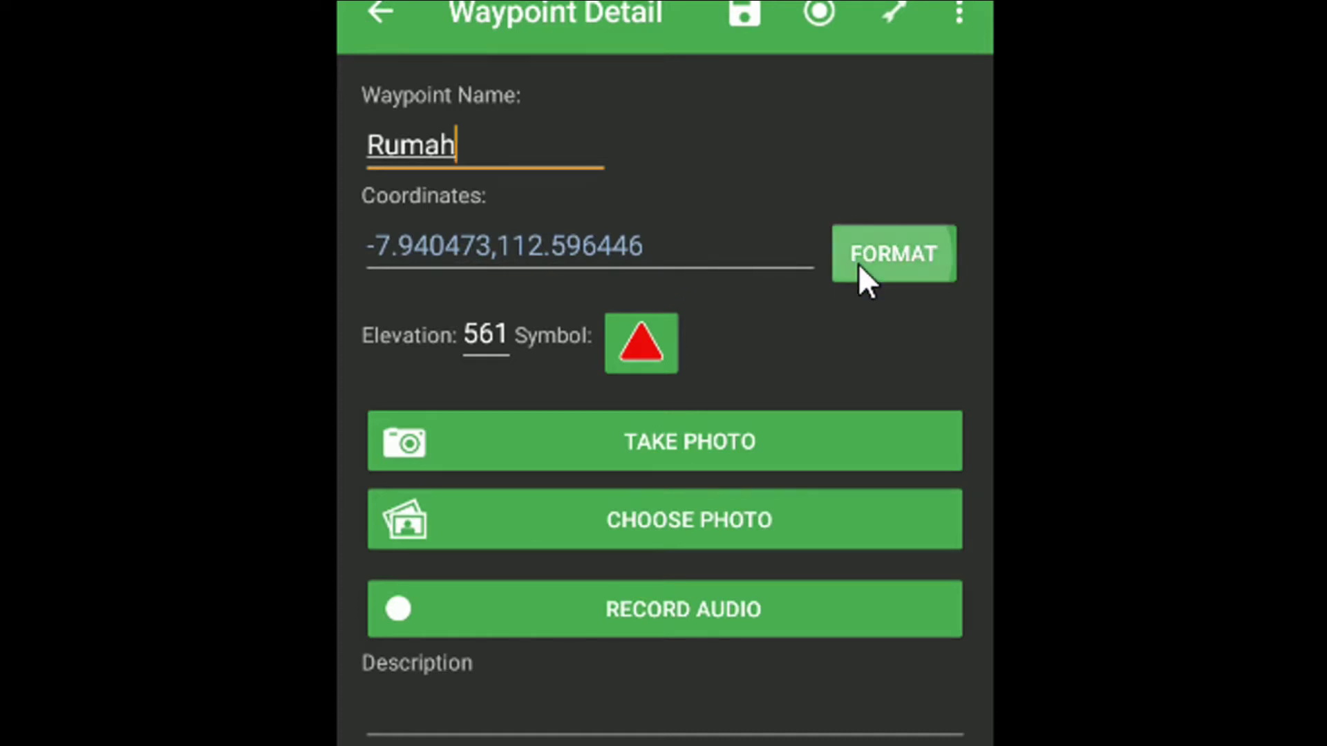
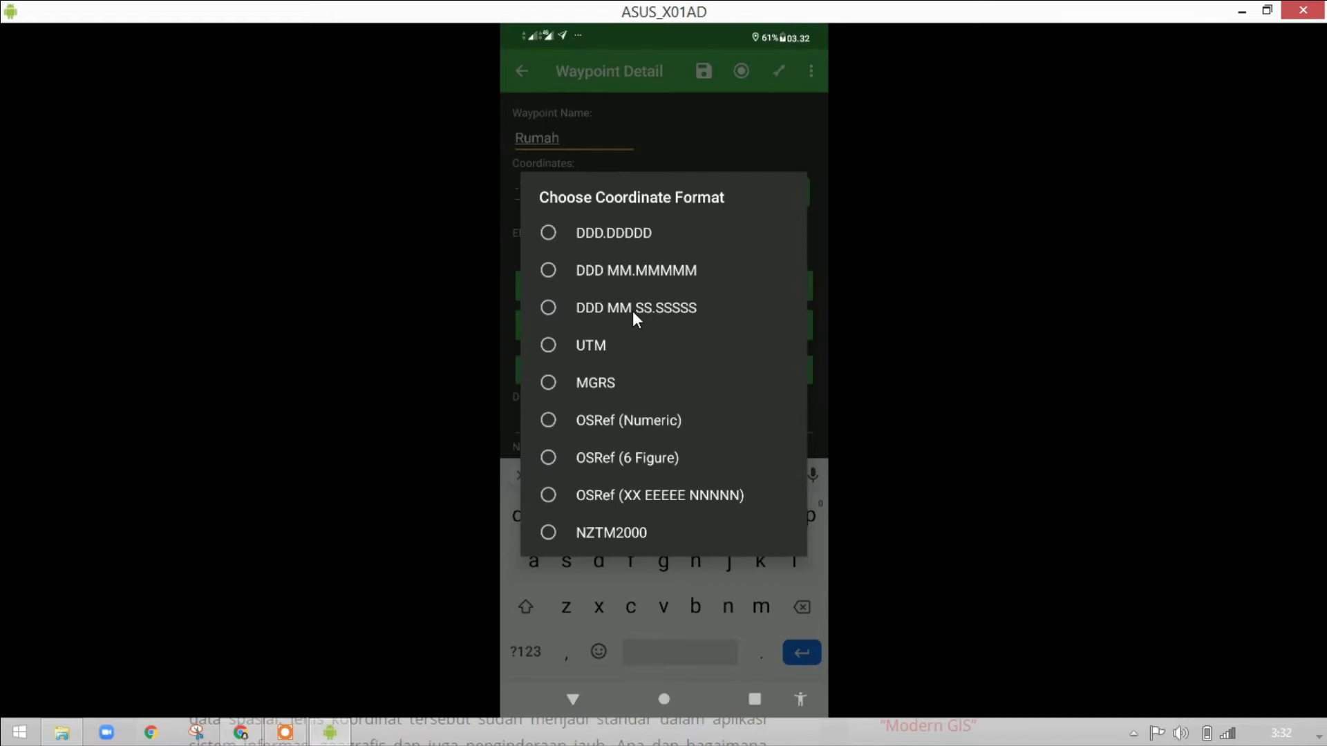
left_click(634, 308)
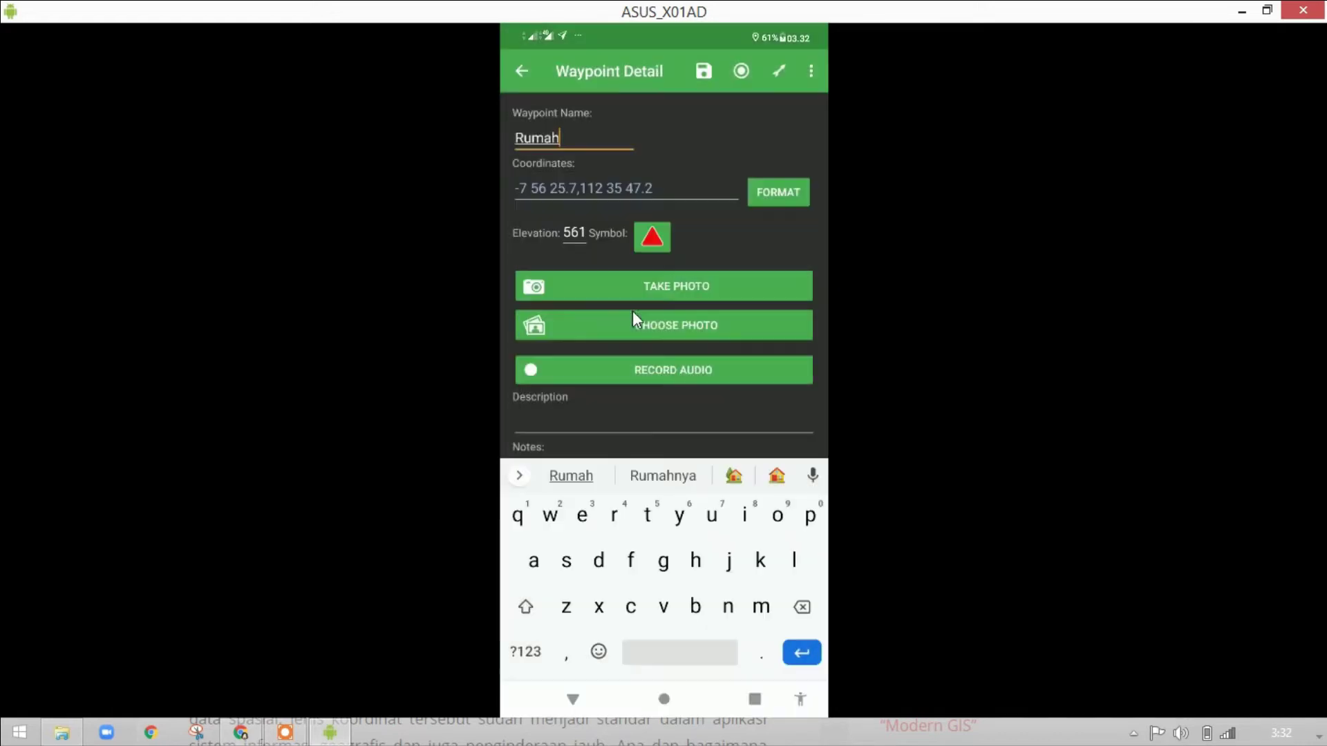
left_click(532, 190)
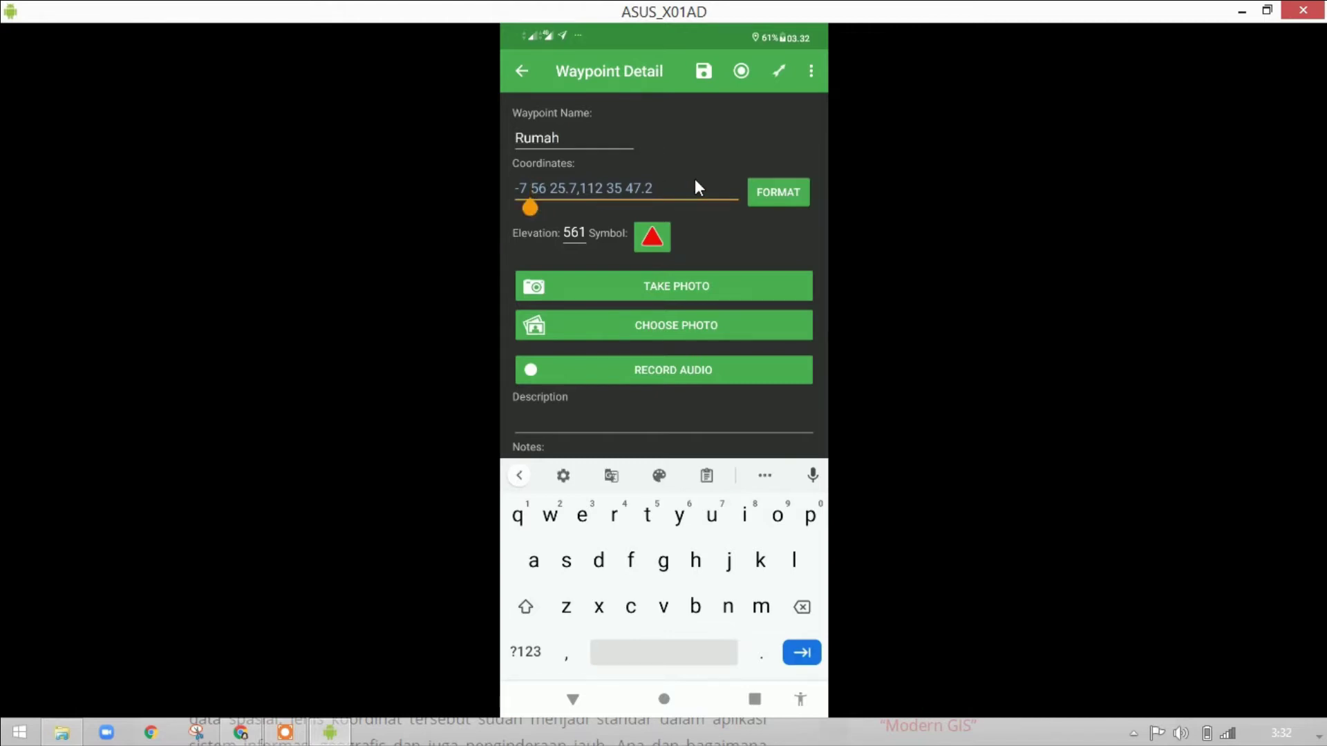
left_click(666, 192)
- Change the Rumah waypoint's symbol to the green house l.devh
left_click(654, 242)
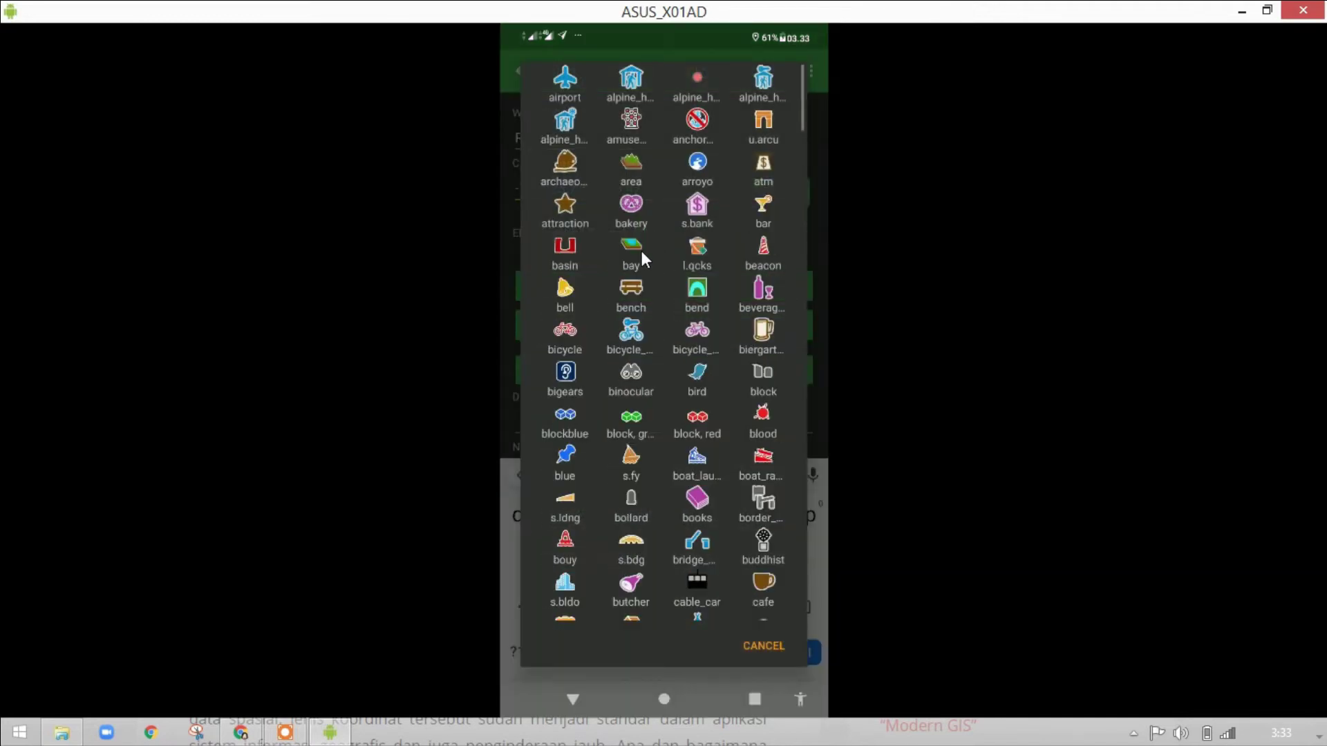
scroll(642, 252, "down", 3)
scroll(642, 251, "down", 2)
scroll(640, 289, "down", 5)
scroll(637, 303, "down", 20)
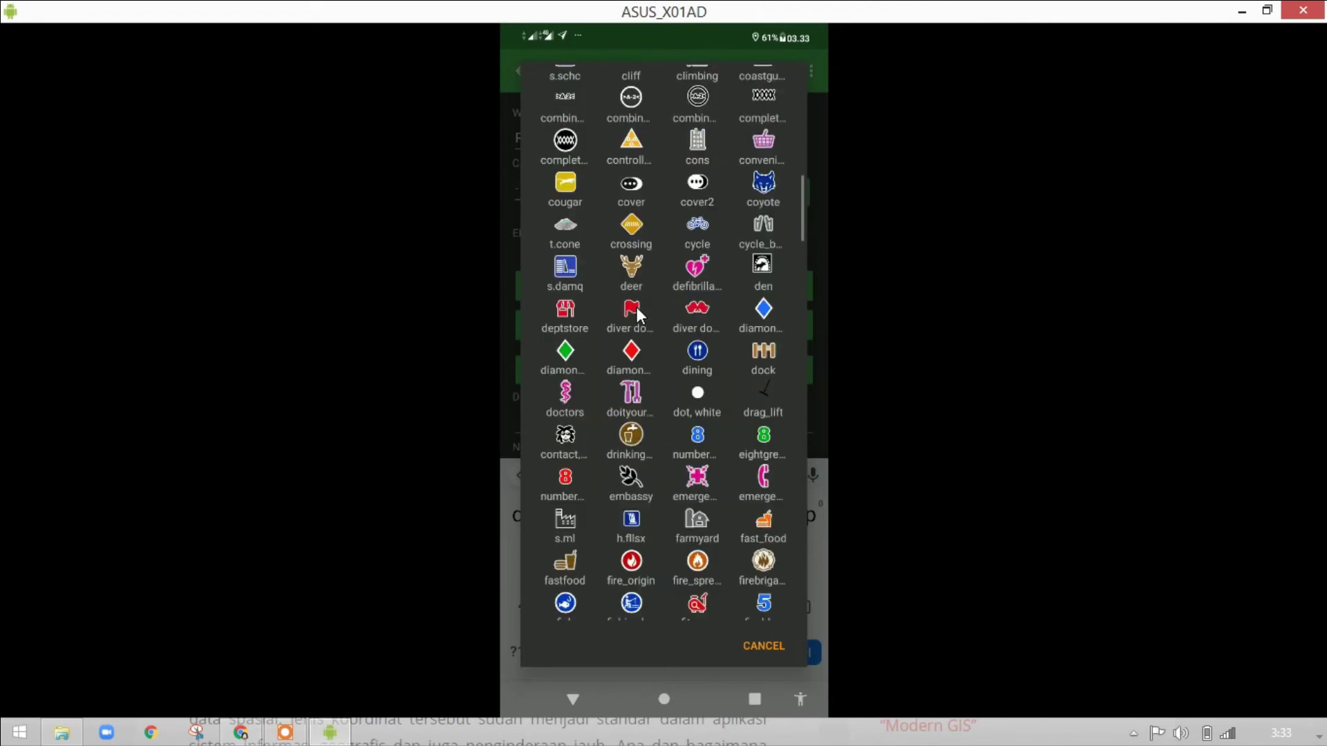
scroll(630, 391, "down", 4)
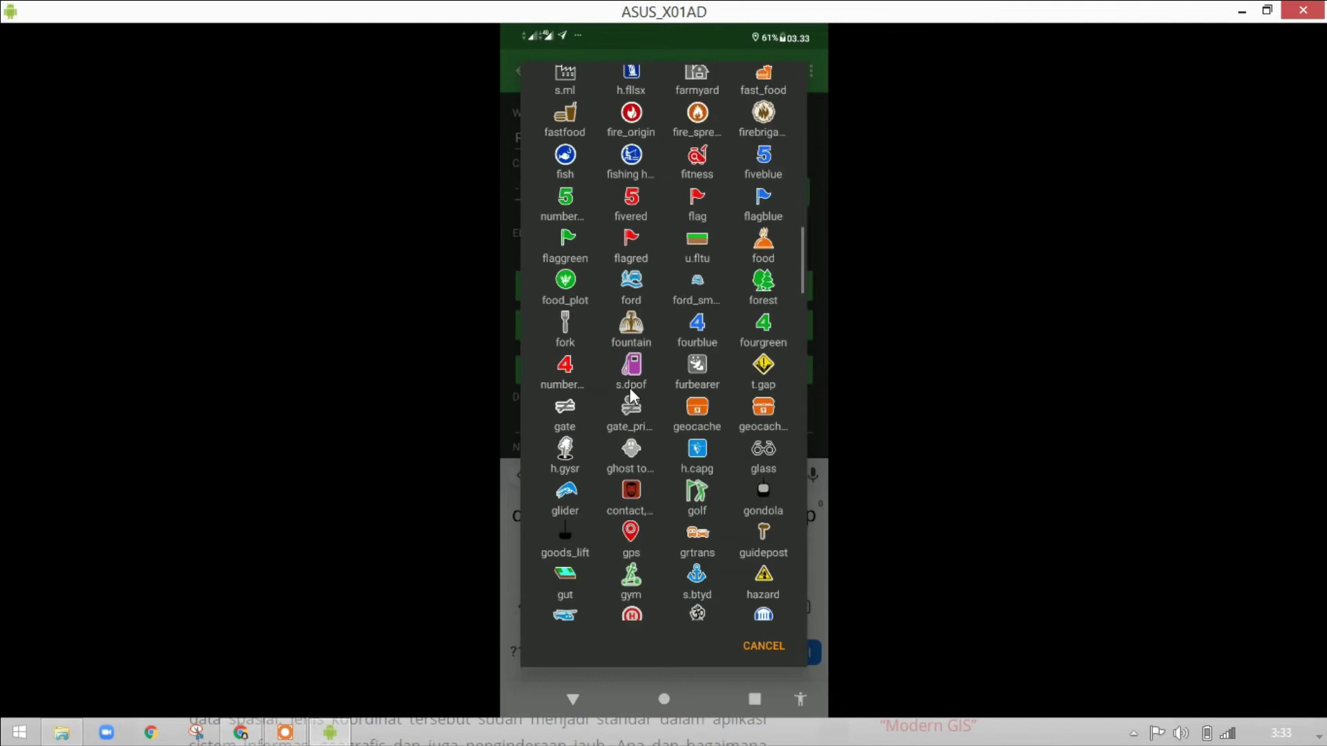
scroll(630, 390, "down", 6)
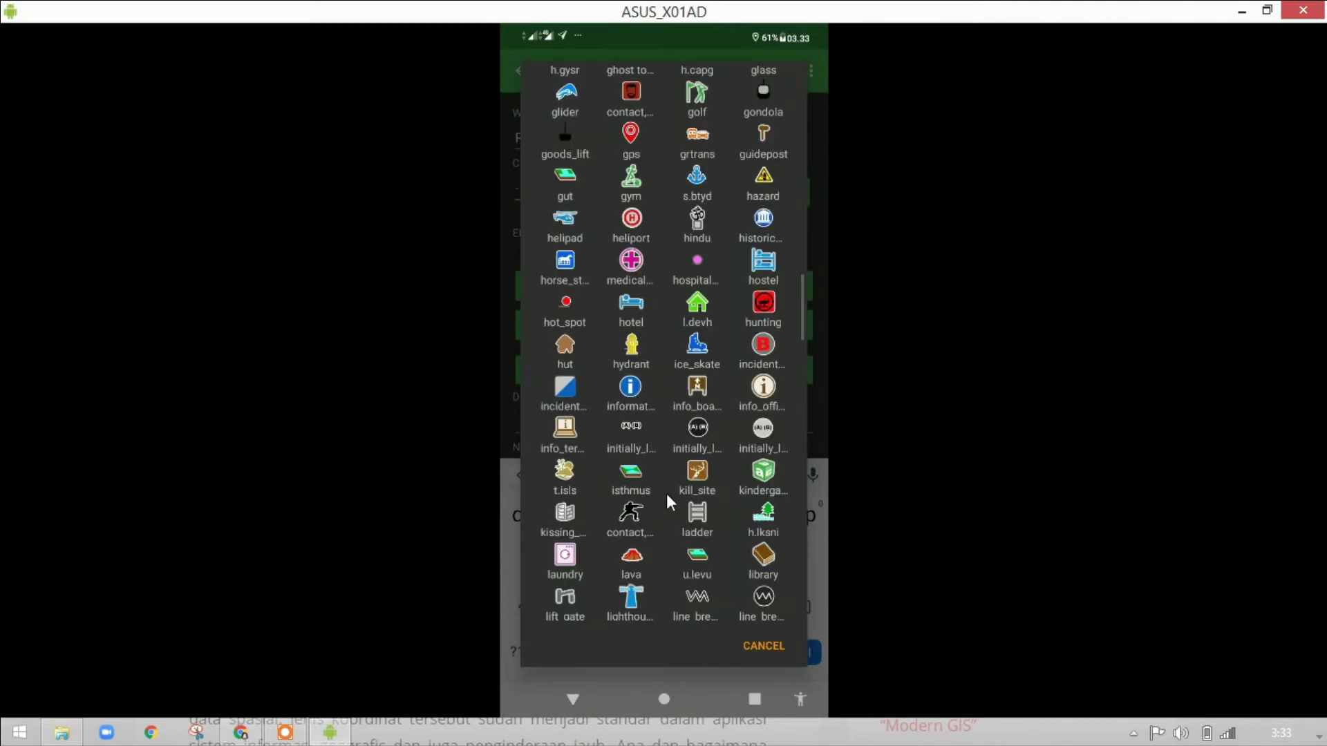
left_click(698, 309)
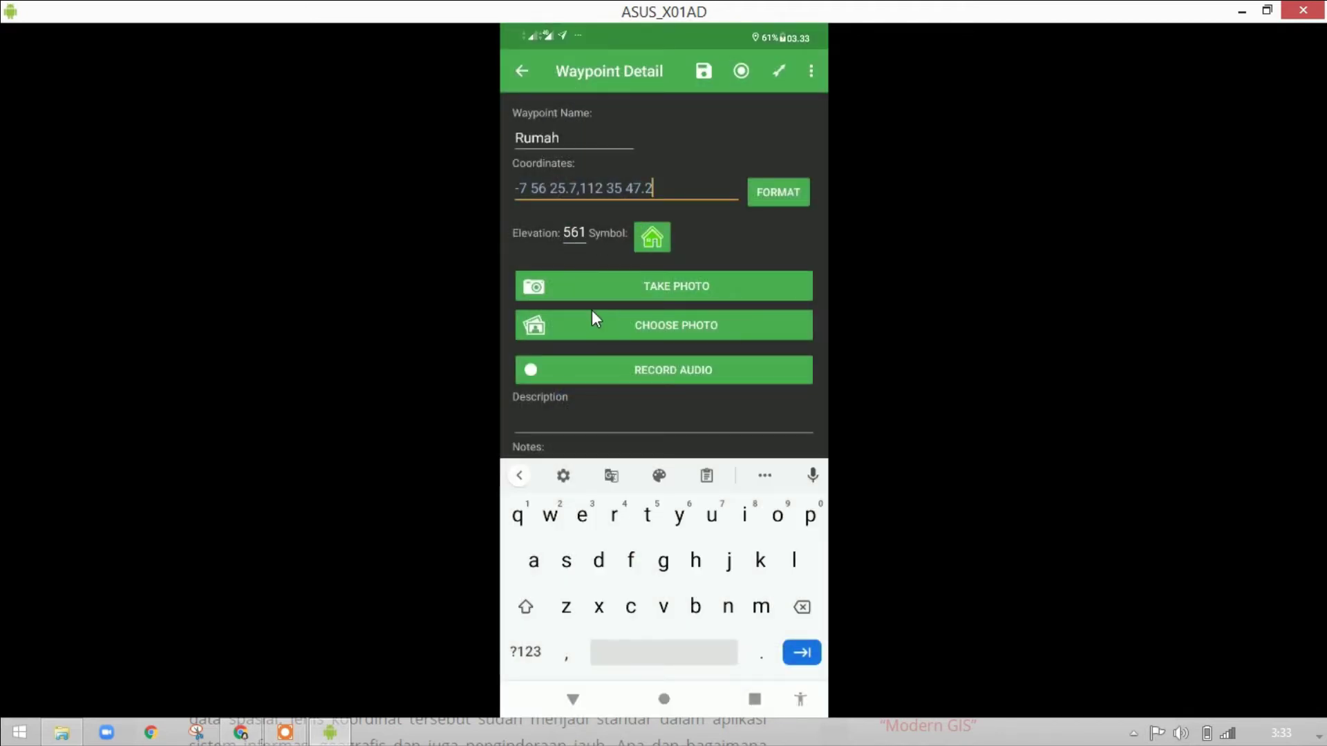
- Review the remaining fields of the Rumah waypoint from photo to notes and save it to the map
scroll(593, 310, "down", 1)
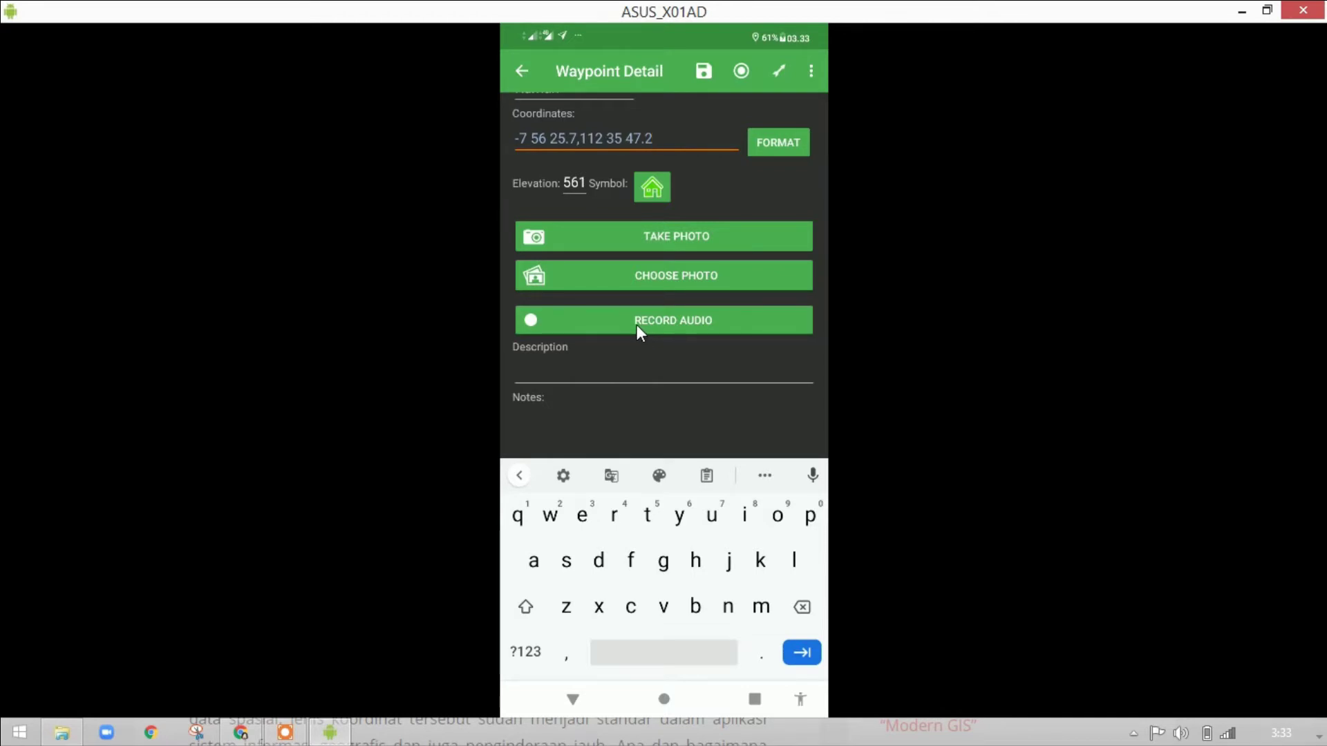
scroll(637, 325, "down", 1)
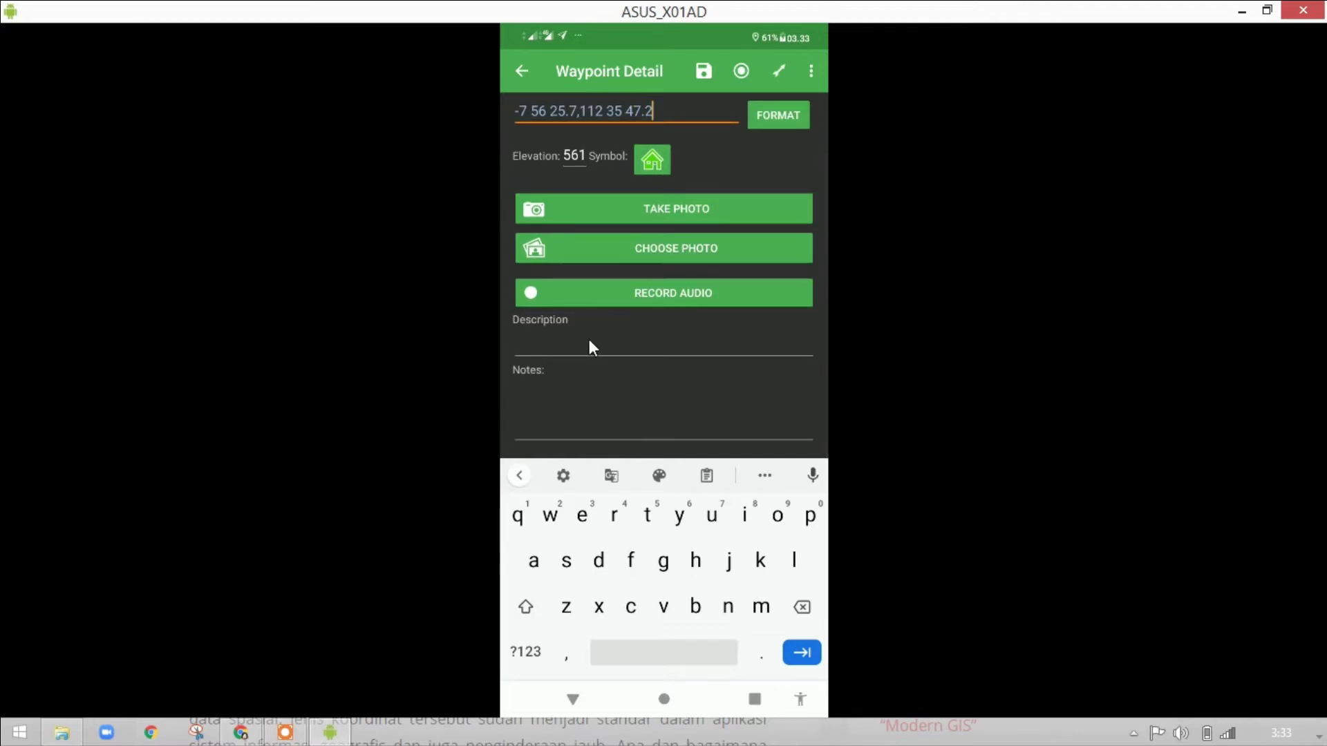
scroll(591, 339, "up", 3)
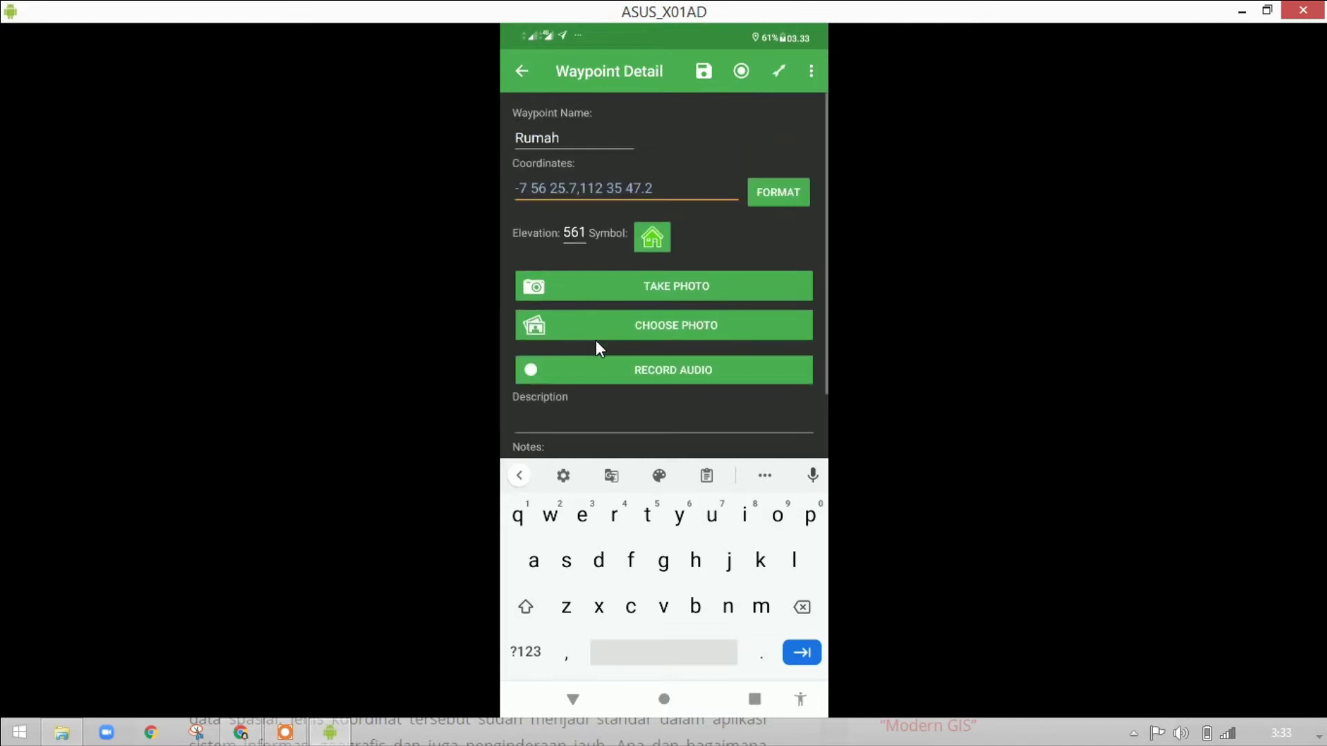
scroll(595, 341, "down", 3)
scroll(597, 342, "up", 2)
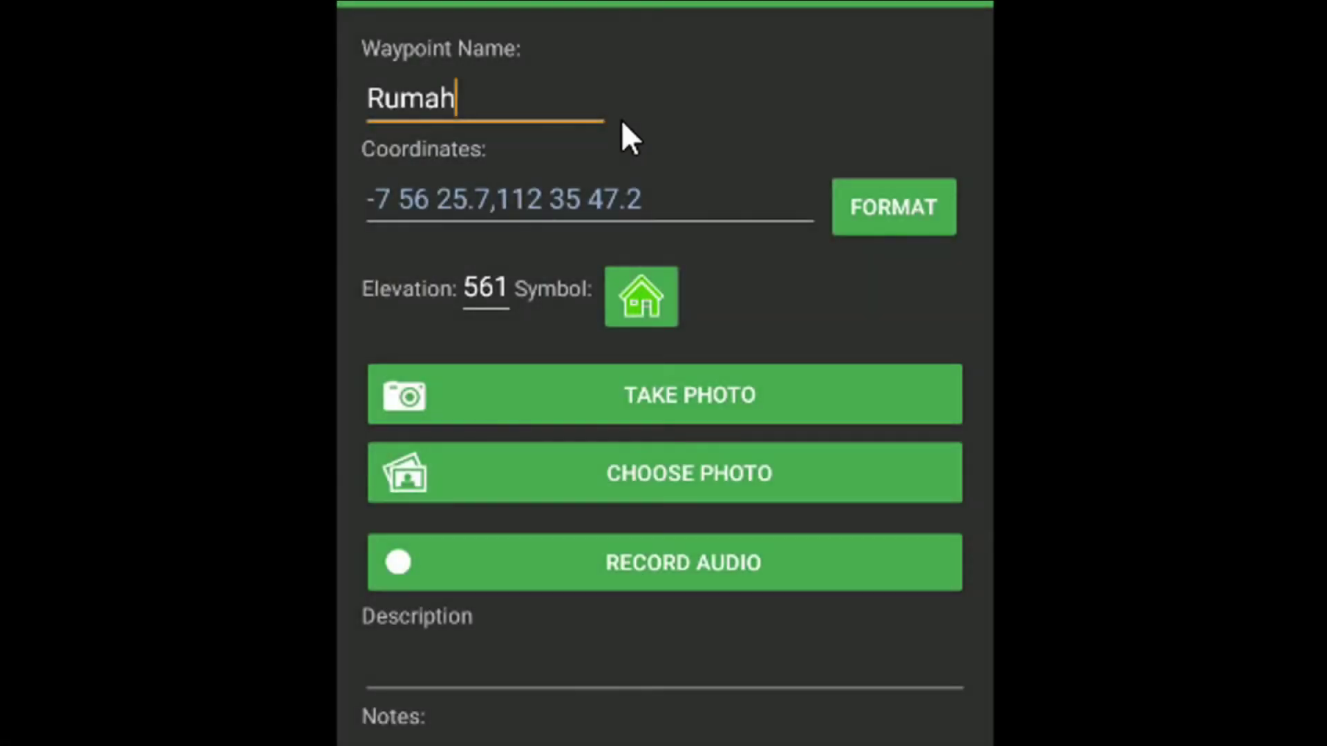
scroll(624, 127, "up", 1)
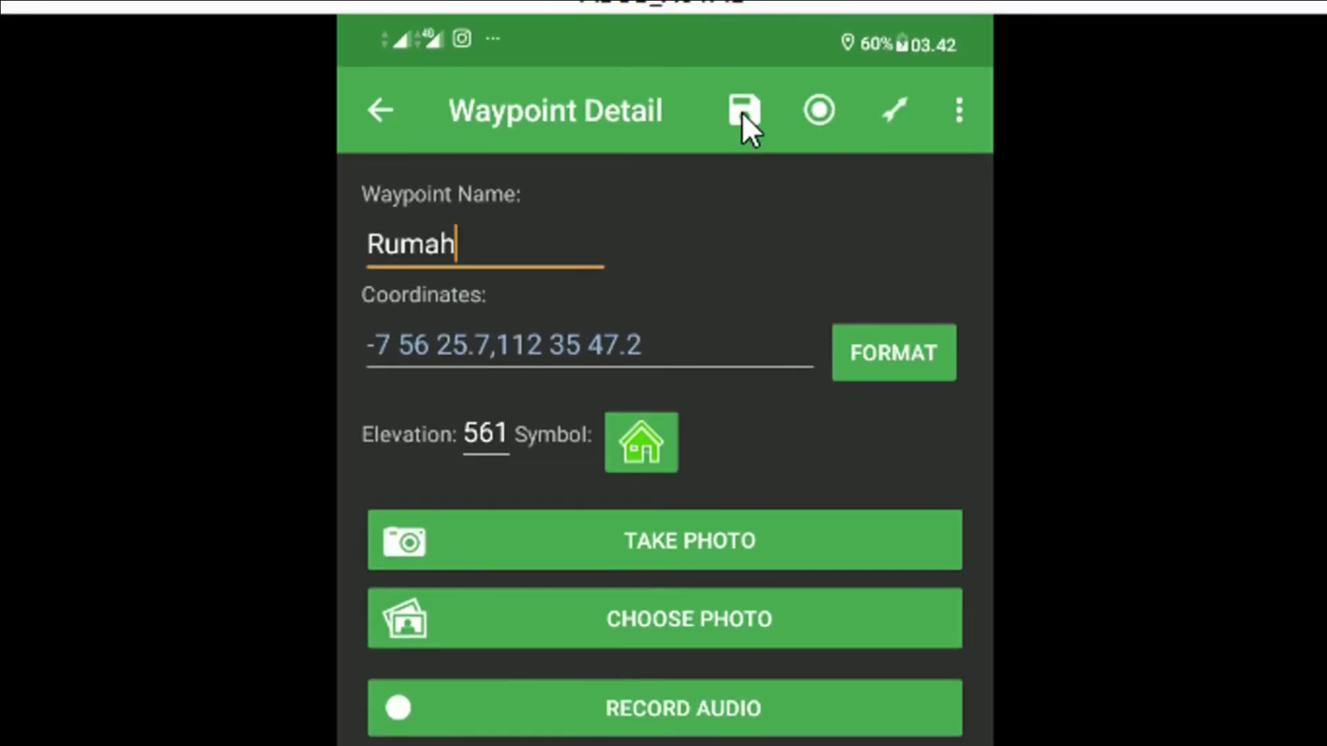
left_click(743, 111)
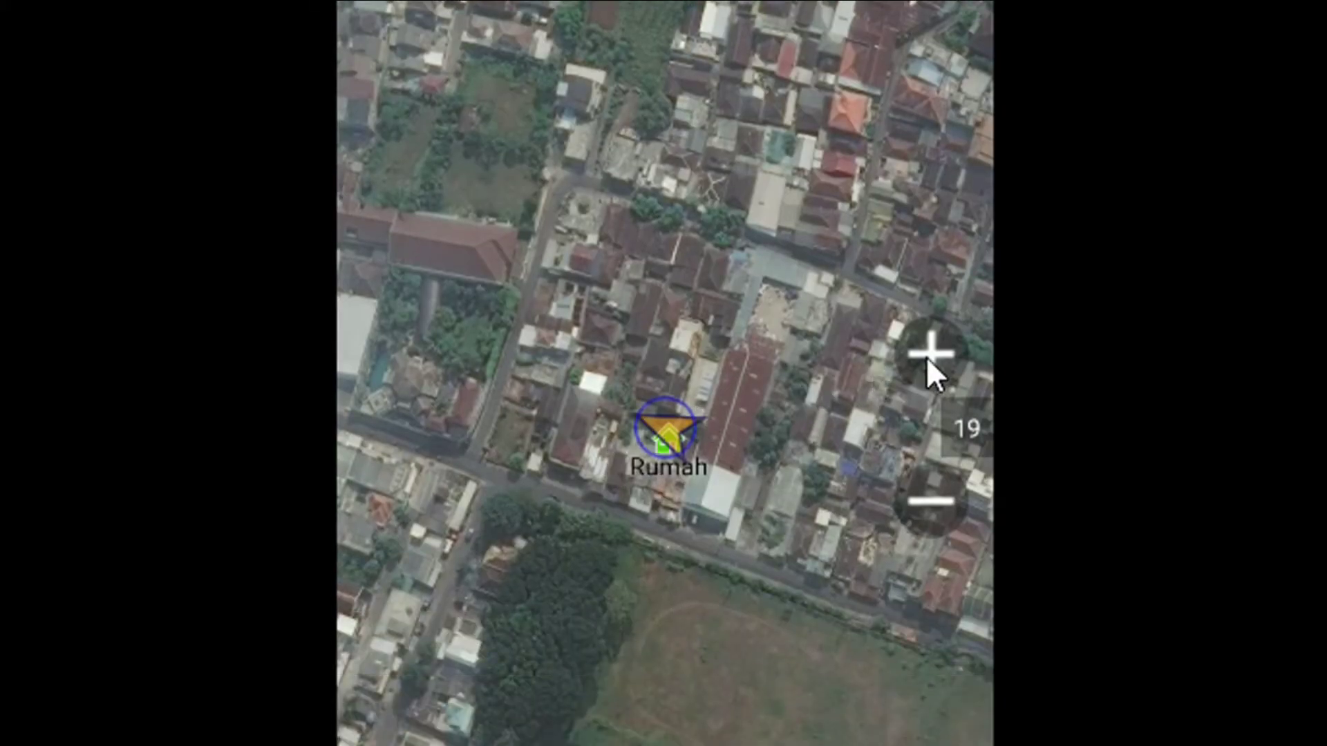
- Examine the Rumah marker against the current position on the imagery up to zoom level 22, finishing at level 18
left_click(928, 365)
left_click(928, 365)
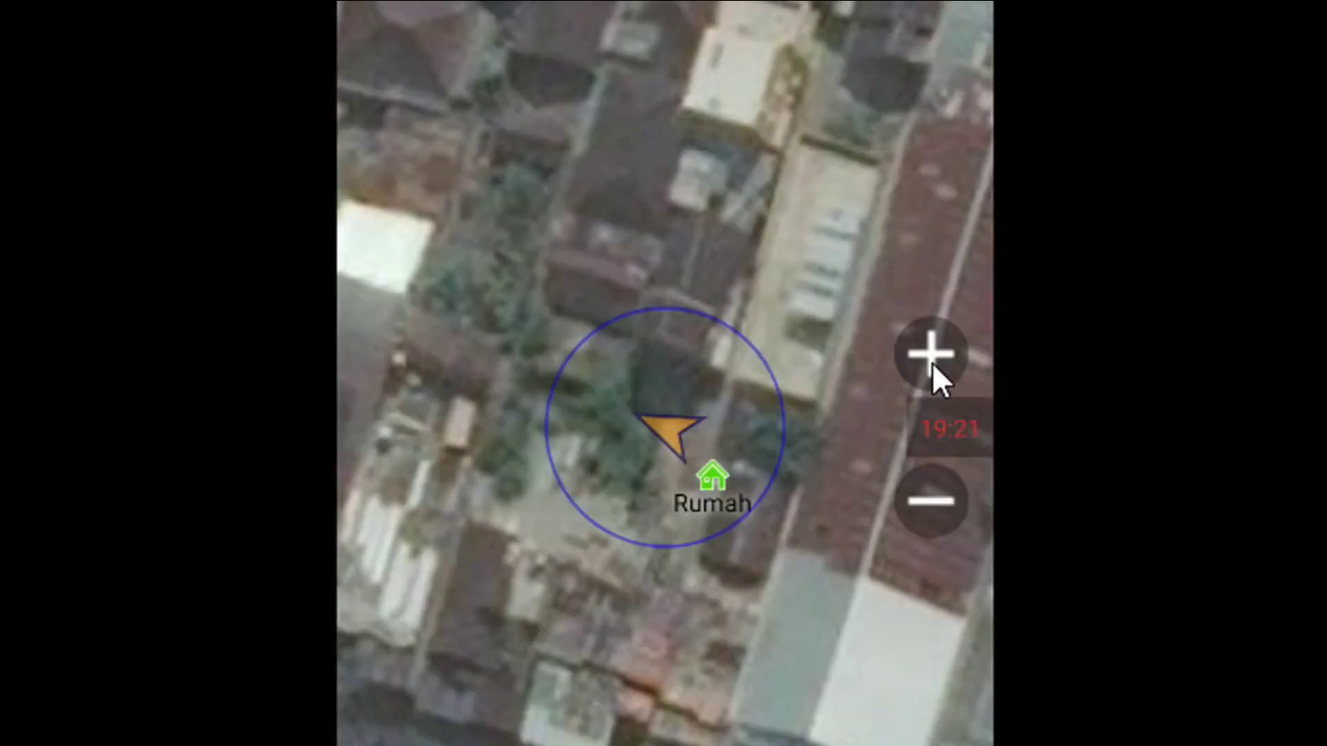
left_click(932, 363)
left_click_drag(830, 596, 768, 401)
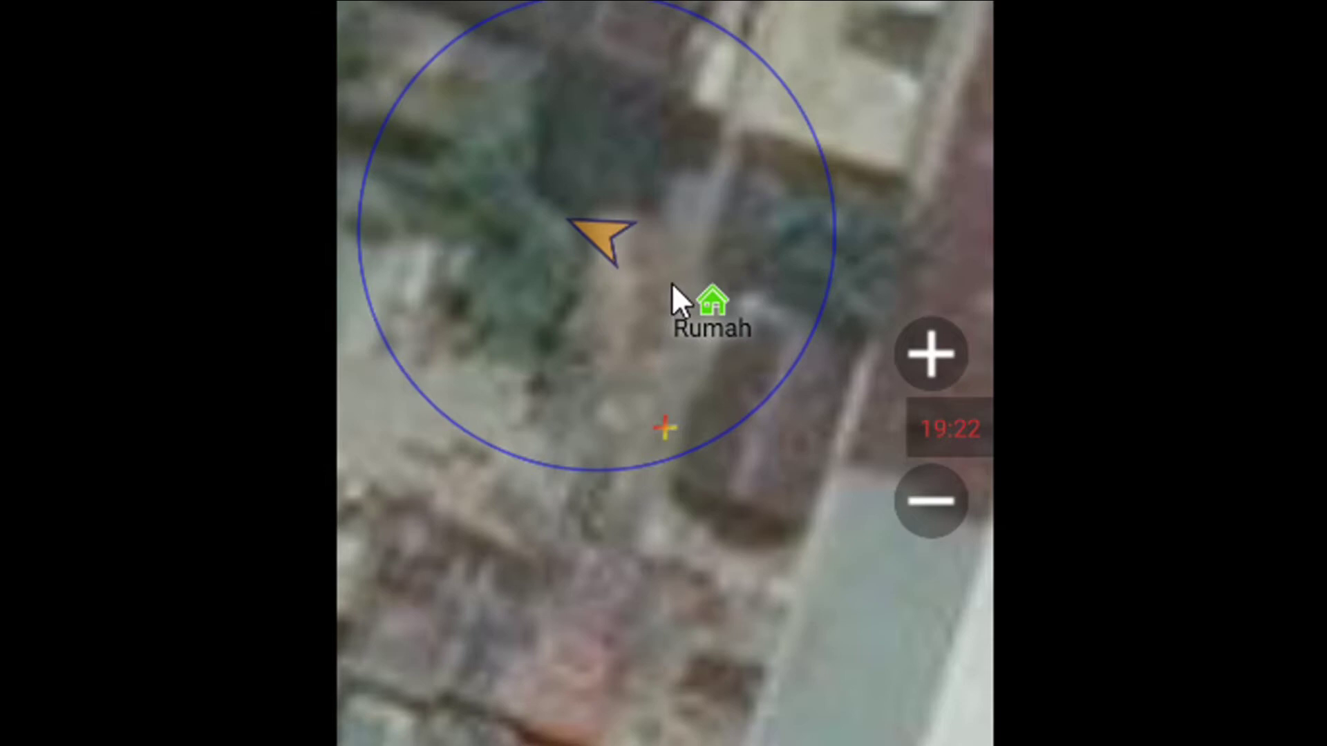
left_click(935, 519)
left_click(933, 514)
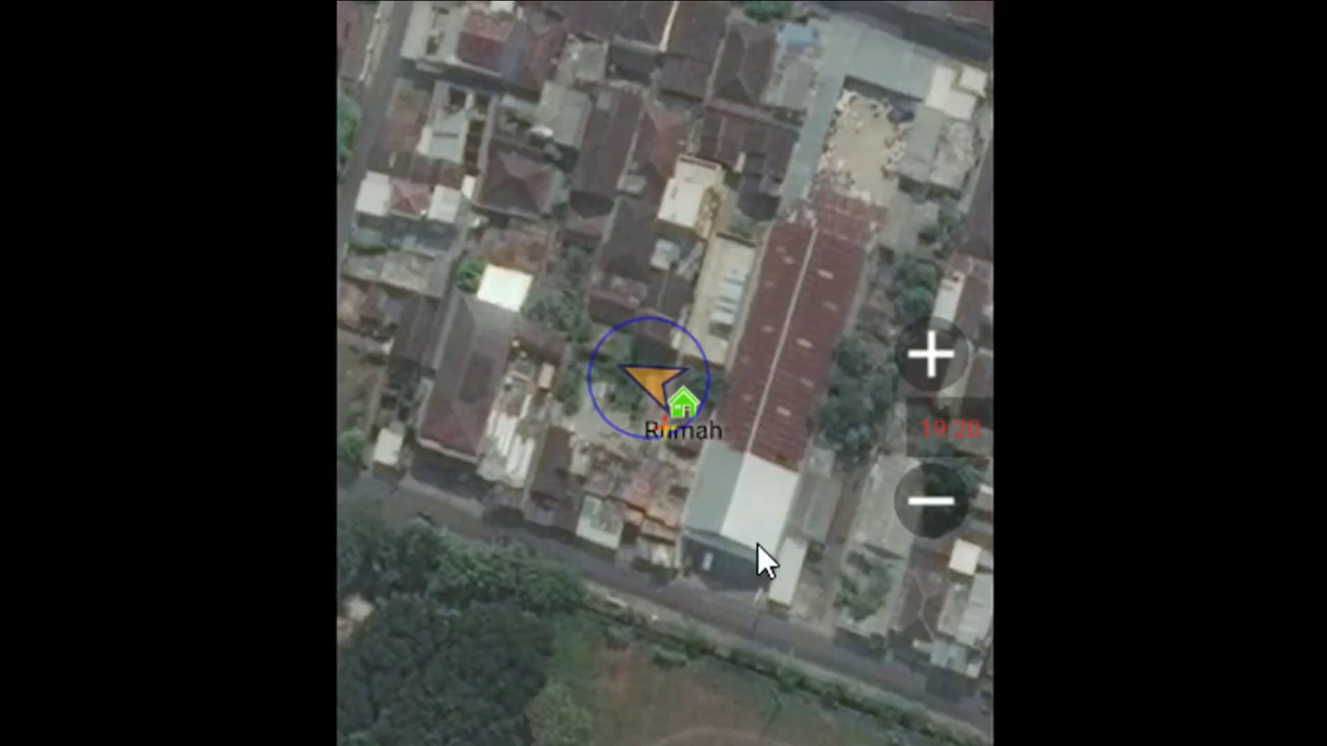
left_click(938, 505)
left_click(937, 507)
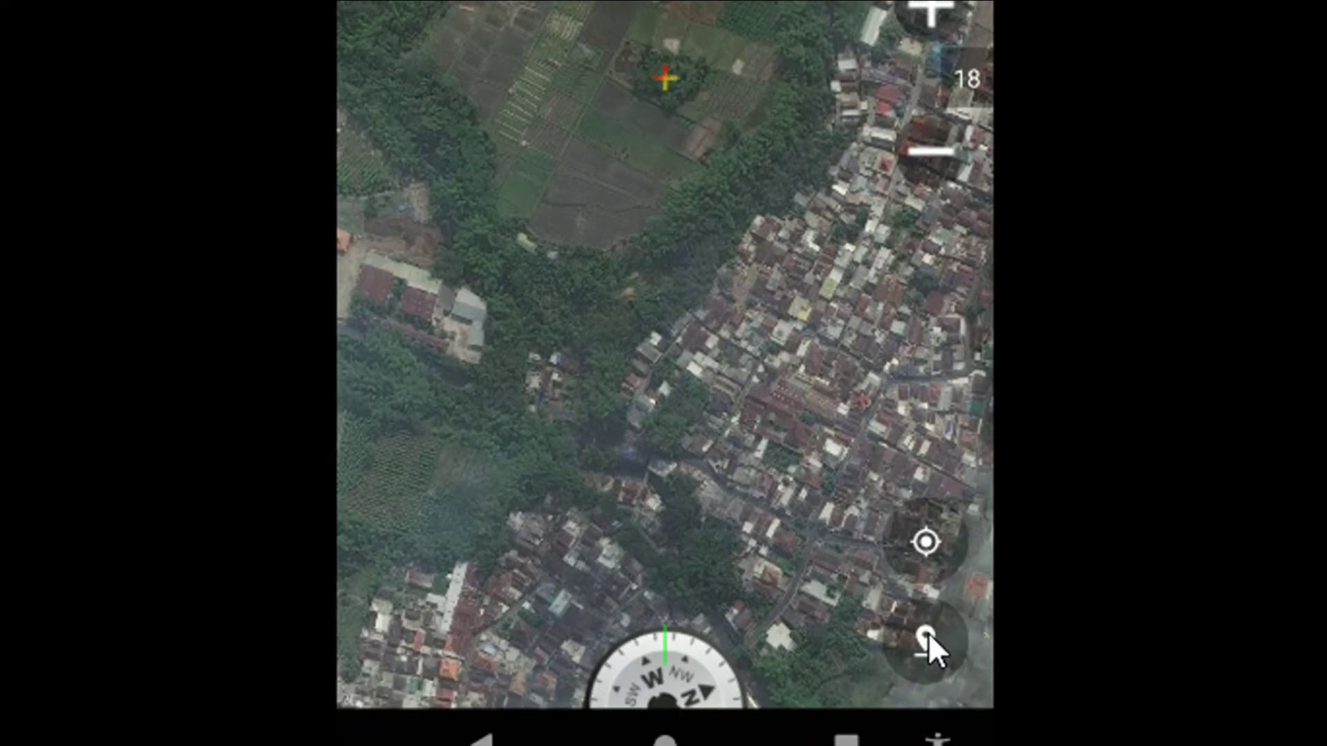
- Mark a waypoint at the map center on the tree cluster in the farmland and open its details
left_click(930, 632)
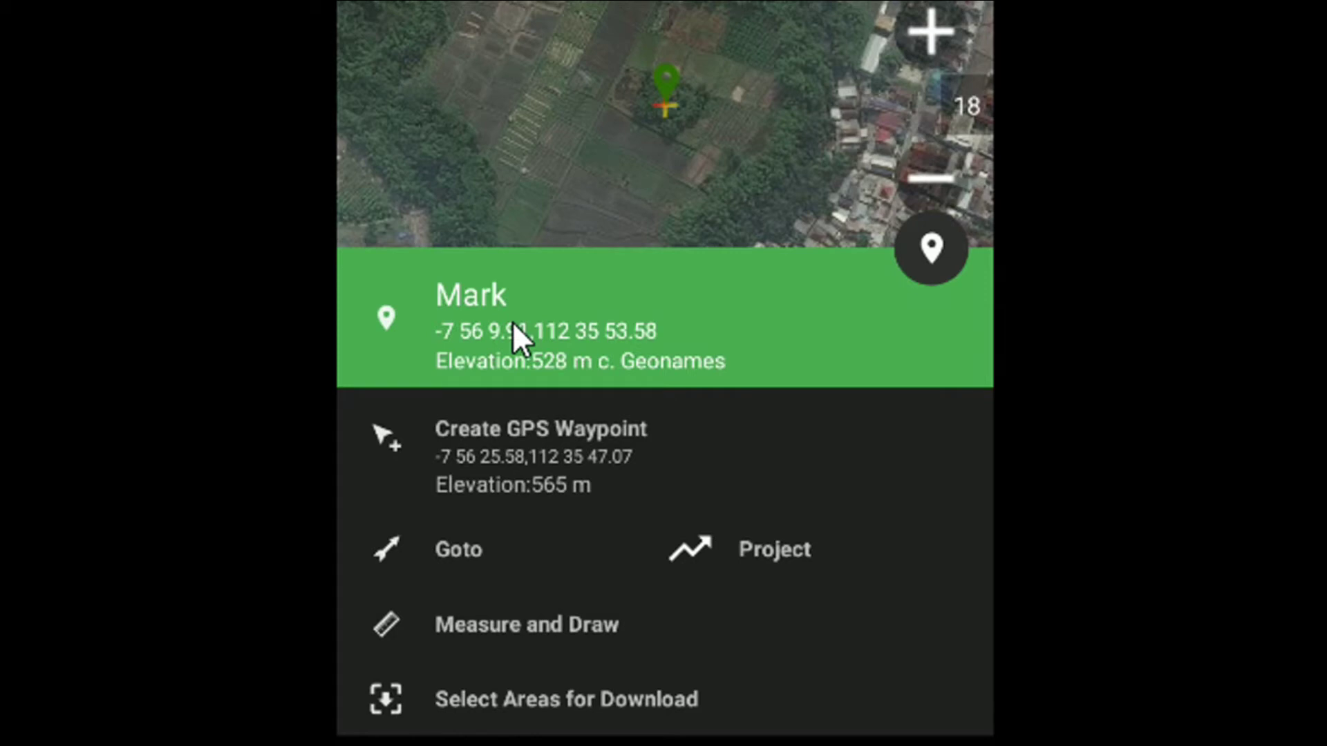
key("Escape")
scroll(562, 14, "up", 5)
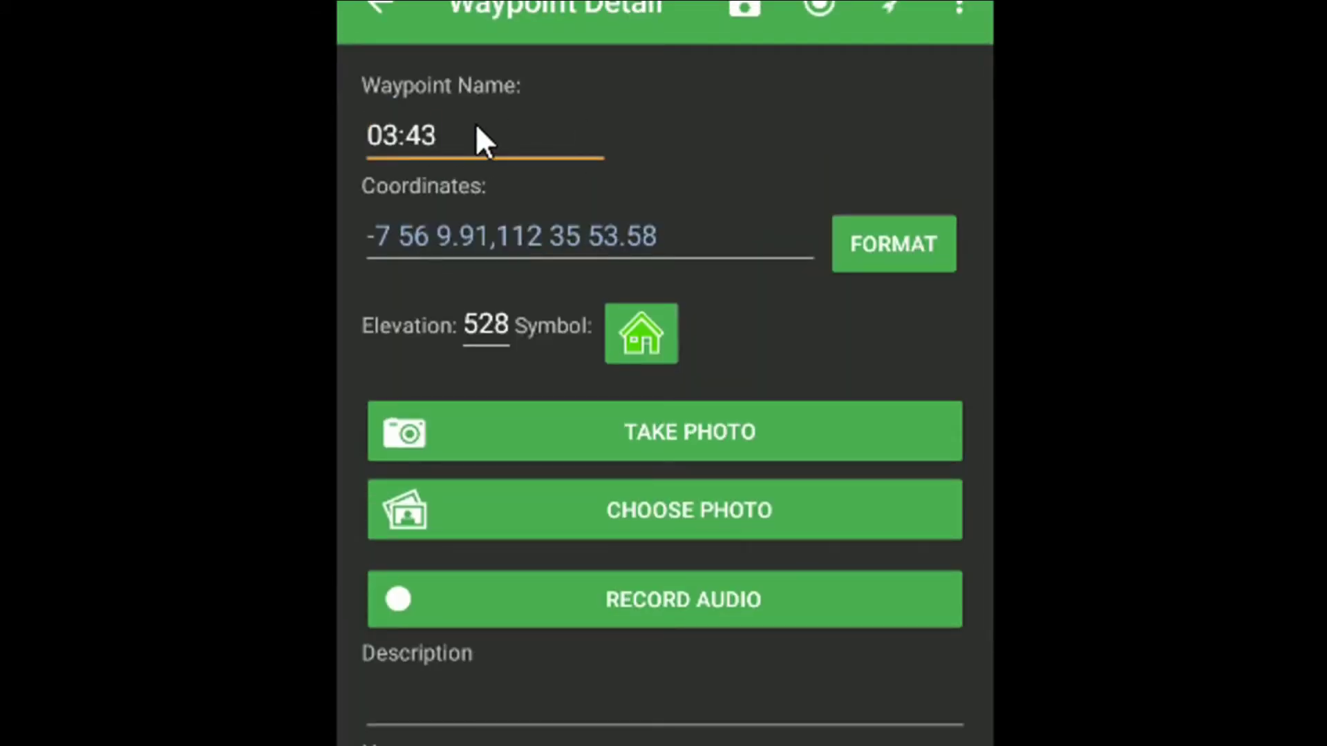
- Rename the marked waypoint as Kebun
left_click(475, 125)
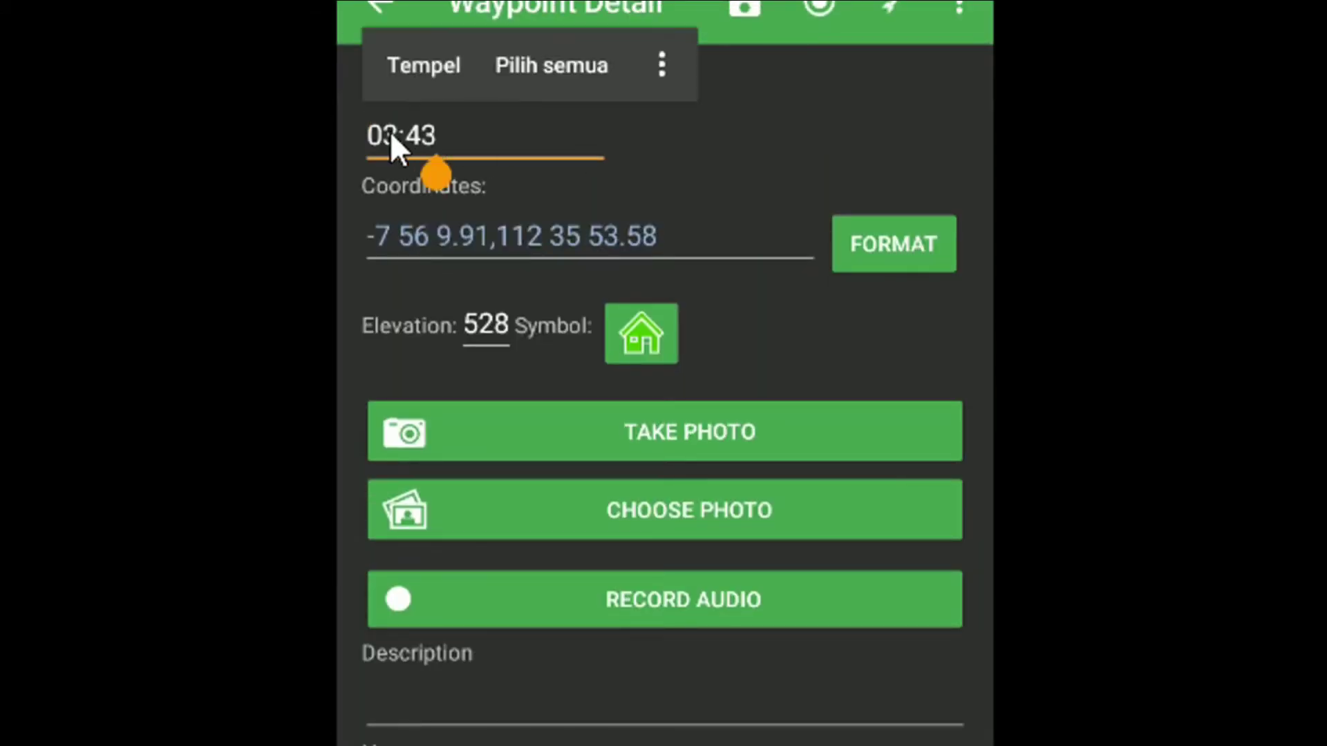
key("BackSpace")
key("BackSpace")
key("BackSpace")
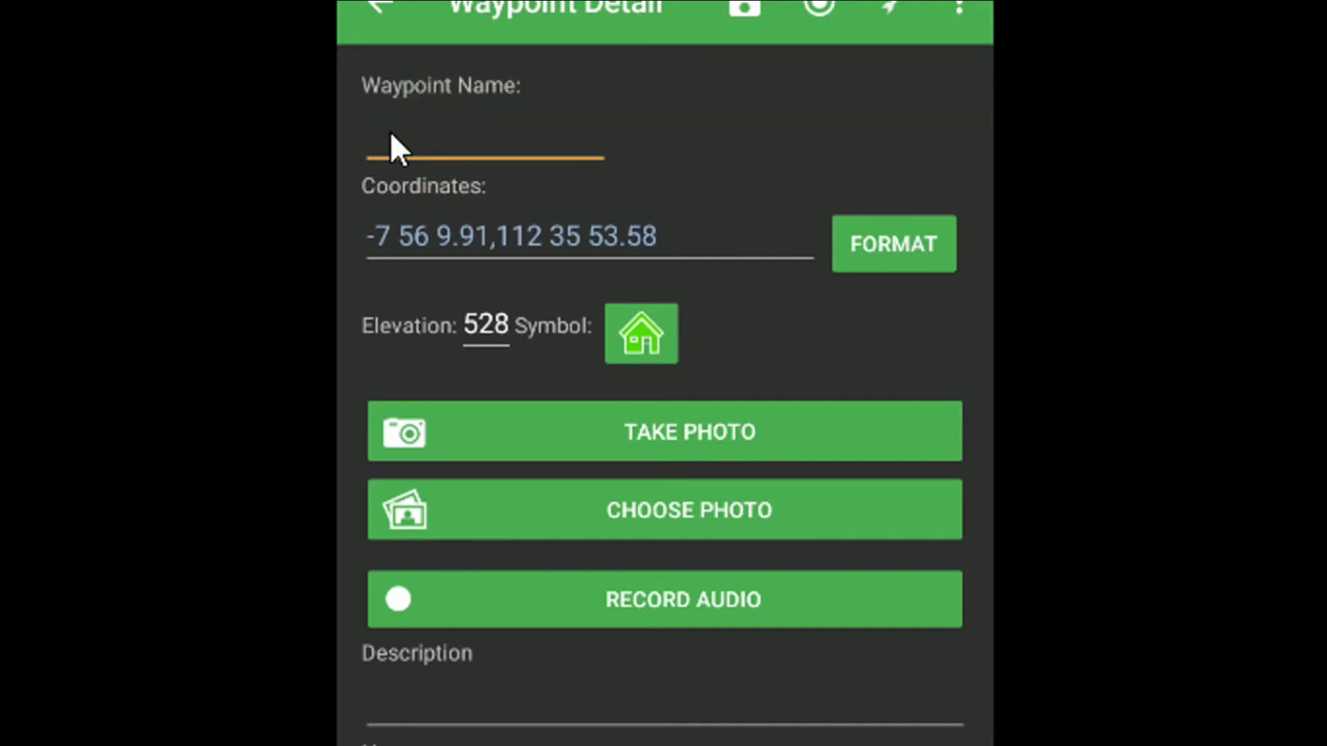
type("Kebun")
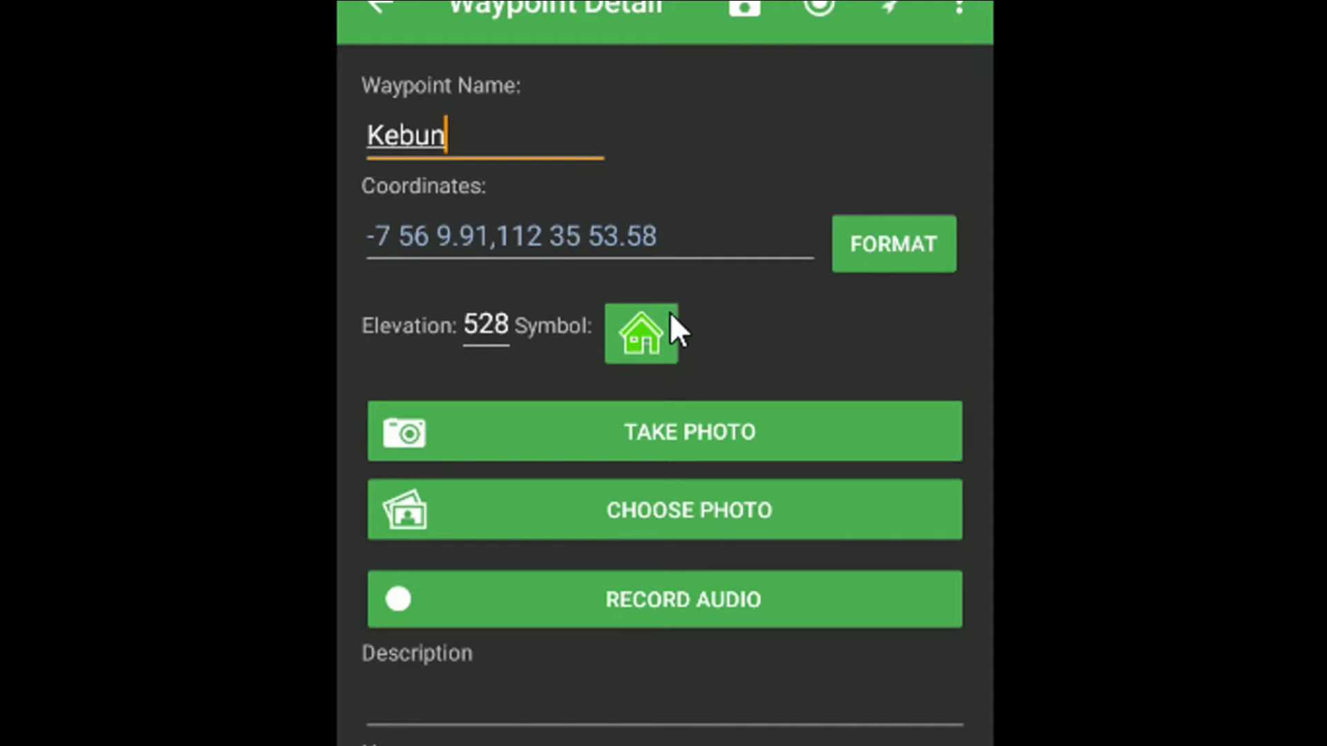
- Change the Kebun waypoint's symbol to area and save the waypoint
left_click(656, 332)
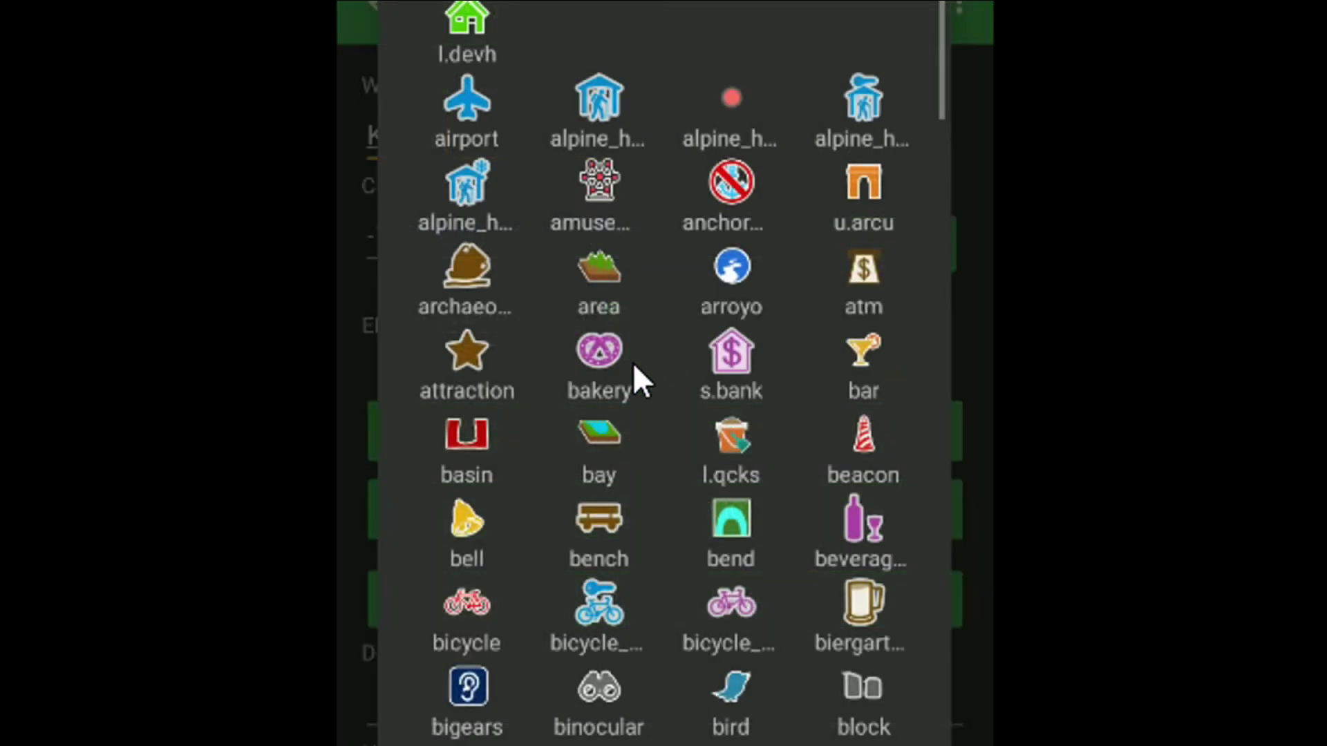
left_click(594, 289)
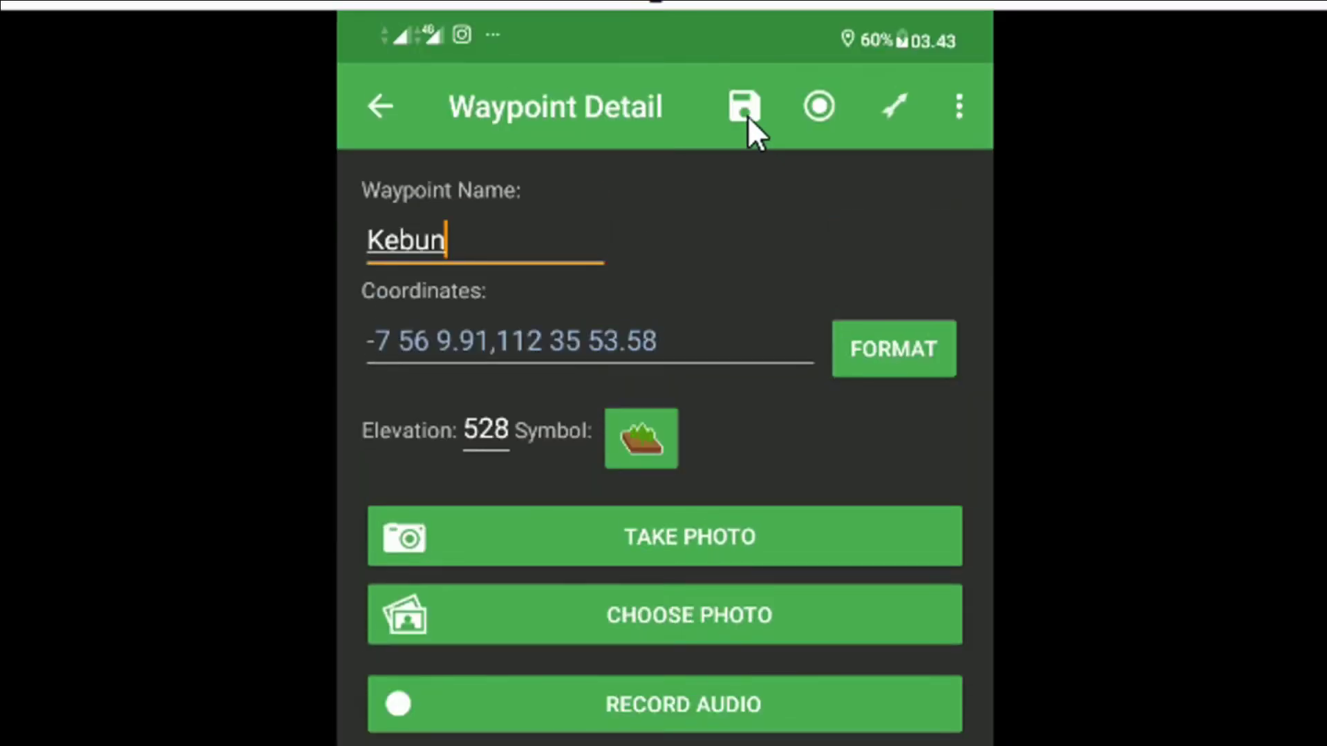
left_click(747, 116)
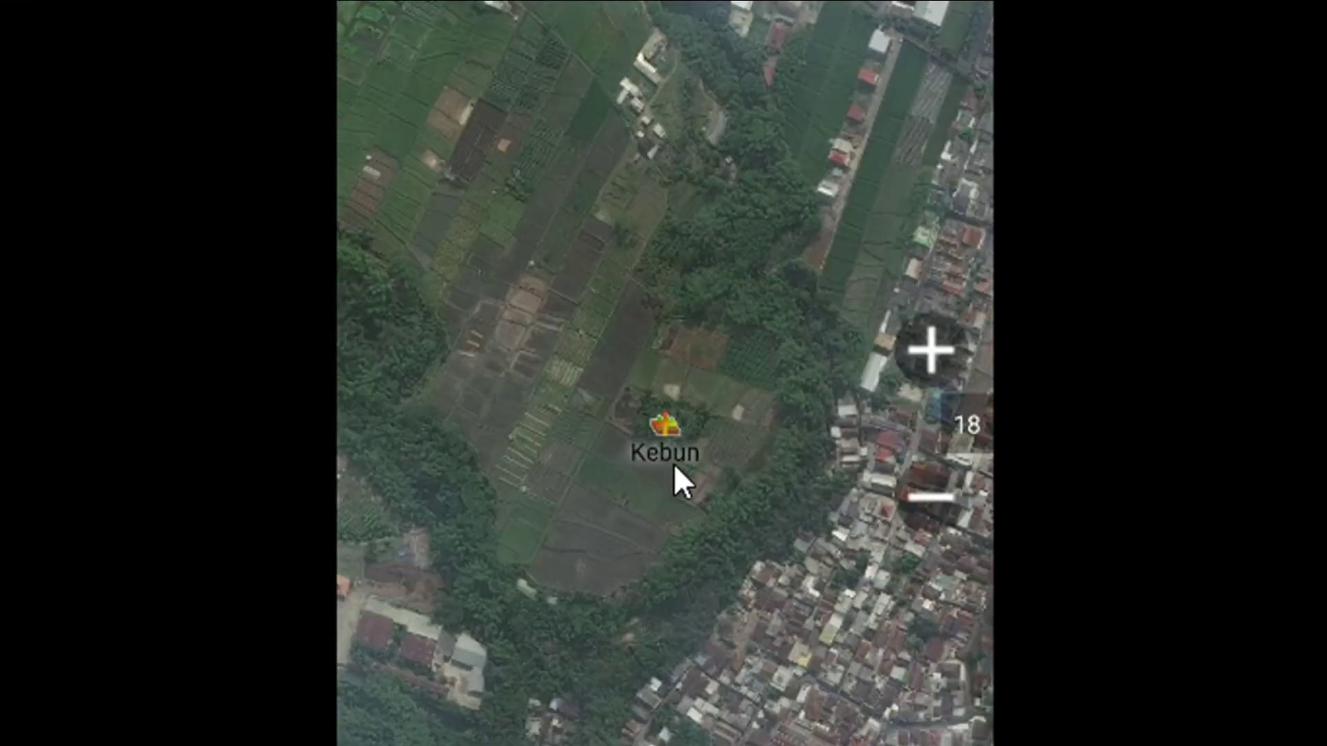
- Examine the Kebun and Rumah waypoints and the terrain between them at zoom levels 19 and 18
double_click(705, 532)
left_click(710, 490)
left_click(550, 362)
left_click_drag(552, 366, 634, 384)
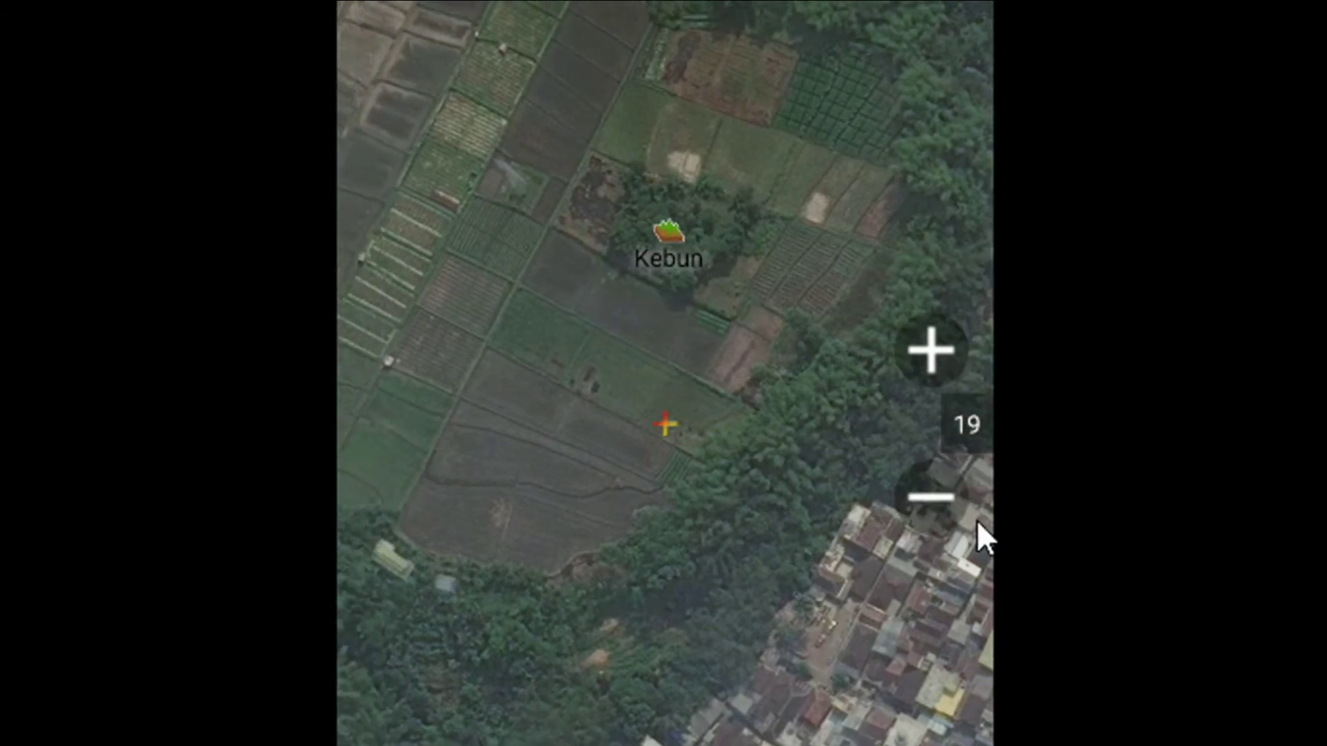
left_click(938, 509)
left_click_drag(756, 538, 827, 241)
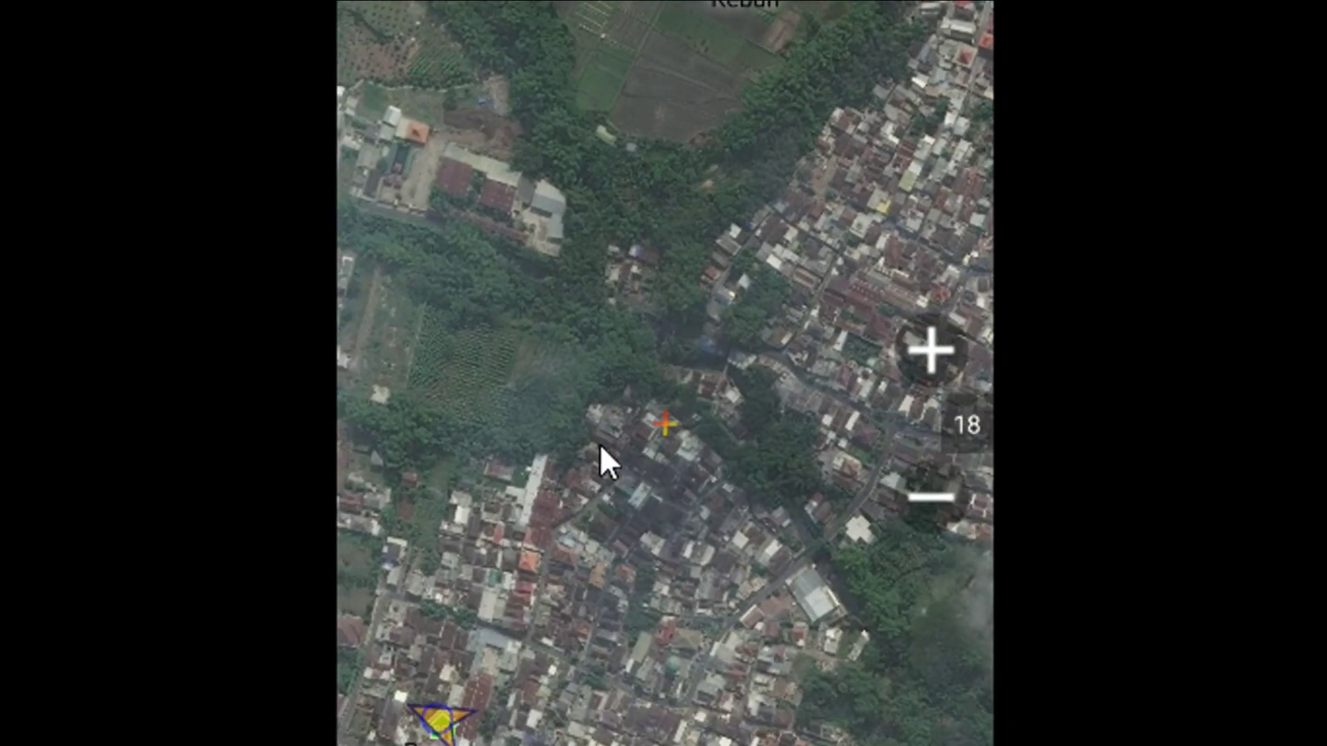
left_click_drag(601, 445, 622, 384)
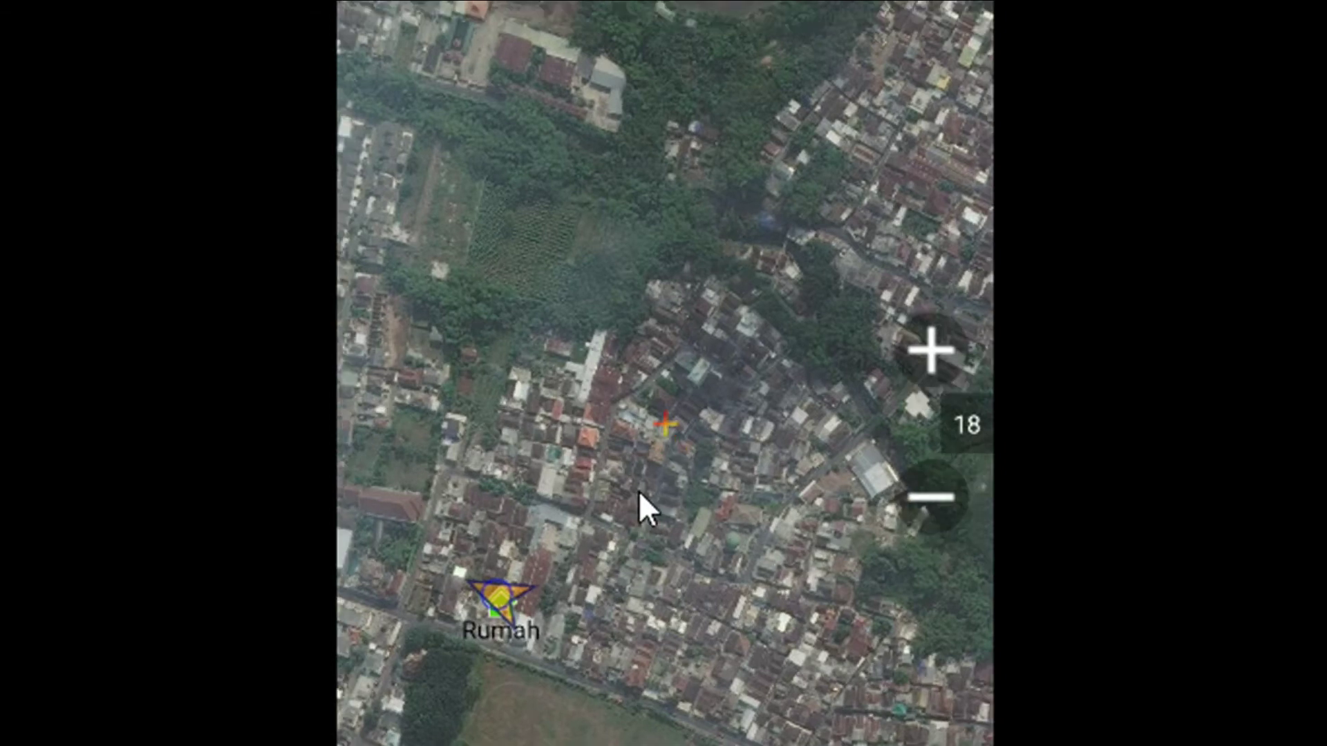
left_click_drag(640, 503, 593, 563)
mouse_move(682, 331)
left_mouse_down()
mouse_move(695, 290)
mouse_move(695, 317)
left_mouse_up()
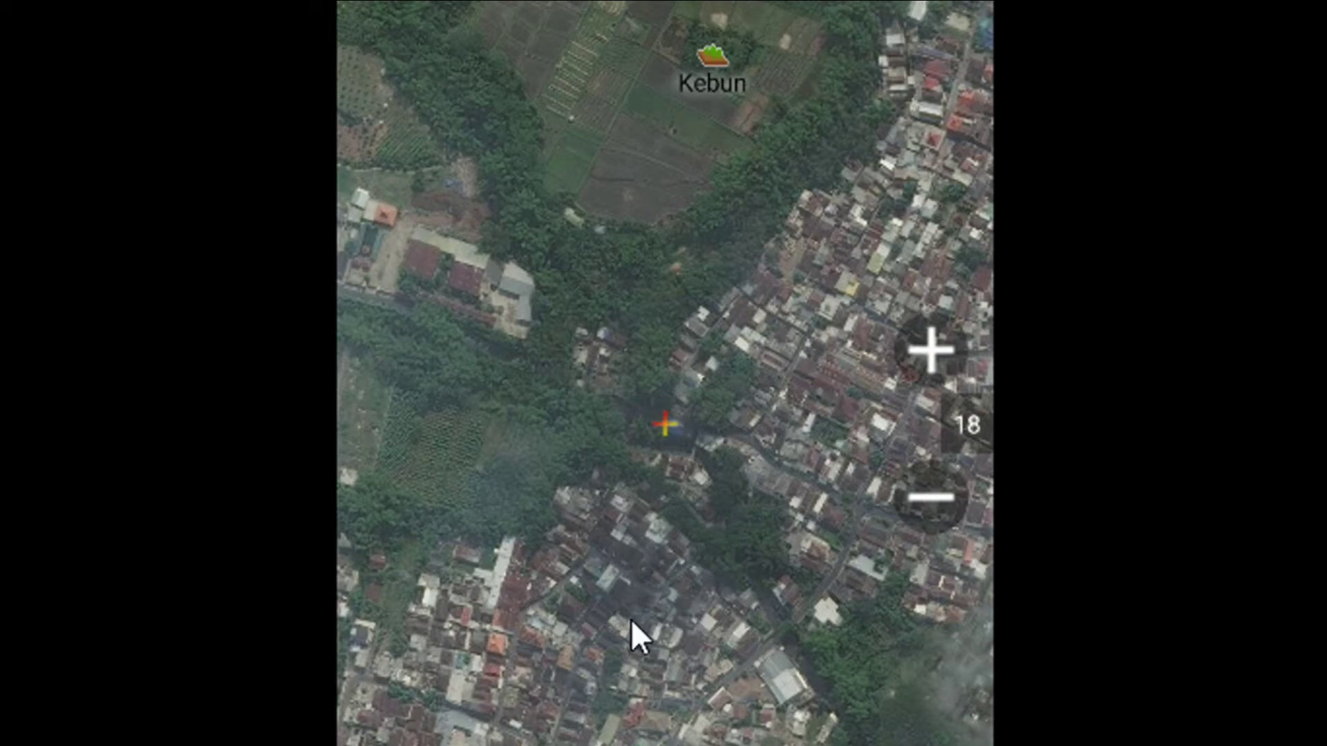
scroll(629, 632, "down", 5)
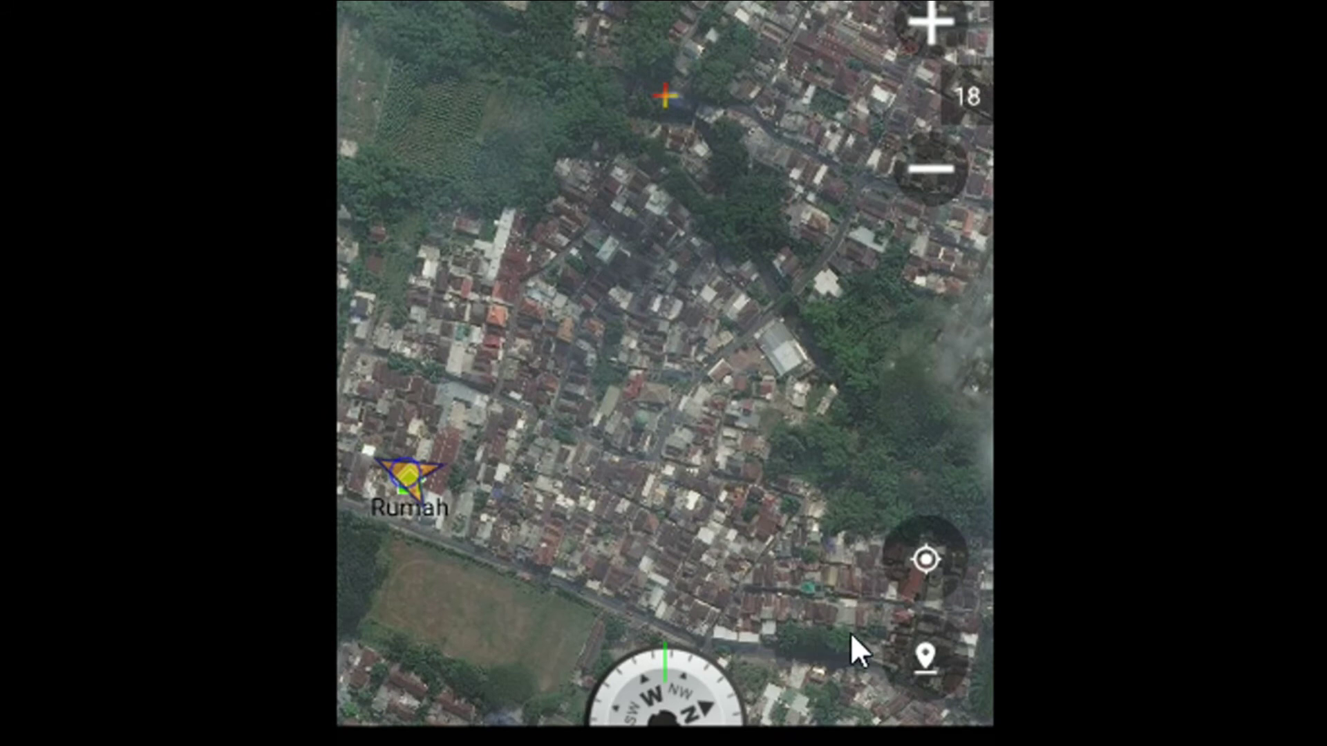
- Mark a waypoint at the map center beside the trees northeast of Rumah and save it under the default name 03:44
scroll(916, 615, "down", 1)
scroll(699, 110, "up", 2)
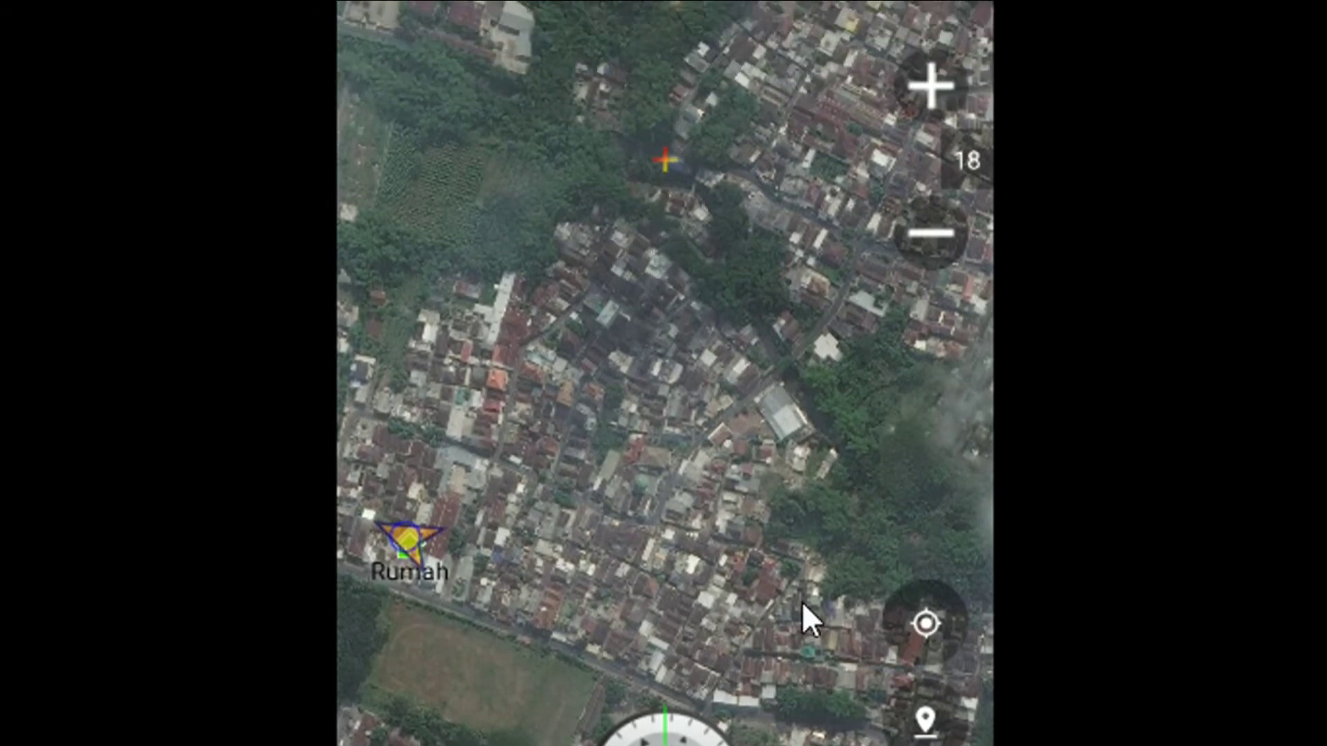
scroll(918, 631, "down", 2)
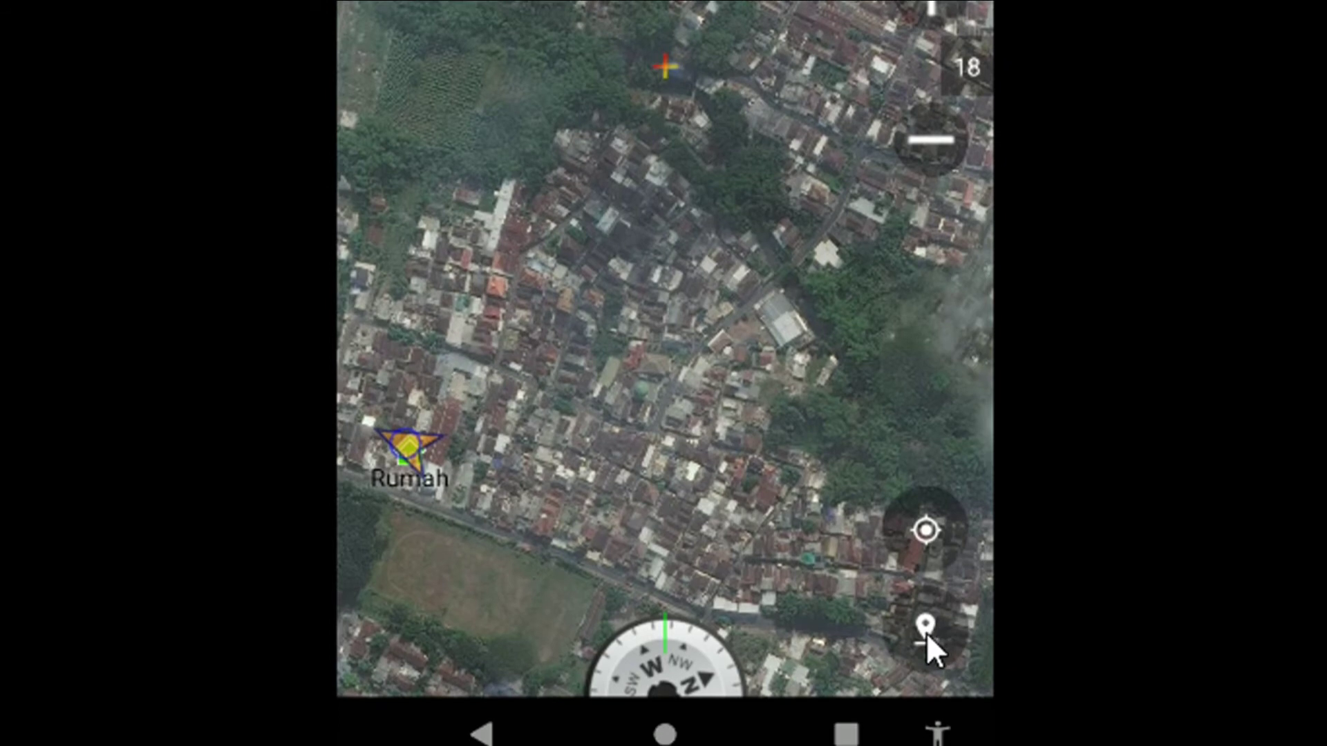
left_click(925, 629)
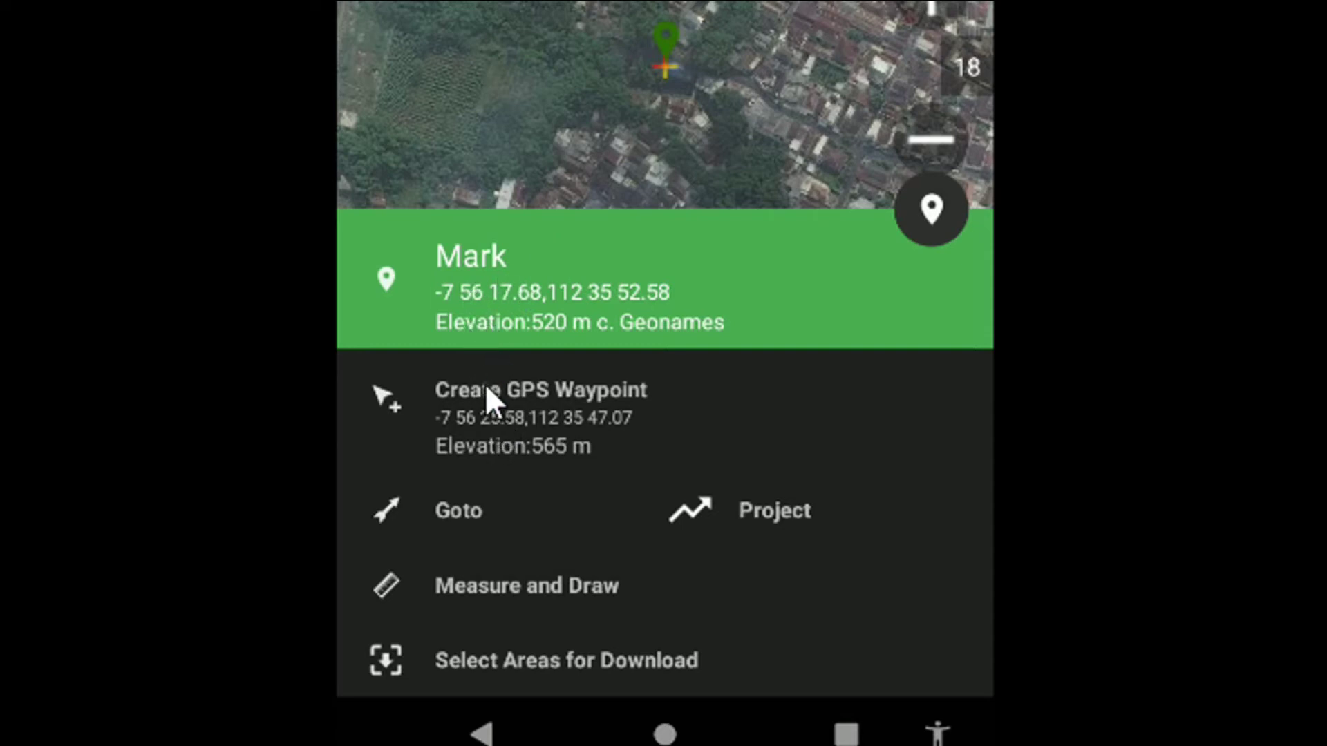
left_click(510, 324)
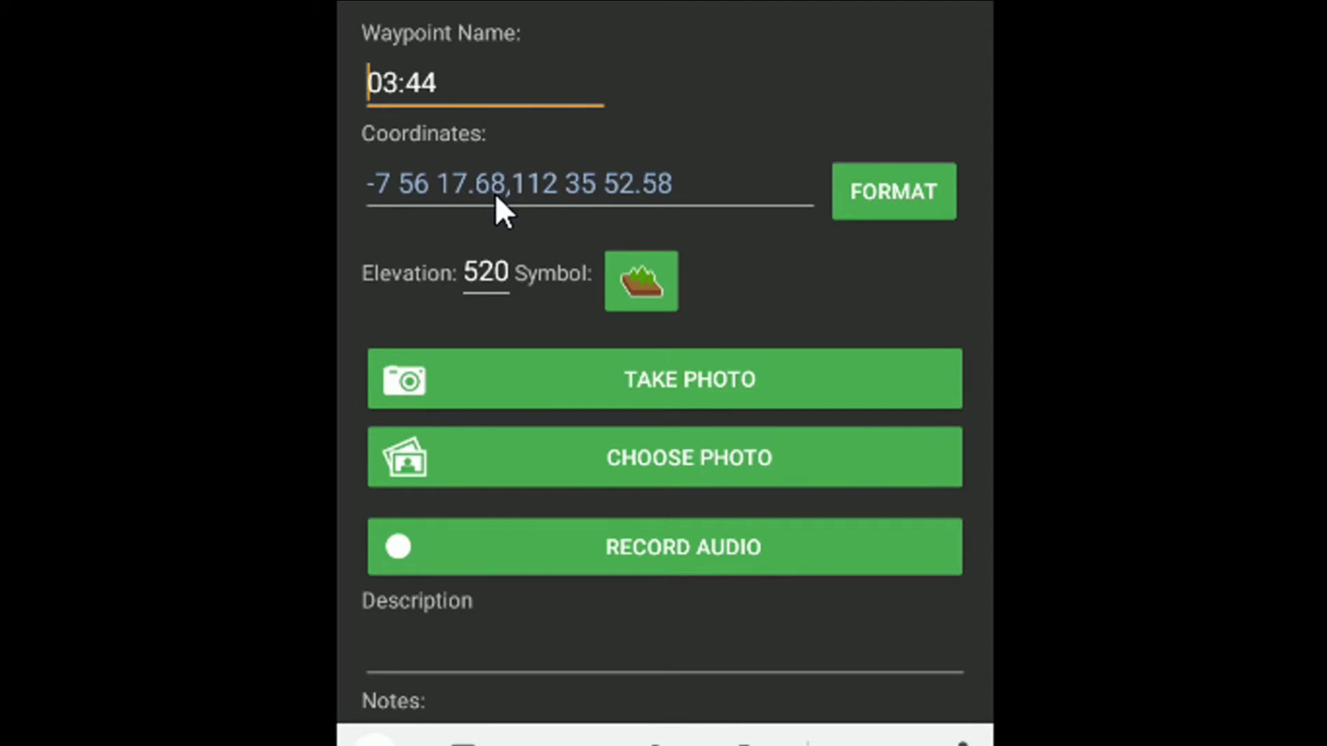
left_click(447, 196)
left_click(425, 183)
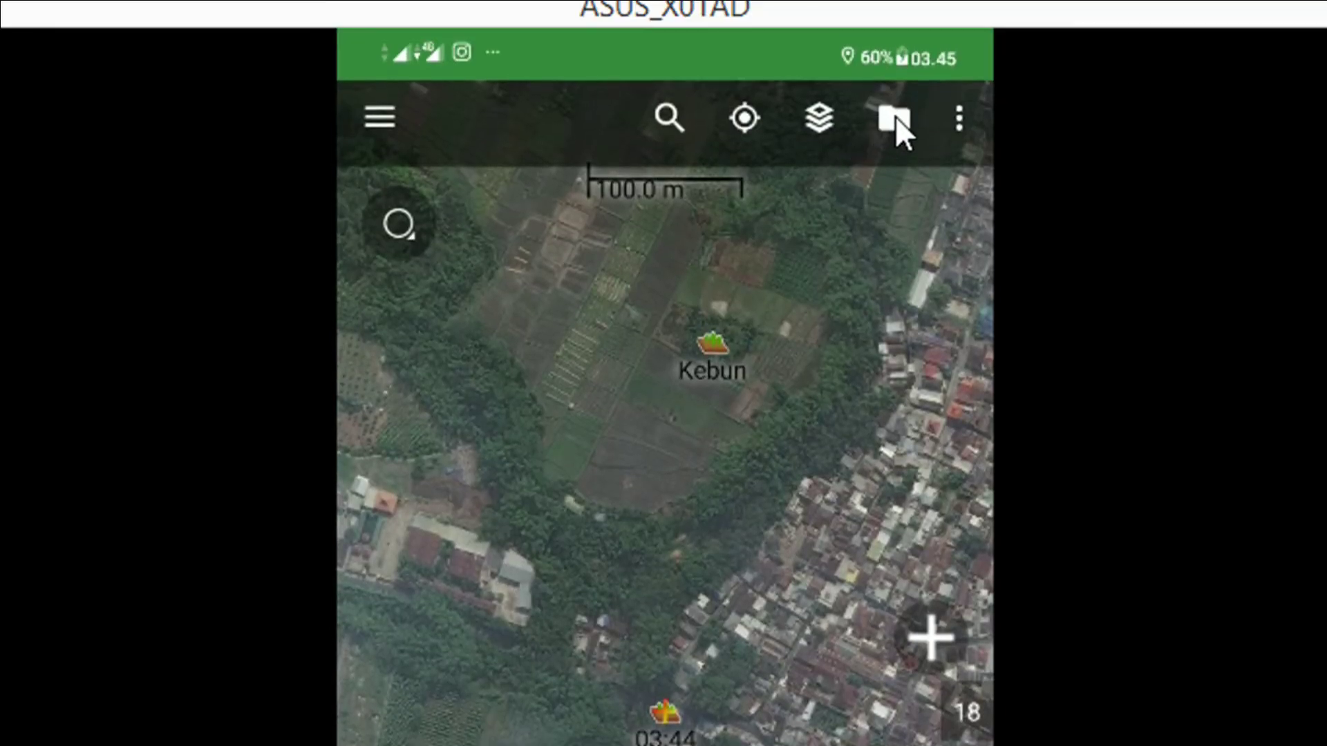
- Open the trip data, dismiss the introductory help and list the waypoints of the default trip database
left_click(897, 120)
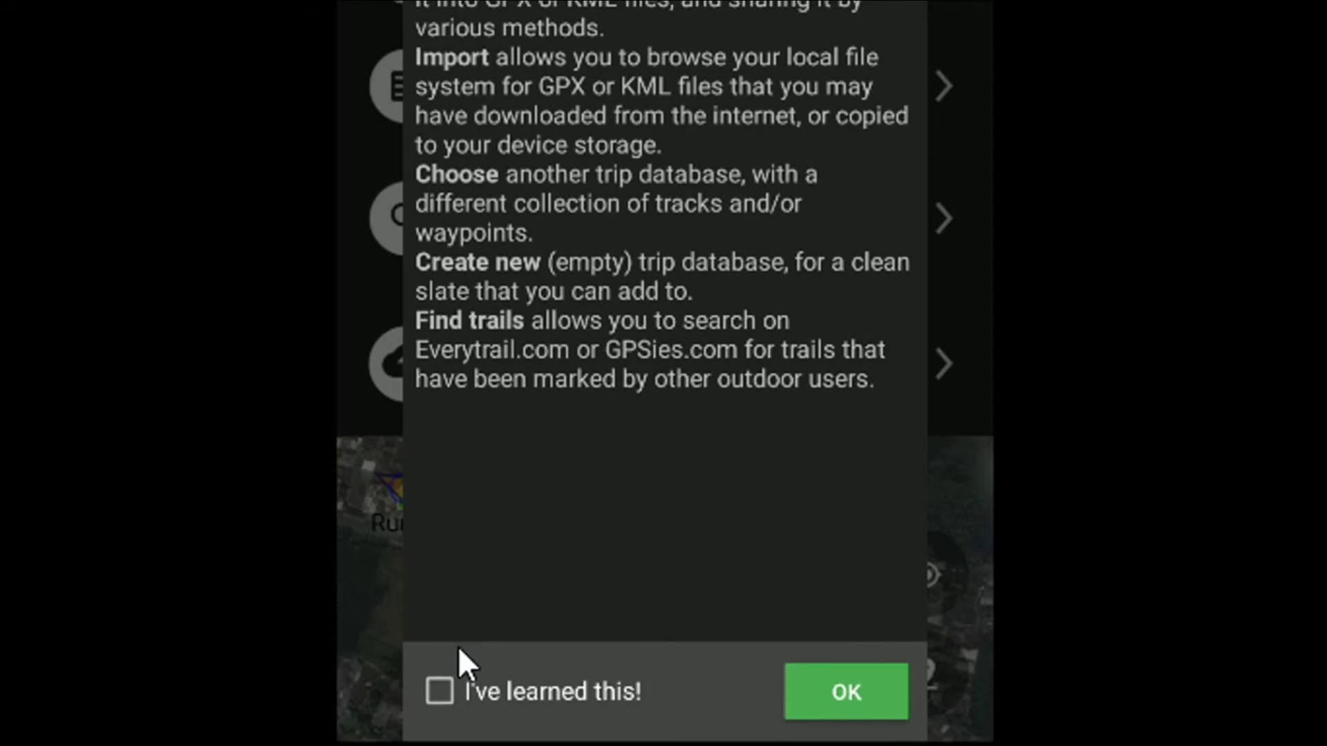
left_click(470, 608)
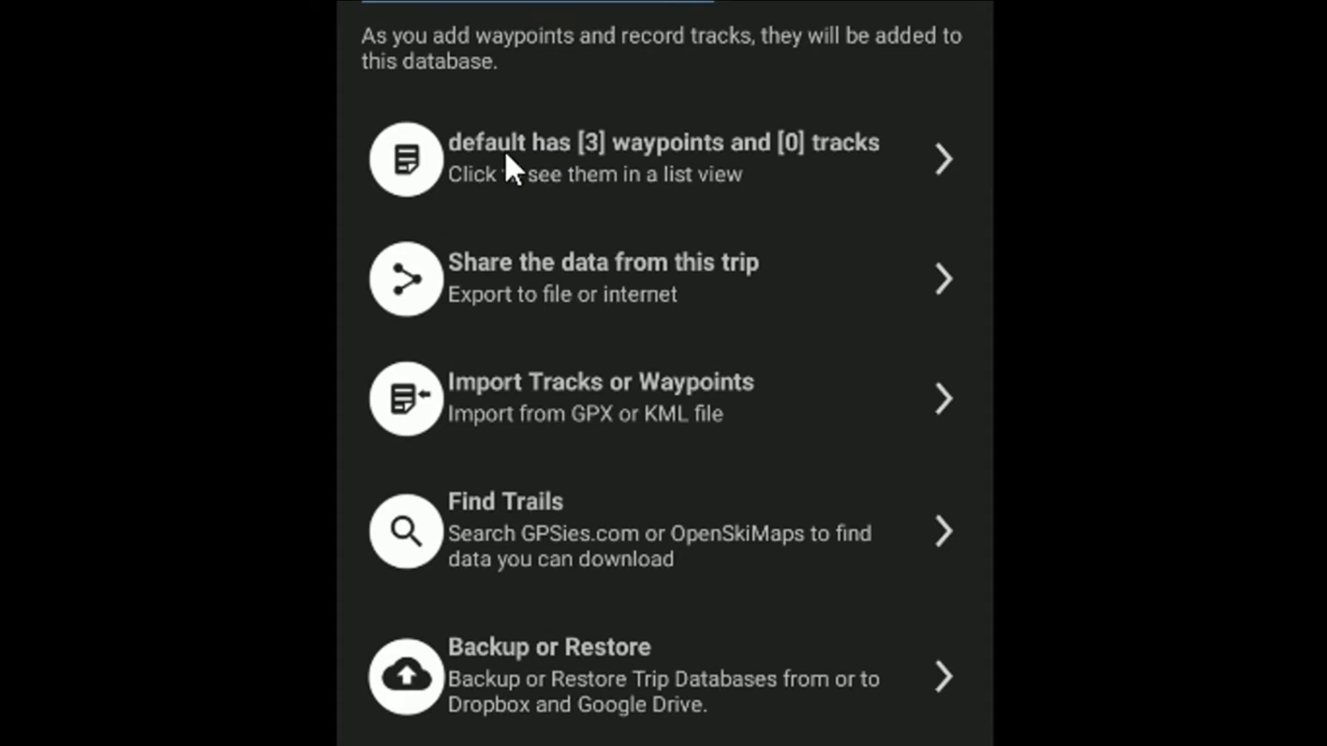
left_click(747, 154)
key("Escape")
scroll(605, 215, "down", 6)
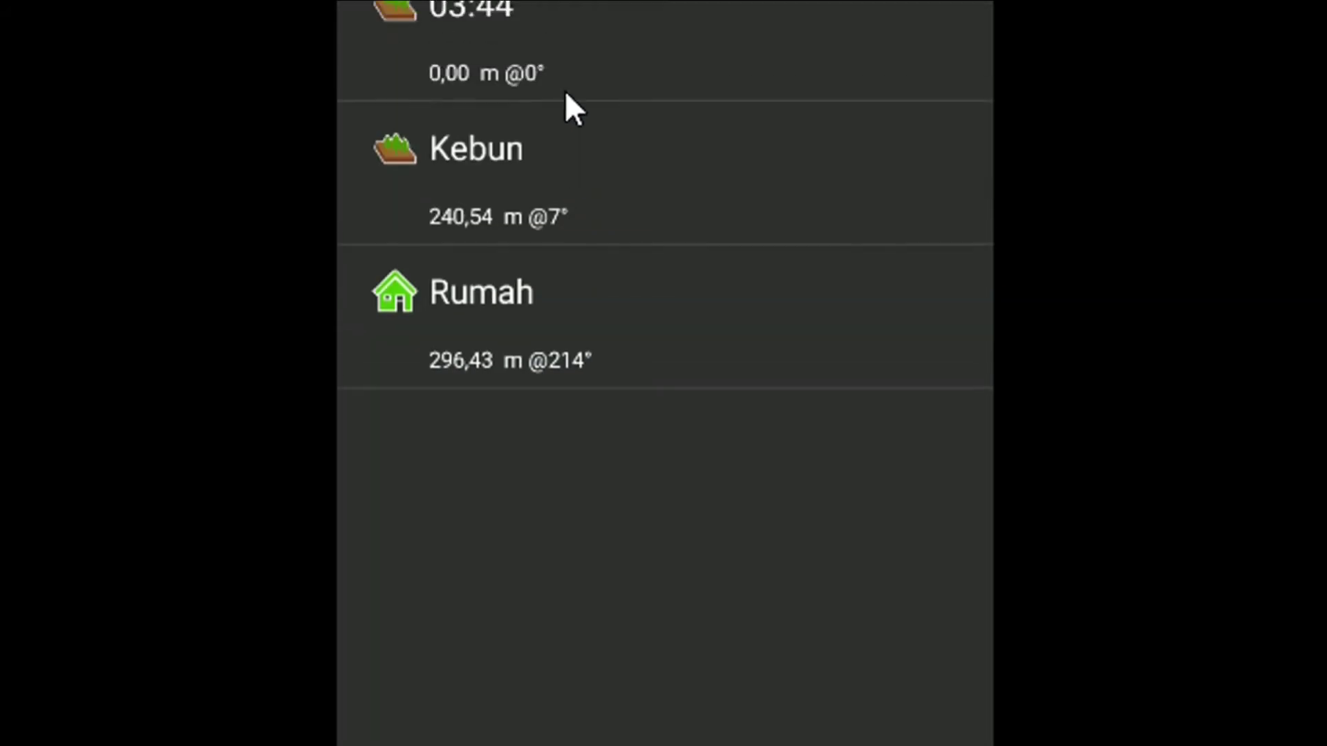
scroll(572, 114, "up", 3)
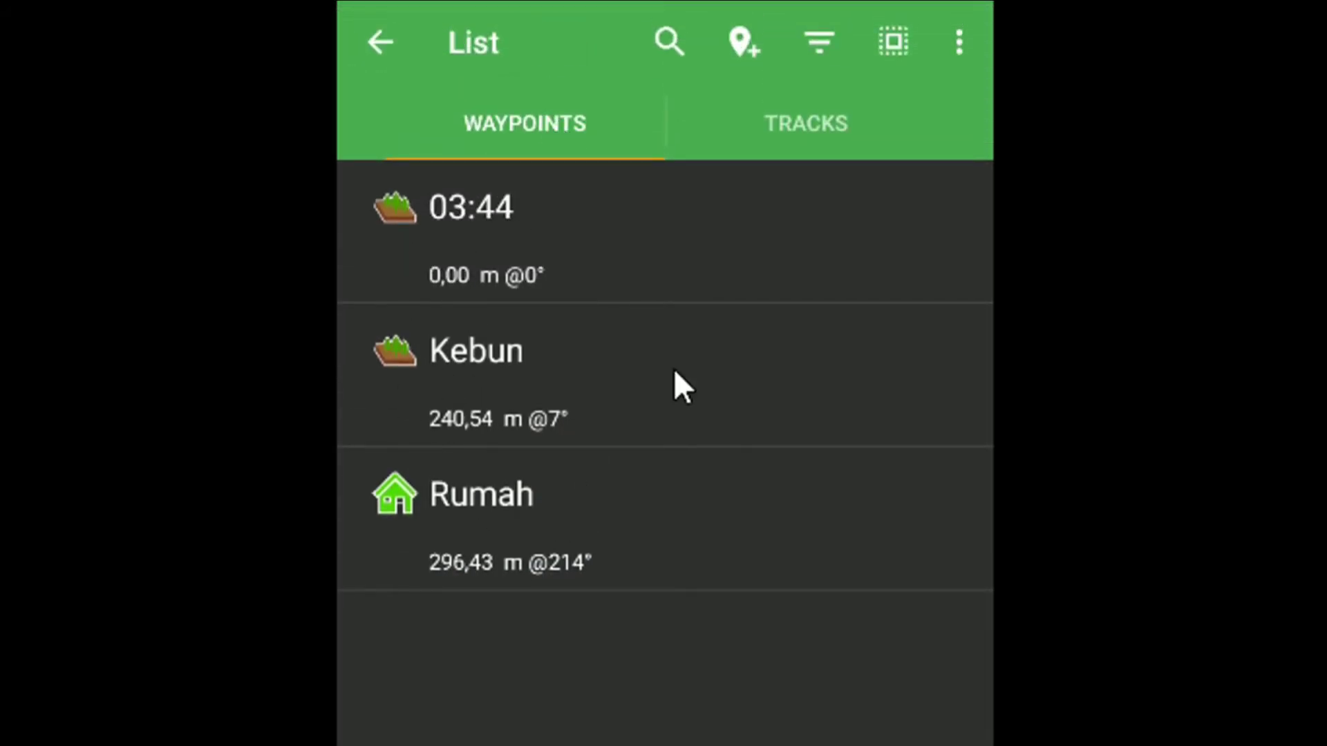
scroll(489, 446, "down", 1)
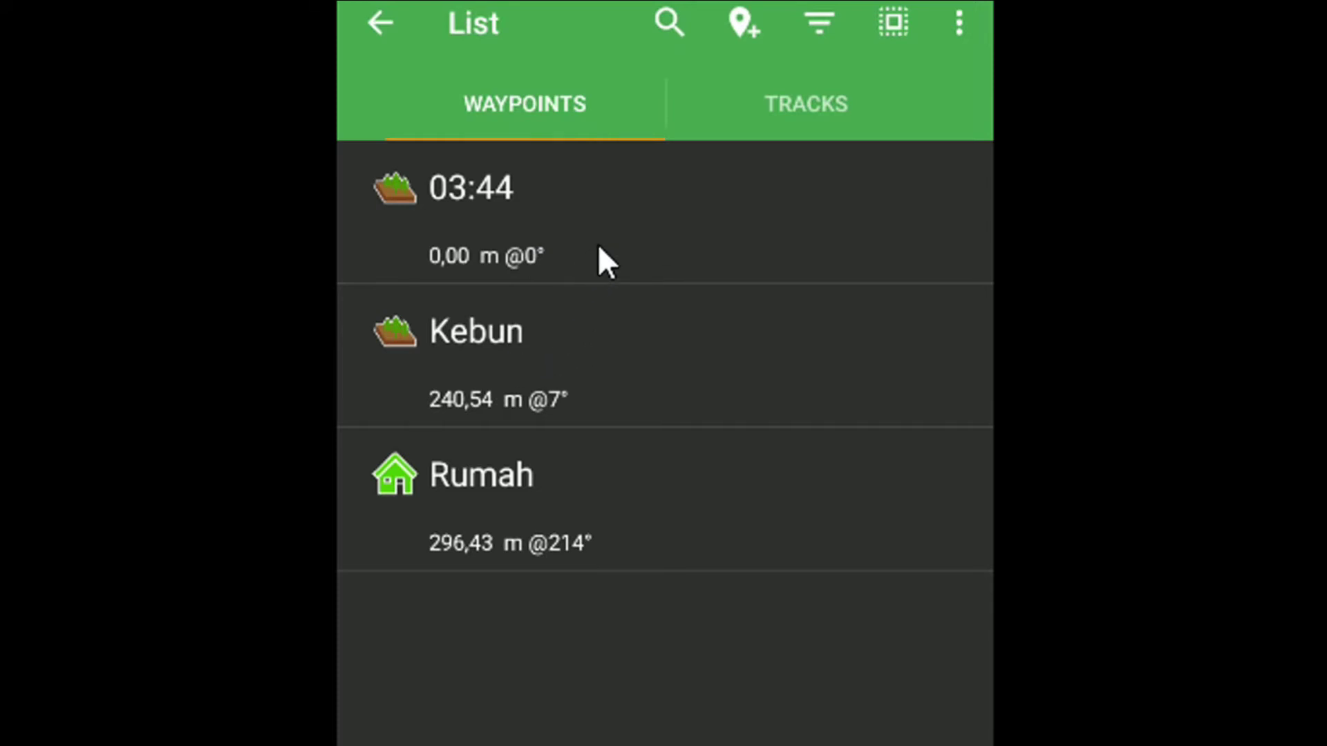
- Rename the Kebun waypoint as Kebun Manggis and save it
left_click(589, 331)
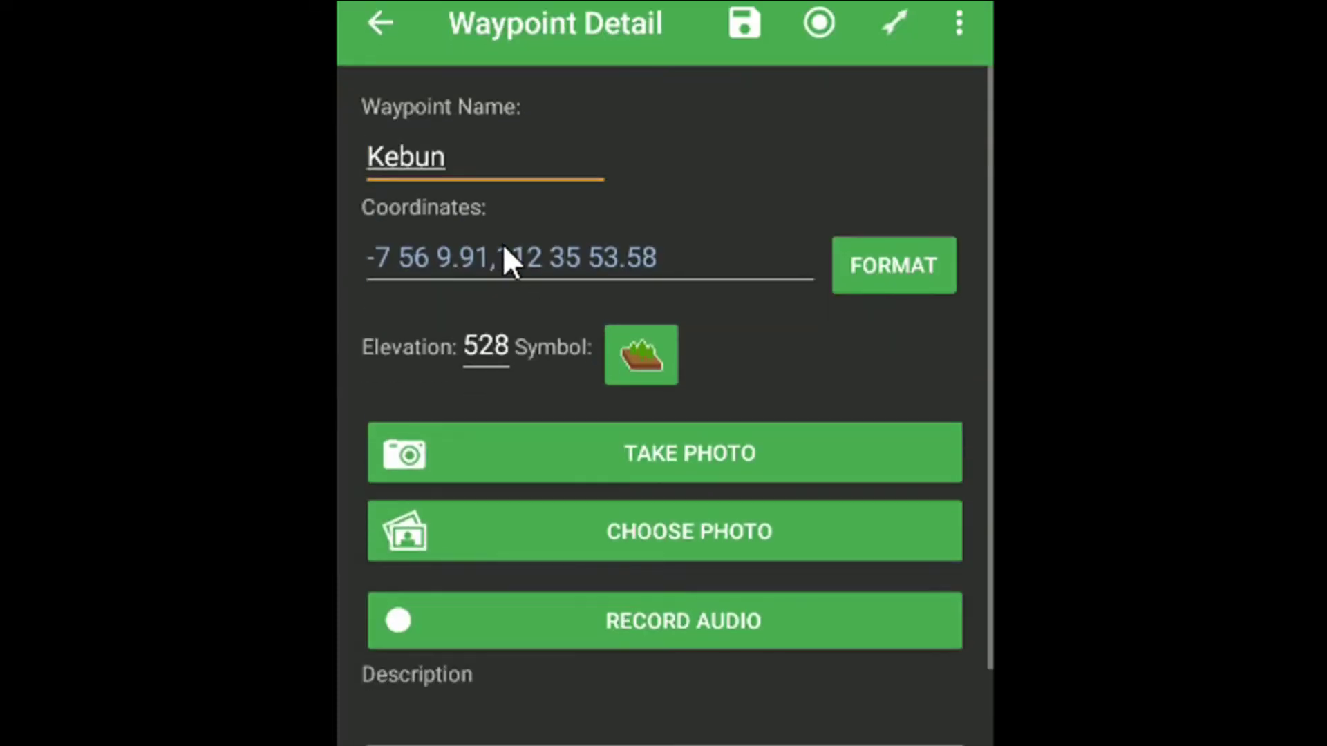
left_click(454, 162)
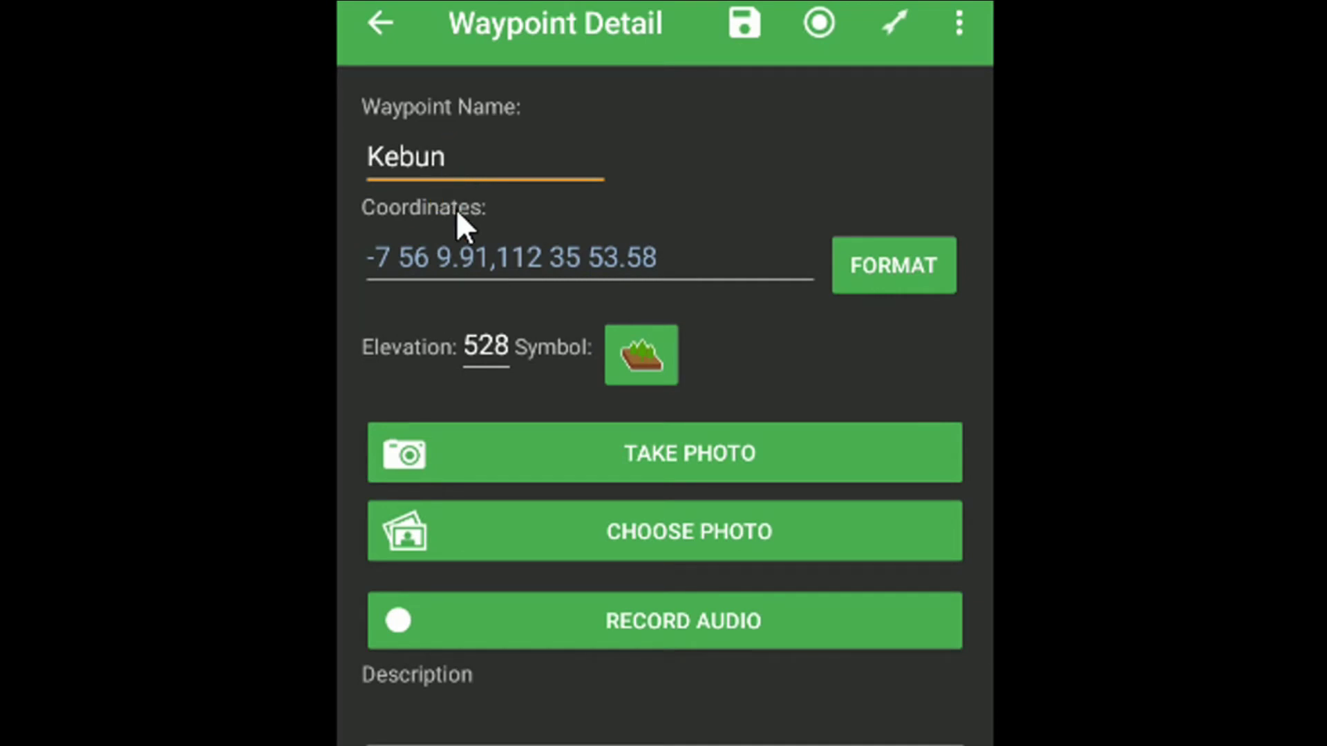
type("Manggis")
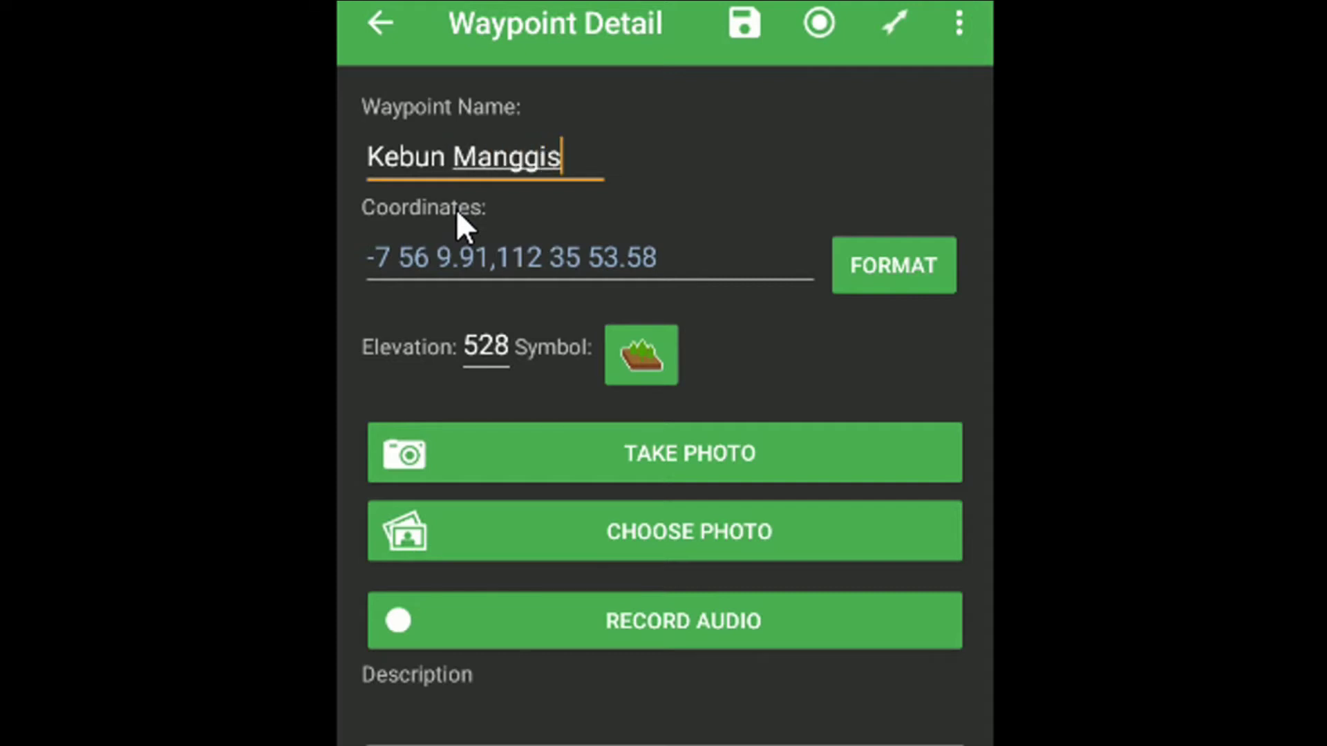
key("Return")
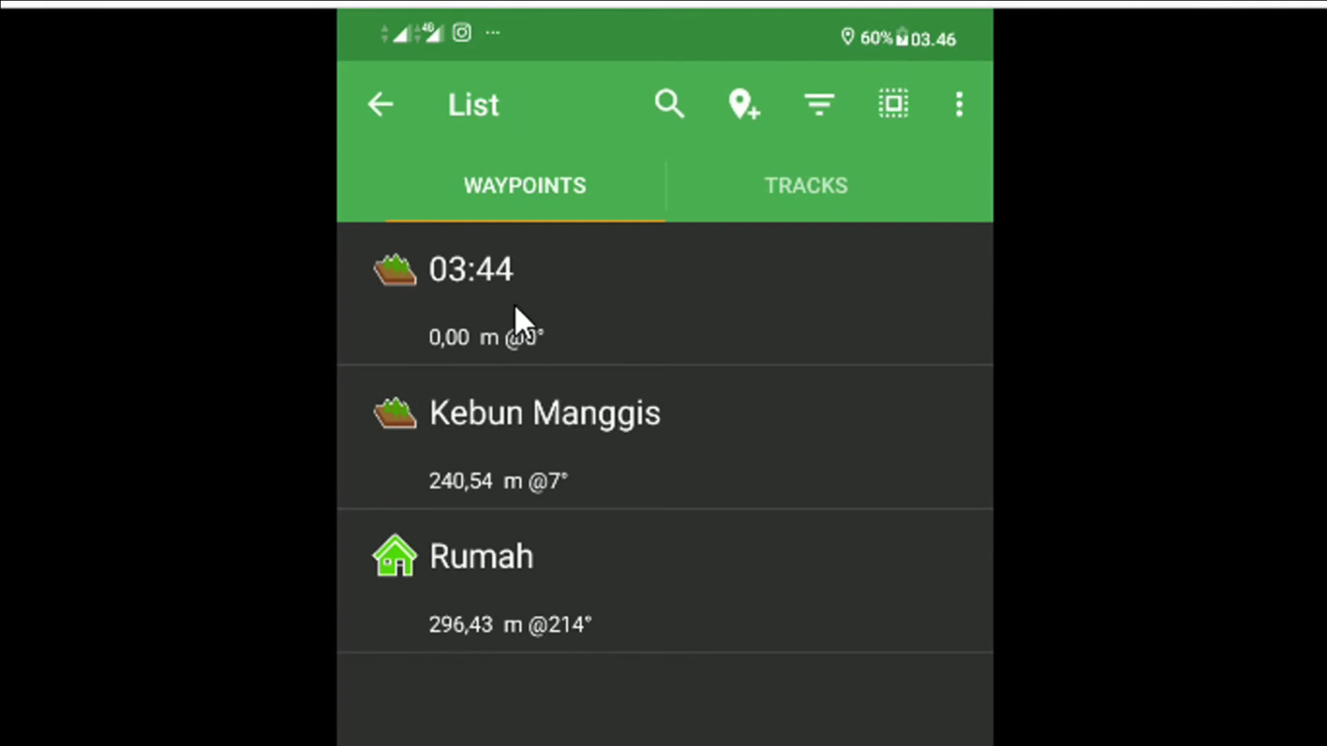
- Delete the 03:44 waypoint from the waypoint list and return to the map
left_click(647, 302)
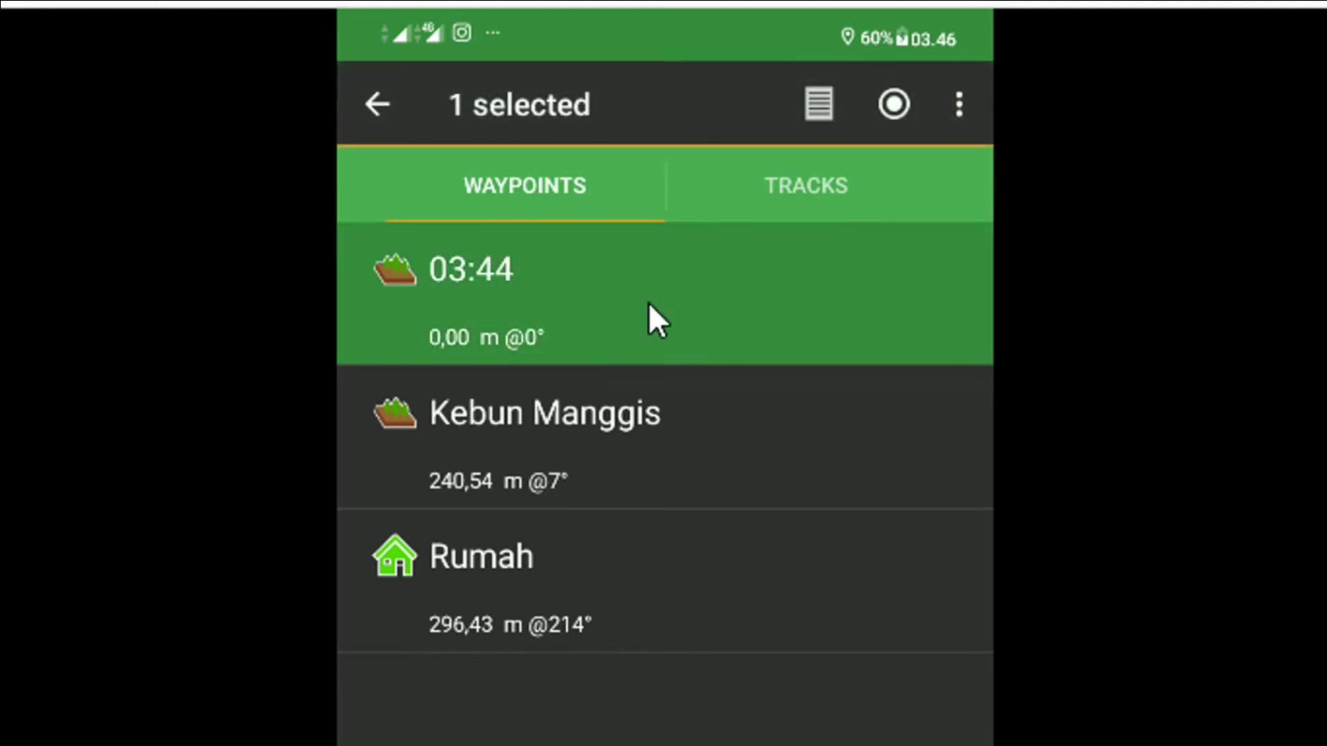
left_click(959, 111)
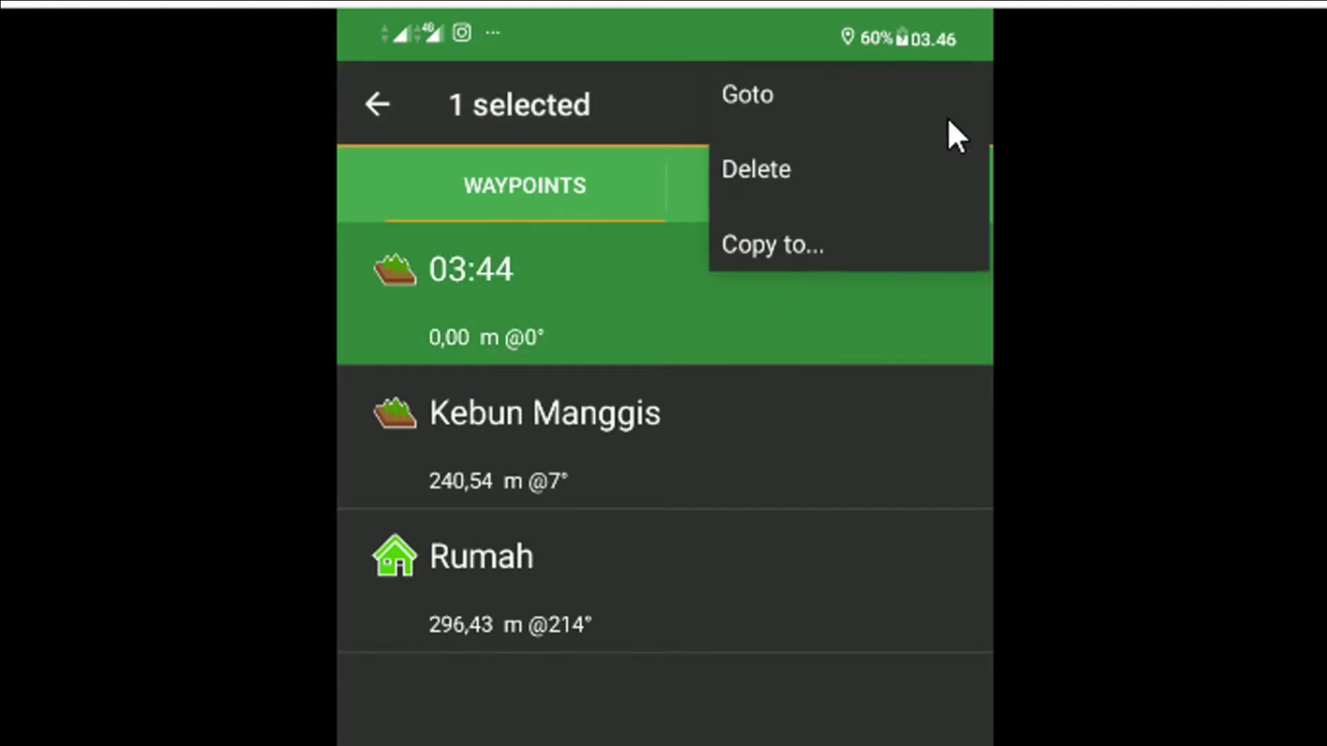
left_click(853, 179)
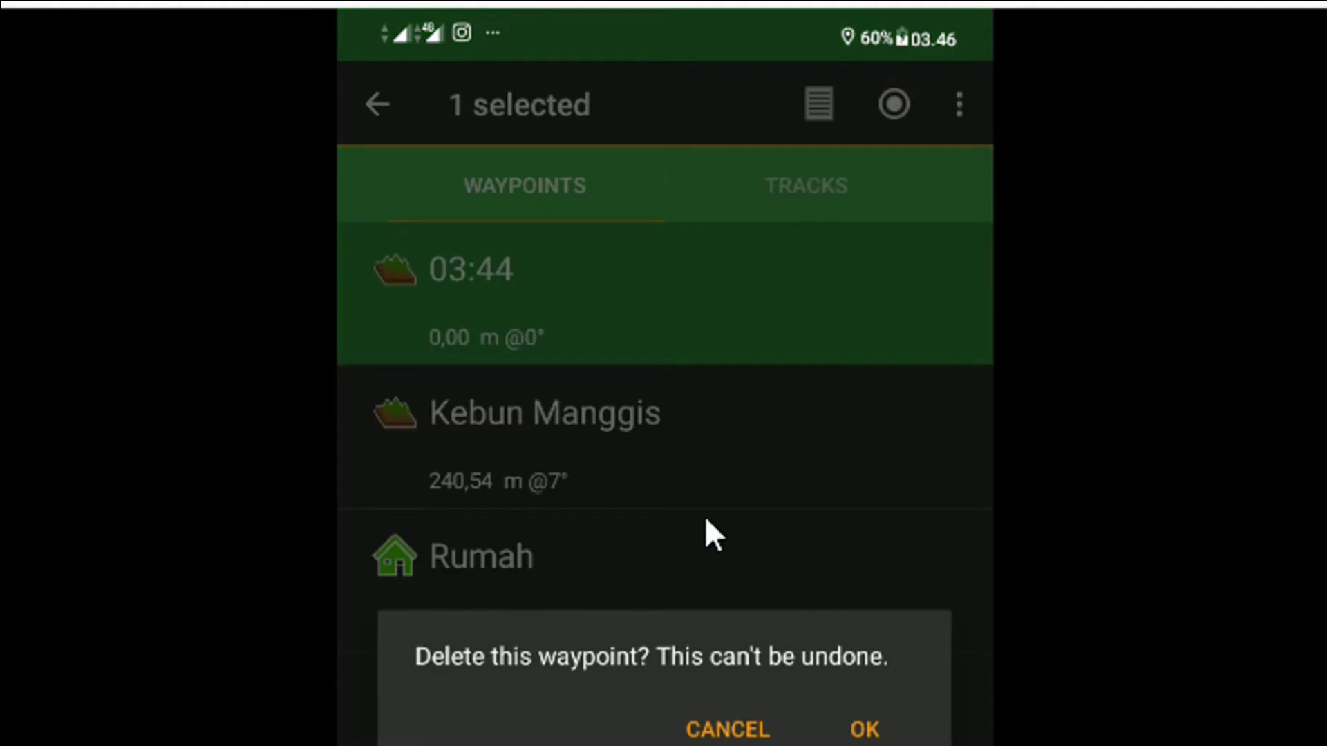
left_click(869, 565)
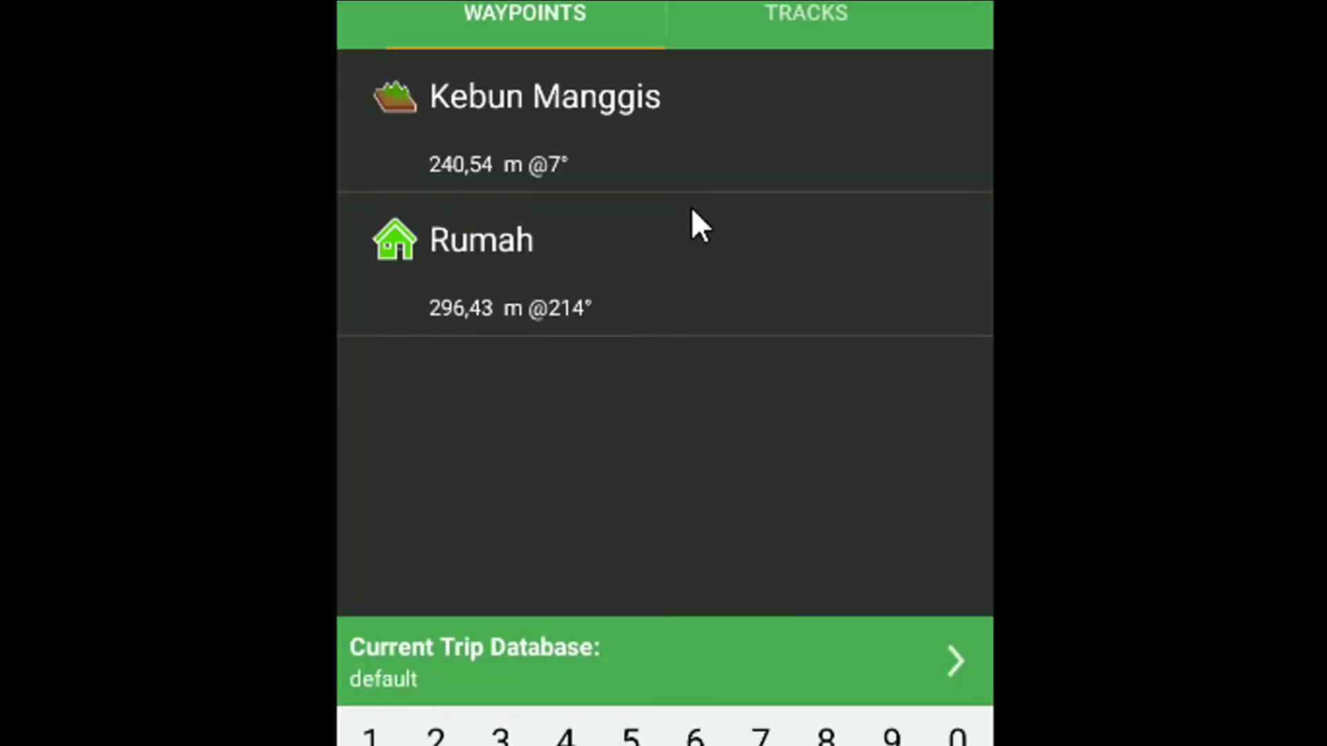
left_click(399, 112)
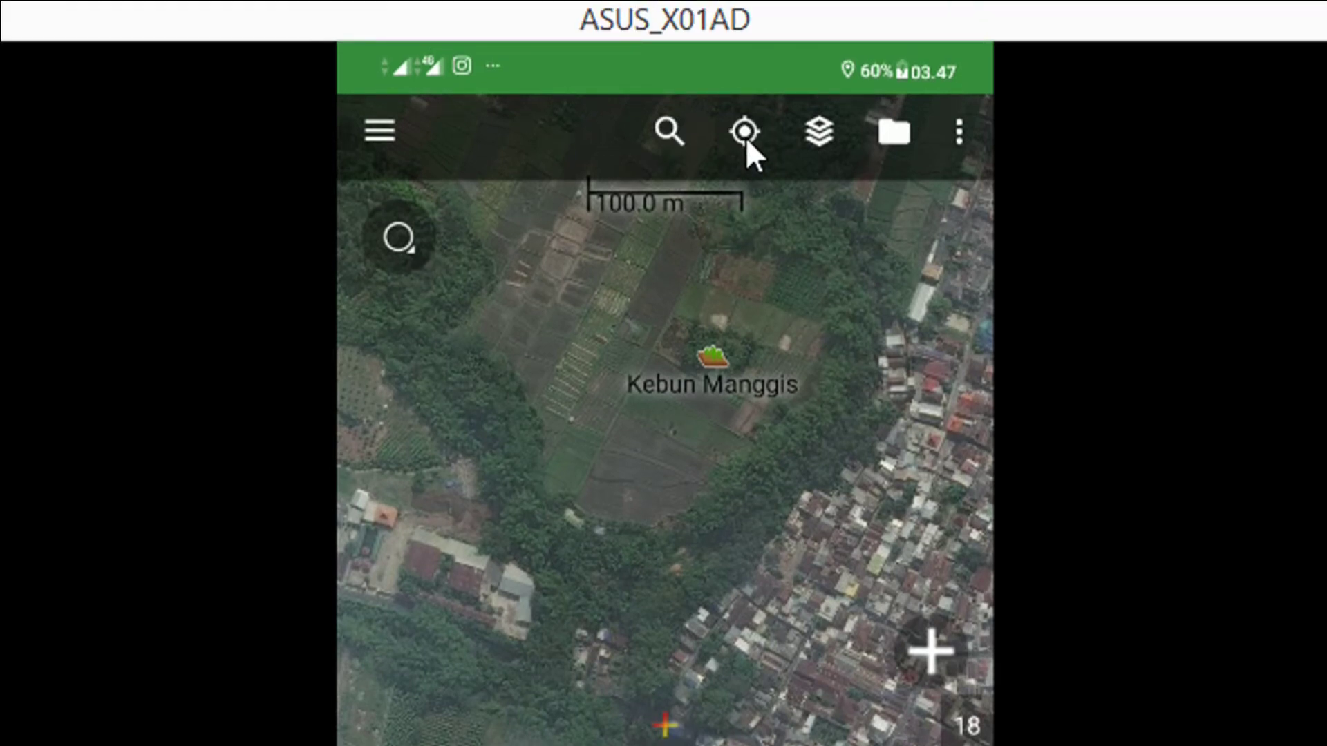
- Examine the satellite positions in the GPS Satellite View and close it
left_click(746, 131)
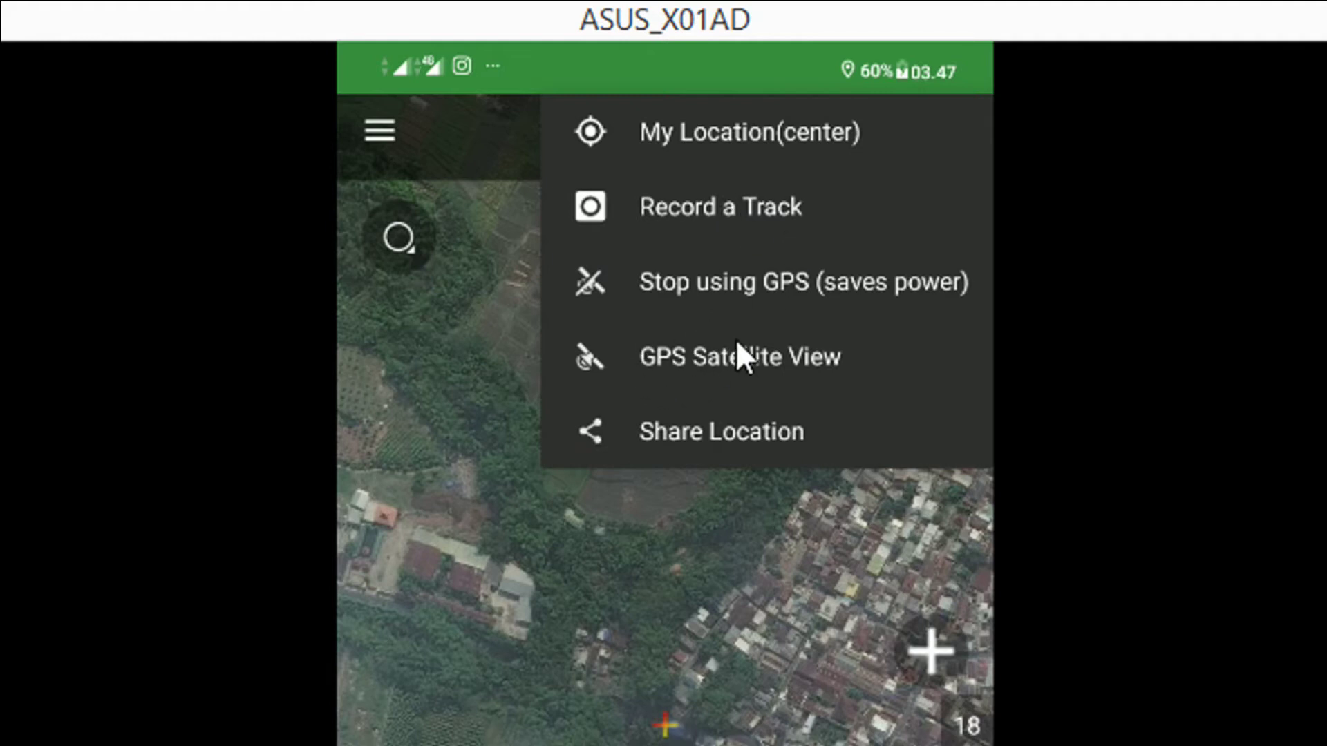
left_click(677, 364)
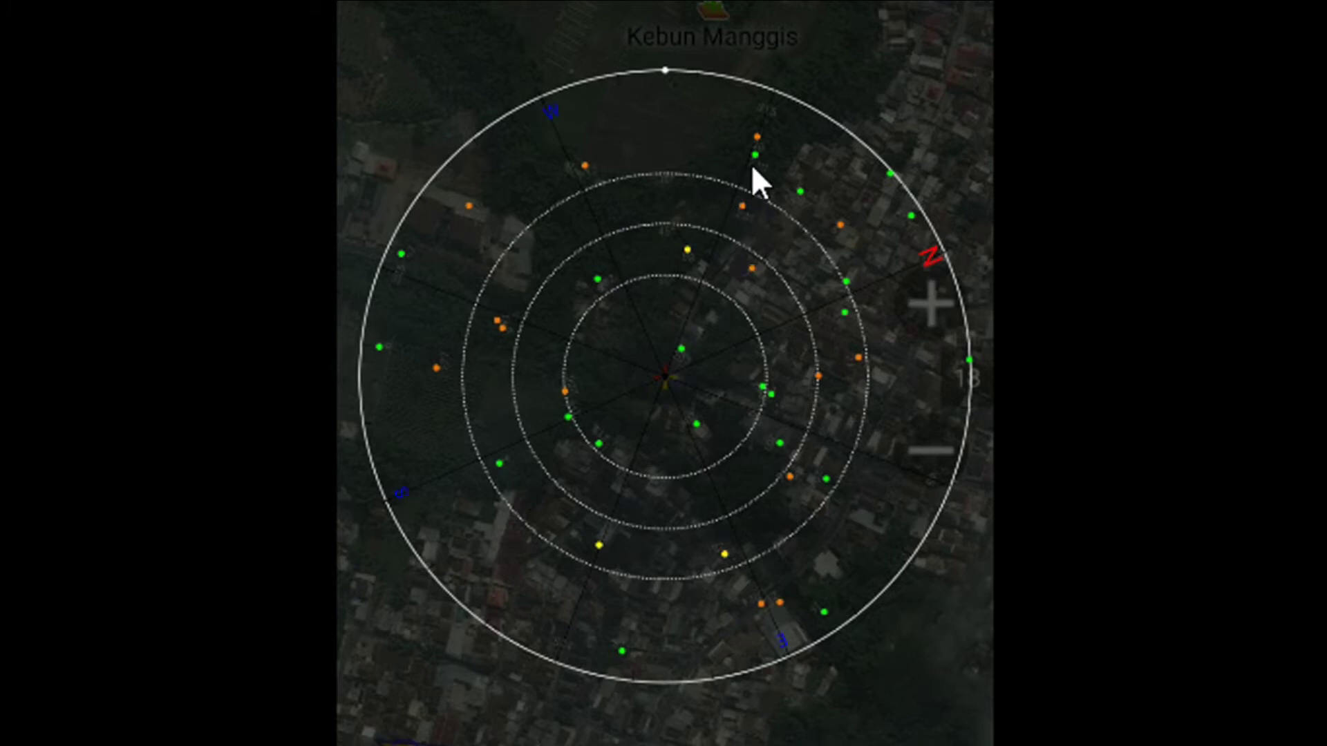
left_click(598, 291)
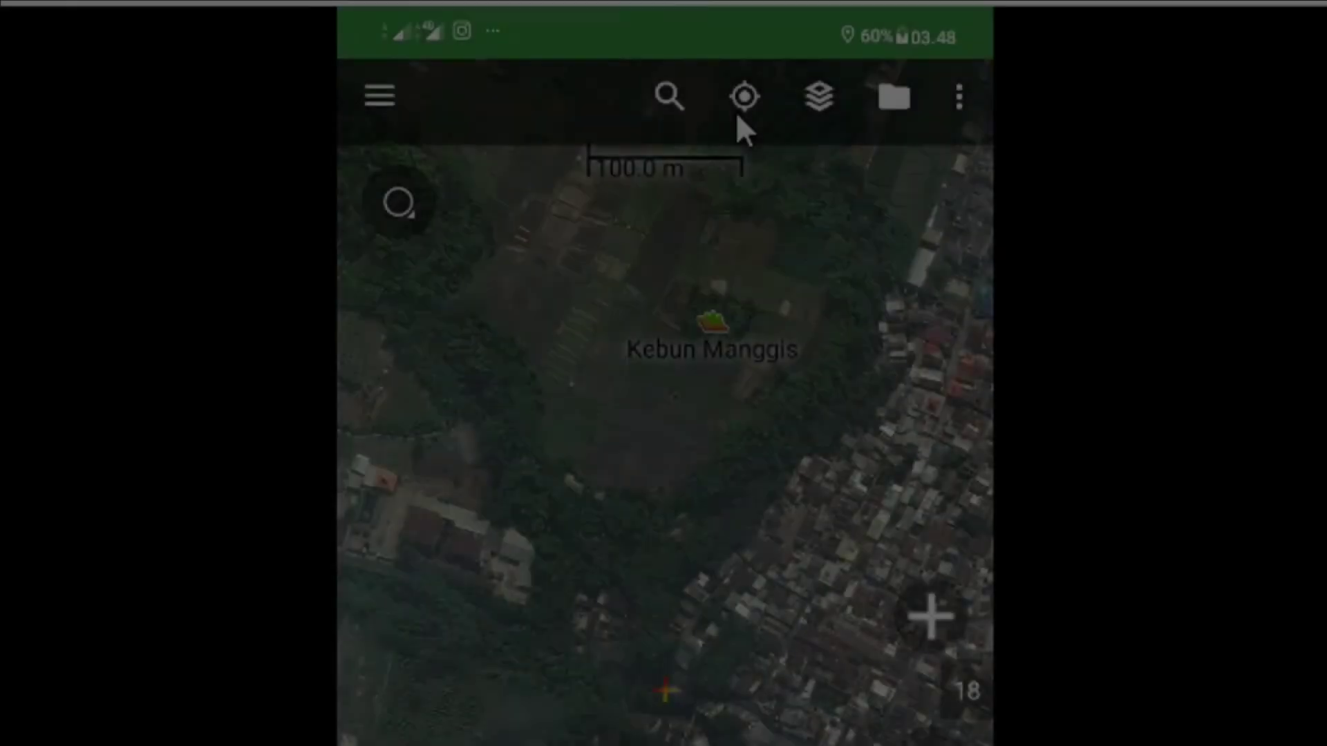
- Stop using GPS, and reactivate it by centering the map on the current location
left_click(736, 113)
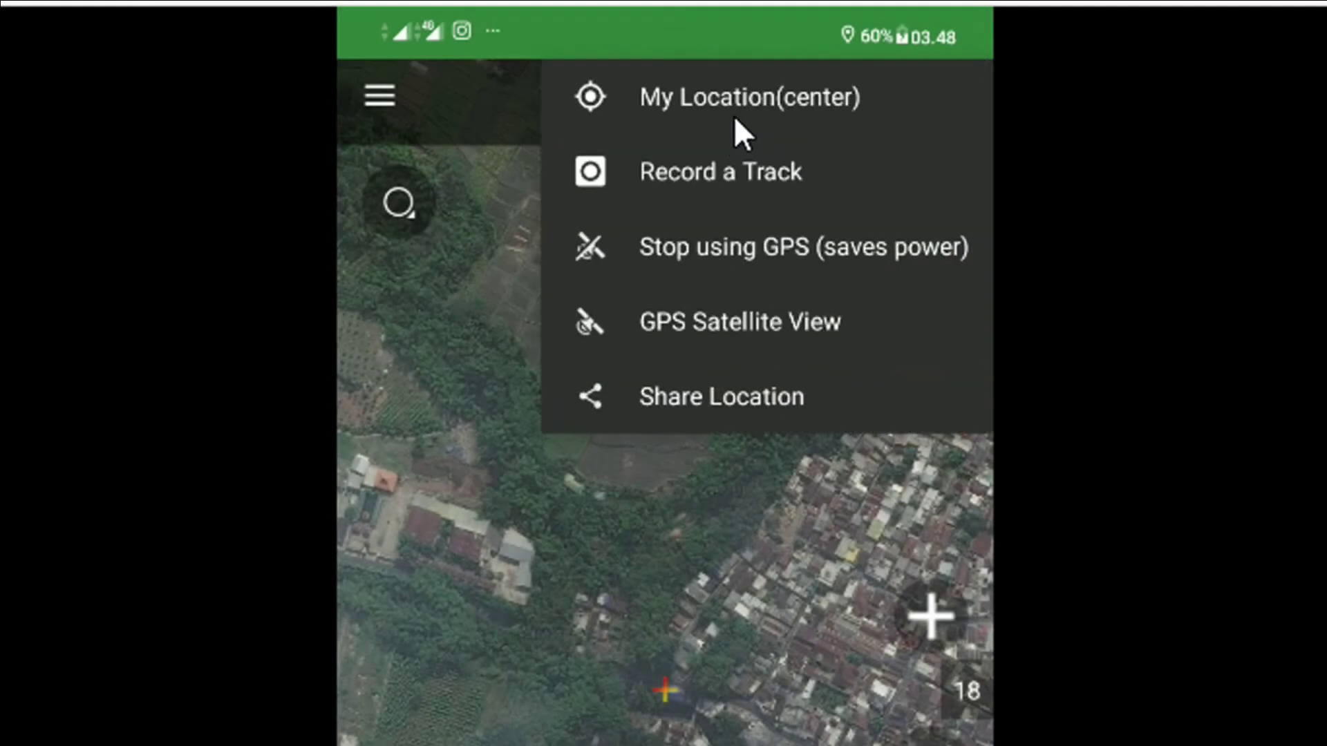
left_click(712, 262)
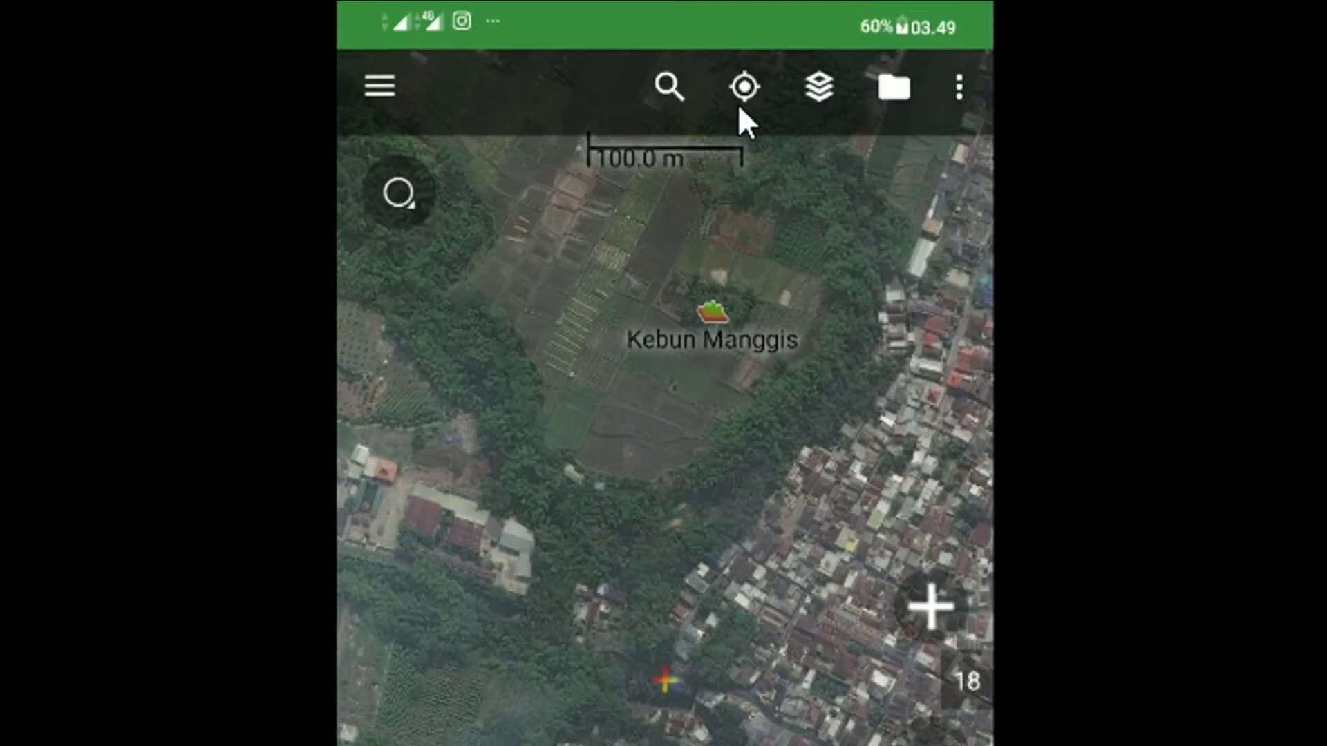
left_click(739, 101)
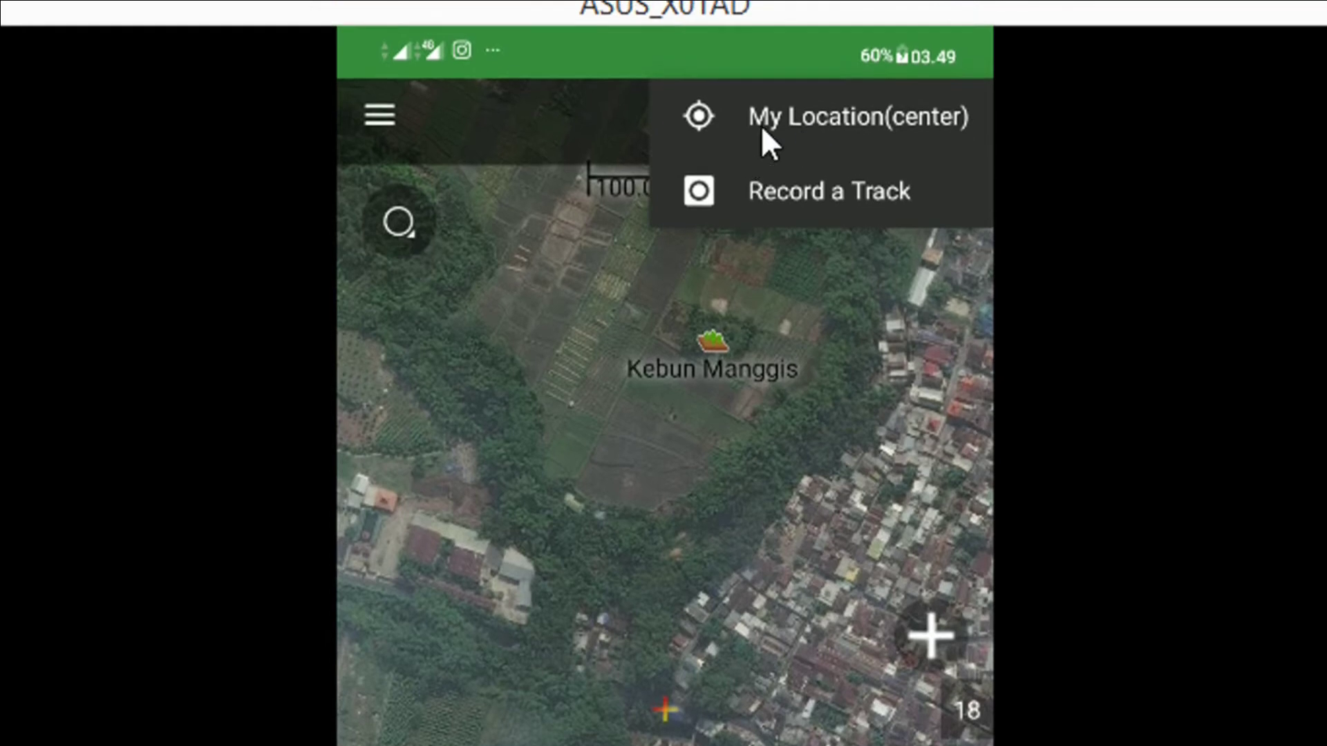
left_click(814, 126)
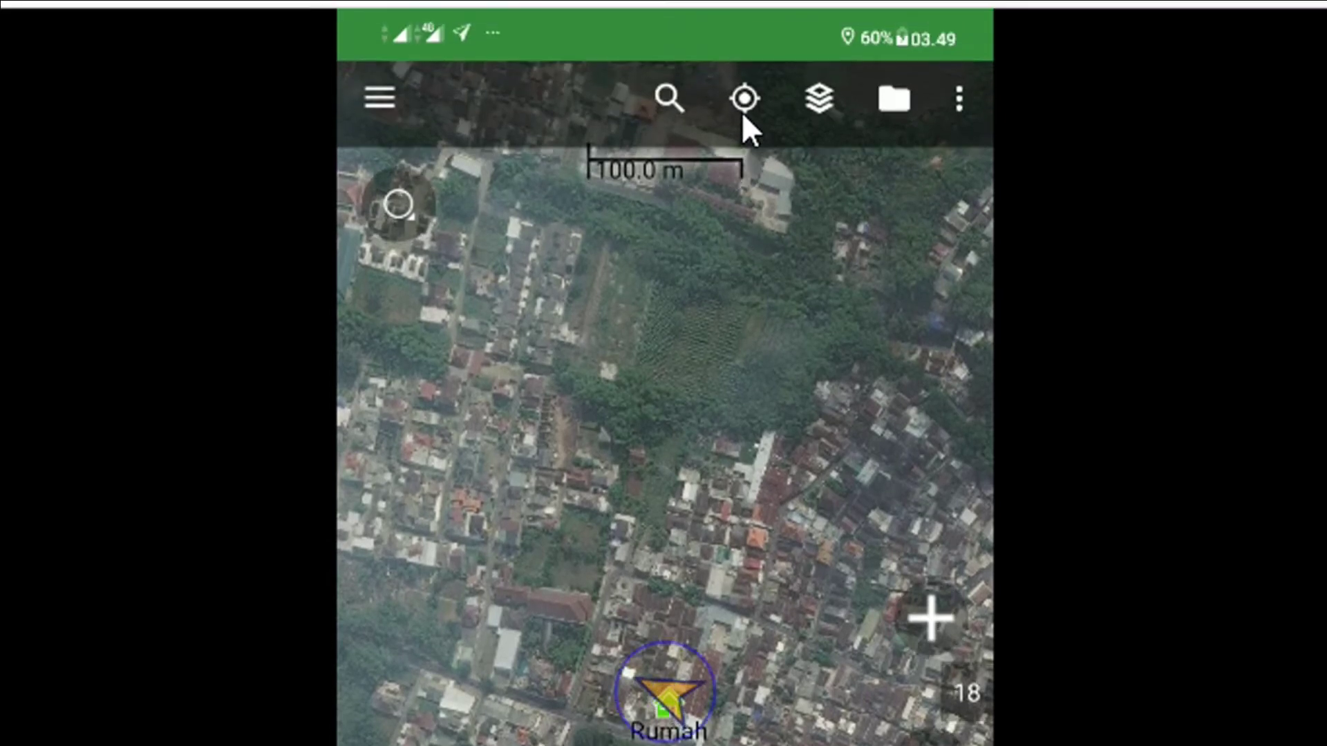
- Start recording a track named "otw lur" in the default trip database
left_click(743, 109)
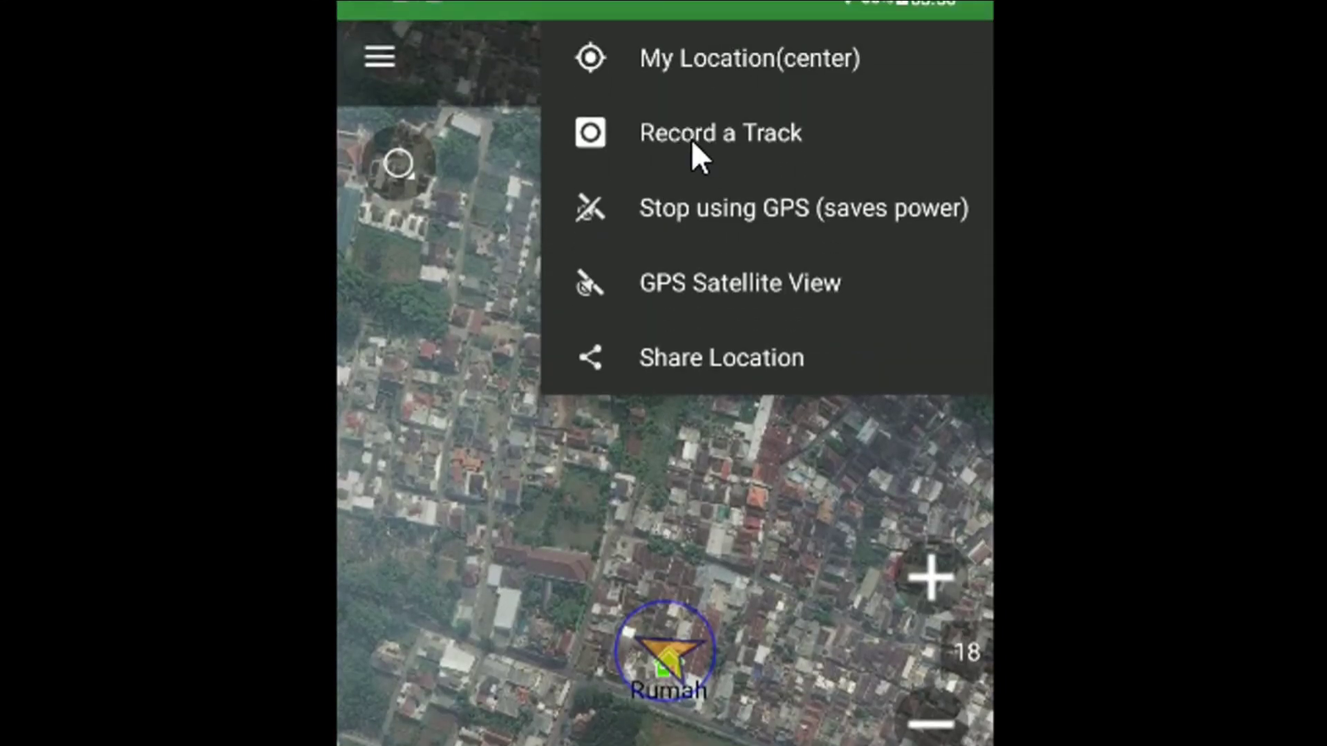
left_click(685, 119)
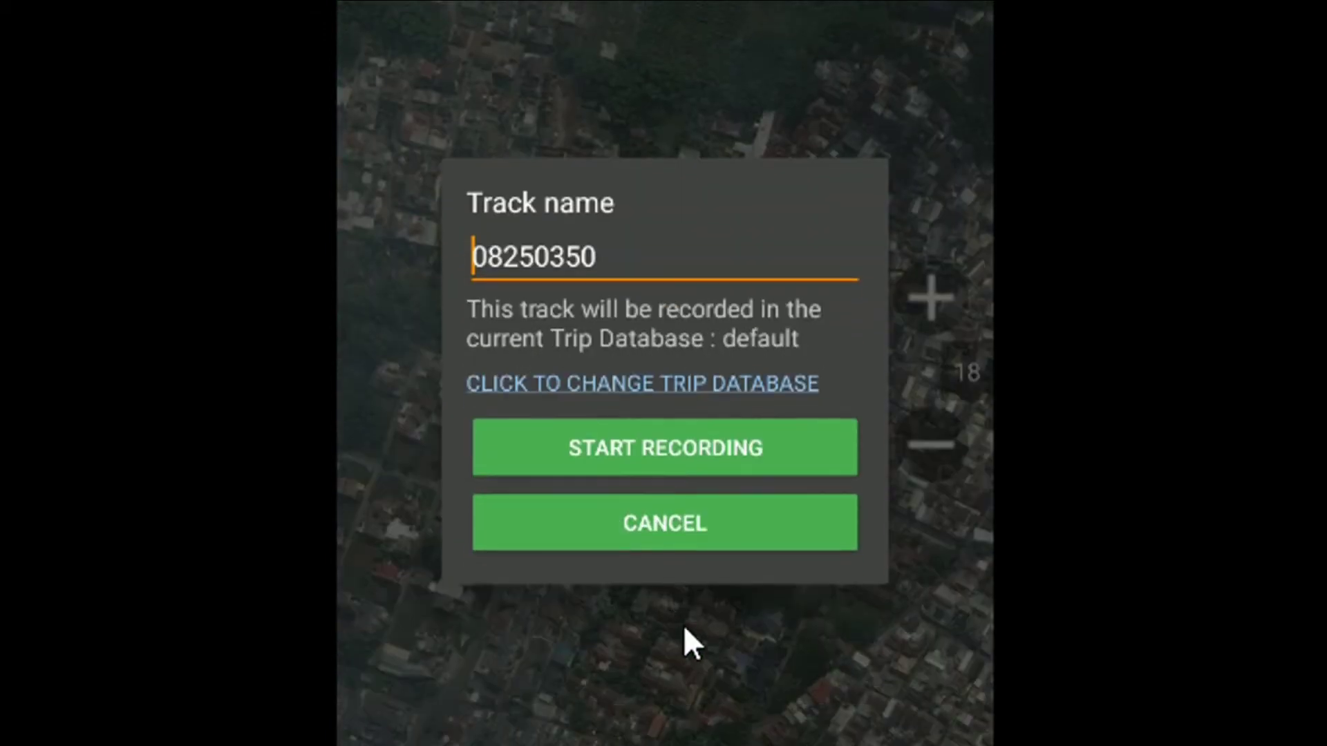
left_click(610, 259)
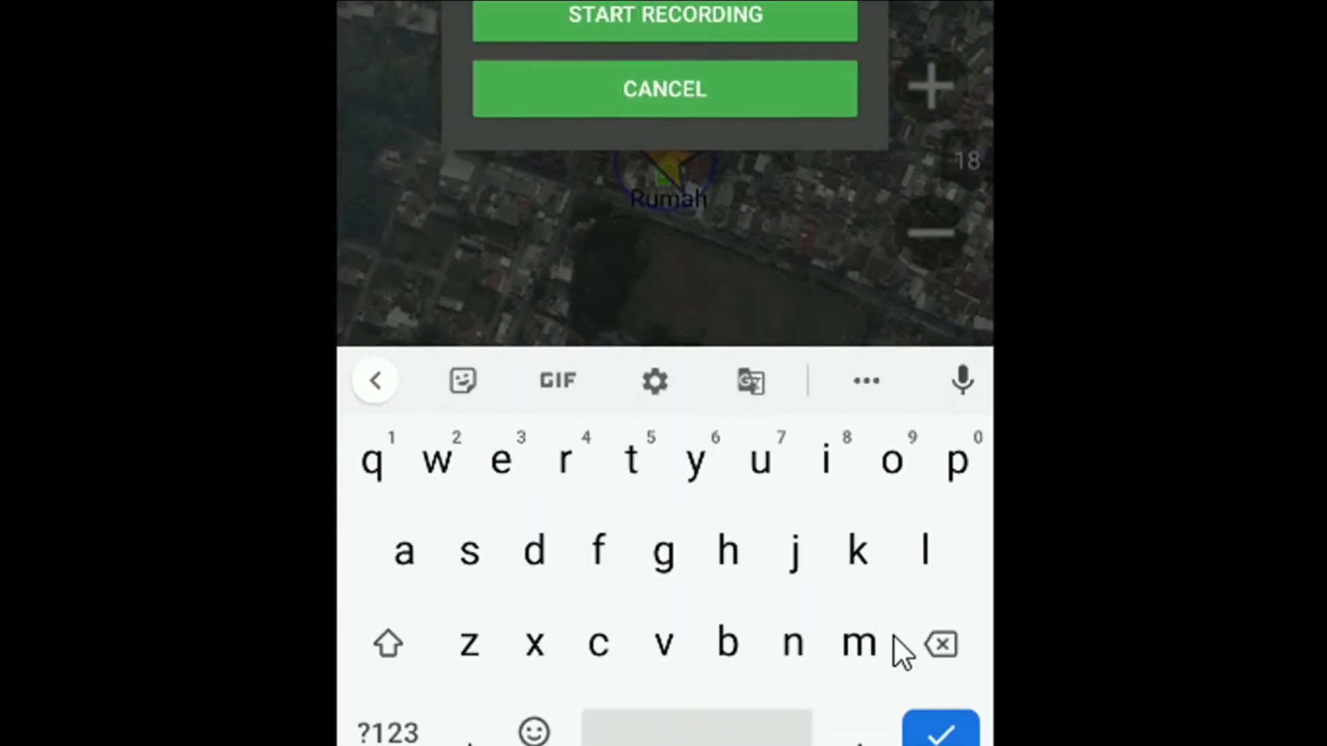
left_click(958, 635)
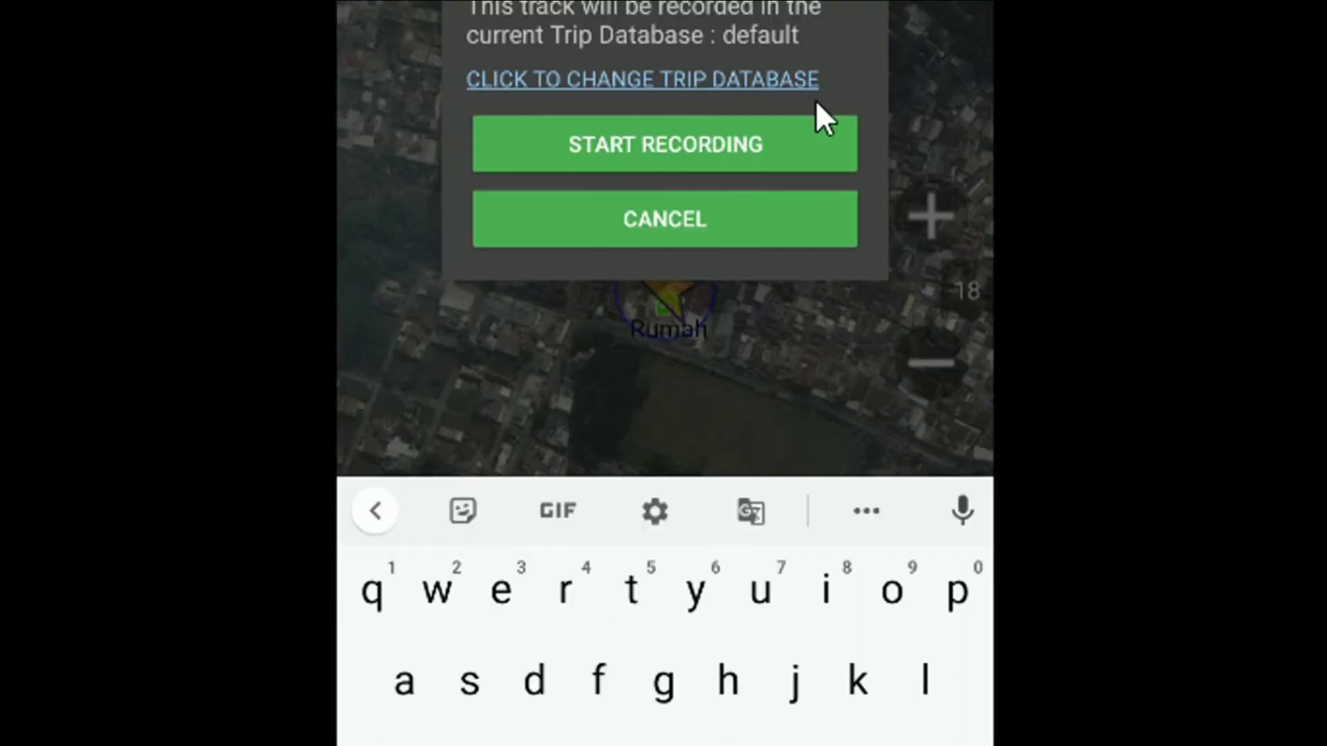
left_click(890, 602)
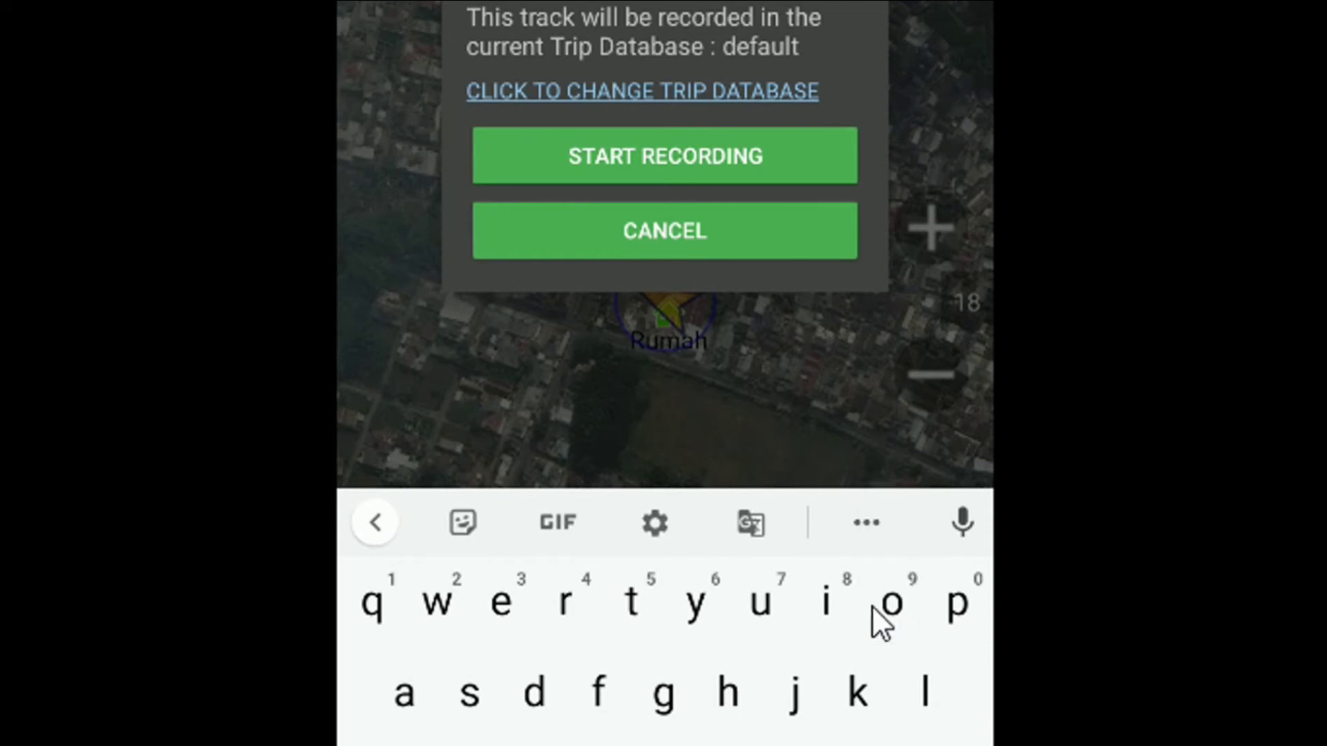
left_click(644, 606)
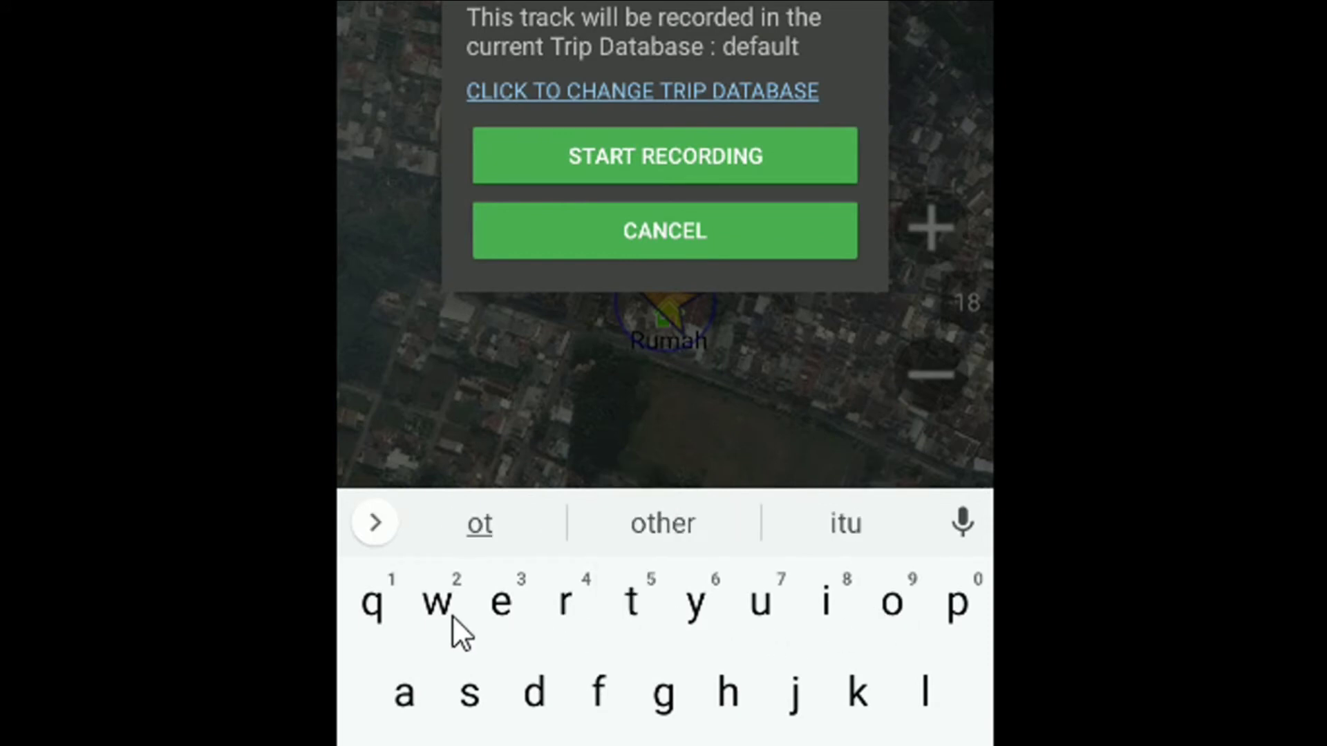
left_click(452, 615)
left_click(697, 648)
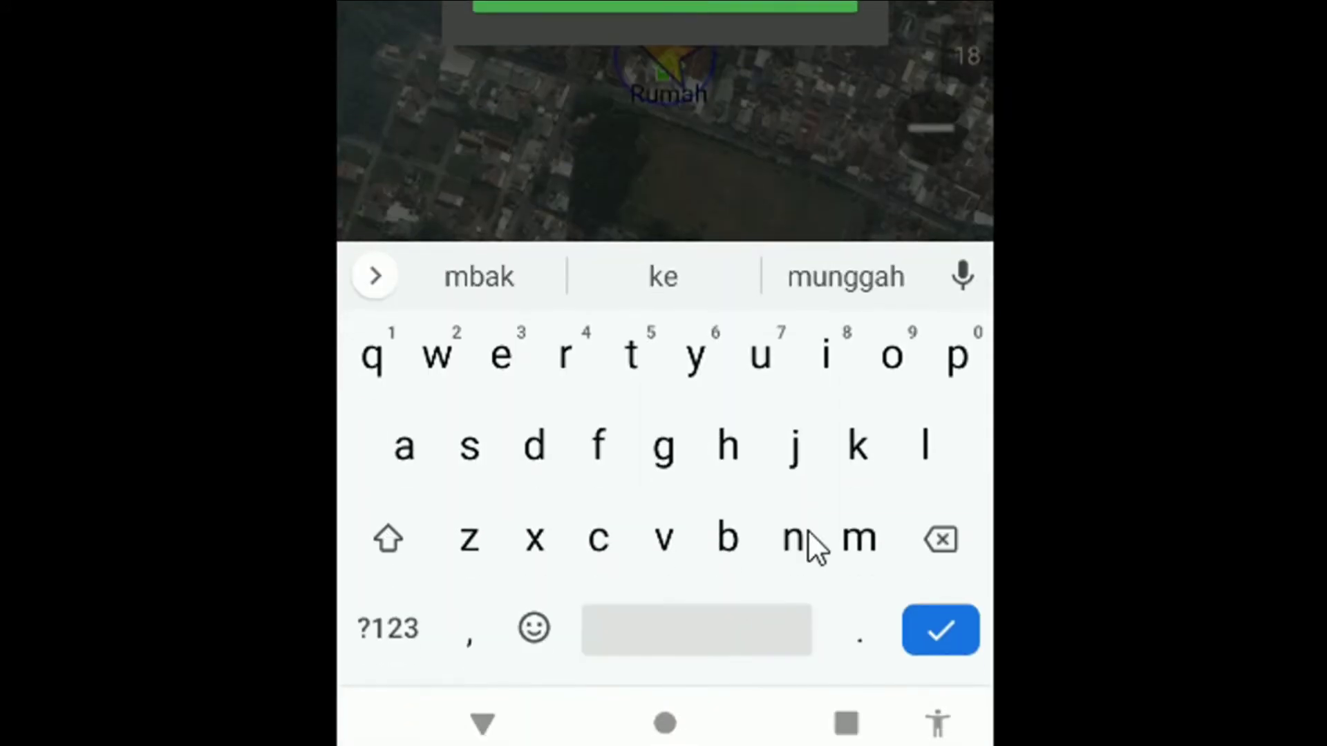
left_click(918, 446)
left_click(765, 374)
left_click(579, 355)
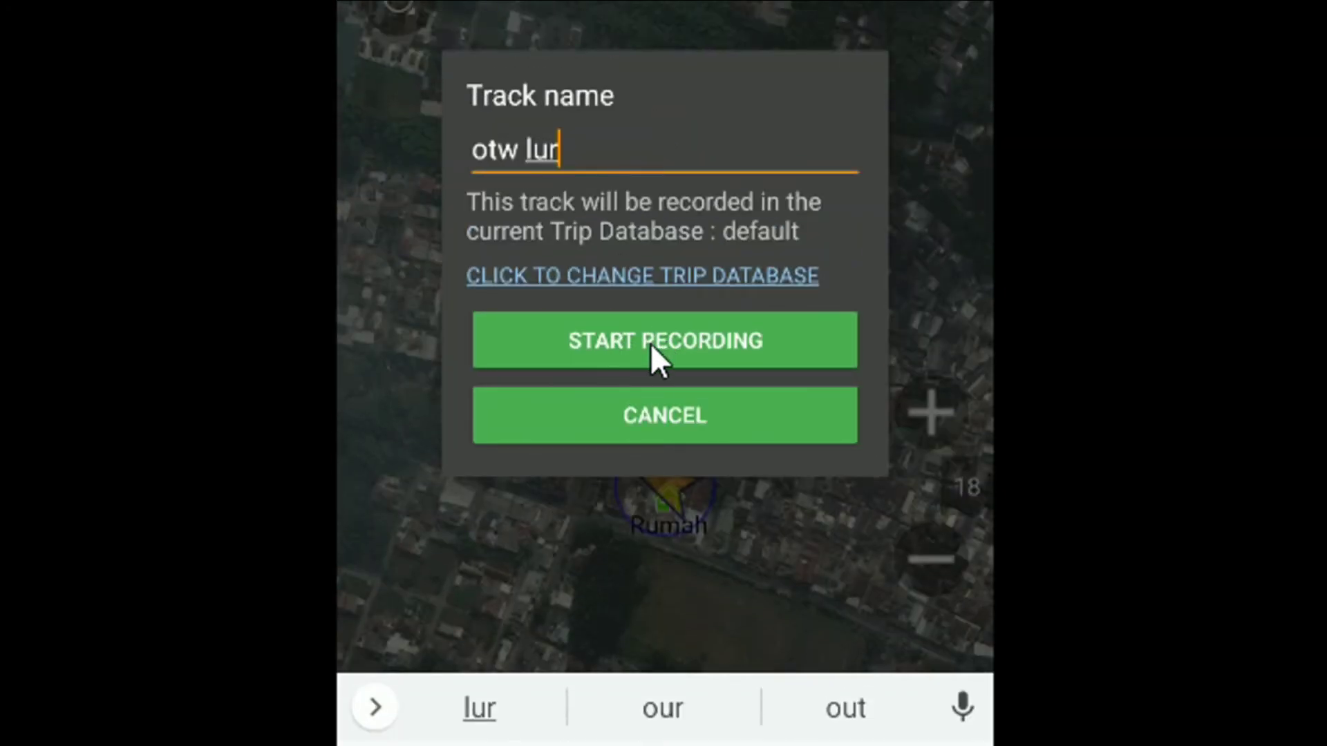
left_click(650, 344)
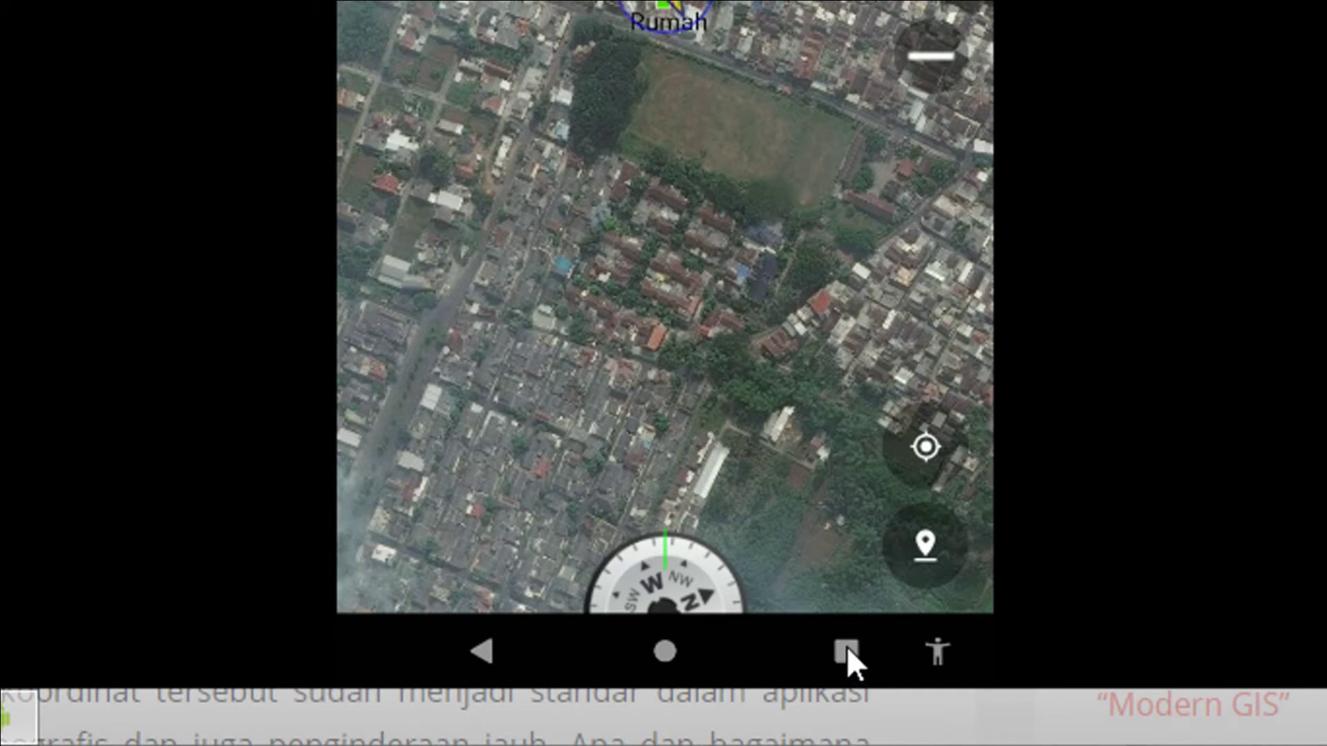
- Check the recently used apps on the phone and return to the BackCountry Navigator map
left_click(847, 650)
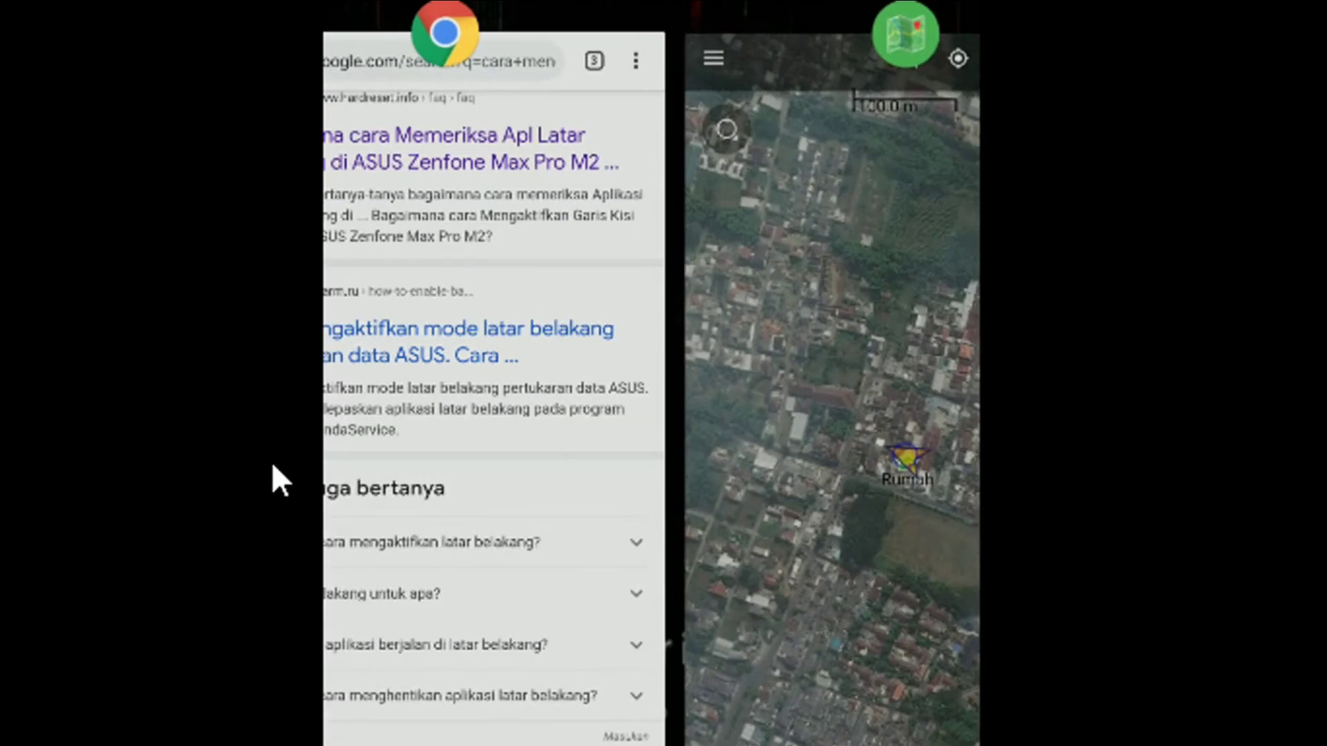
left_click(644, 468)
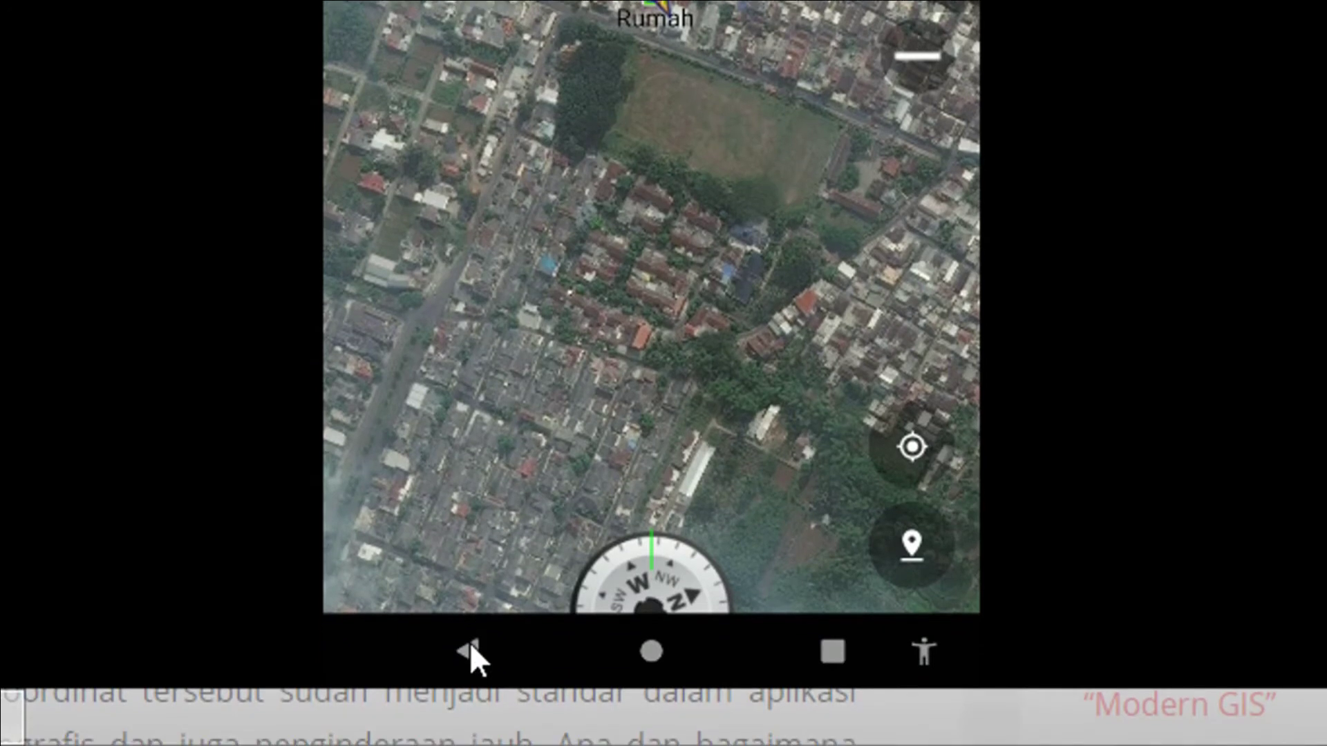
left_click(470, 646)
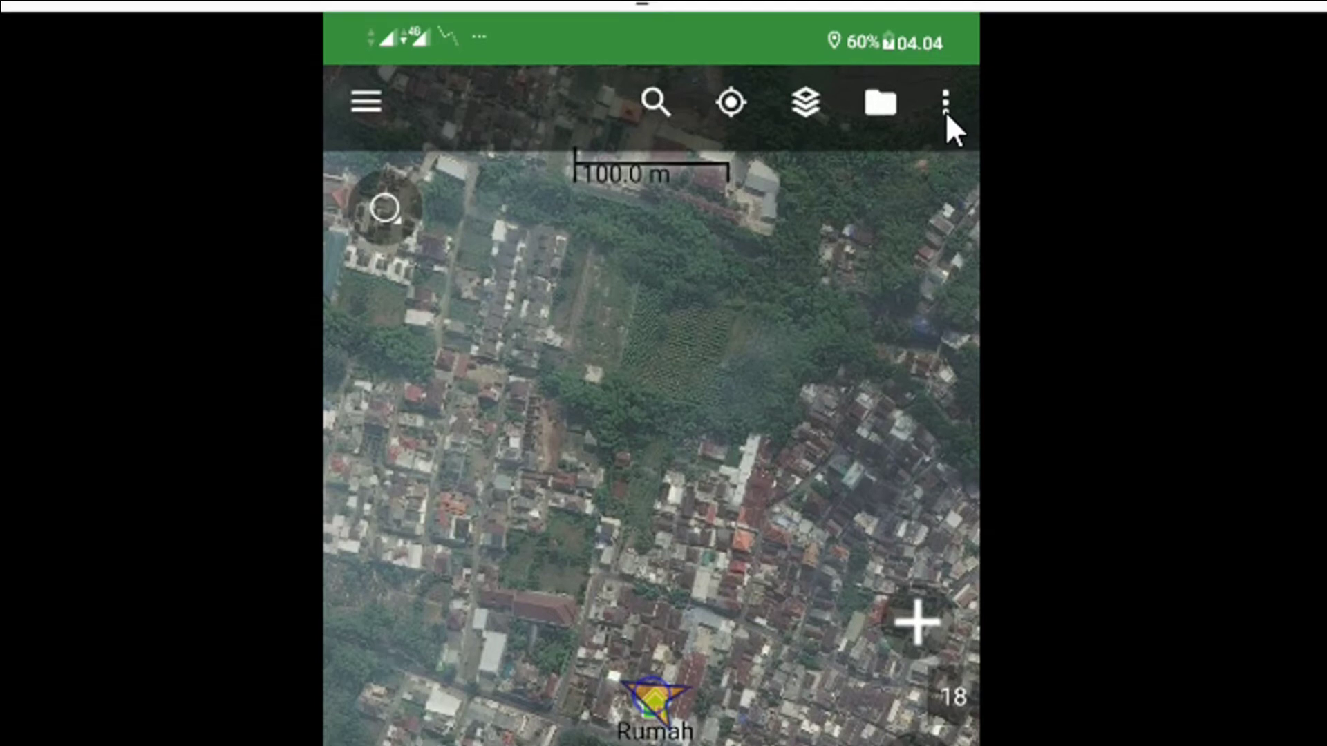
- Open the Track Options in the settings, marking the introductory settings help as learned
left_click(945, 109)
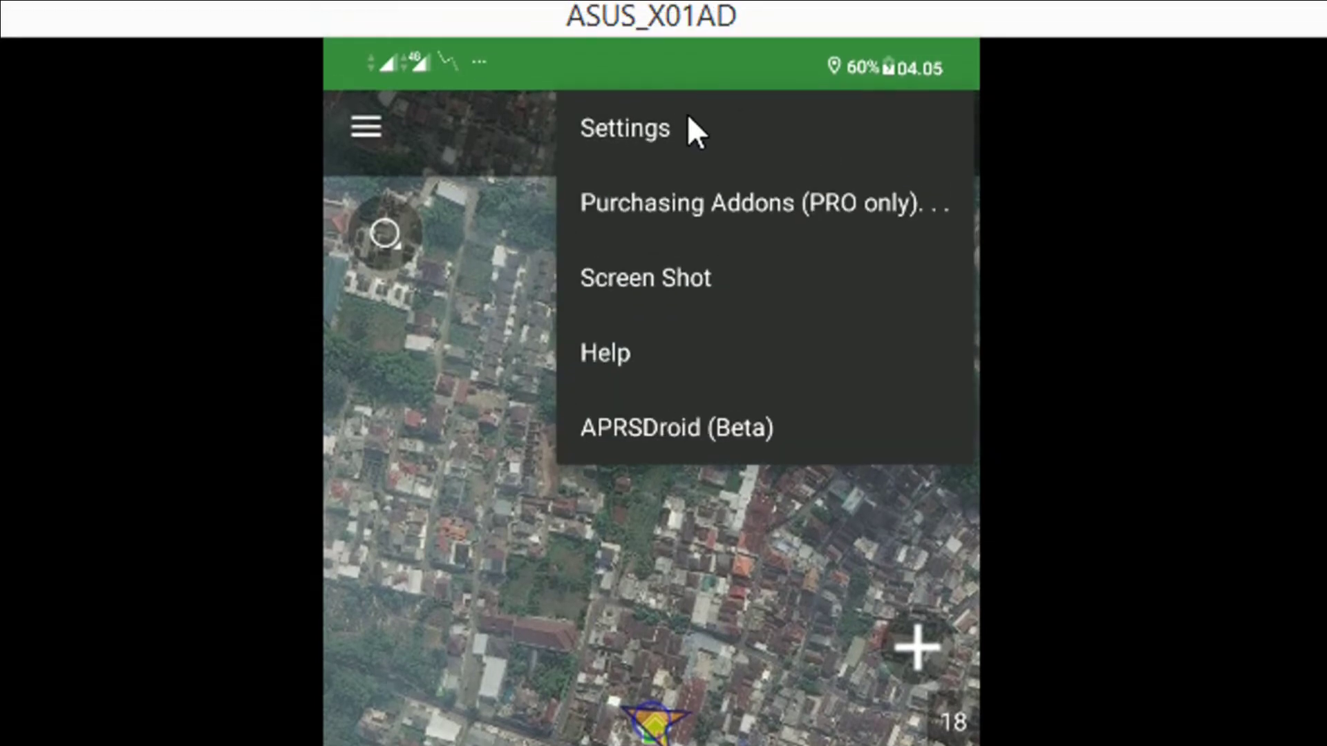
left_click(654, 150)
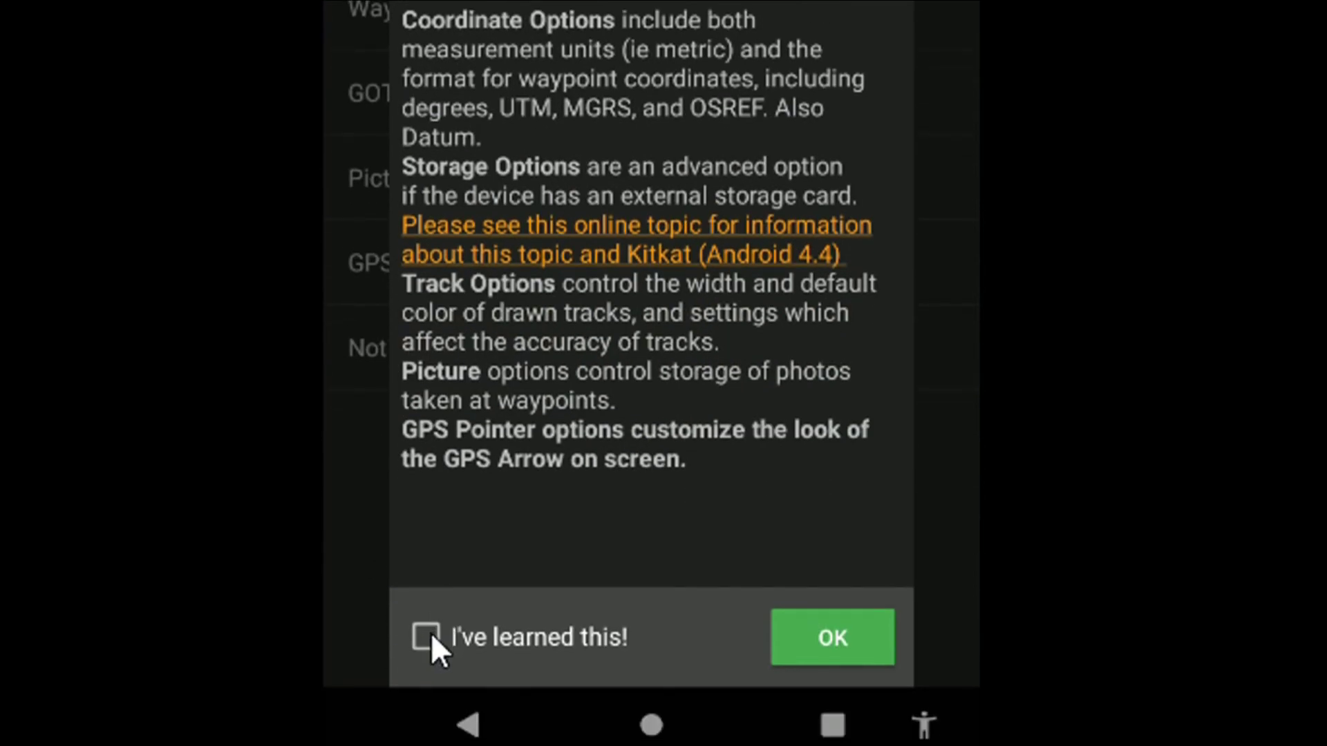
left_click(428, 634)
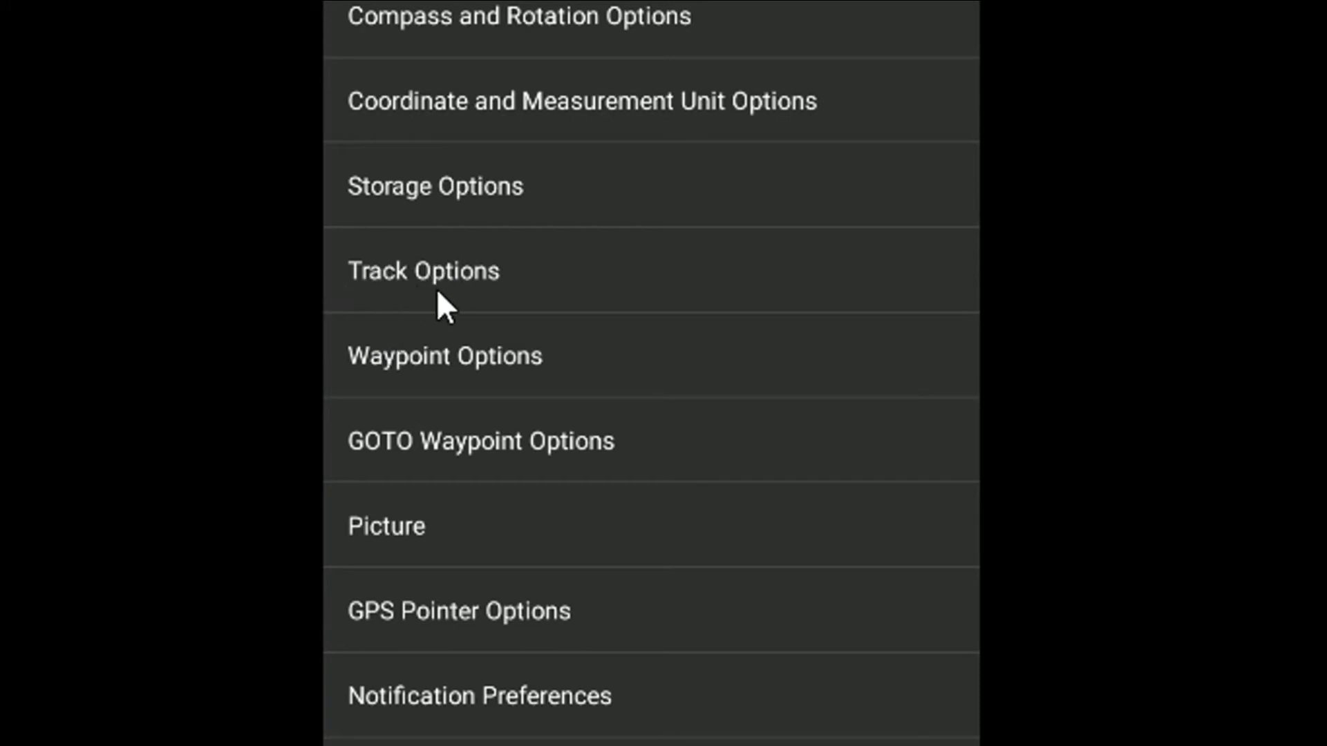
scroll(456, 137, "up", 3)
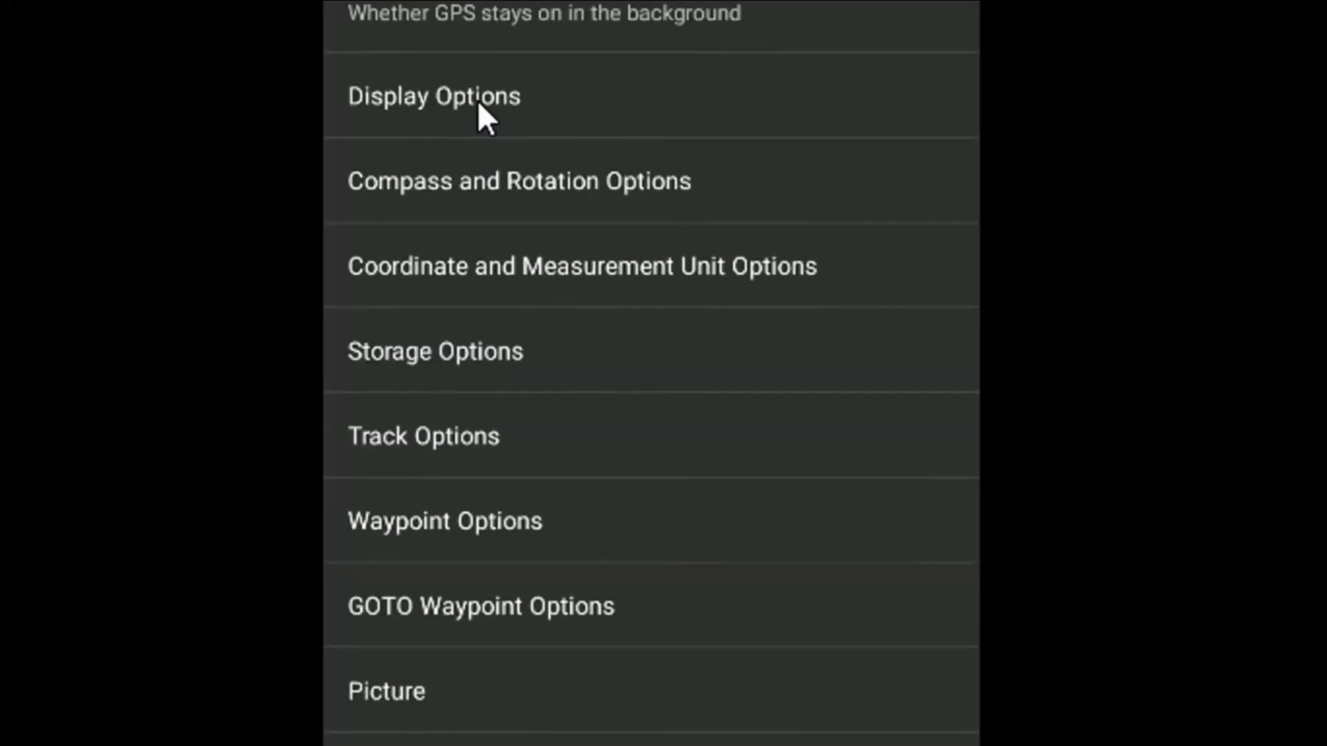
scroll(425, 663, "down", 4)
scroll(503, 95, "up", 1)
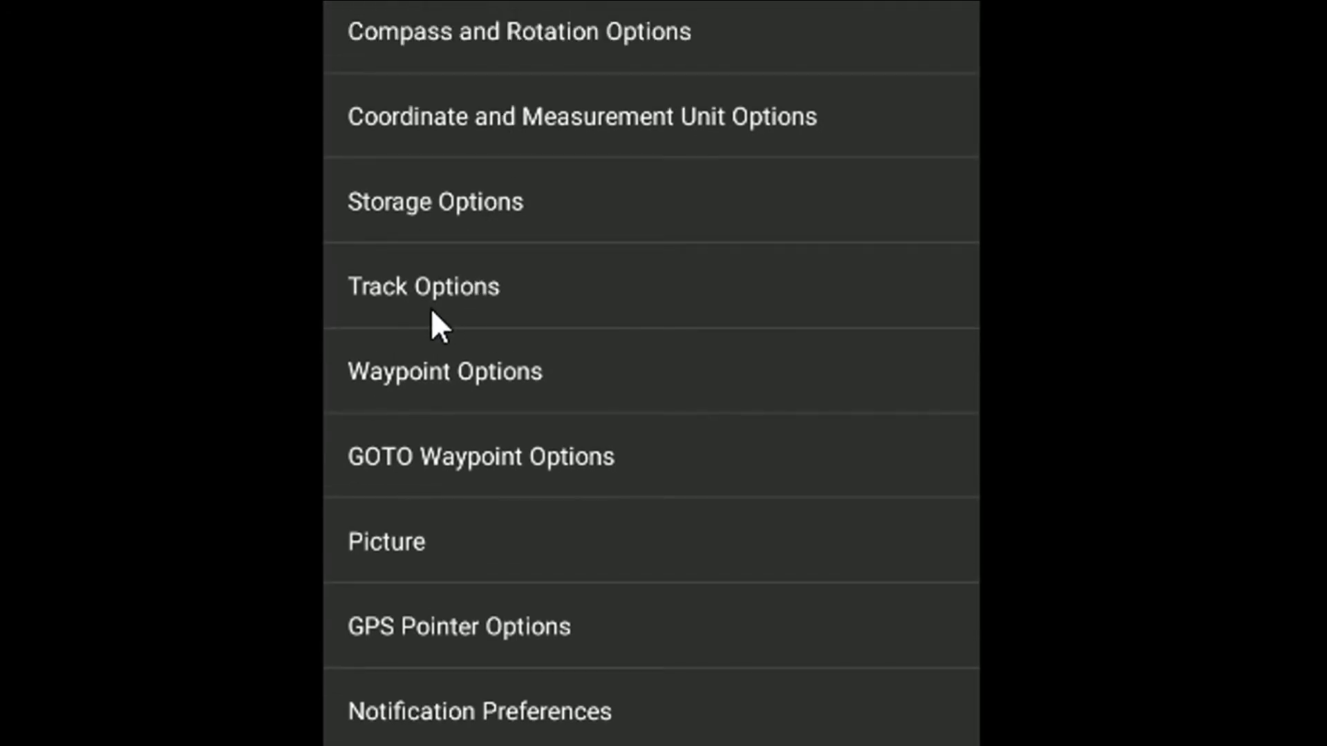
left_click(469, 282)
- Set the track recording time interval to 5 sec (recommended)
scroll(516, 83, "up", 1)
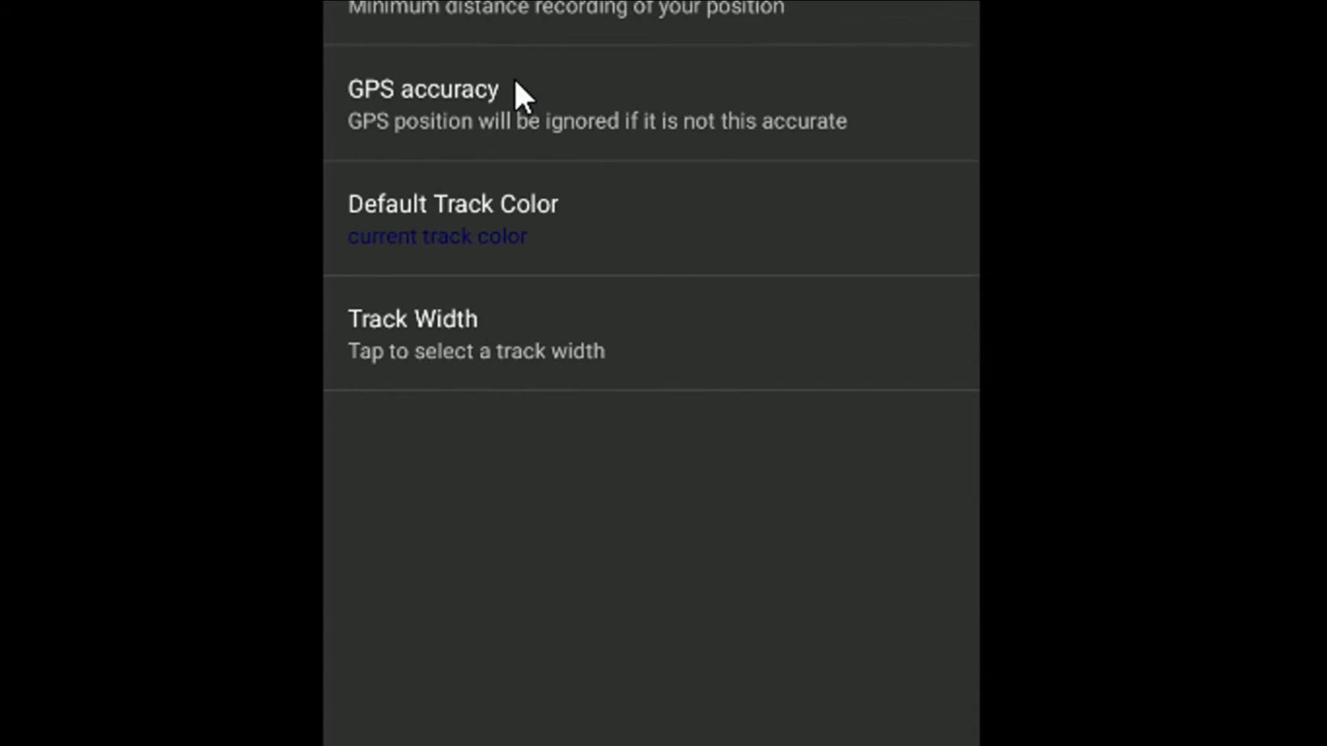
scroll(514, 79, "up", 1)
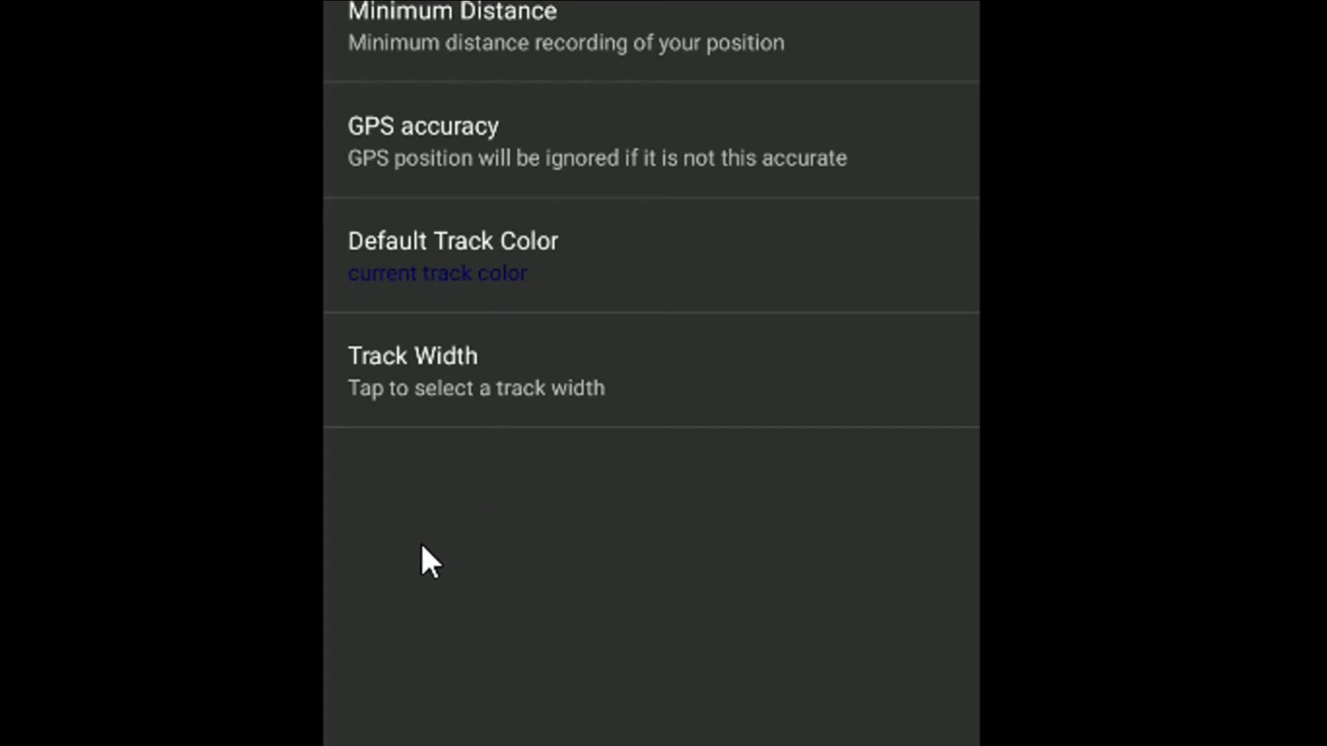
scroll(561, 119, "up", 2)
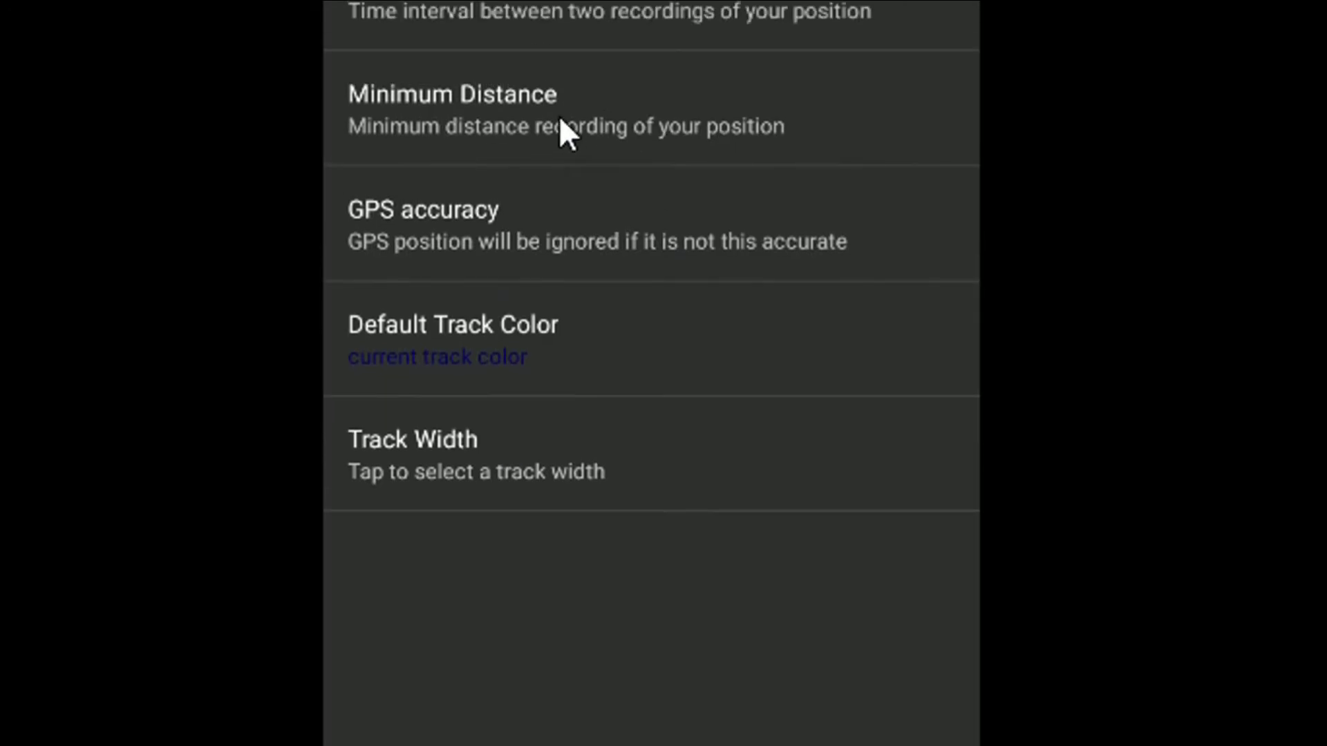
scroll(466, 639, "down", 2)
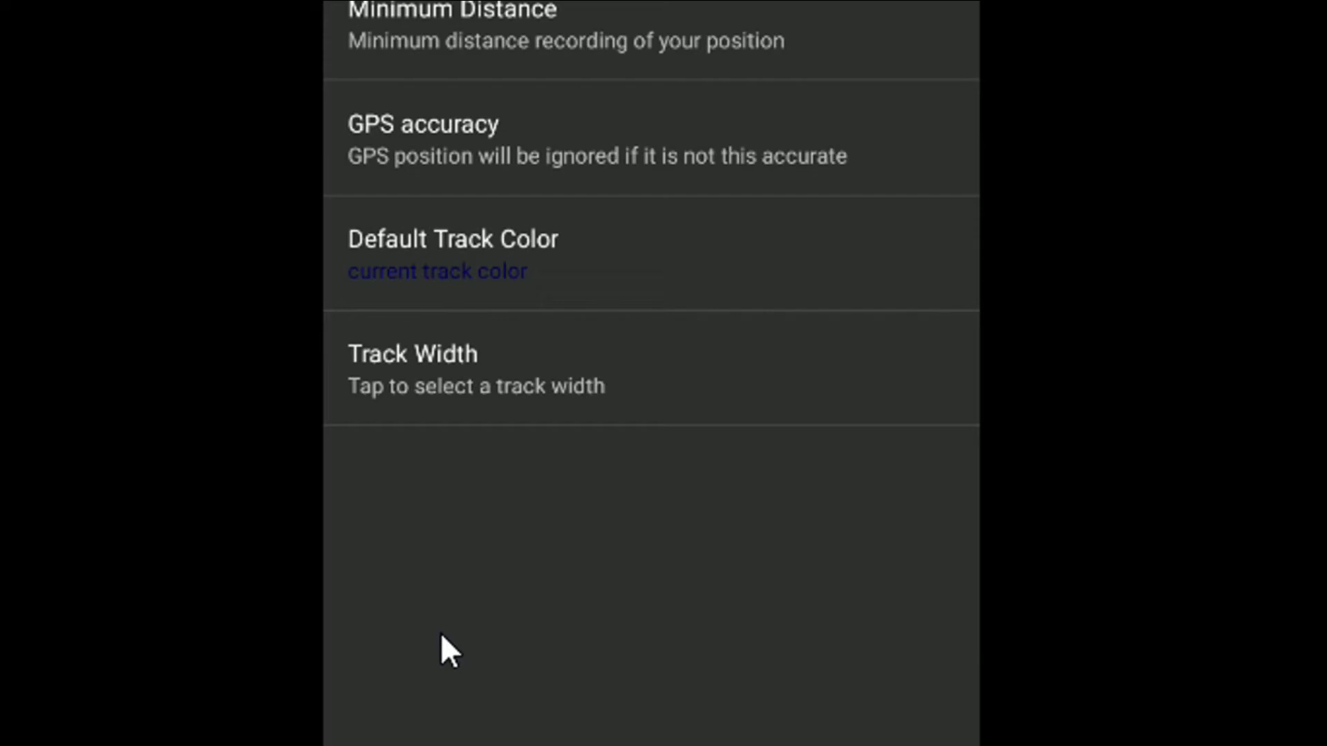
scroll(487, 114, "up", 3)
scroll(473, 112, "up", 2)
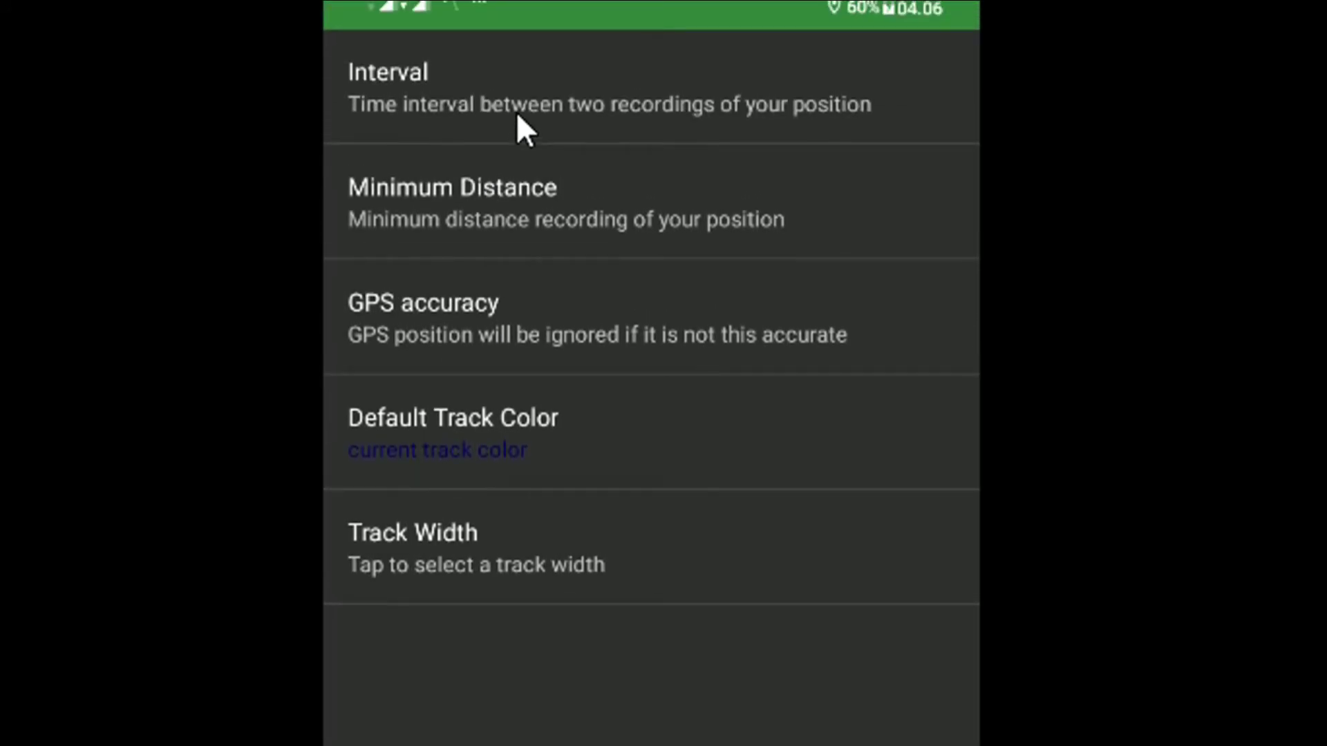
left_click(517, 127)
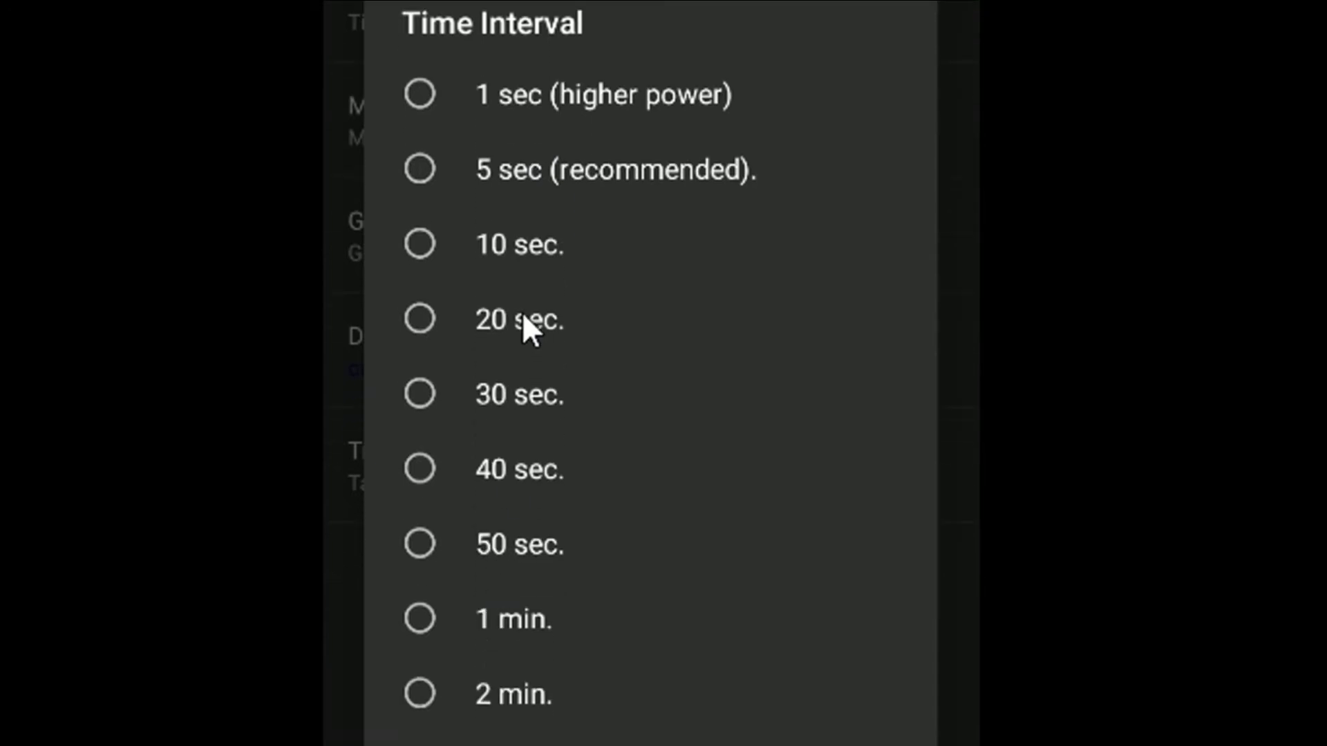
left_click(522, 182)
- Try the 1 sec (higher power) time interval and set it back to 5 sec (recommended)
left_click(522, 111)
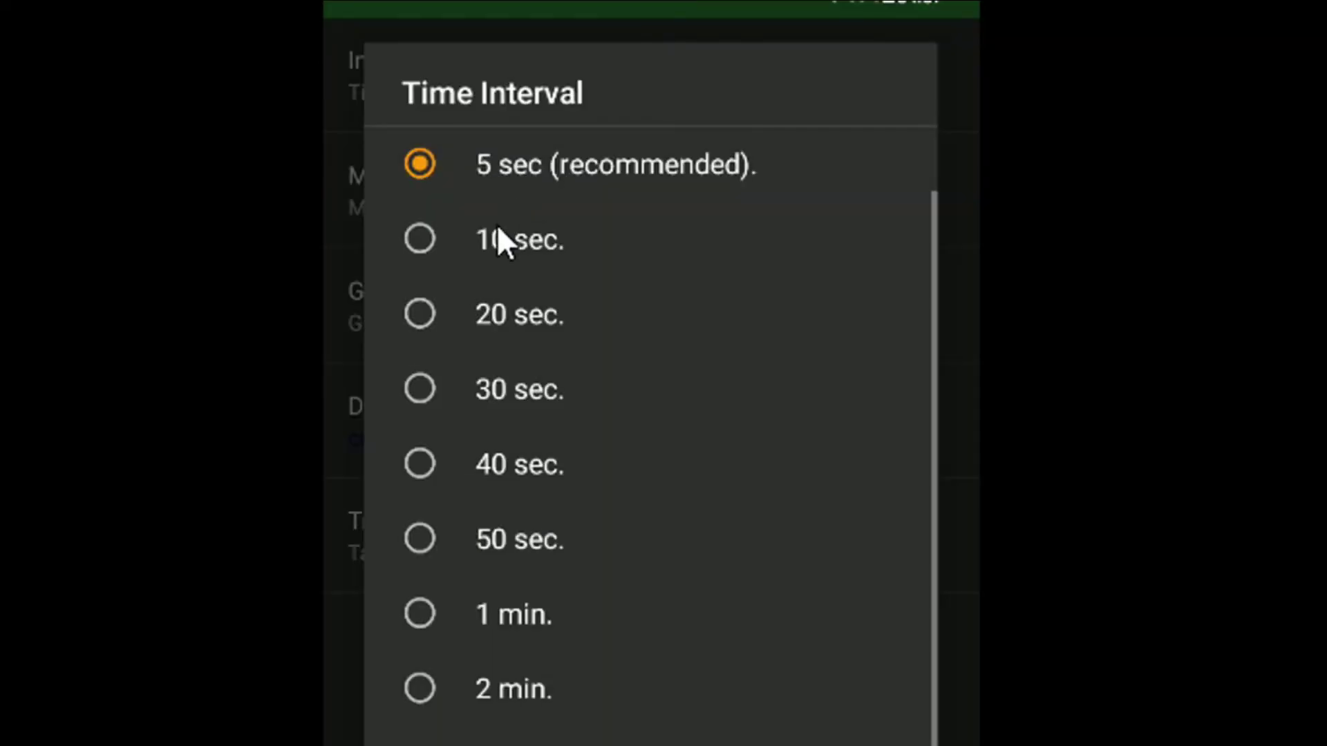
scroll(496, 226, "up", 1)
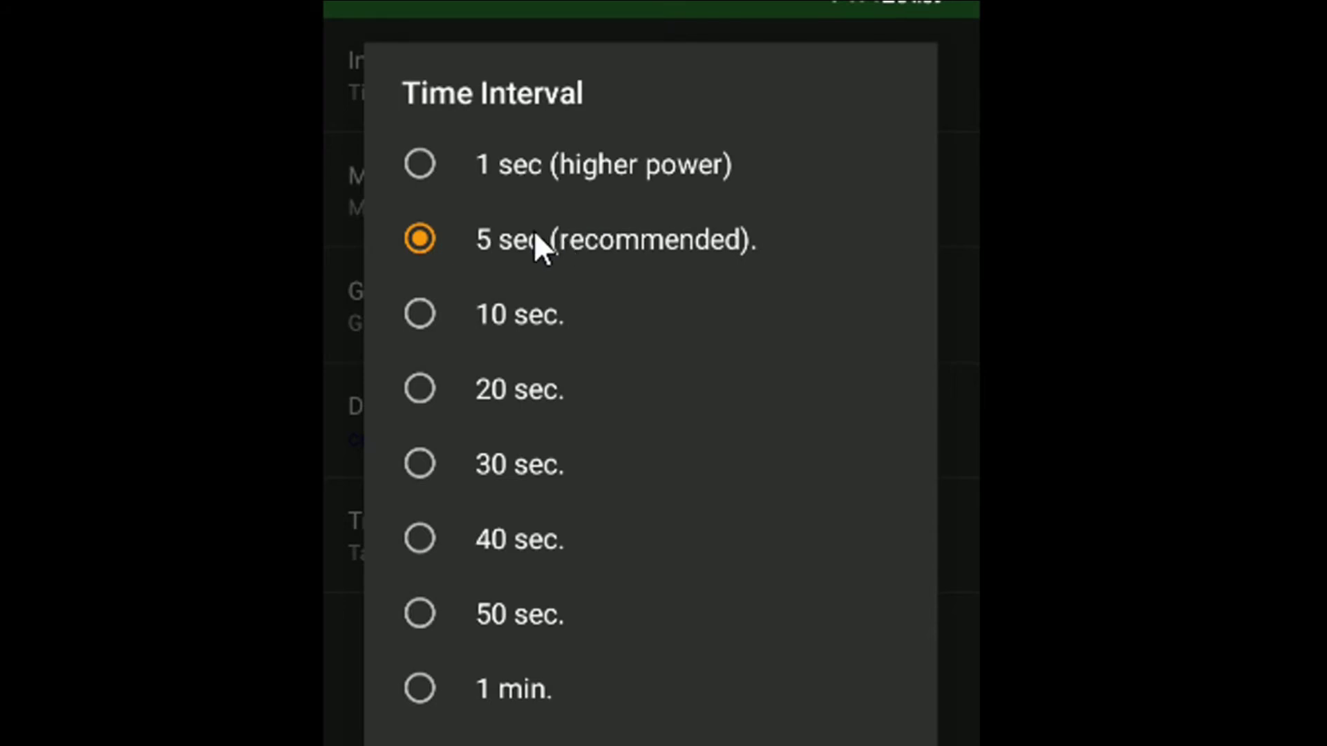
left_click(536, 176)
left_click(560, 117)
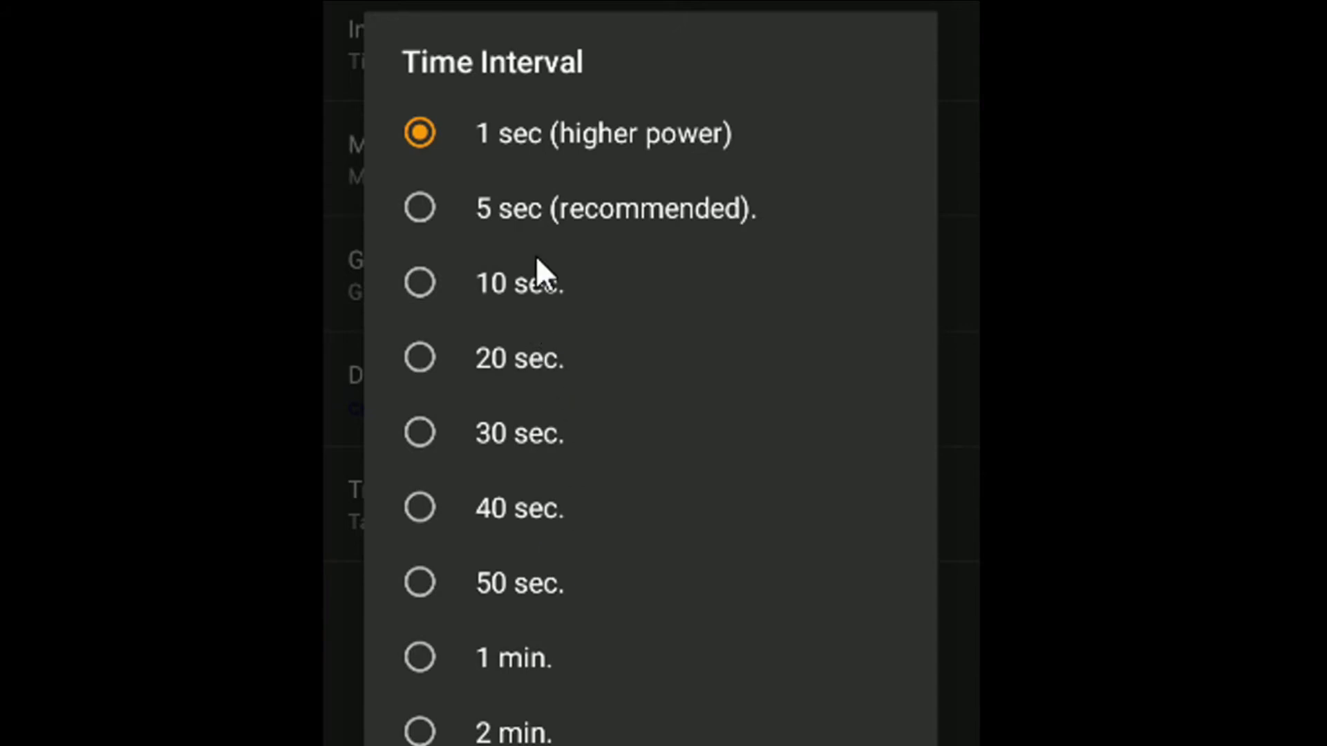
left_click(512, 212)
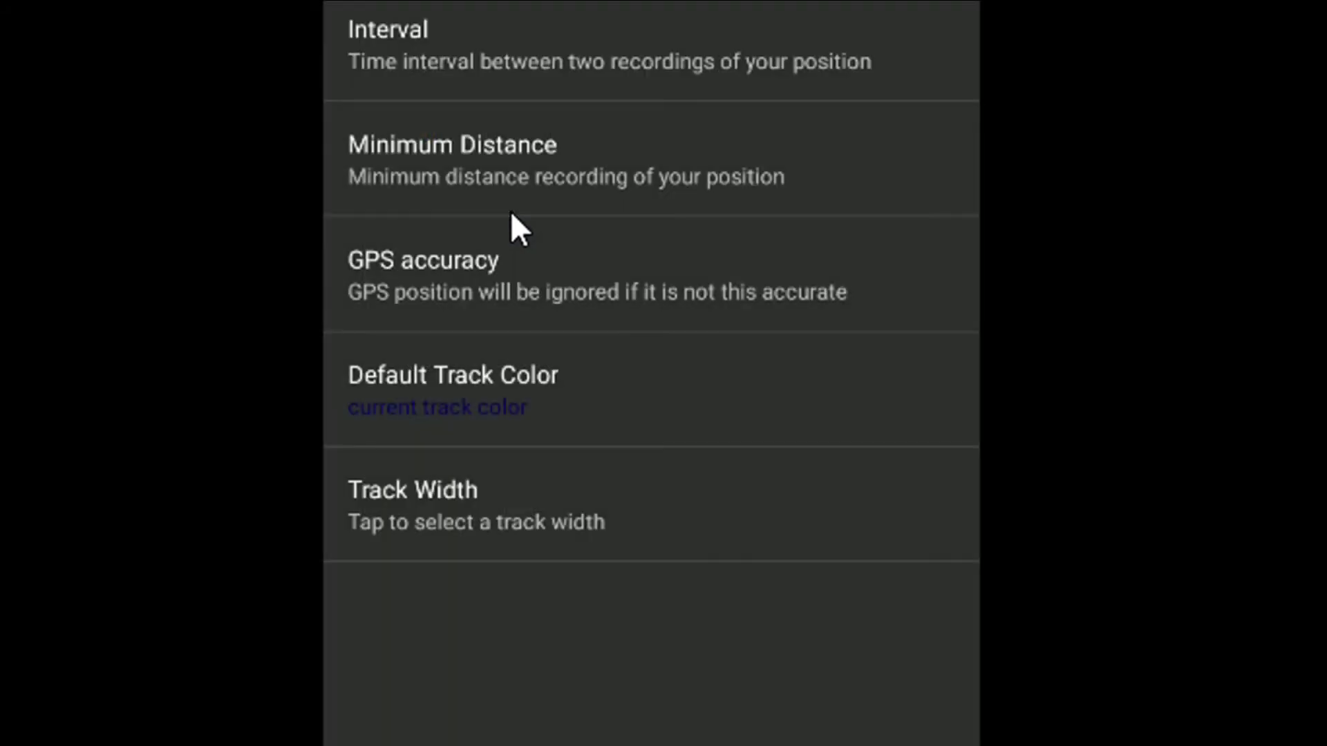
- Set the minimum track recording distance to 5 m (recommended) and return to the map
scroll(577, 679, "down", 2)
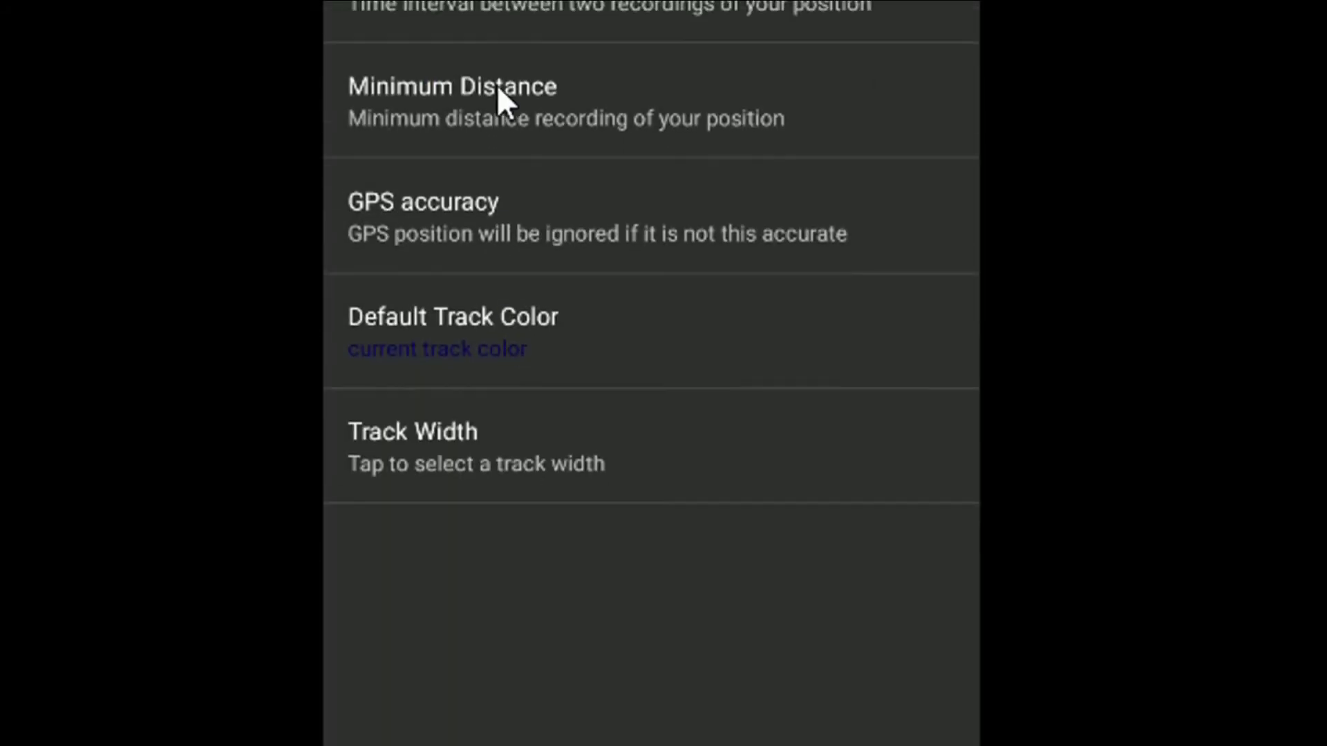
scroll(487, 132, "up", 2)
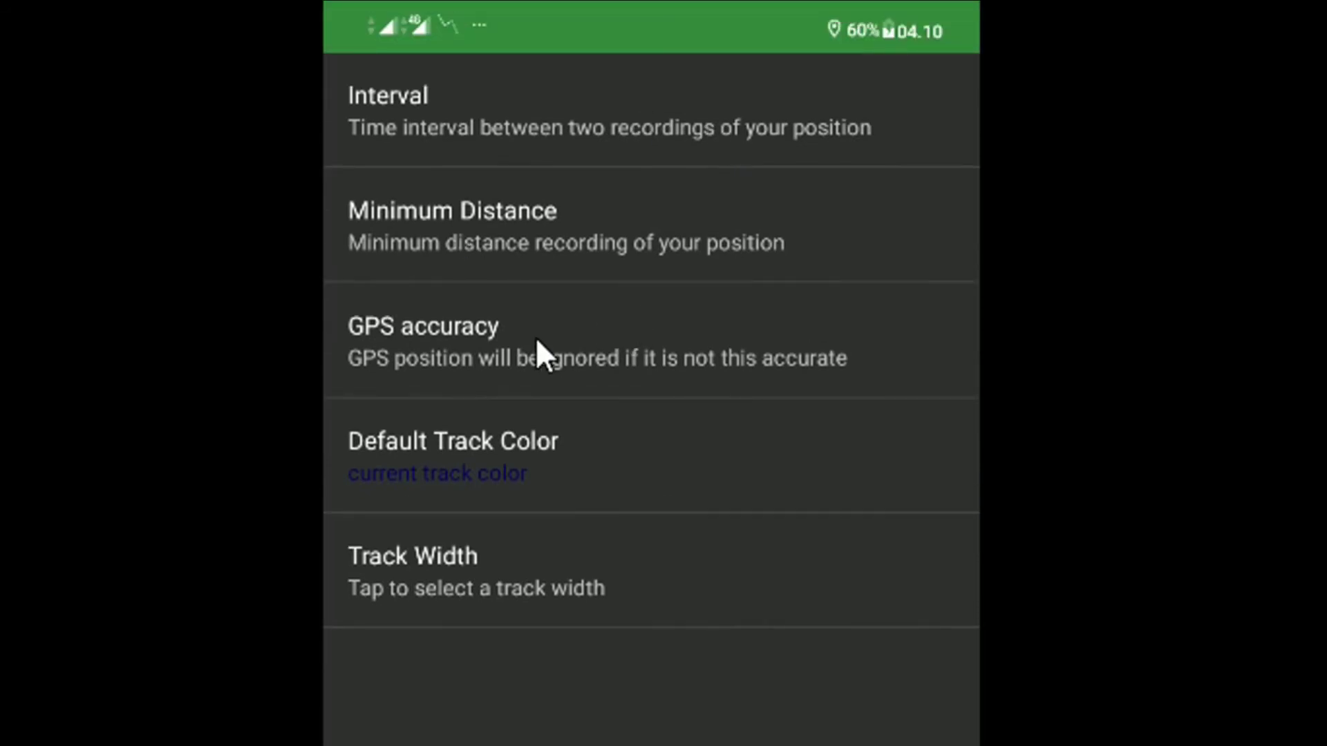
left_click(473, 244)
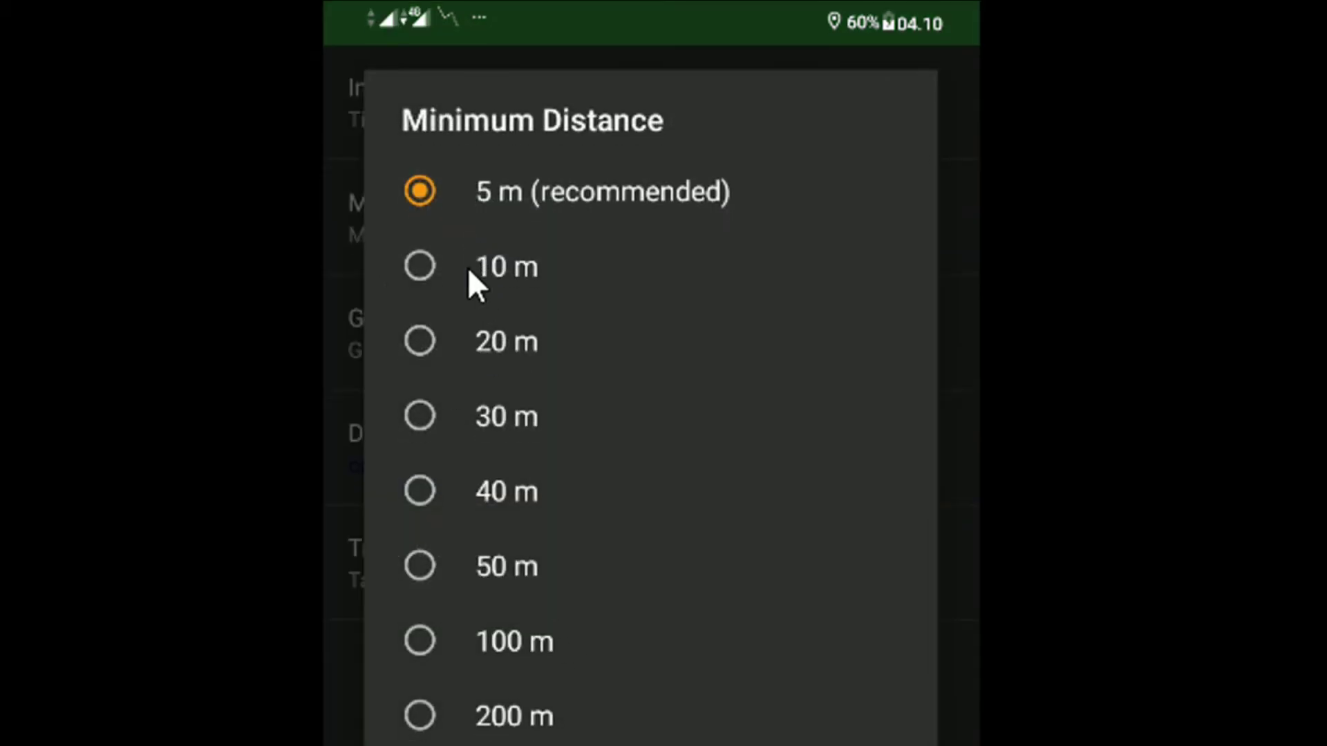
left_click(467, 214)
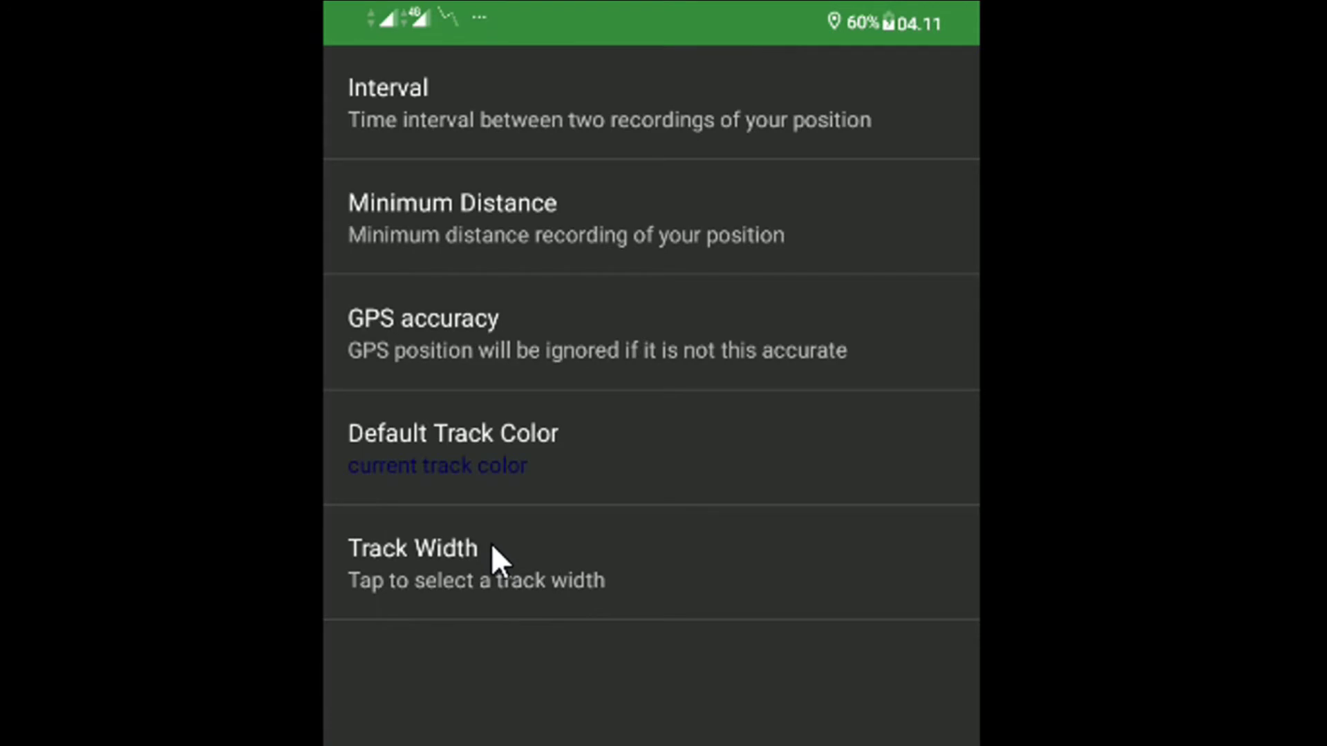
left_click_drag(509, 557, 512, 197)
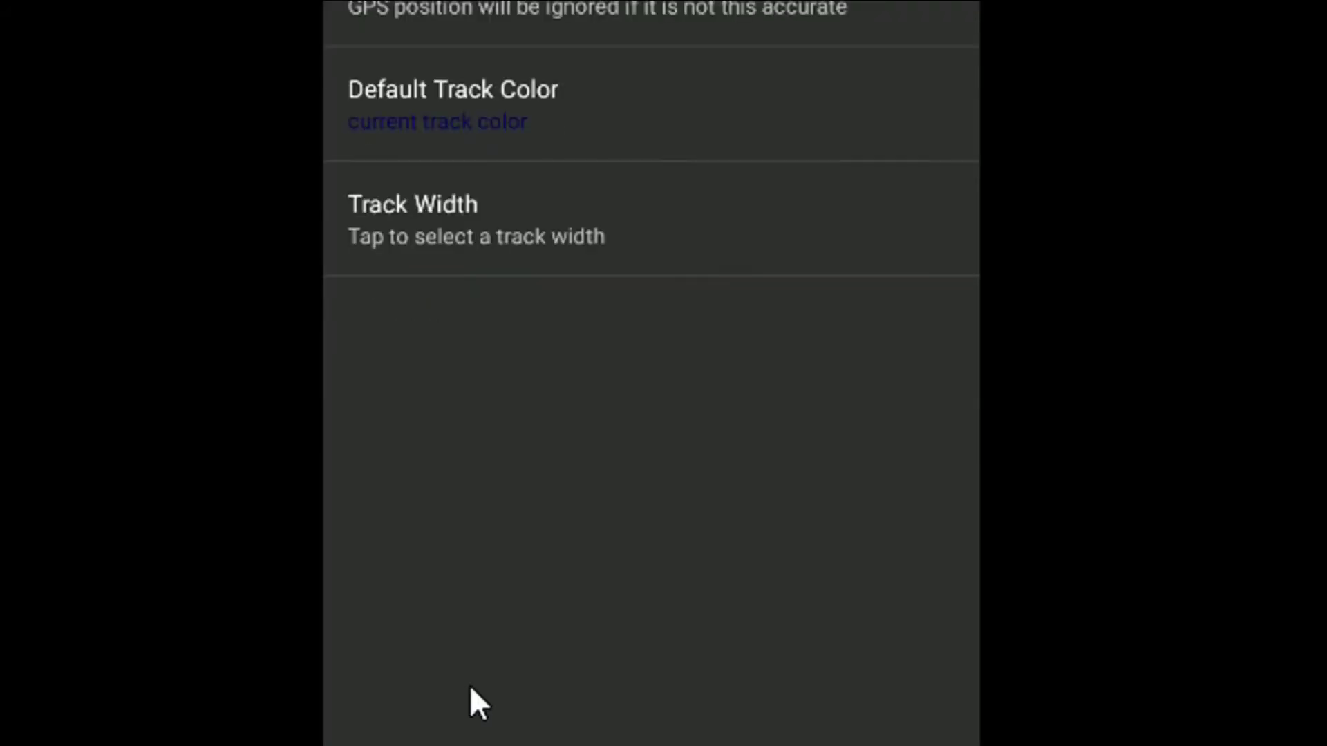
left_click_drag(470, 702, 510, 454)
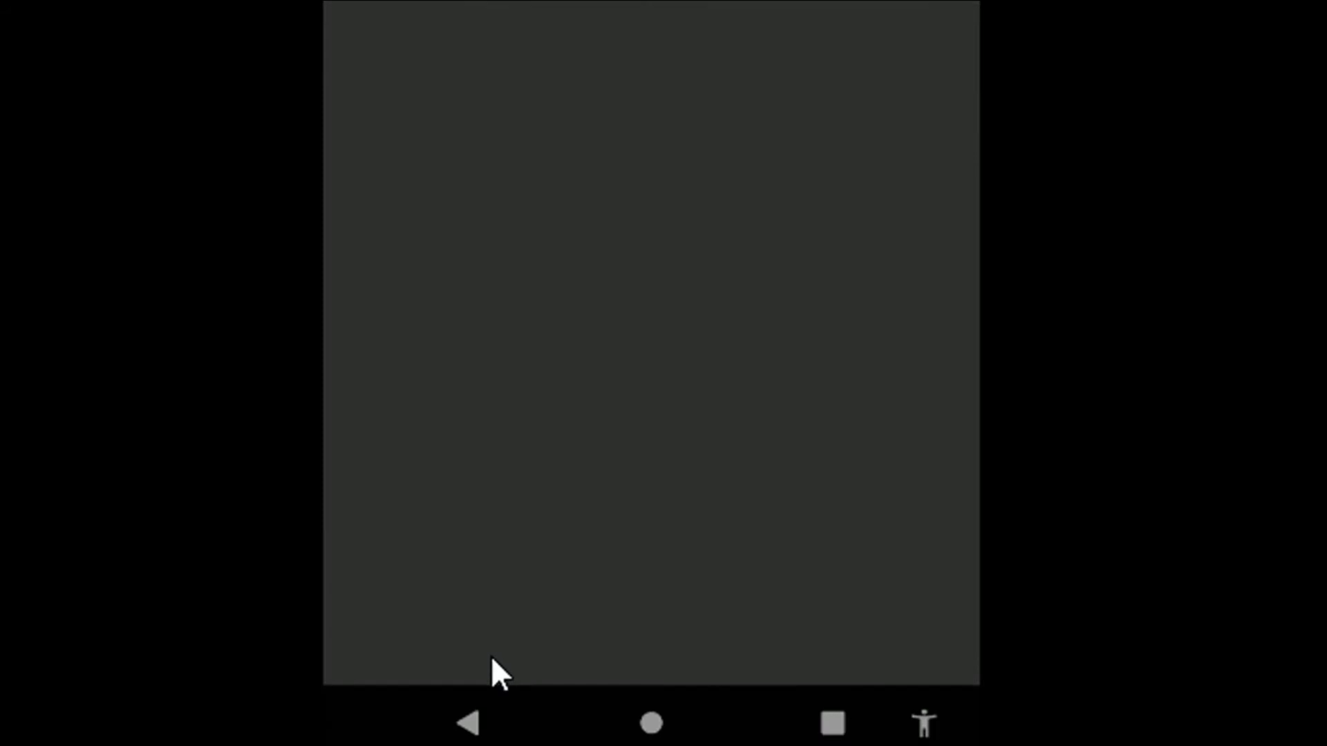
left_click(470, 644)
left_click(469, 646)
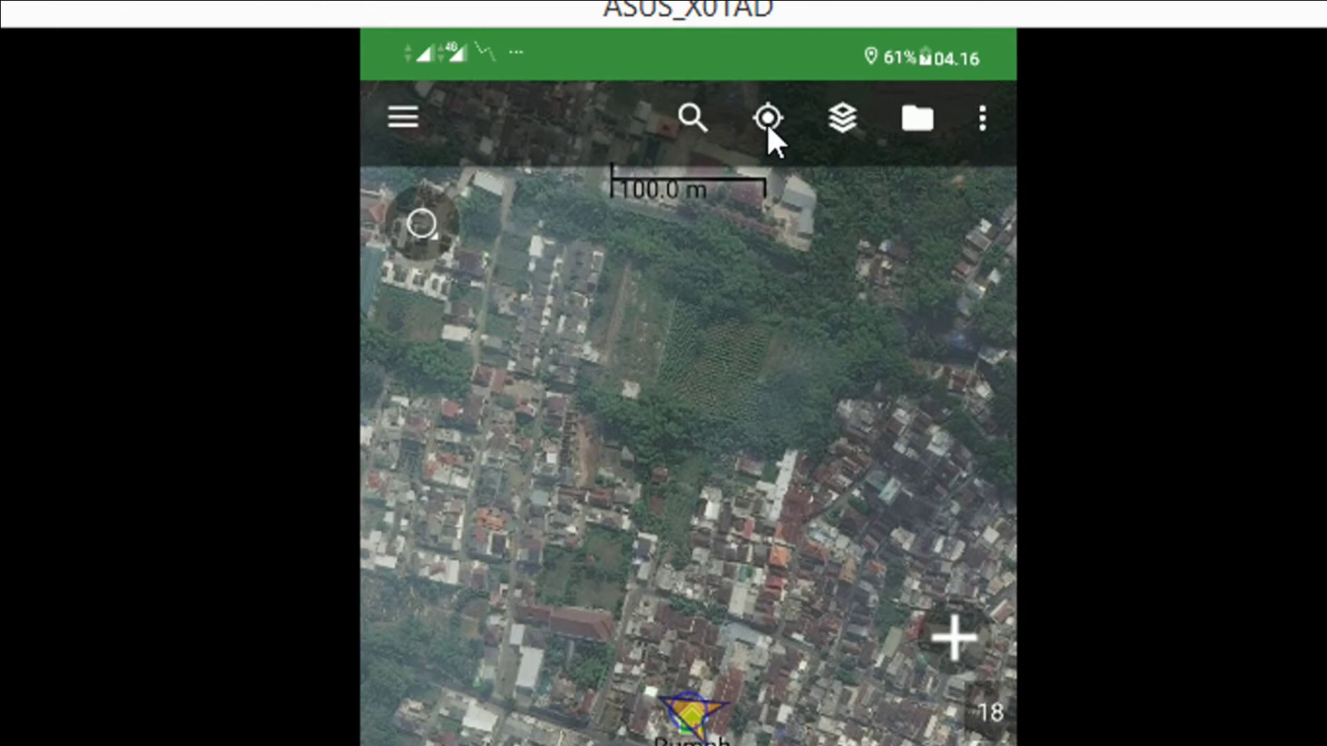
- Pause the current track recording and continue it
left_click(768, 119)
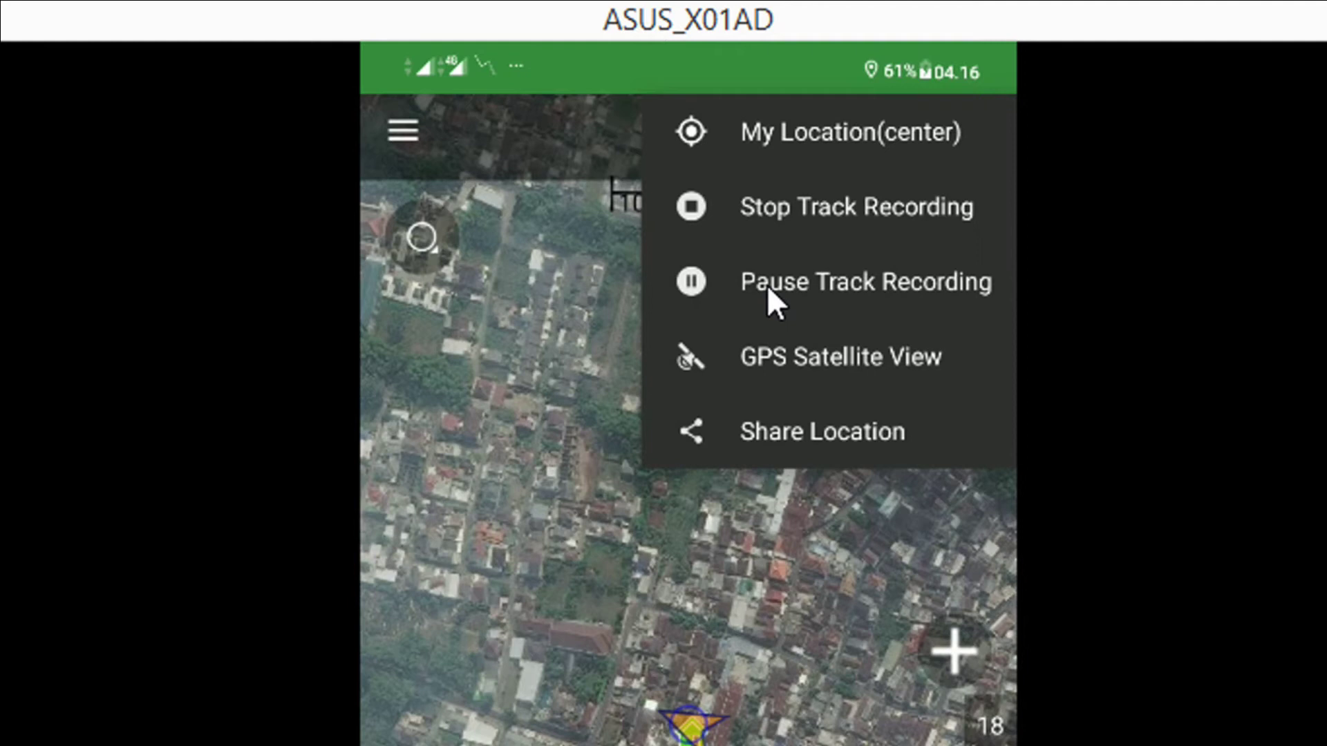
left_click(767, 286)
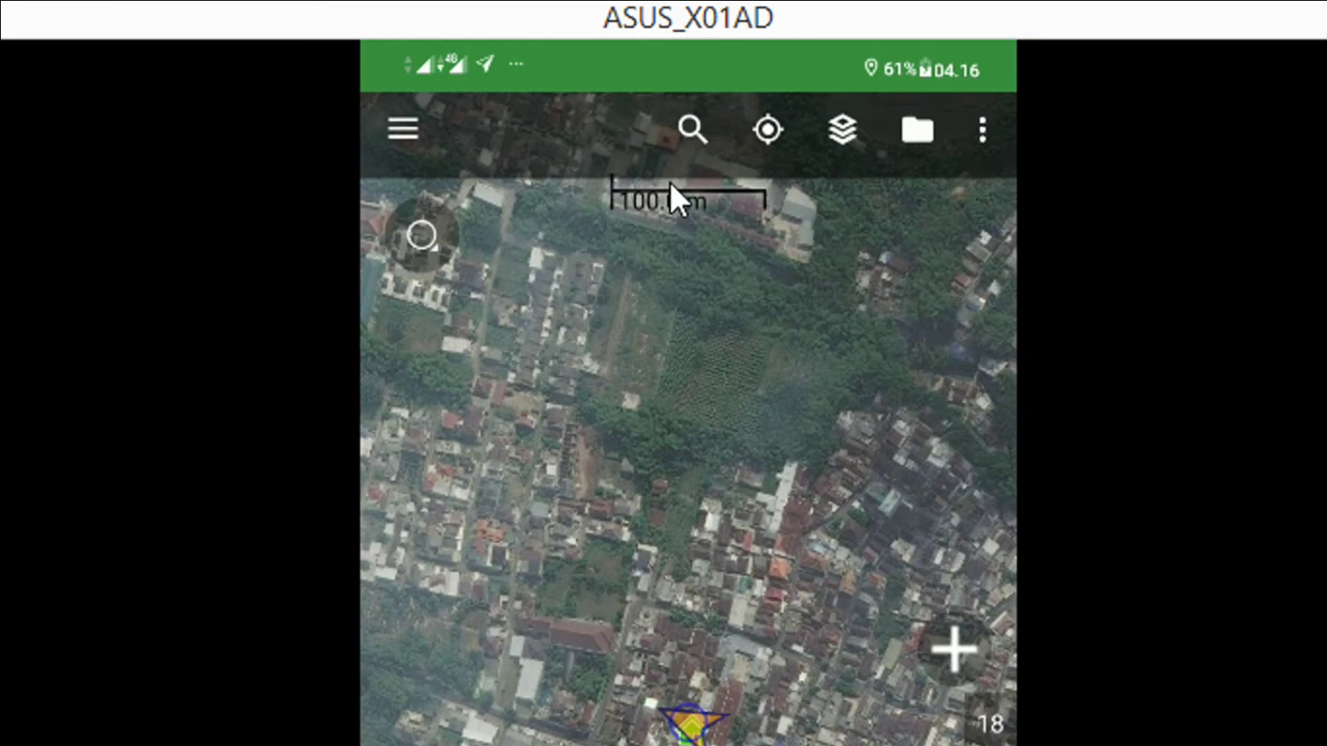
left_click(767, 135)
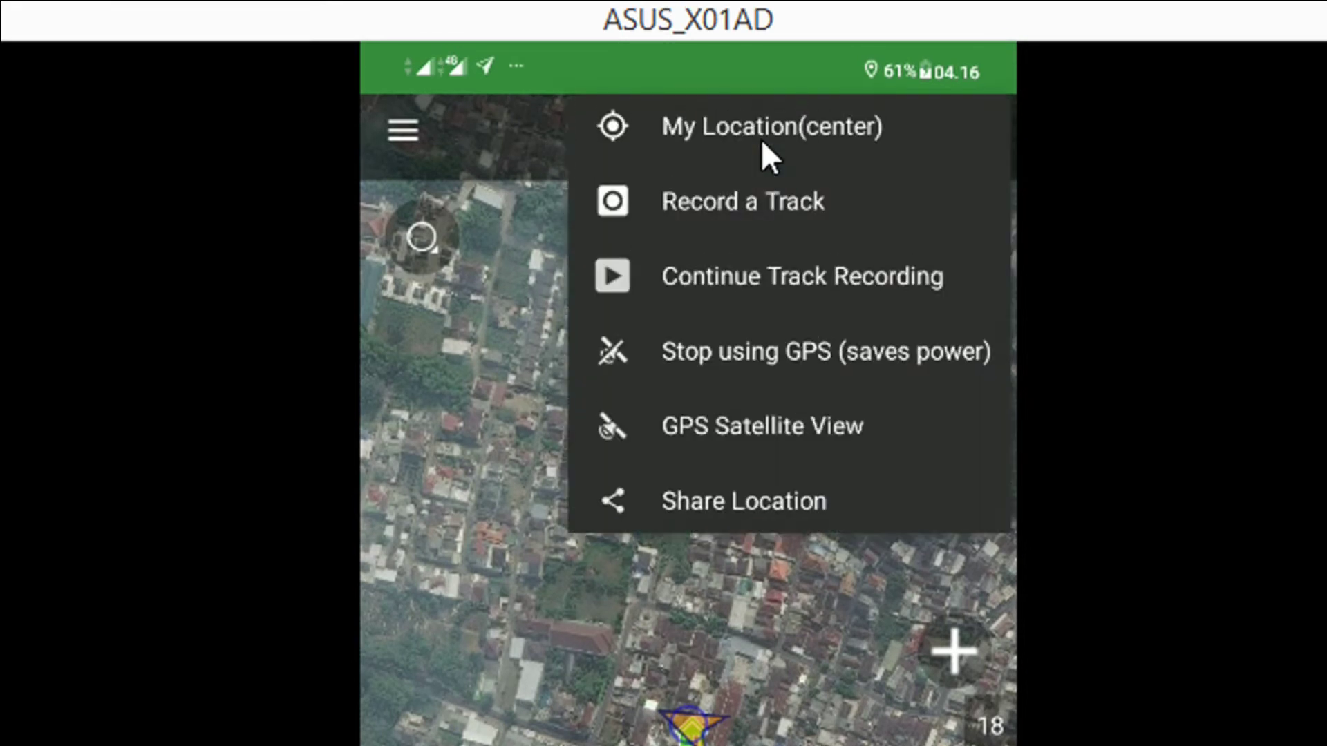
left_click(799, 286)
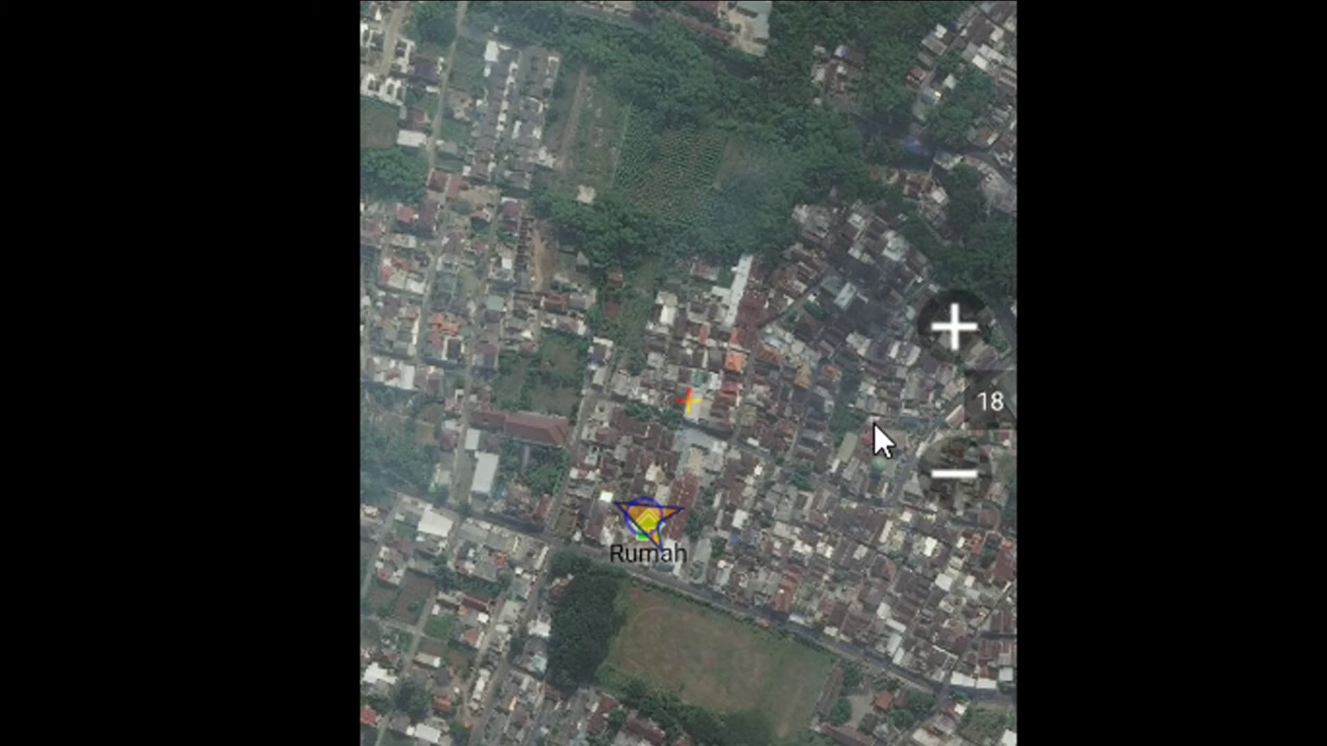
- Start selecting areas for download from the Worldwide imagery map around Rumah and Kebun Manggis, marking the selection help as learned
left_click(945, 475)
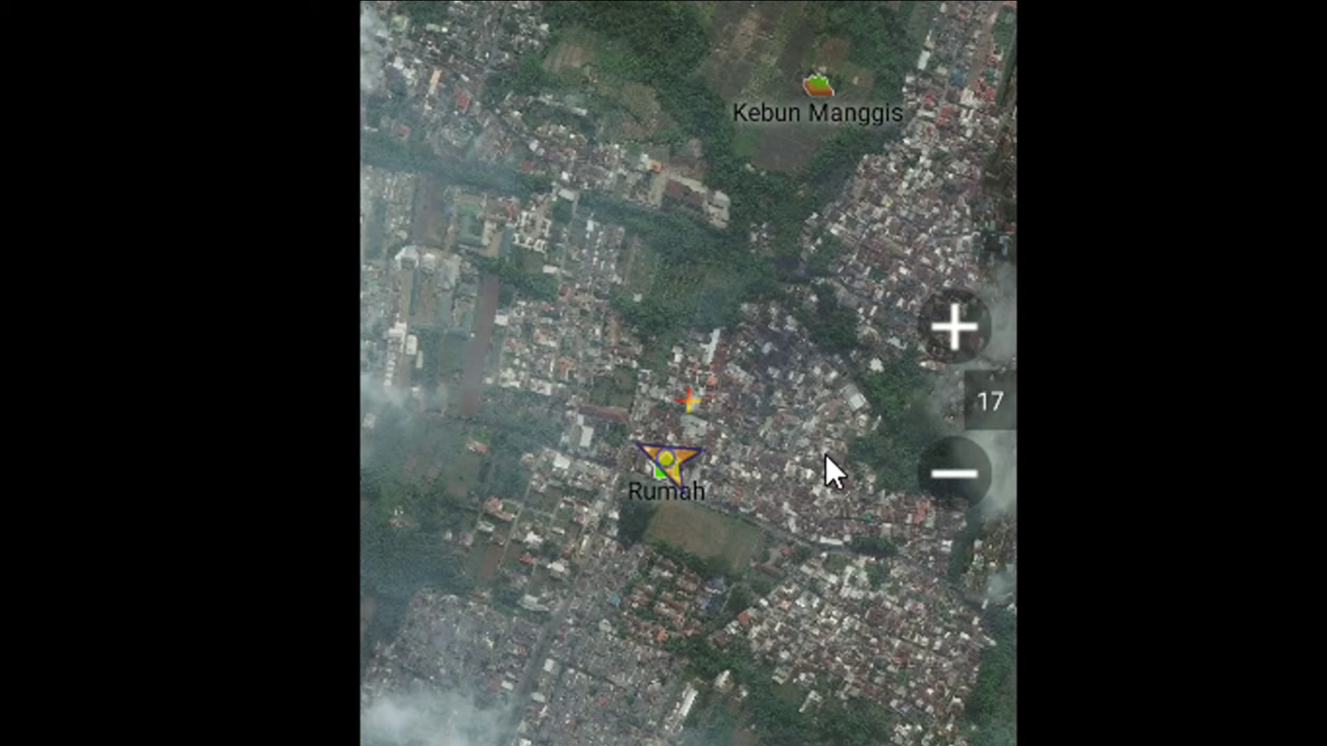
left_click_drag(833, 450, 567, 583)
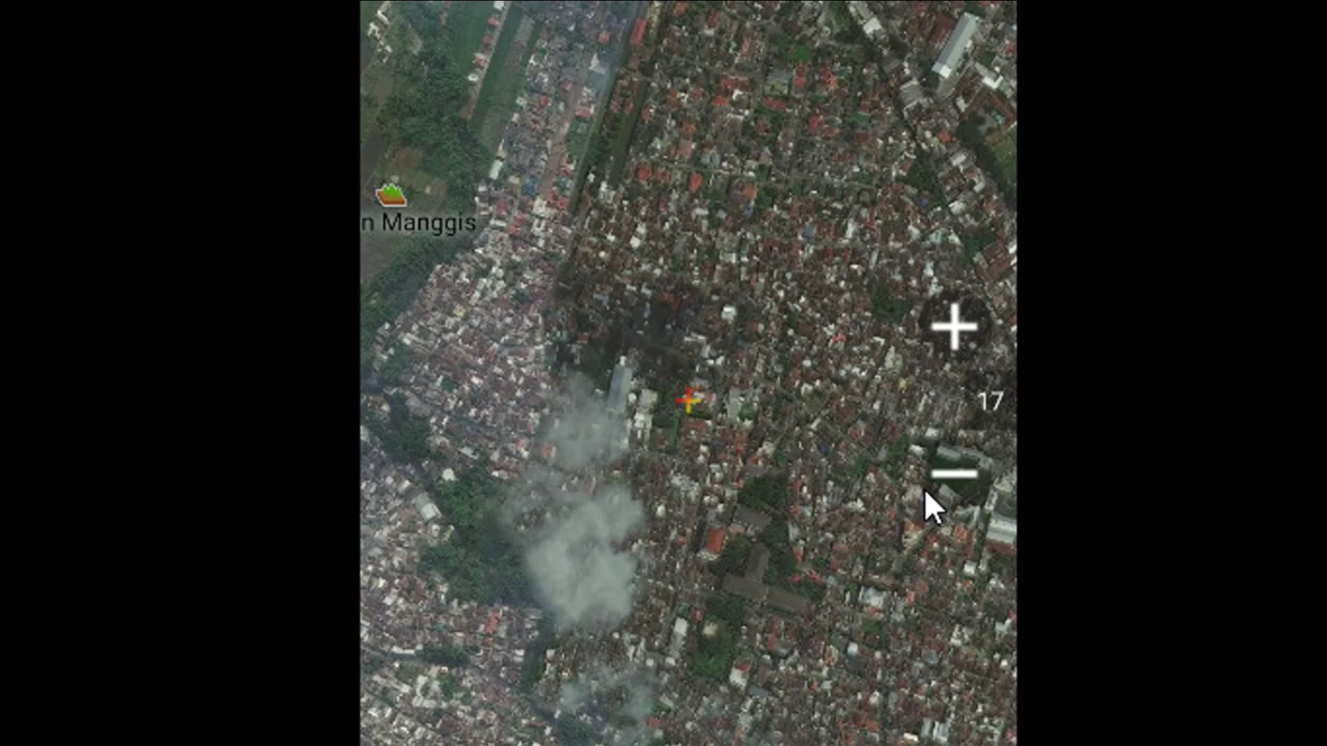
left_click(938, 484)
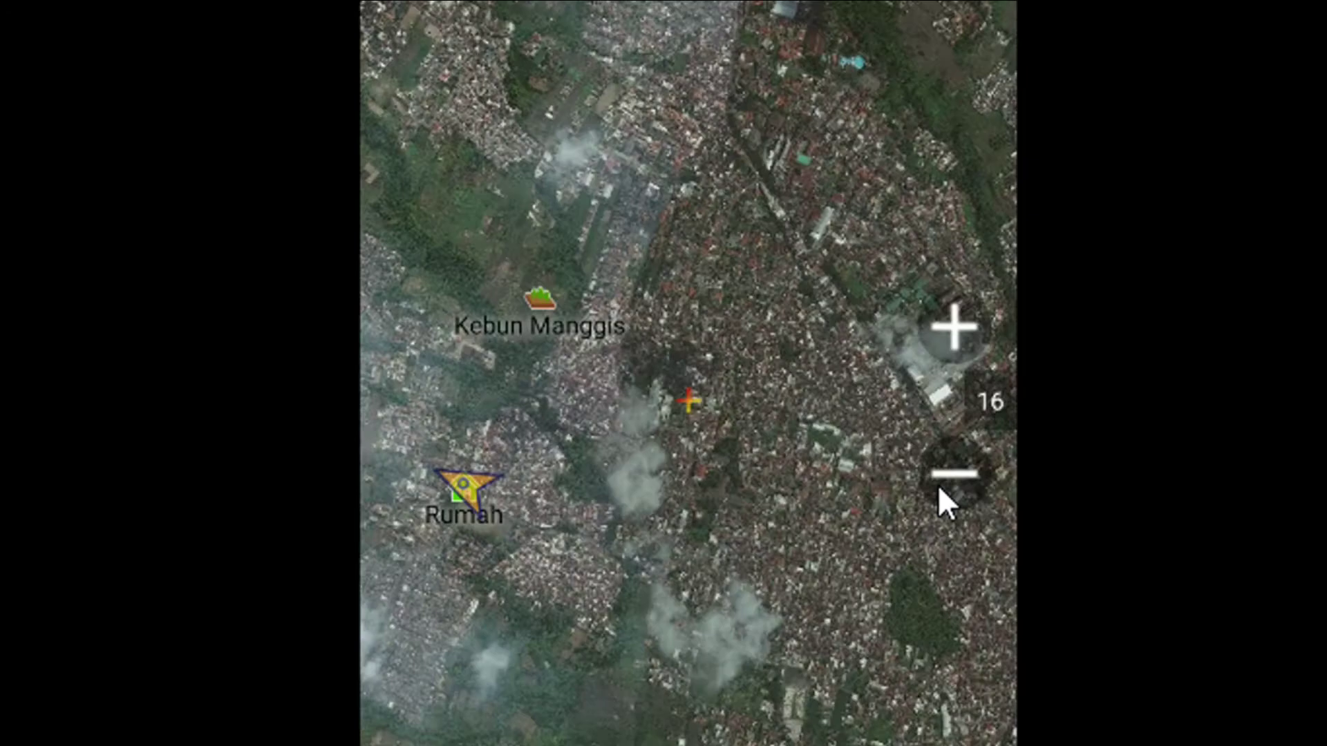
left_click(939, 484)
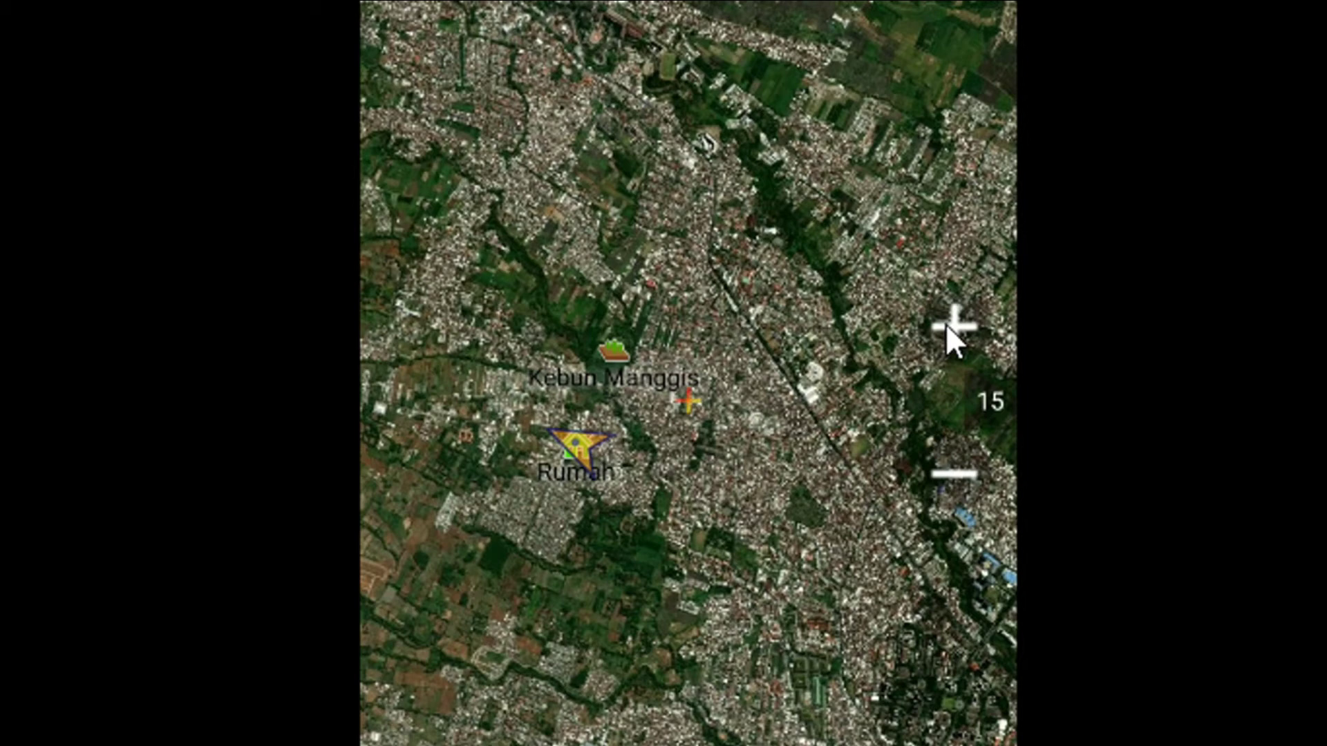
scroll(801, 263, "down", 1)
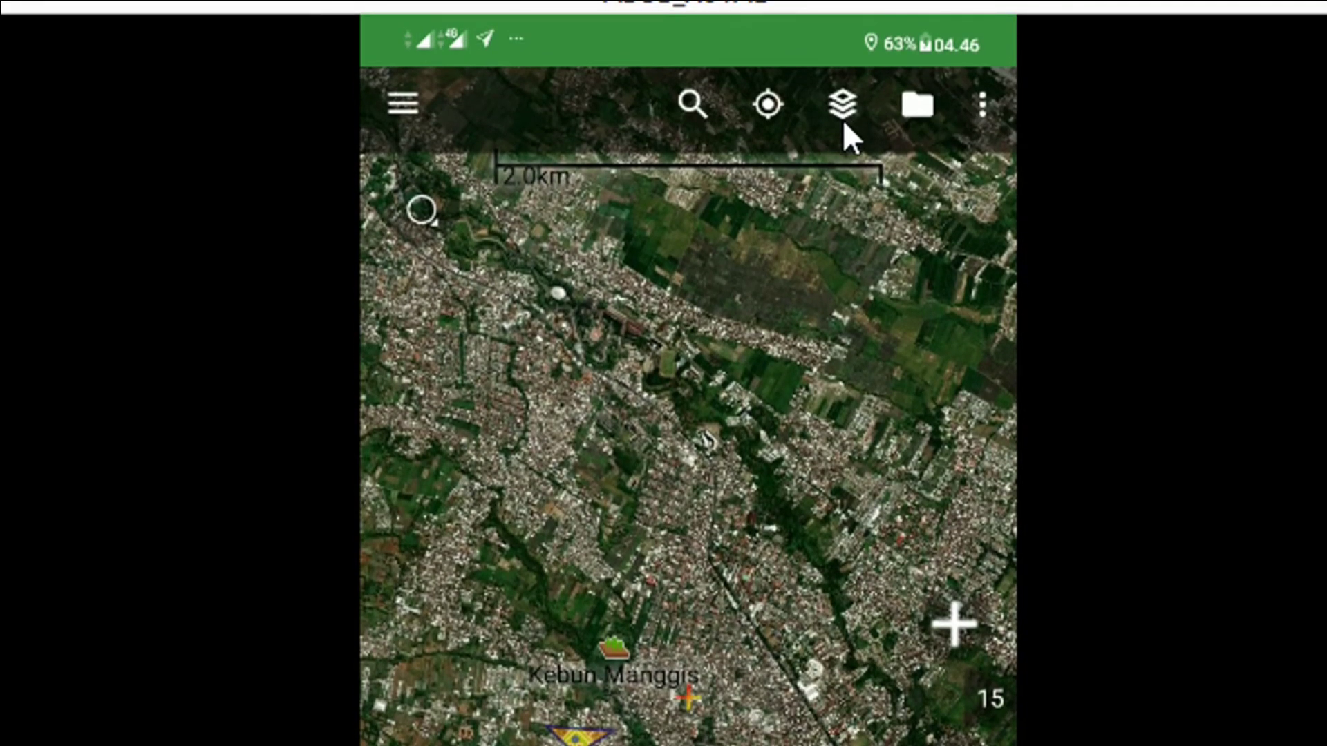
left_click(843, 120)
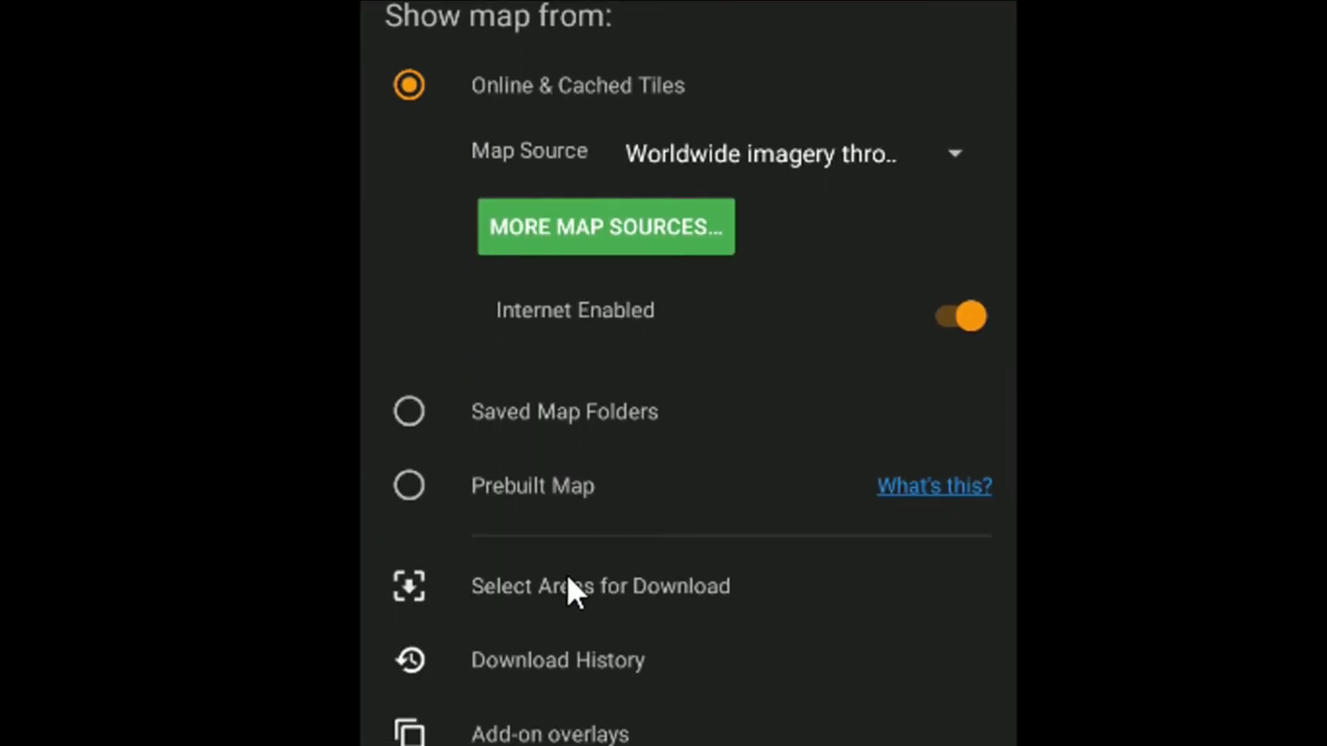
left_click(630, 586)
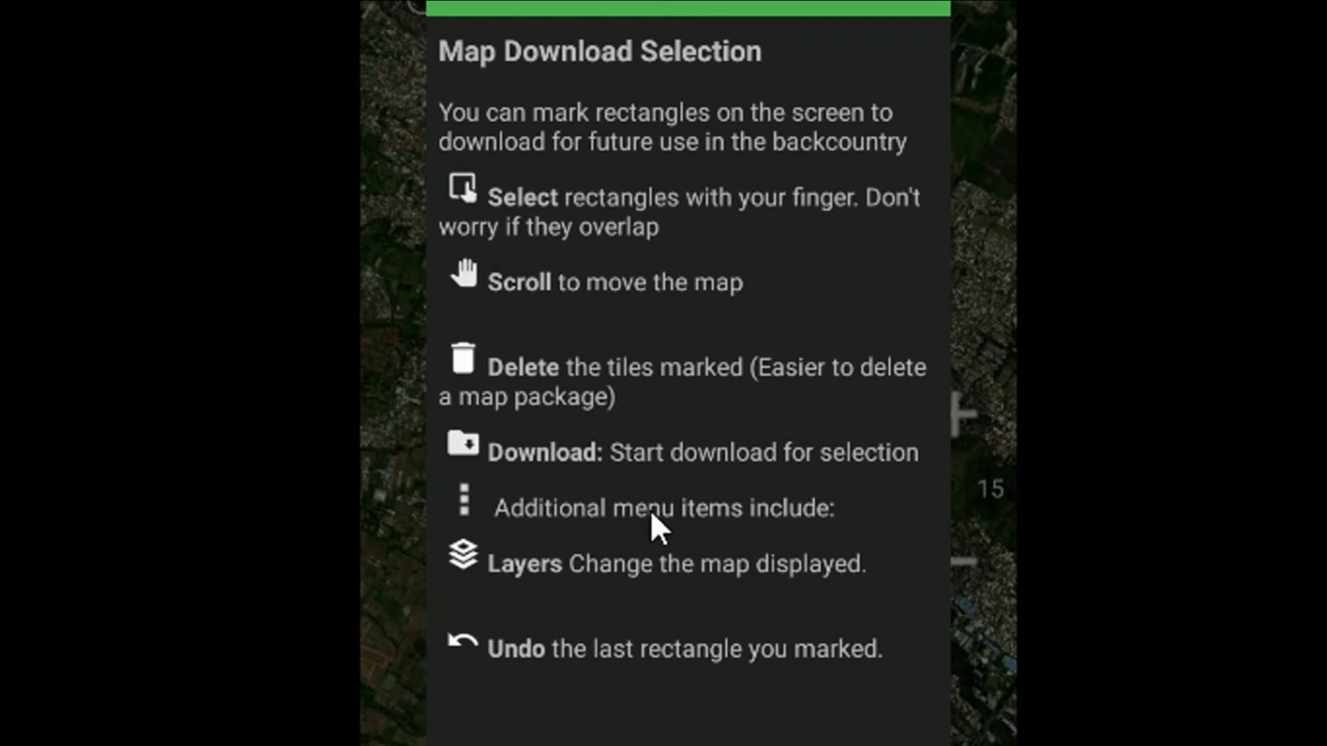
scroll(633, 635, "down", 5)
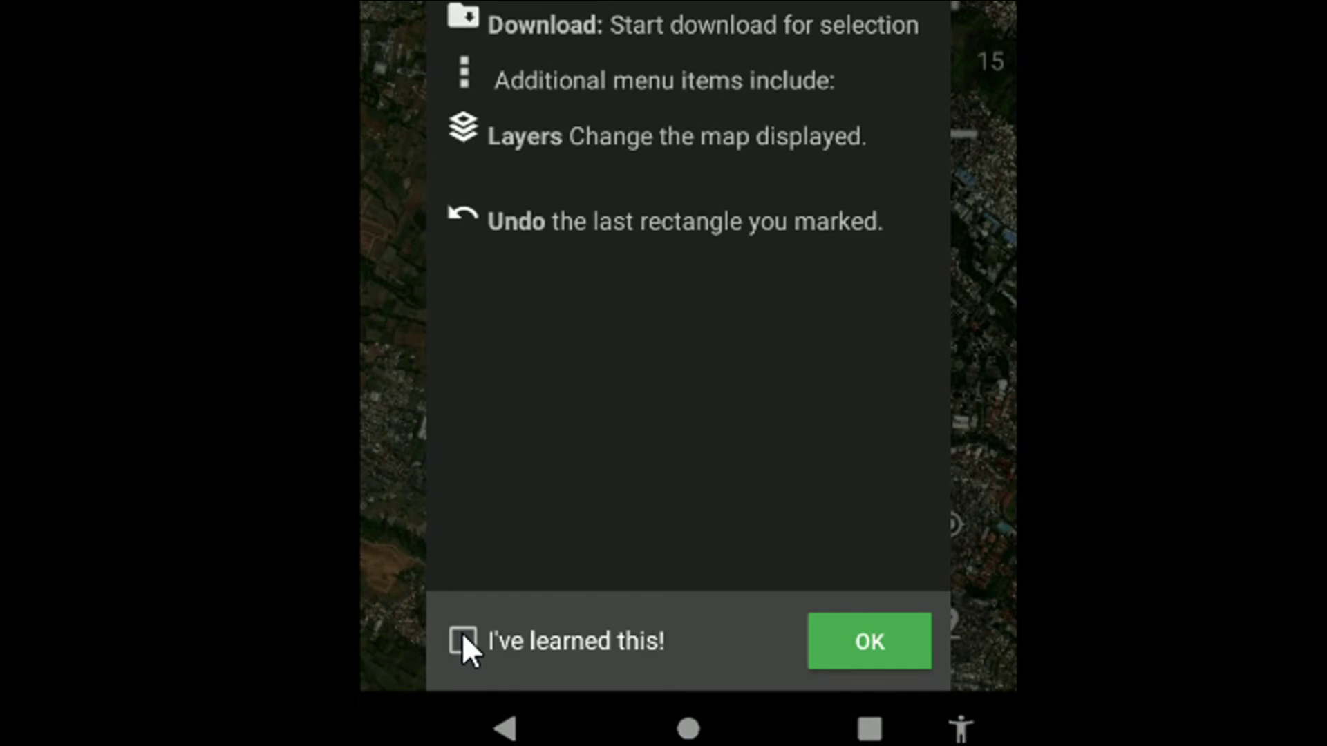
left_click(461, 633)
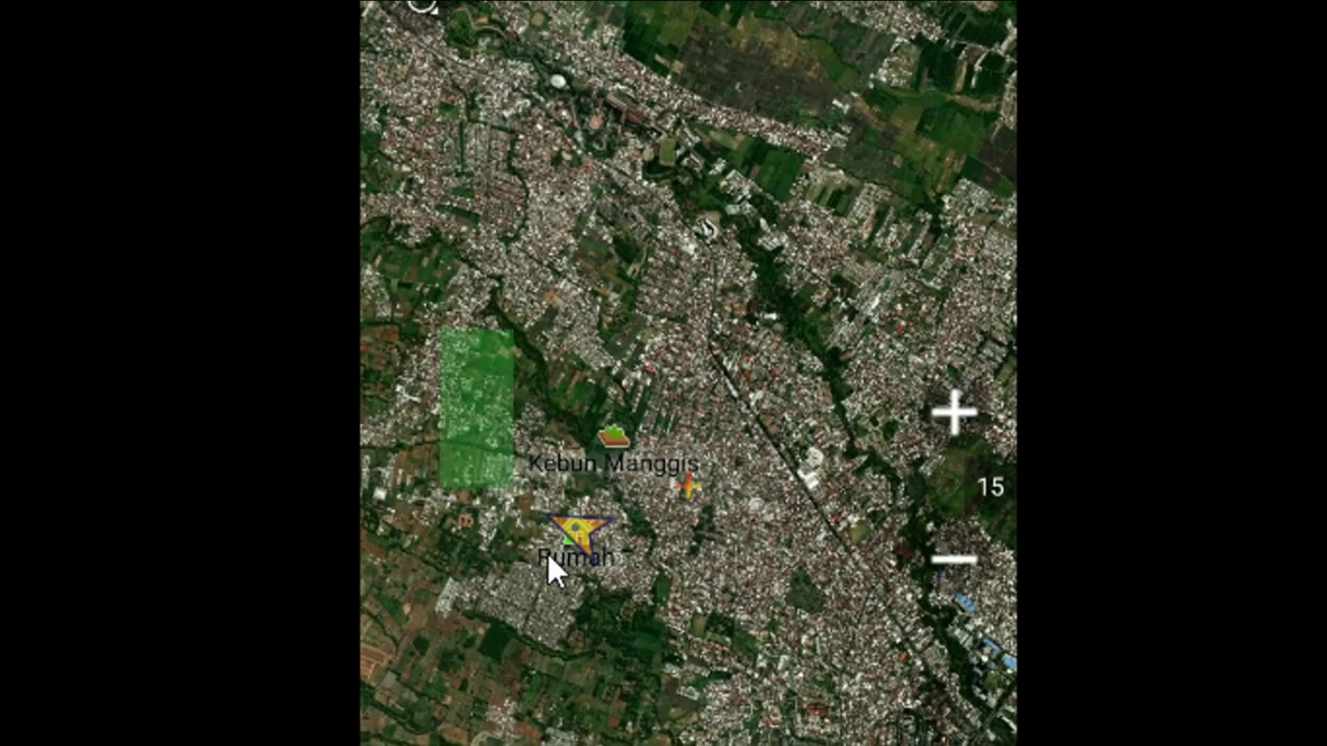
- Mark a download rectangle about 2 km wide covering the Rumah and Kebun Manggis waypoints and open its download options
left_click_drag(548, 553, 817, 707)
mouse_move(818, 647)
left_mouse_down()
mouse_move(779, 628)
mouse_move(832, 590)
mouse_move(819, 592)
left_mouse_up()
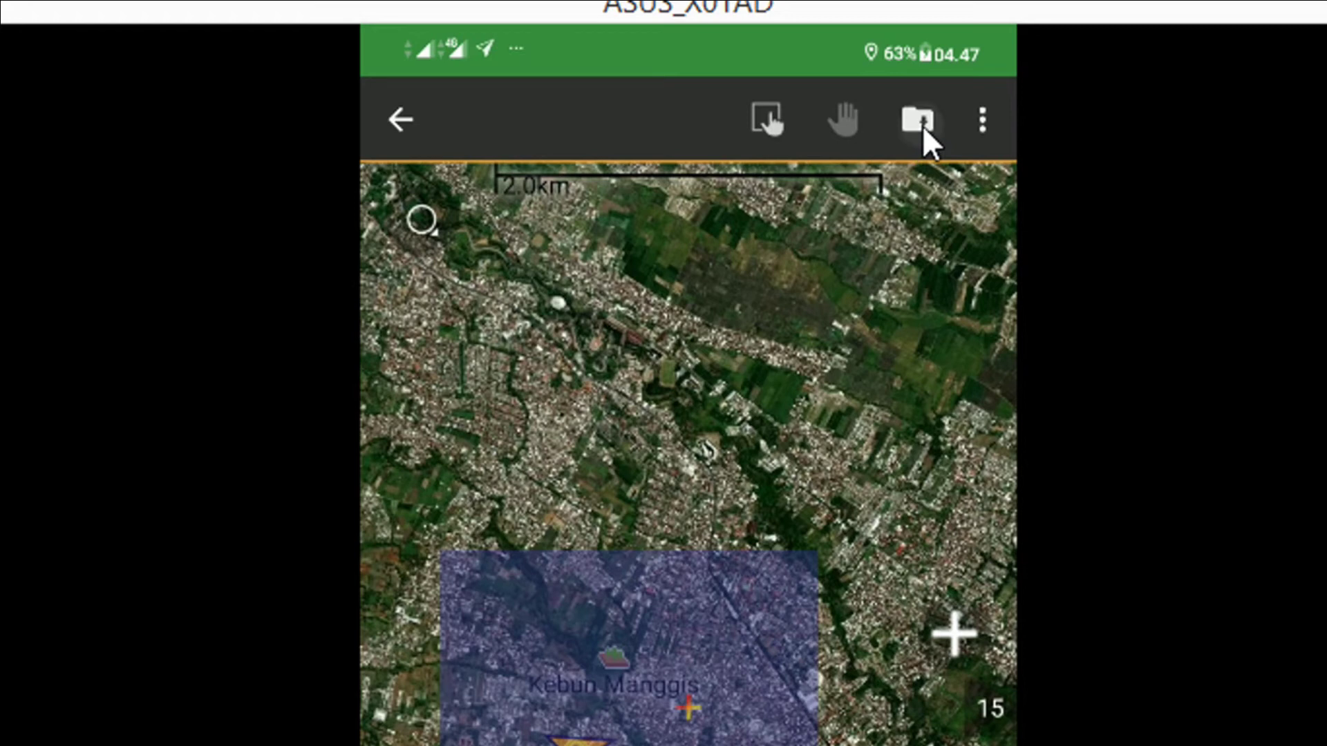
left_click(922, 124)
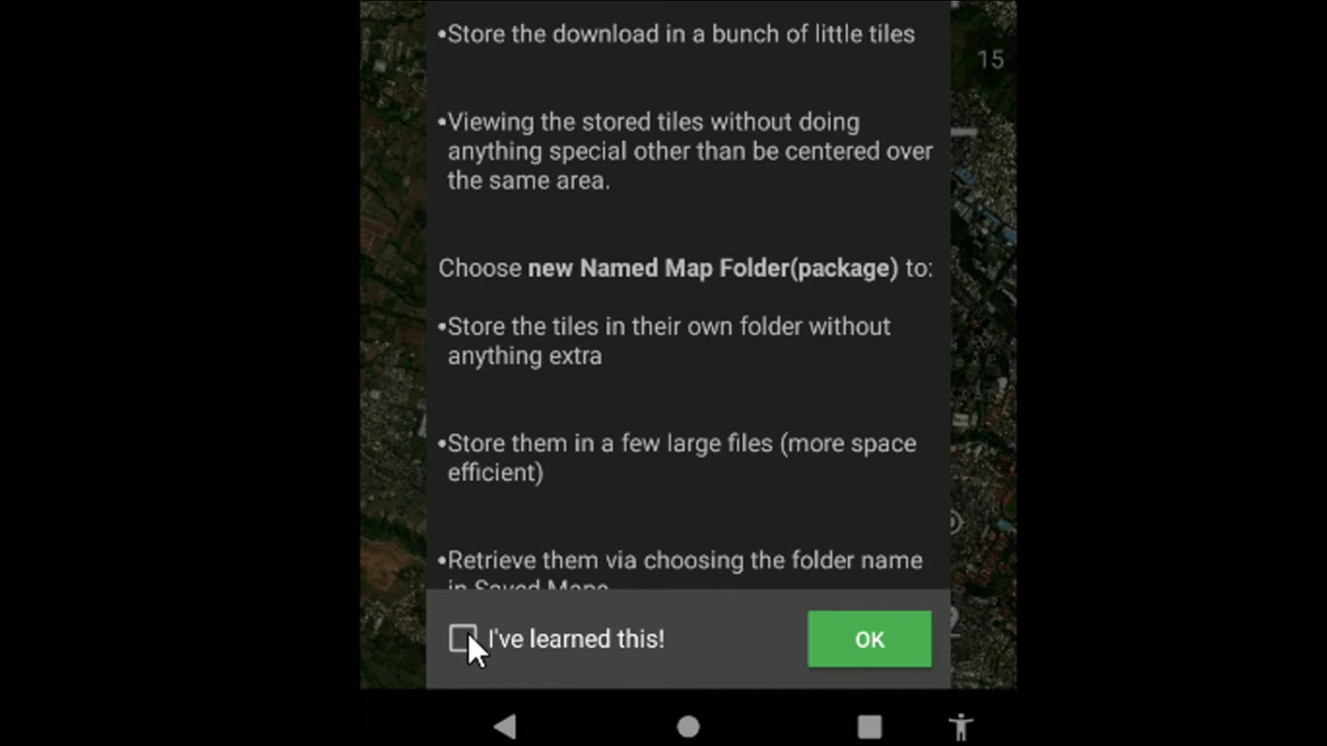
left_click(463, 638)
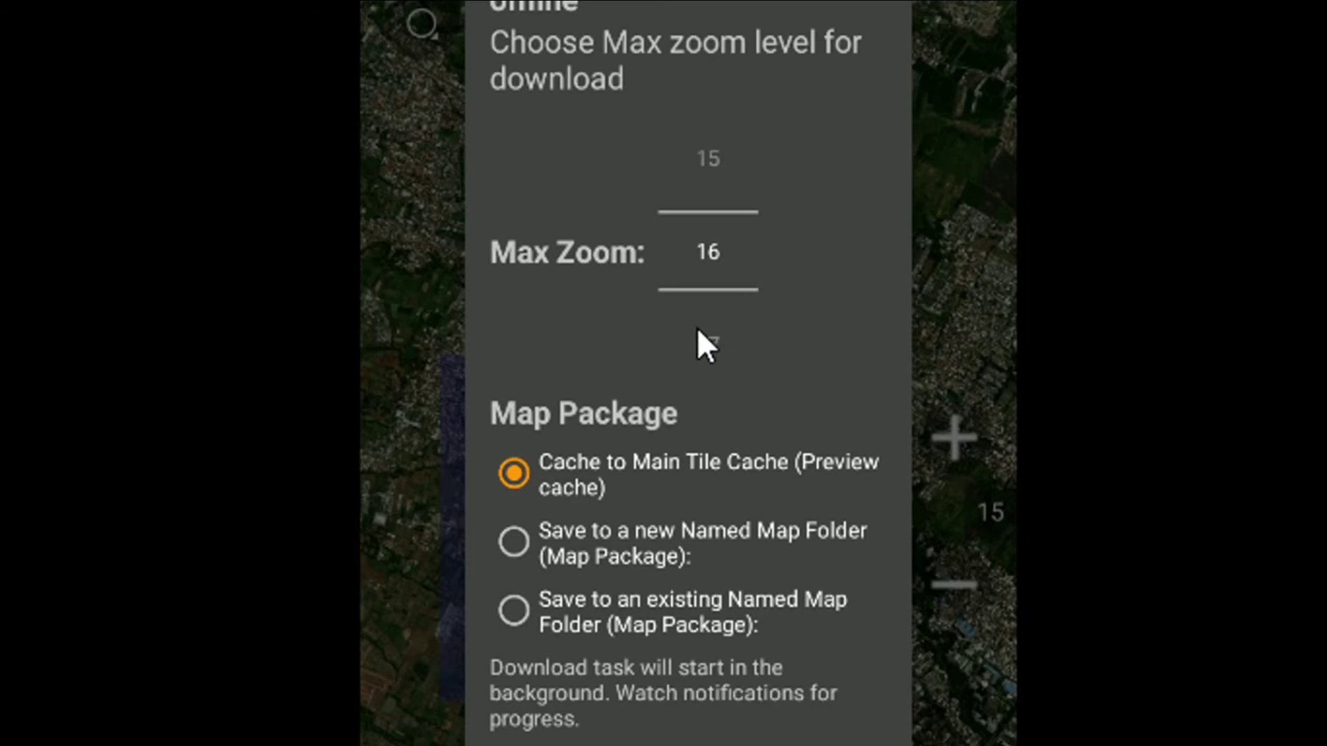
- Set the download's max zoom to 19 and save it to a new named map folder called Malang
left_click_drag(701, 321, 696, 172)
left_click_drag(718, 299, 713, 134)
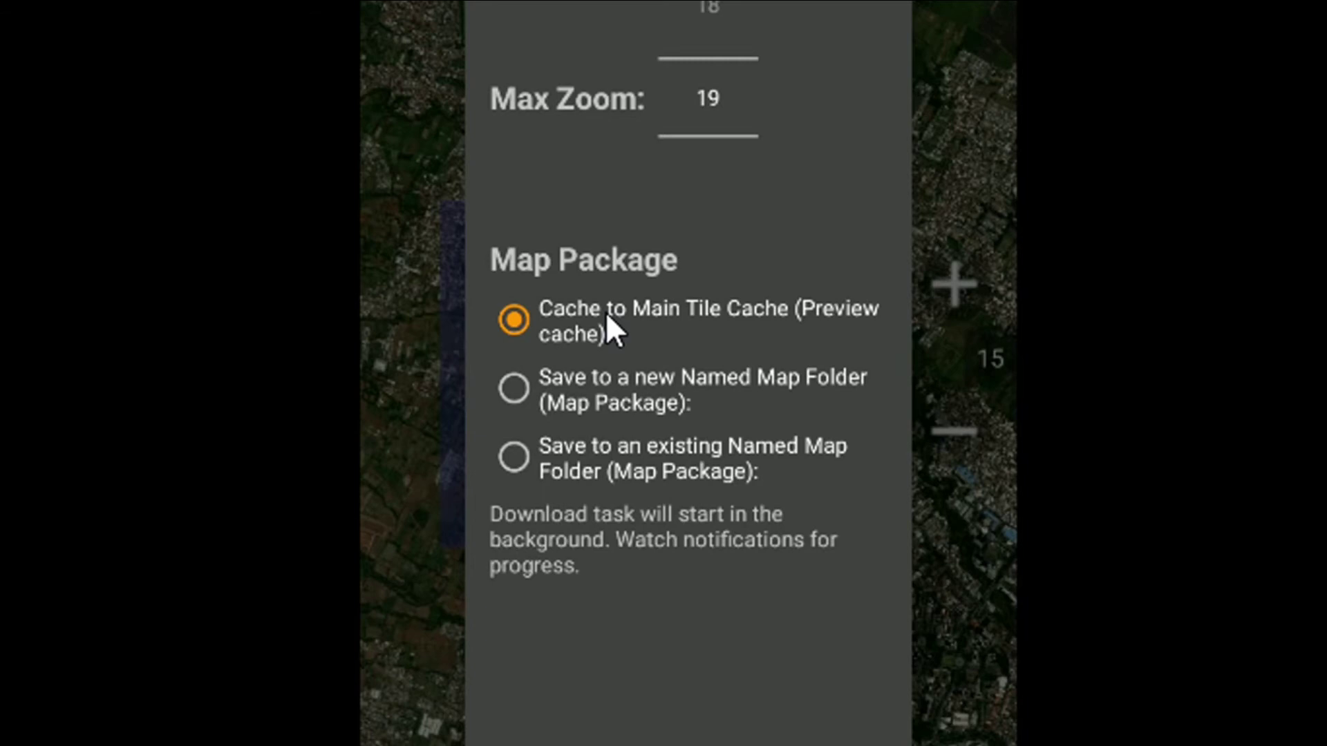
left_click(612, 383)
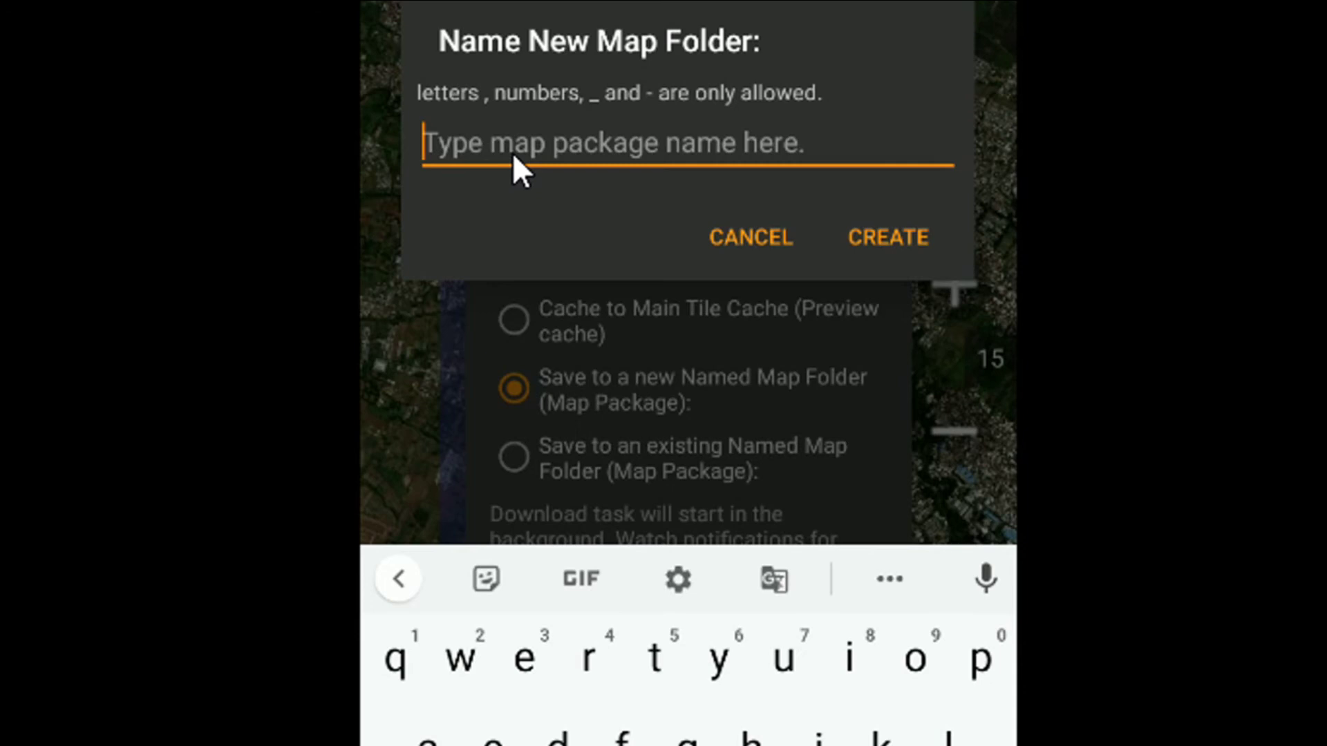
type("Ma")
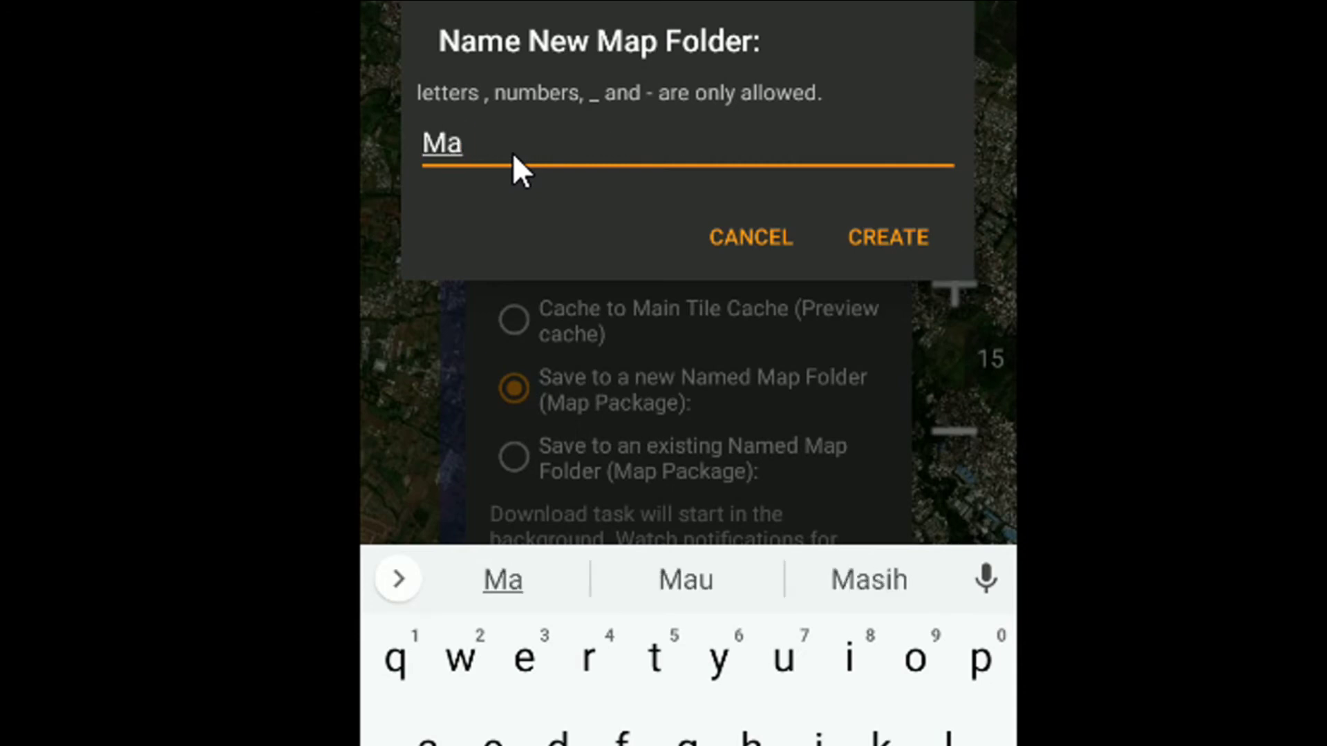
type("lang")
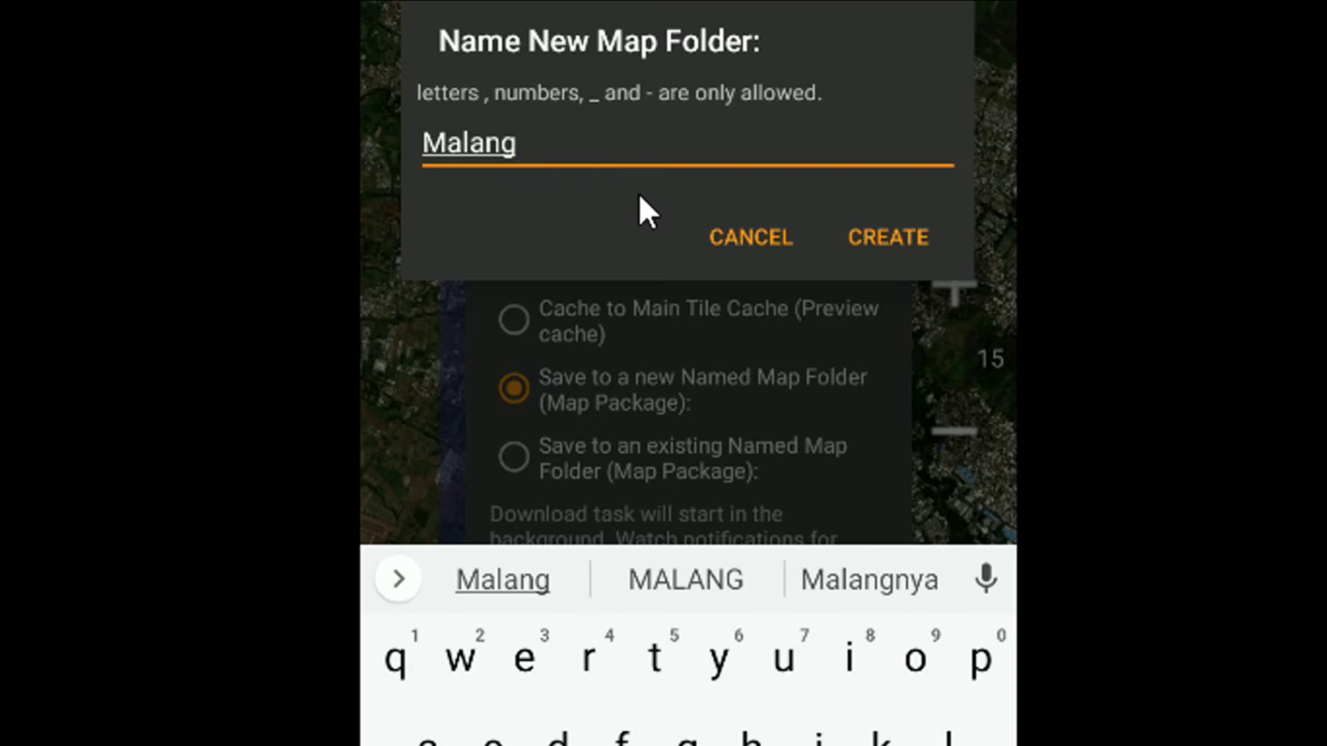
left_click(903, 244)
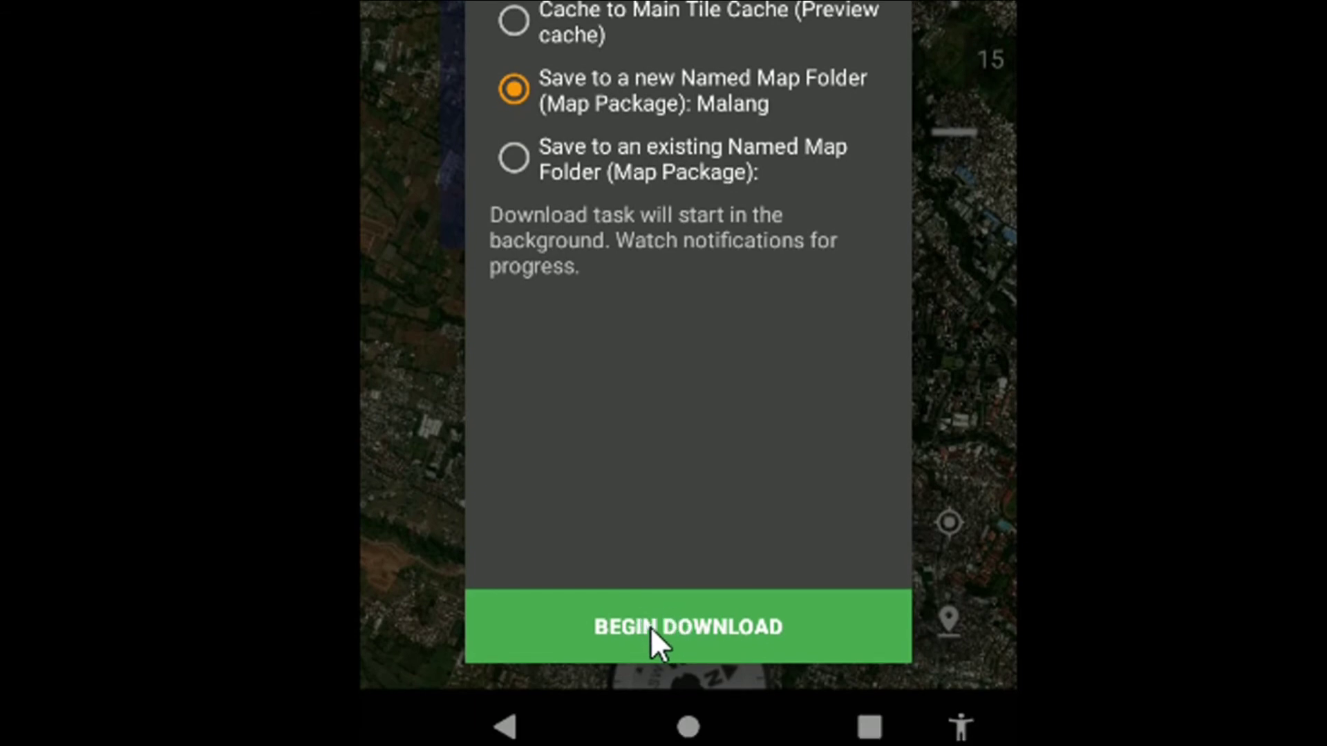
- Download the selected area, accepting the size estimate and marking the help as learned, and return to the main map when it completes
left_click(654, 617)
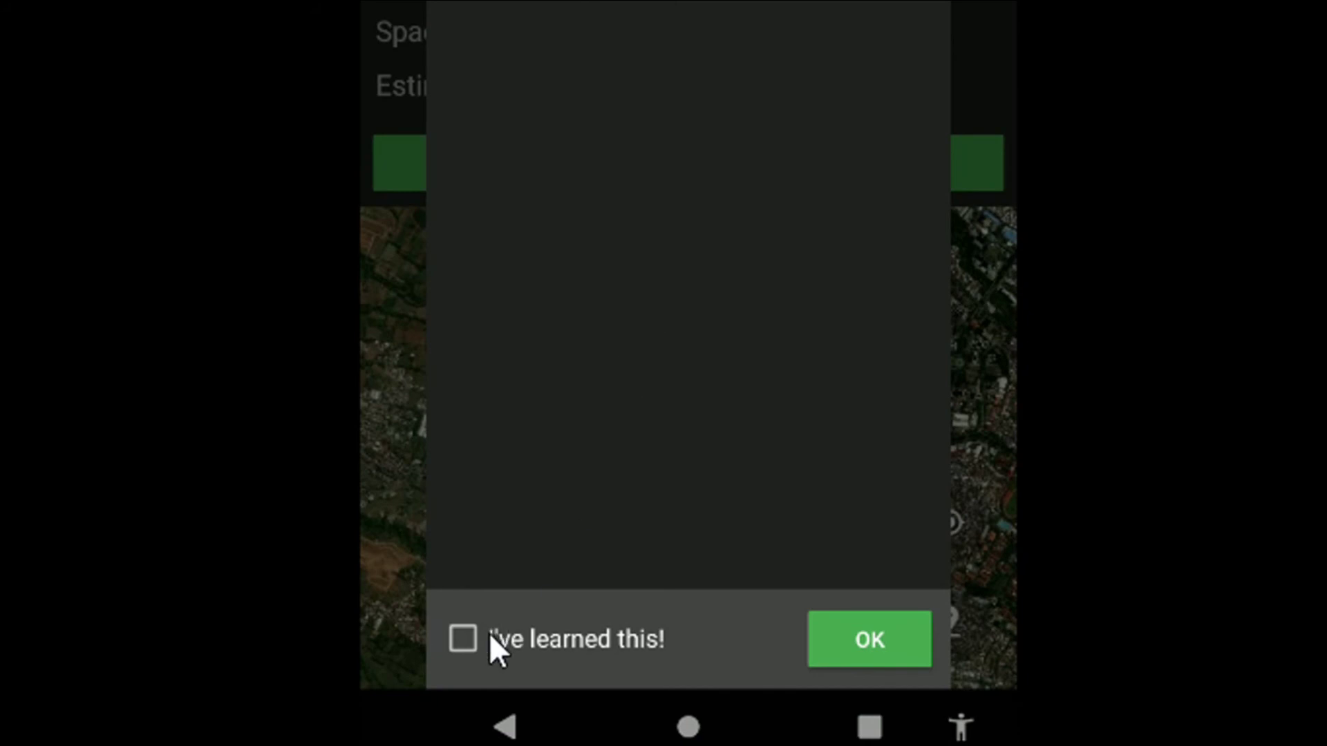
left_click(463, 625)
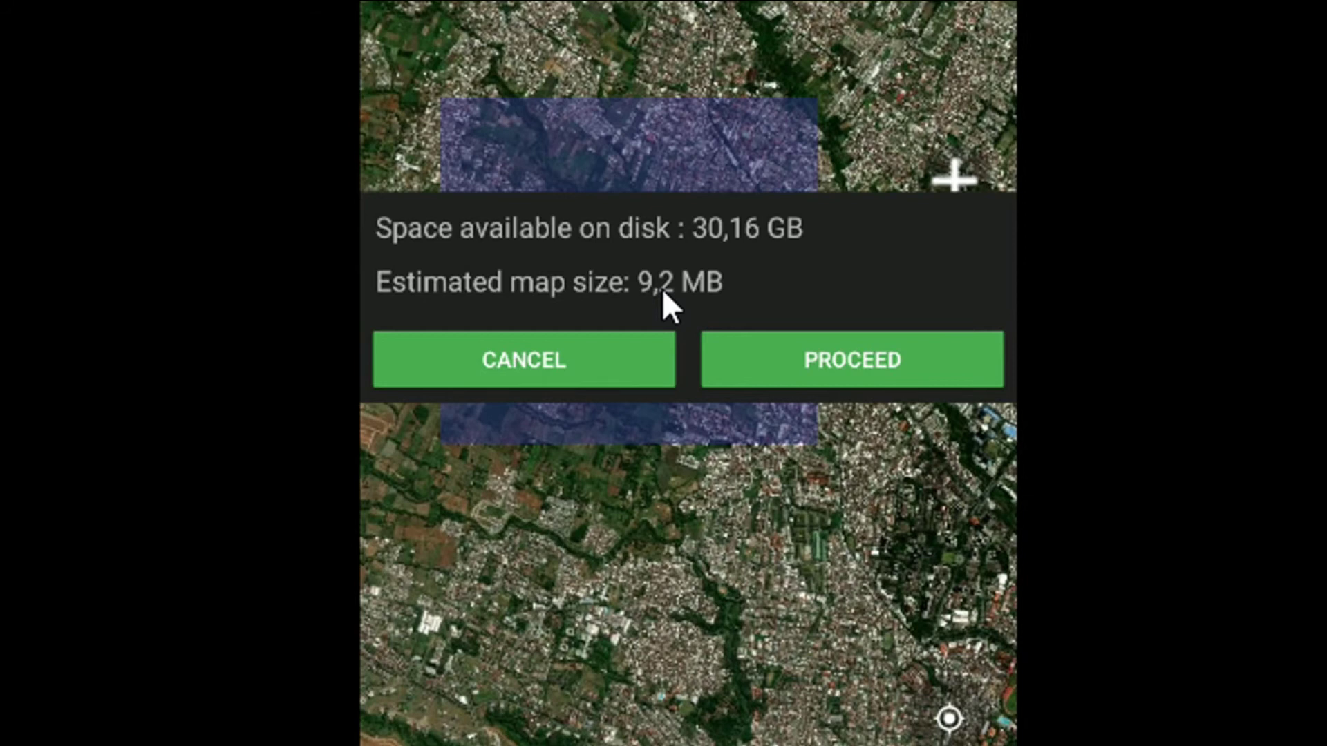
left_click(773, 364)
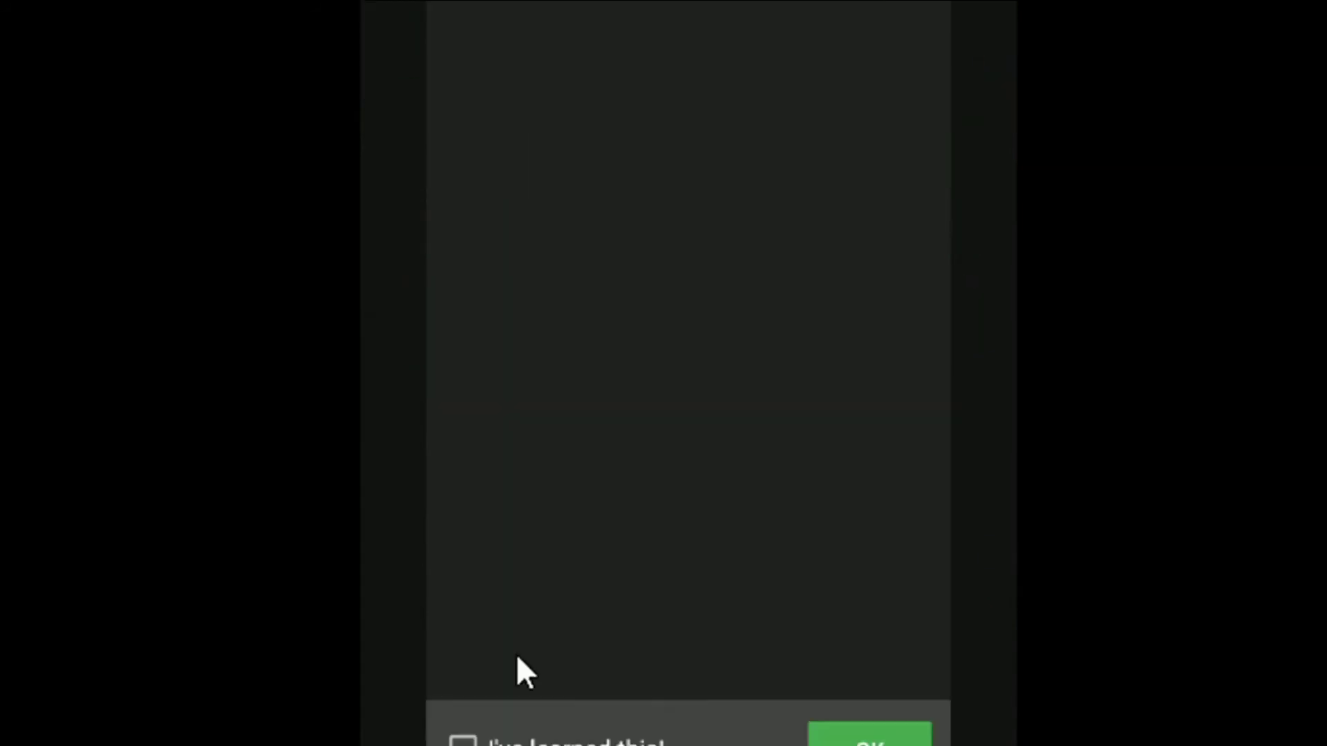
left_click(477, 651)
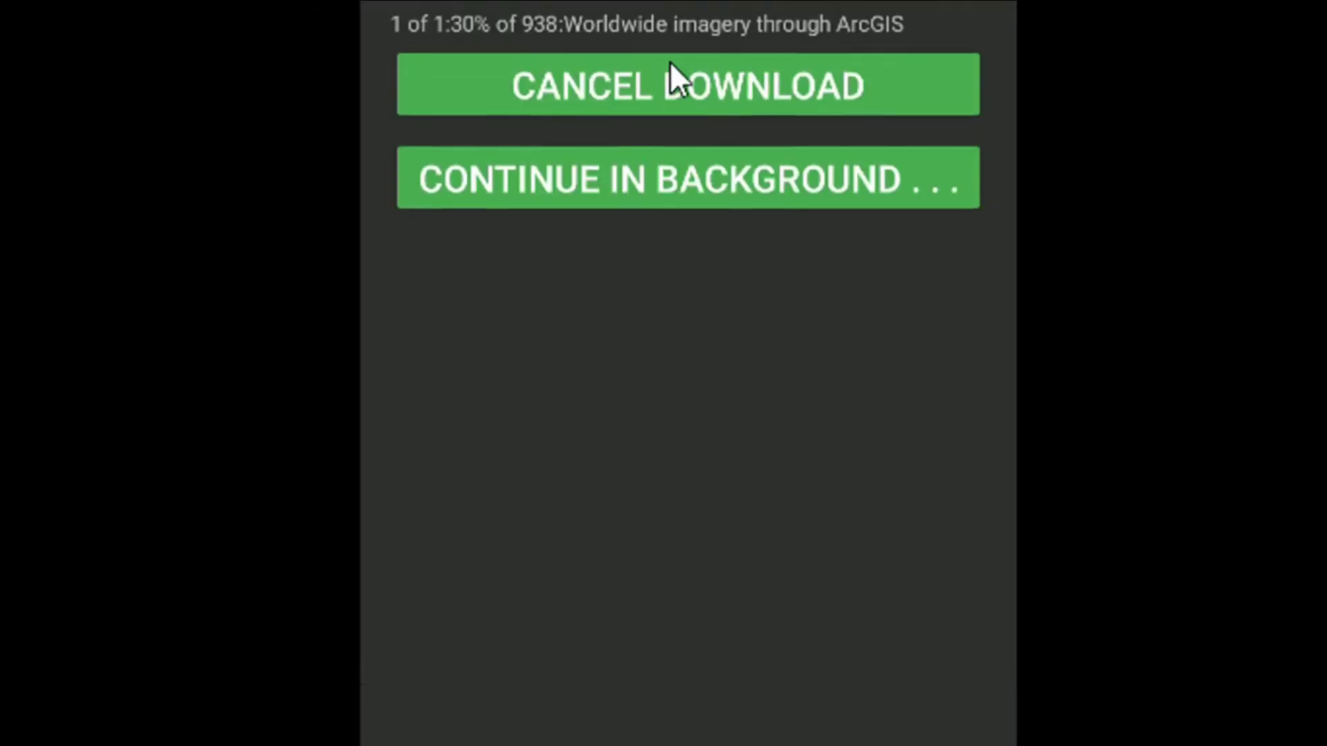
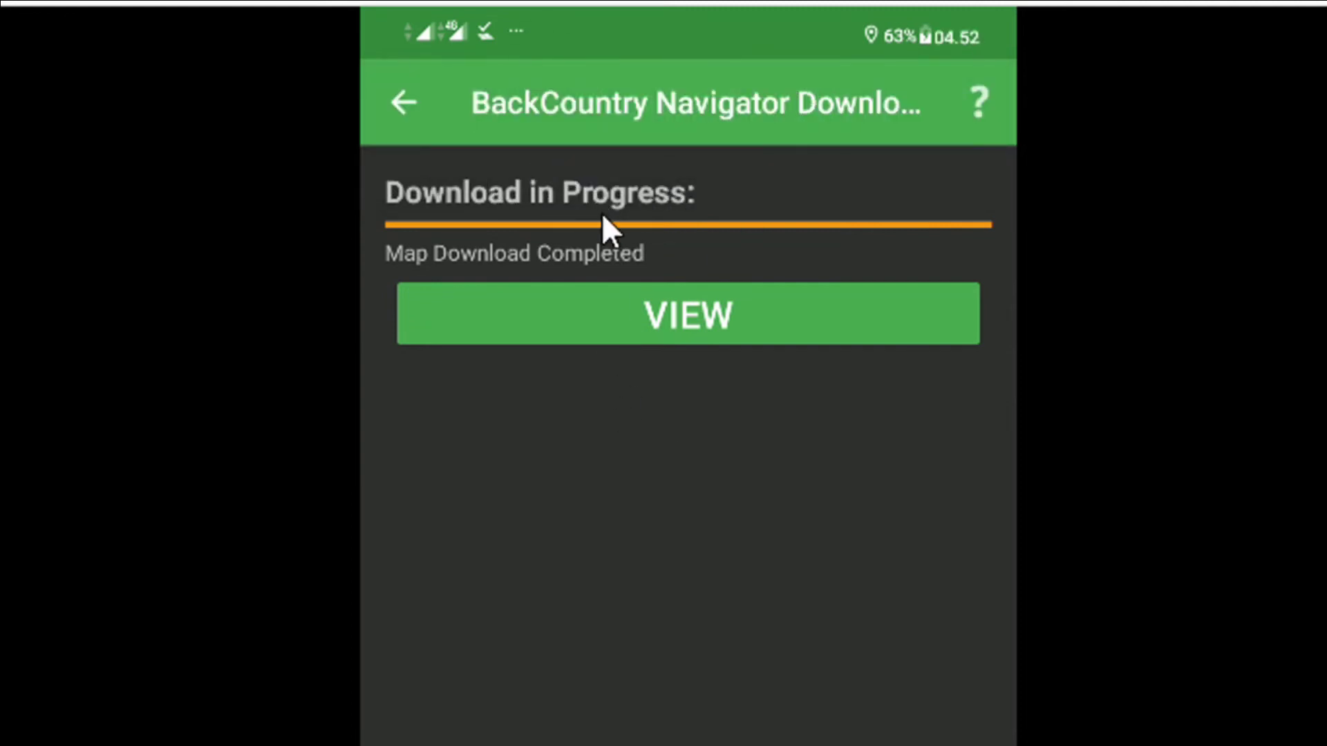
left_click(408, 112)
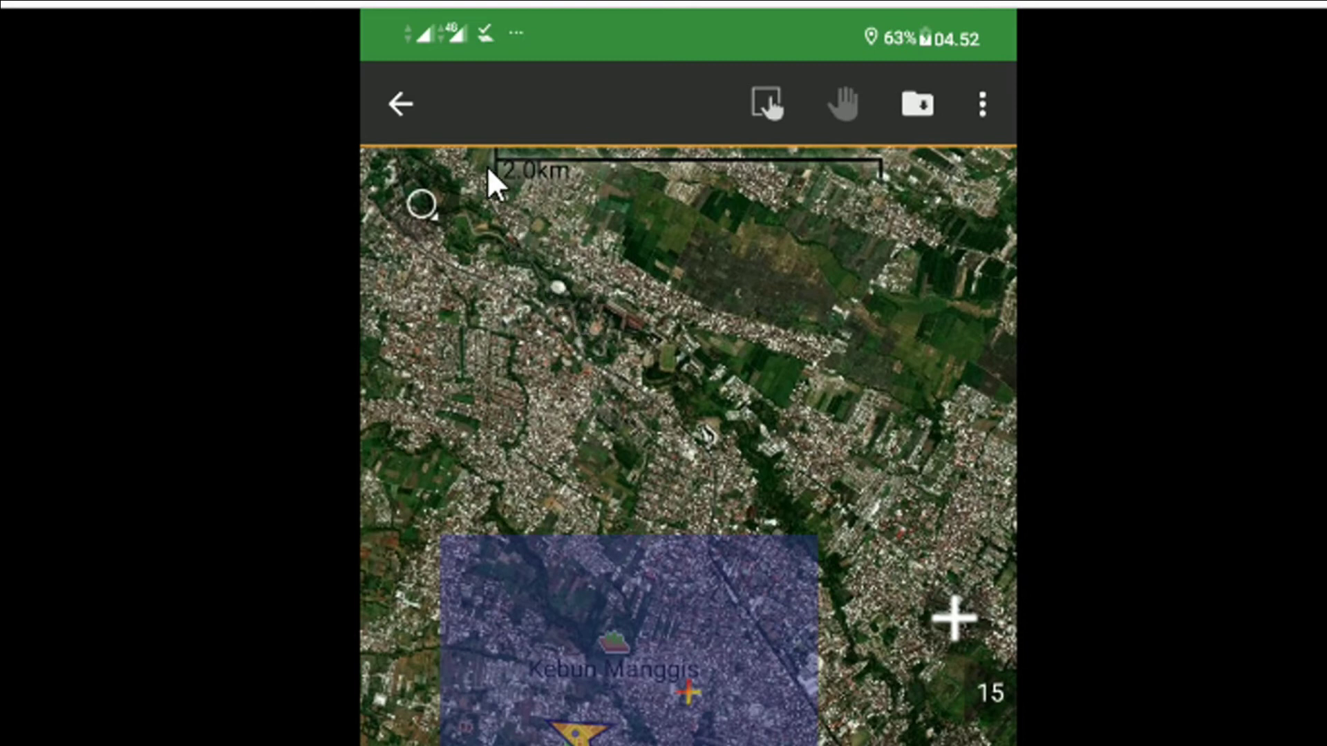
left_click(405, 116)
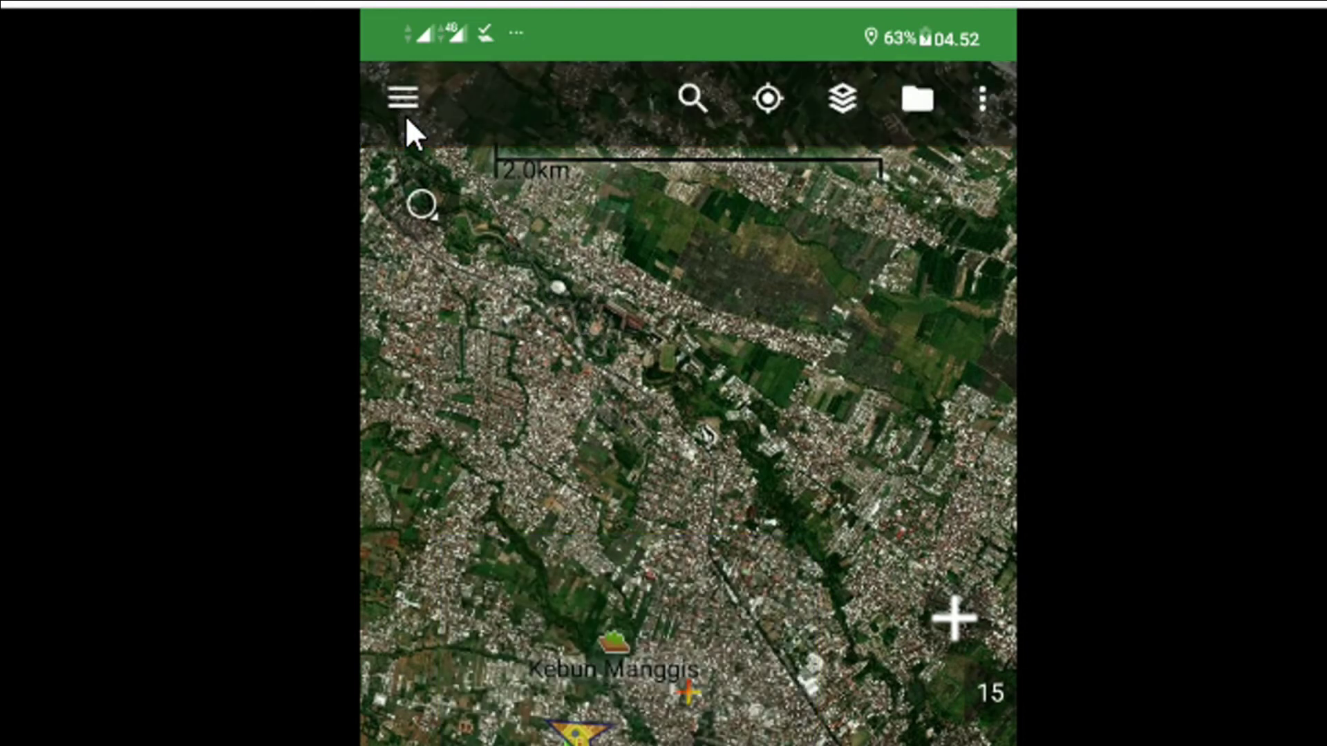
- Turn off the phone's mobile data and view the map offline at zoom level 14
left_click(405, 115)
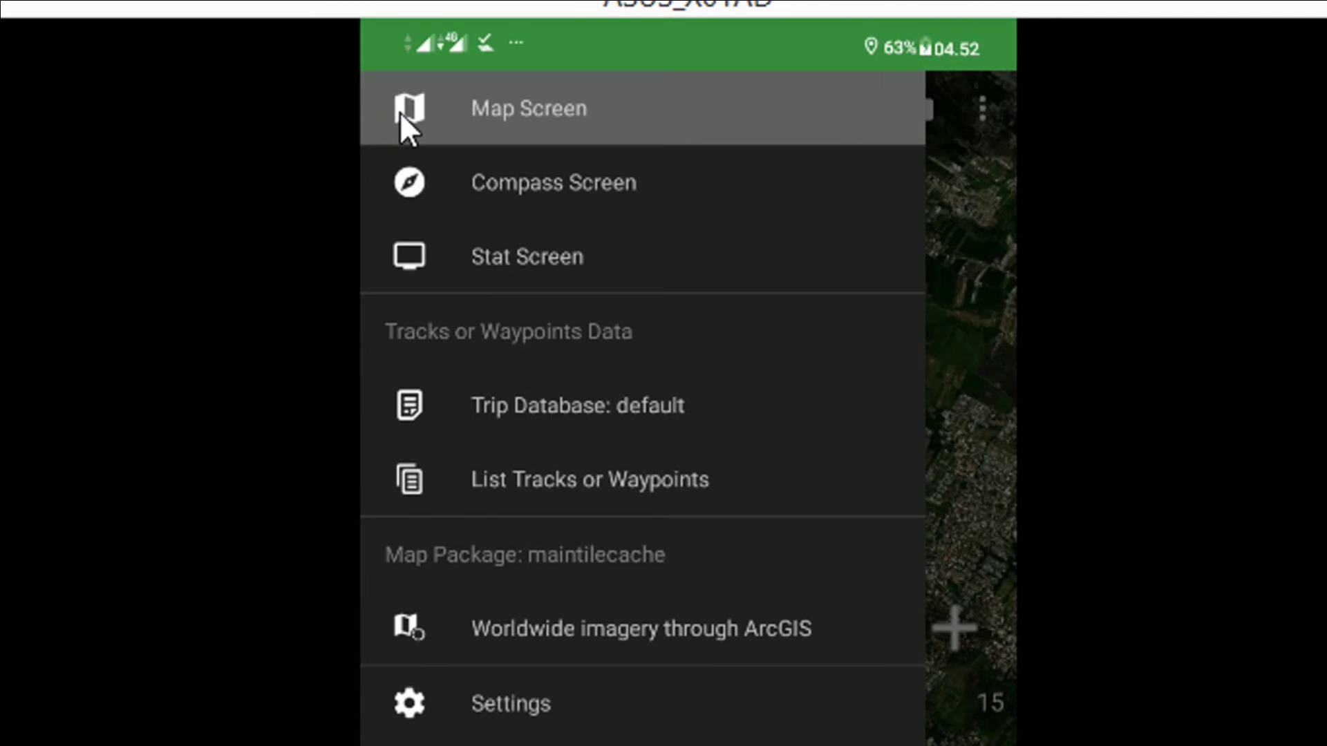
left_click(951, 230)
left_click_drag(679, 58, 711, 646)
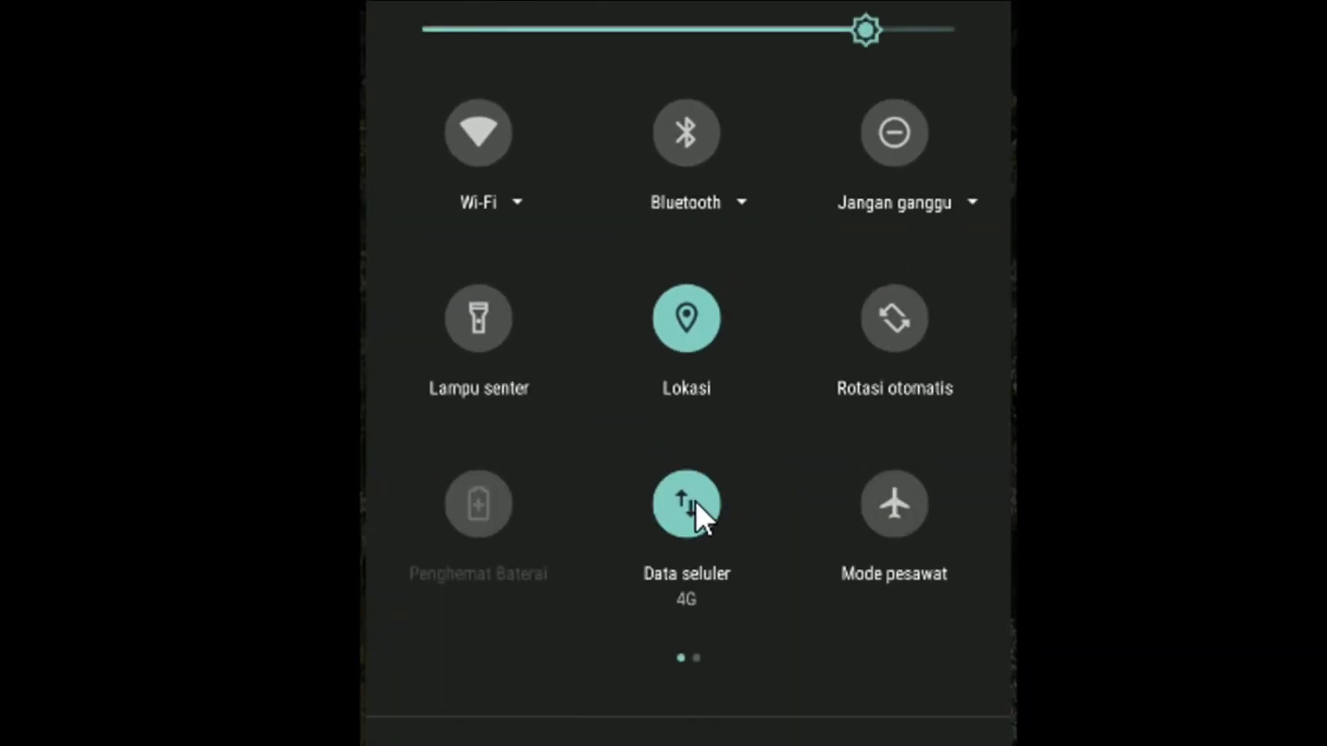
left_click(697, 538)
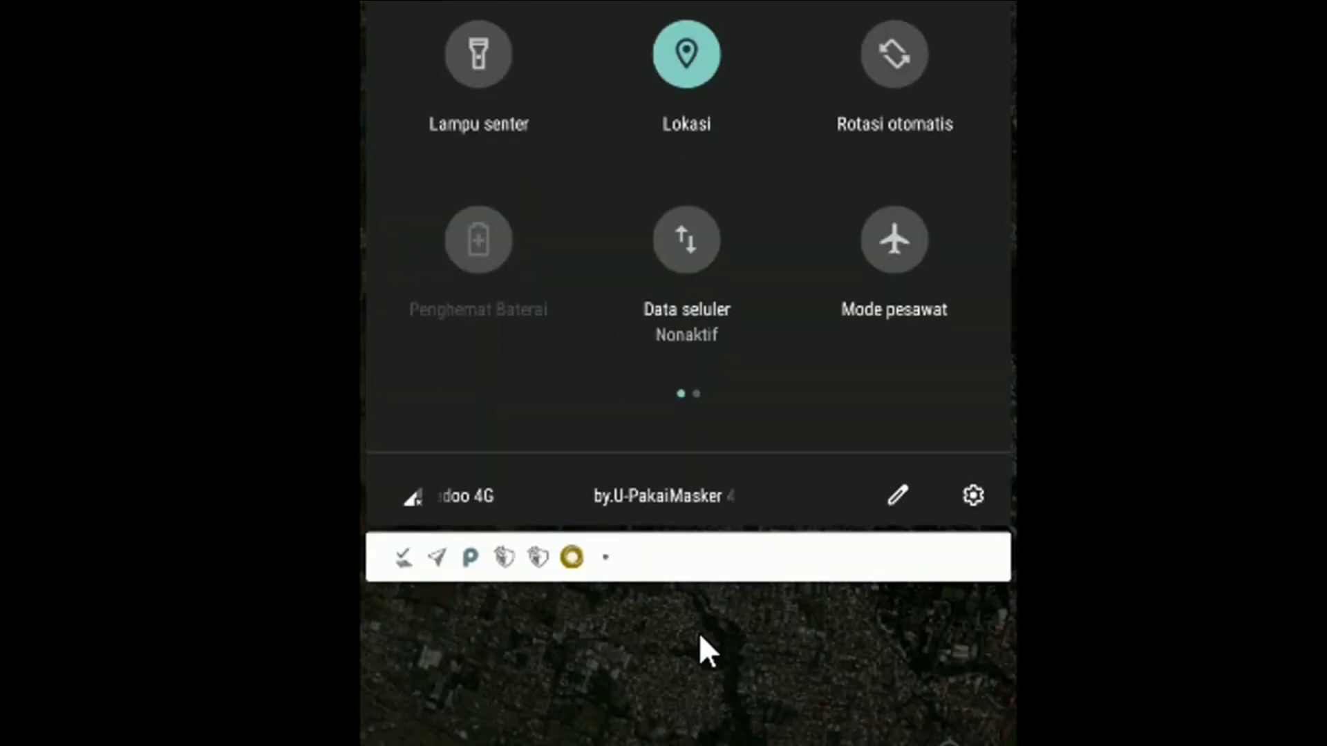
scroll(716, 110, "up", 5)
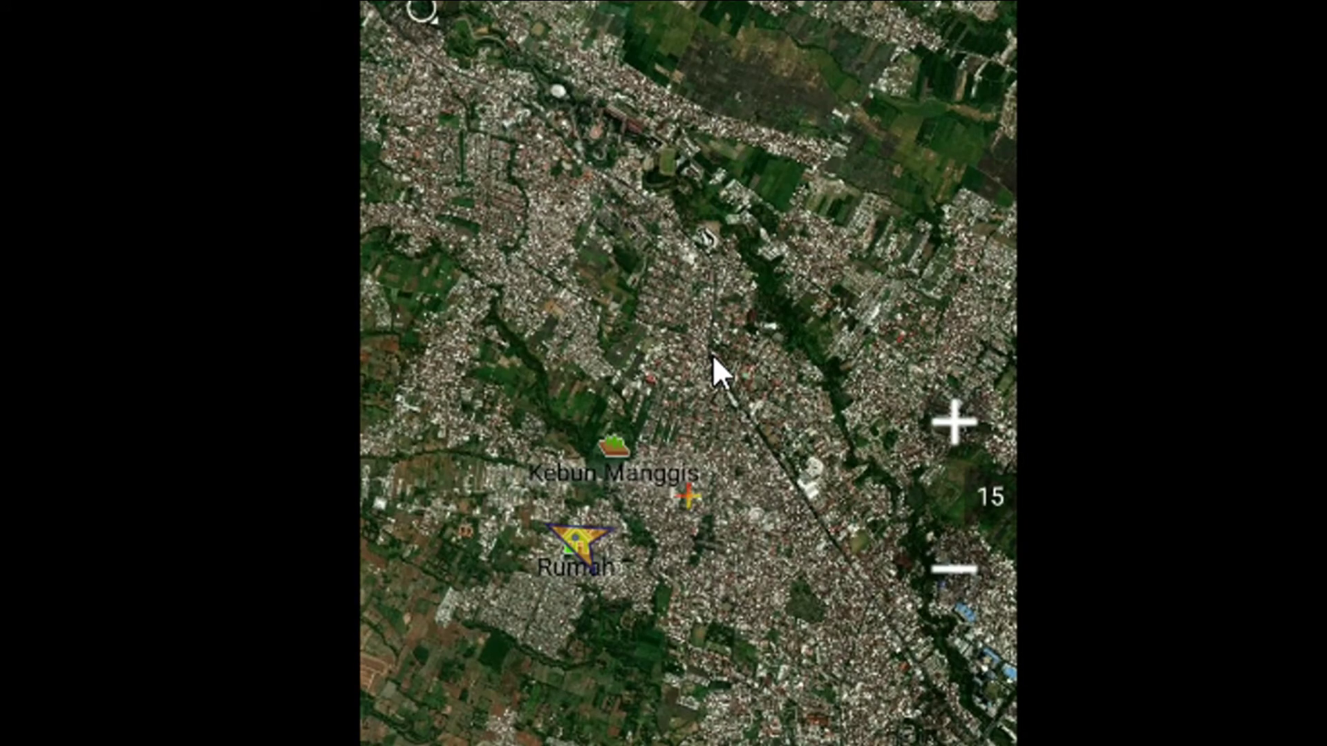
left_click(967, 571)
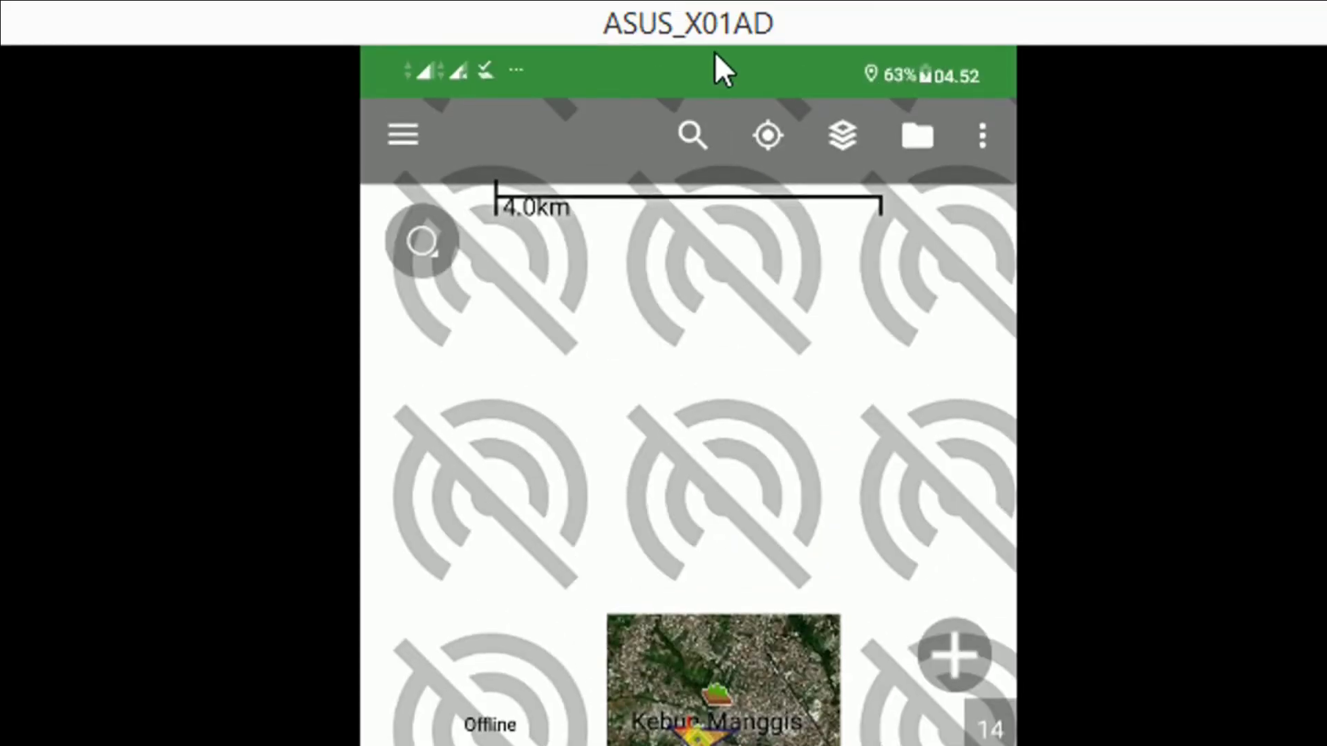
- Turn on the phone's mobile data and load the satellite imagery around Rumah at zoom levels 15 and 14
left_click_drag(716, 56, 716, 732)
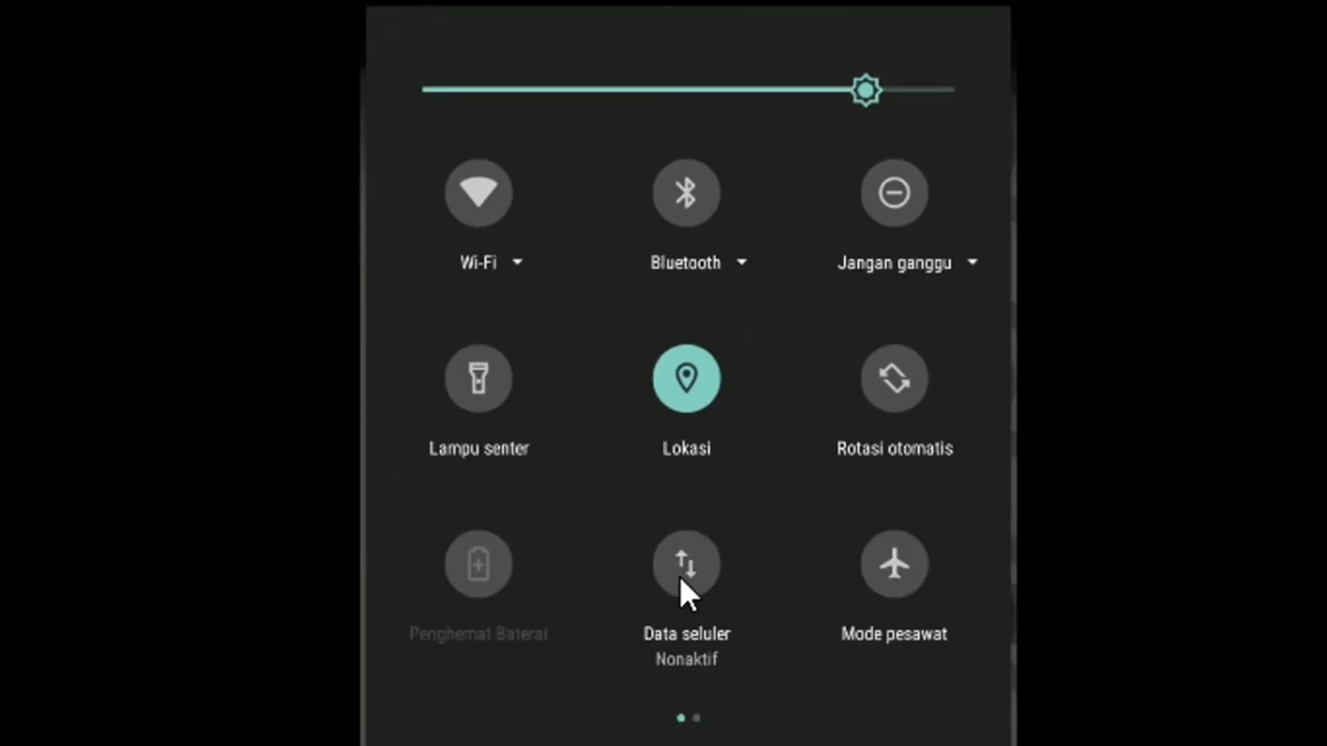
left_click(685, 588)
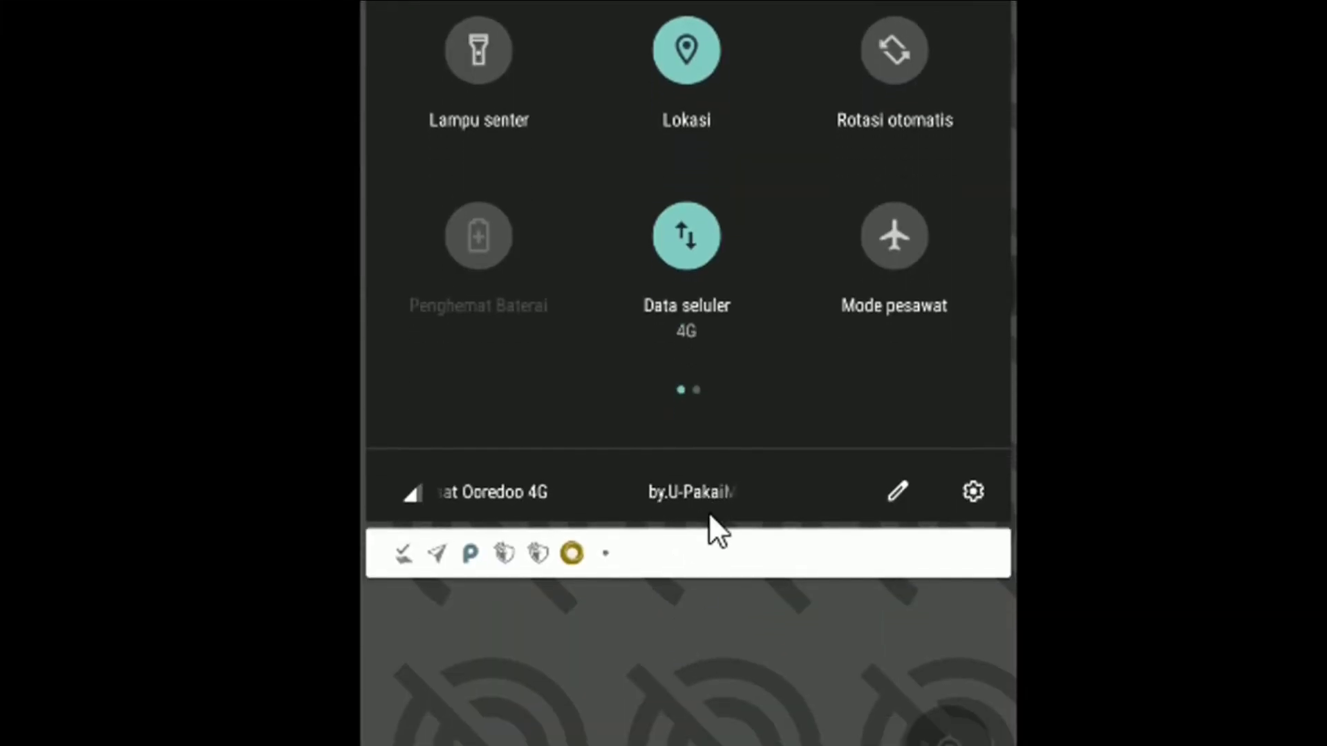
left_click_drag(666, 646, 755, 124)
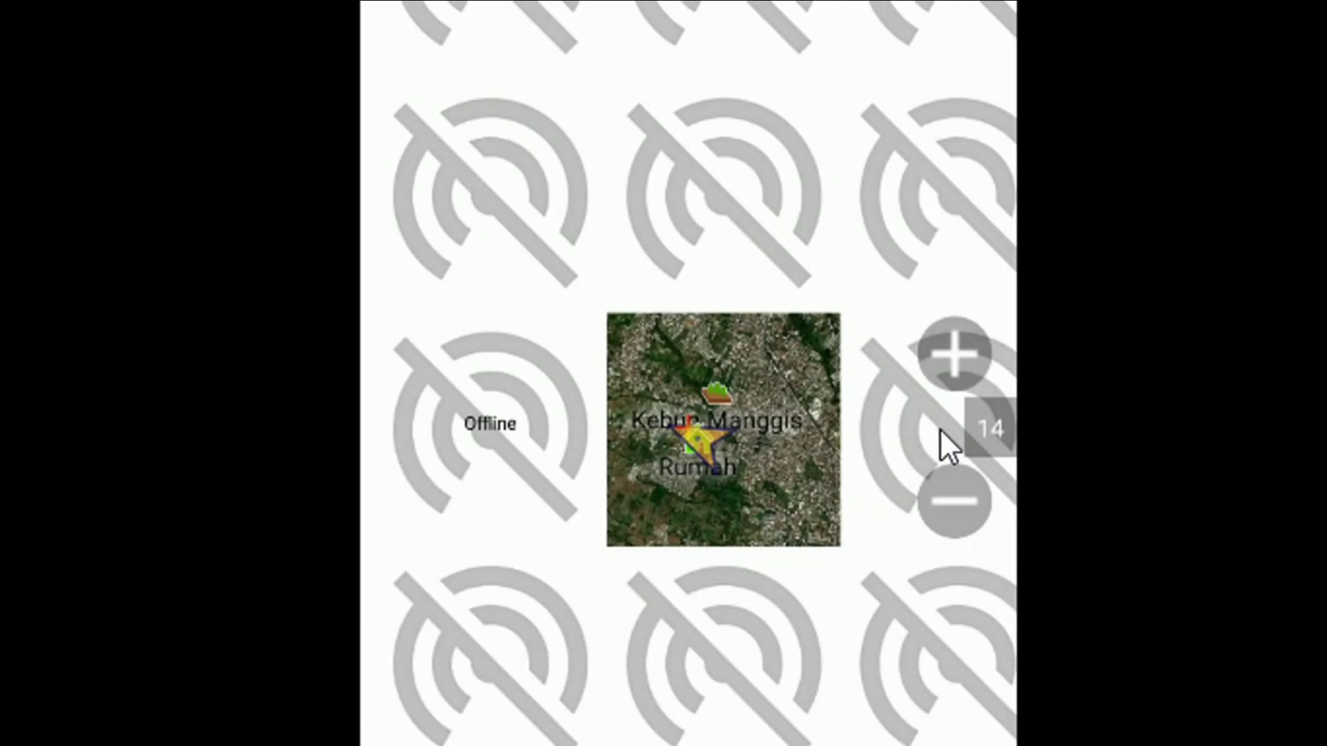
left_click(953, 350)
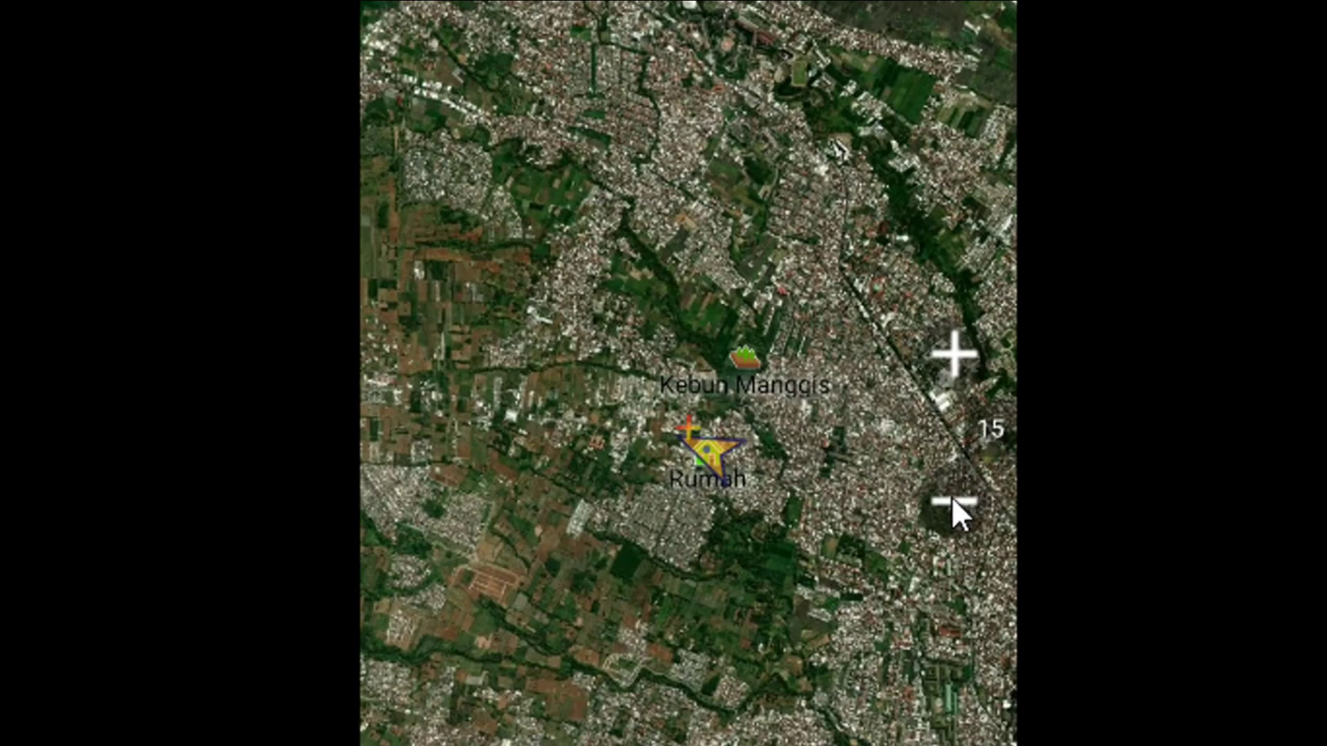
left_click(954, 503)
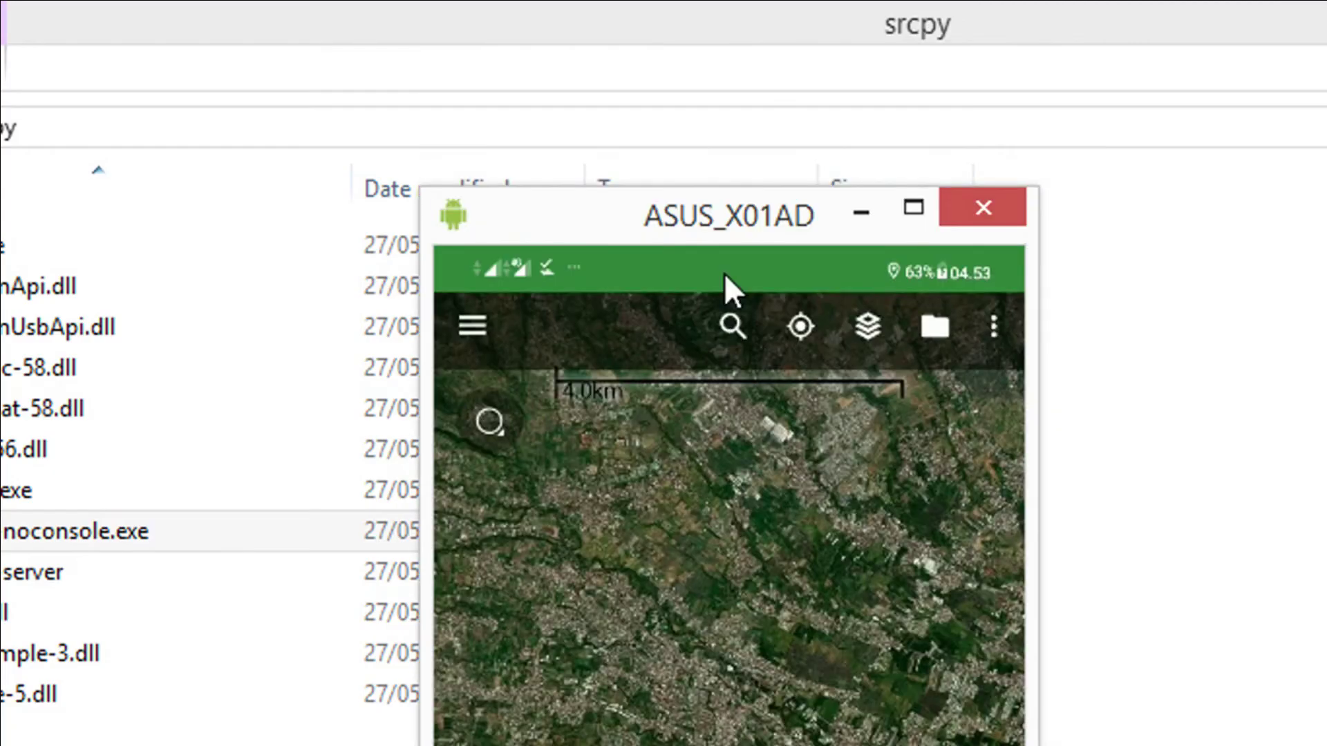
- Maximize the mirrored phone window and turn off mobile data to take the map offline
left_click(913, 207)
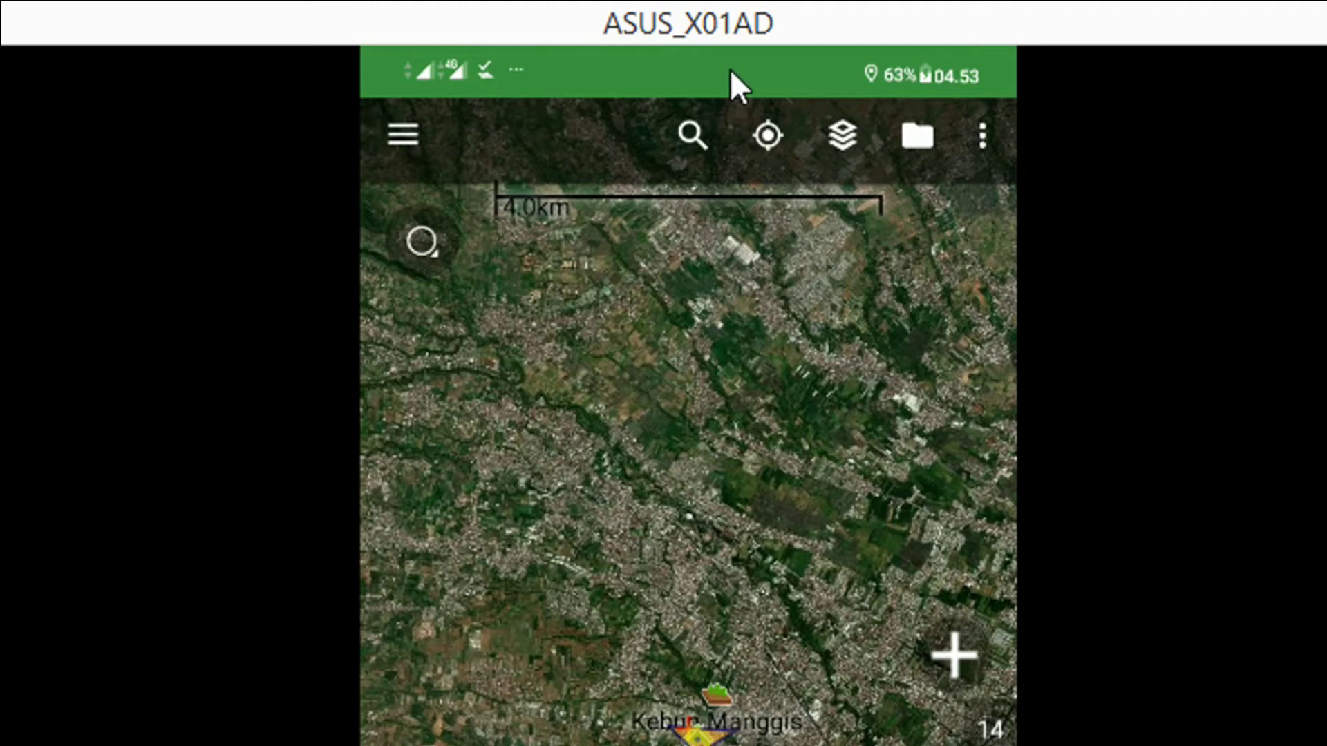
left_click_drag(726, 73, 702, 314)
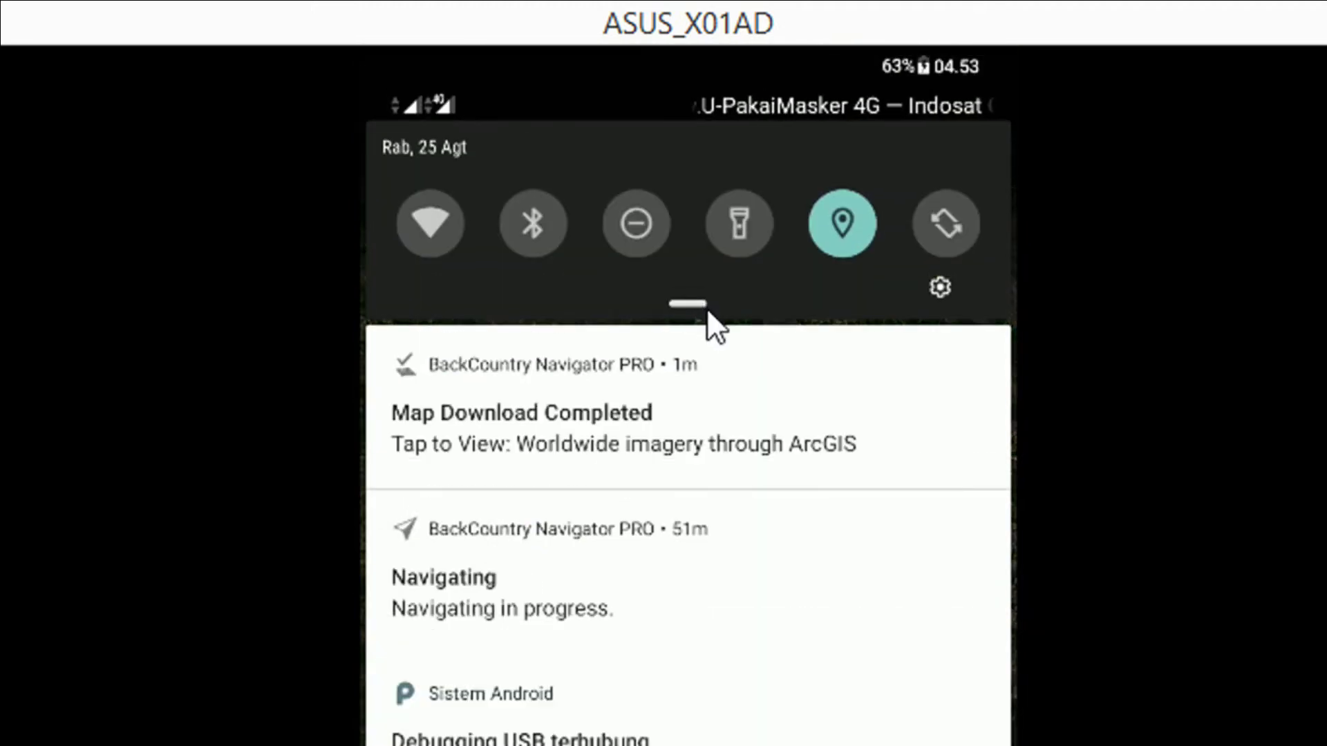
left_click_drag(703, 453, 715, 576)
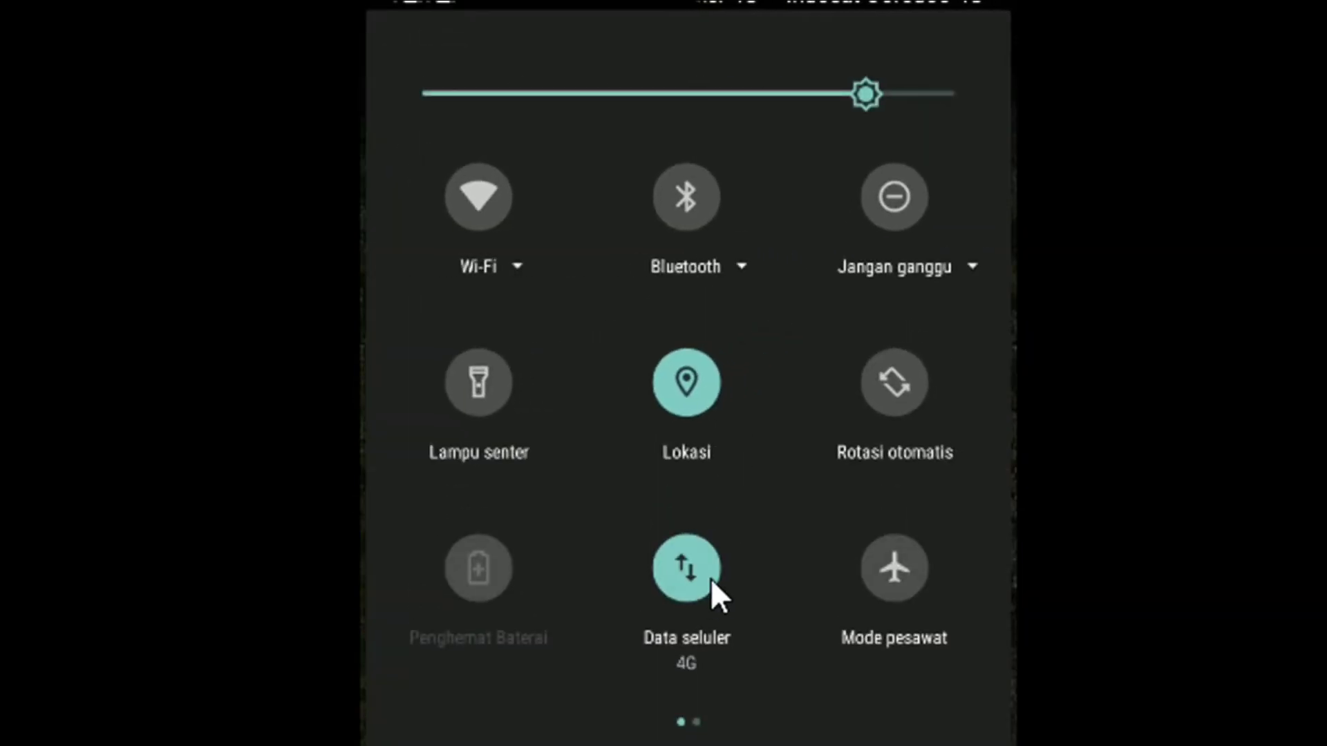
left_click(712, 582)
left_click_drag(708, 628, 744, 112)
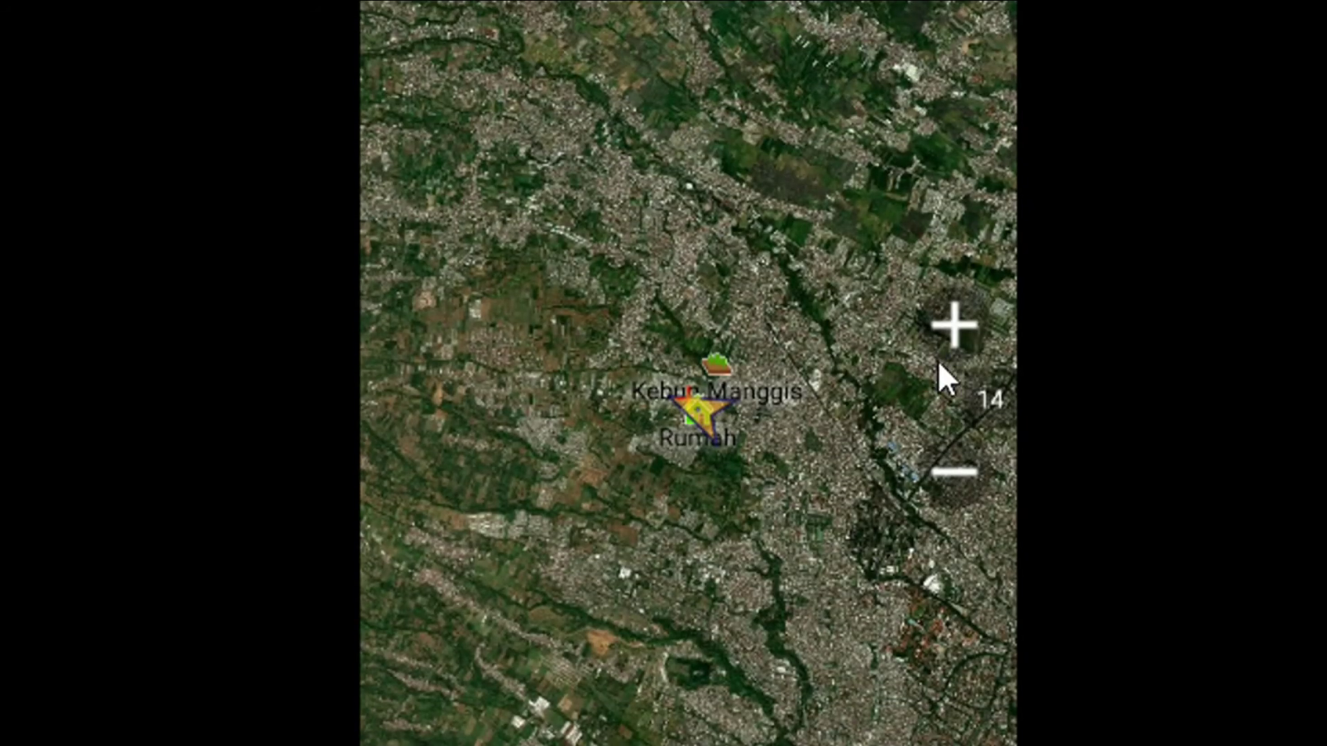
- Examine the cached imagery offline at zoom levels 15 and 14, following it eastward to the edge of its coverage
left_click(955, 321)
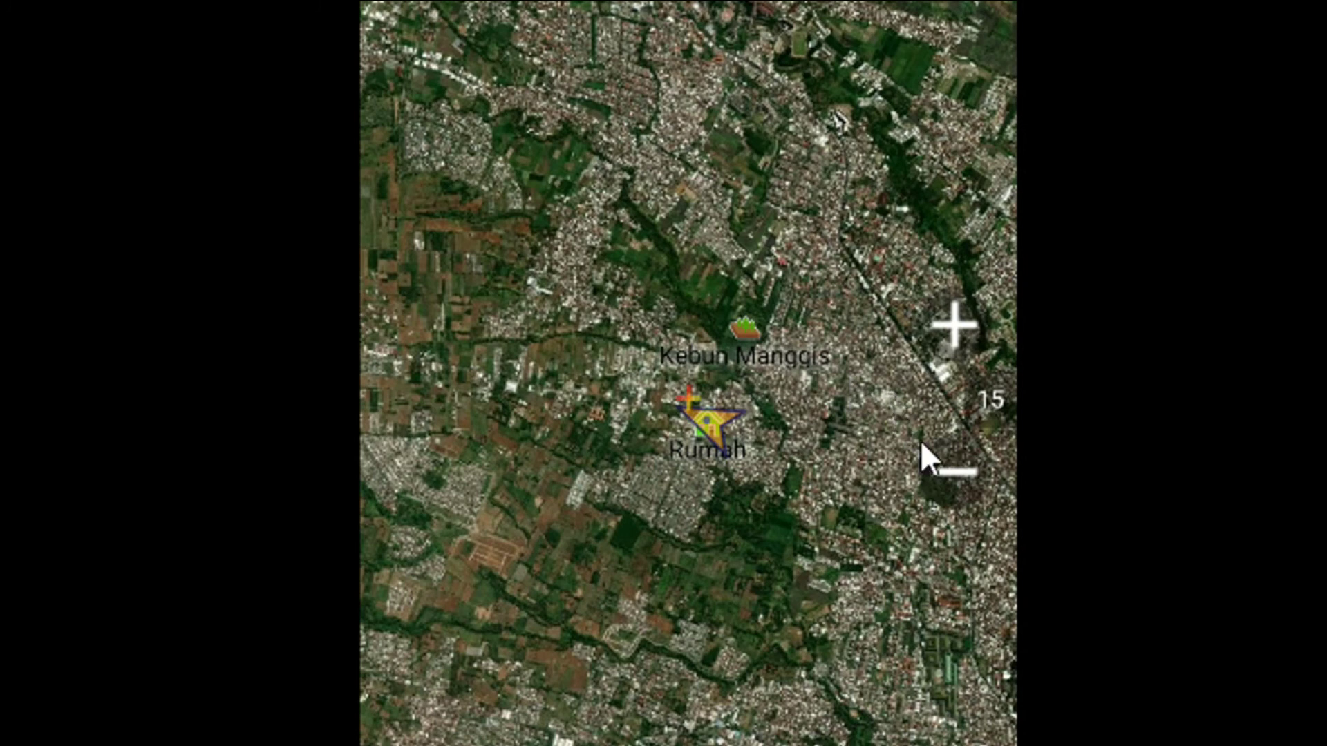
left_click(954, 472)
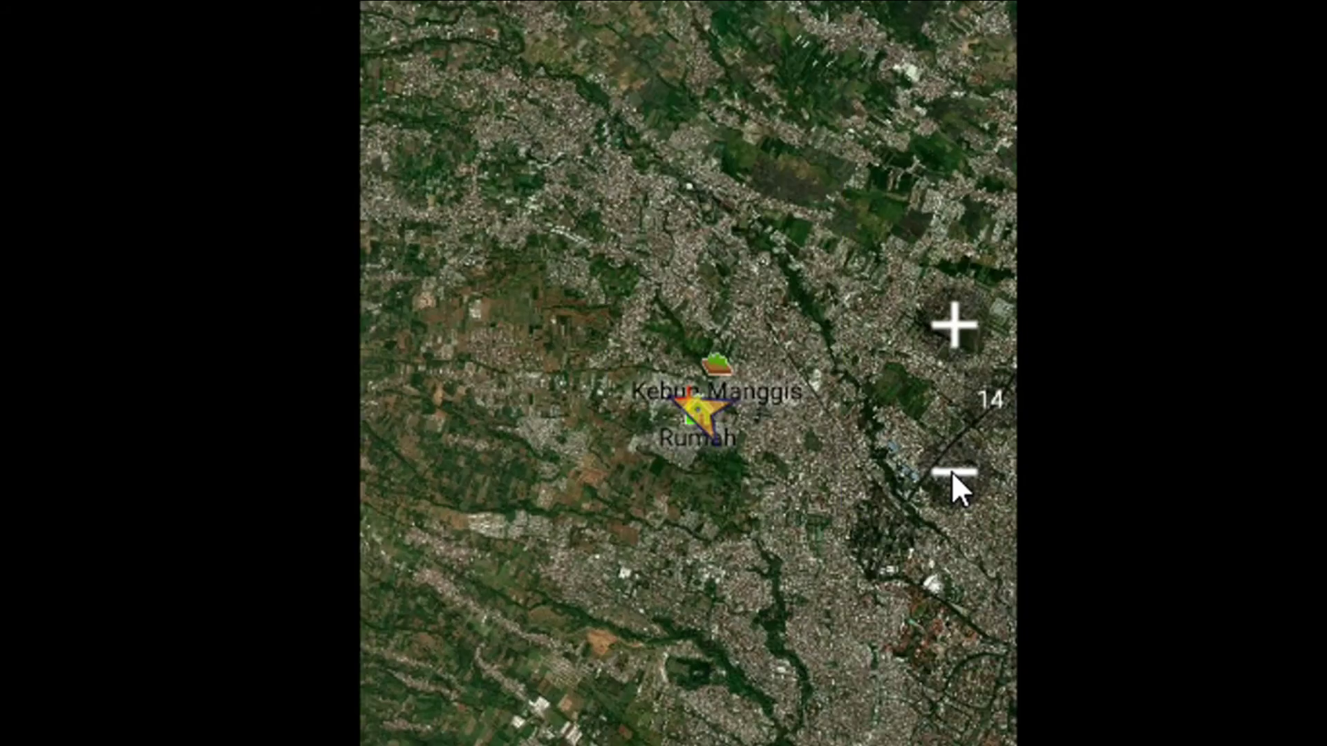
left_click_drag(830, 410, 548, 394)
left_click_drag(751, 366, 347, 367)
left_click_drag(761, 385, 503, 393)
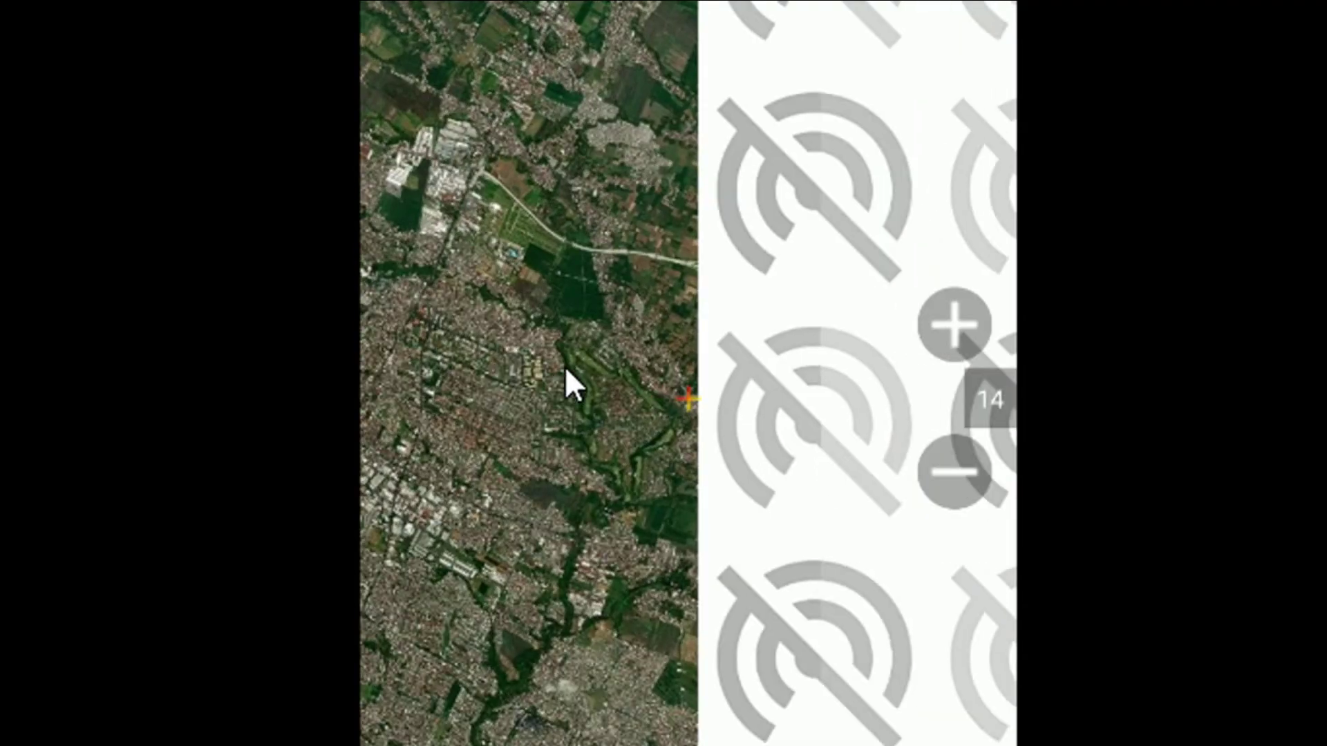
mouse_move(608, 401)
left_mouse_down()
mouse_move(506, 402)
mouse_move(635, 399)
left_mouse_up()
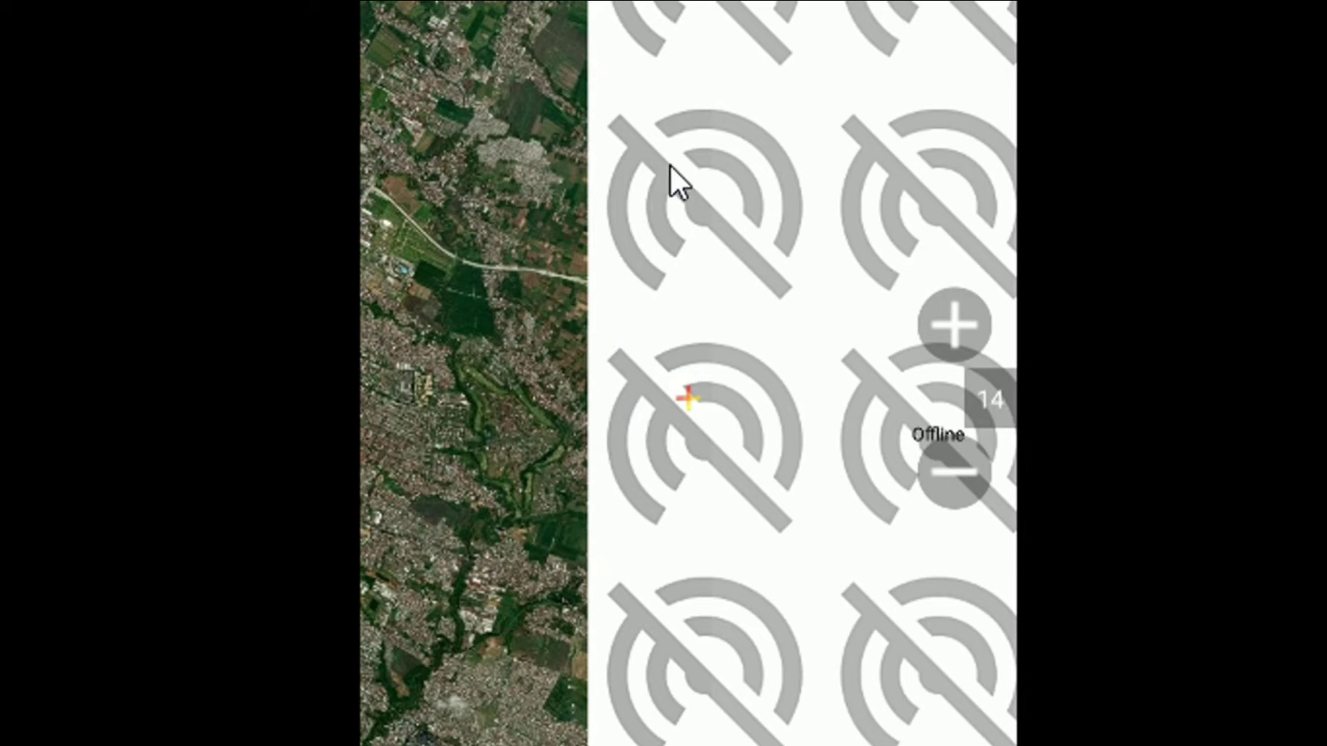
left_click(735, 290)
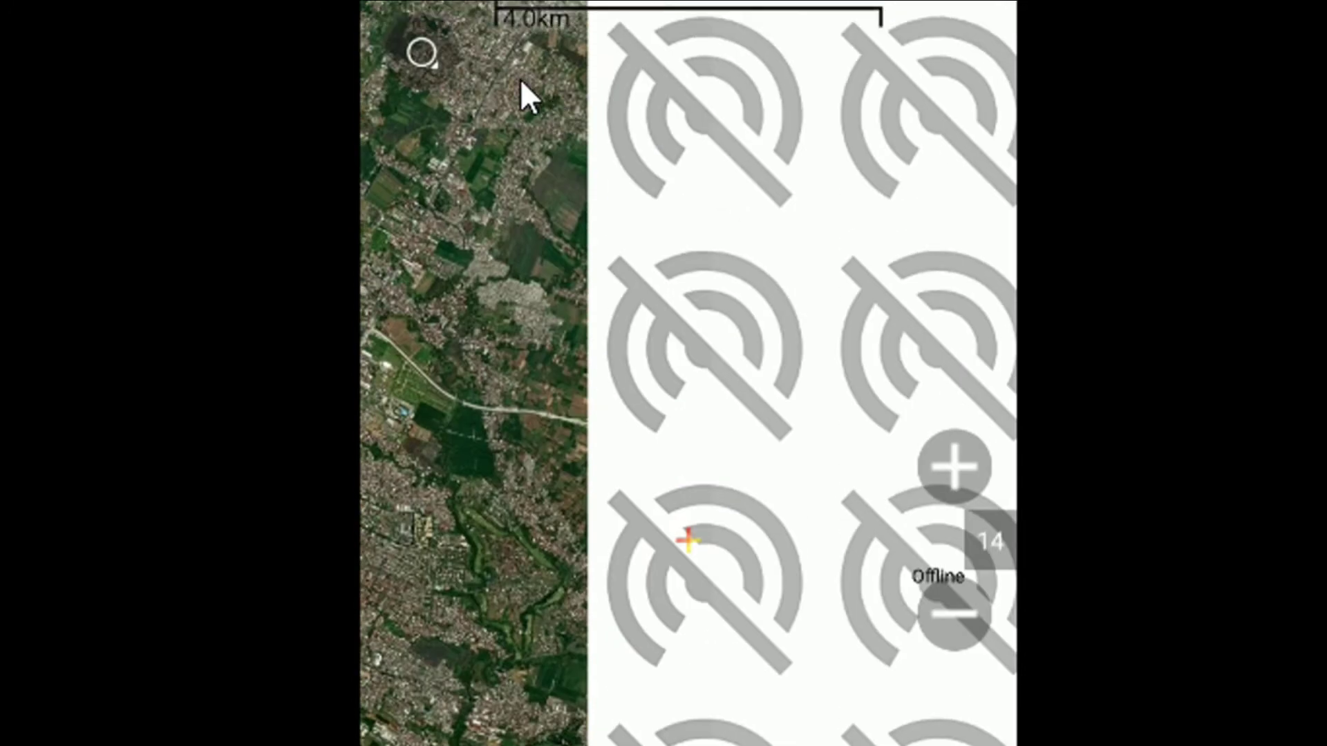
left_click(404, 100)
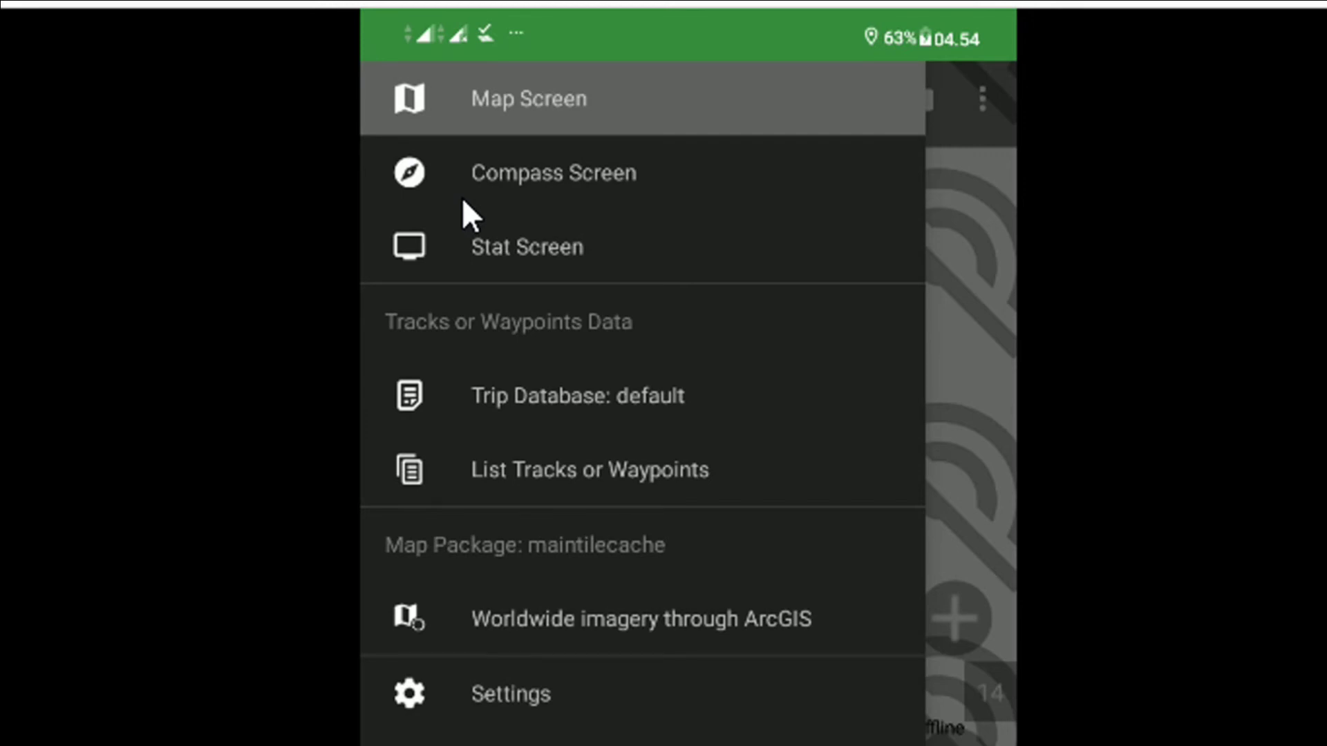
scroll(507, 612, "down", 3)
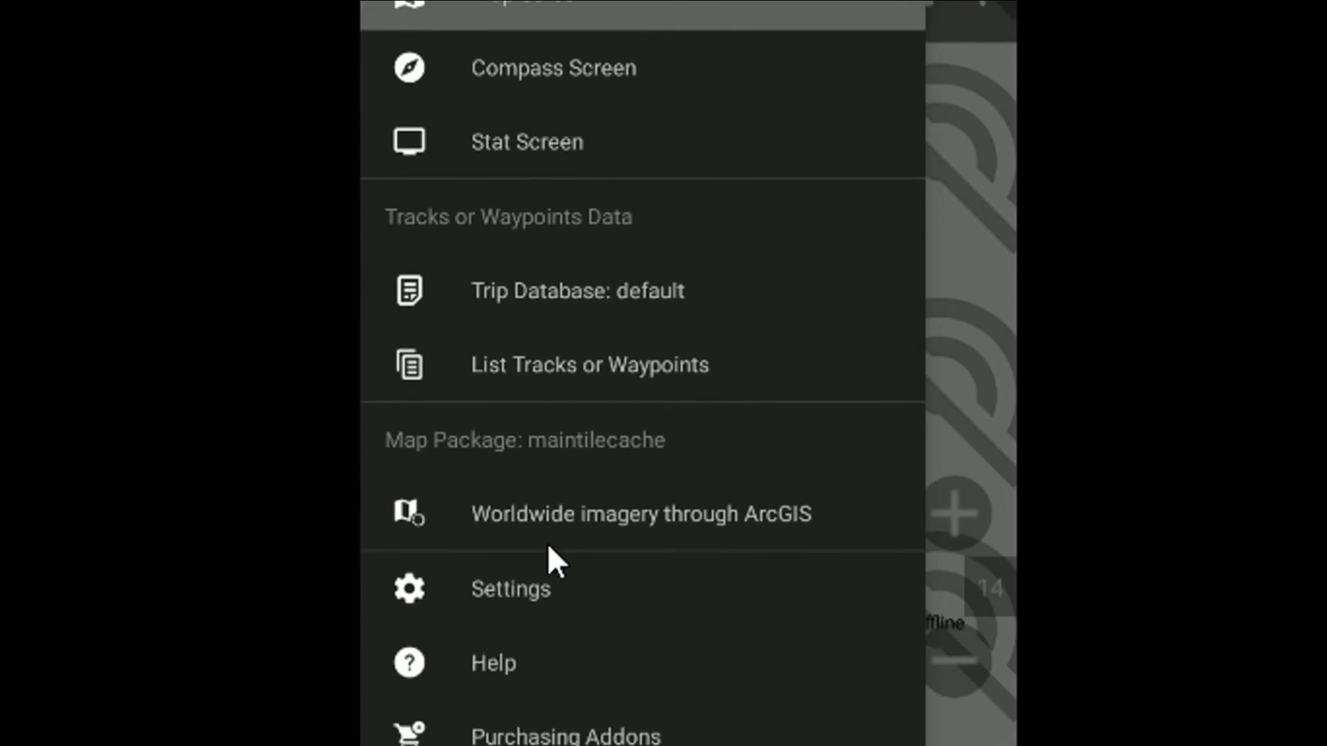
left_click(974, 331)
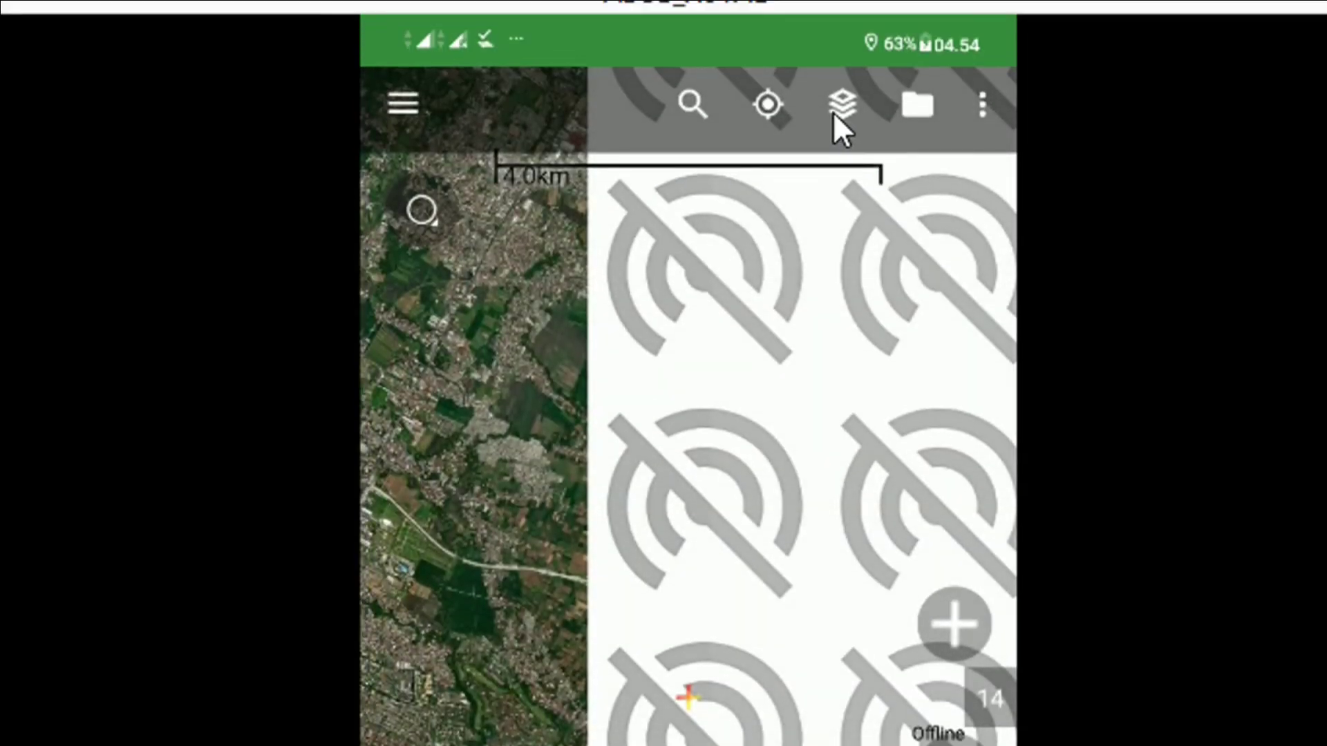
- Show the map from the saved map folder Malang and center it at the default map center
left_click(835, 114)
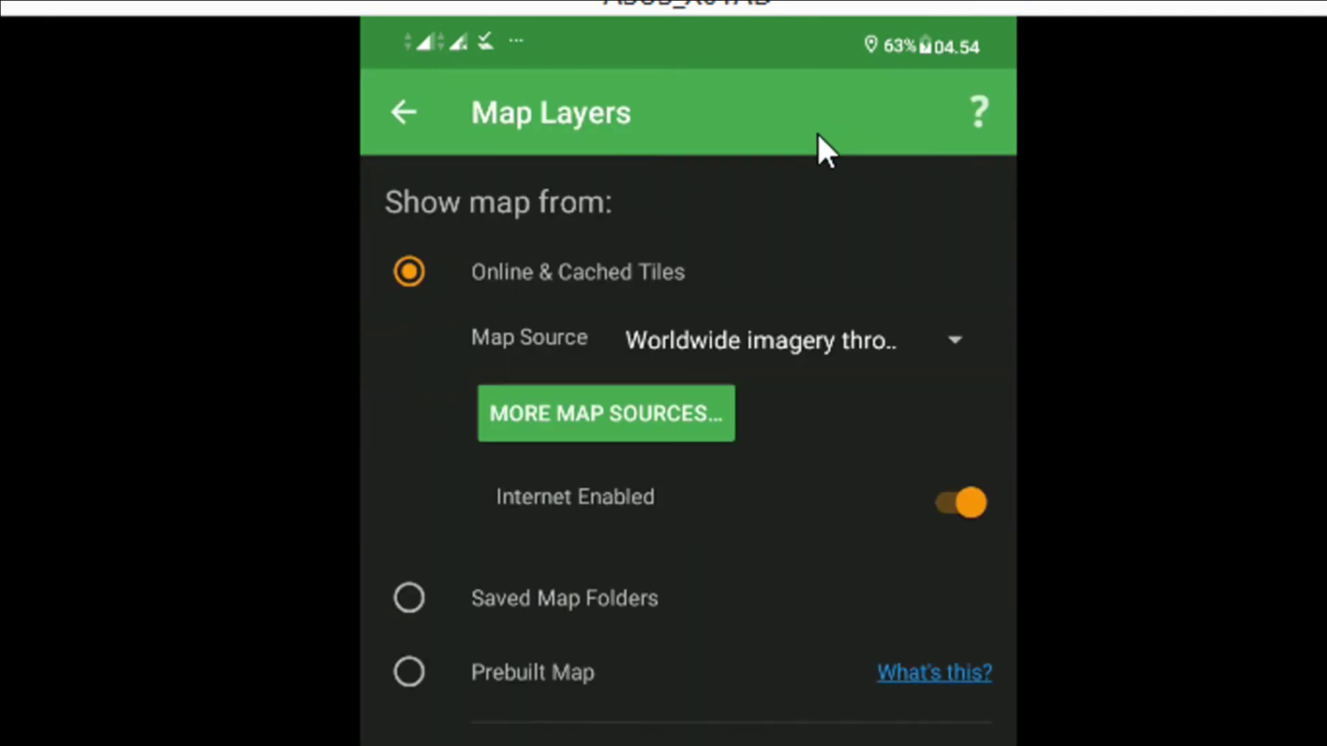
scroll(595, 673, "down", 3)
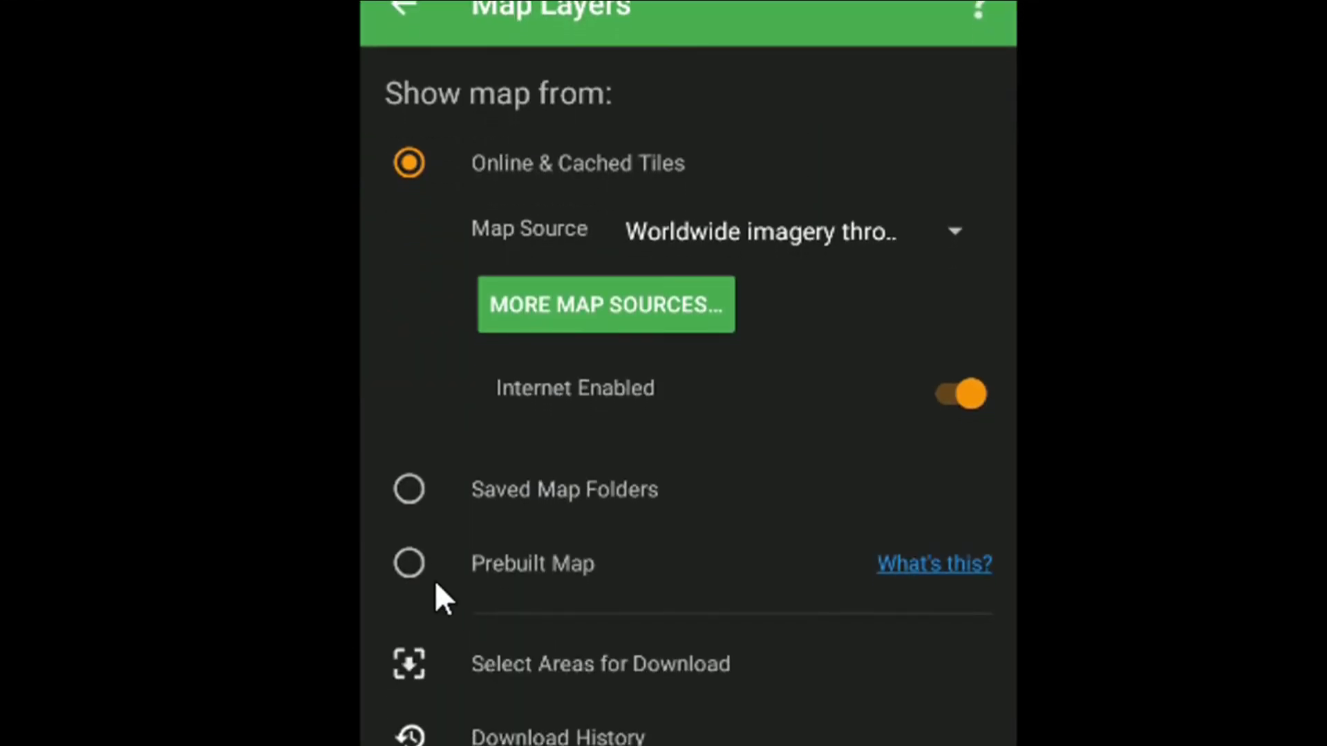
scroll(423, 166, "up", 1)
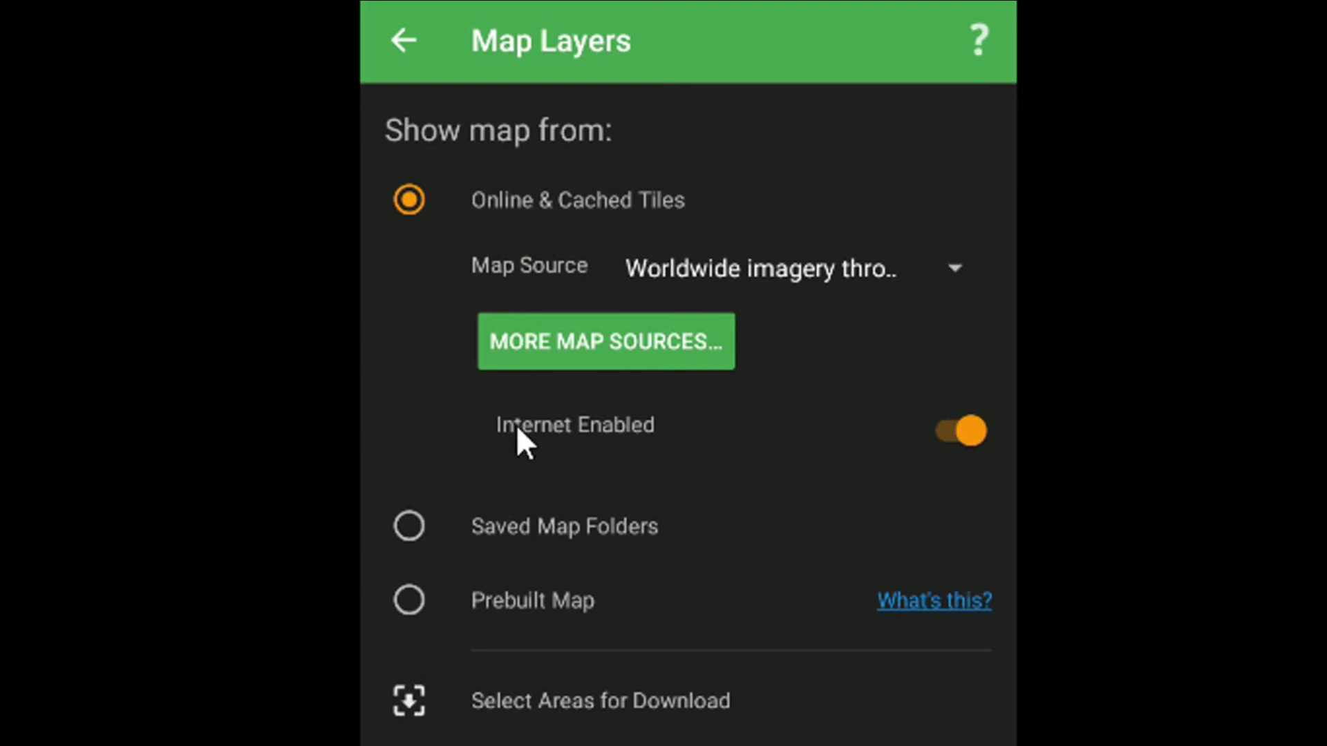
left_click(502, 527)
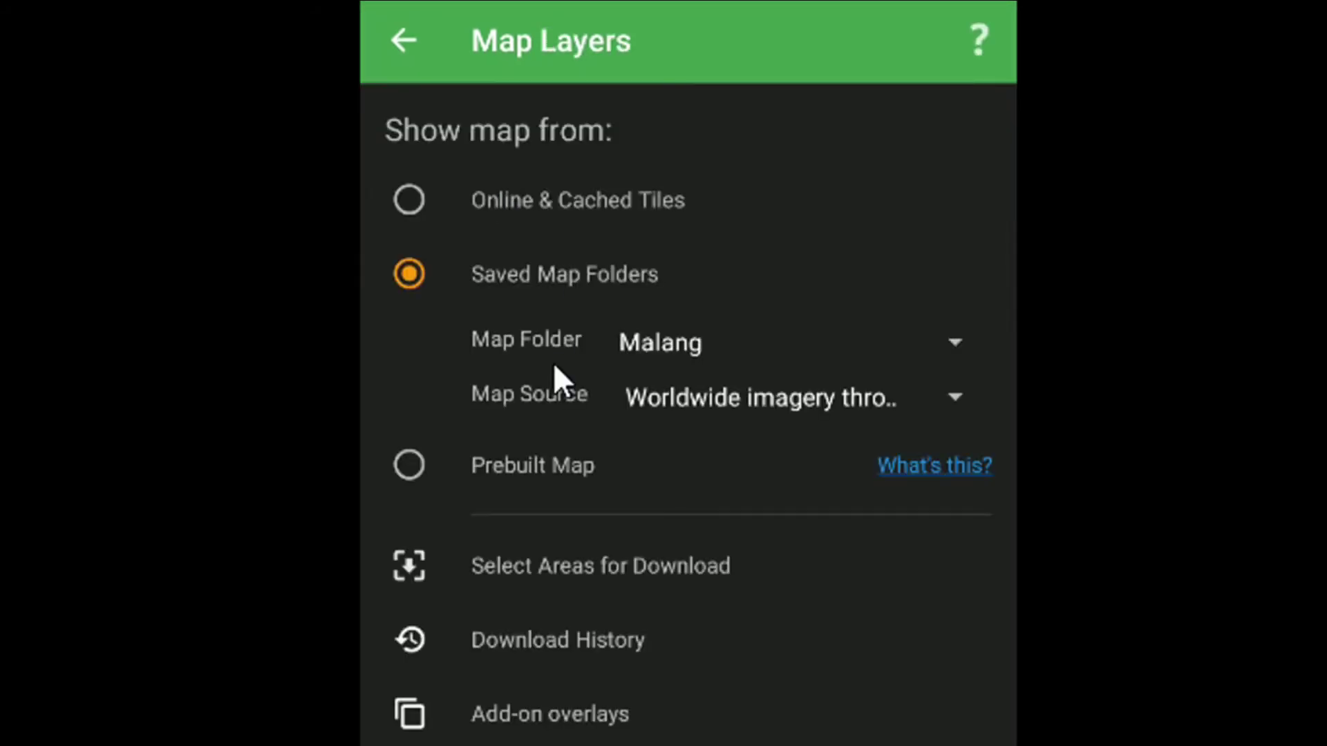
left_click(403, 40)
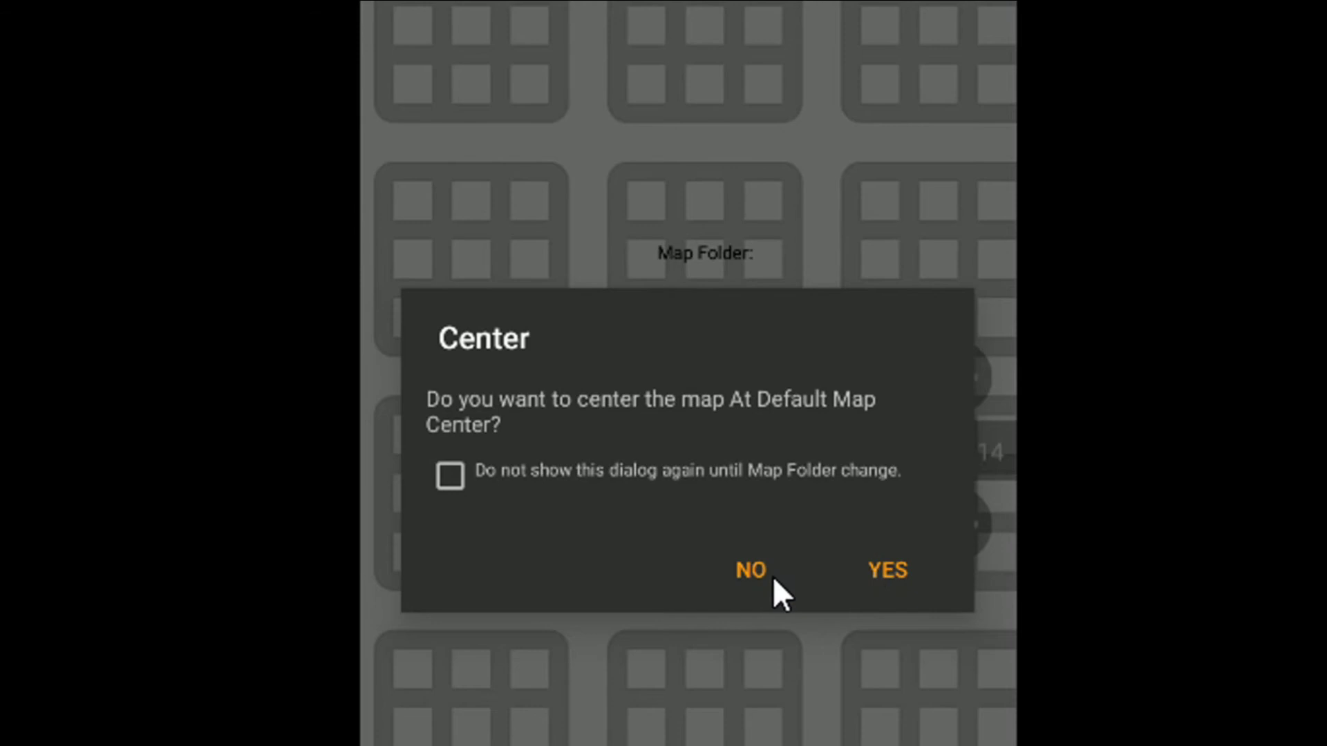
left_click(885, 570)
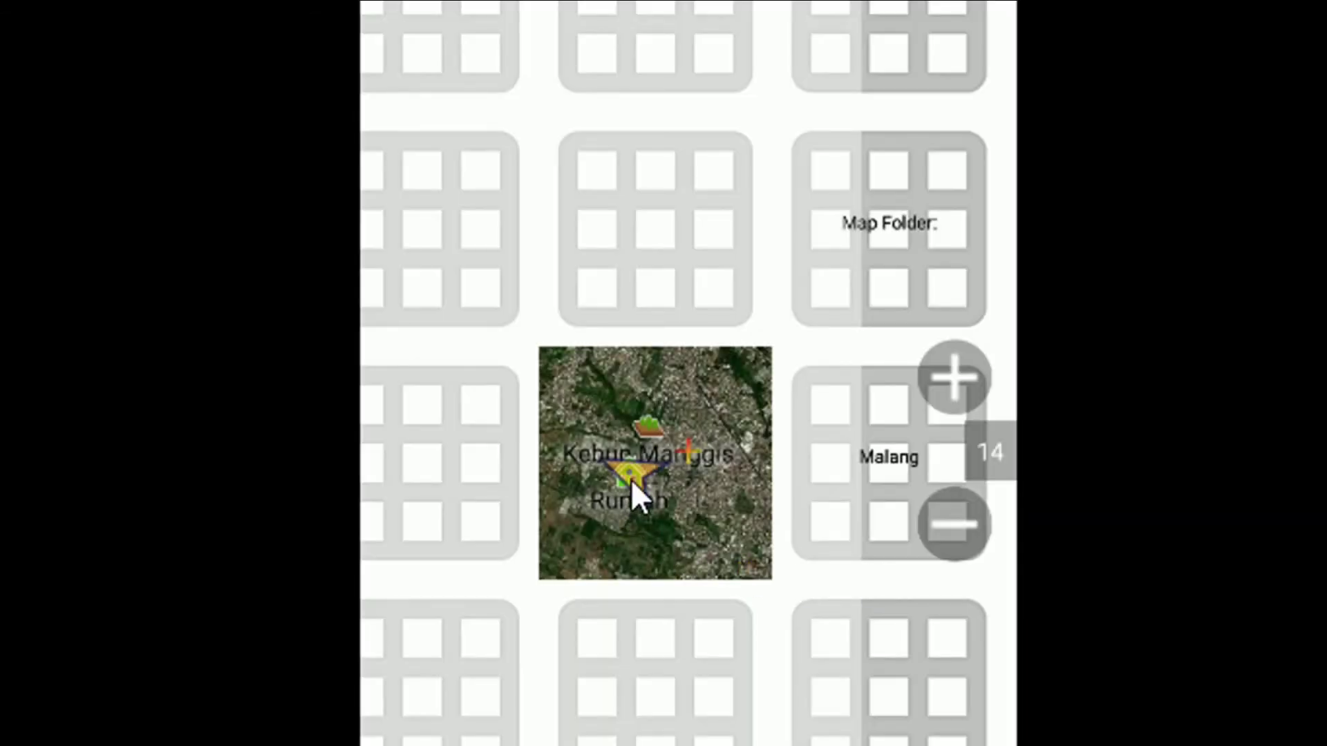
- Check which tiles the Malang map folder contains around Rumah, from zoom level 14 out to 9
left_click_drag(660, 257, 694, 262)
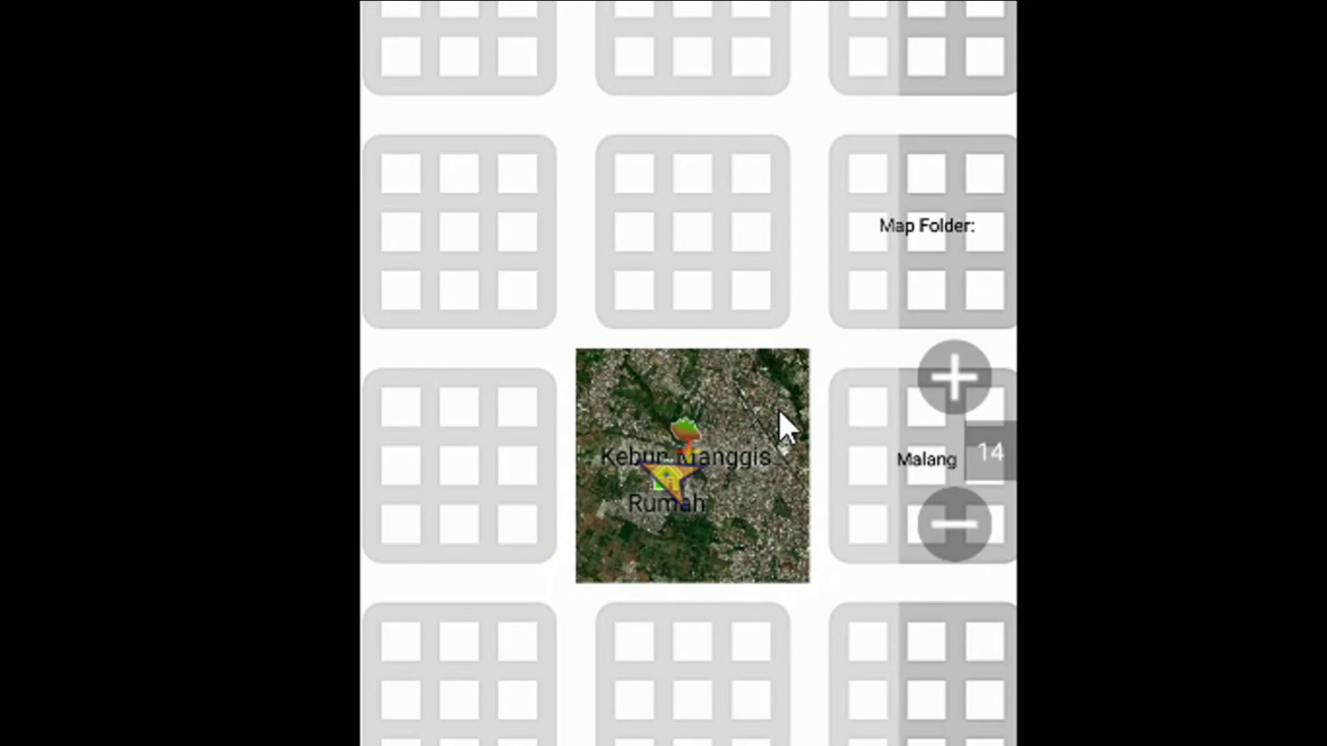
left_click(957, 525)
left_click(960, 537)
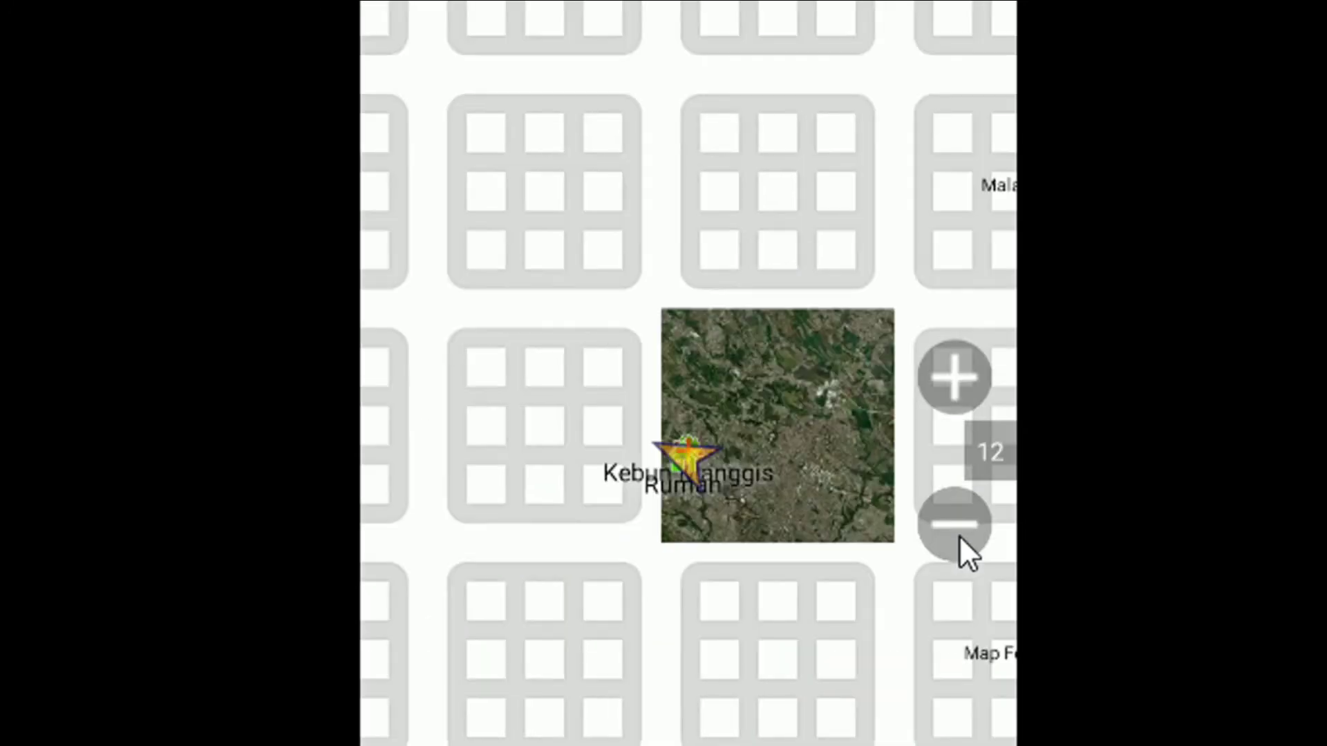
left_click(959, 536)
left_click(959, 535)
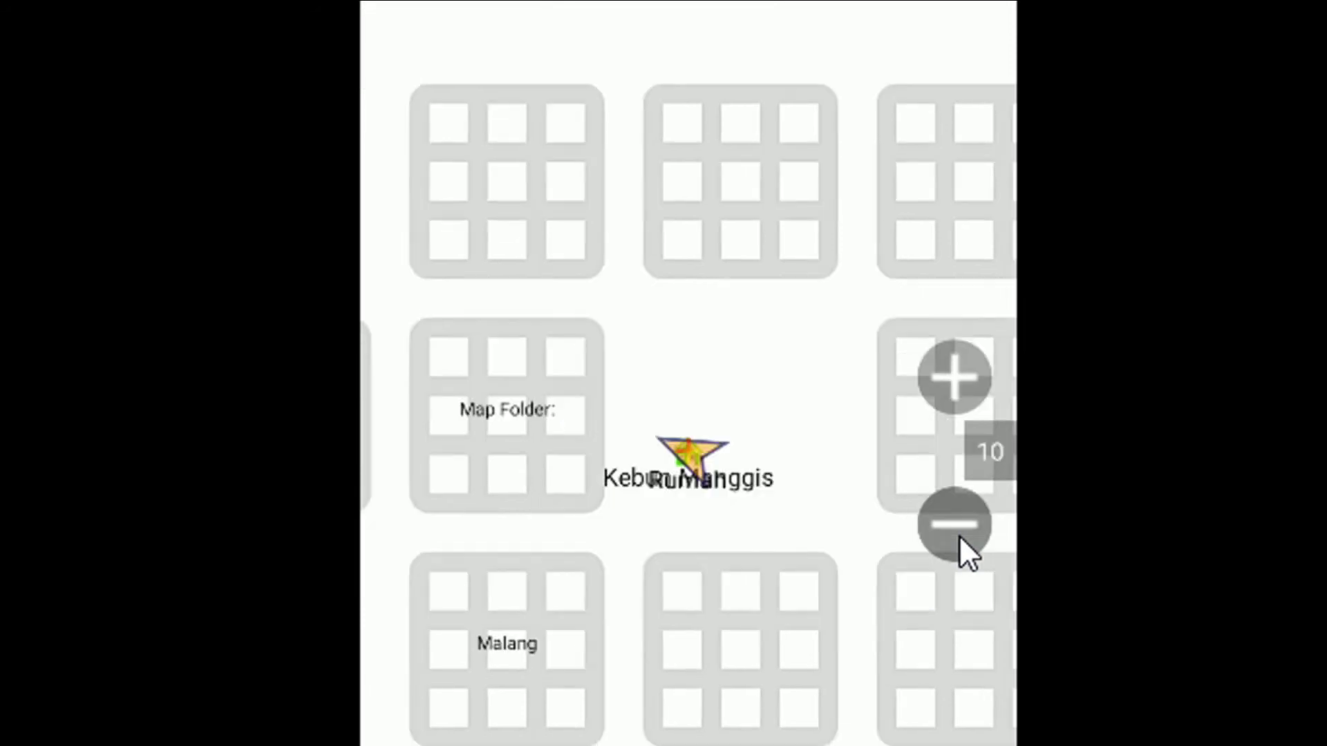
left_click(959, 535)
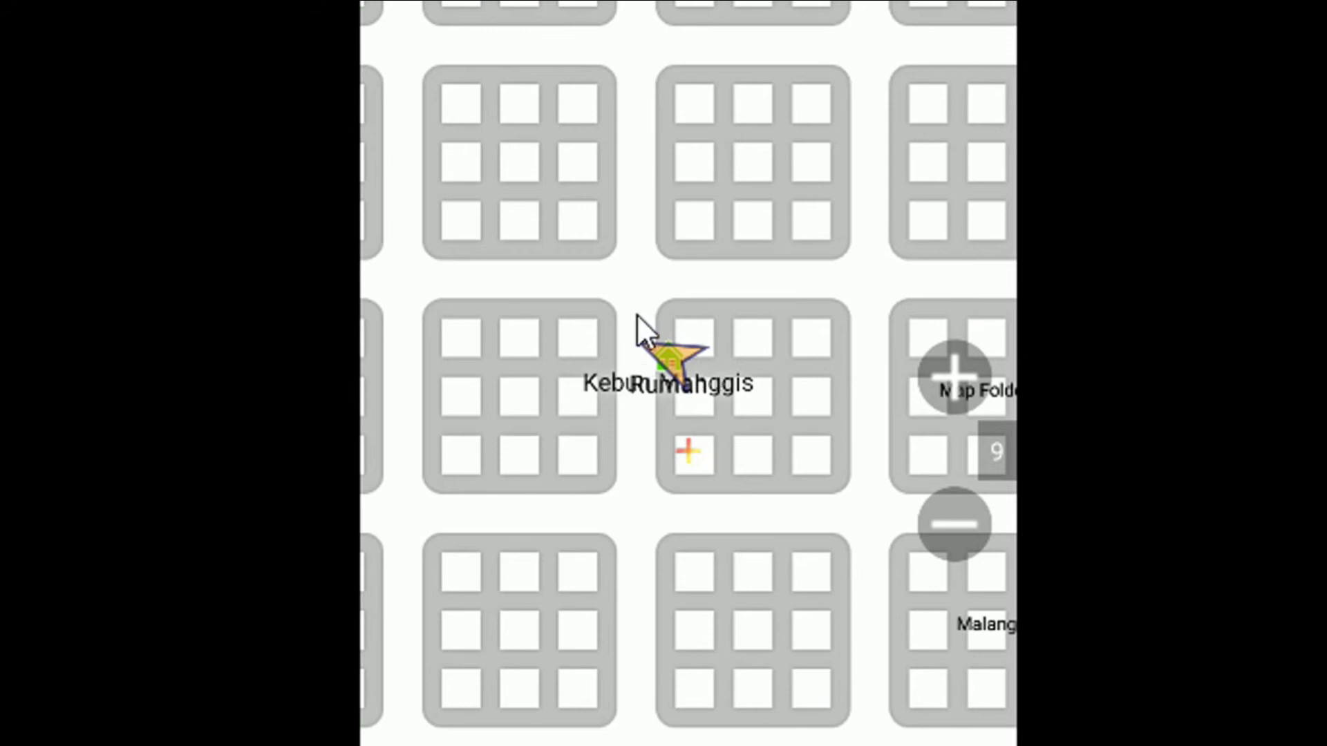
- Check the Malang folder's saved tiles at closer zoom levels up to 19, then return to the phone's home screen
left_click(955, 385)
left_click(955, 386)
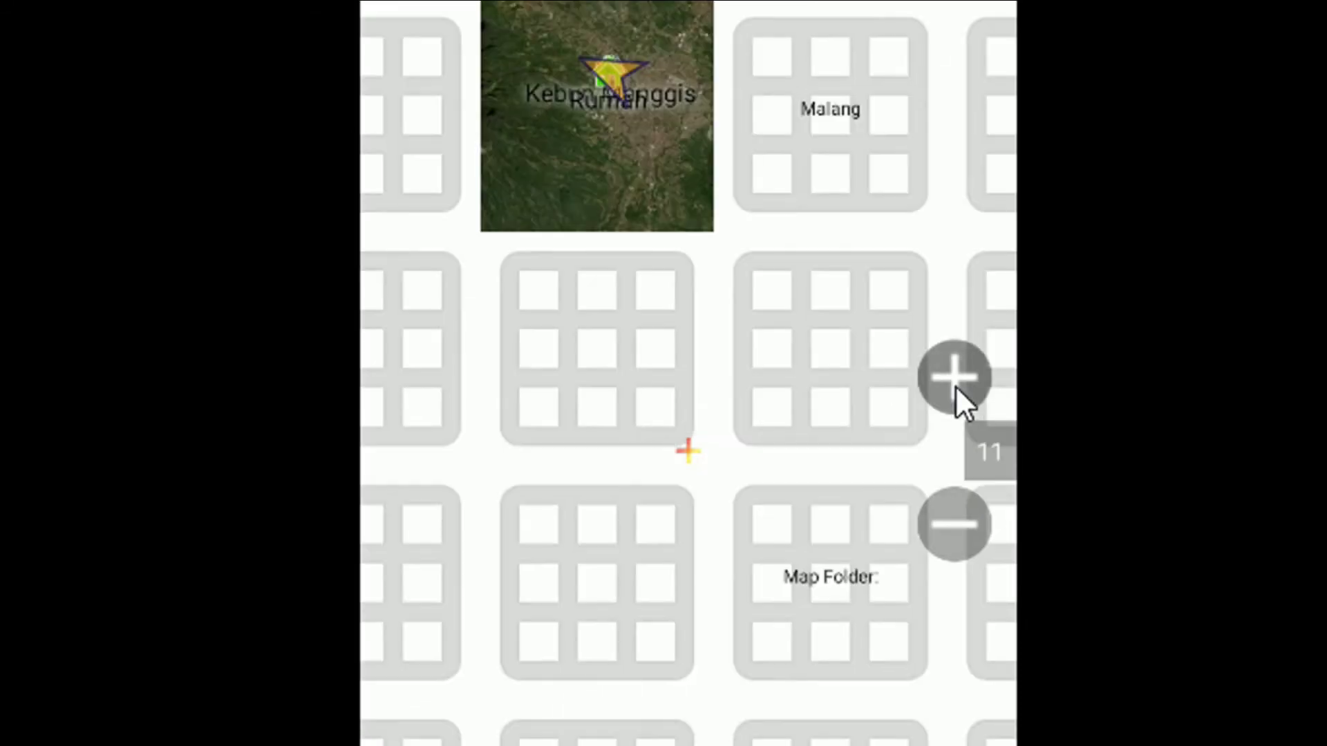
left_click_drag(662, 202, 759, 412)
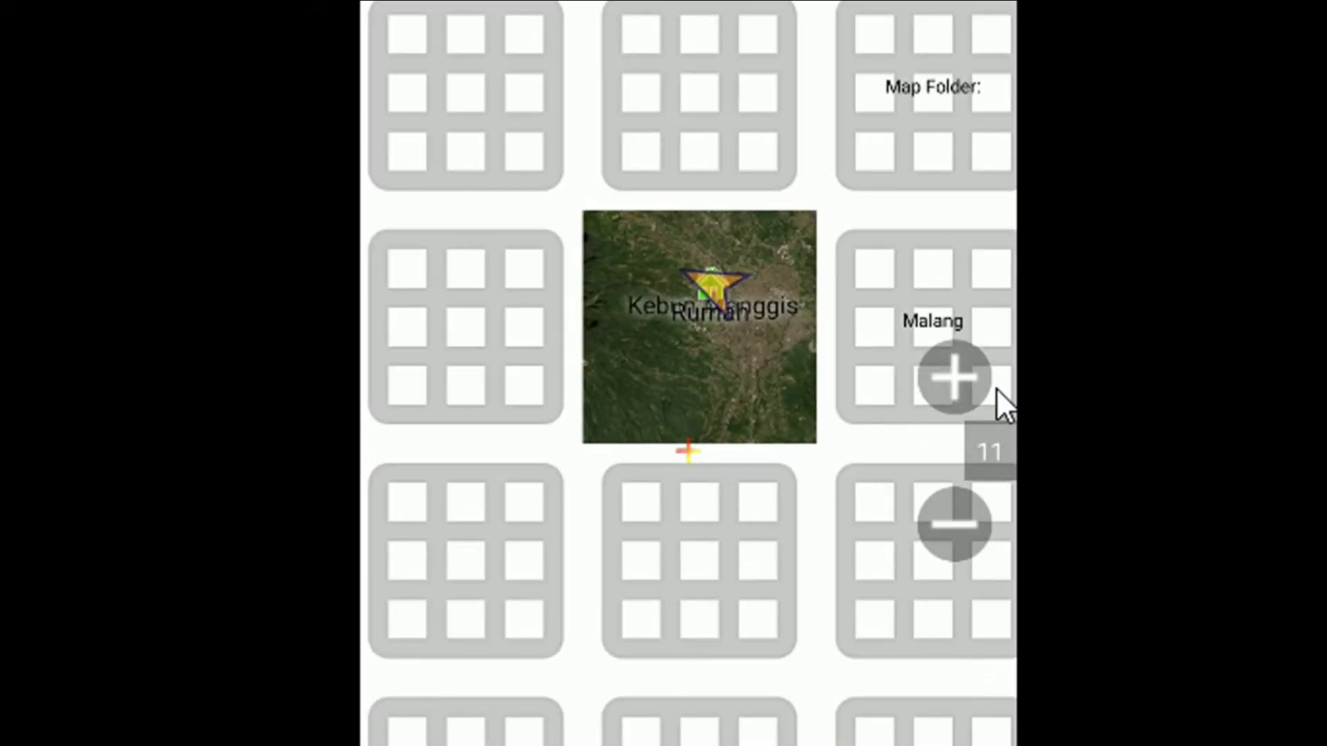
left_click(958, 369)
left_click_drag(832, 269, 726, 615)
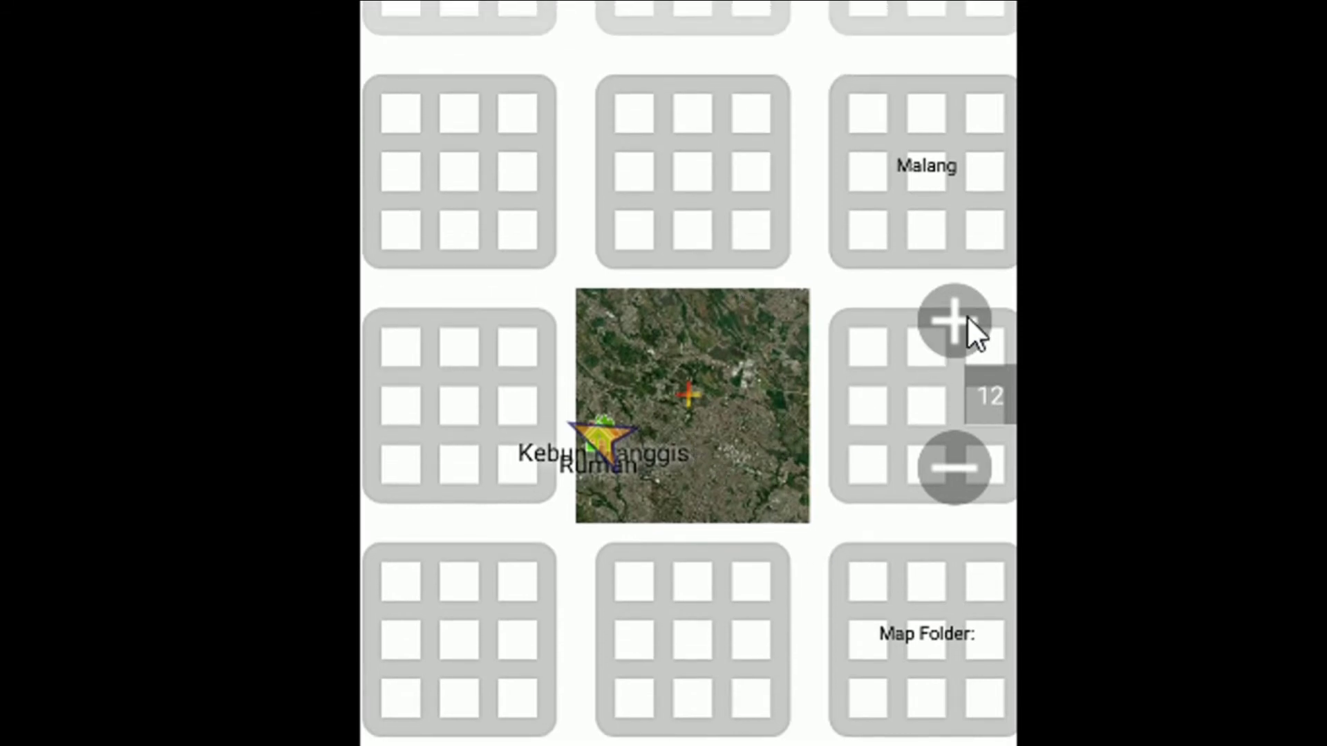
left_click(955, 319)
left_click(955, 319)
left_click(956, 319)
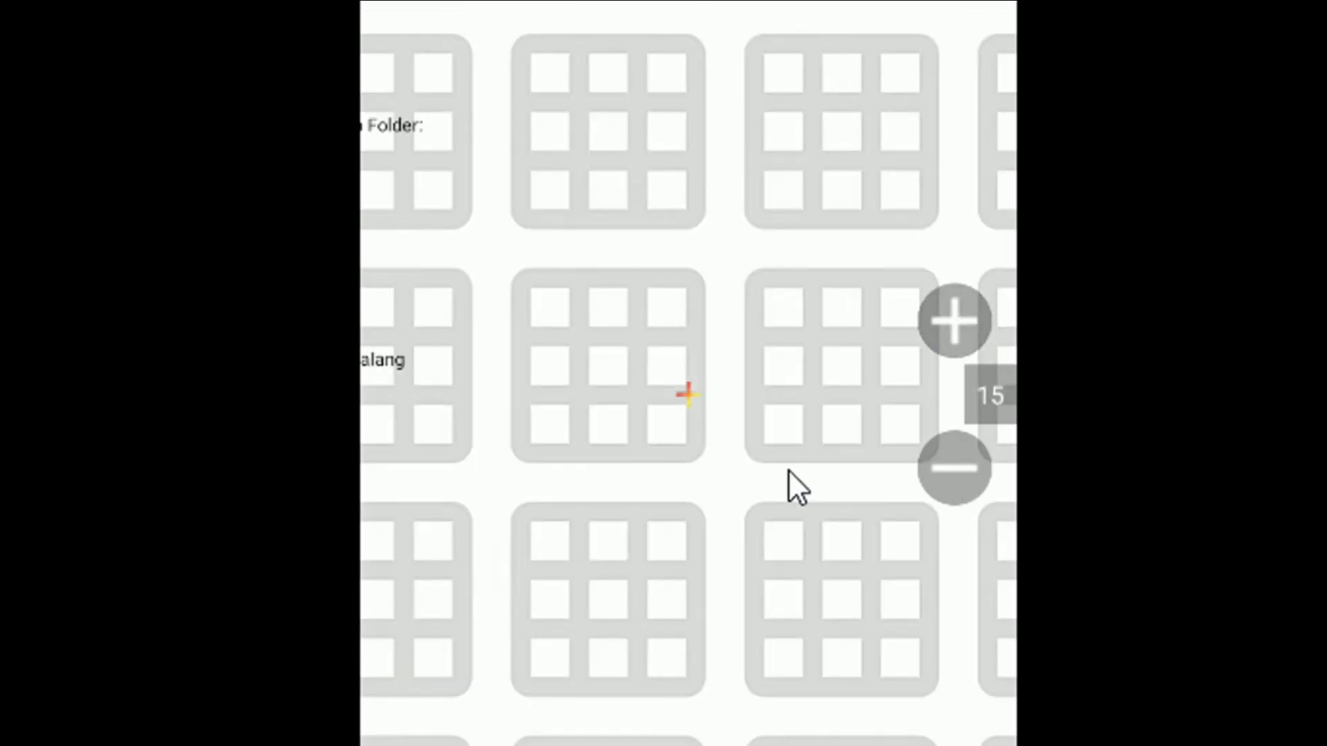
left_click(948, 312)
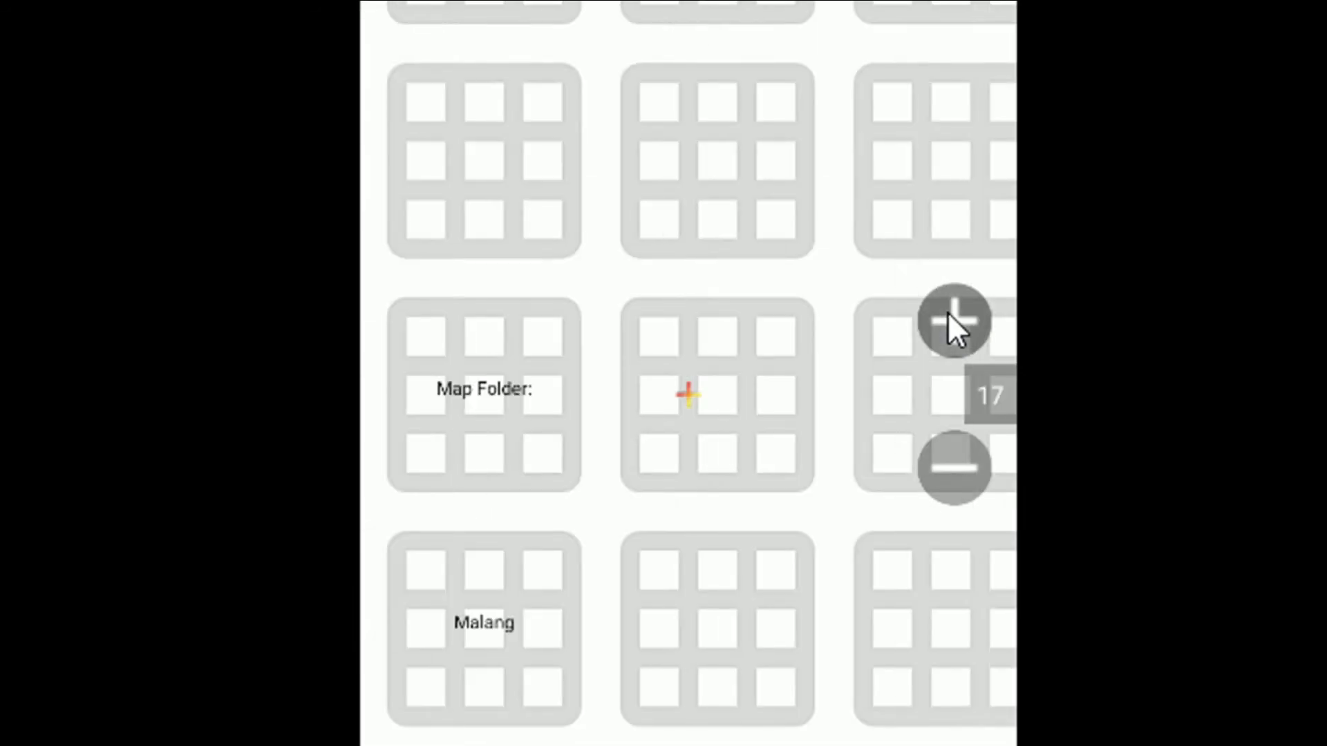
left_click(948, 312)
left_click(948, 313)
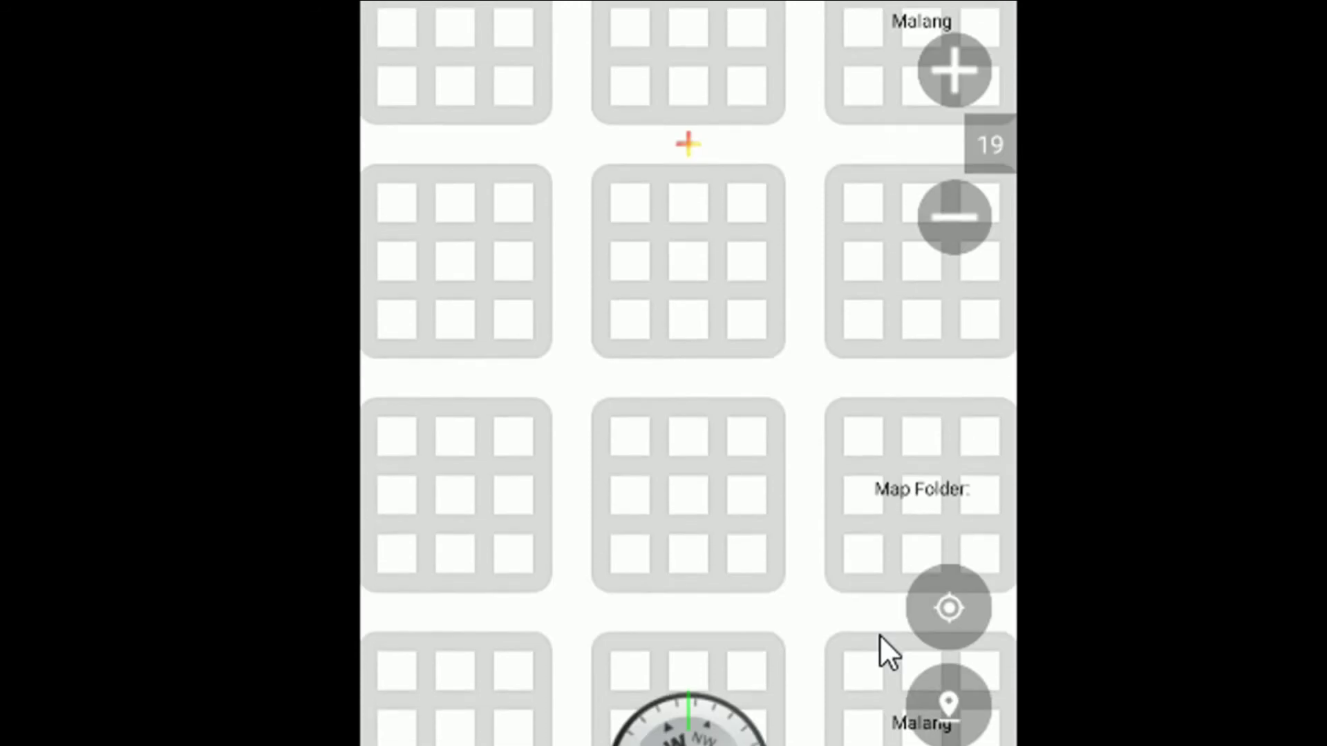
left_click(955, 468)
left_click(954, 468)
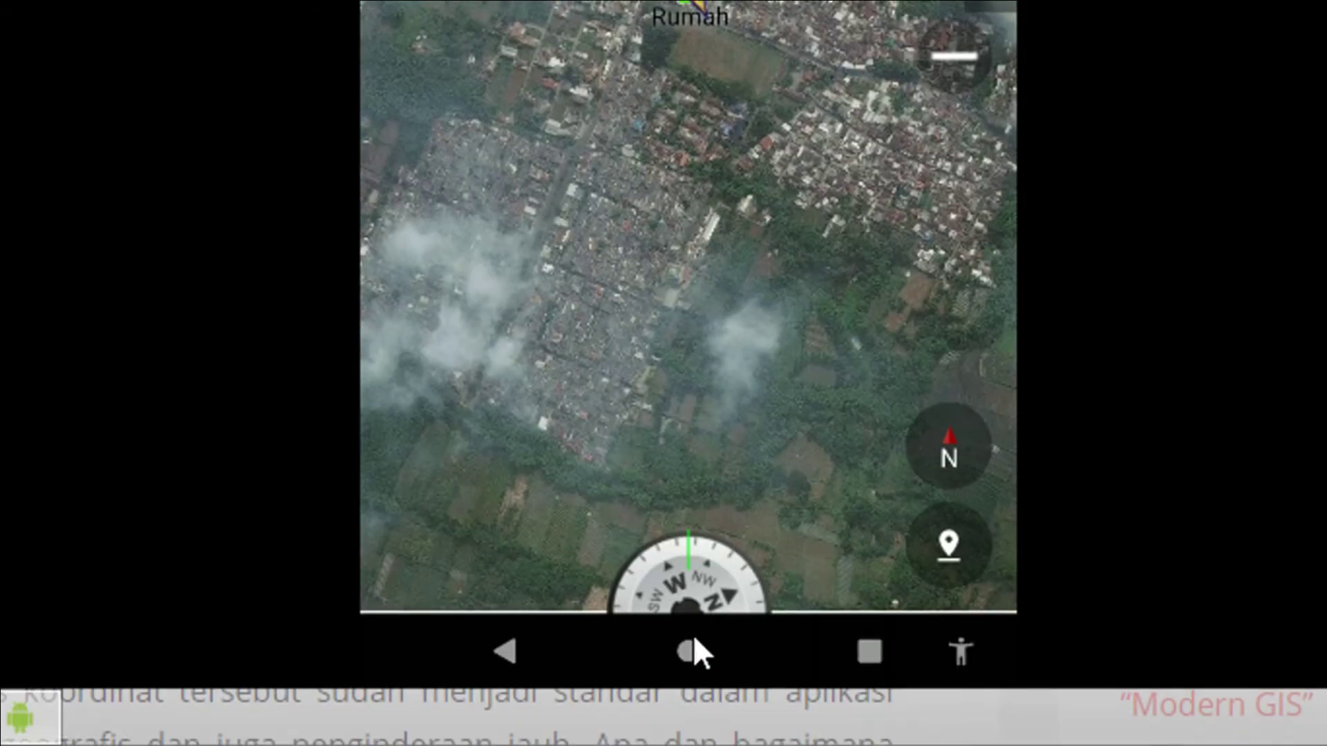
left_click(688, 650)
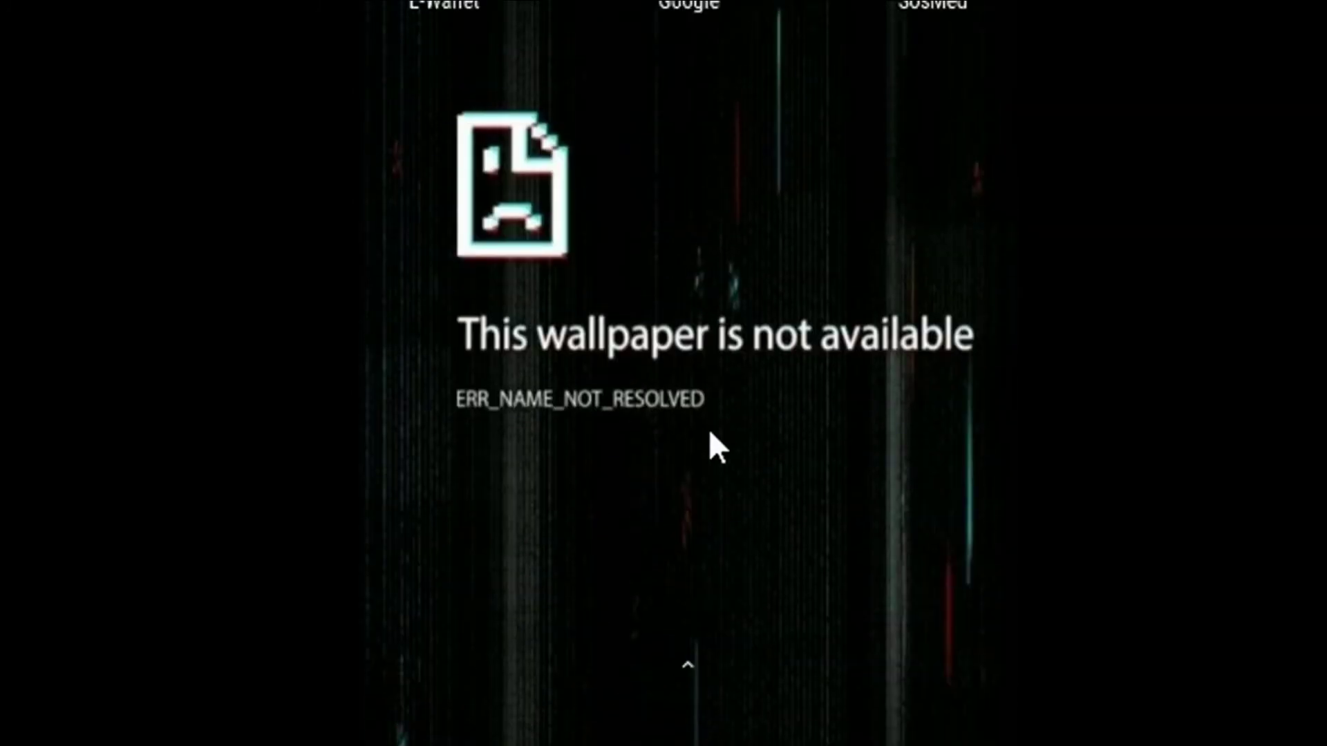
- Switch to the File app and open the bcnav folder in the phone's internal storage, I'm SAD
left_click_drag(709, 433, 753, 113)
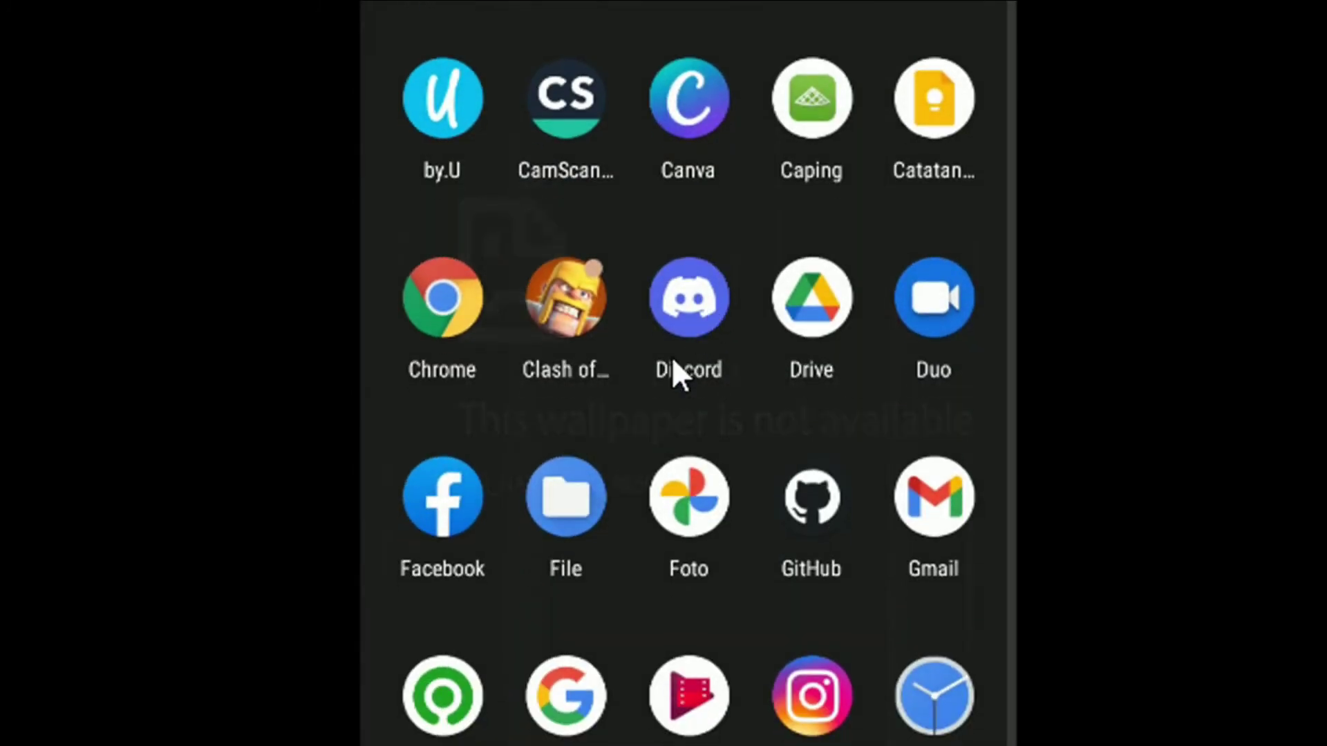
left_click(582, 490)
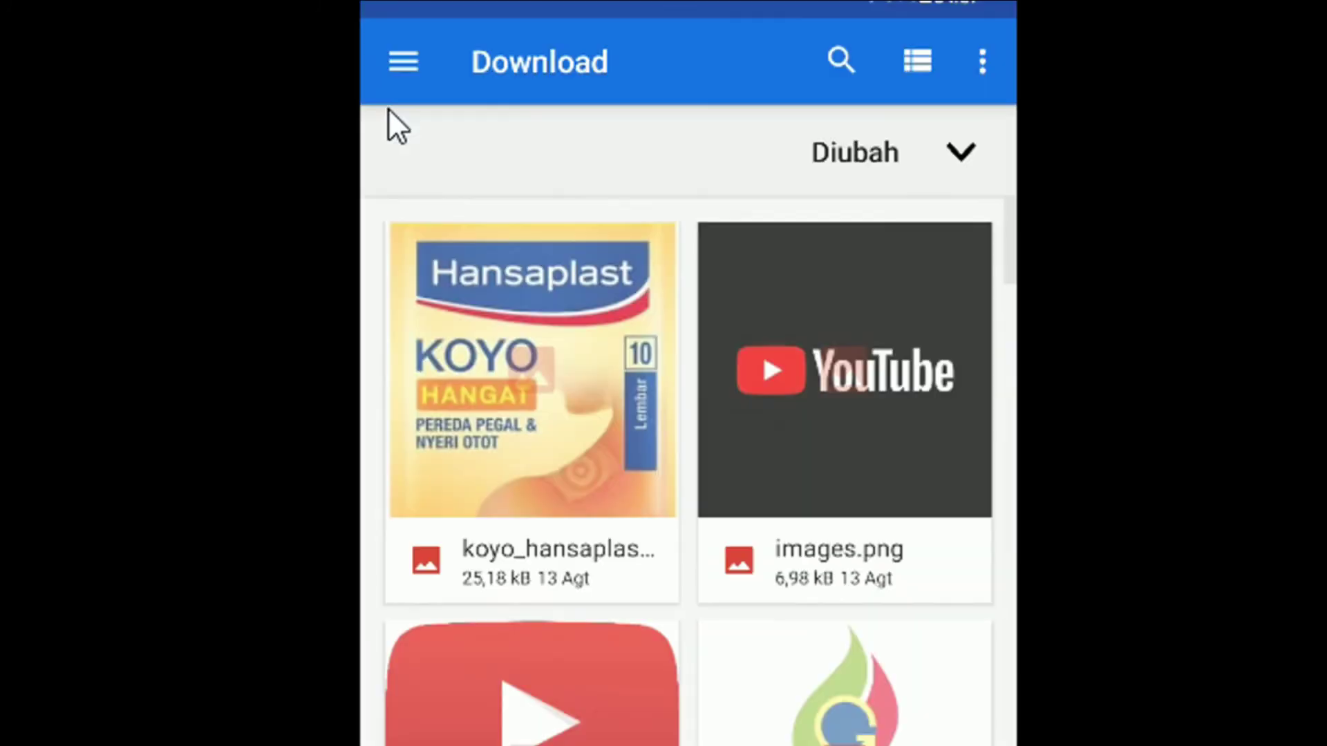
left_click(399, 68)
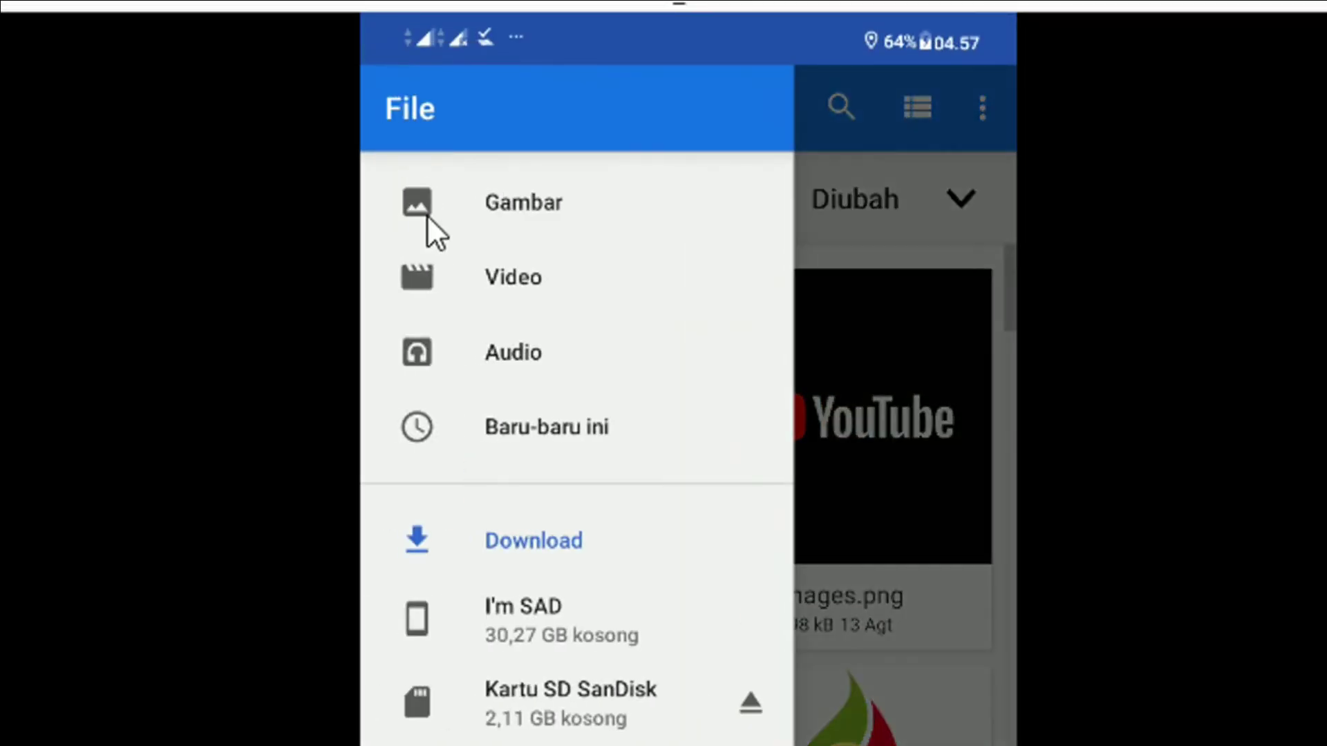
left_click(572, 601)
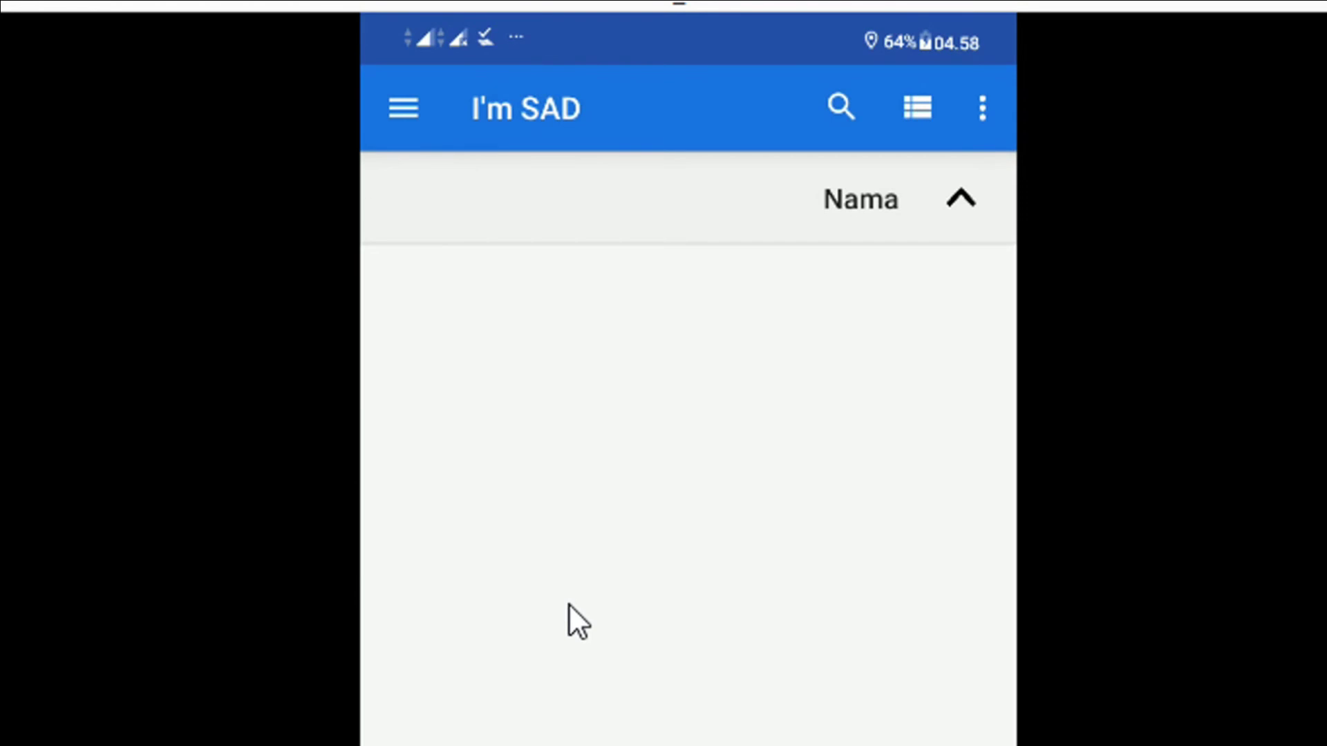
scroll(610, 648, "down", 3)
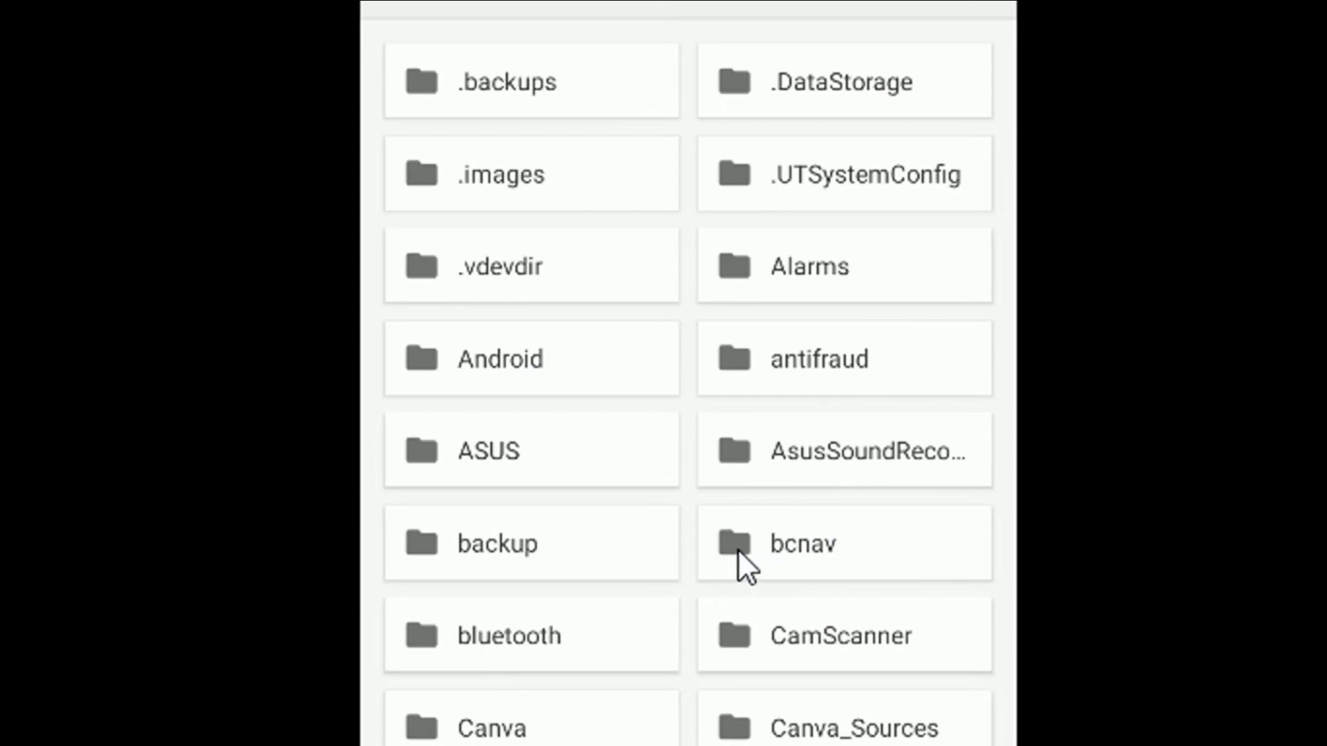
left_click(794, 542)
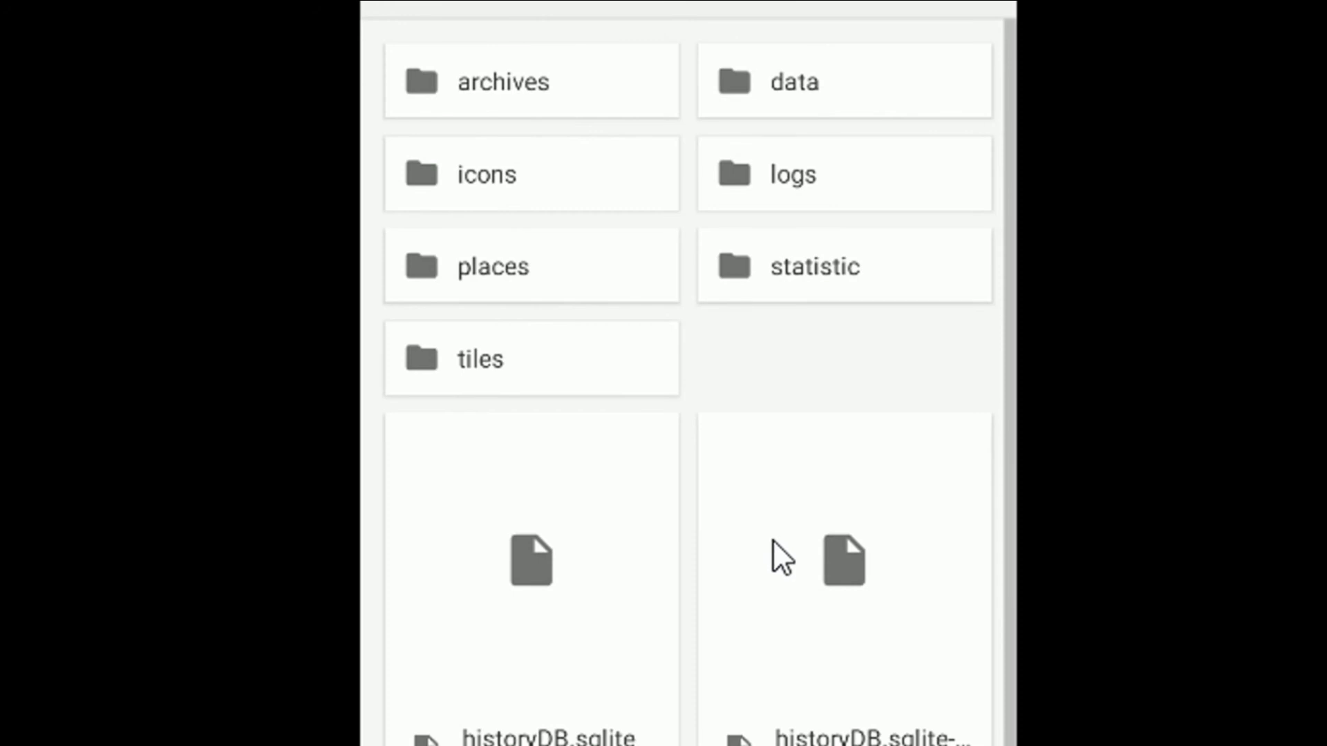
scroll(622, 194, "up", 1)
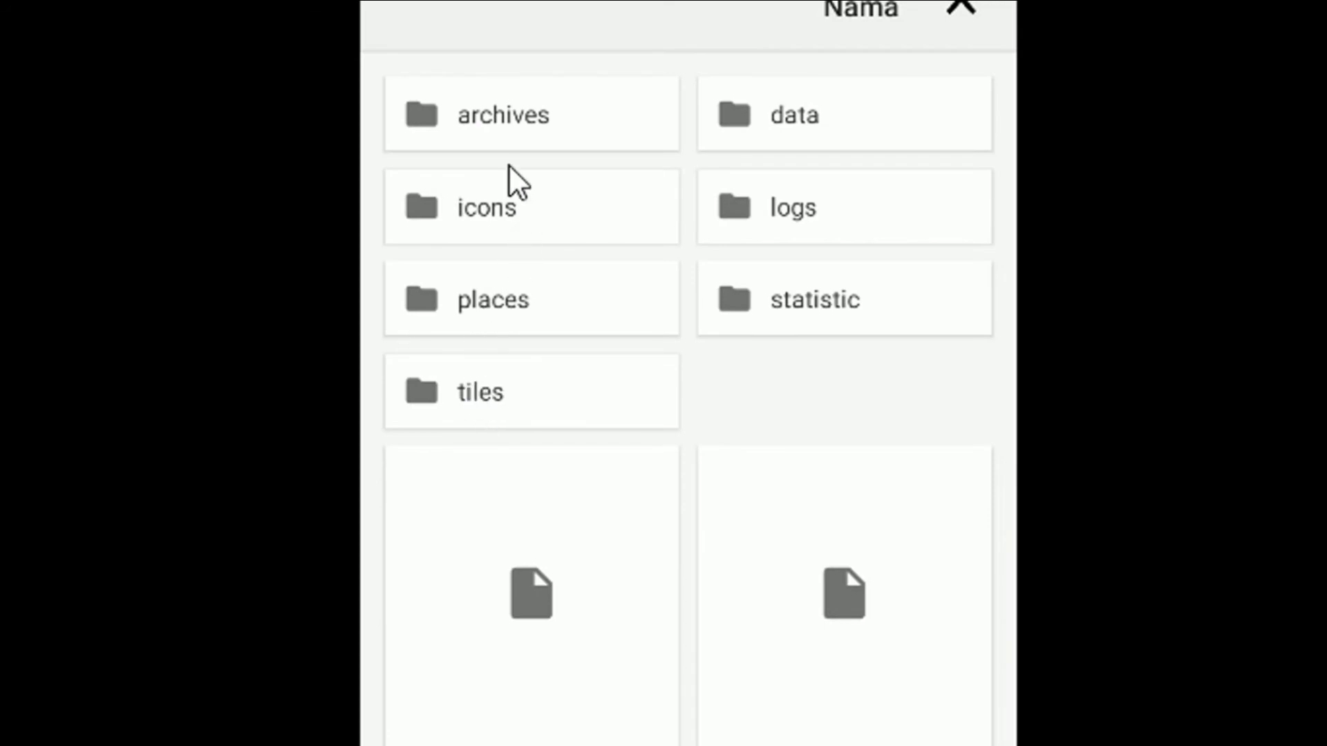
- Examine the downloaded map's files in archives > Malang, then return to the bcnav folder
left_click(514, 121)
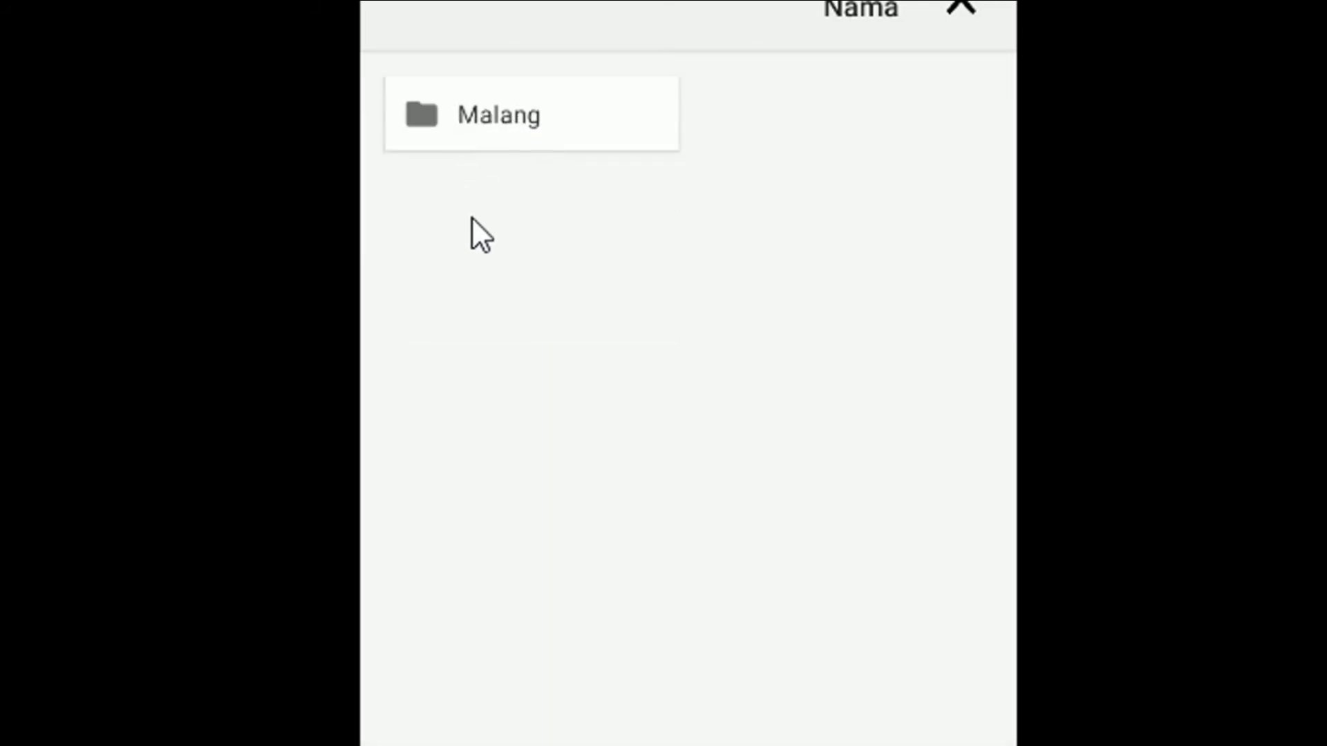
left_click(516, 139)
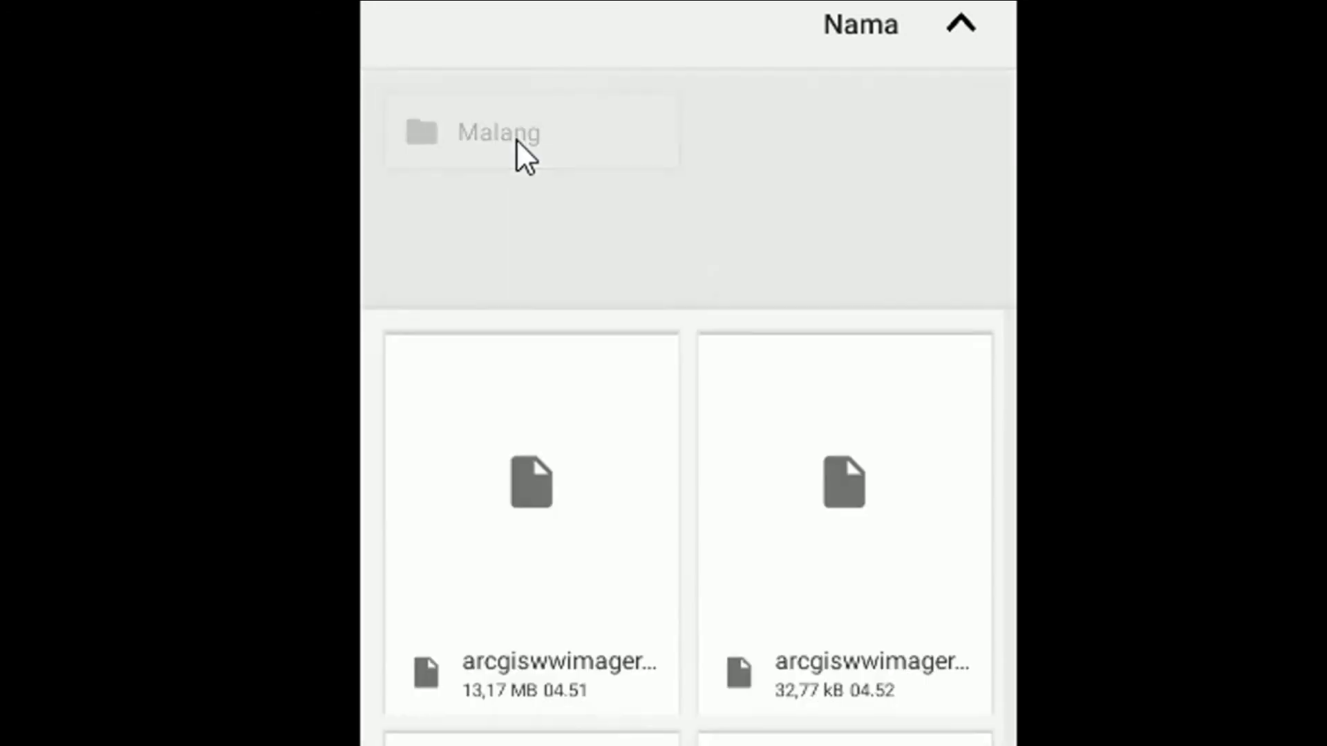
scroll(715, 578, "down", 1)
scroll(713, 581, "down", 2)
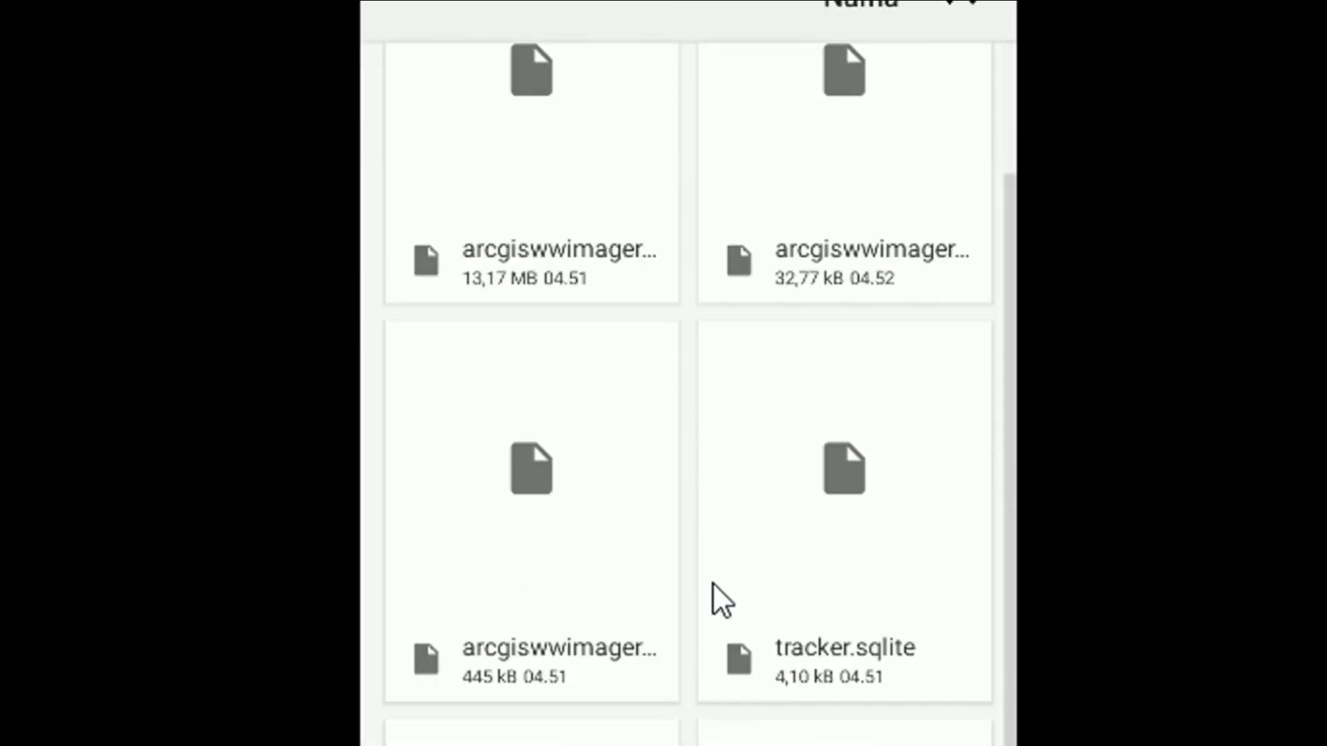
scroll(708, 587, "down", 3)
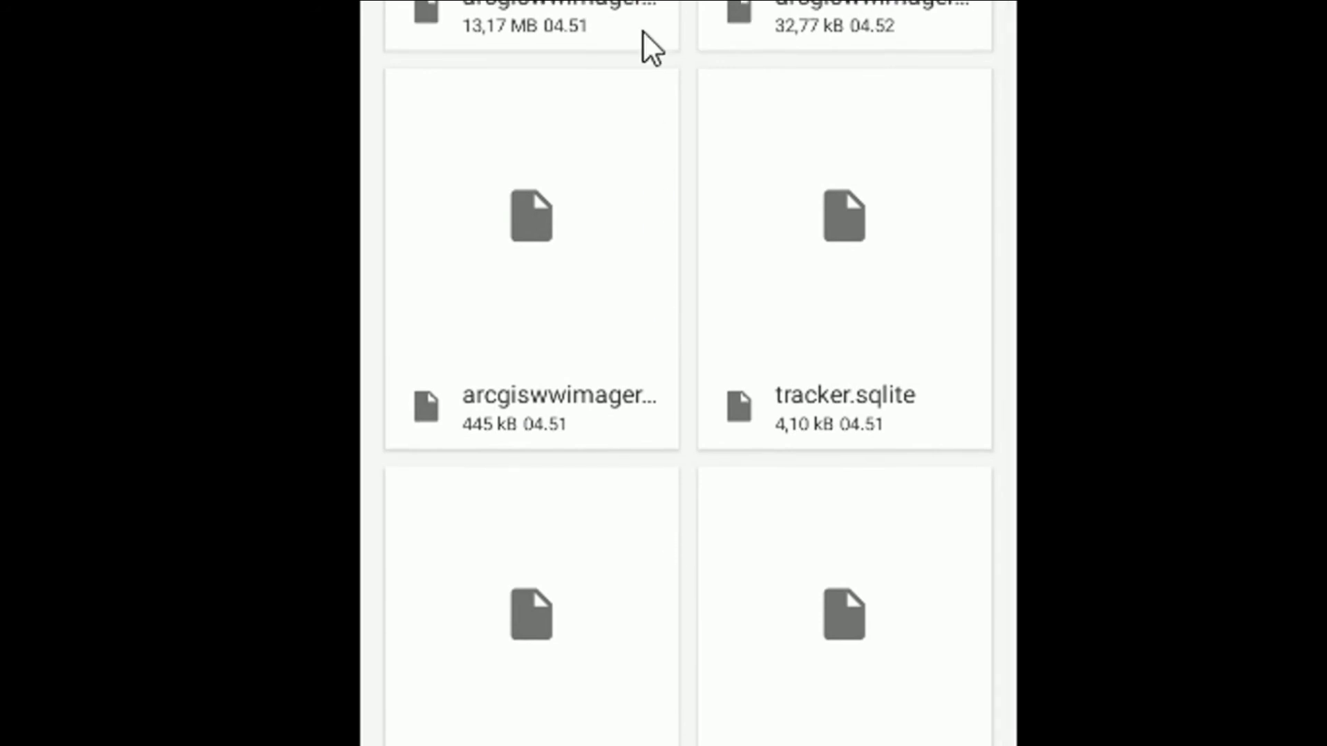
scroll(632, 103, "up", 3)
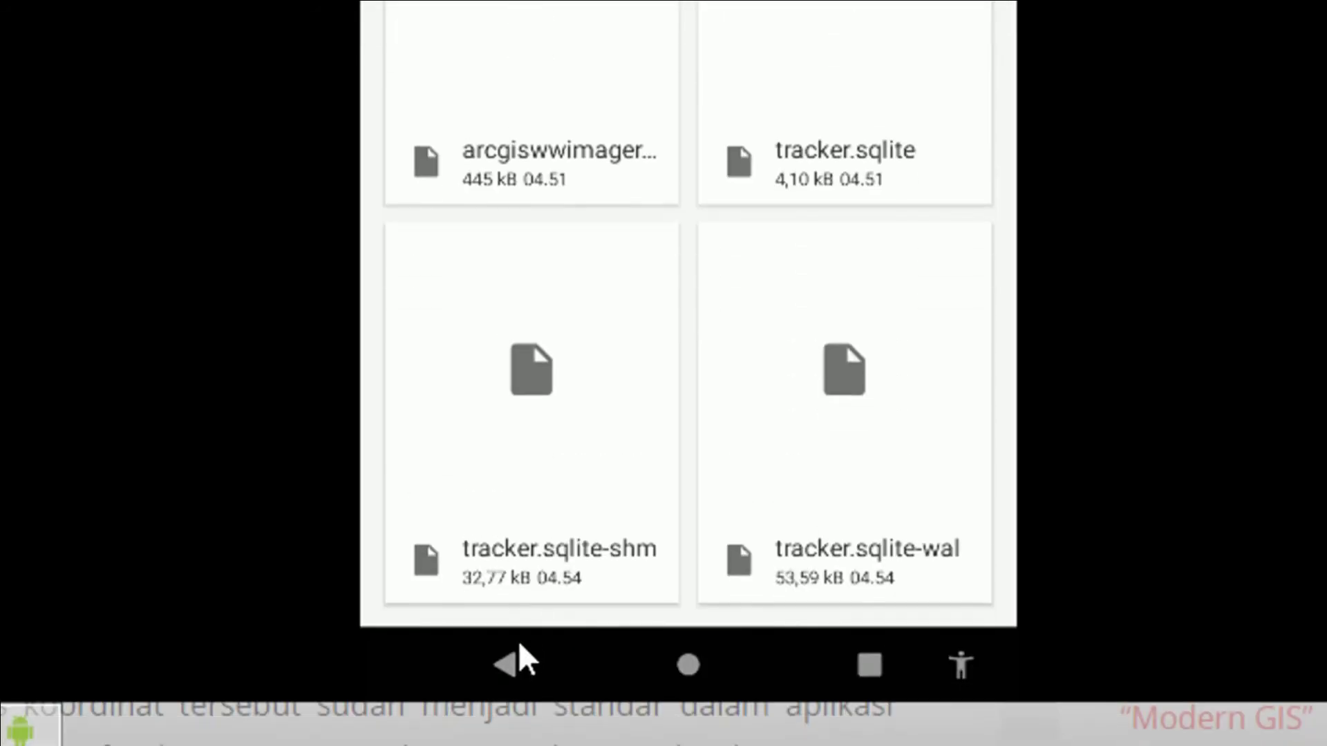
left_click(516, 635)
left_click(505, 654)
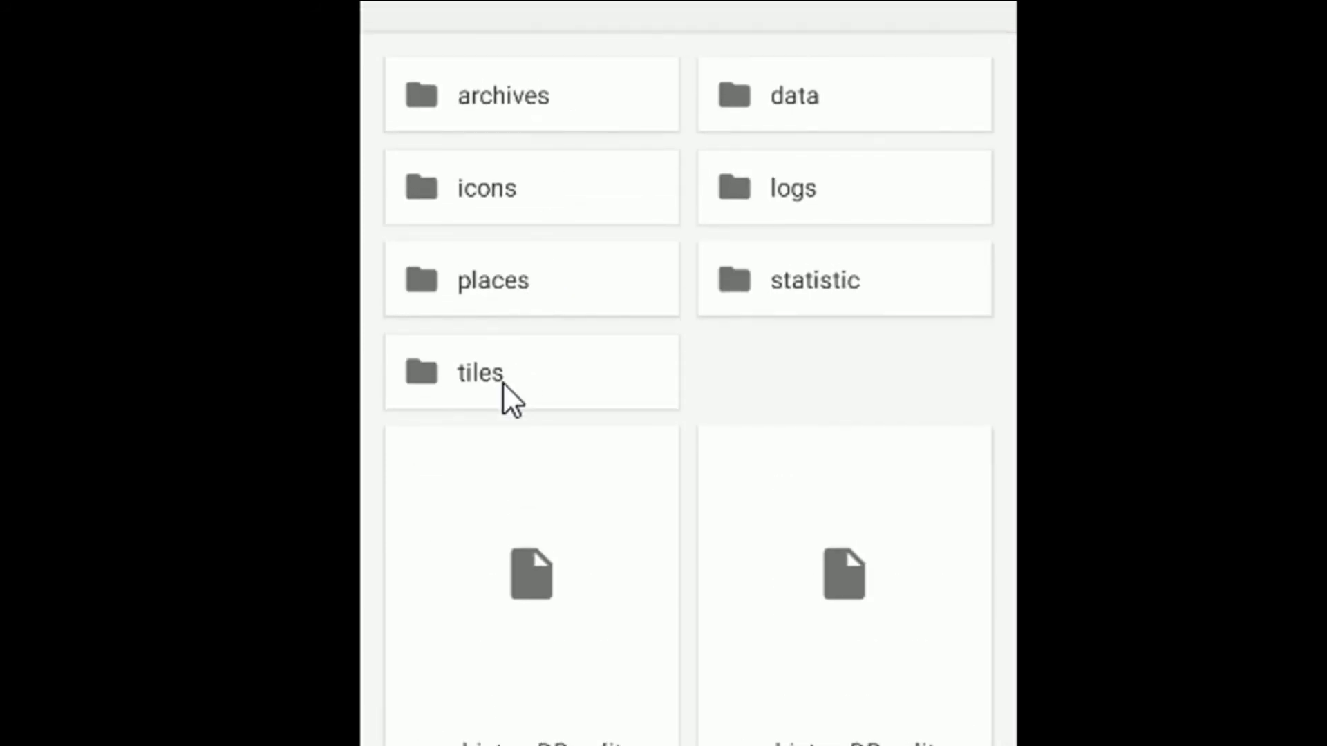
- Check which zoom-level folders the tile cache holds in tiles > arcgiswwimagery
left_click(503, 383)
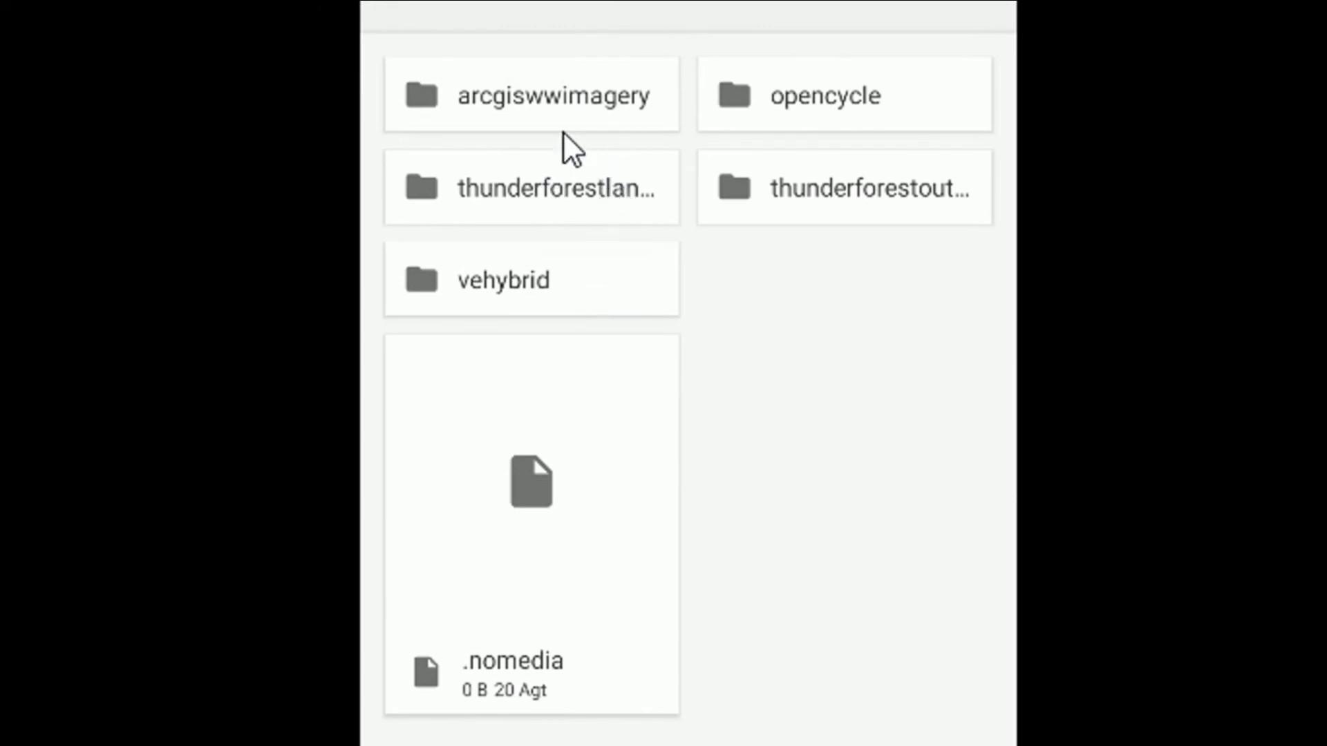
scroll(557, 112, "up", 1)
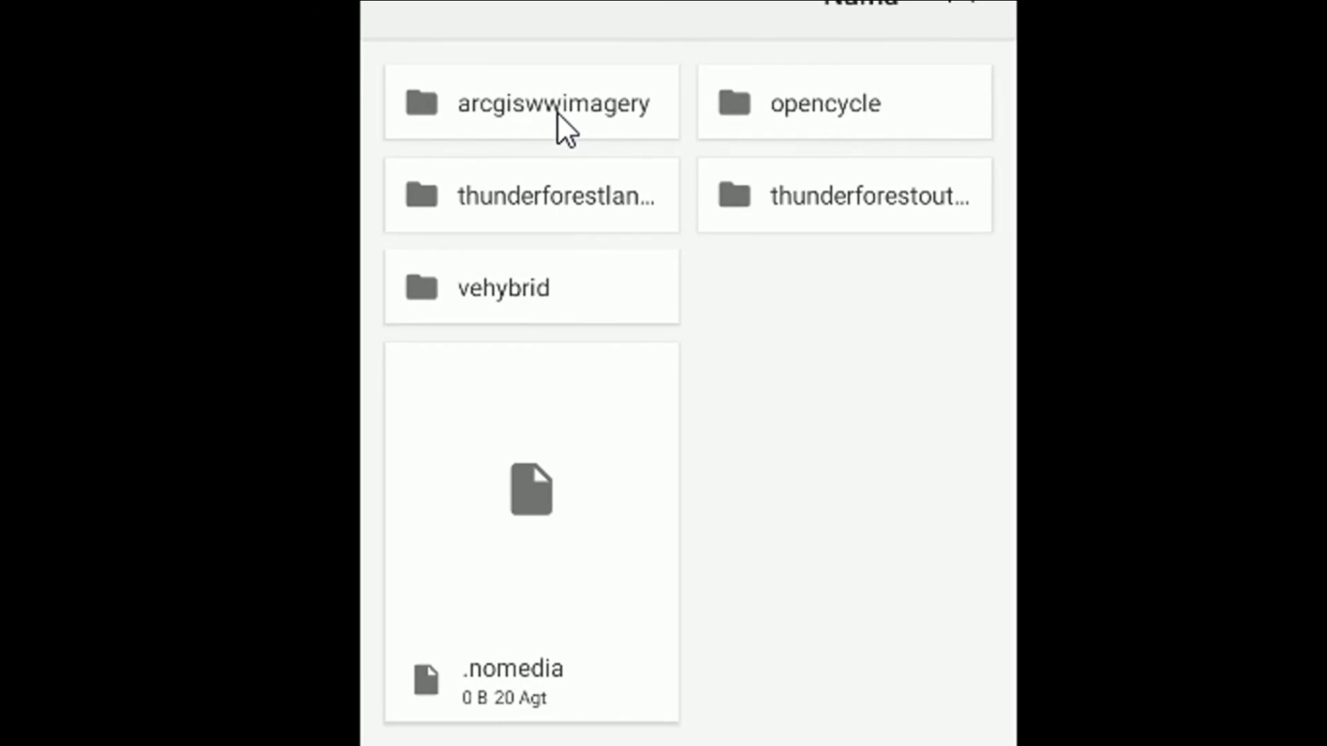
left_click(555, 110)
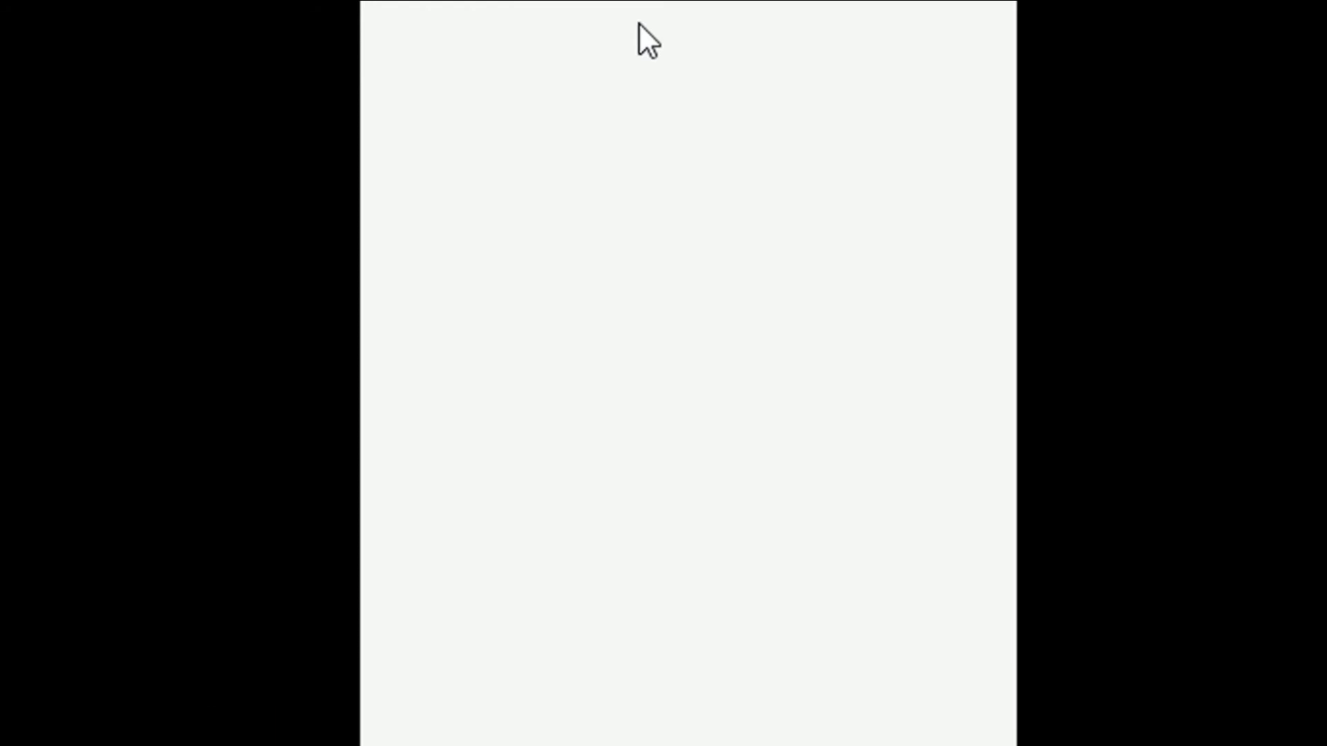
left_click(511, 641)
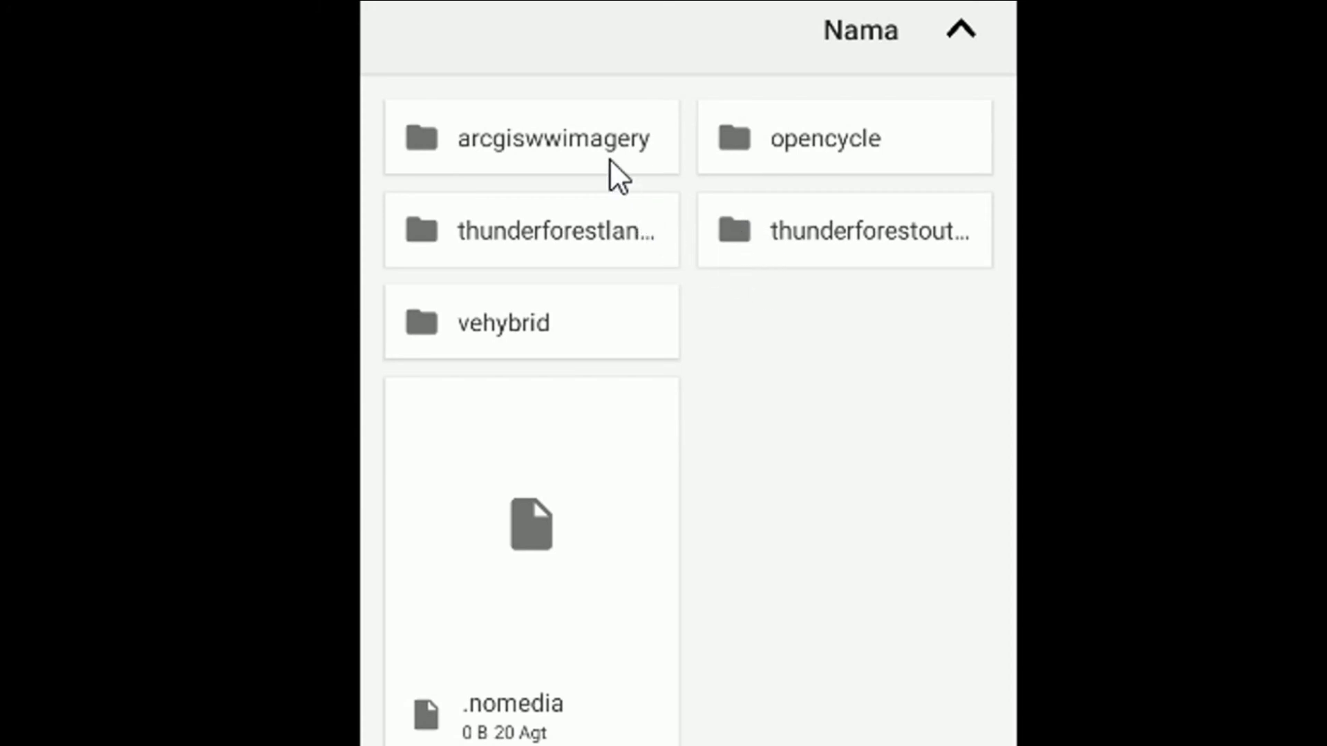
left_click(572, 156)
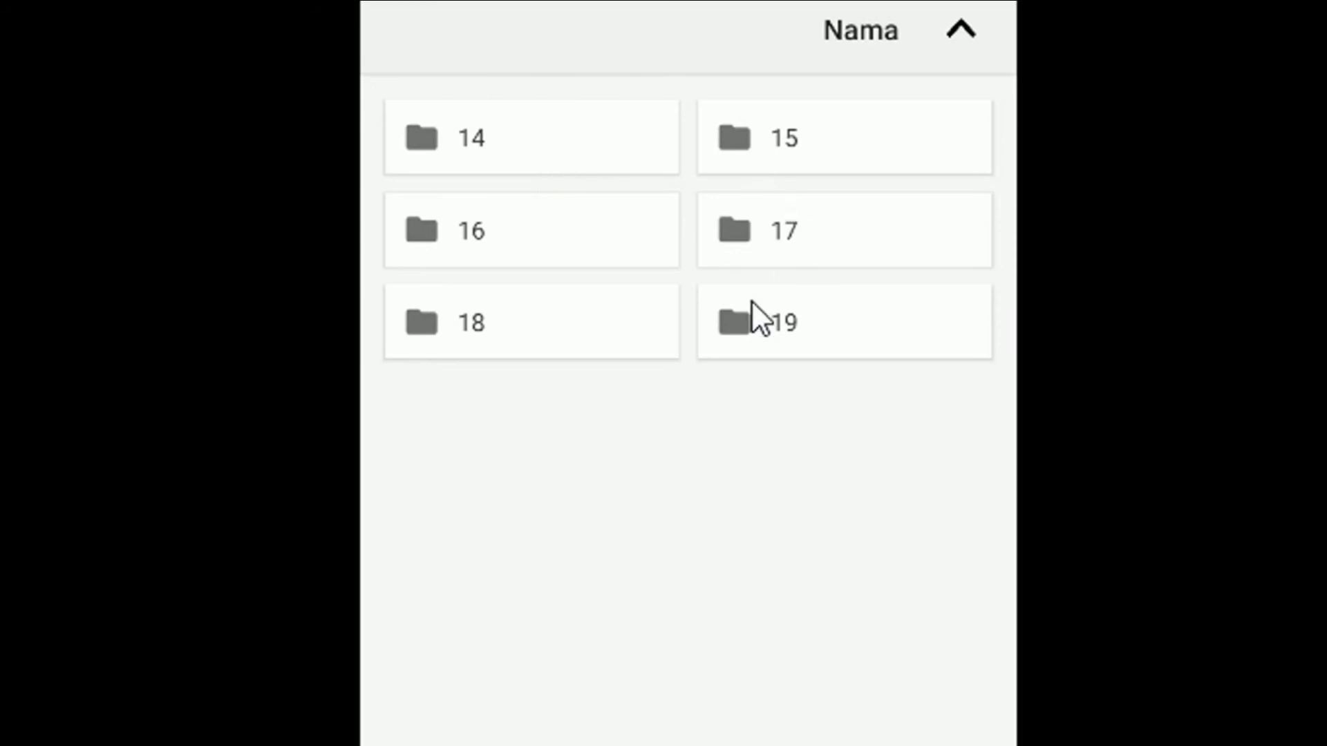
scroll(627, 282, "up", 1)
scroll(511, 483, "down", 3)
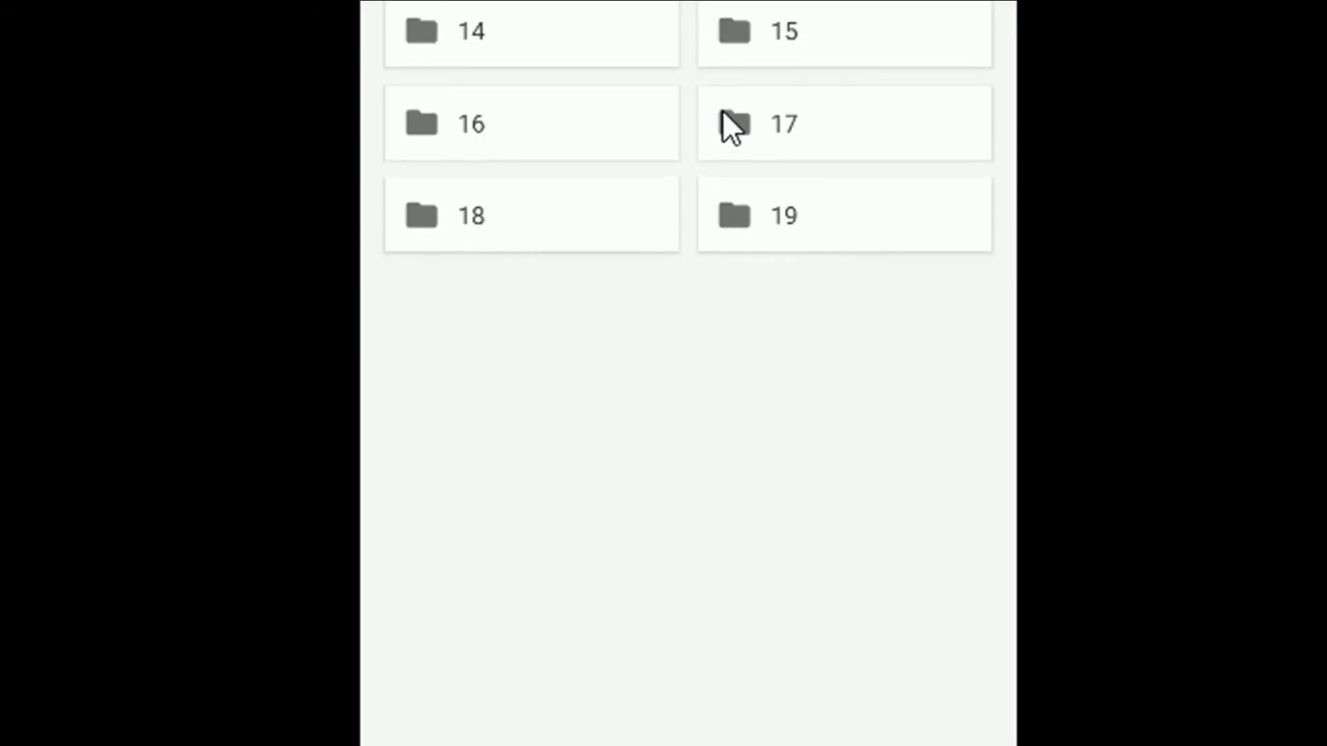
scroll(831, 261, "up", 3)
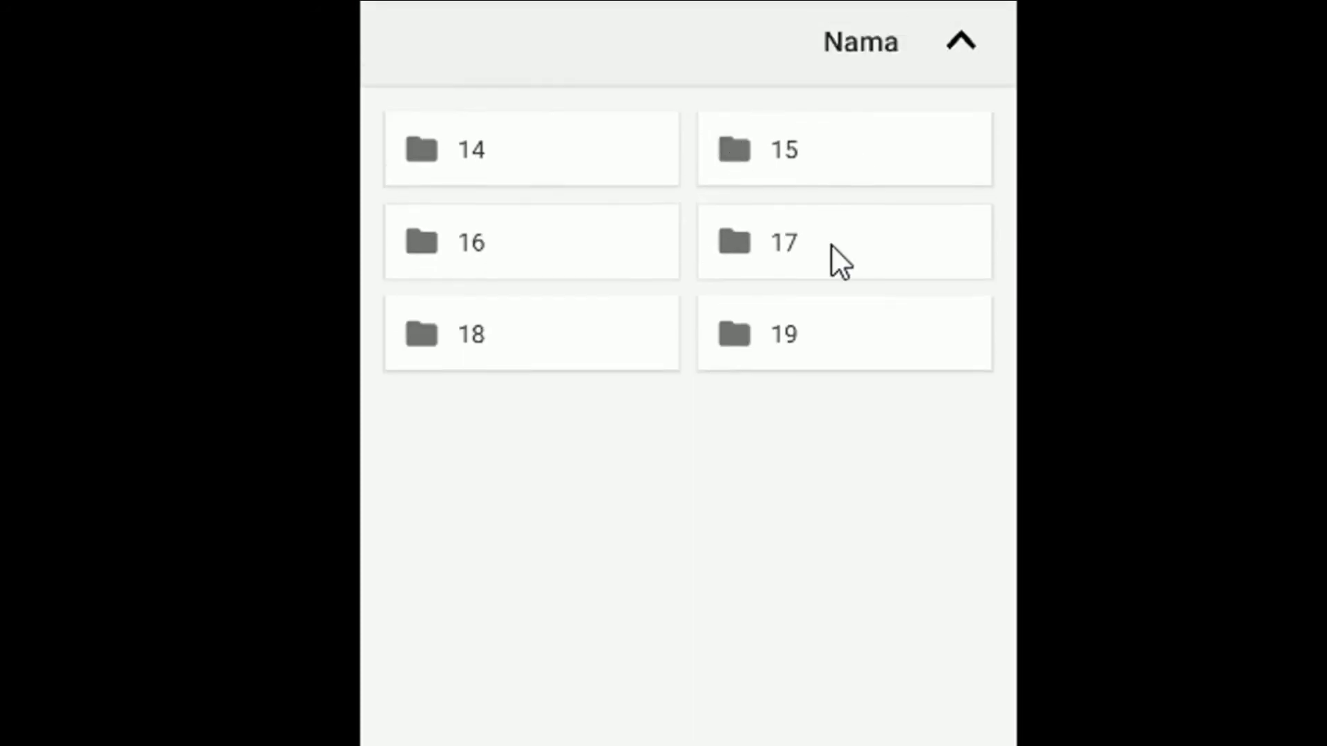
- Look at the cached .bni tile files in zoom-level folder 19, subfolder 426126, then go back to bcnav
left_click(749, 339)
left_click(763, 371)
left_click(749, 334)
left_click(790, 399)
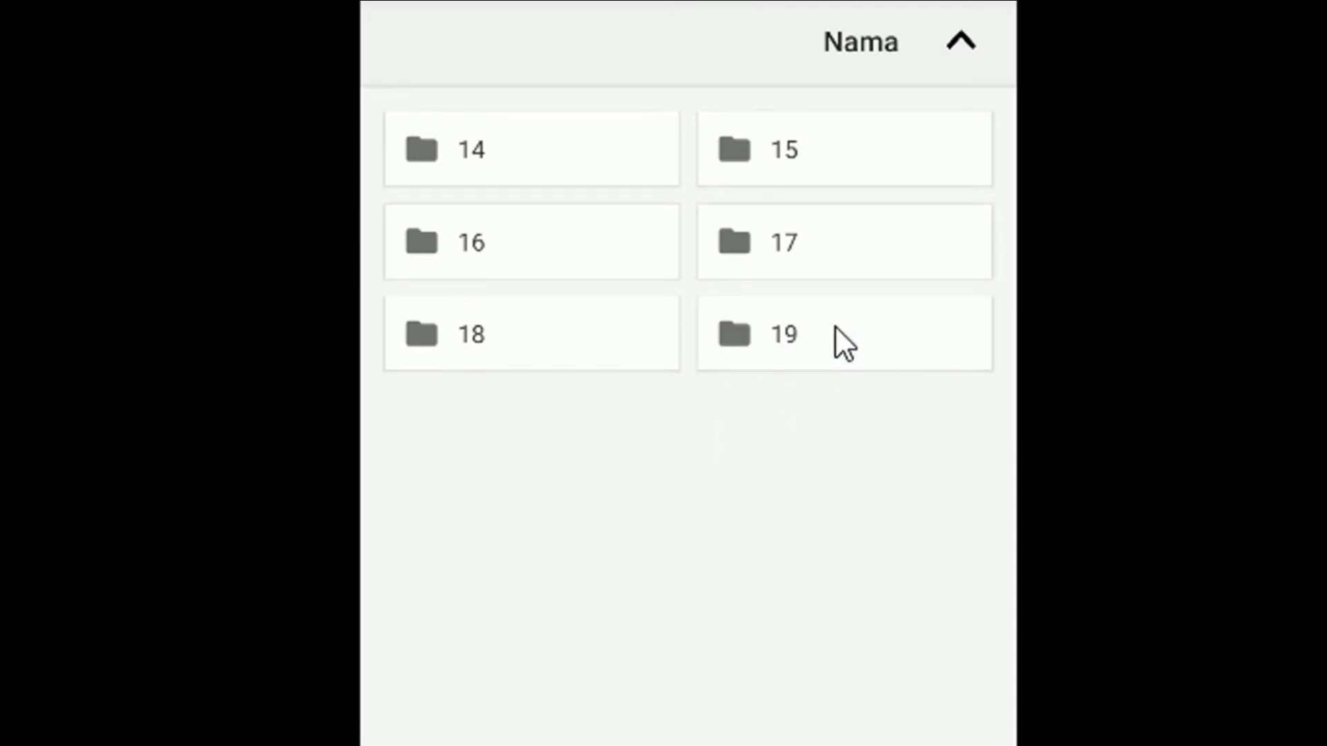
left_click(835, 327)
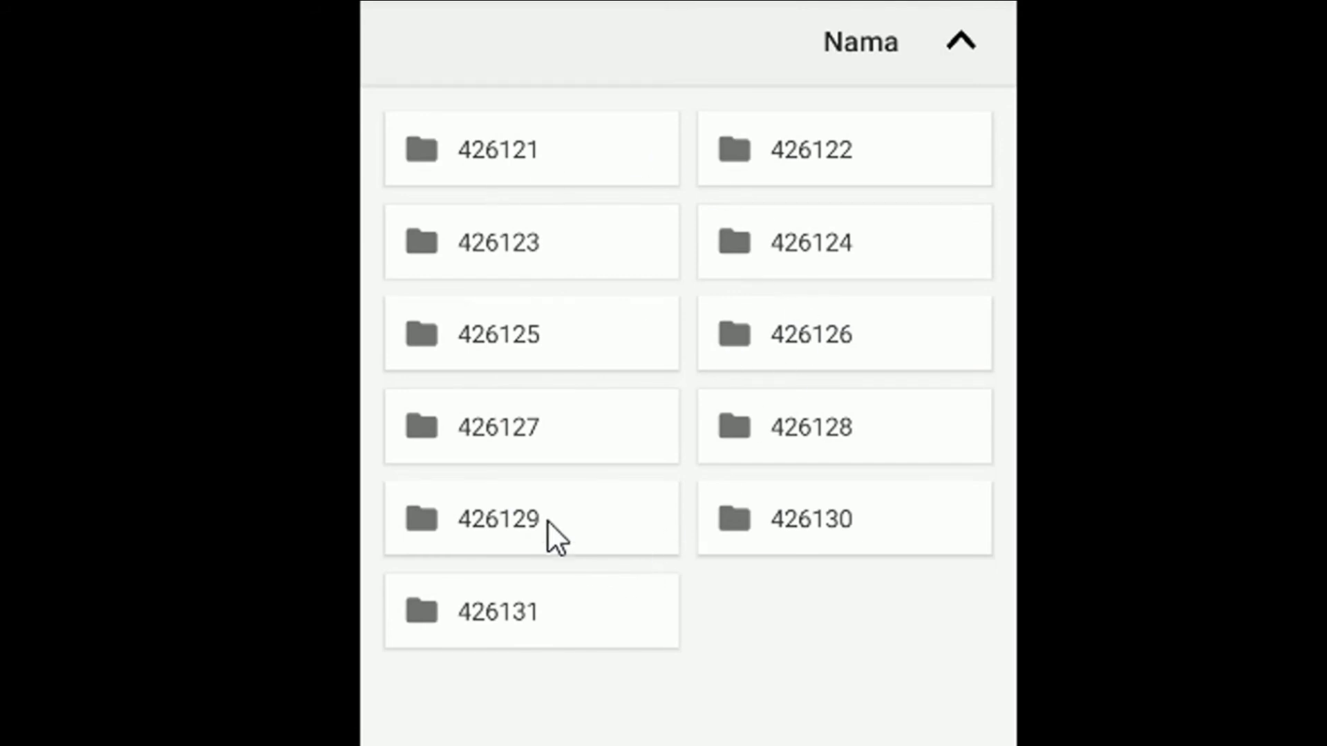
left_click(822, 347)
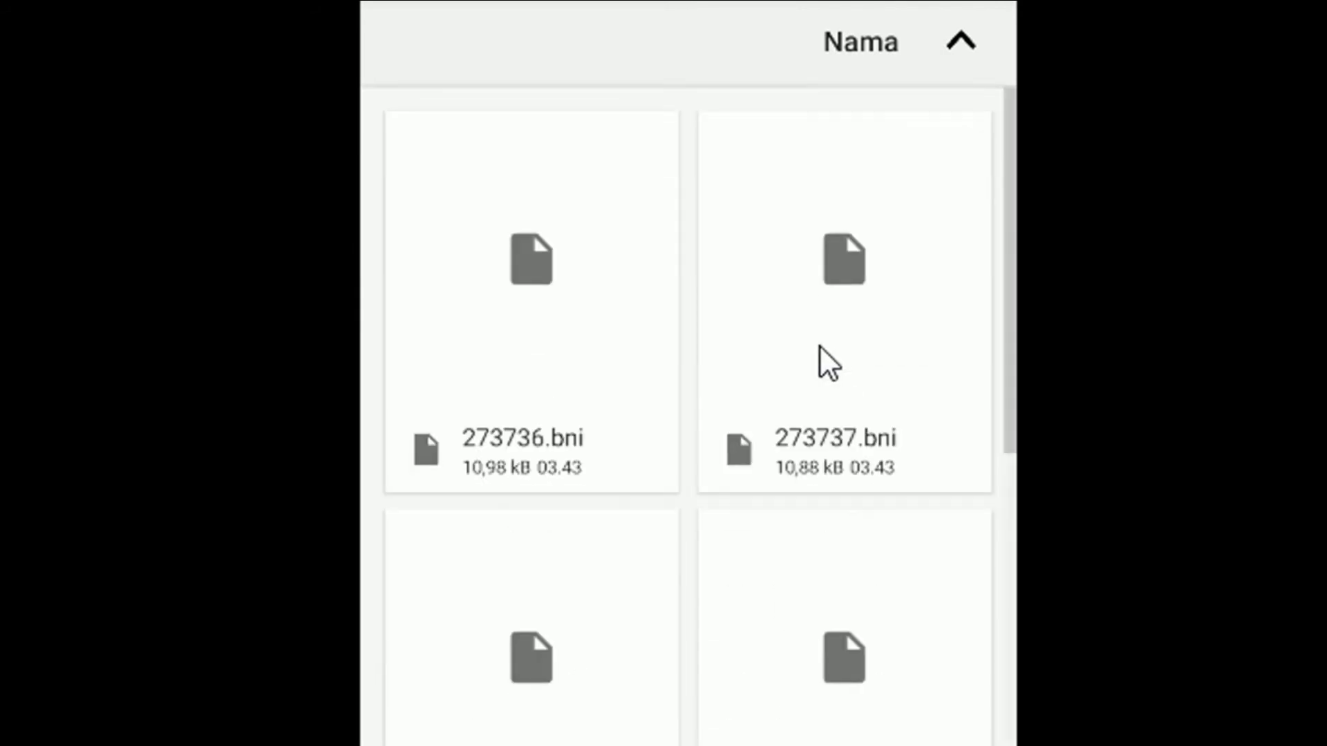
scroll(557, 199, "down", 1)
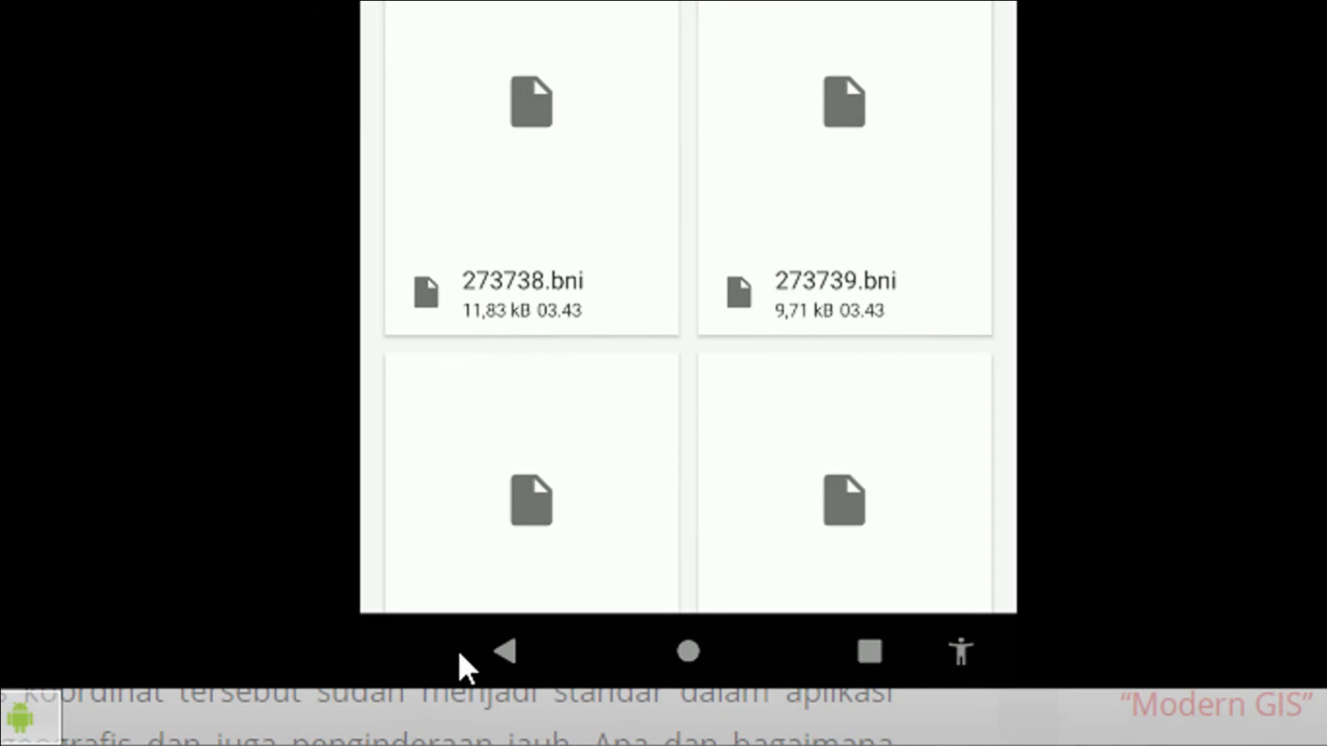
left_click(497, 647)
left_click(497, 647)
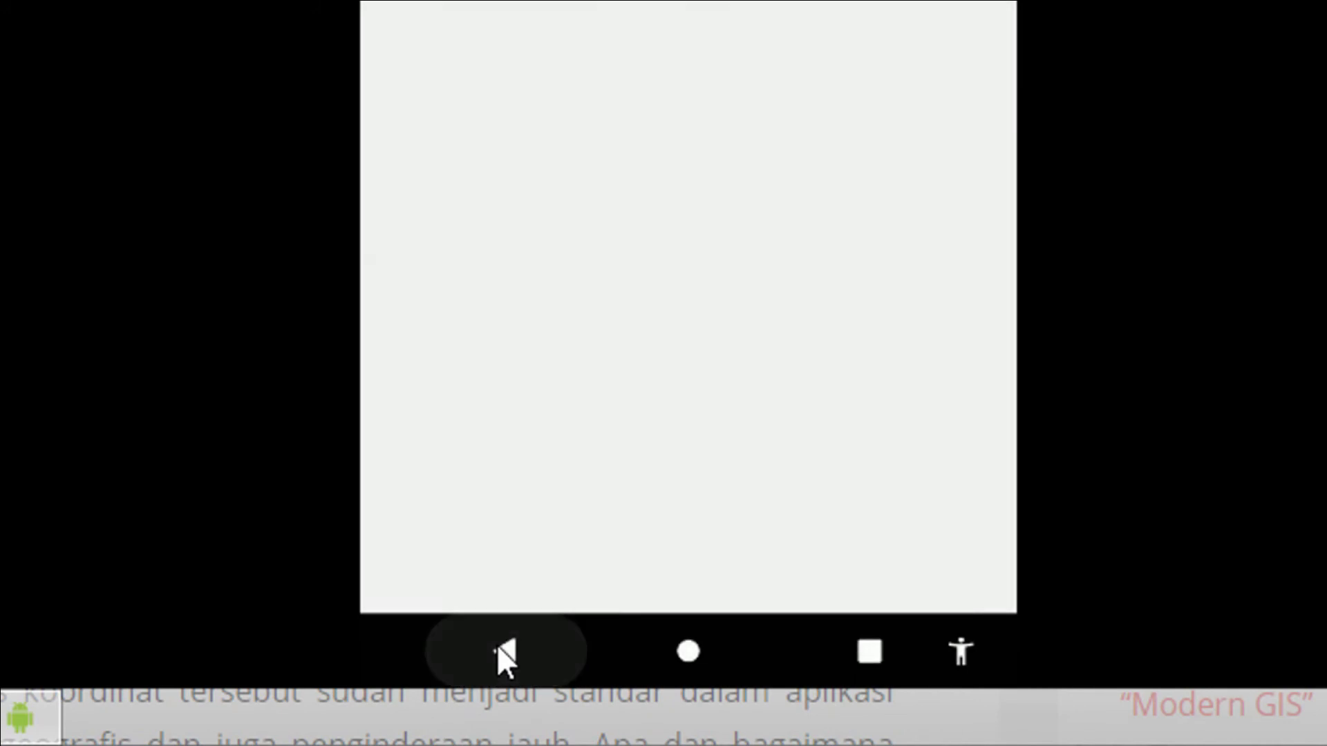
left_click(497, 647)
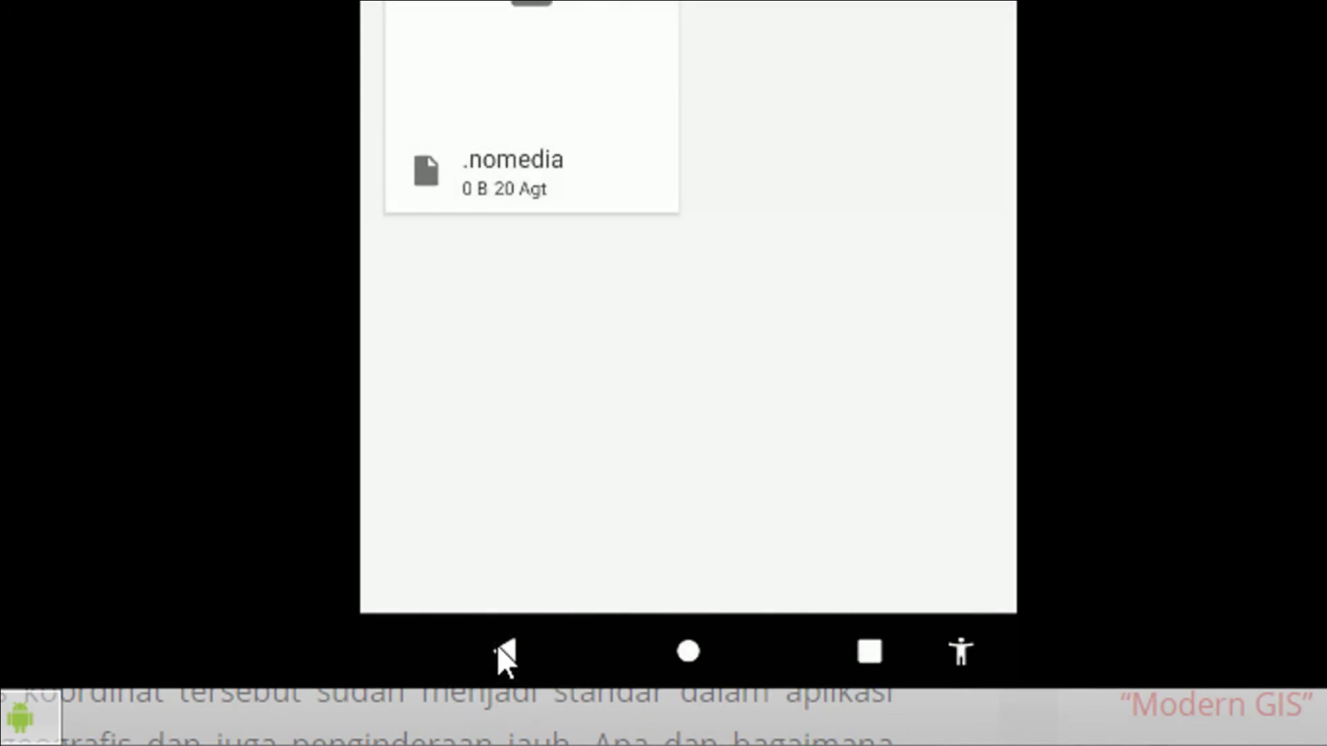
left_click(497, 647)
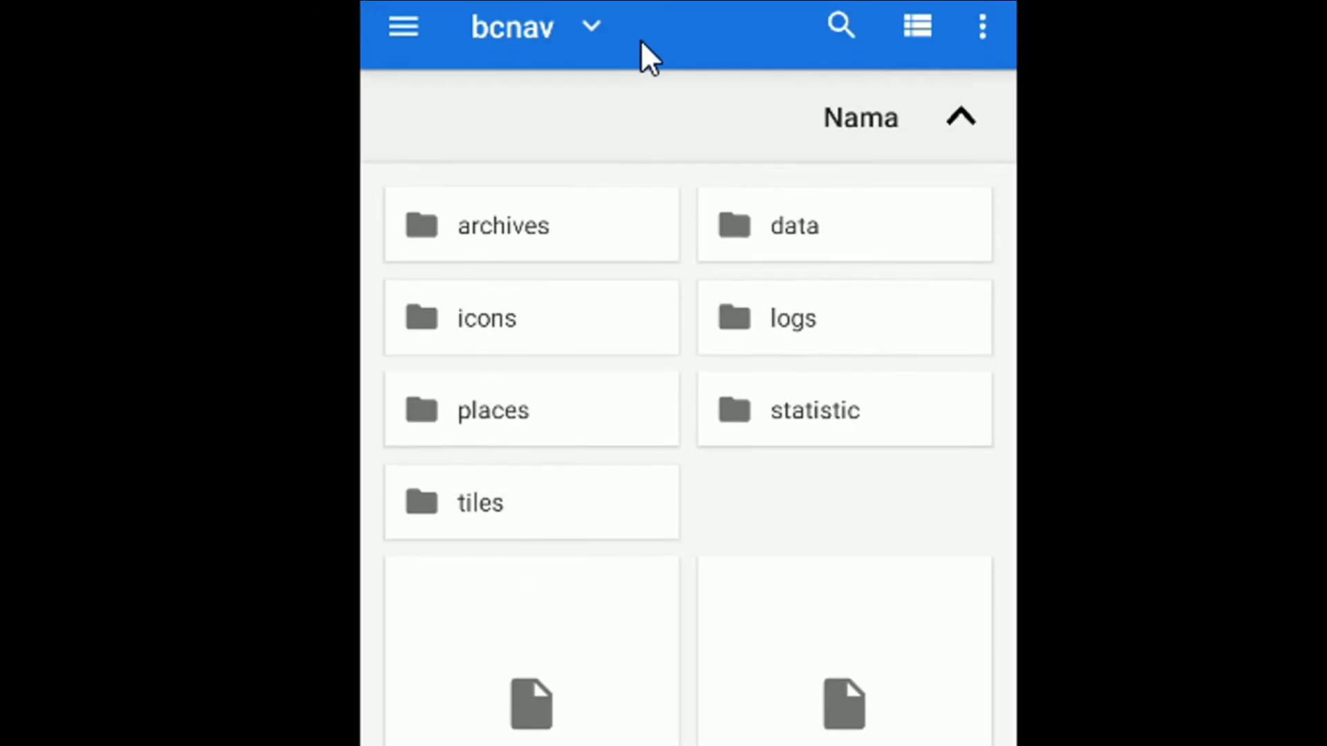
- Switch to the phone's Settings and open the Aplikasi & notifikasi section
left_click_drag(658, 59, 734, 601)
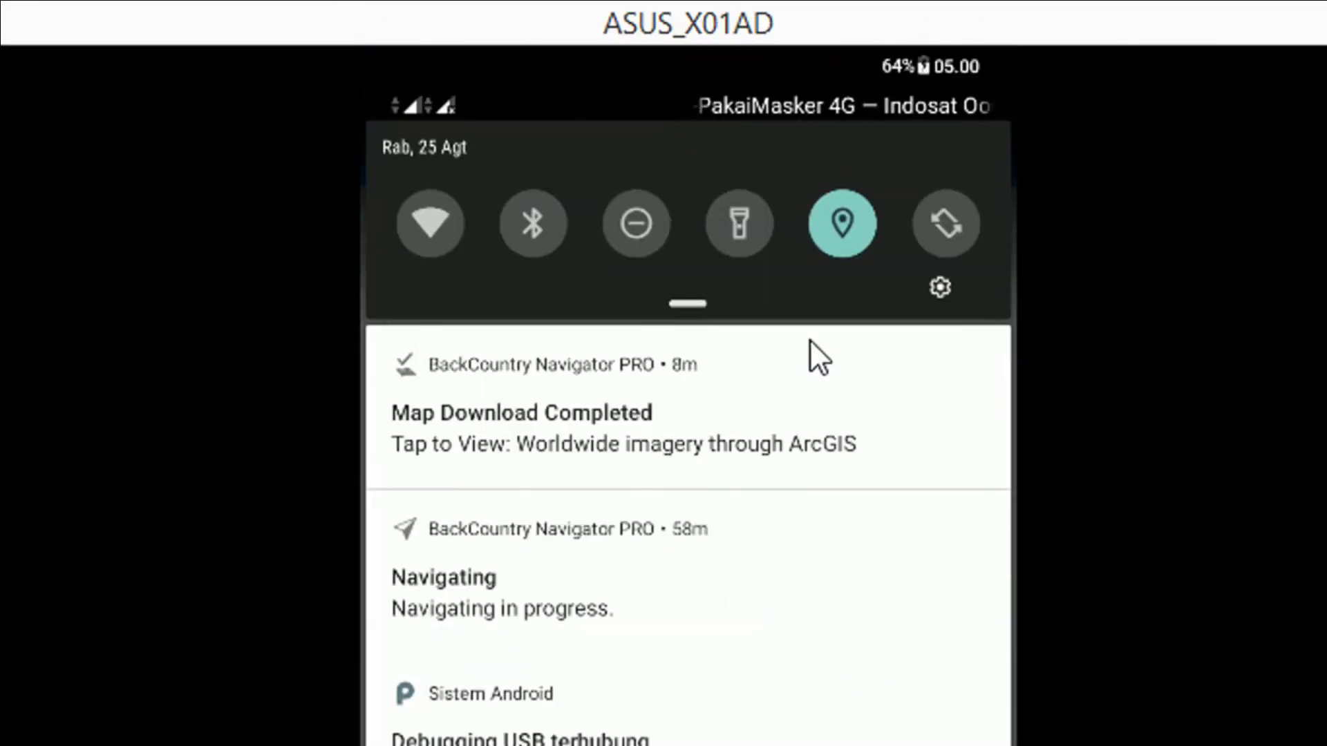
left_click(935, 290)
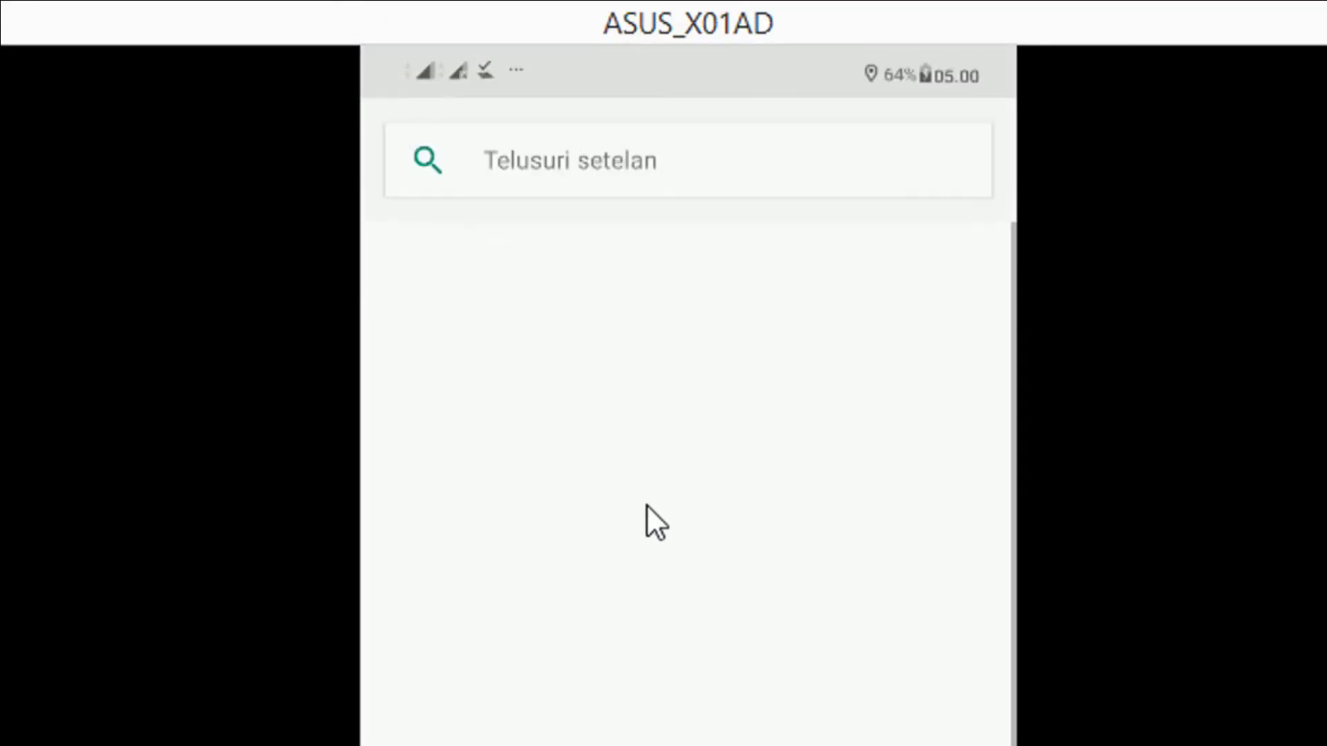
scroll(523, 492, "up", 1)
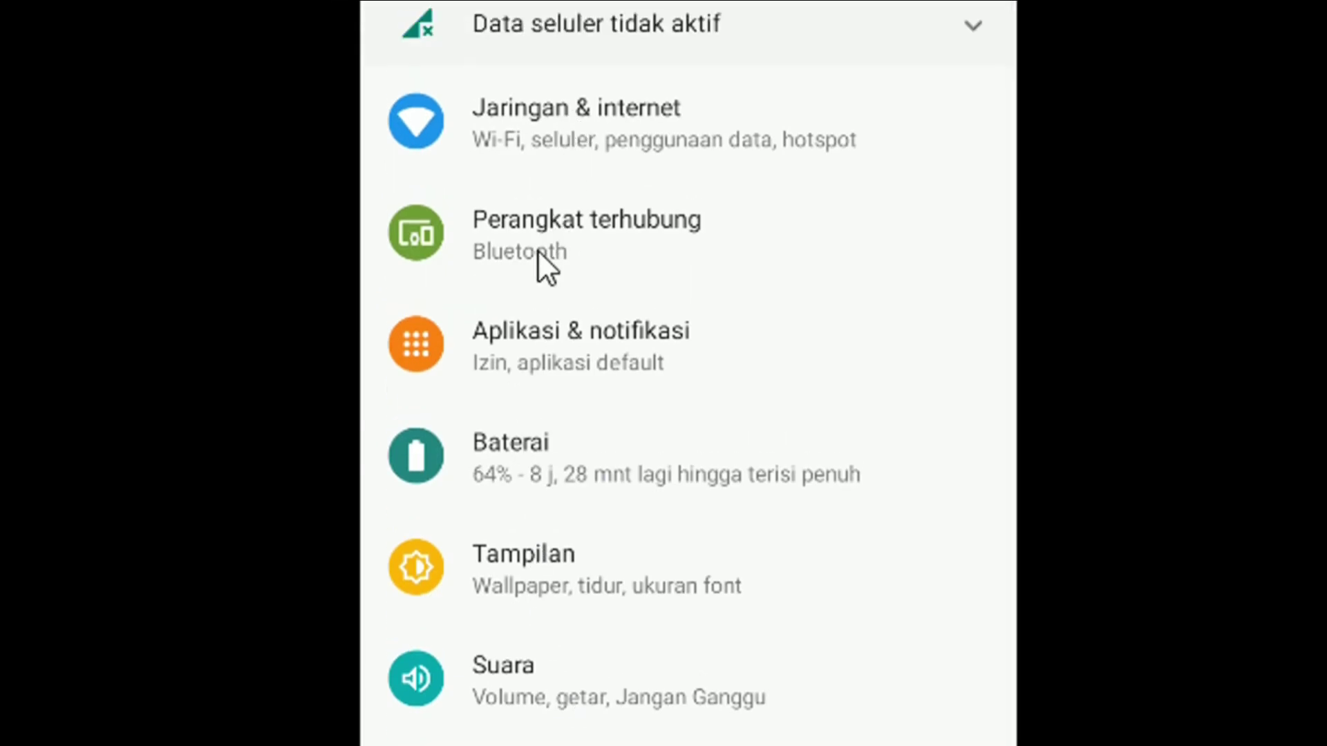
scroll(543, 595, "down", 3)
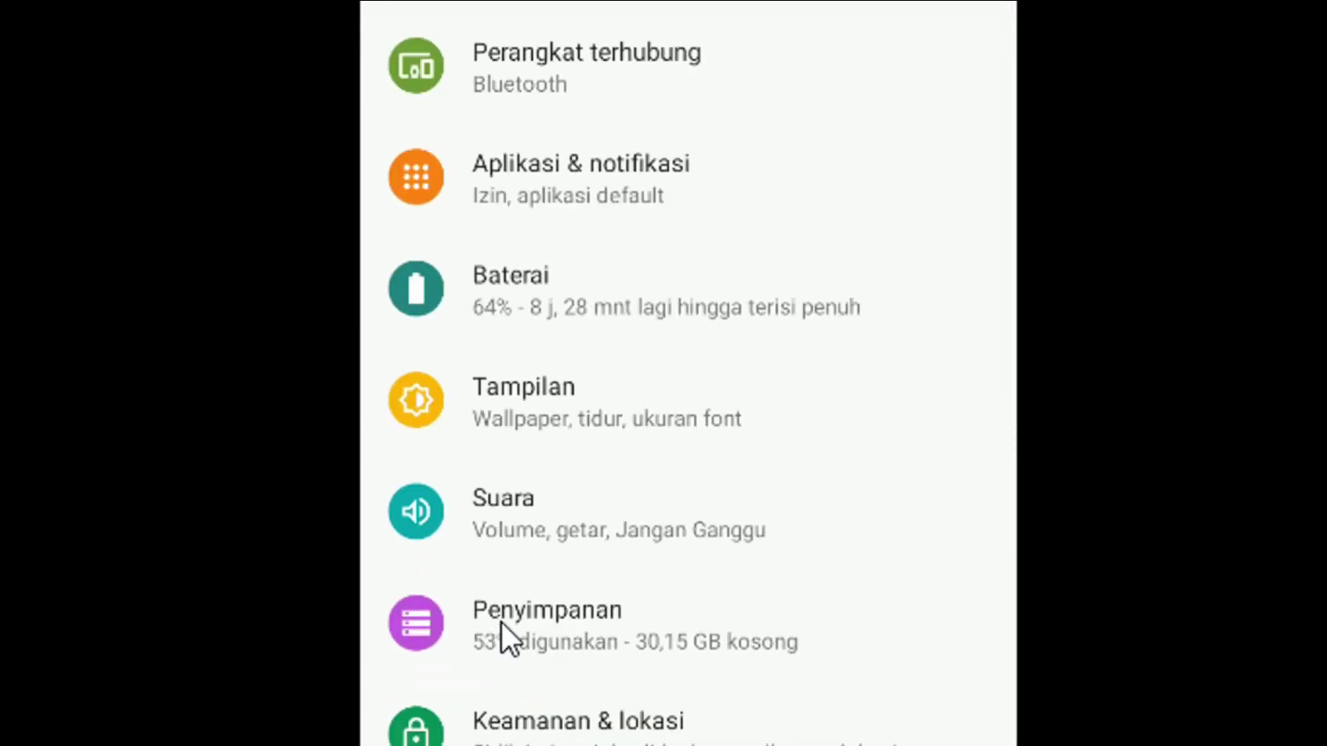
left_click(513, 203)
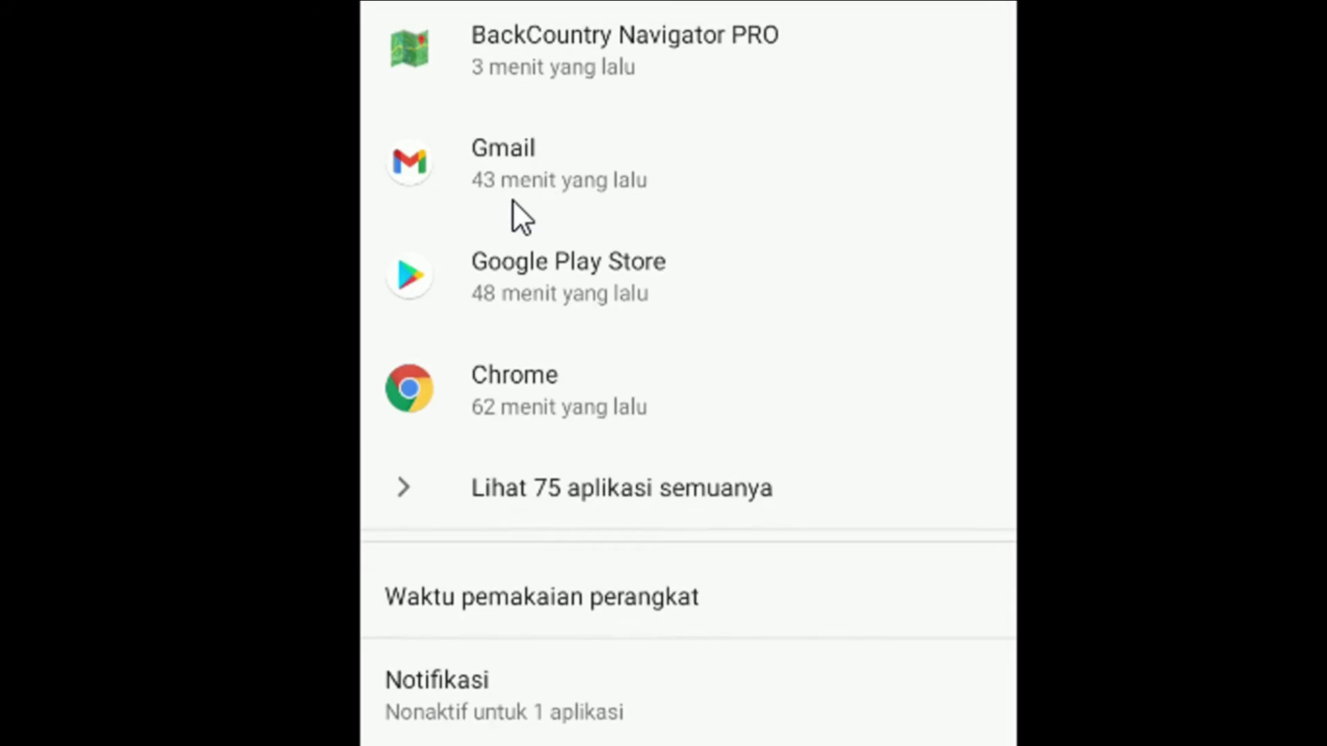
- Clear the cache of BackCountry Navigator PRO from its storage details
scroll(543, 103, "up", 2)
left_click(541, 166)
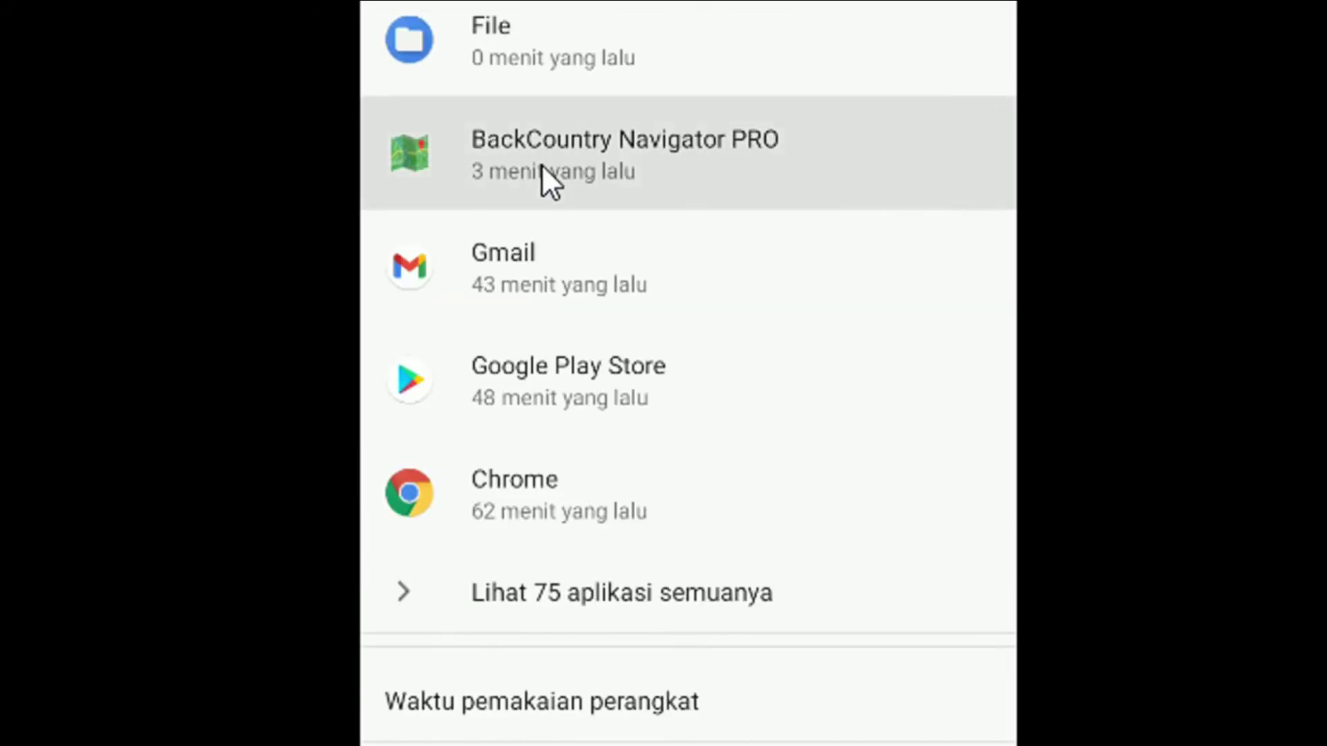
left_click(561, 457)
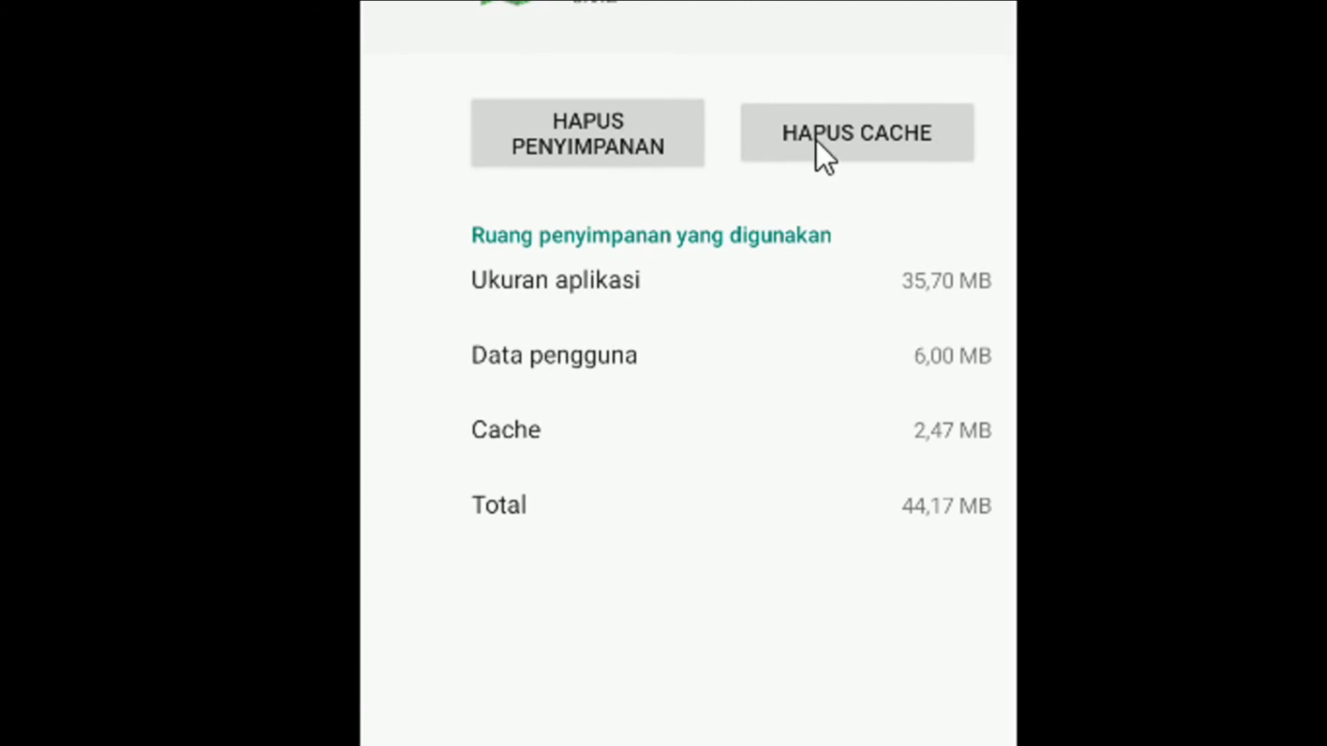
left_click(814, 139)
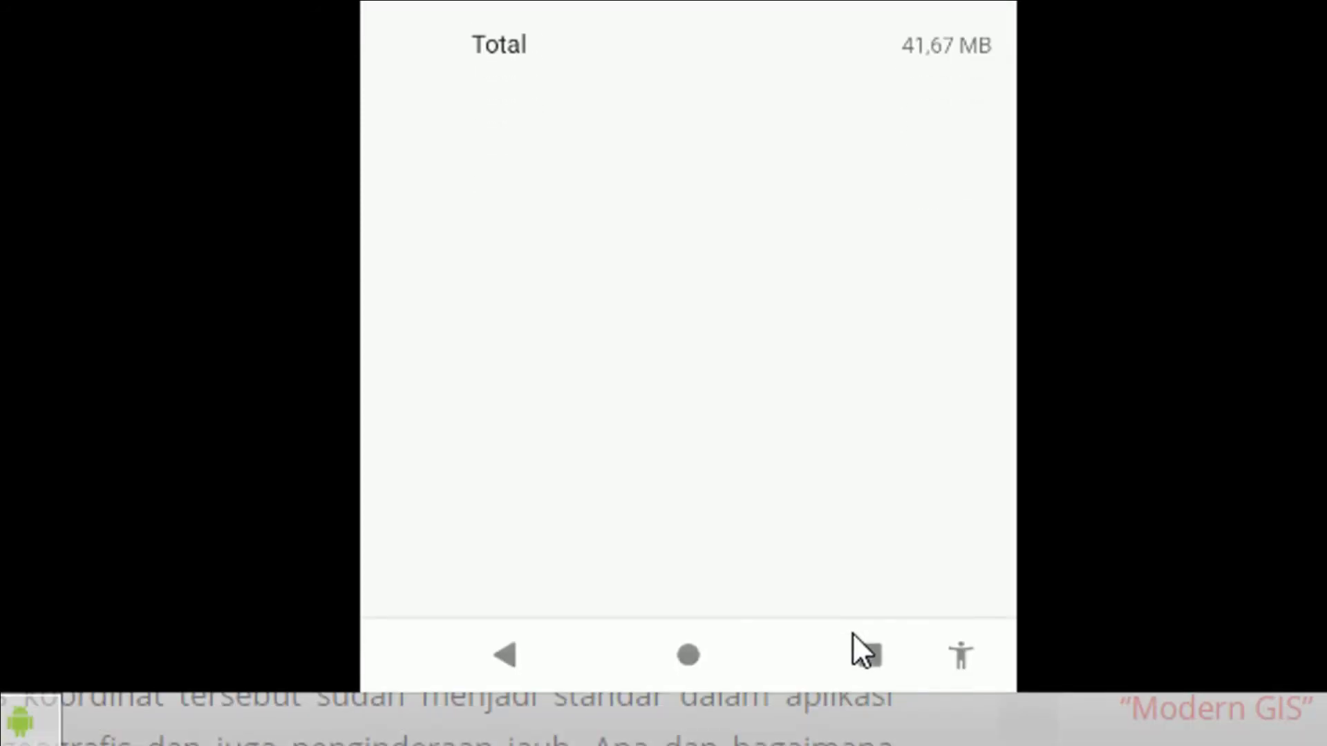
- Switch back to the file manager and open zoom-level folder 19 in tiles > arcgiswwimagery
left_click(865, 651)
left_click_drag(803, 49, 1027, 51)
left_click(638, 141)
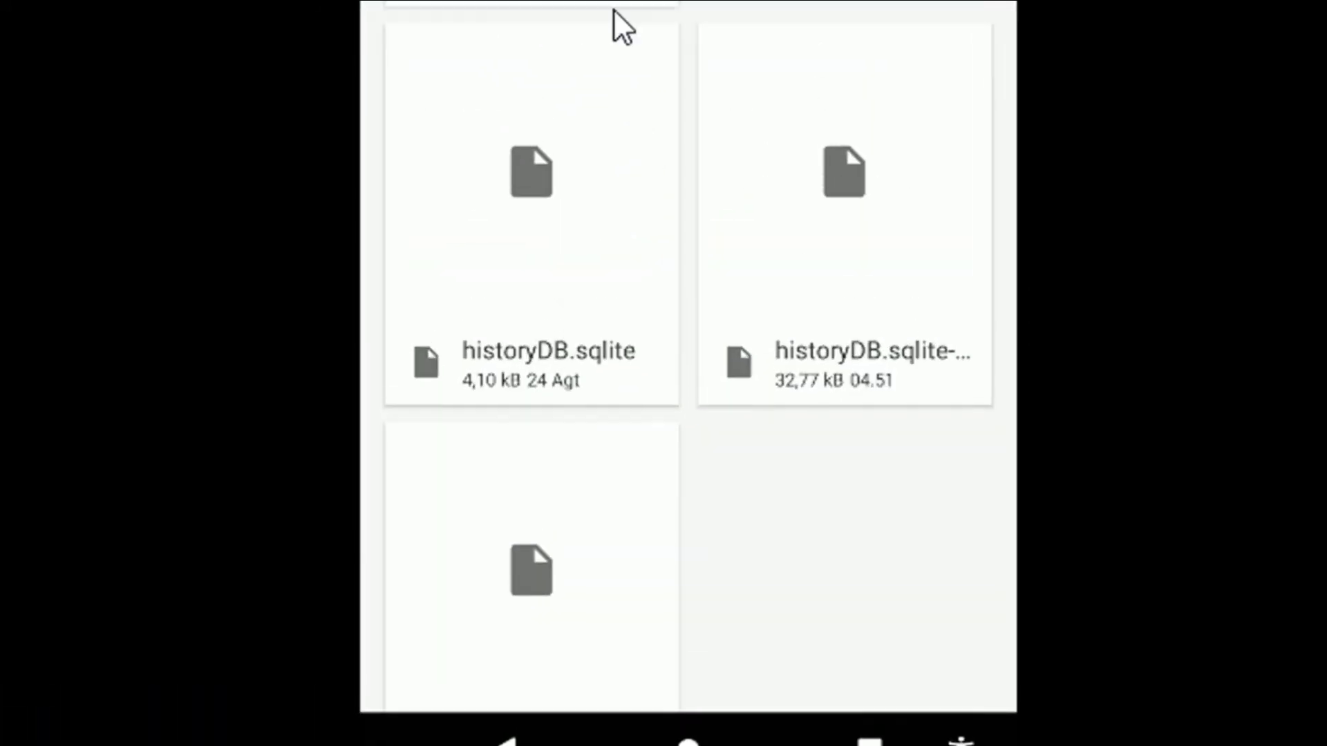
left_click_drag(613, 9, 524, 217)
left_click(504, 221)
scroll(578, 81, "up", 3)
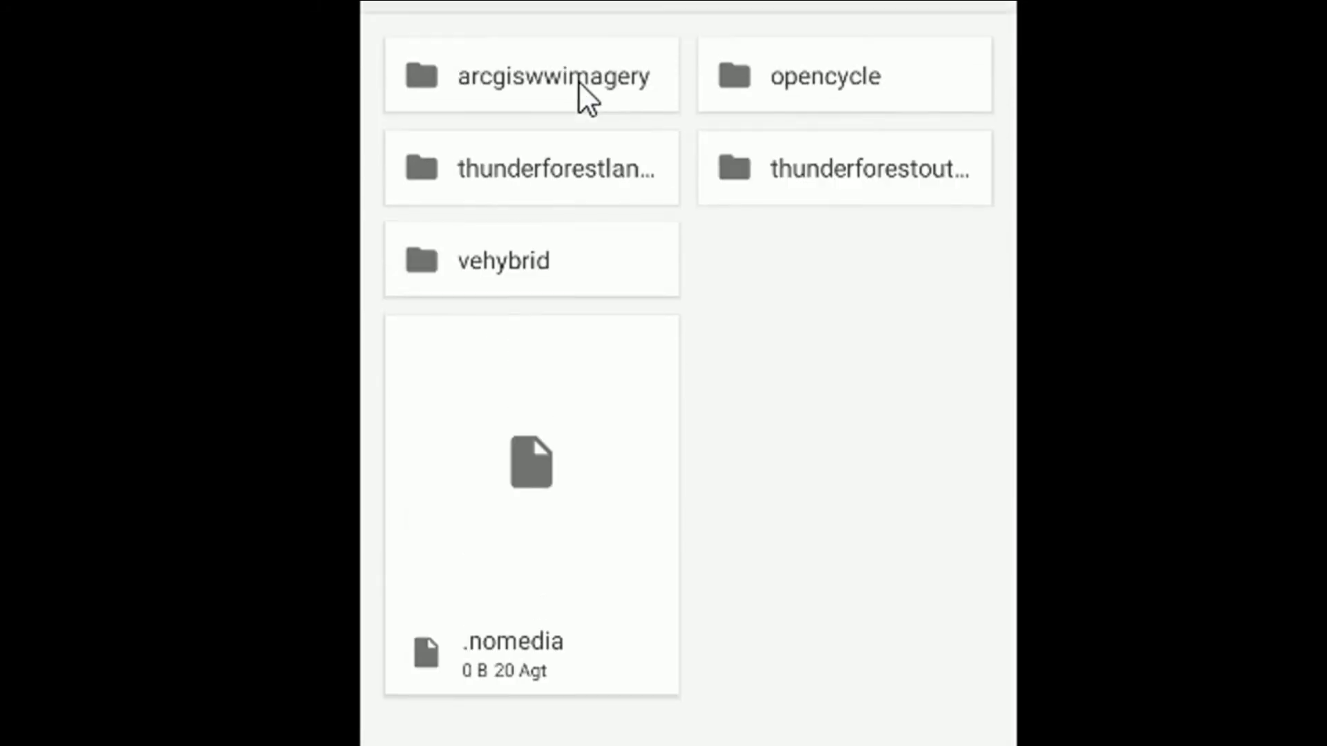
left_click(579, 151)
left_click(750, 311)
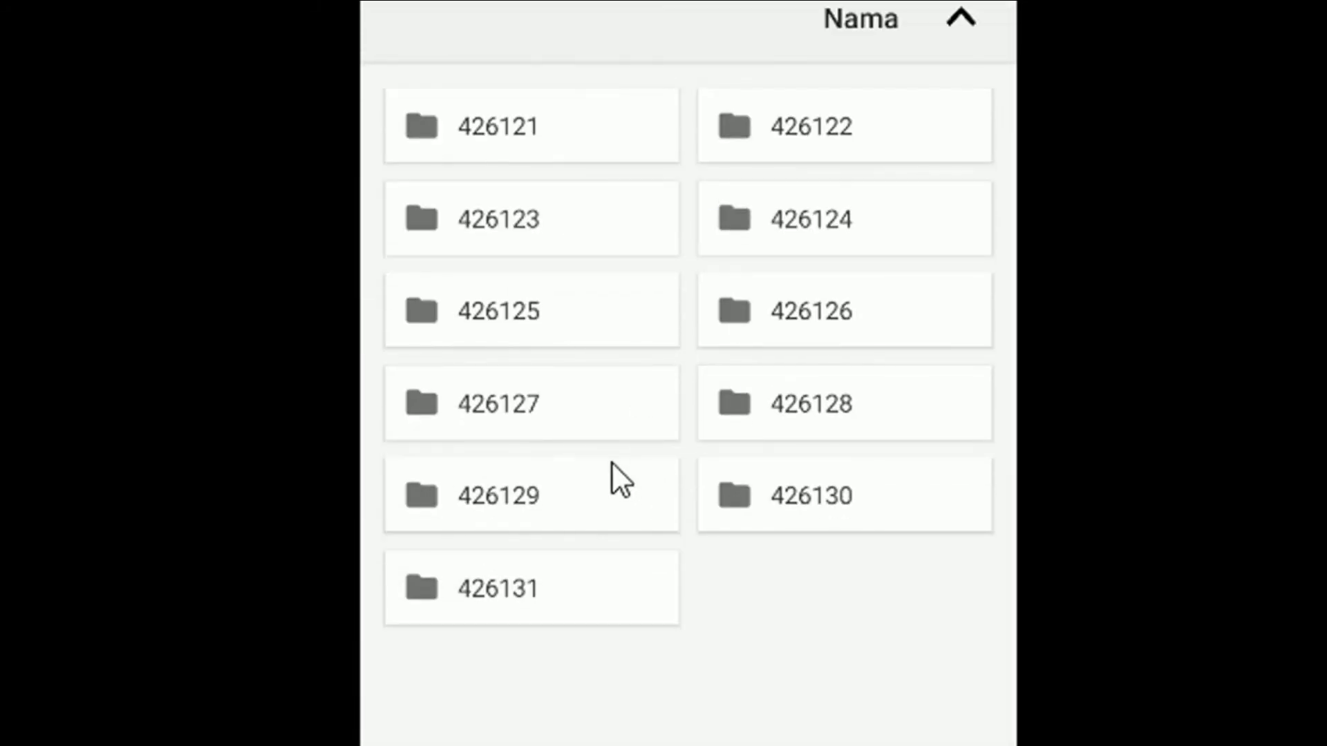
- Examine the names, sizes and times of the cached .bni tile files in subfolder 426129
left_click(561, 488)
scroll(763, 501, "down", 5)
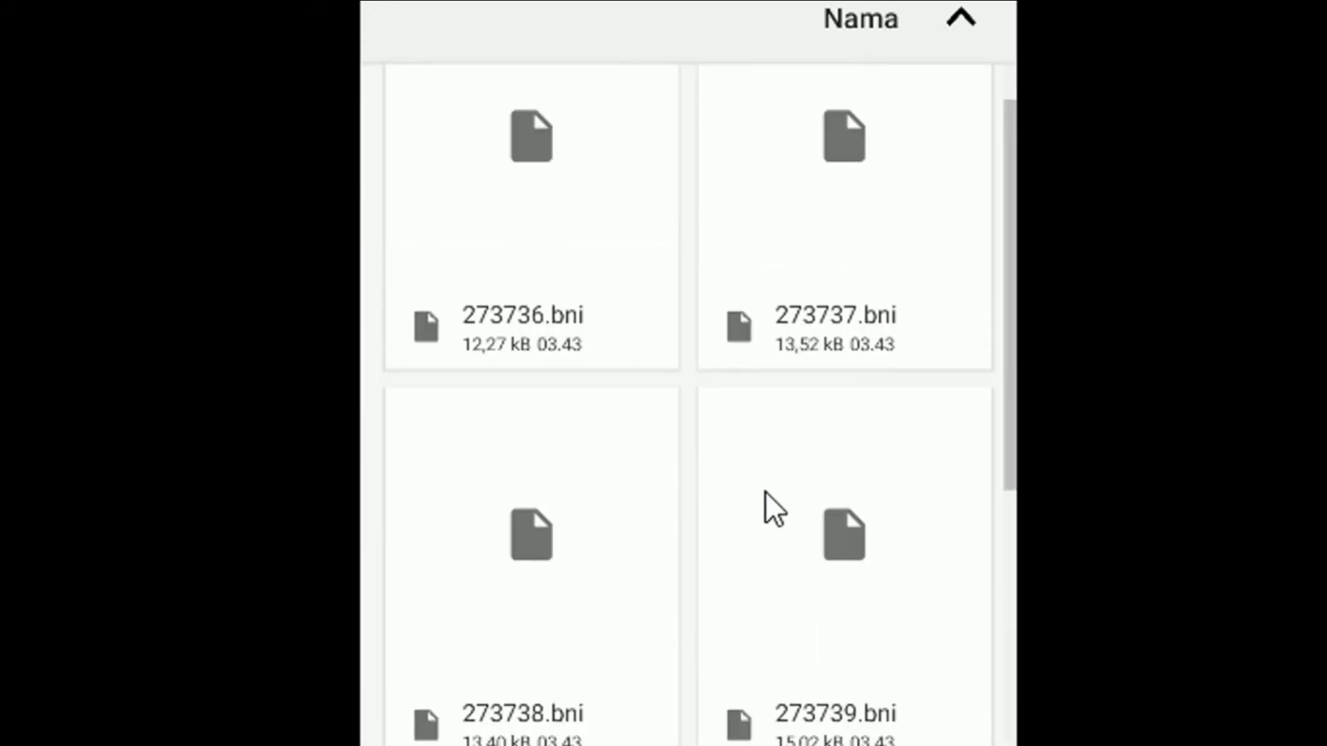
scroll(756, 502, "down", 5)
scroll(738, 498, "up", 10)
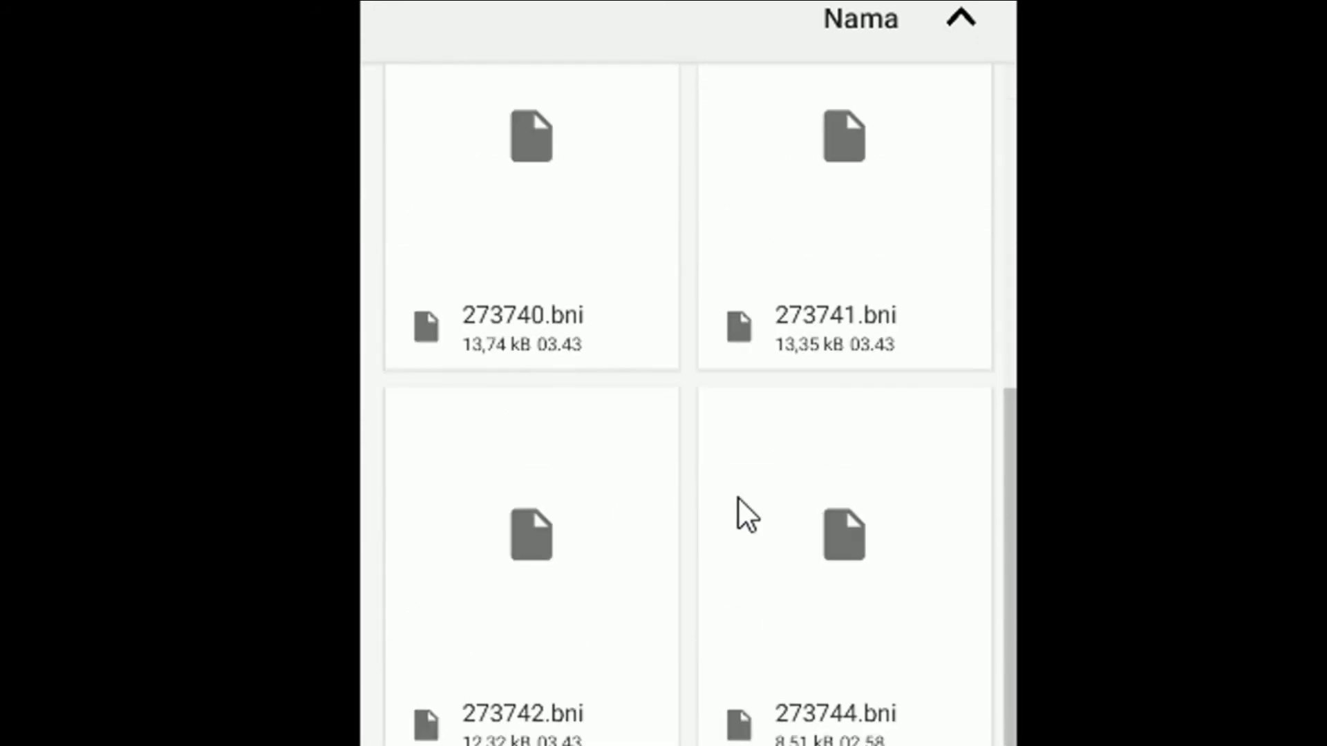
scroll(737, 496, "down", 7)
scroll(607, 318, "up", 2)
scroll(588, 484, "down", 2)
left_click_drag(571, 711, 548, 504)
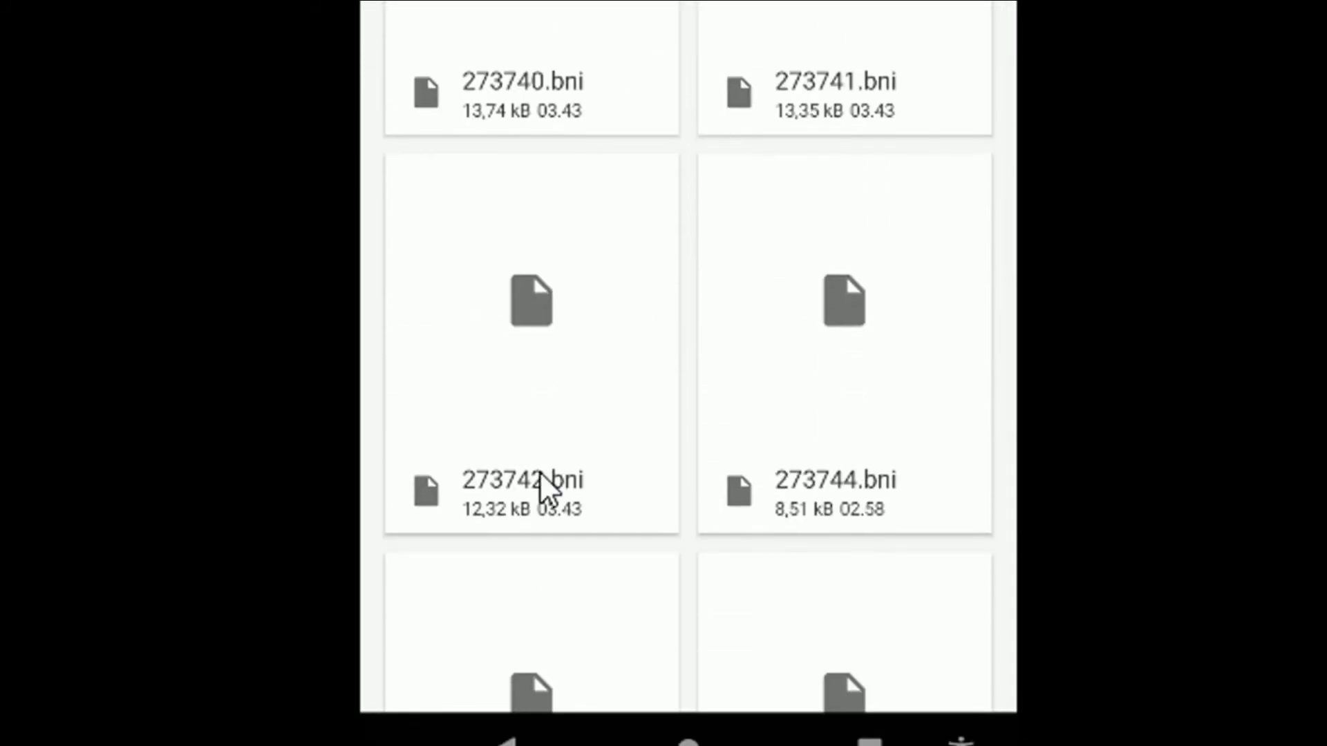
scroll(760, 290, "up", 3)
scroll(720, 198, "up", 3)
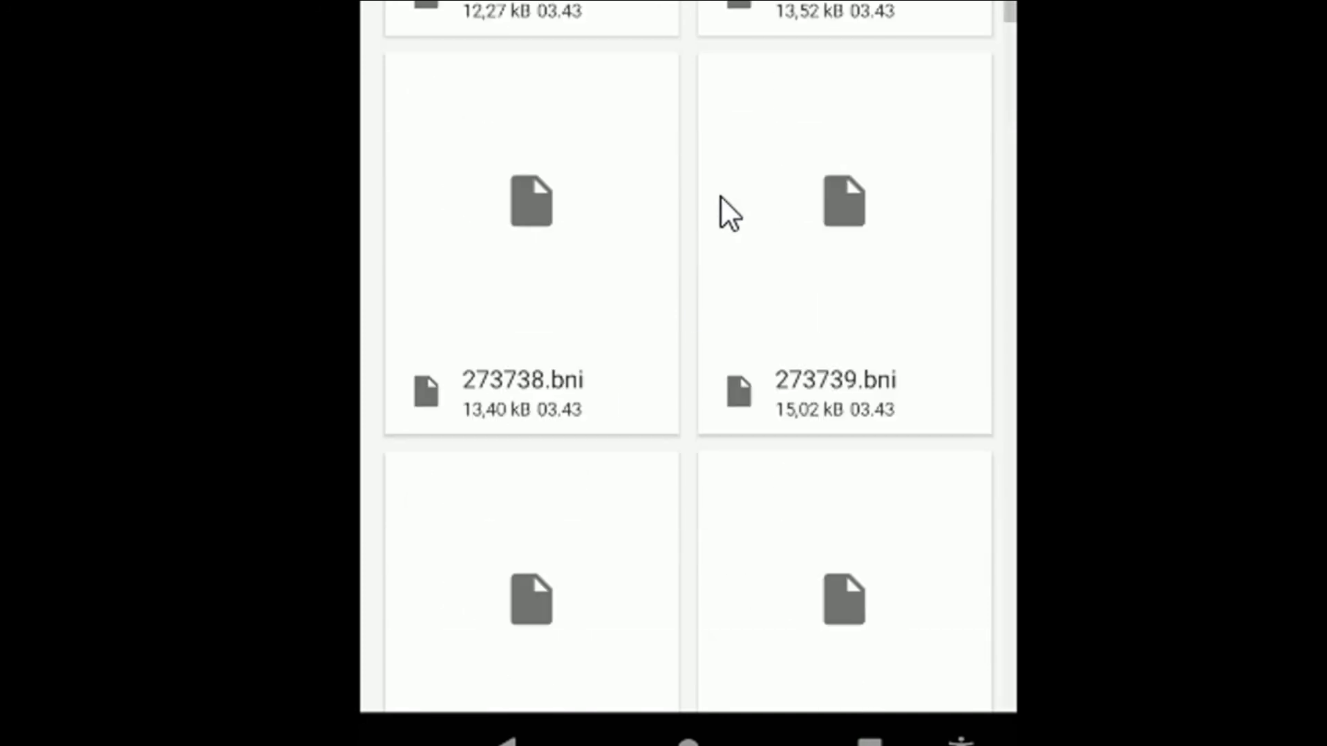
scroll(706, 200, "up", 3)
scroll(664, 675, "down", 5)
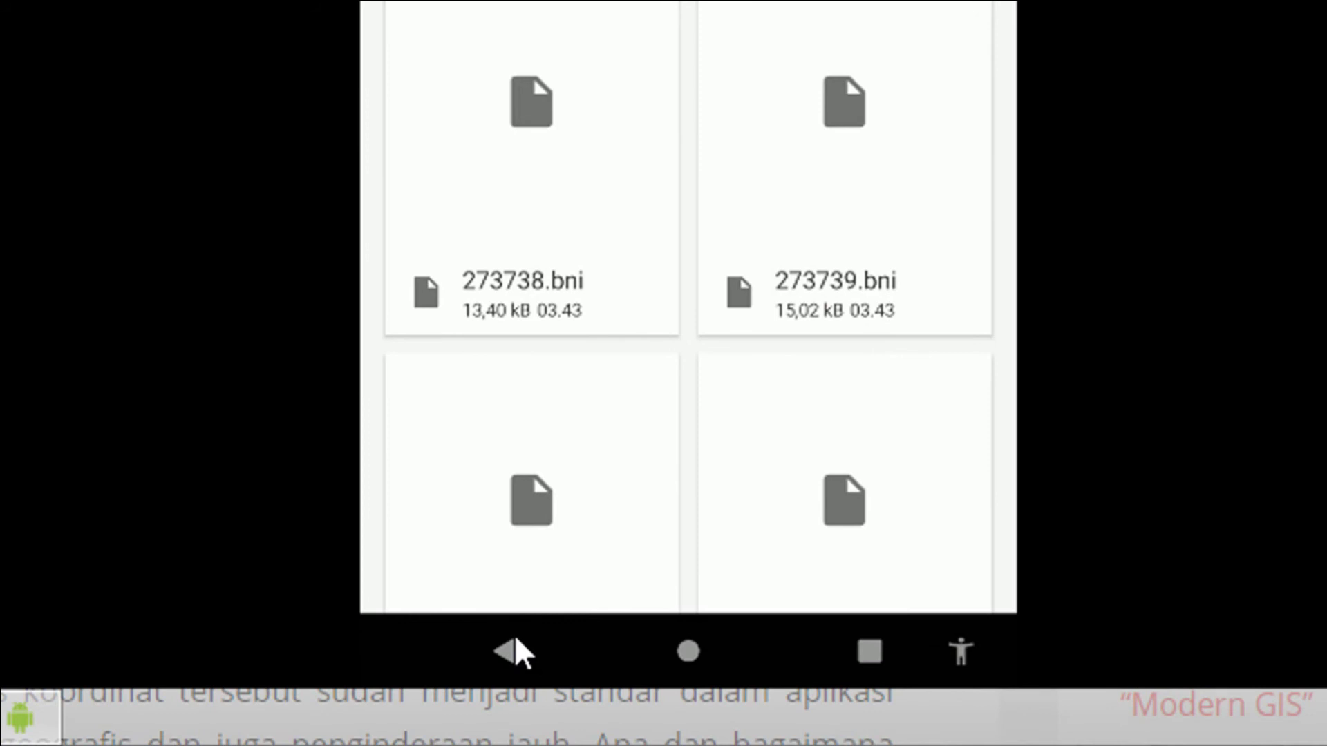
- Go back up to the tiles folder, briefly selecting and deselecting zoom-level folder 16 in arcgiswwimagery
left_click(510, 650)
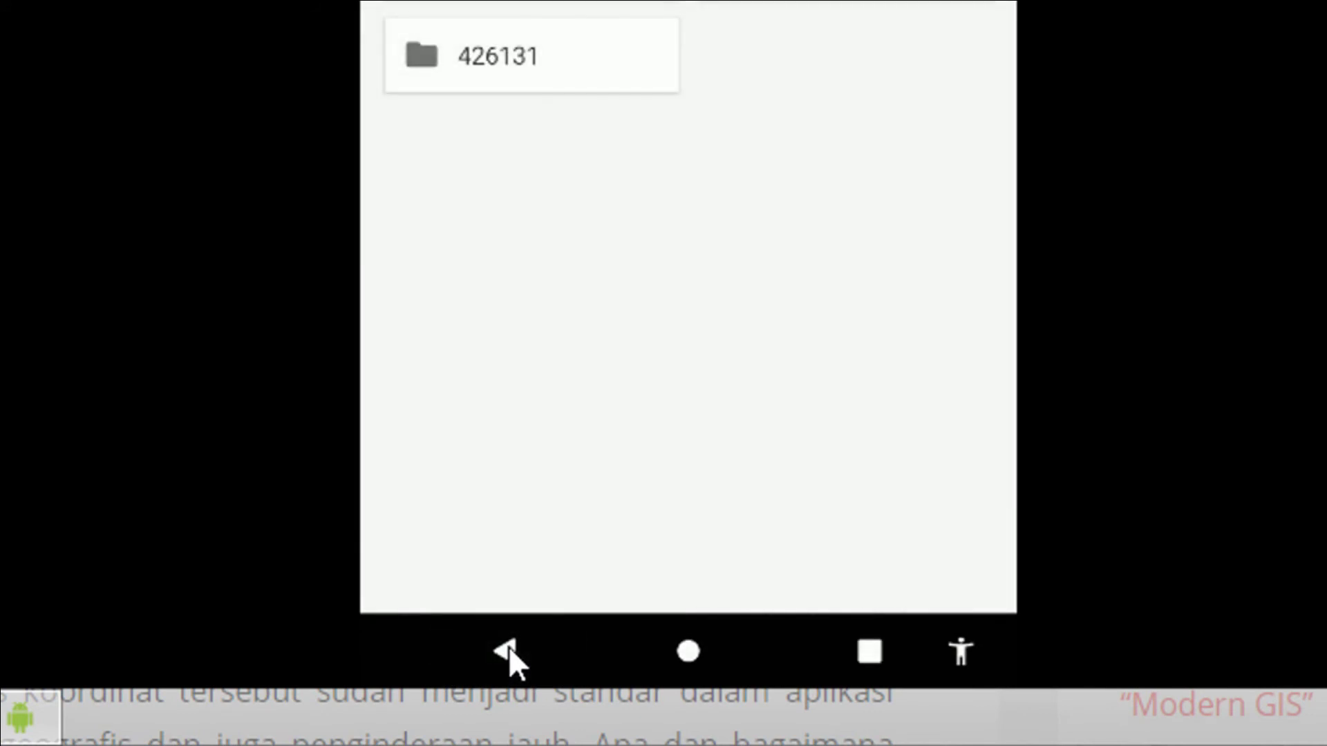
left_click(510, 650)
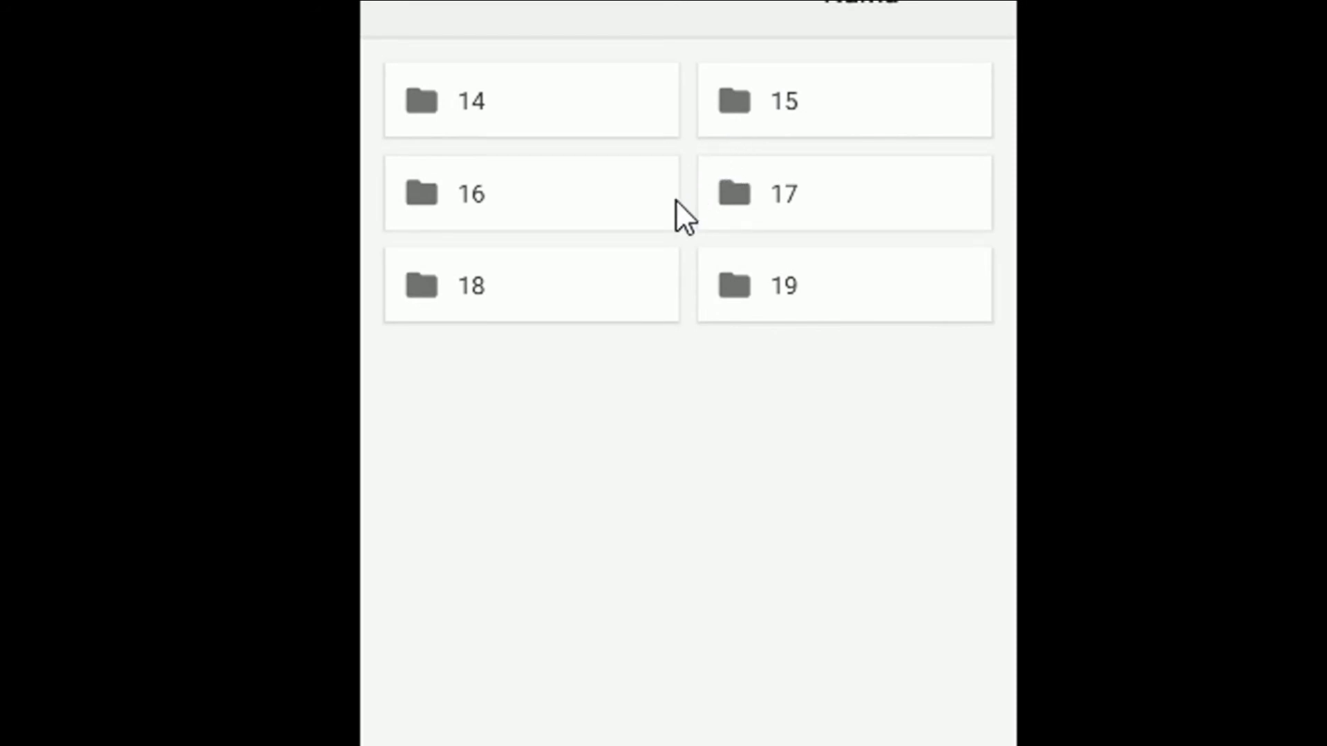
left_click(551, 200)
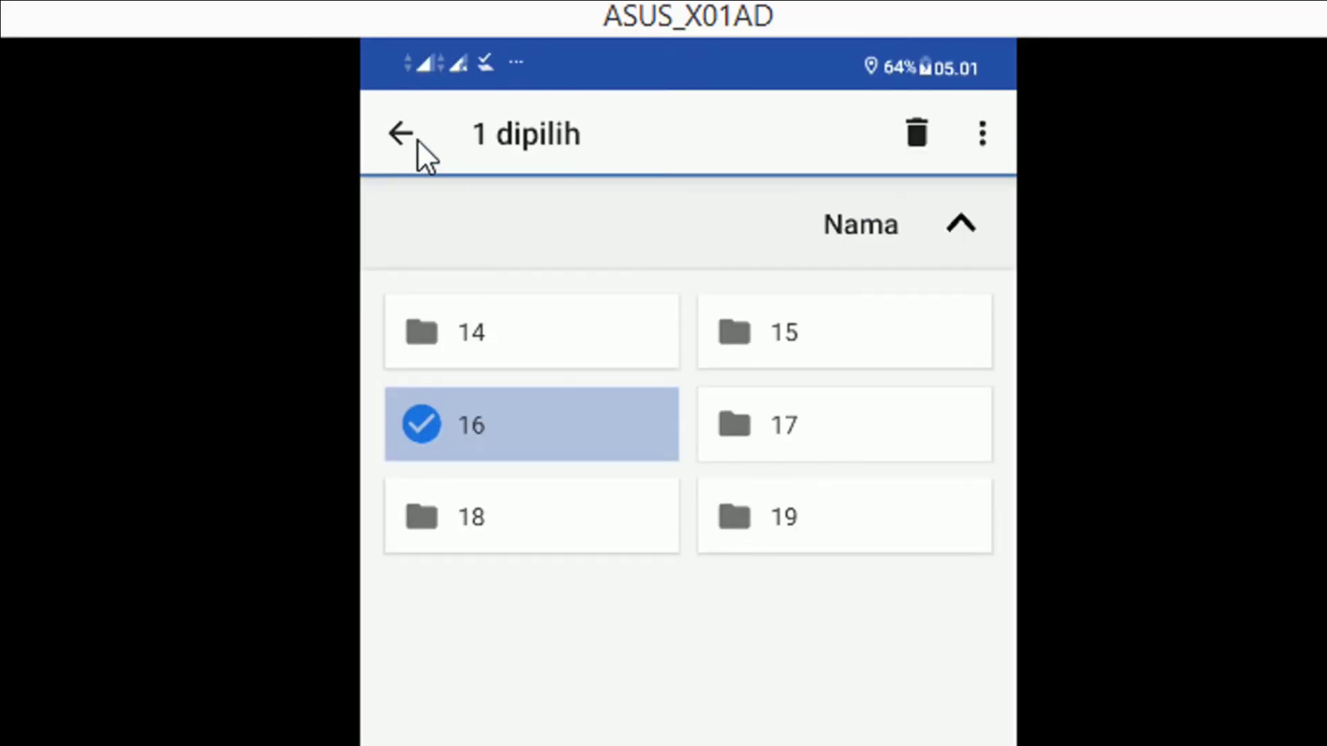
left_click(416, 137)
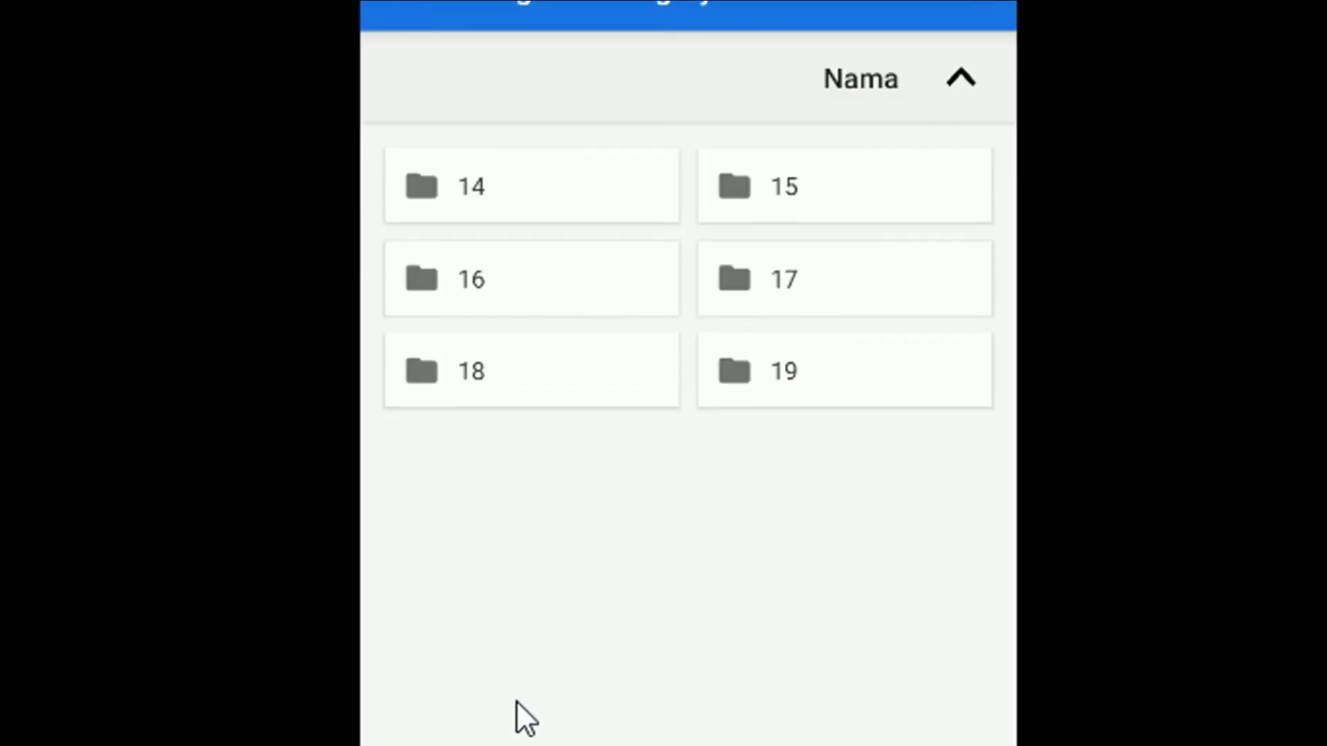
left_click(512, 646)
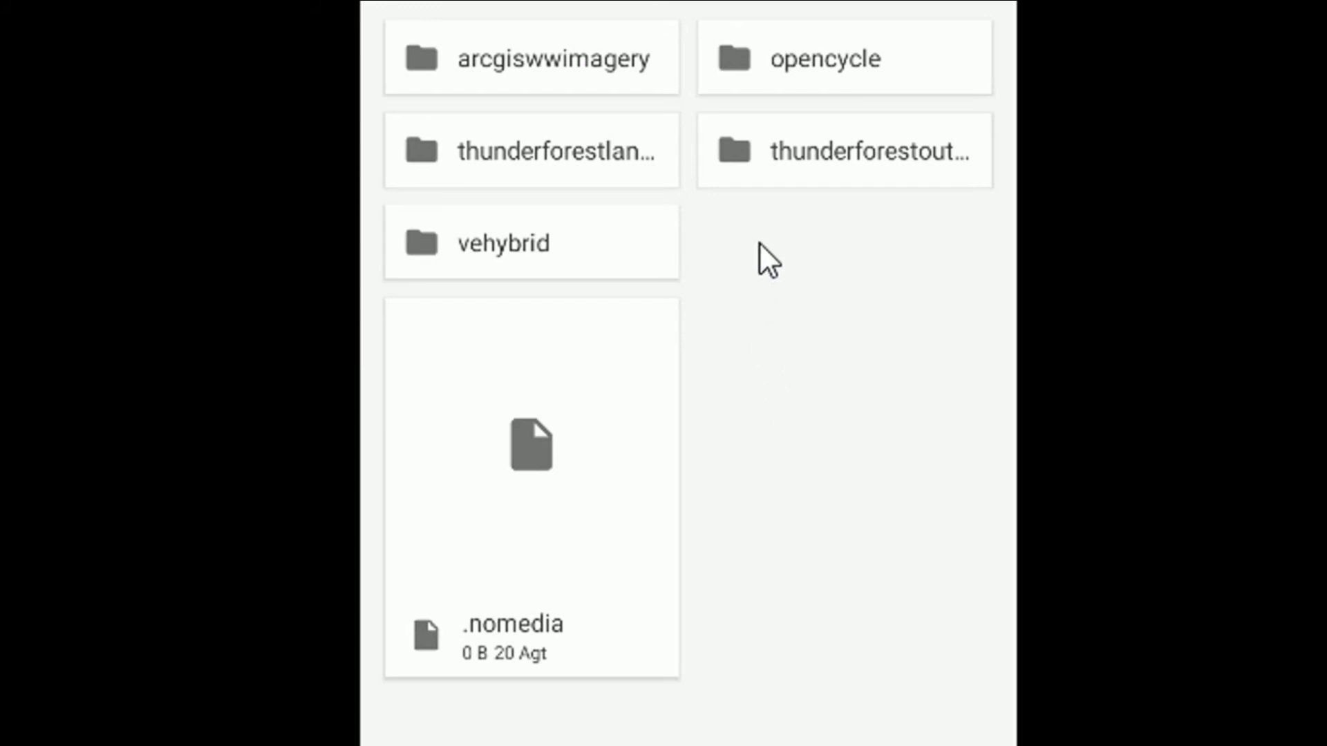
- Delete the opencycle folder and its contents from the tiles folder
scroll(528, 115, "up", 2)
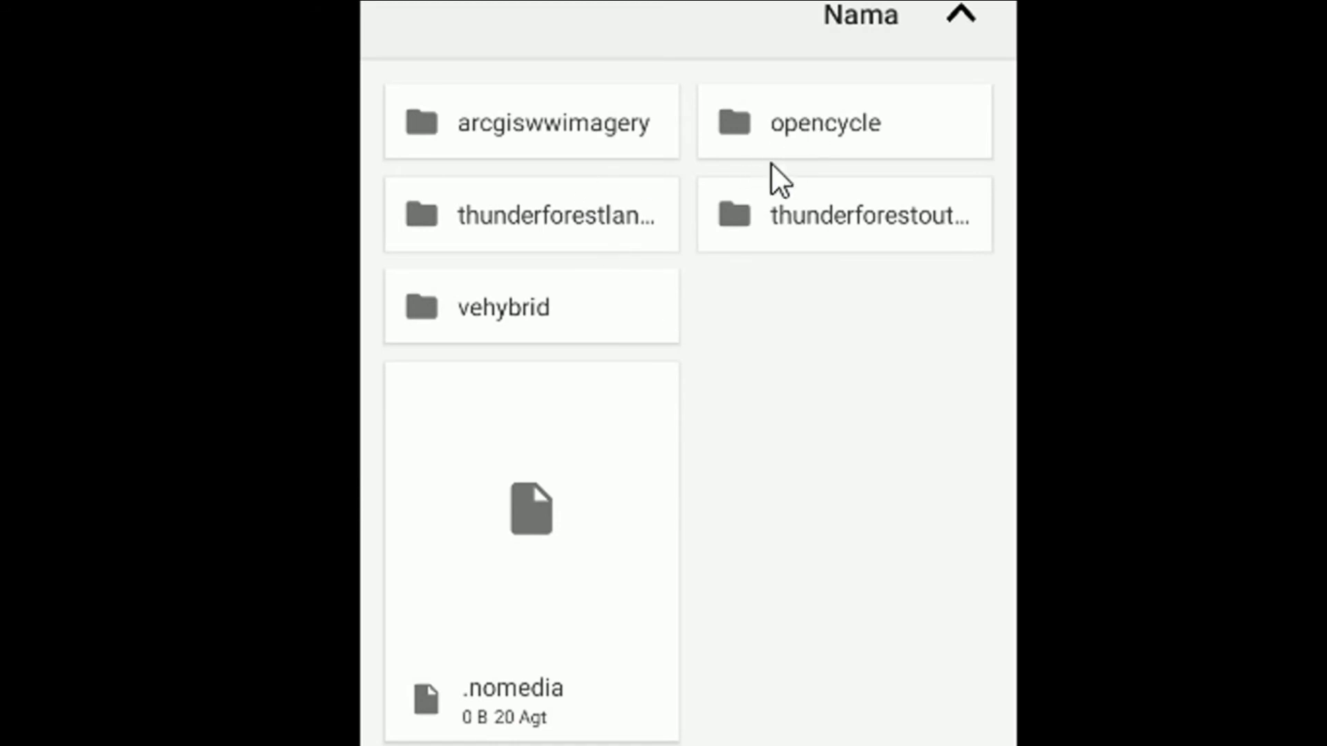
left_click(819, 130)
left_click(917, 118)
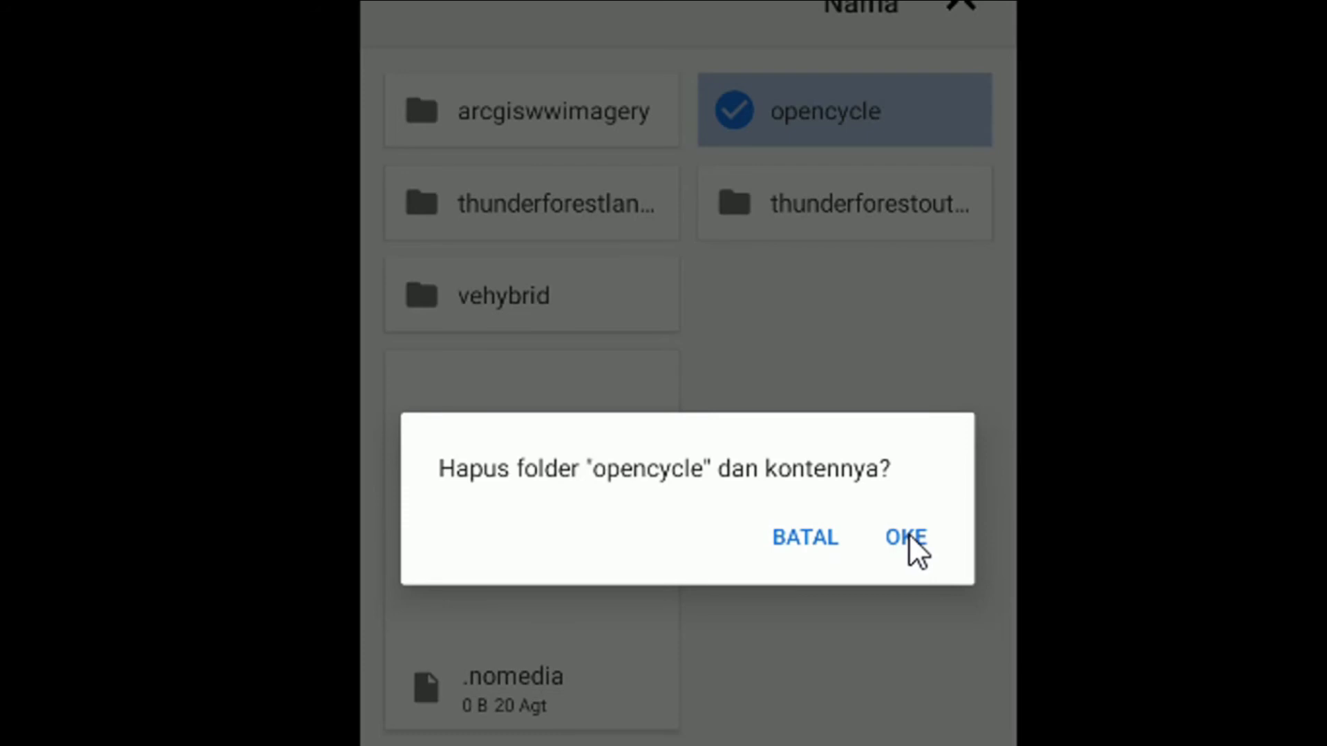
left_click(909, 534)
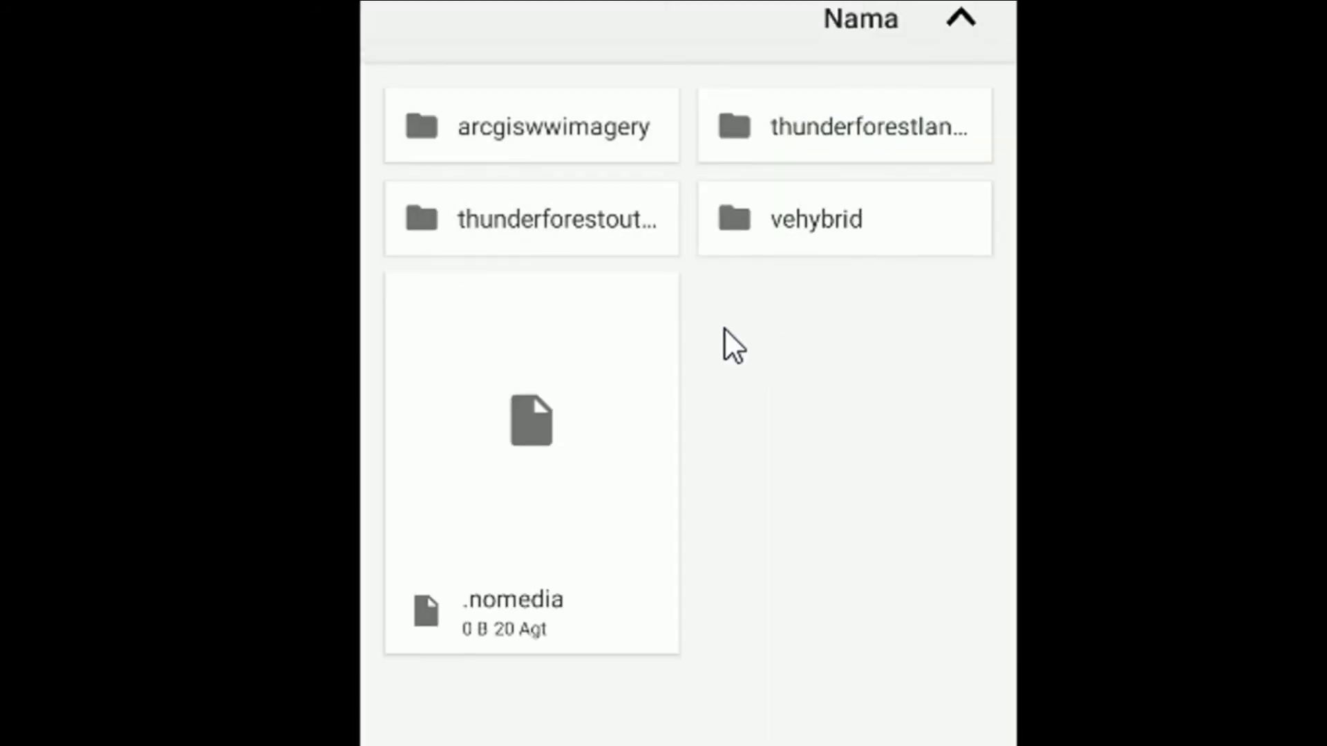
scroll(687, 595, "down", 2)
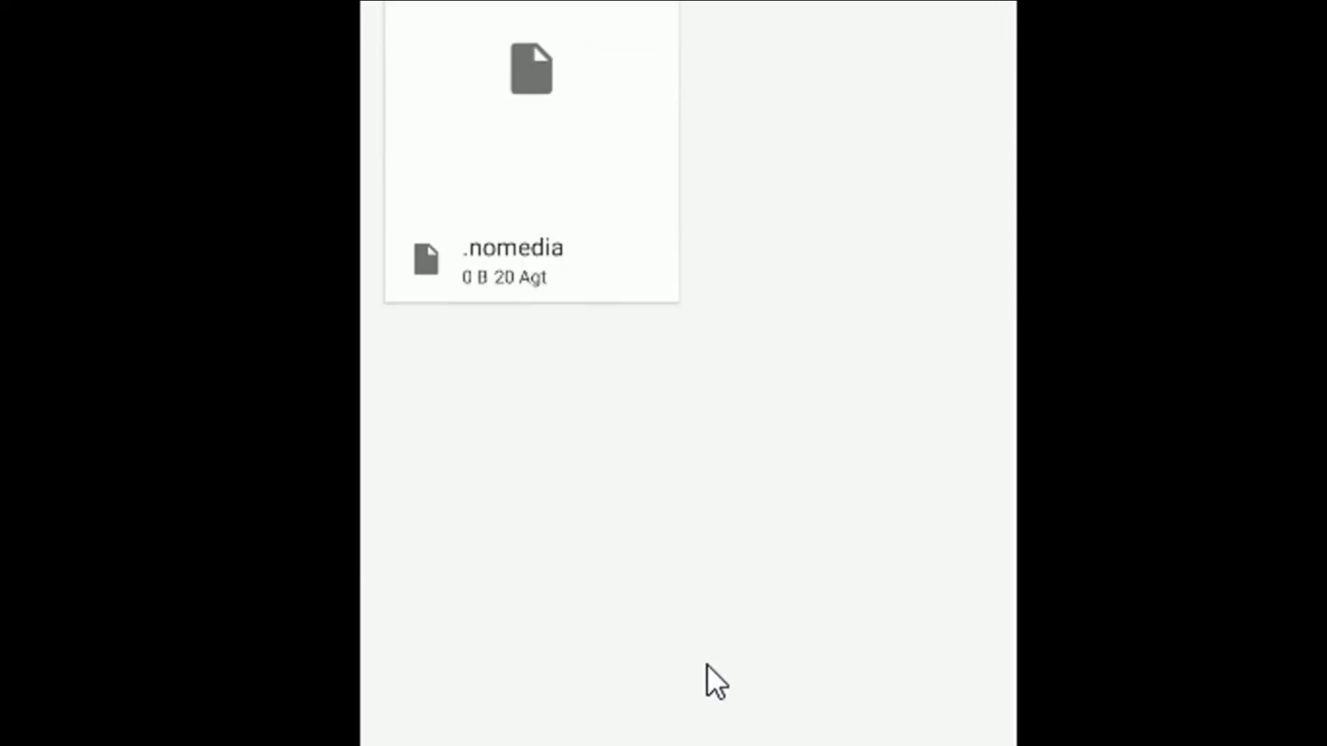
- Switch to BackCountry Navigator PRO and check the main menu for the active map package, then return to the map
left_click(868, 651)
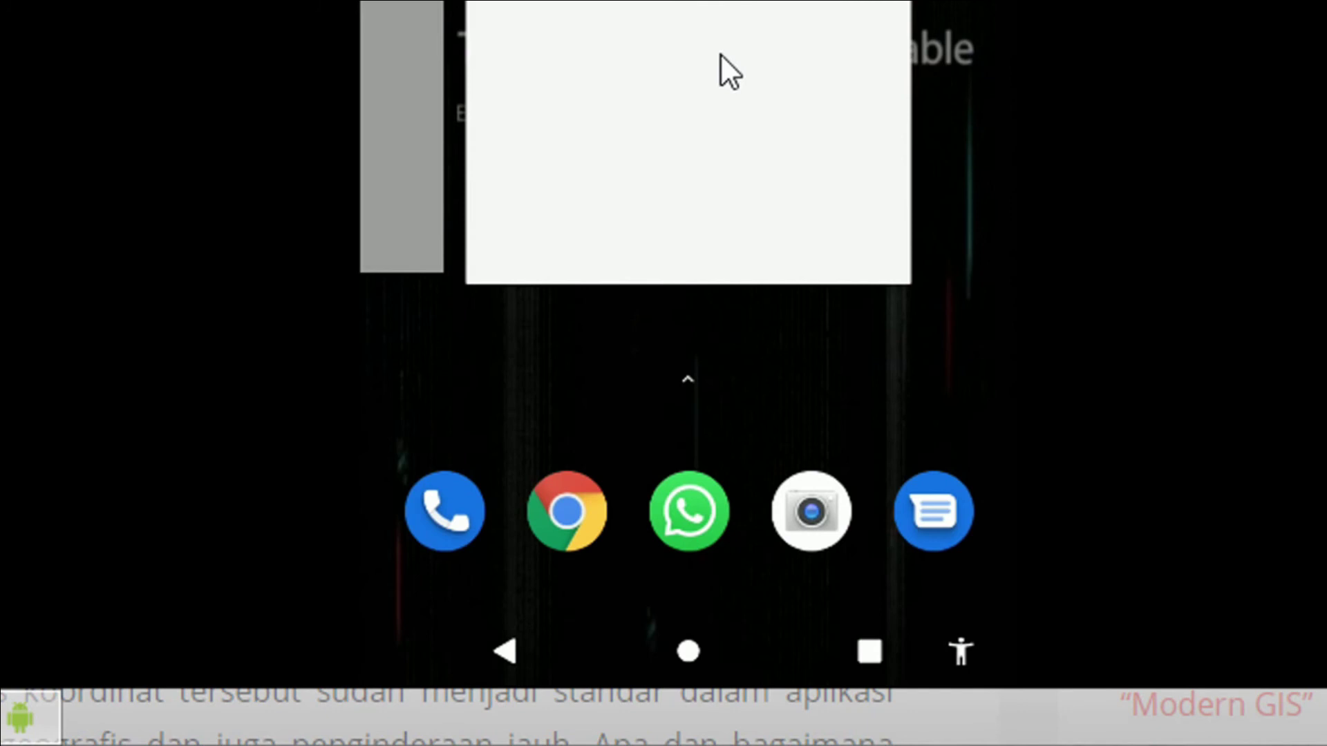
scroll(931, 271, "up", 5)
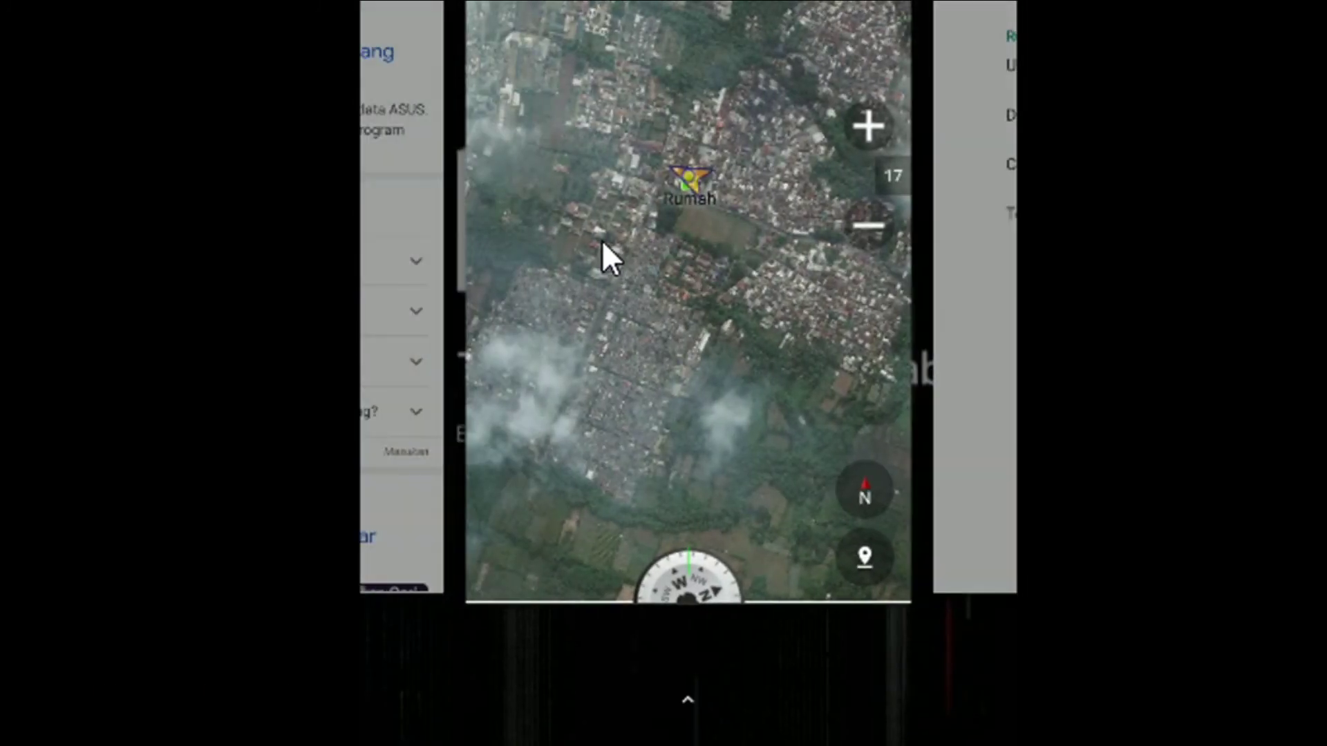
left_click(603, 239)
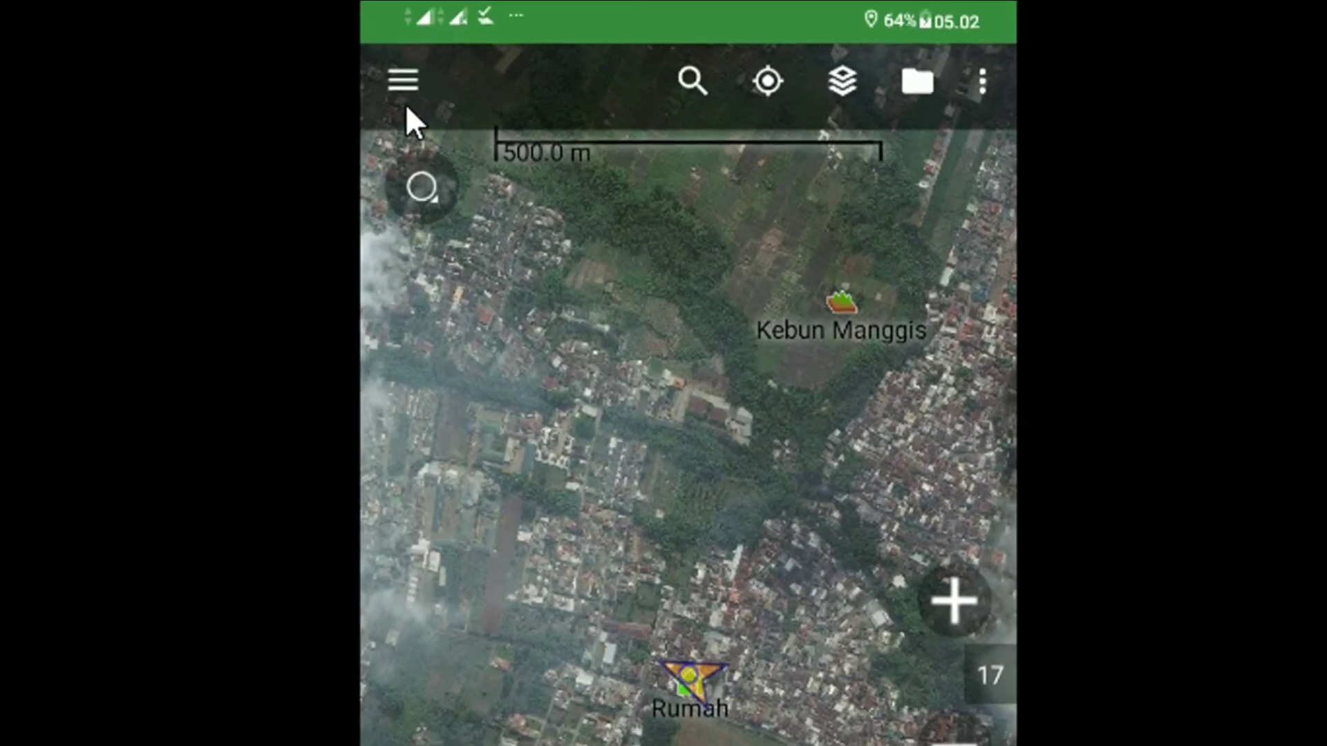
left_click(406, 94)
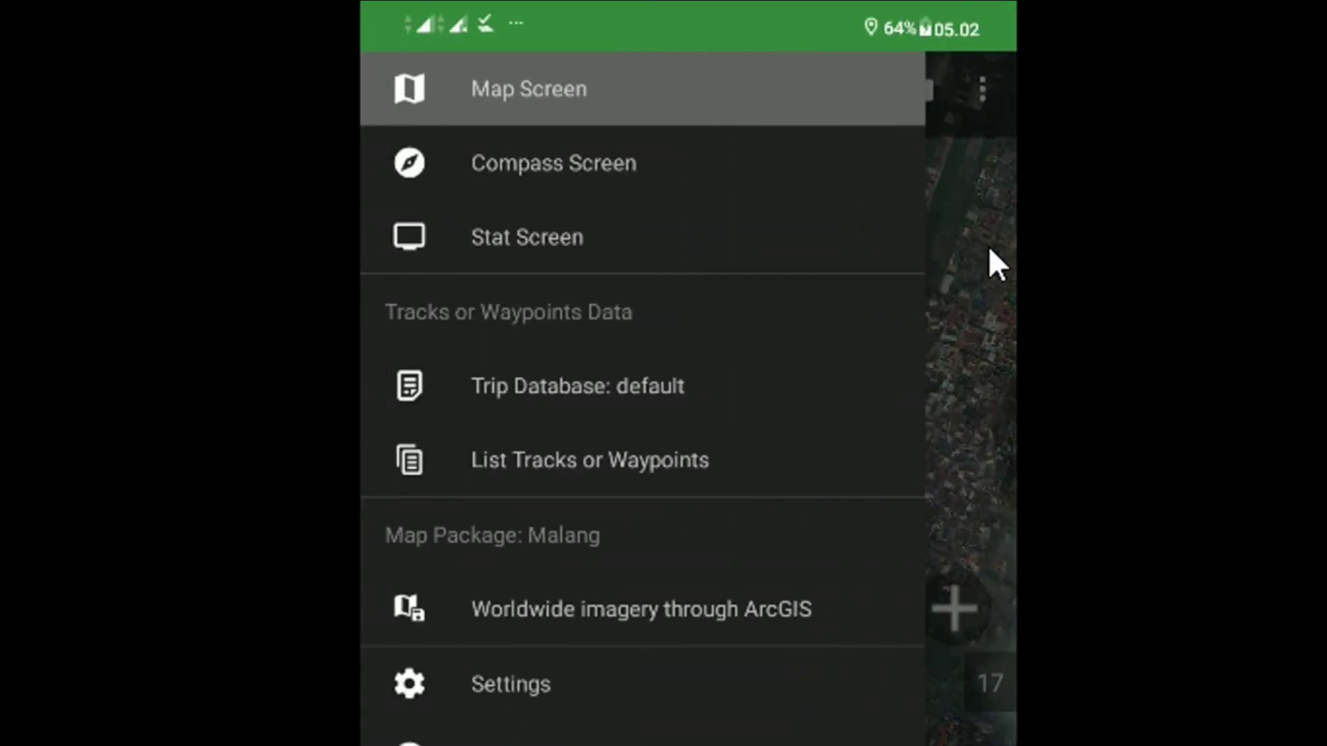
left_click(990, 249)
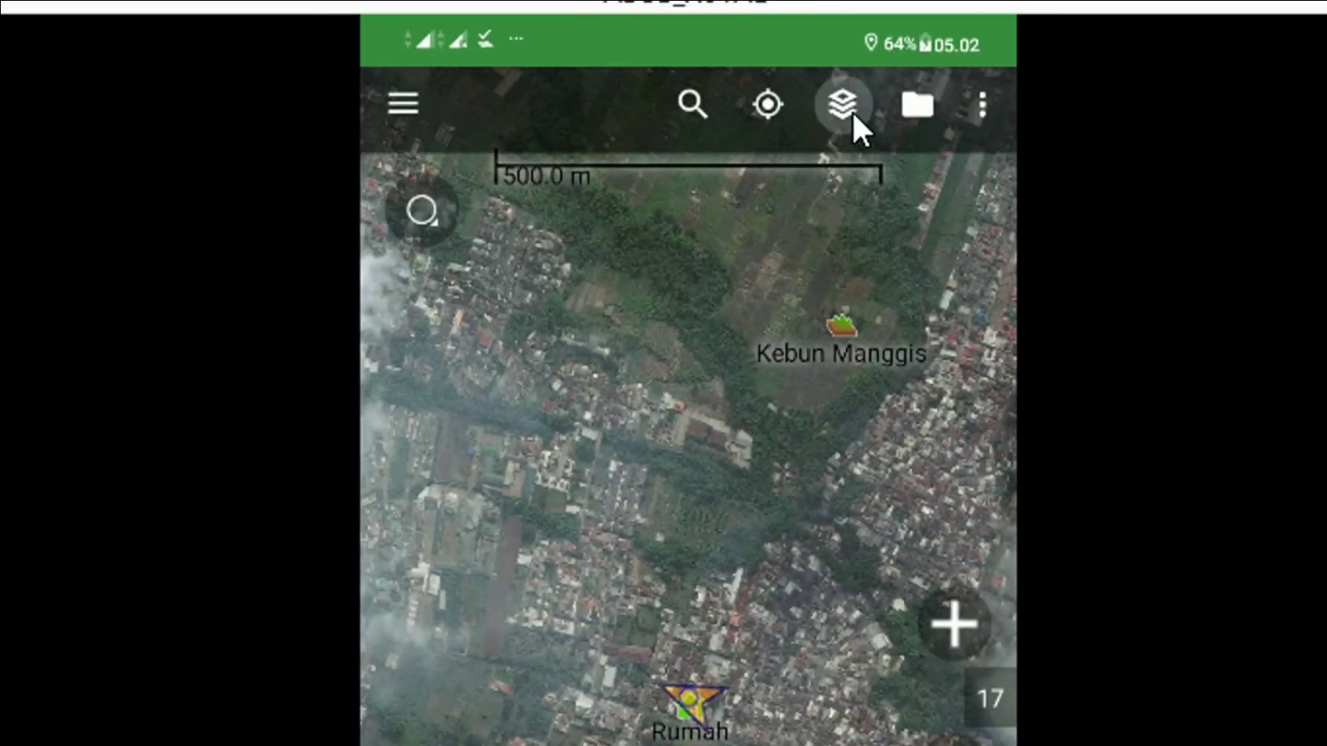
- Show the map from Online & Cached Tiles with Open Cycle Map from Thunderforest as the map source
left_click(852, 110)
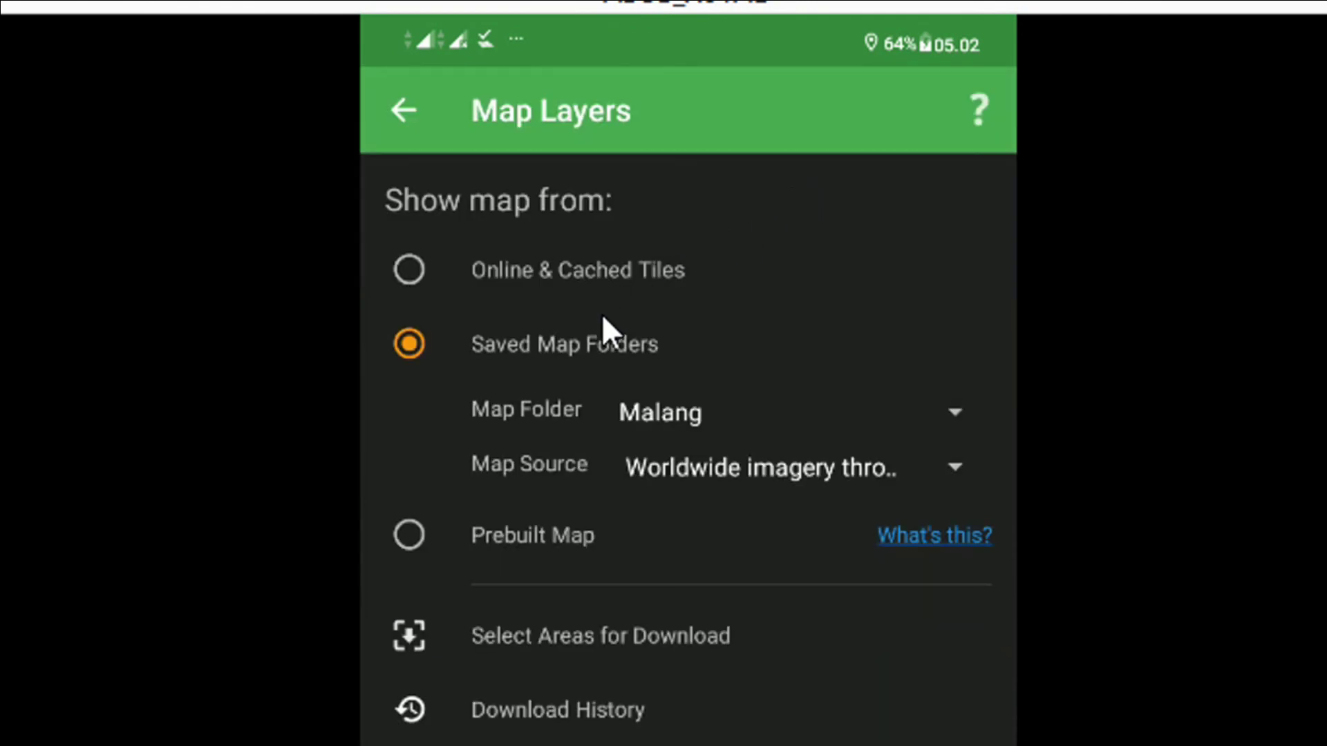
left_click(578, 275)
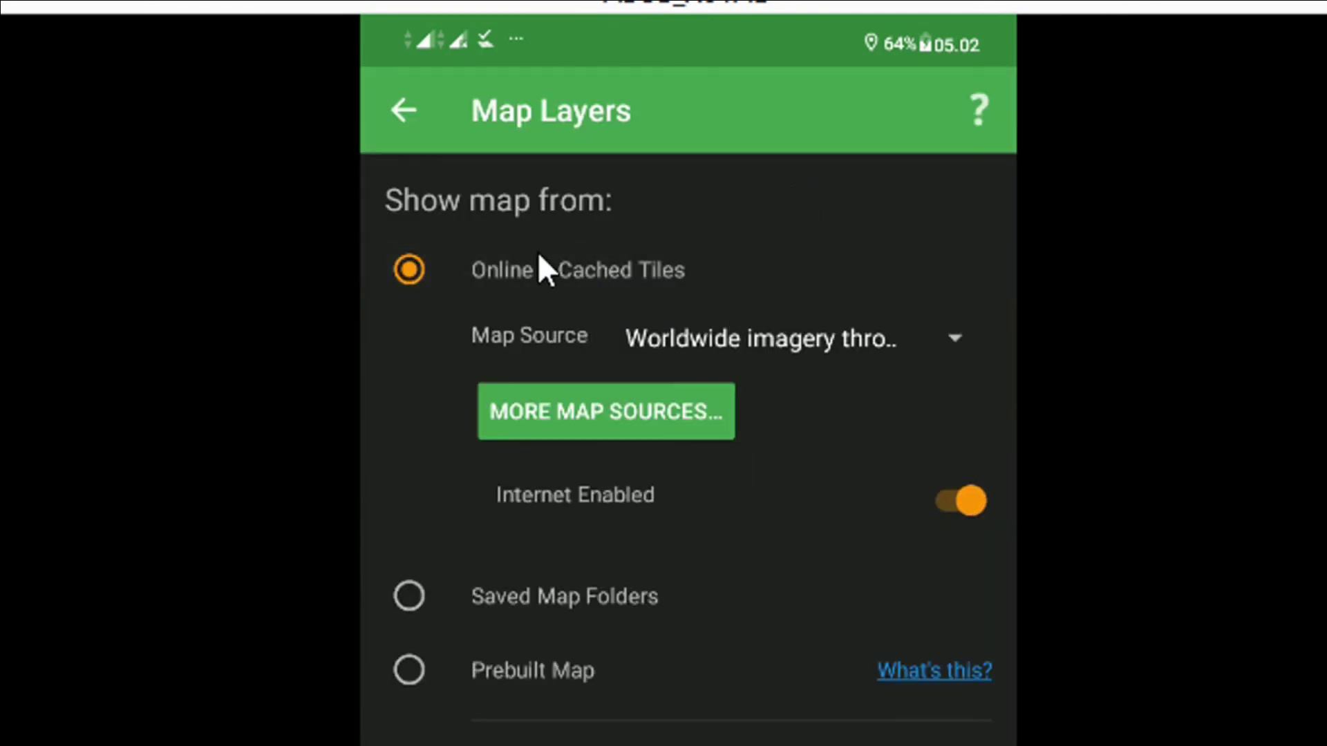
left_click(854, 356)
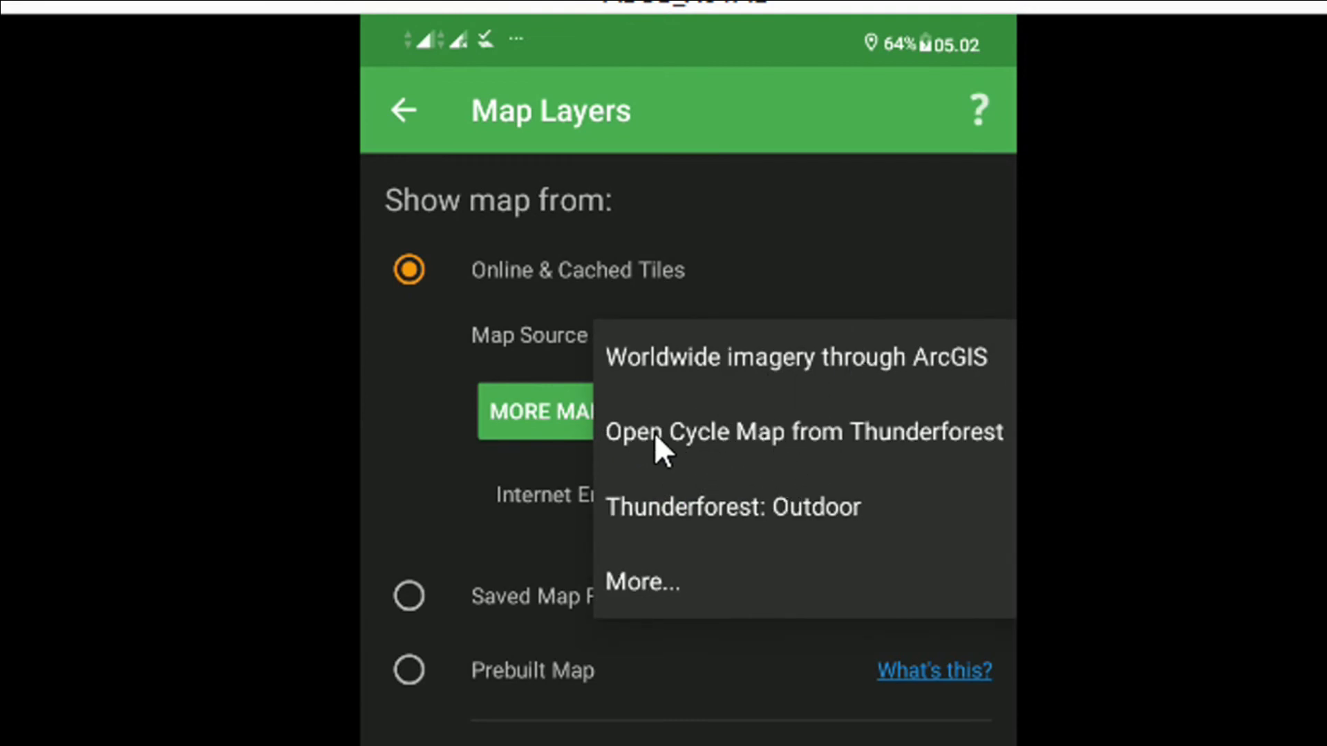
left_click(723, 325)
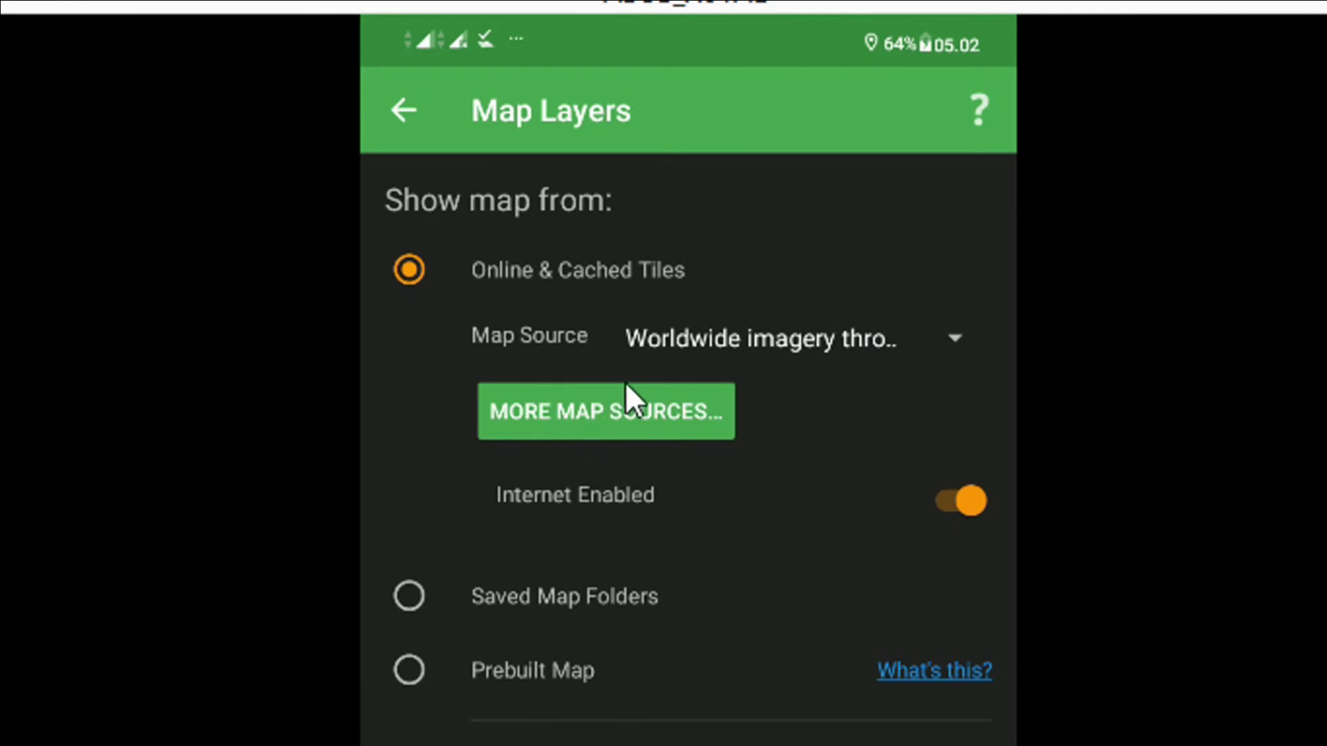
left_click(794, 336)
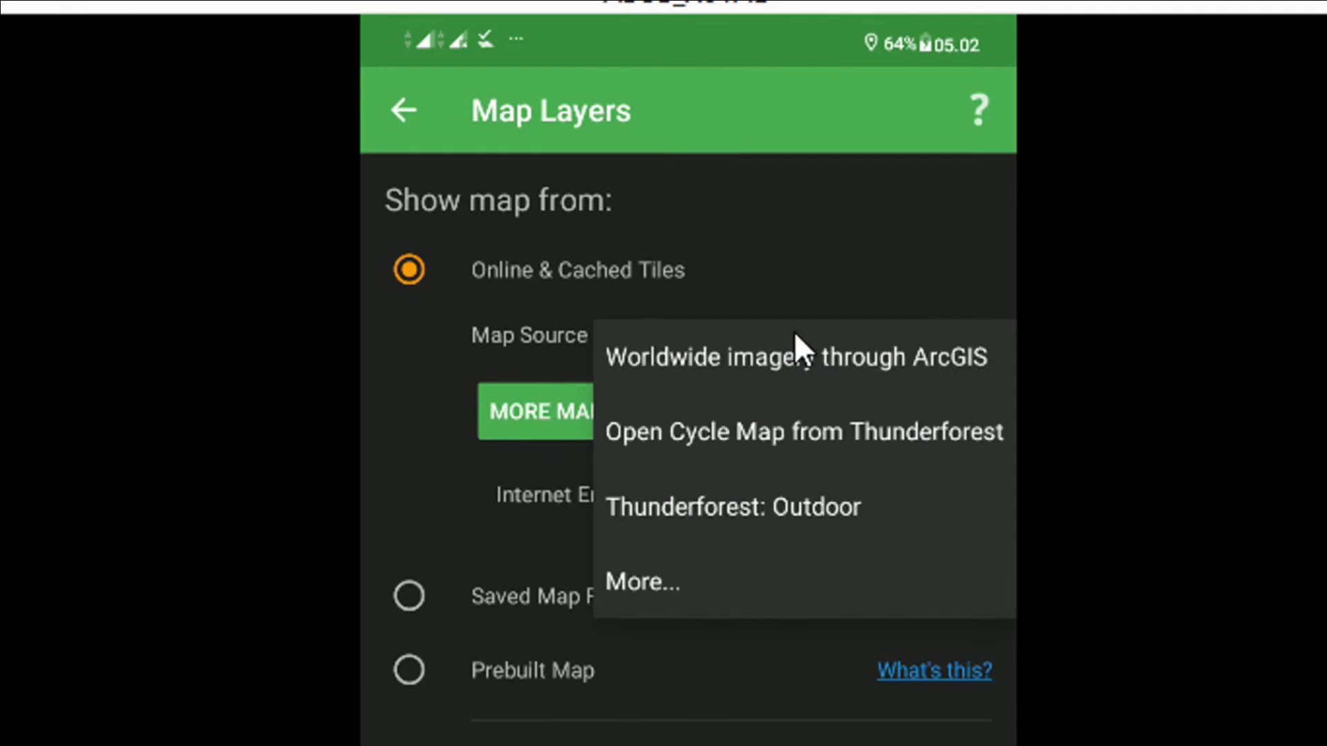
left_click(698, 444)
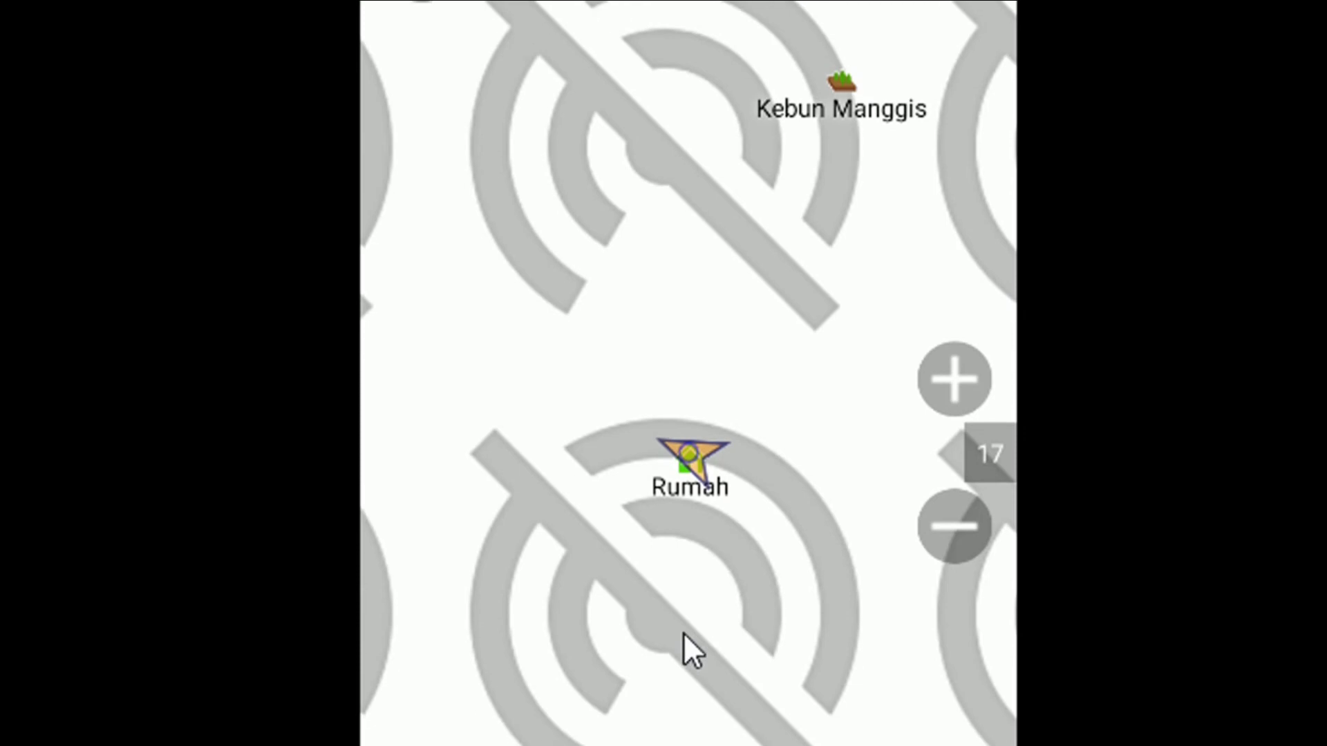
- Check the Open Cycle map at zoom level 16, then turn on the phone's mobile data (Data seluler)
left_click(944, 540)
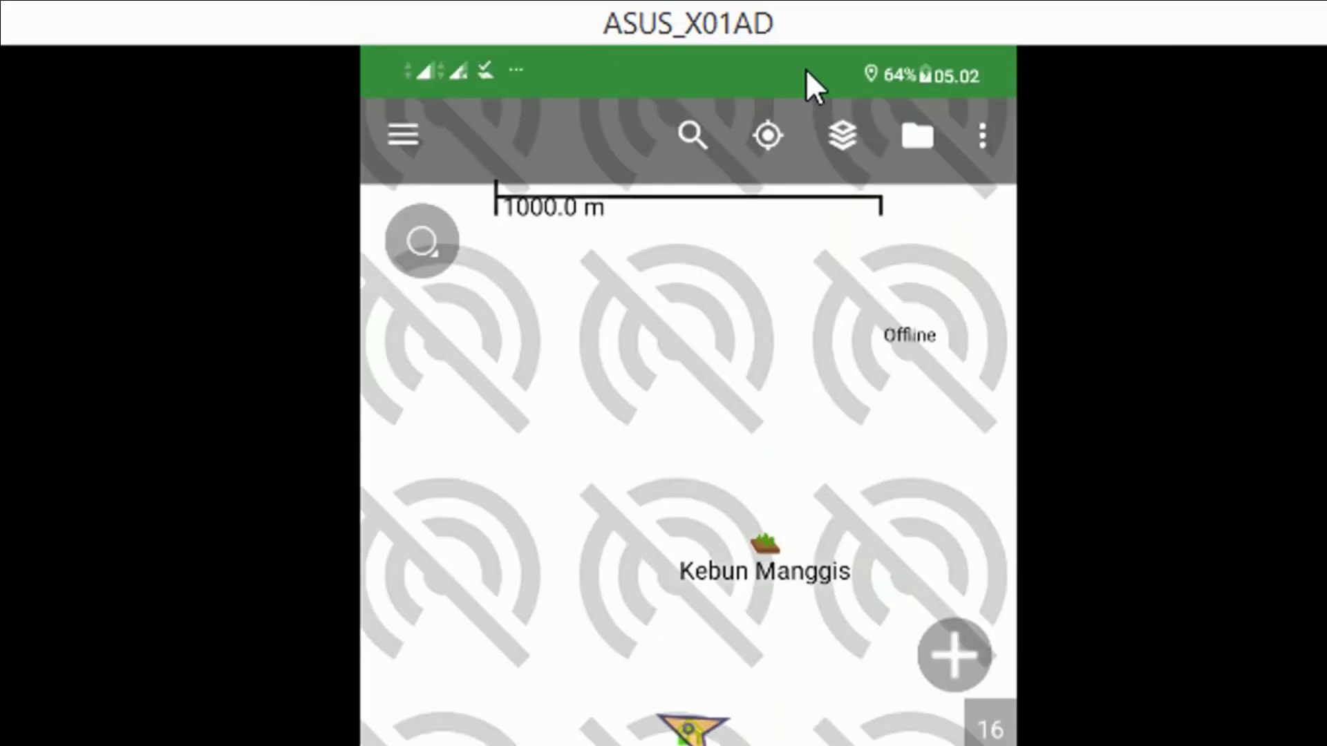
left_click_drag(806, 69, 811, 329)
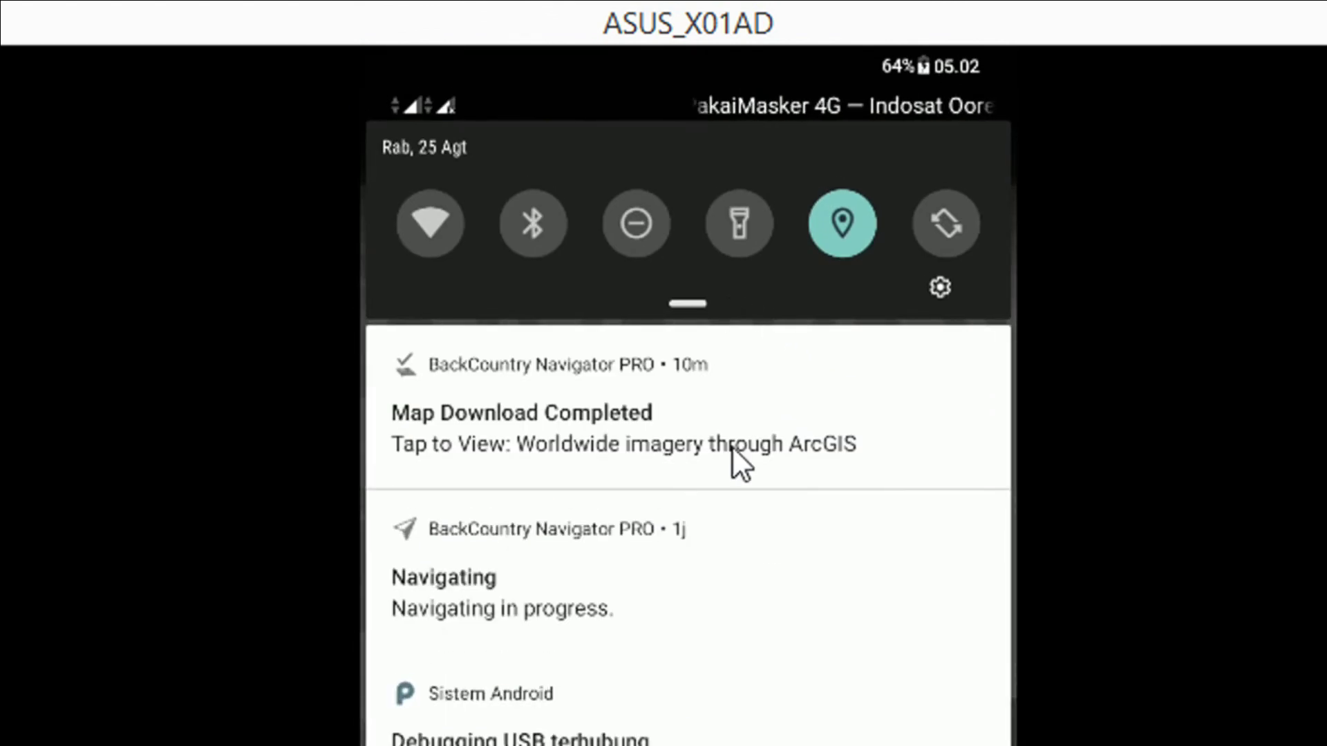
left_click_drag(735, 459, 690, 584)
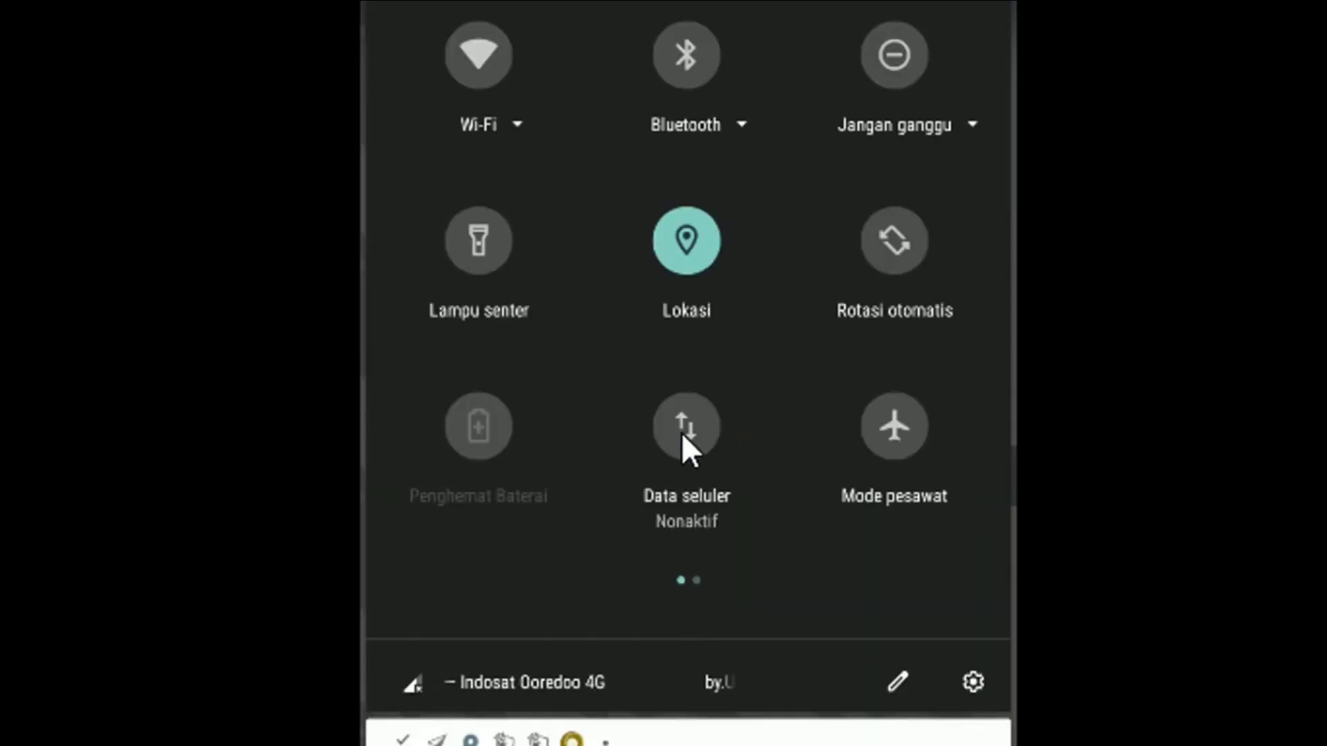
left_click(681, 433)
left_click(712, 622)
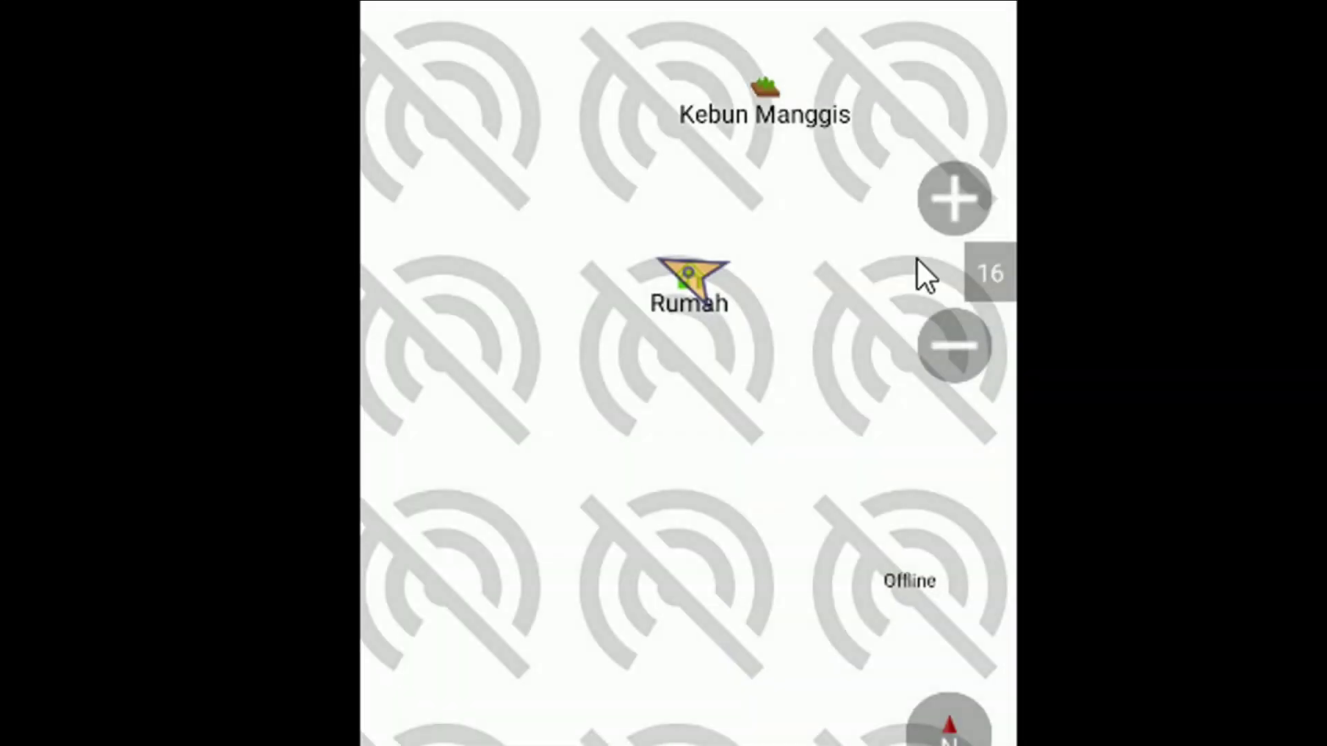
- Load the online Open Cycle tiles around Rumah at zoom levels 17 and 16
left_click_drag(844, 299, 952, 280)
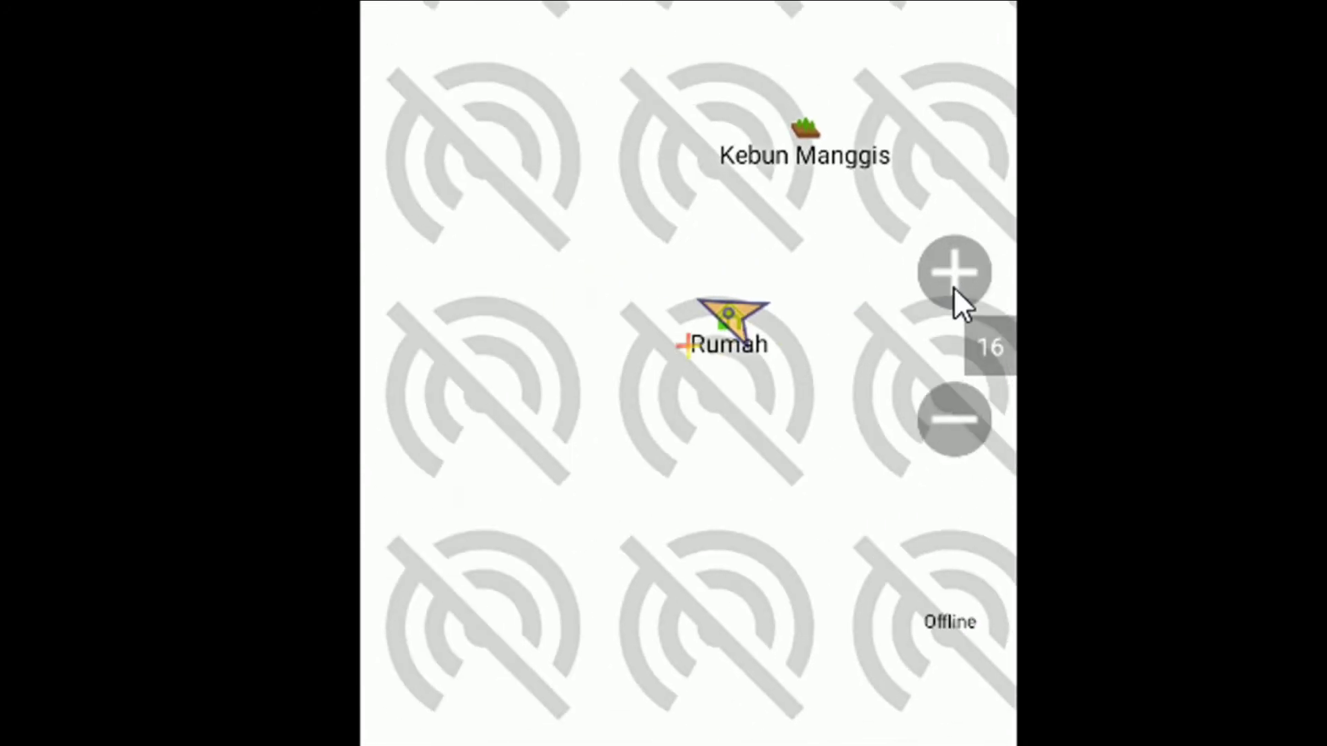
left_click(953, 272)
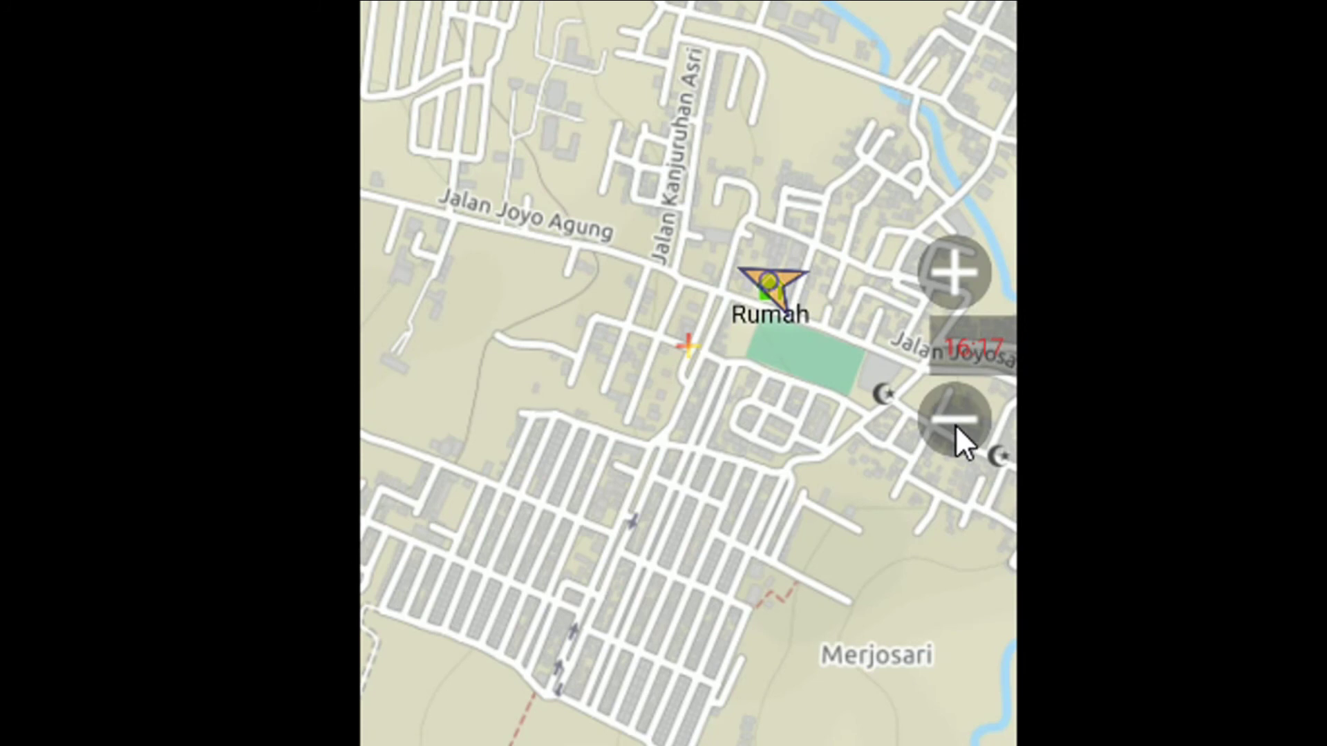
left_click(956, 425)
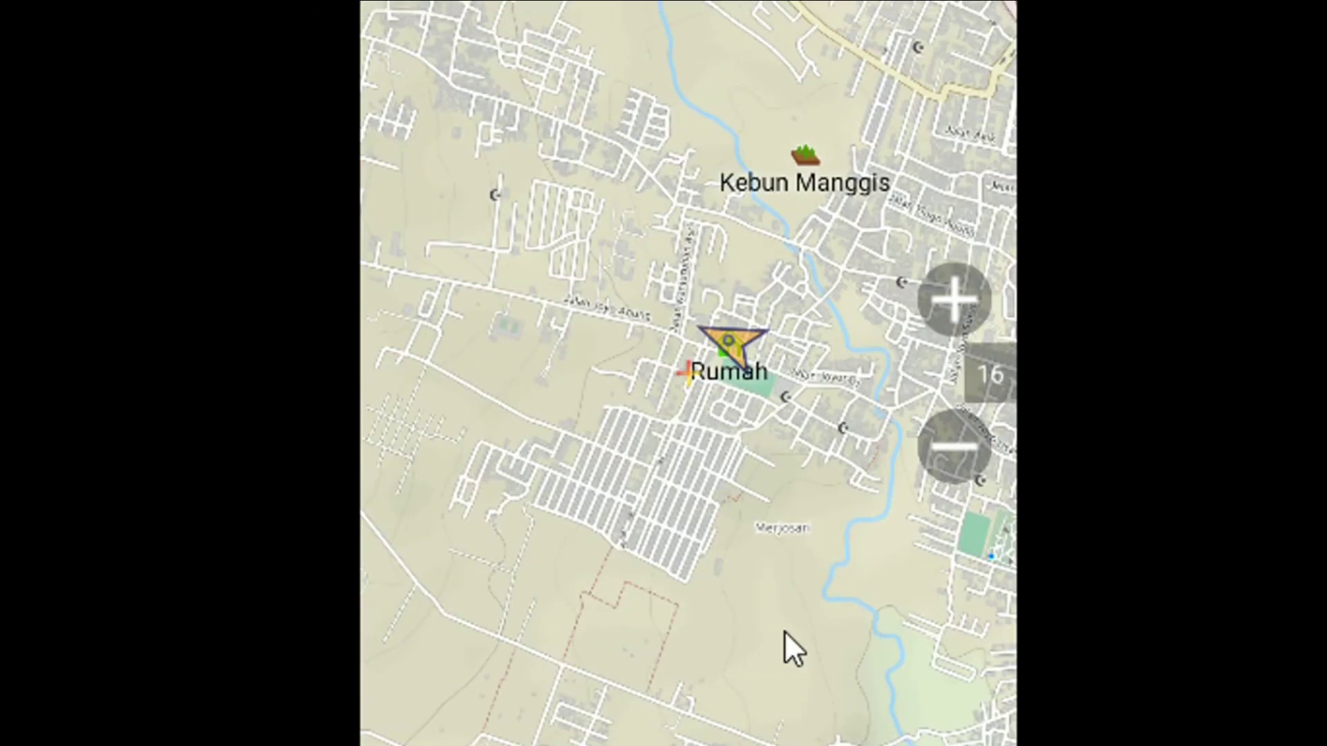
- Switch to the file manager and examine the tiles and archives folders of BackCountry Navigator
left_click(867, 644)
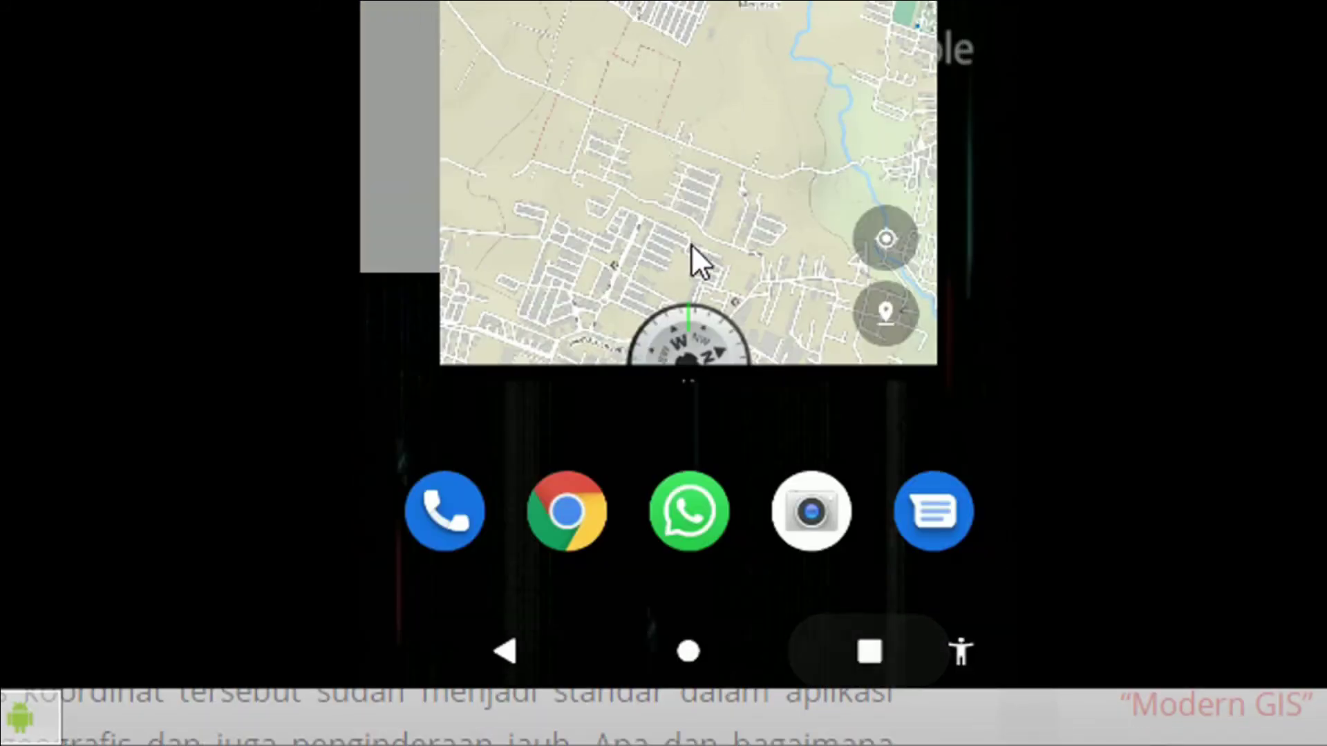
left_click(416, 112)
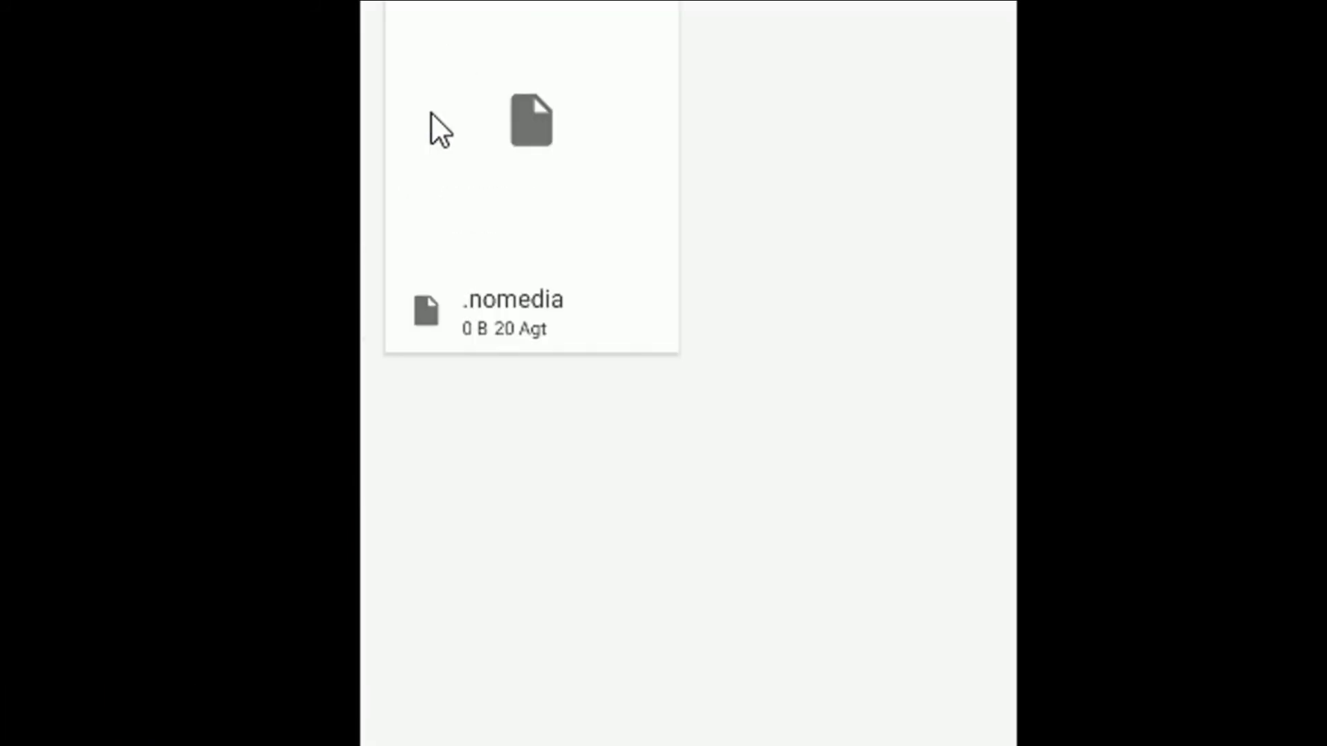
scroll(789, 80, "up", 5)
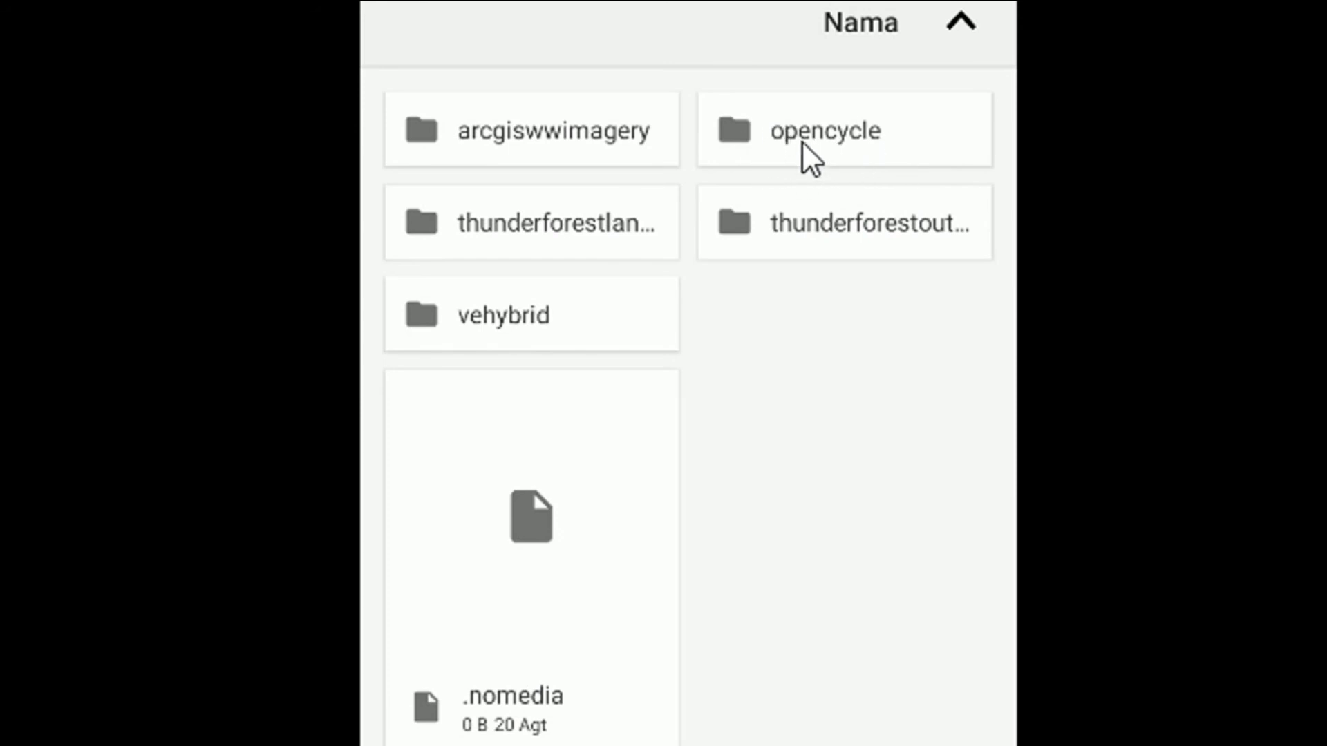
scroll(588, 664, "down", 5)
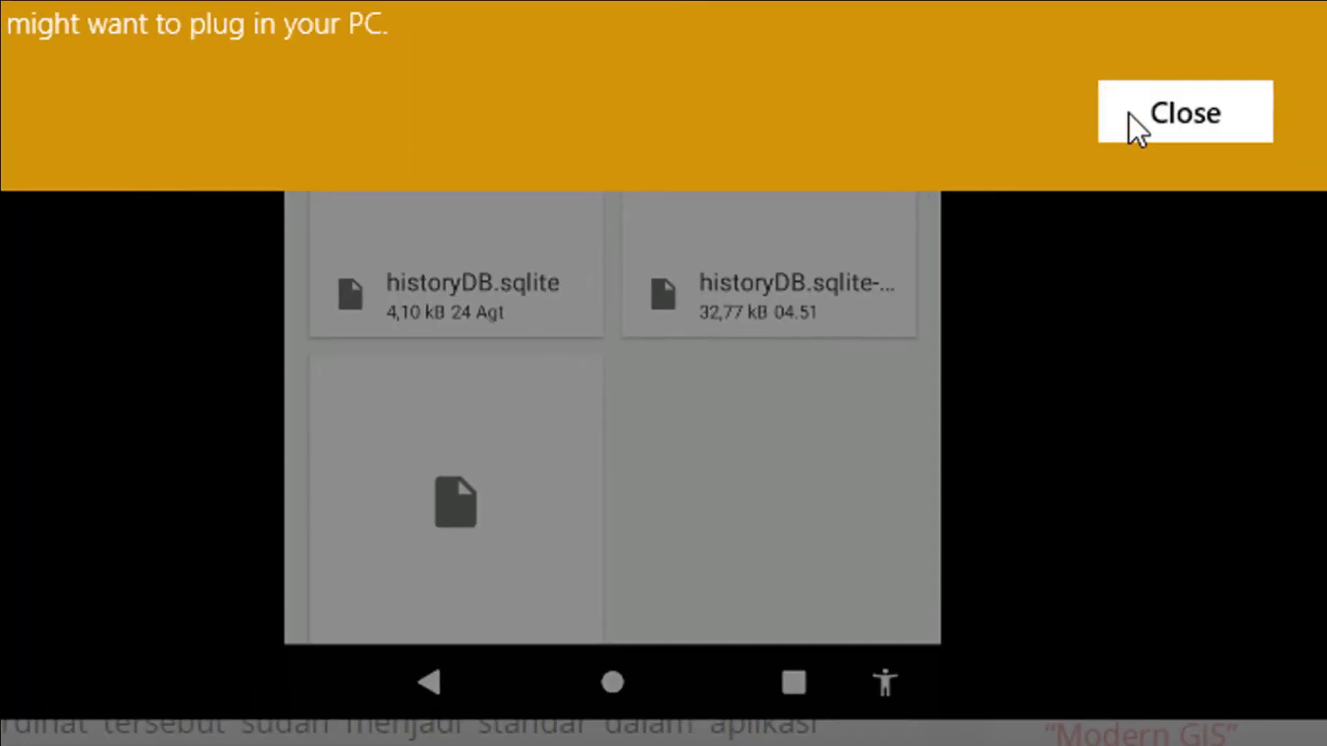
left_click(1128, 114)
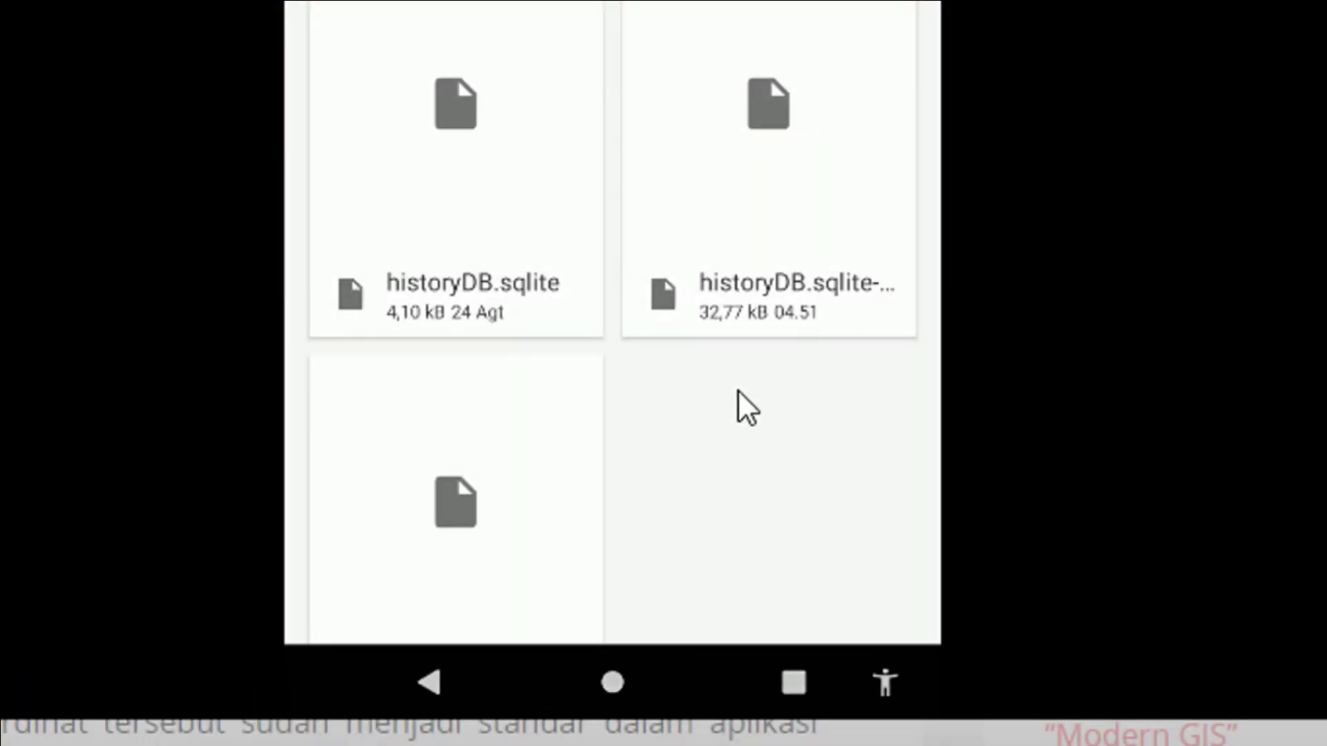
scroll(534, 404, "up", 5)
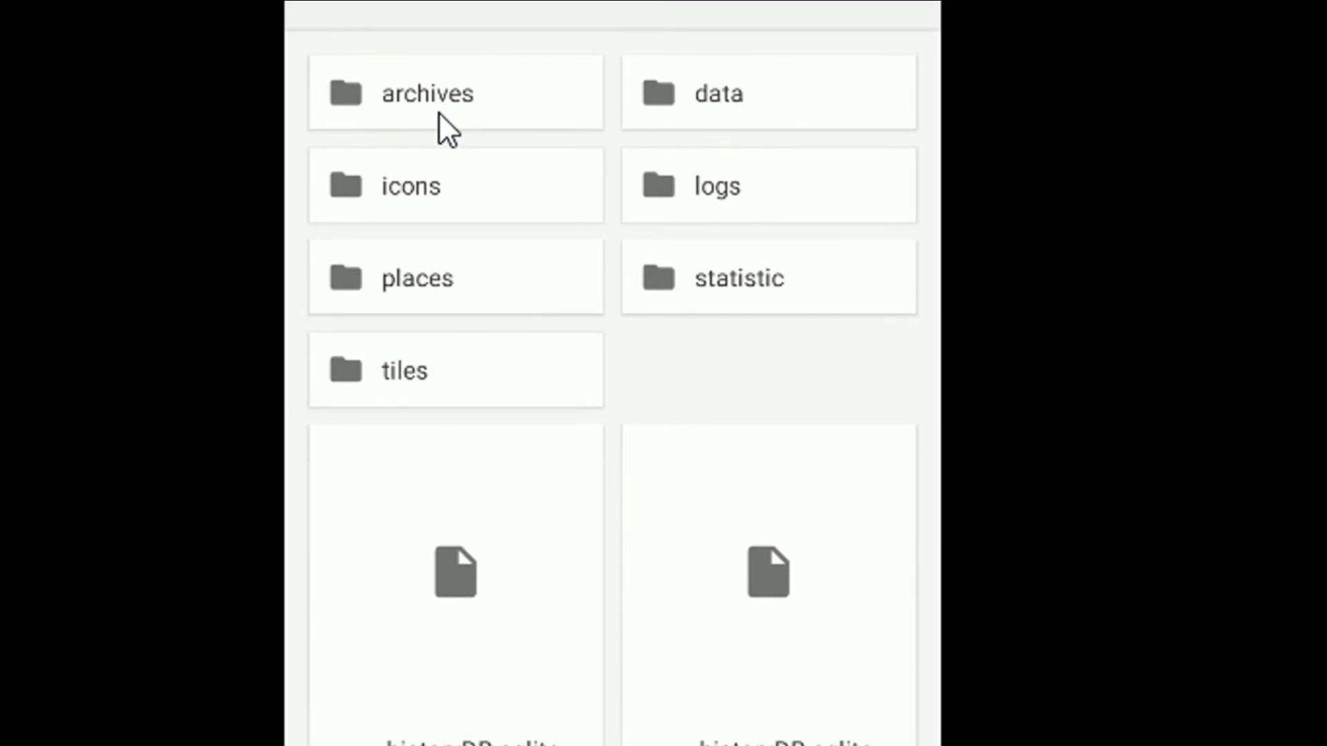
left_click(440, 111)
scroll(425, 137, "up", 1)
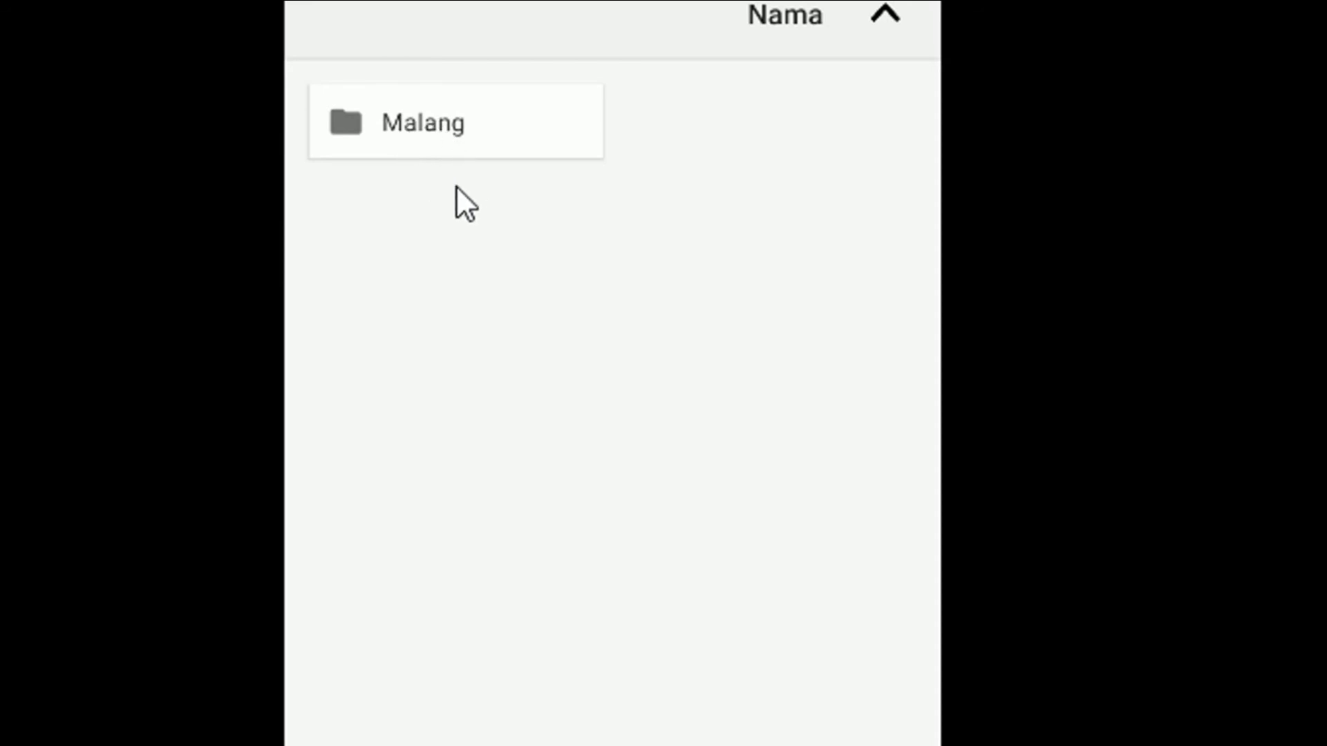
- Clear all stored data of BackCountry Navigator PRO with Hapus Penyimpanan in the phone's app settings
left_click_drag(609, 83, 582, 365)
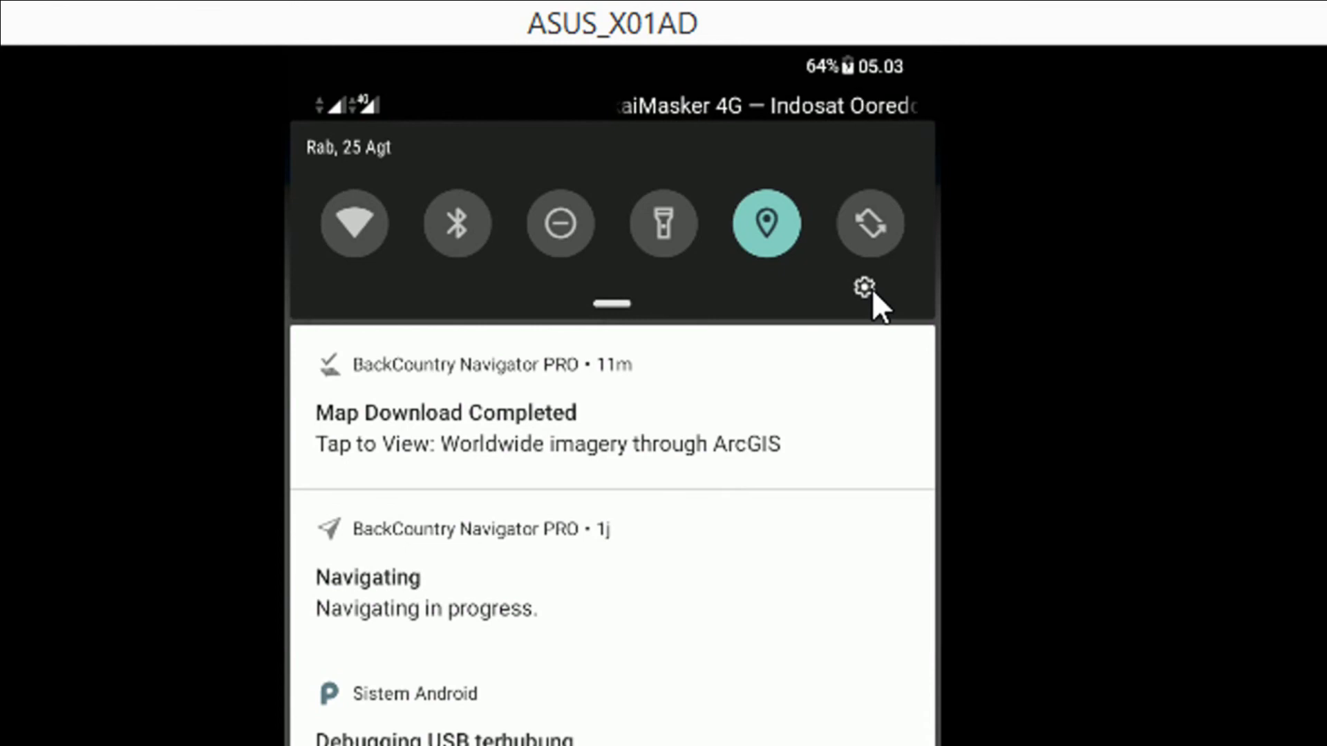
left_click(865, 286)
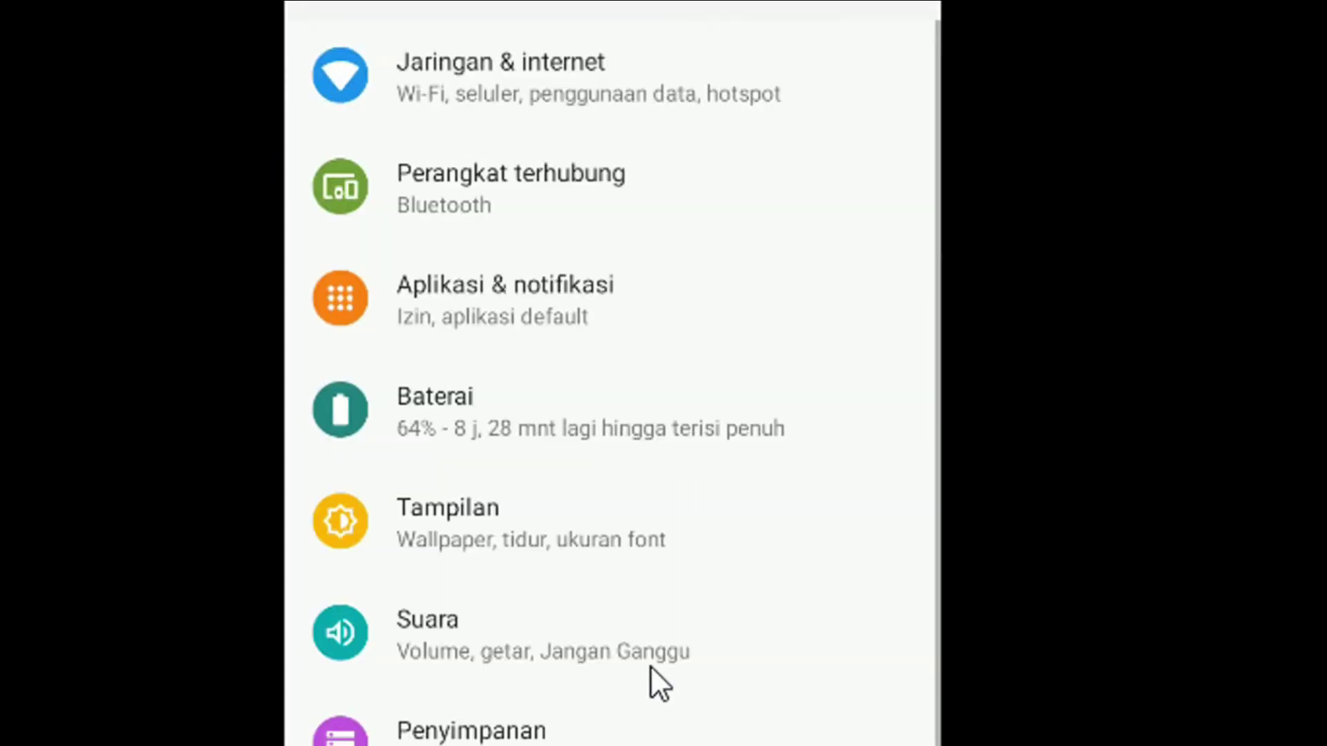
left_click(539, 170)
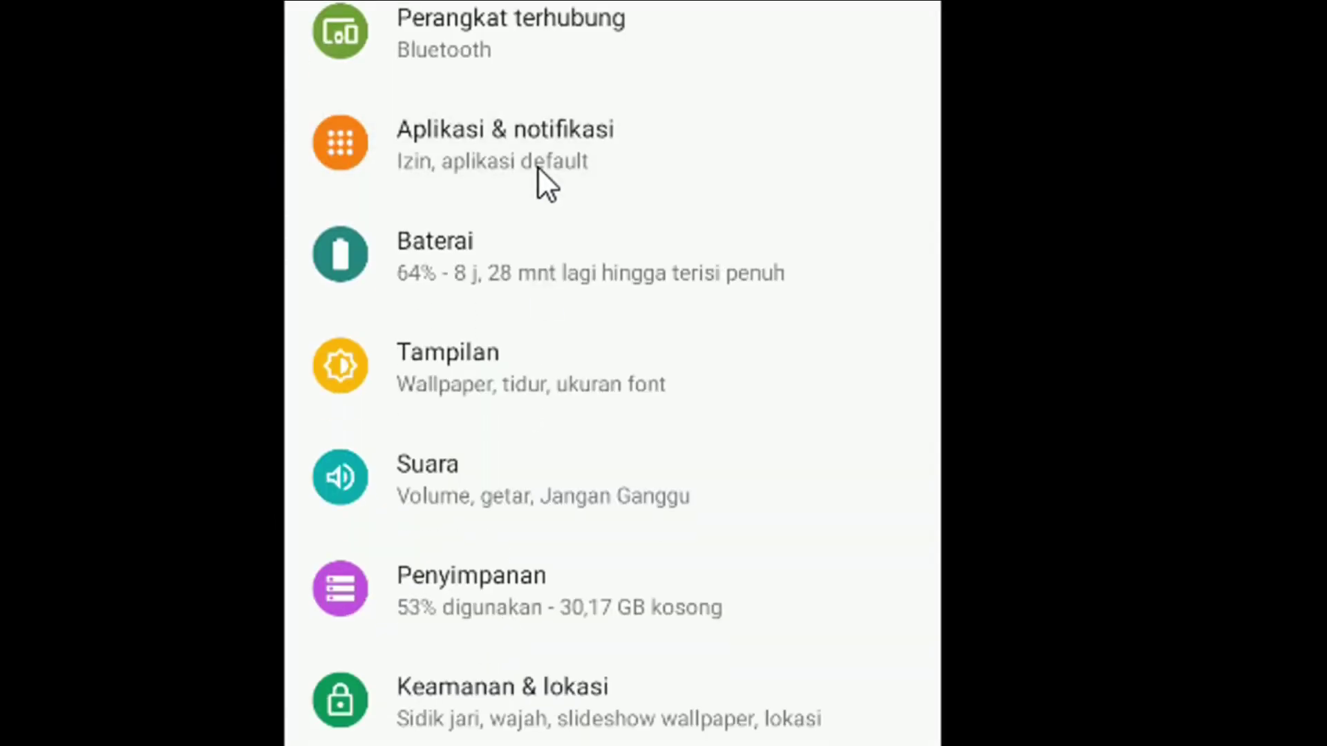
left_click(558, 260)
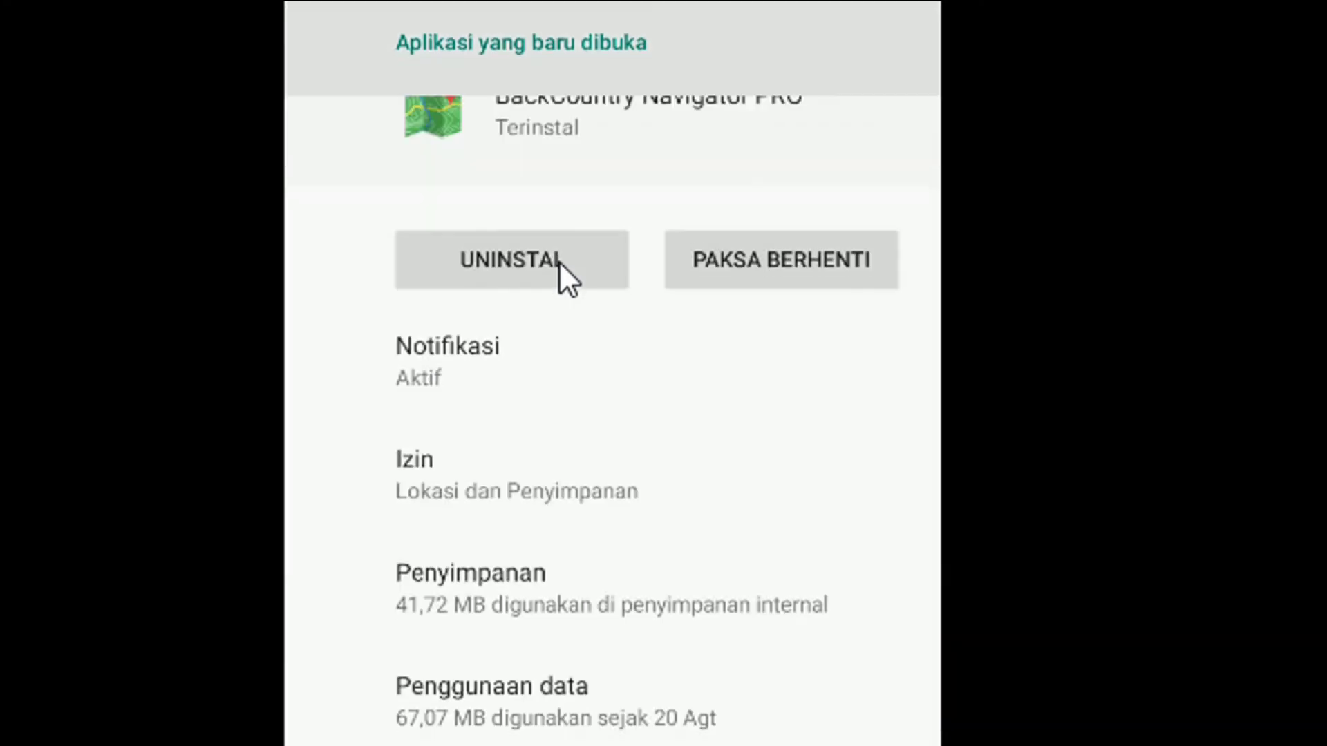
left_click(533, 571)
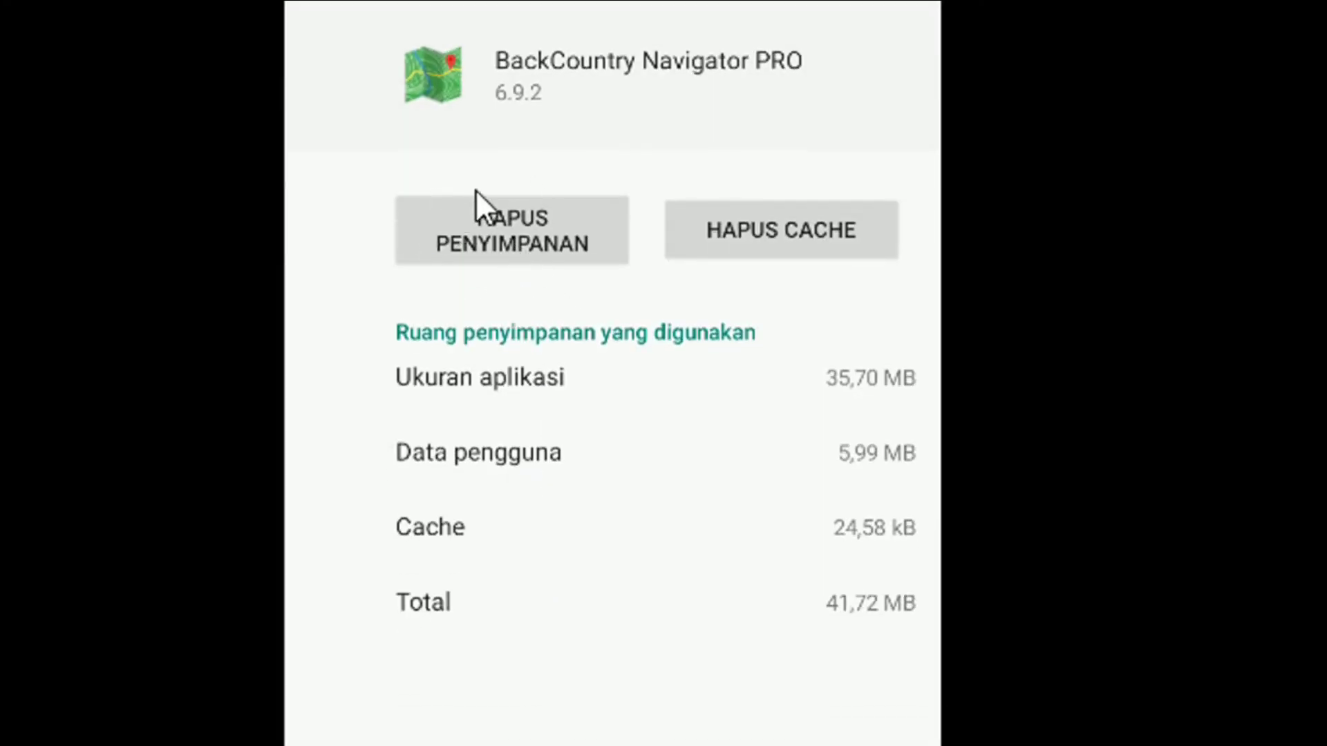
left_click(503, 241)
left_click(833, 606)
scroll(753, 658, "down", 4)
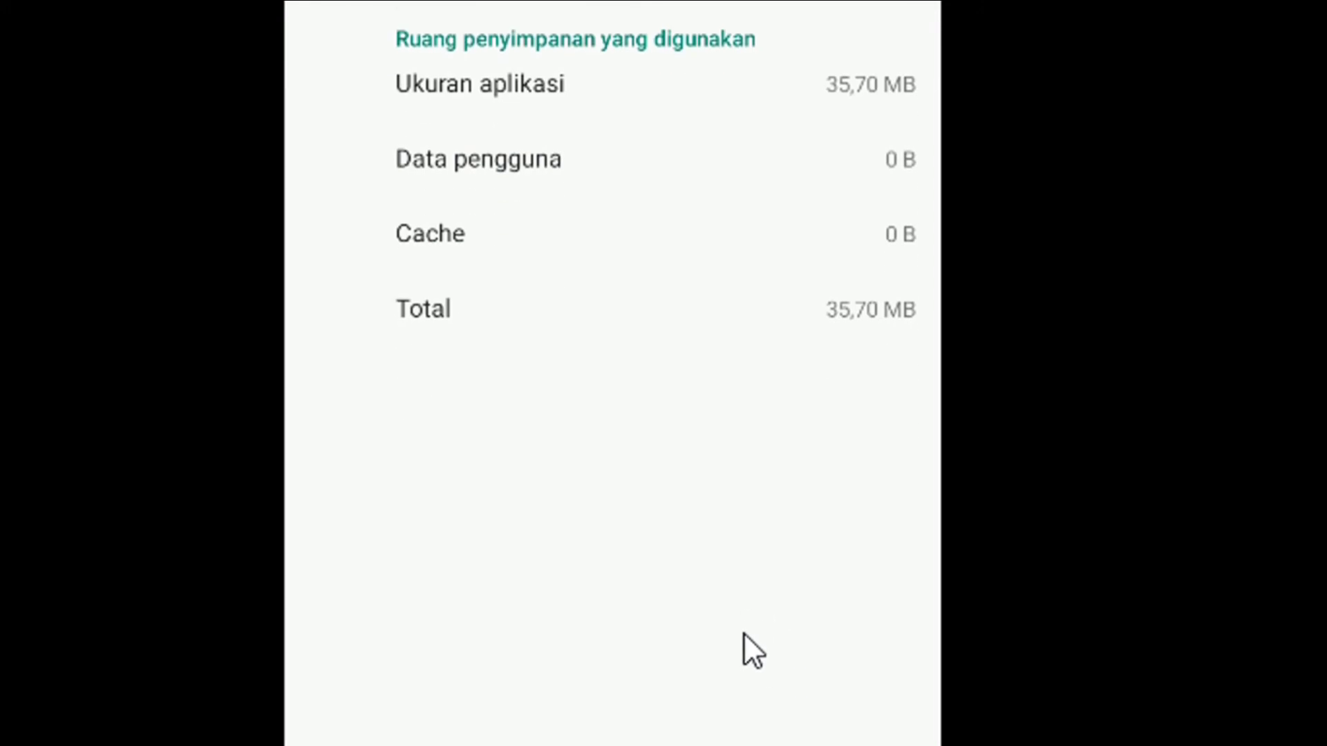
- Switch back to the file manager, refresh the archives folder and check the files inside its Malang folder
left_click(785, 651)
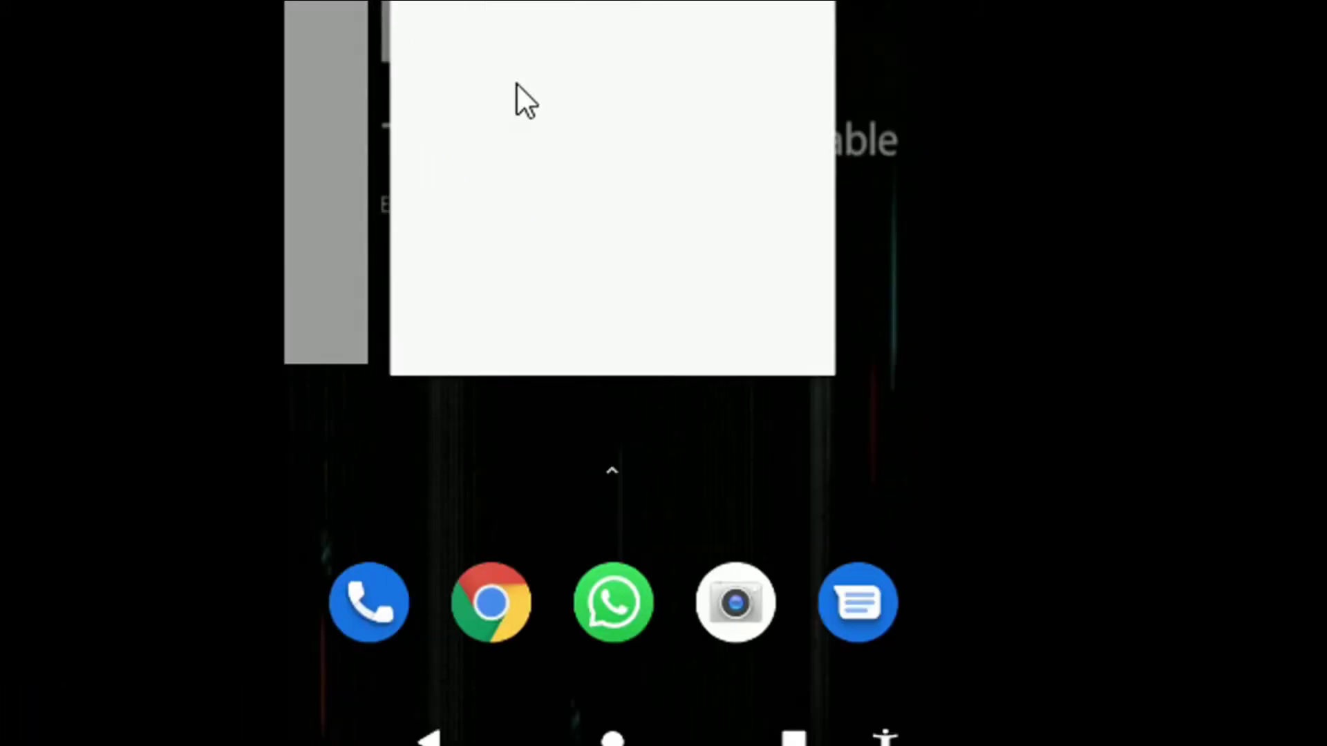
left_click(519, 98)
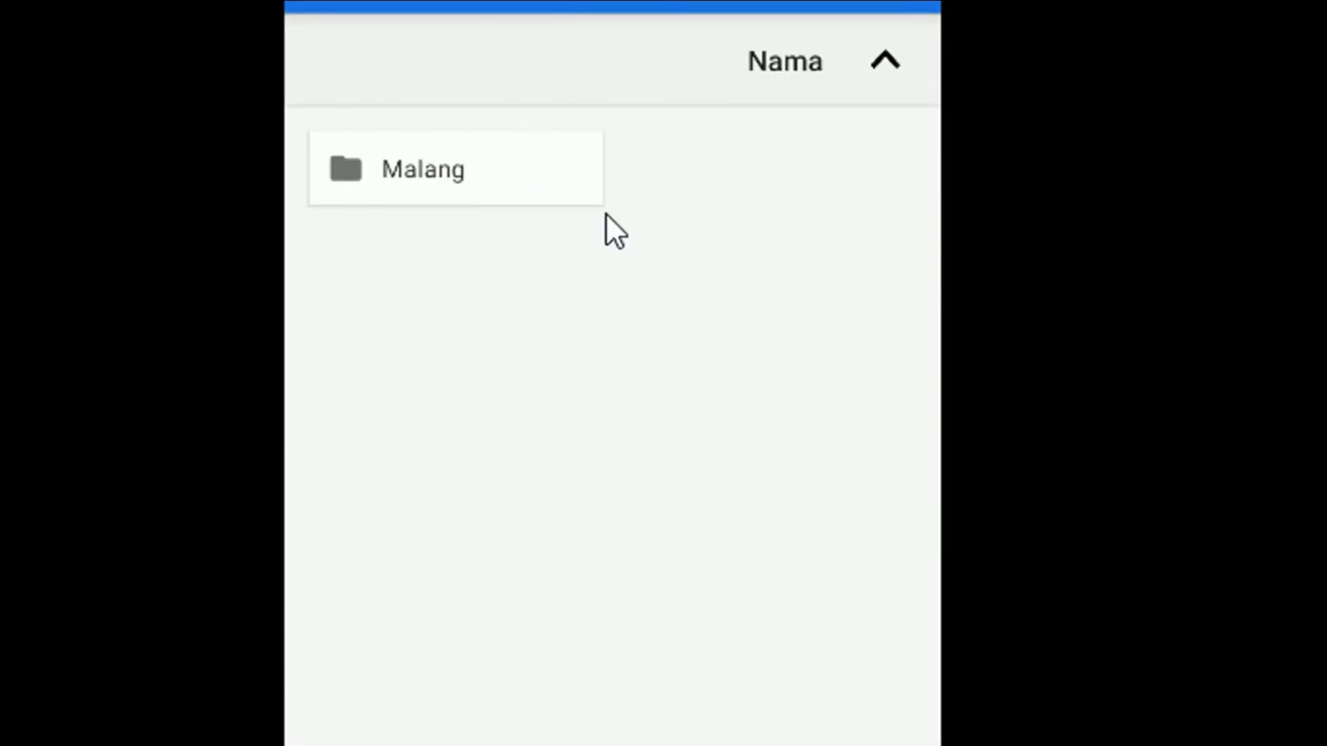
left_click_drag(595, 159, 623, 366)
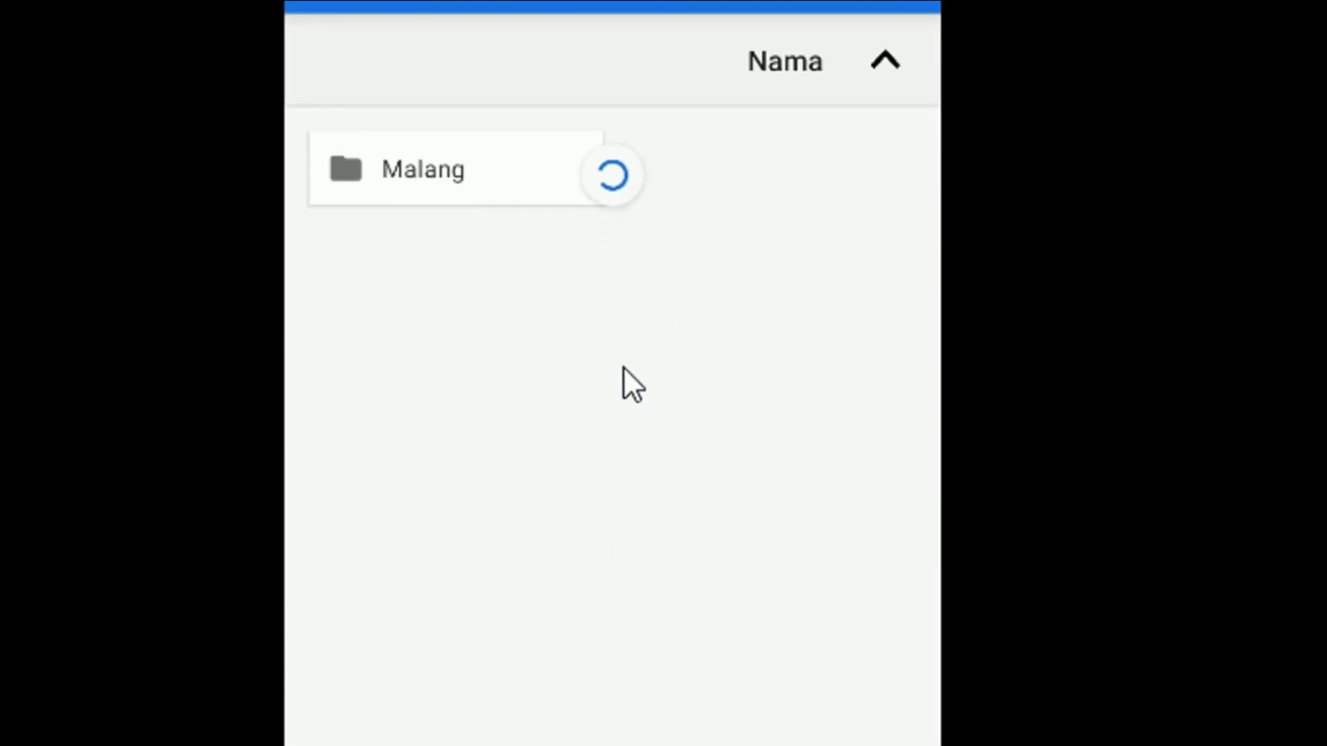
left_click_drag(563, 261, 545, 574)
left_click(438, 188)
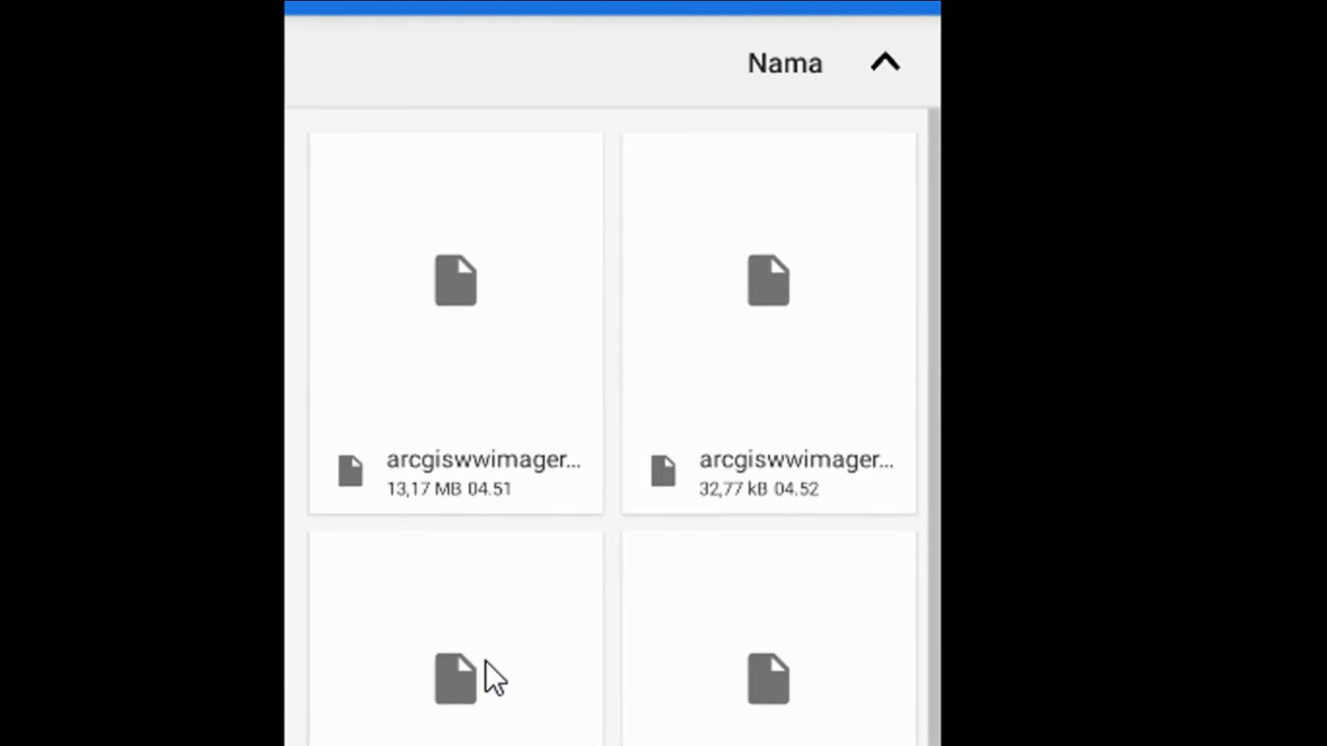
left_click(485, 661)
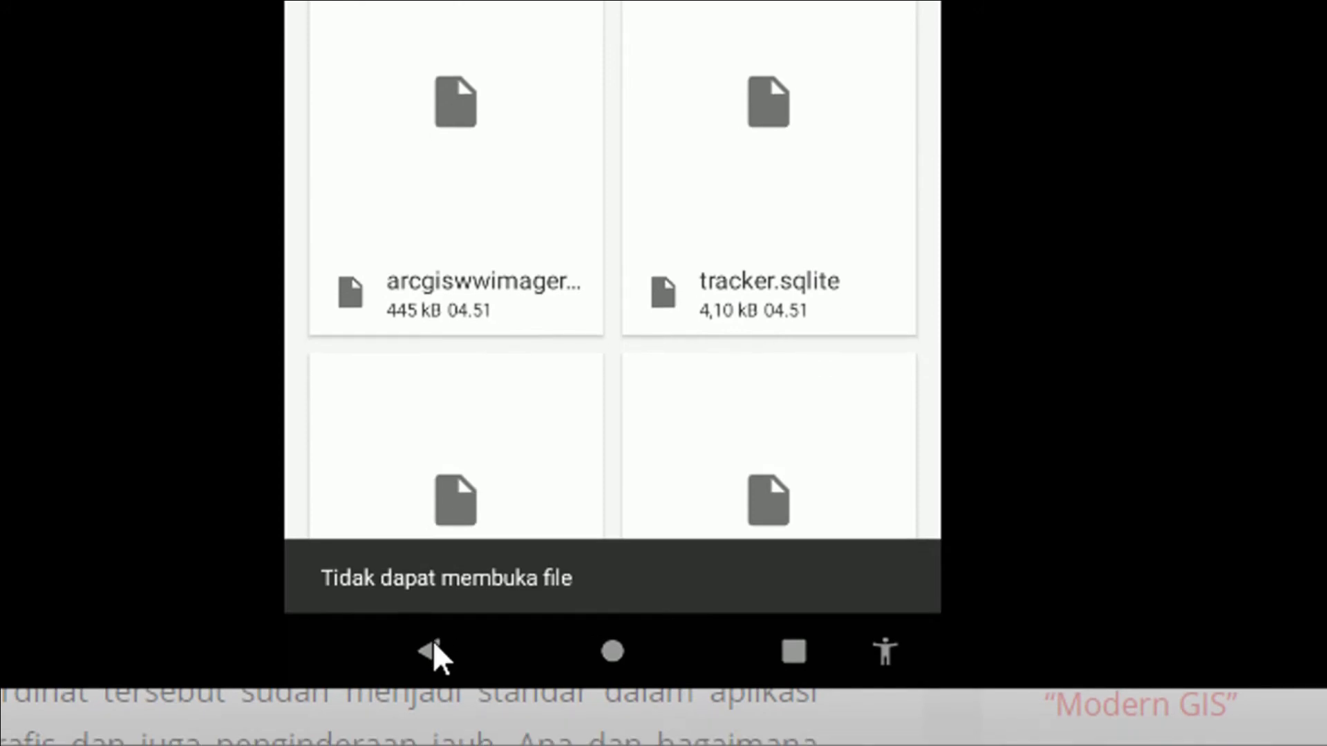
left_click(433, 660)
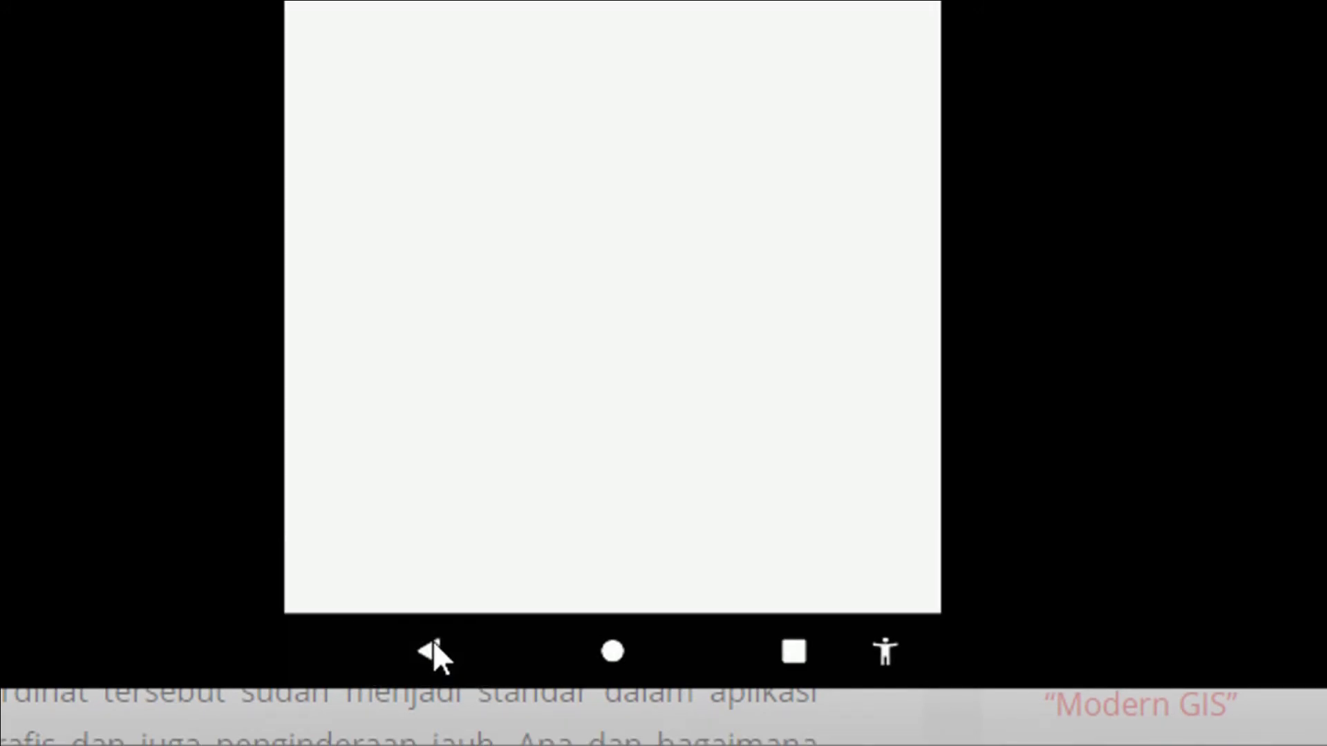
left_click(434, 642)
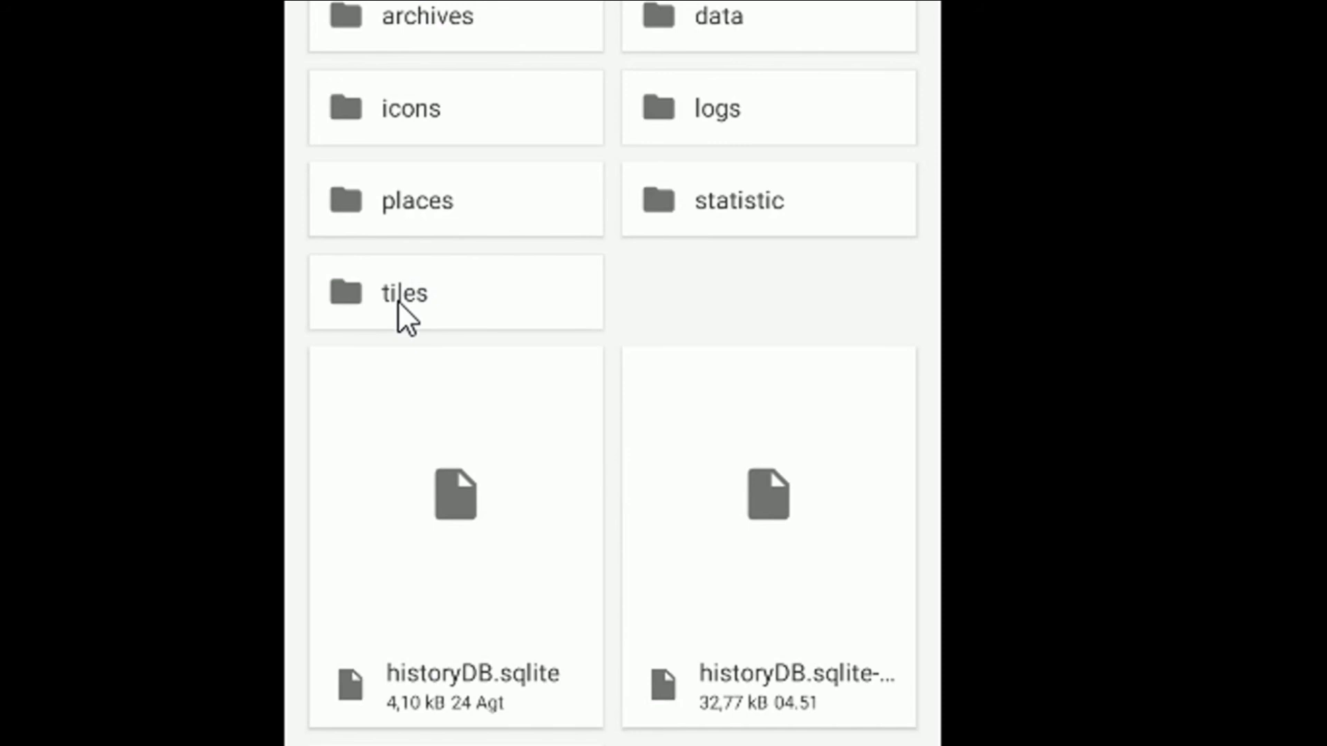
- Check the cached .bni tile files in the map source subfolders of the tiles folder
left_click(397, 303)
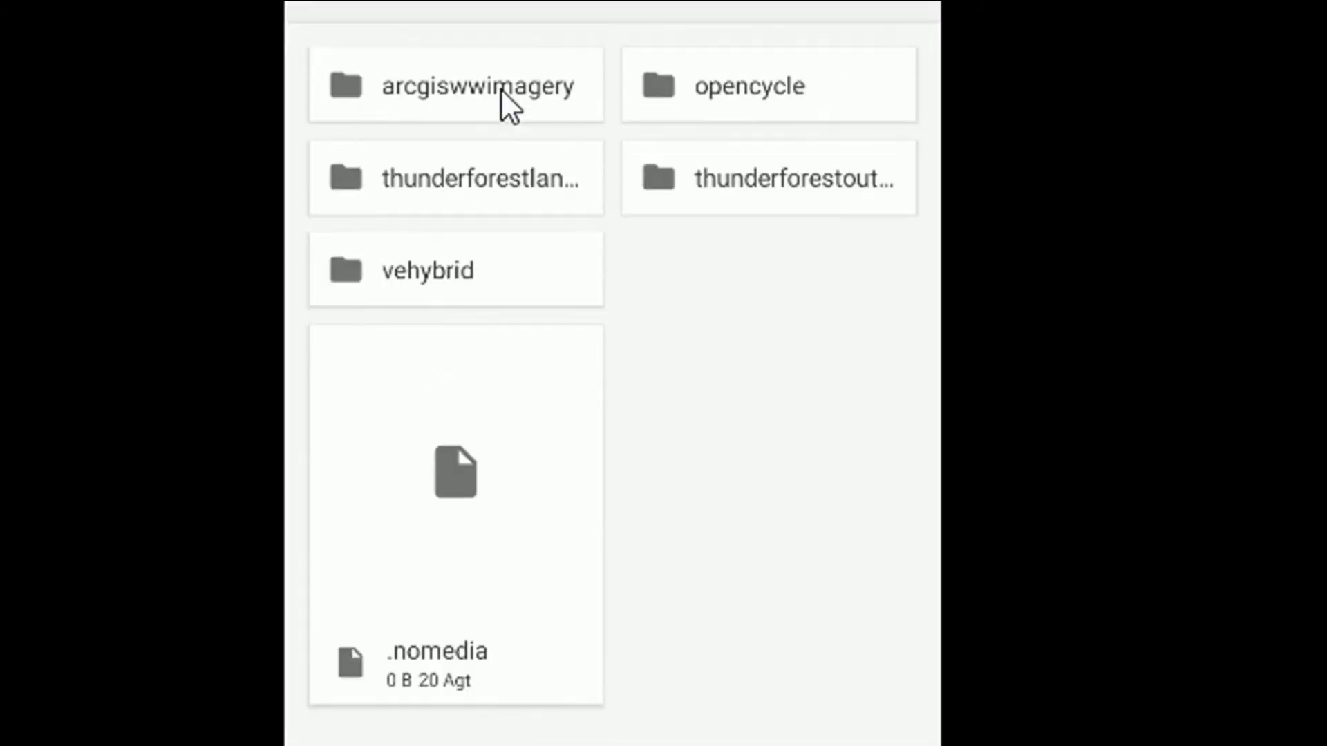
left_click(495, 8)
left_click(467, 230)
left_click(696, 399)
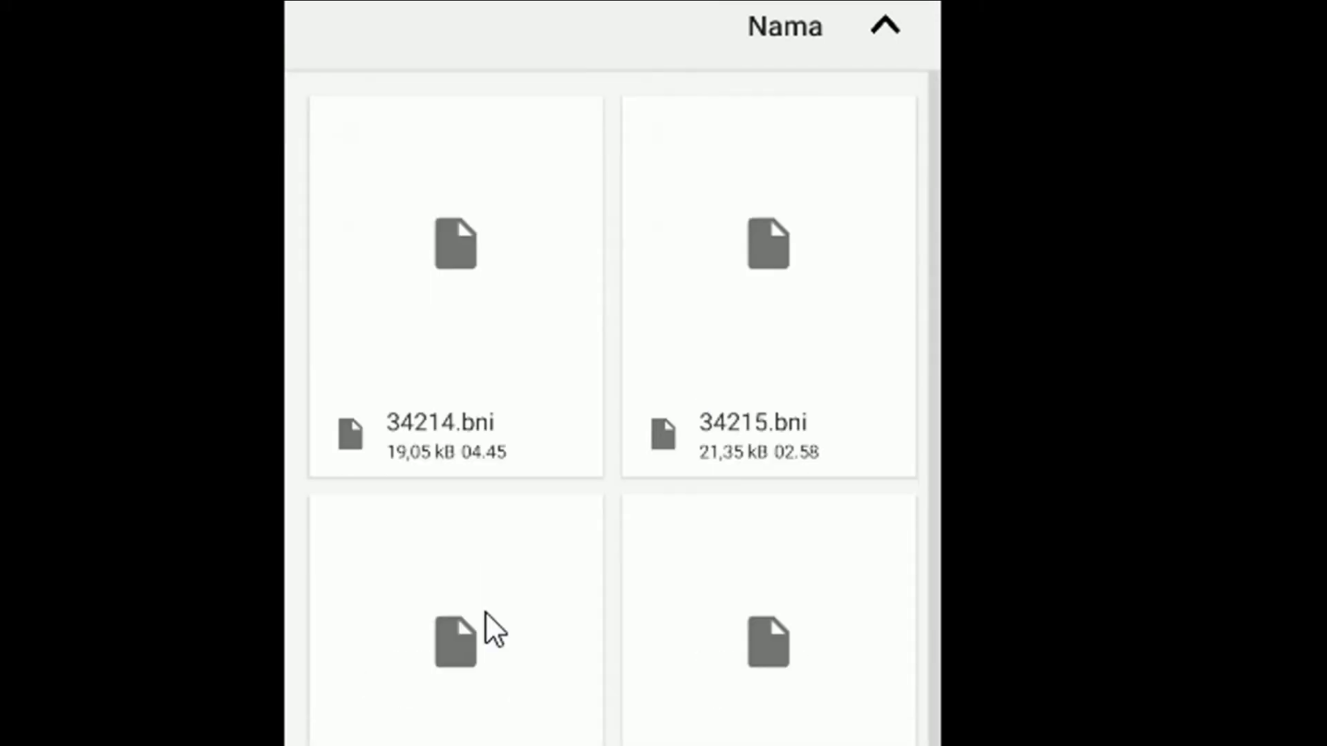
scroll(696, 320, "down", 2)
- Leave the file manager and launch BackCountry Navigator PRO from the phone's list of installed apps
left_click(791, 650)
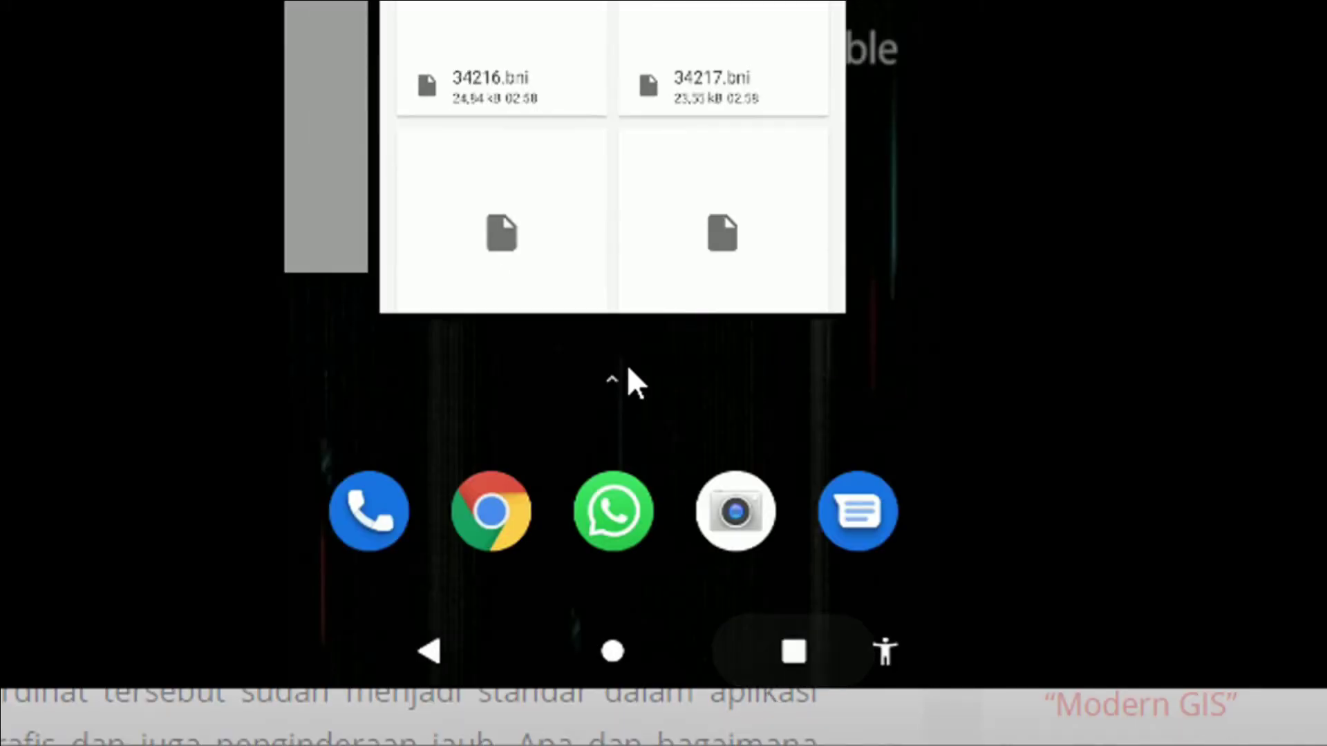
left_click_drag(490, 173, 770, 200)
left_click_drag(487, 147, 699, 169)
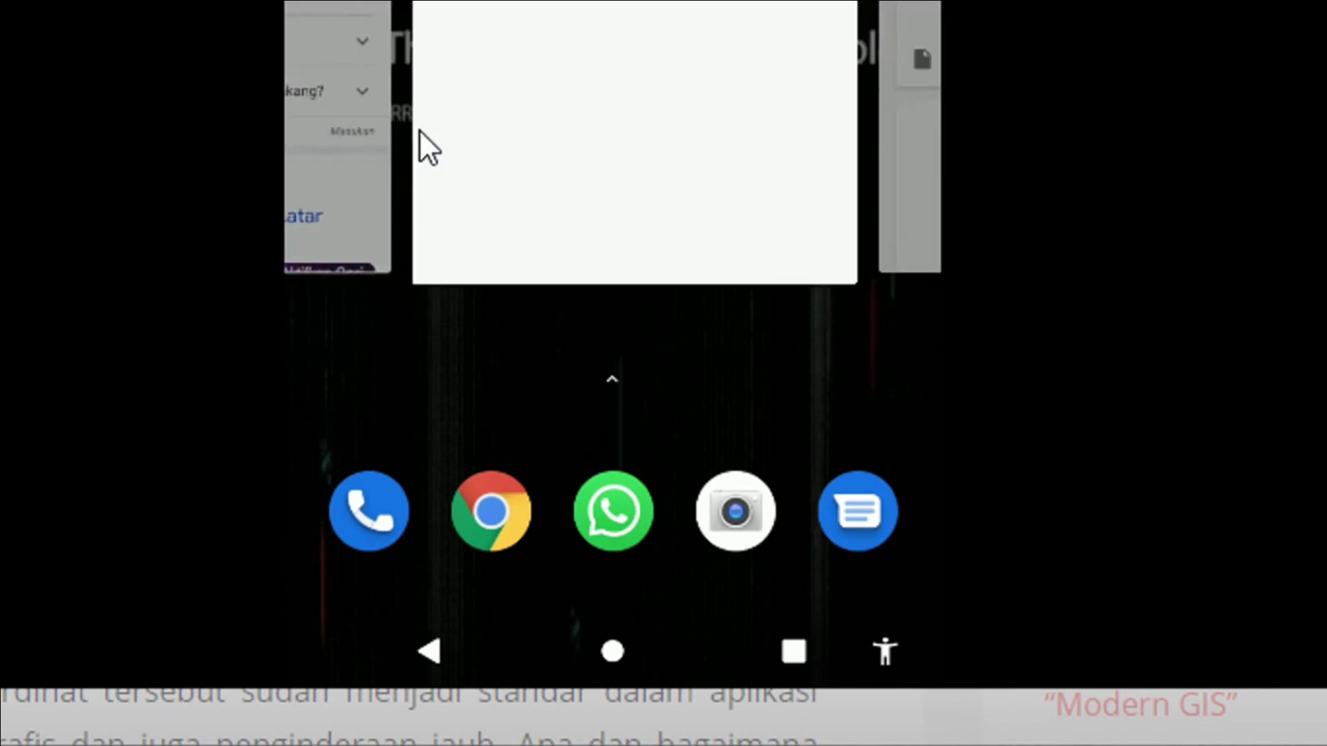
left_click_drag(519, 364, 671, 409)
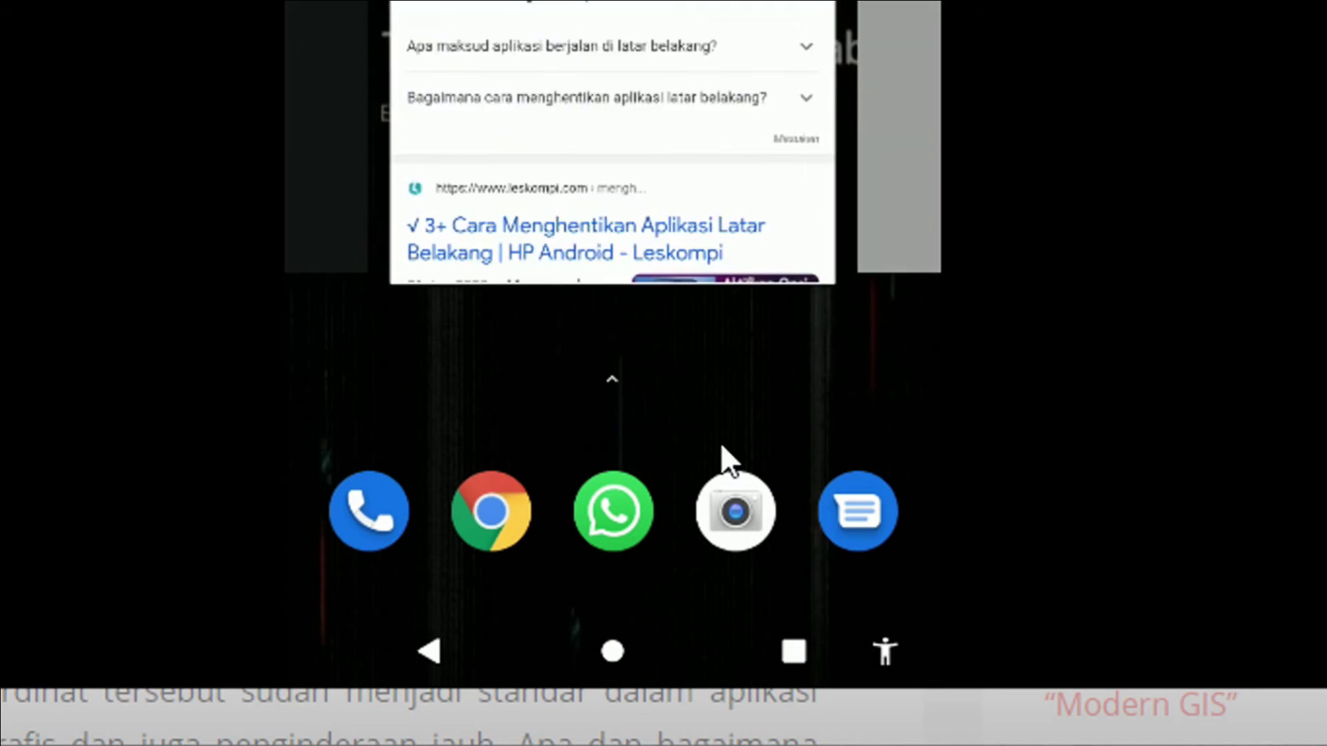
left_click(613, 662)
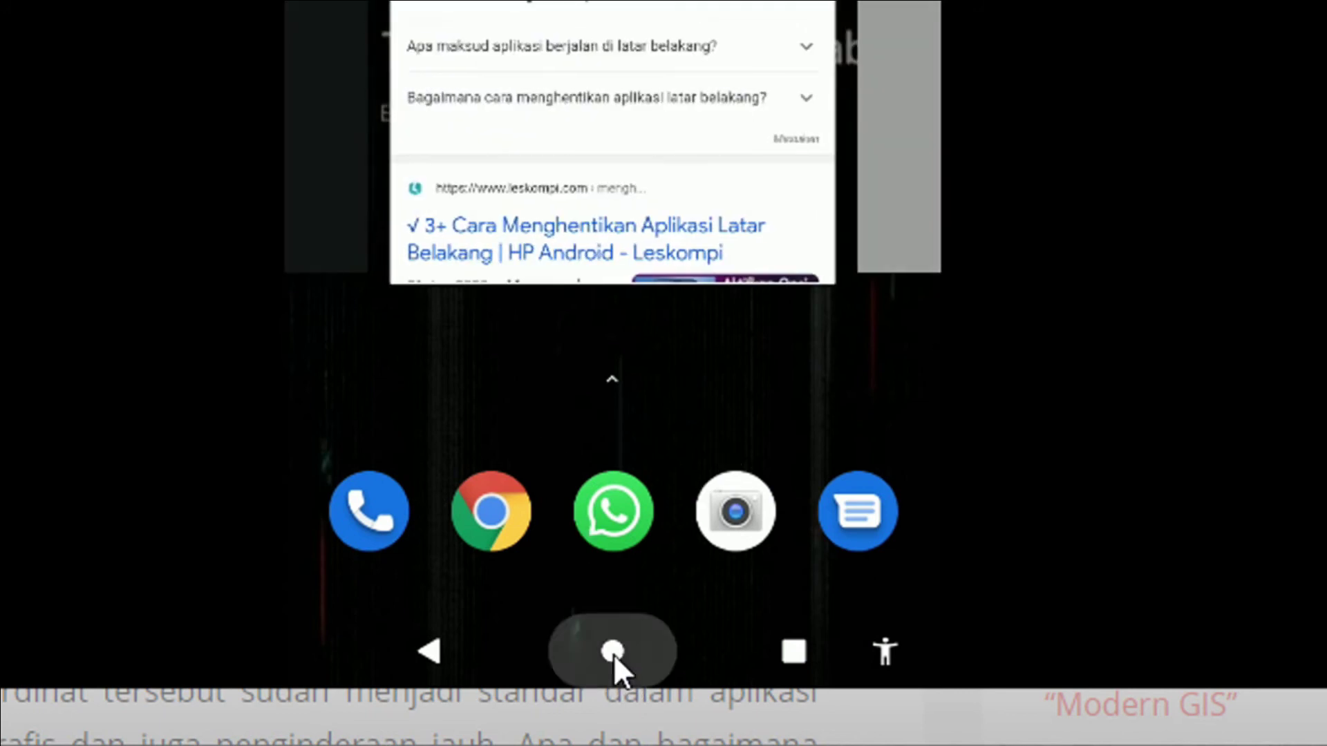
left_click_drag(628, 295, 595, 376)
left_click_drag(718, 320, 745, 89)
left_click(748, 112)
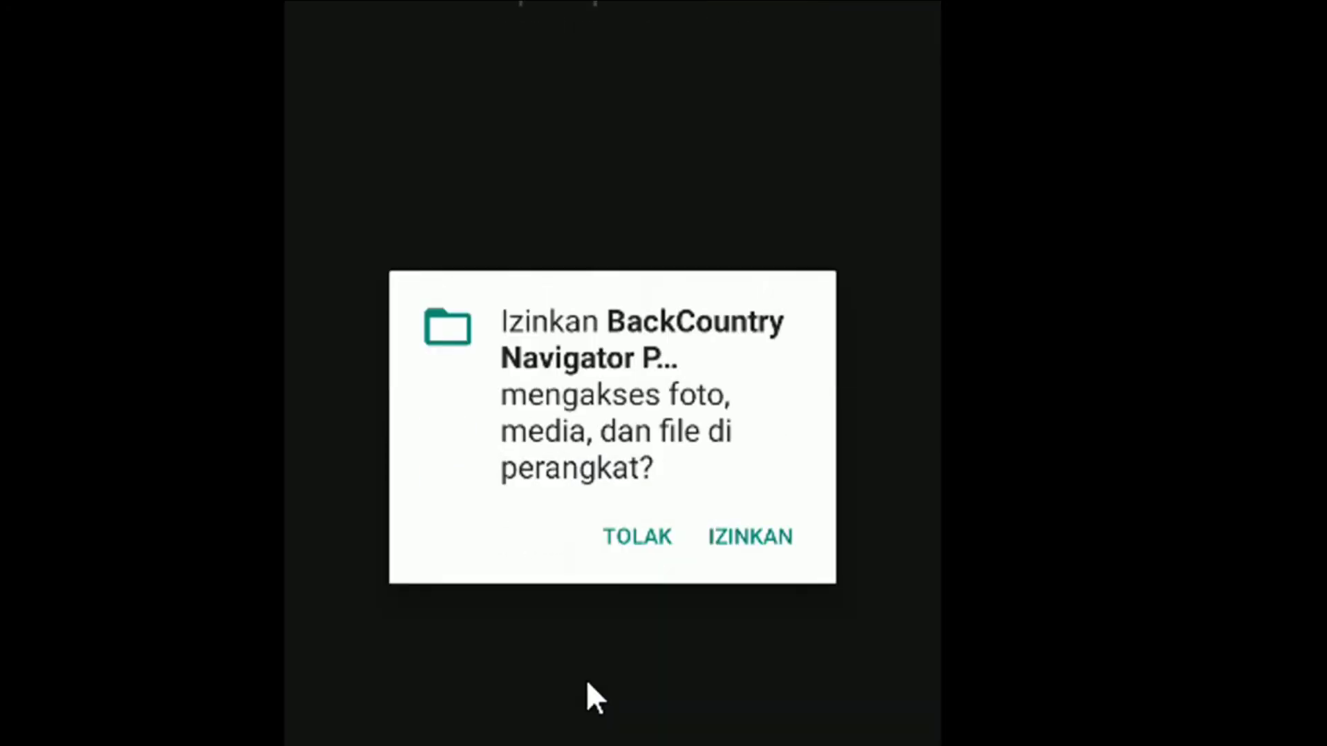
- Allow BackCountry Navigator PRO to access files and the device location, dismissing the introductory tips
left_click(746, 475)
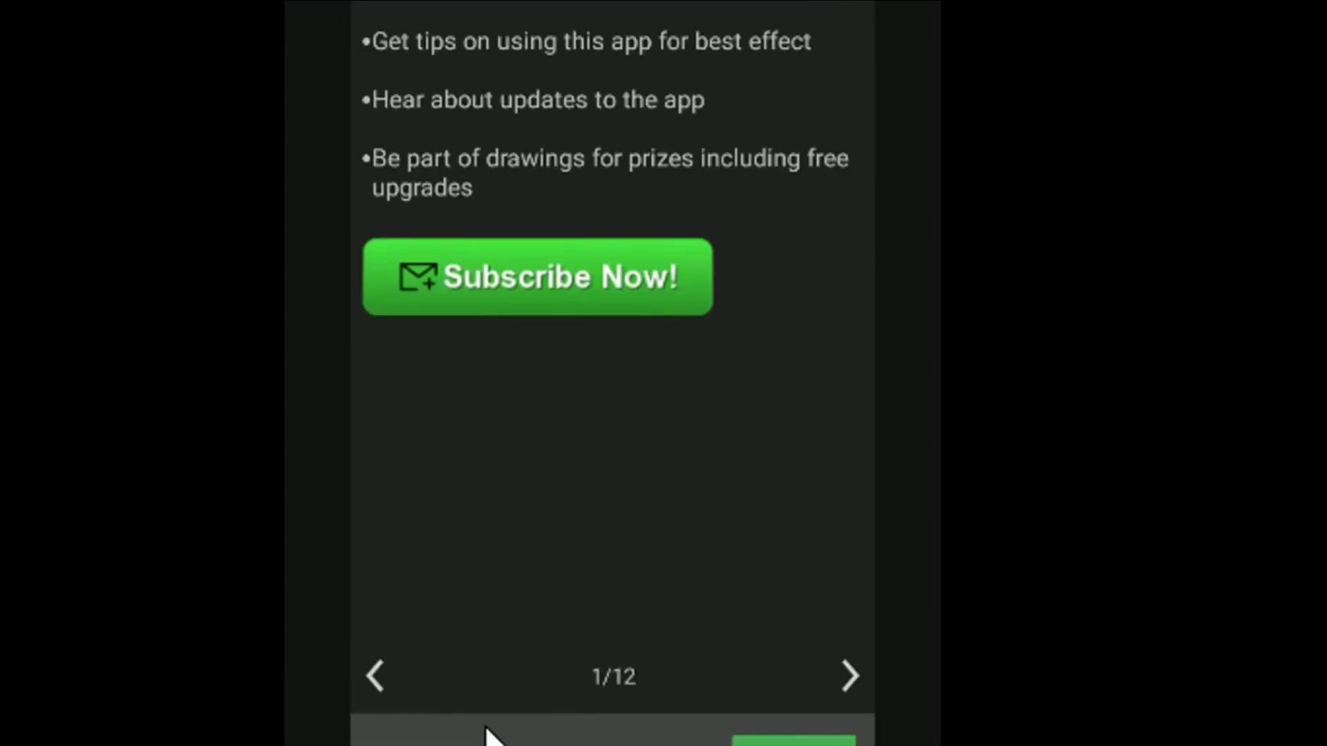
left_click(463, 612)
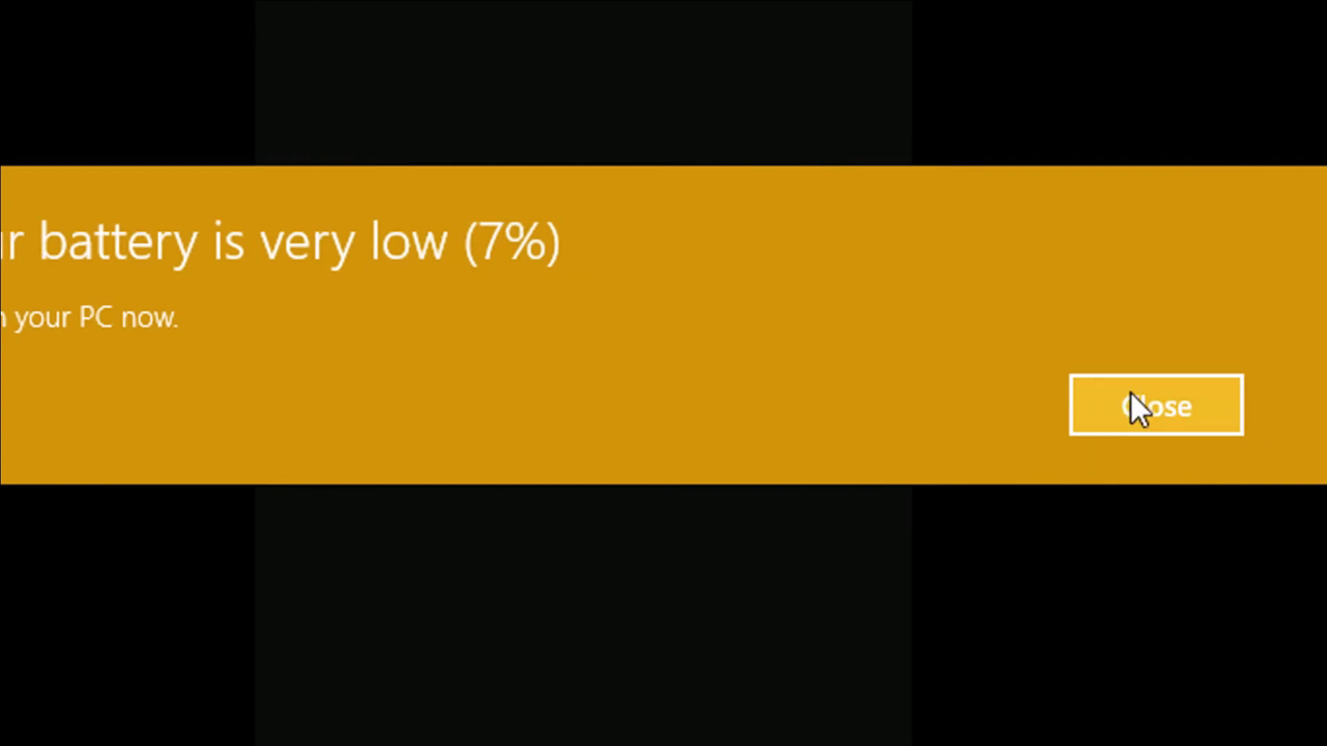
left_click(1133, 404)
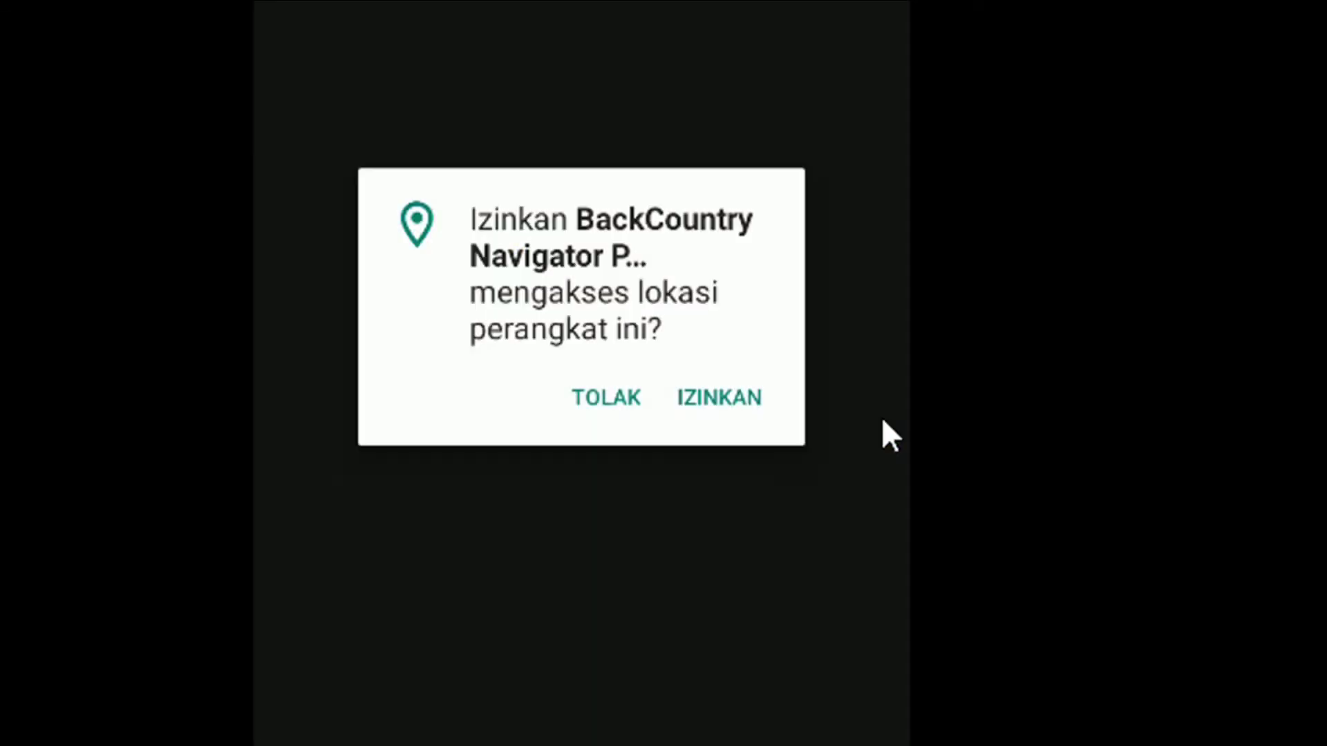
left_click(716, 403)
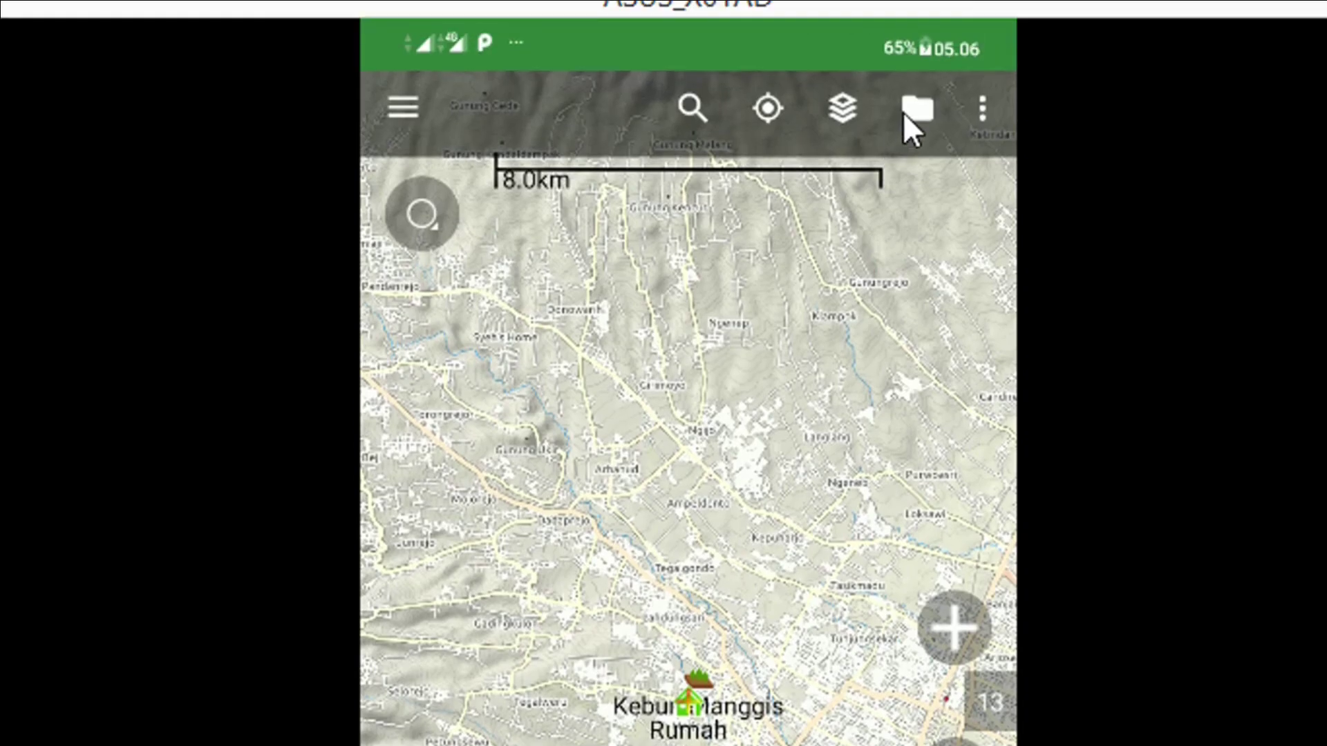
- Check the trip database menu, marking its help page as learned, and return to the map
left_click(899, 128)
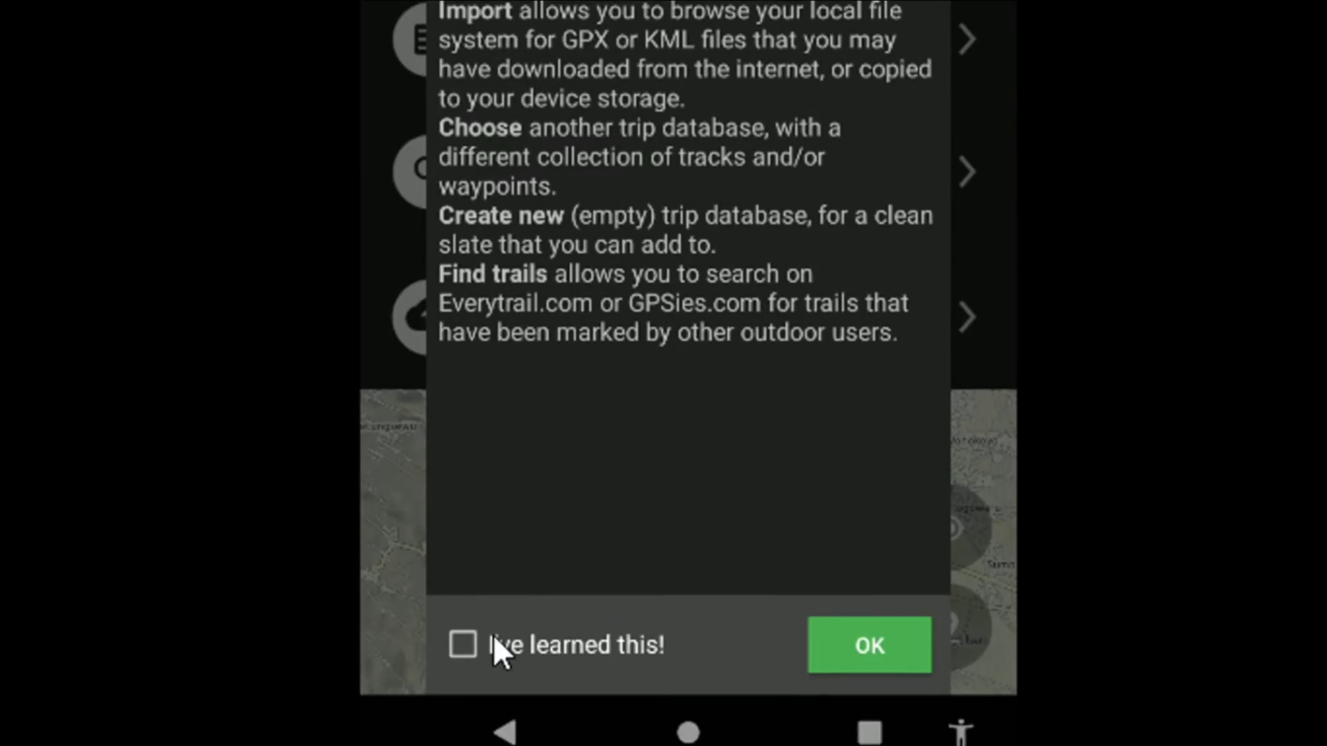
left_click(492, 633)
left_click(423, 100)
left_click(401, 111)
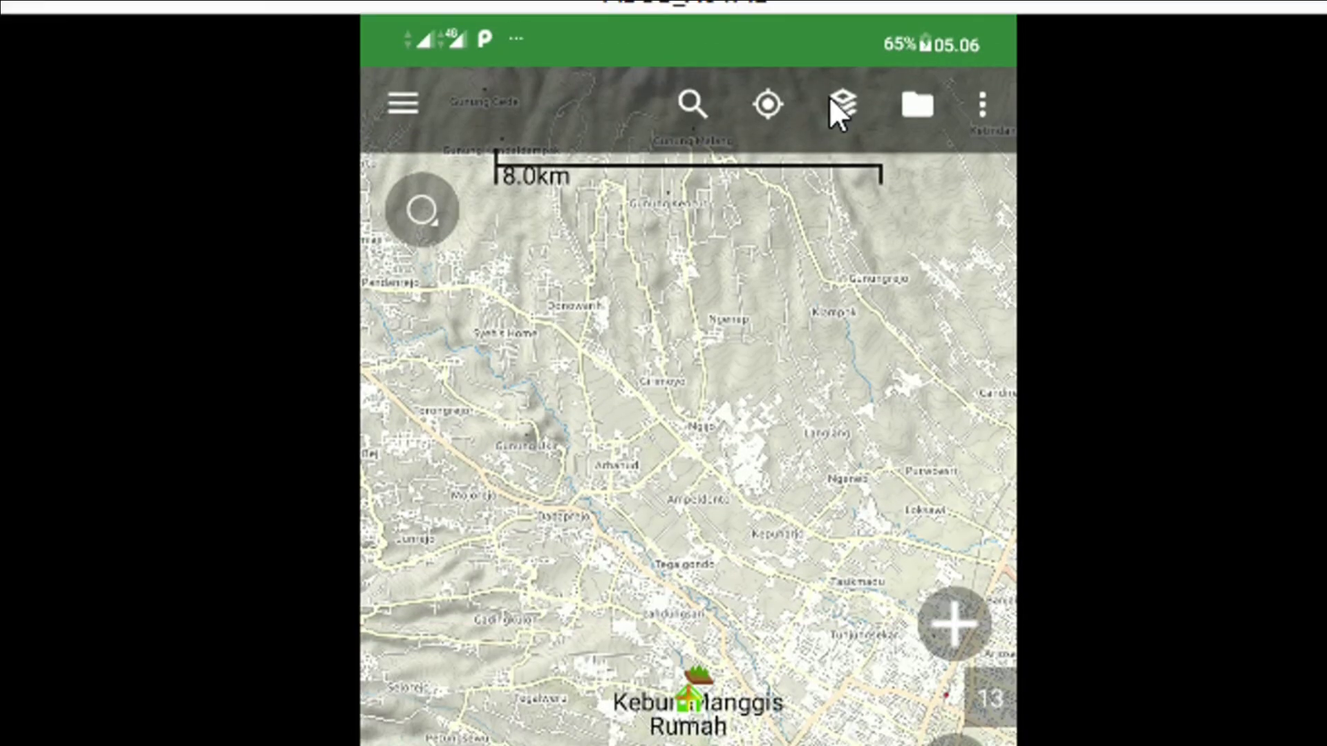
- Start selecting areas for download from the map layers, marking the help pages as learned, and mark a rectangle around the Kebun Manggis and Rumah waypoints
left_click(842, 107)
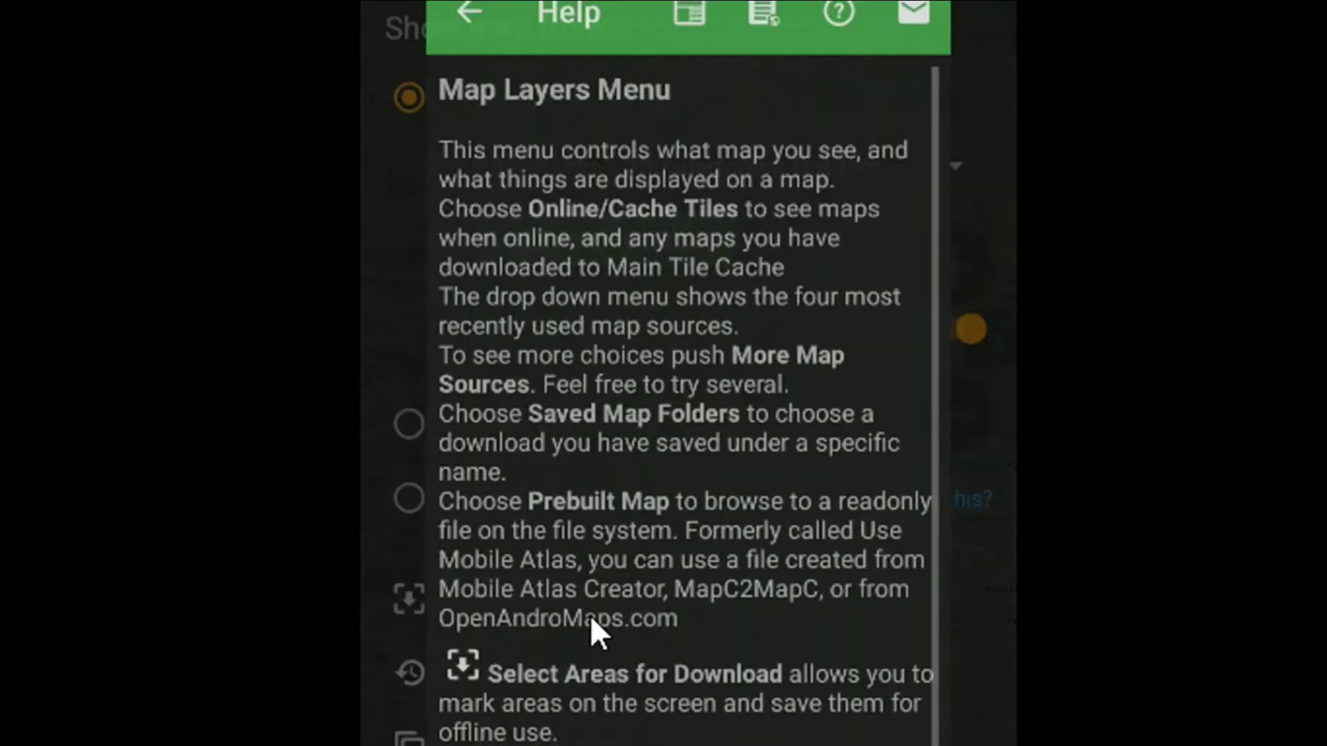
left_click(487, 616)
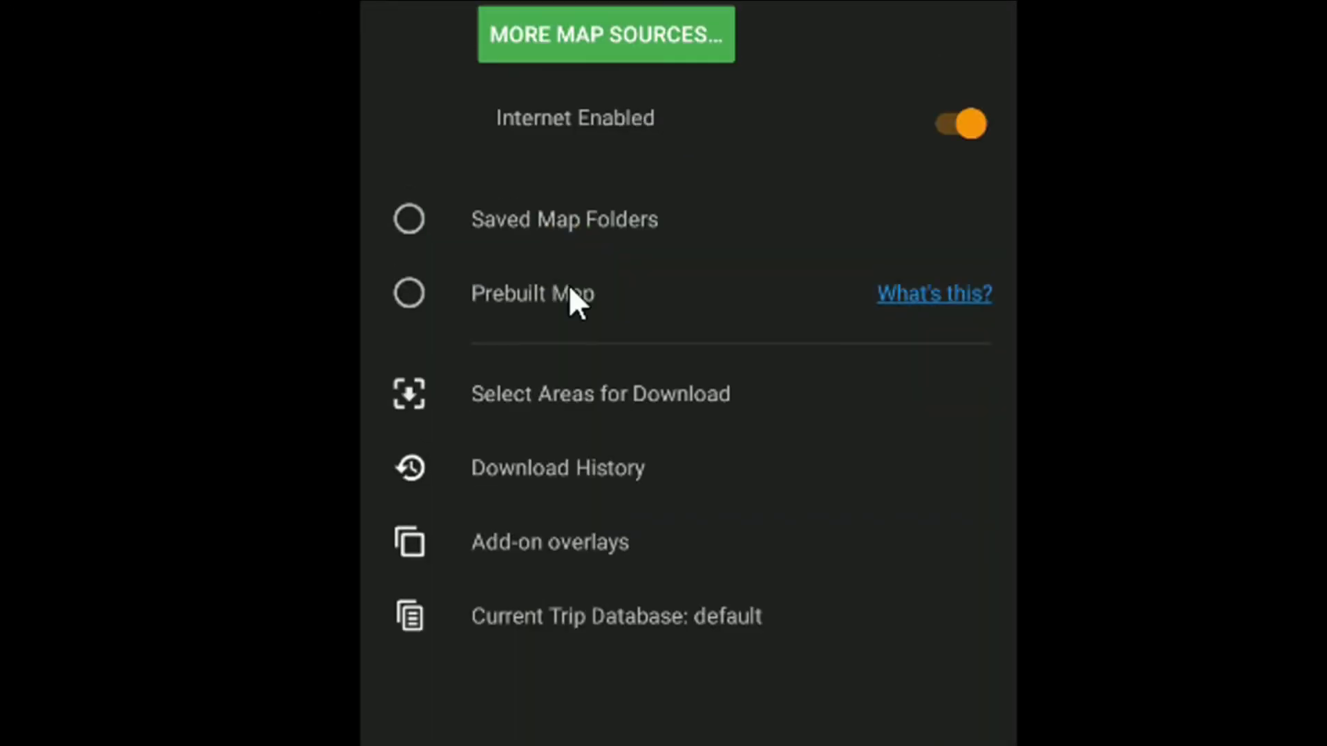
left_click(566, 393)
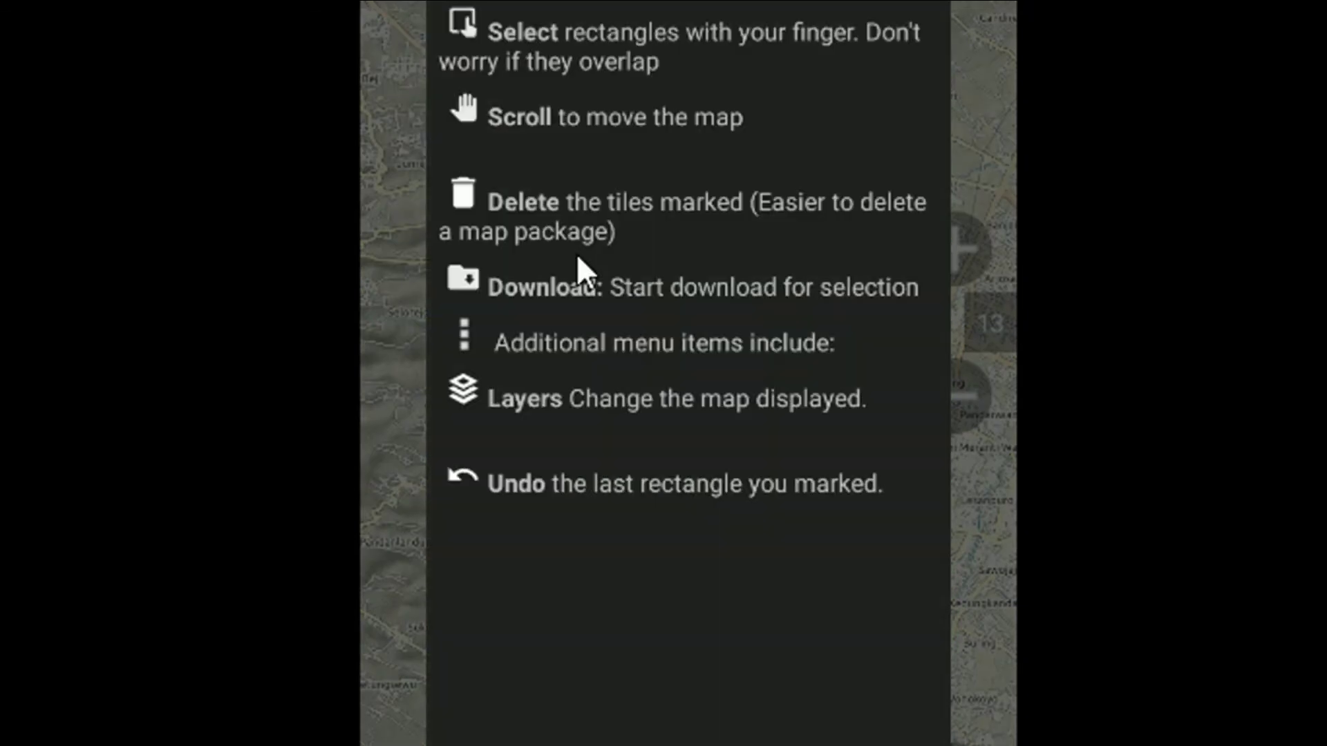
left_click(455, 591)
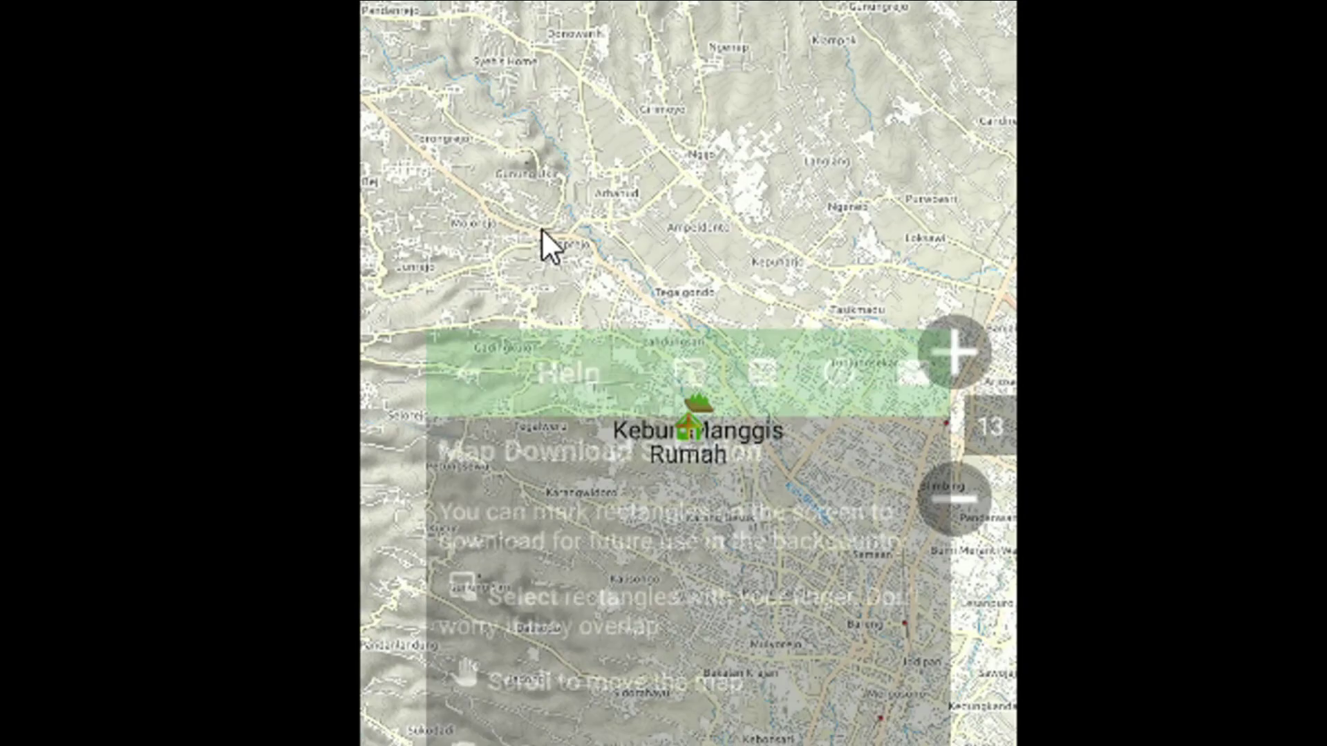
left_click_drag(514, 201, 889, 625)
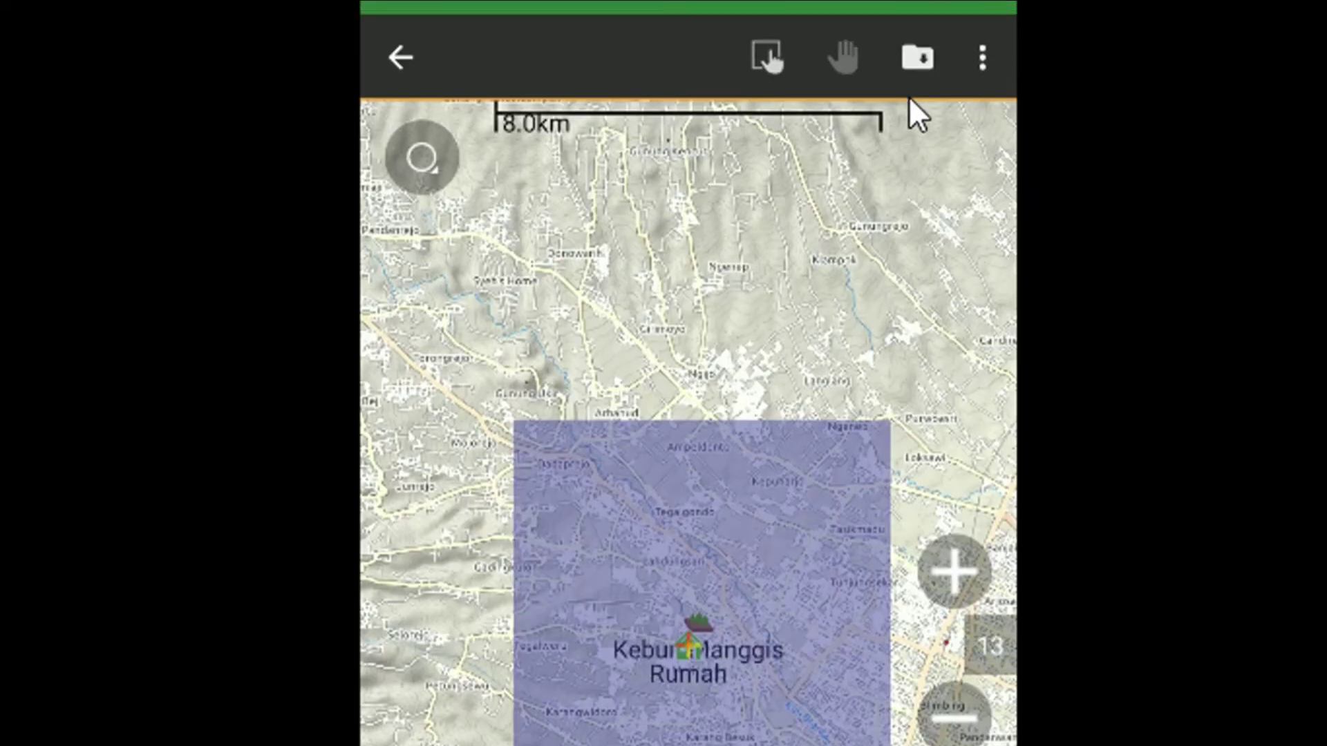
- Set up the download of the marked area, marking its help page as learned, and save it to a new named map folder kjhkjh
left_click(915, 100)
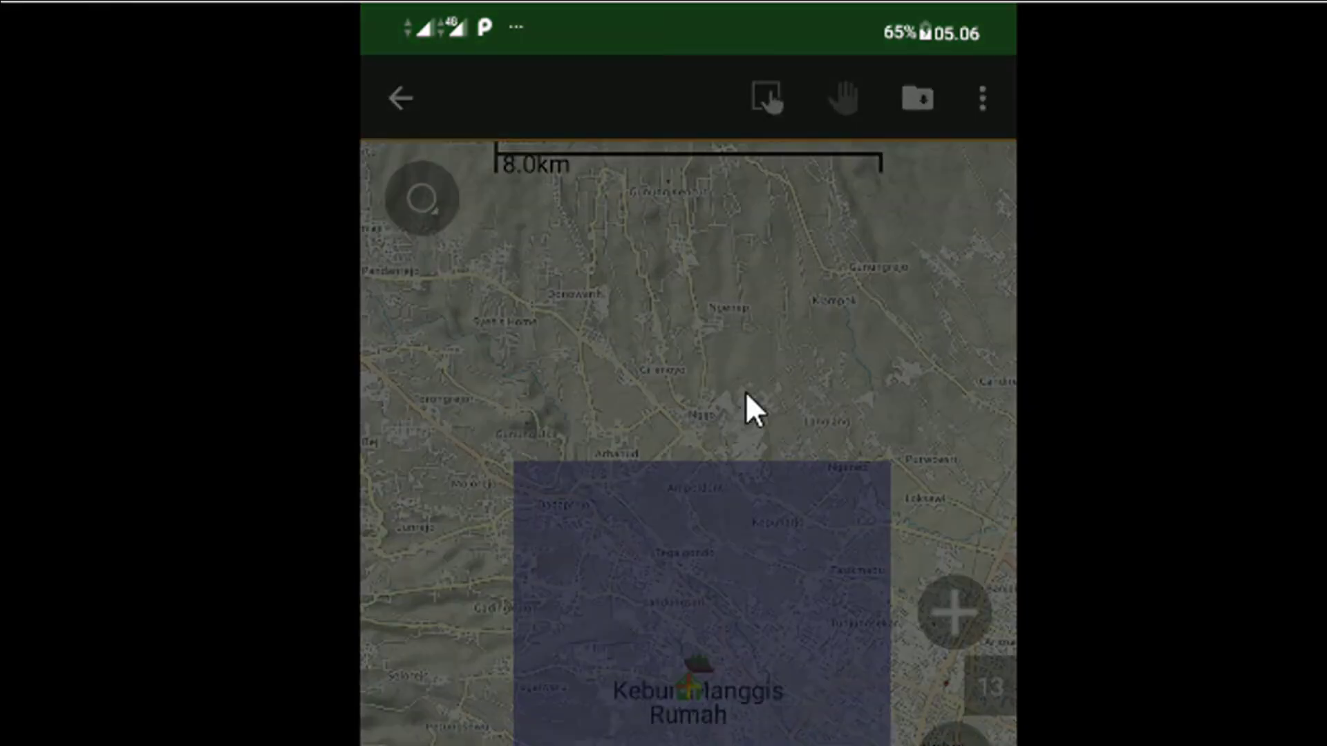
scroll(608, 691, "down", 5)
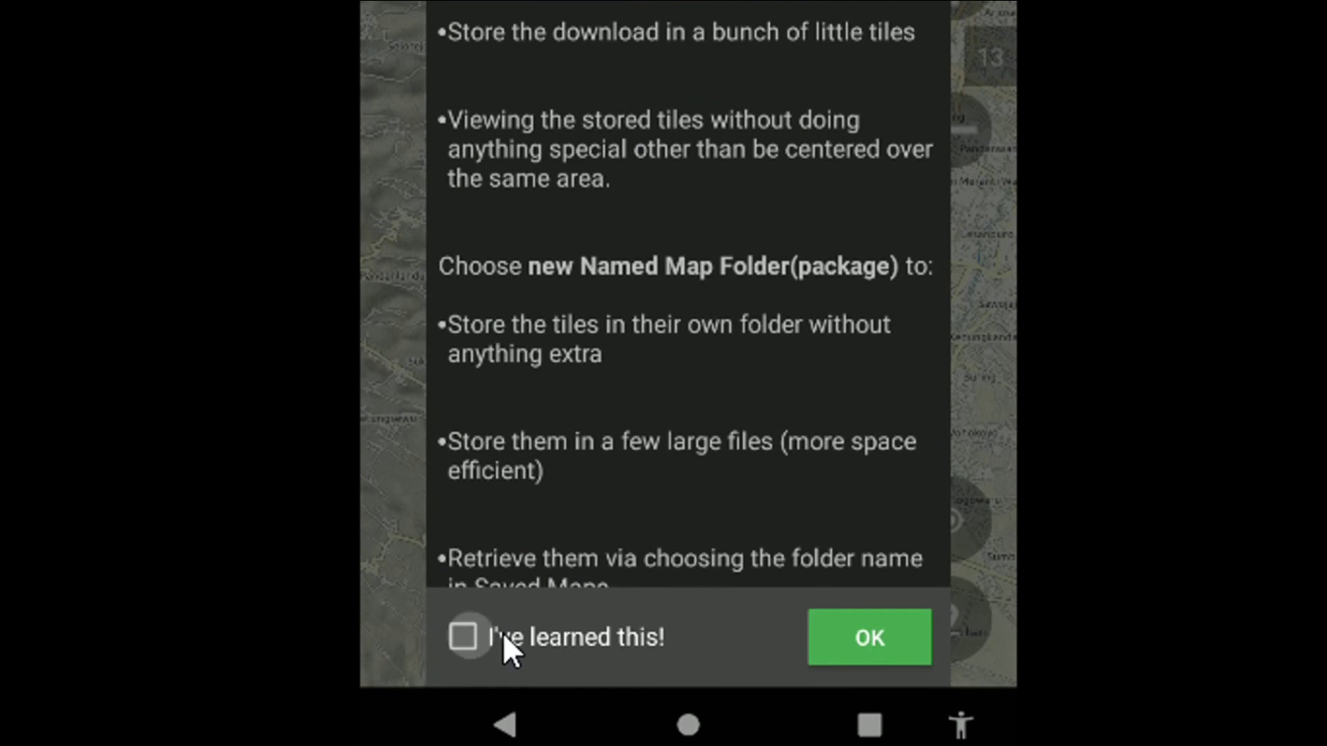
left_click(508, 646)
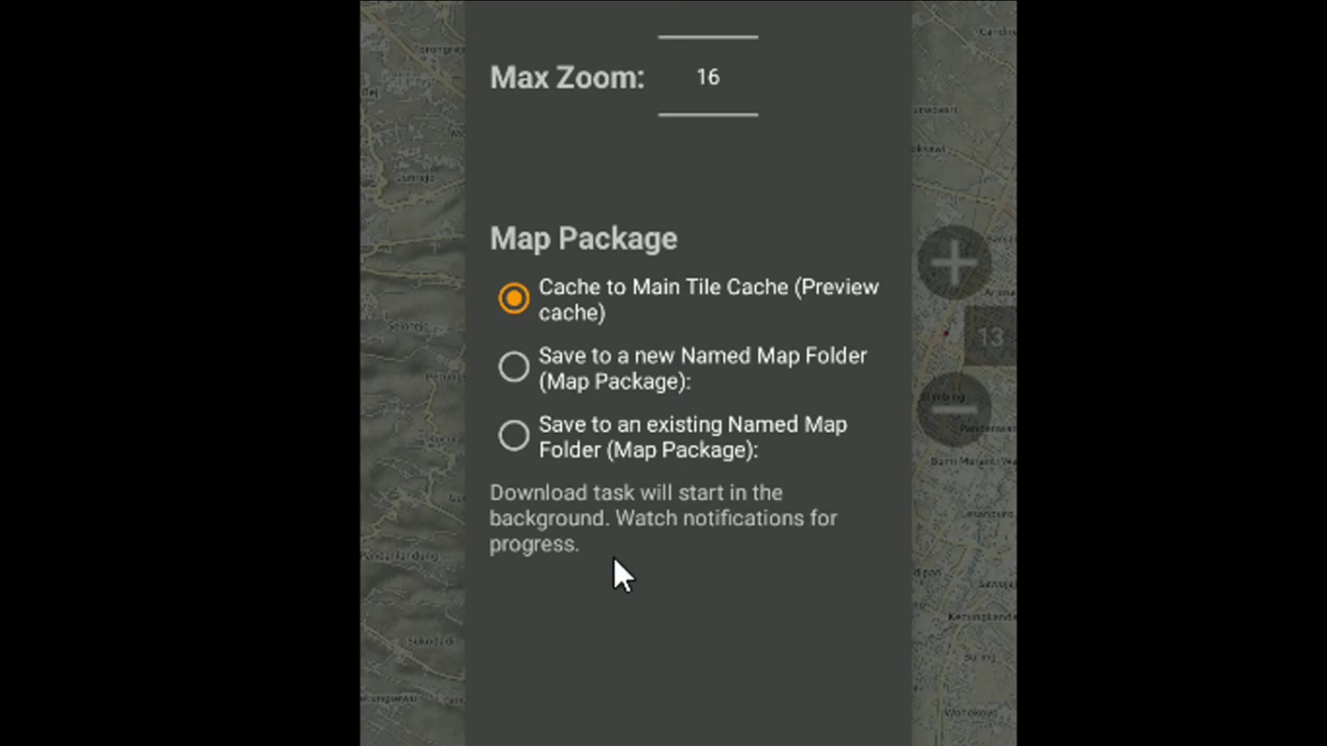
left_click(537, 373)
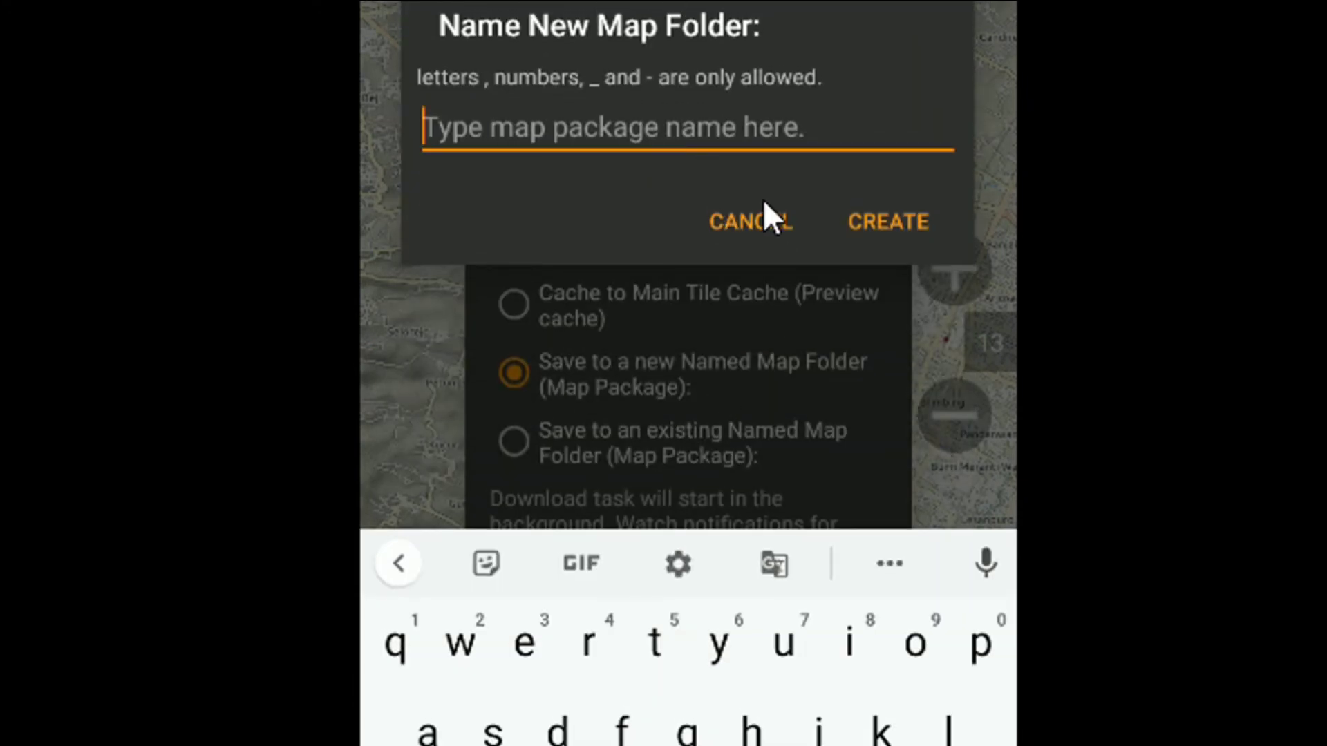
type("kjhkjh")
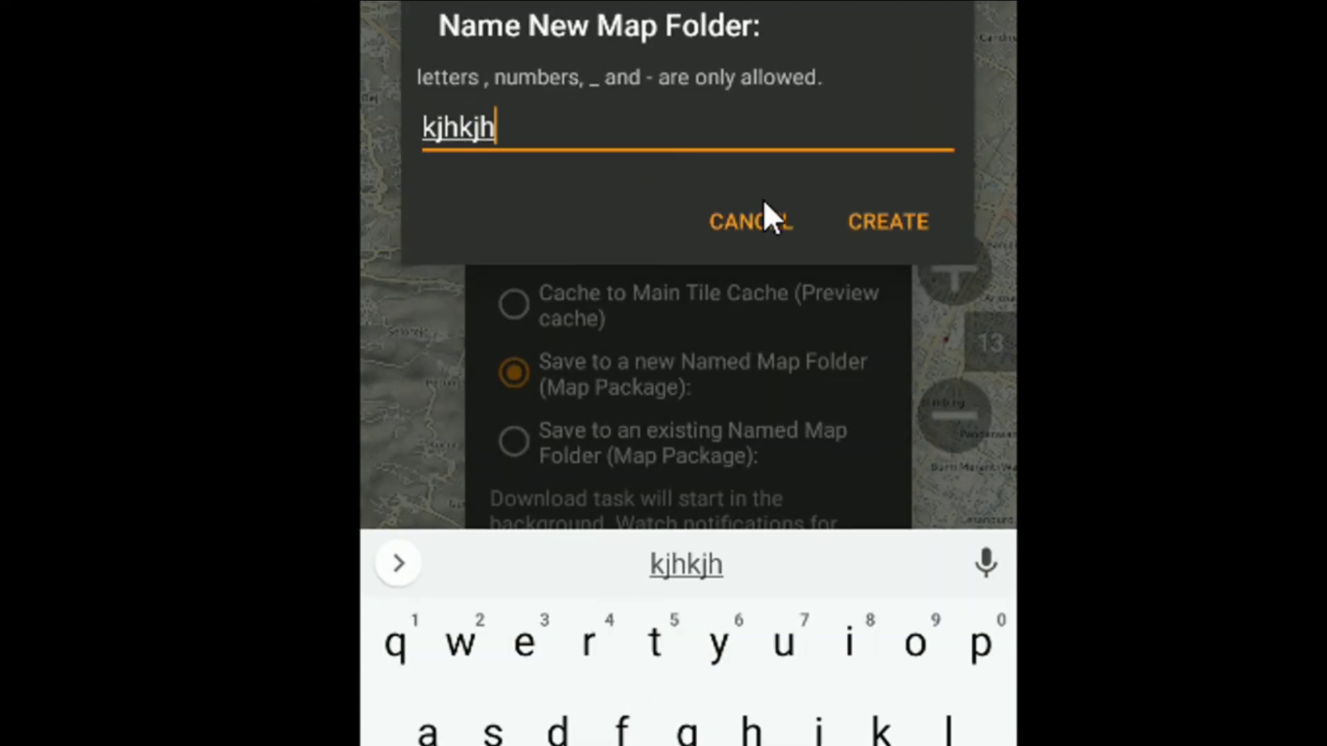
left_click(864, 222)
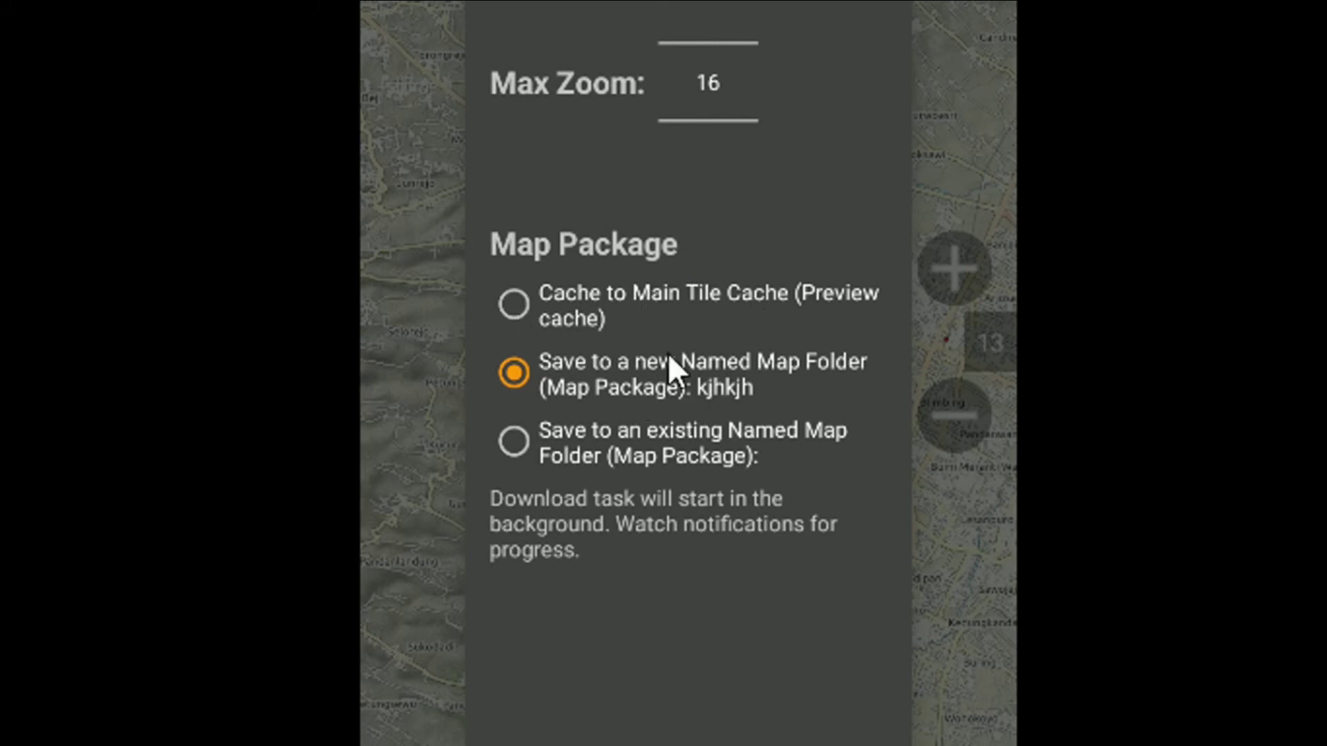
- Try the existing Malang map folder as the download target and return to the map without starting the download
left_click(574, 440)
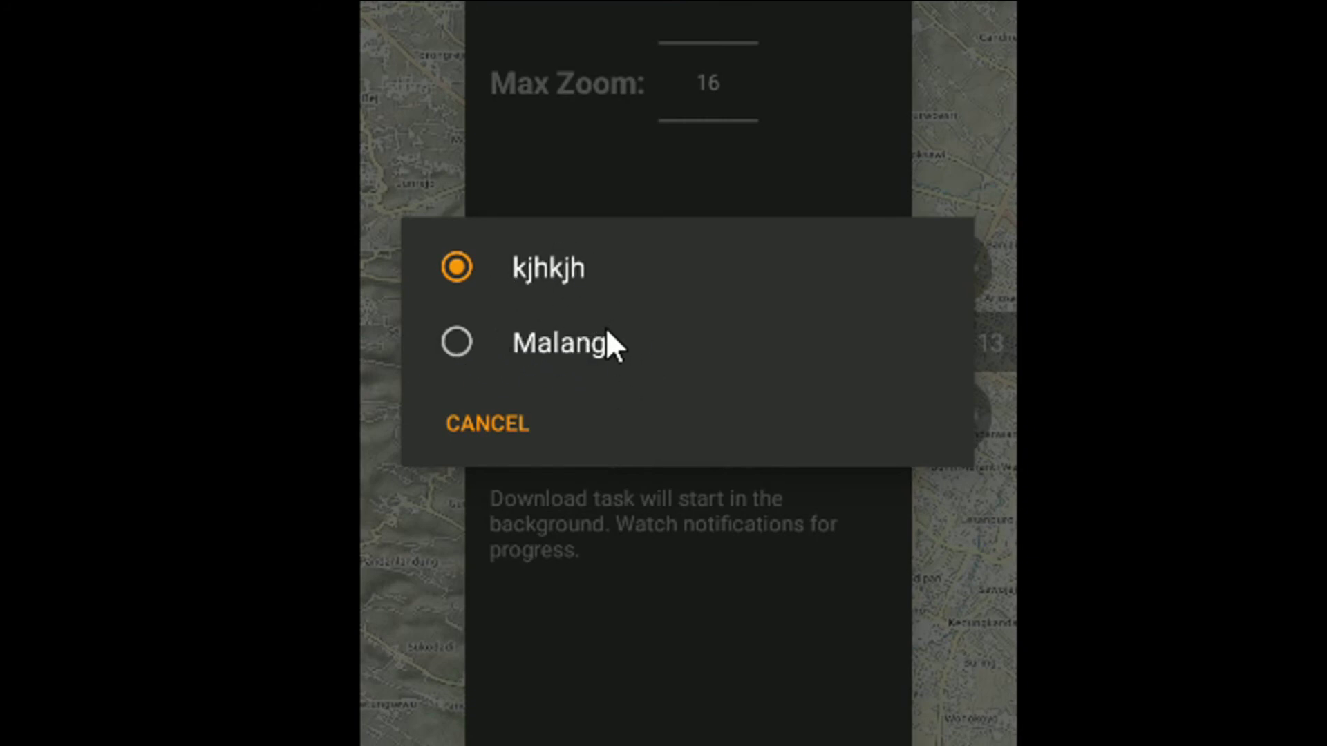
left_click(455, 344)
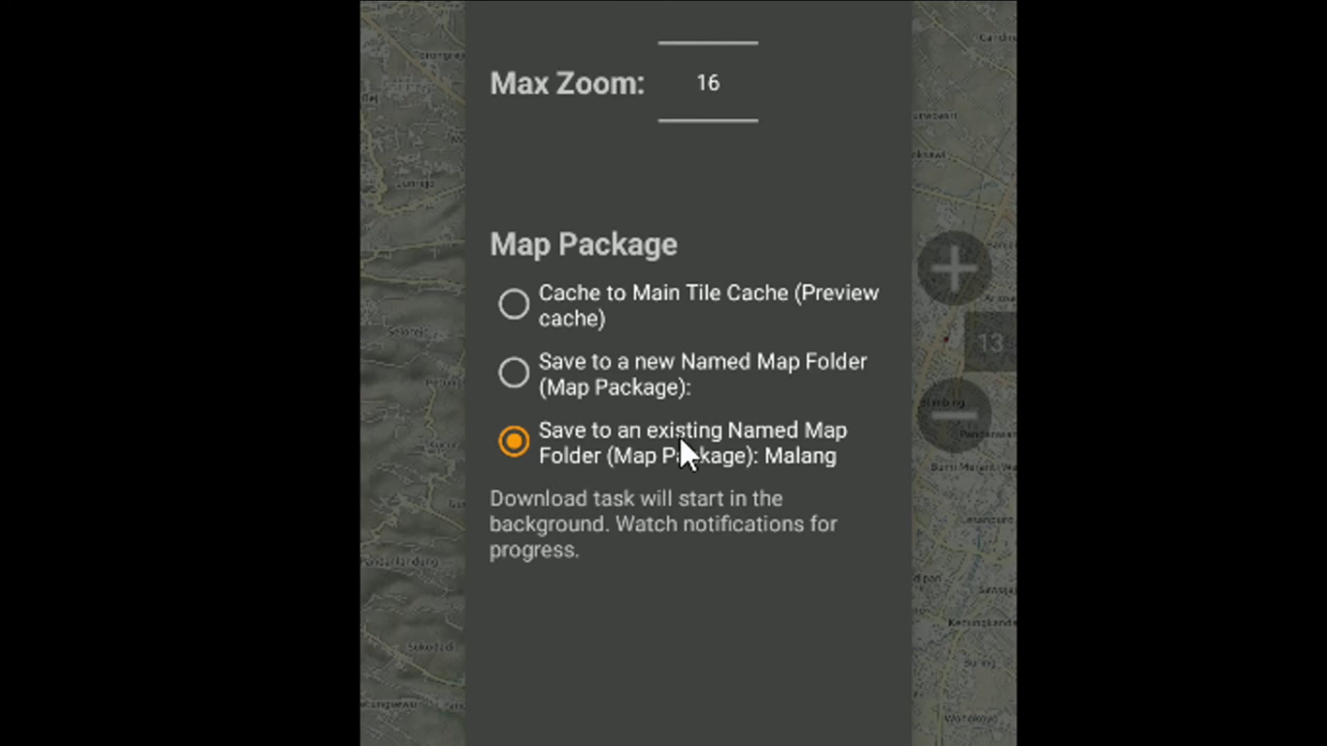
left_click(396, 350)
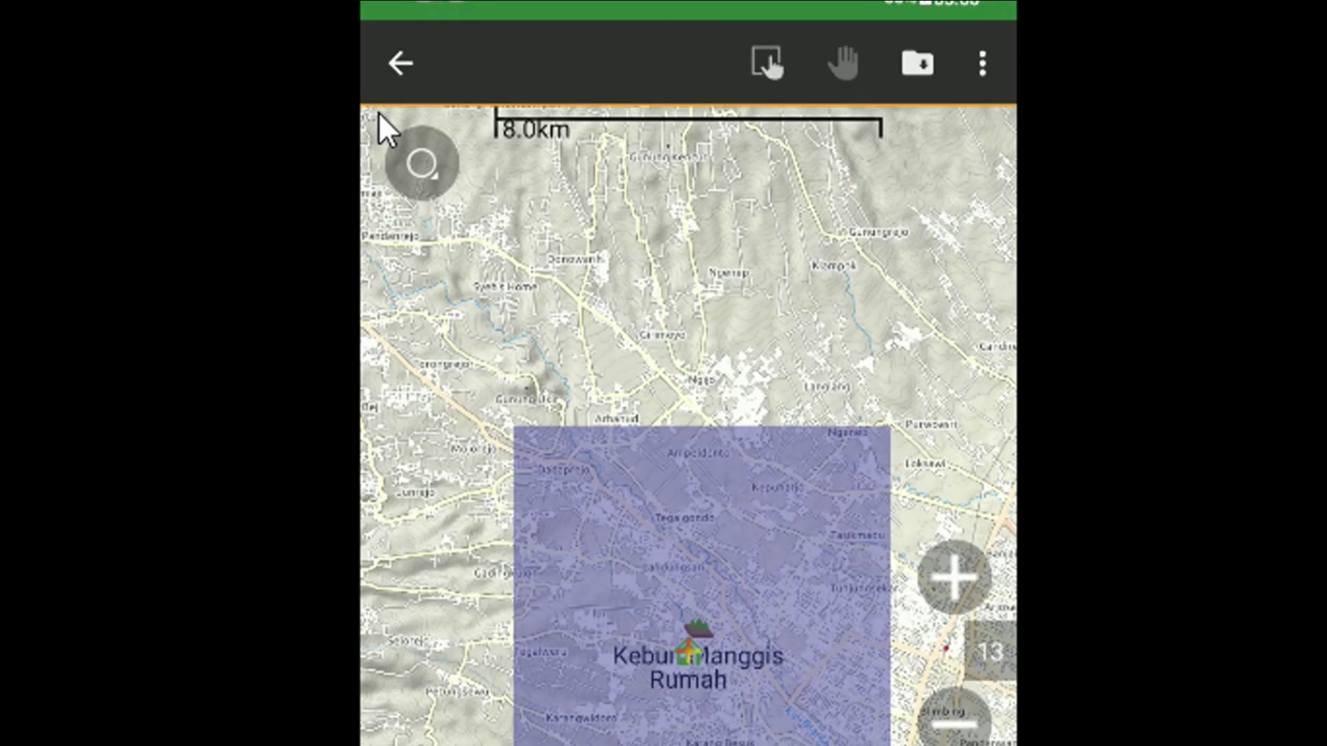
left_click(404, 86)
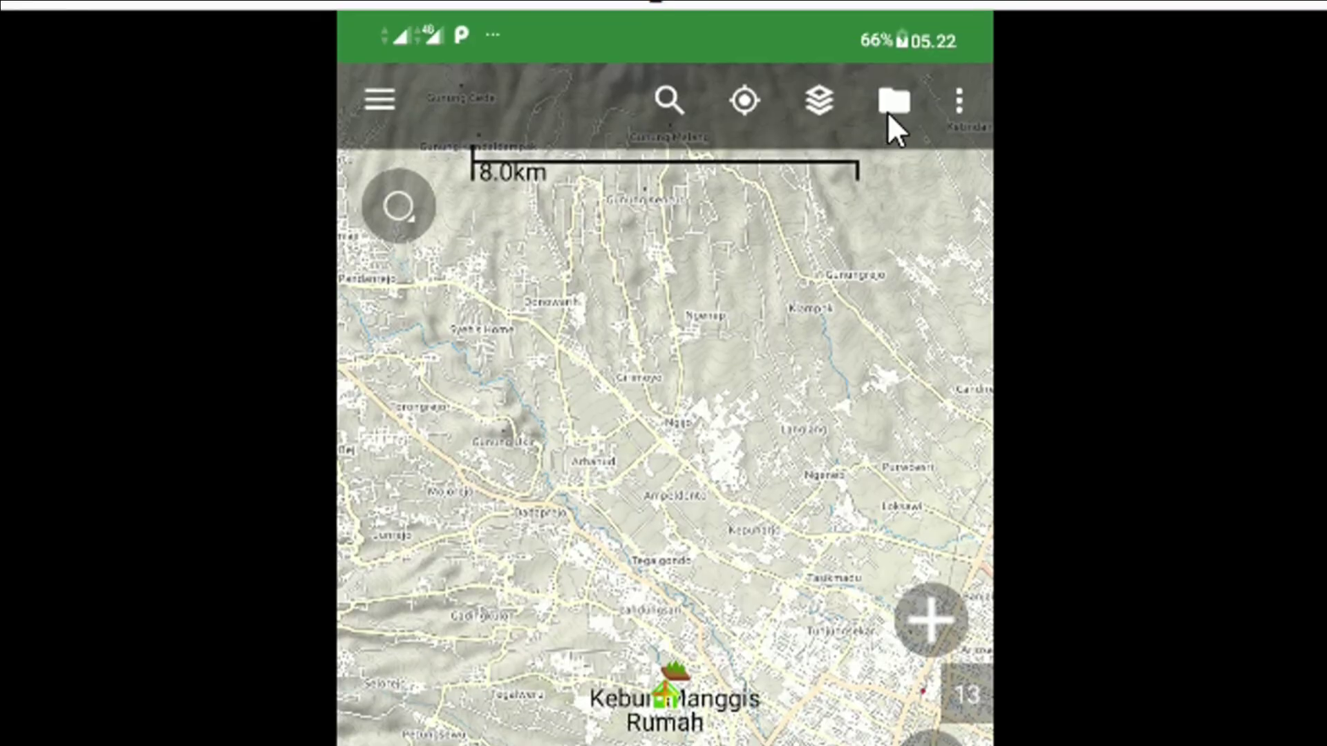
- Open the export options for the default trip's data and set the file format to .kml
left_click(888, 113)
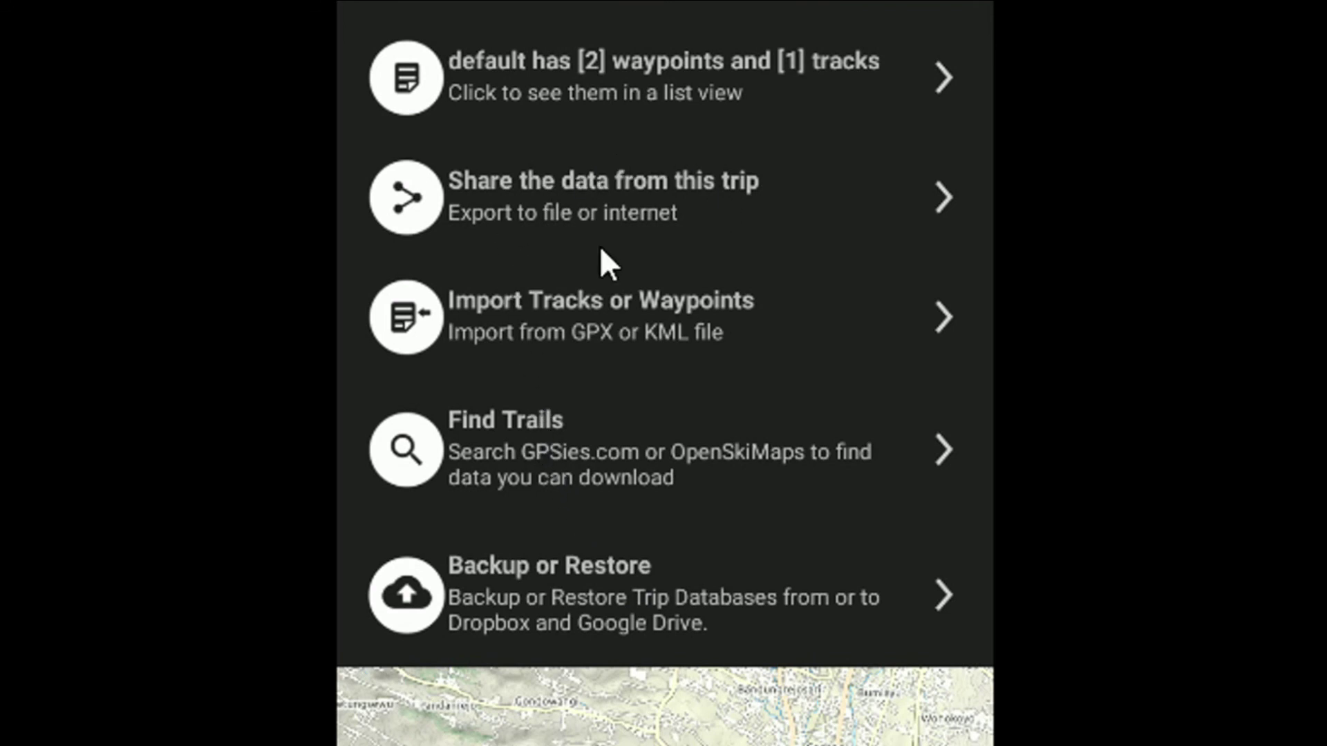
left_click(751, 193)
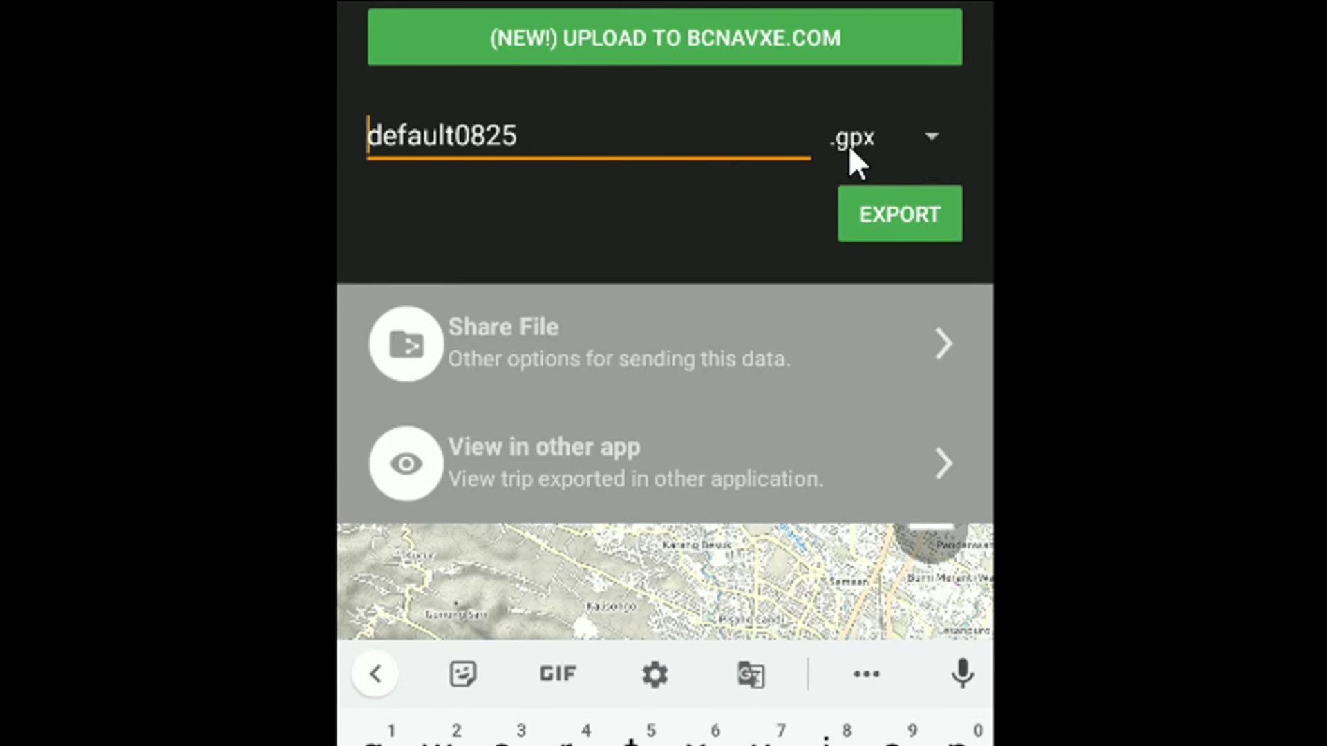
left_click(934, 137)
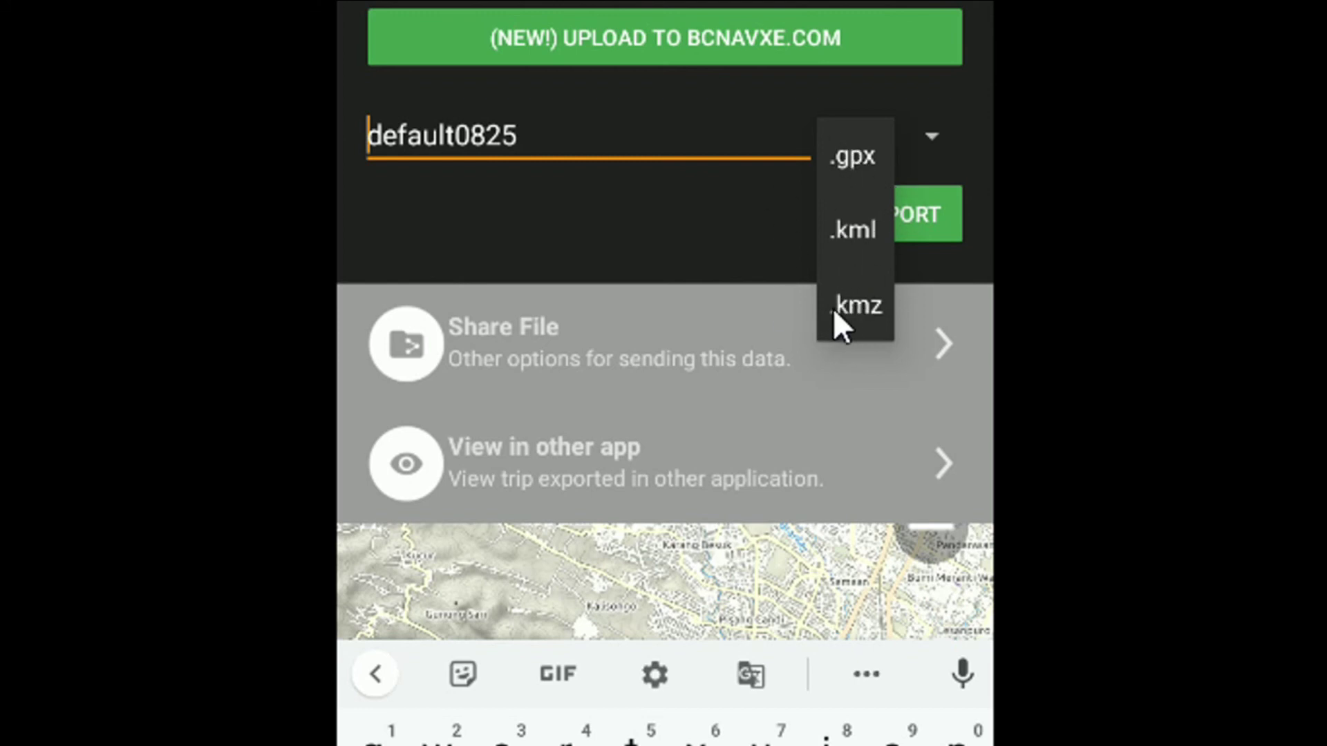
left_click(845, 235)
- Replace the export file name with Belajar BN and export the trip
left_click(534, 142)
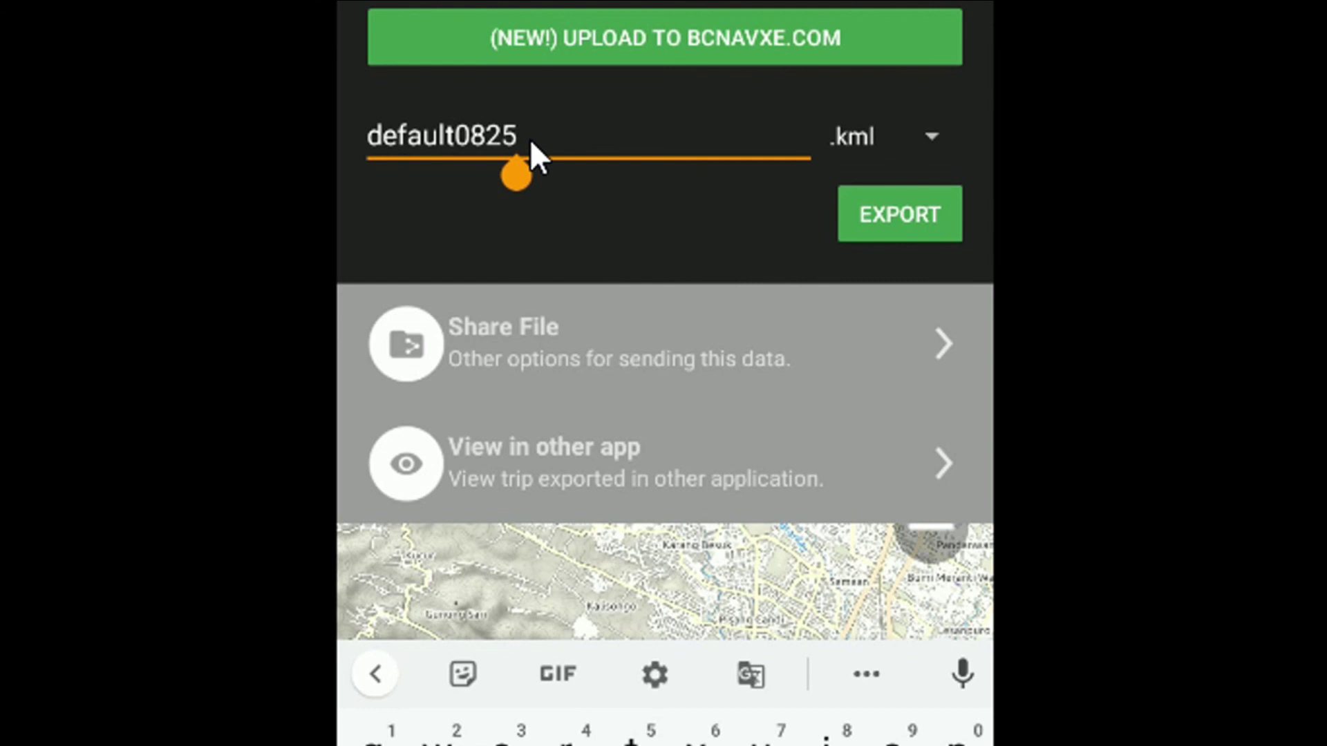
key("Home")
key("Delete")
key("Delete")
key("Delete")
key("Delete")
key("Delete")
key("Delete")
key("Delete")
key("Delete")
key("Delete")
key("Delete")
key("Delete")
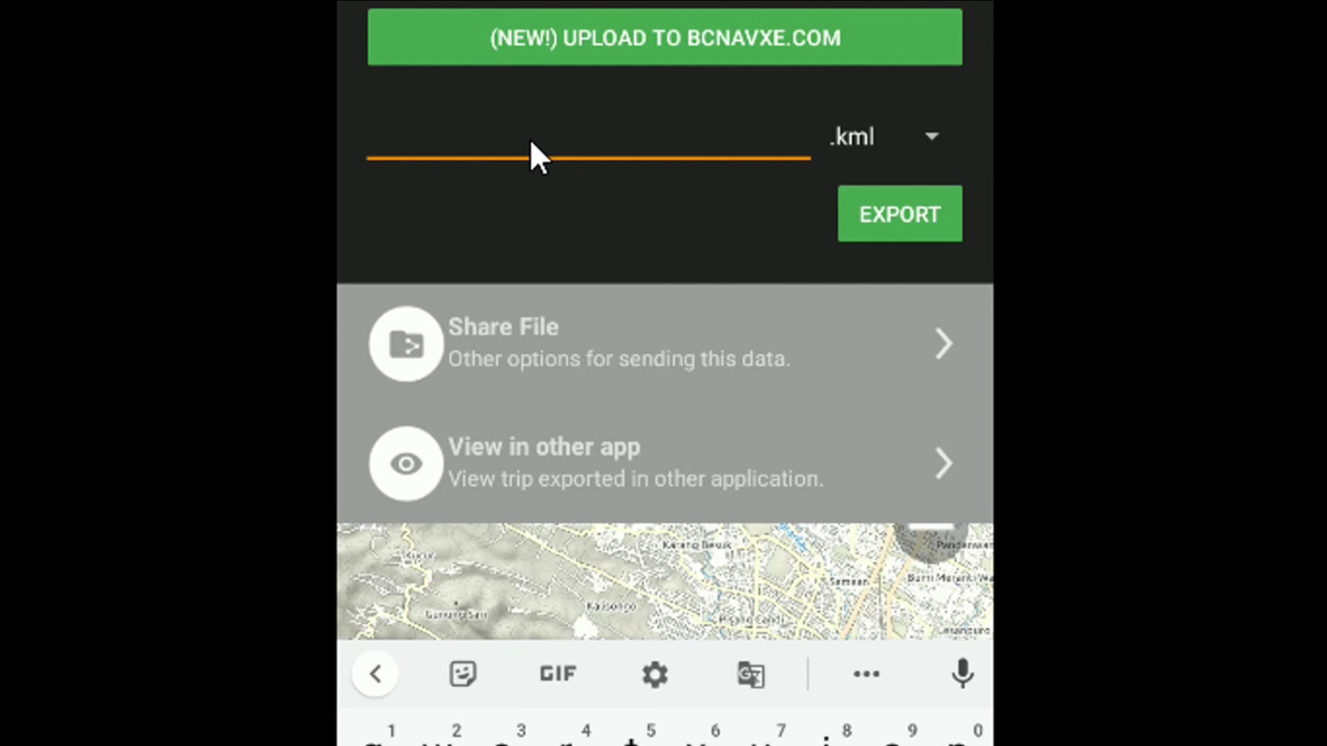
type("B")
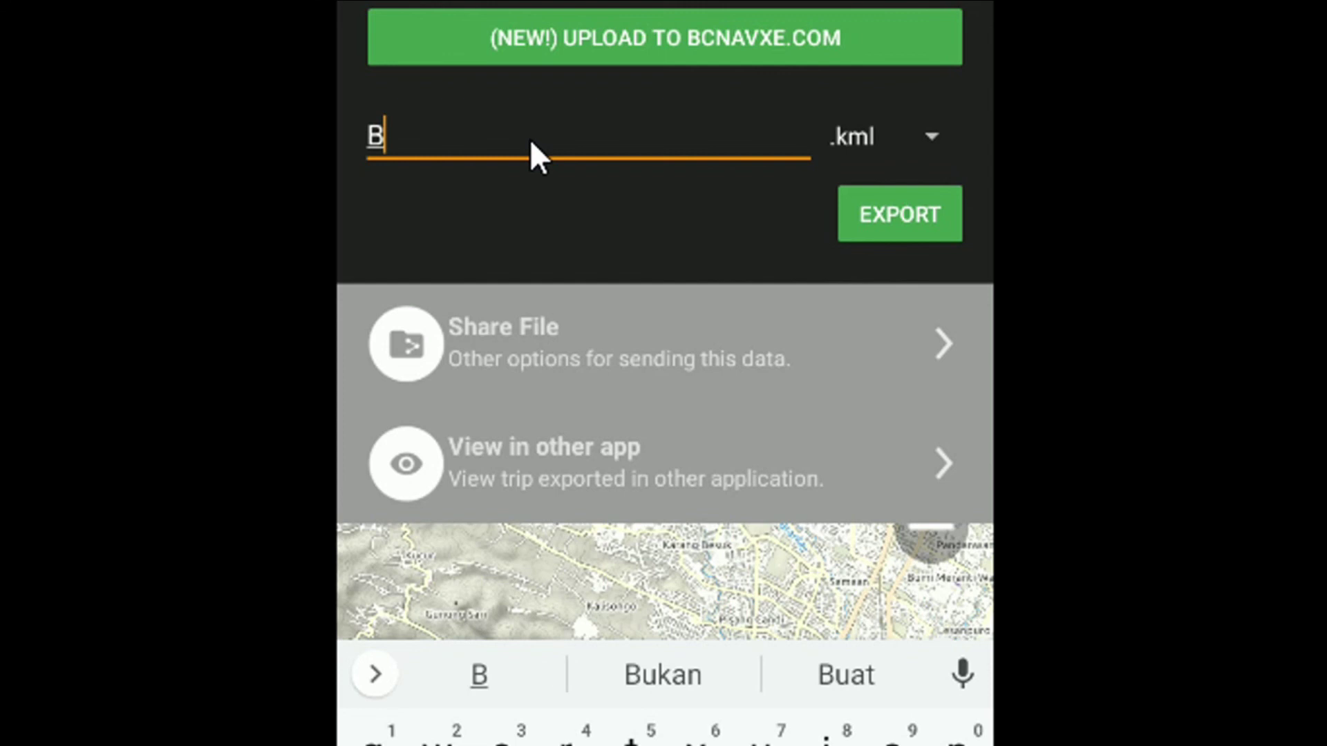
type("elaj")
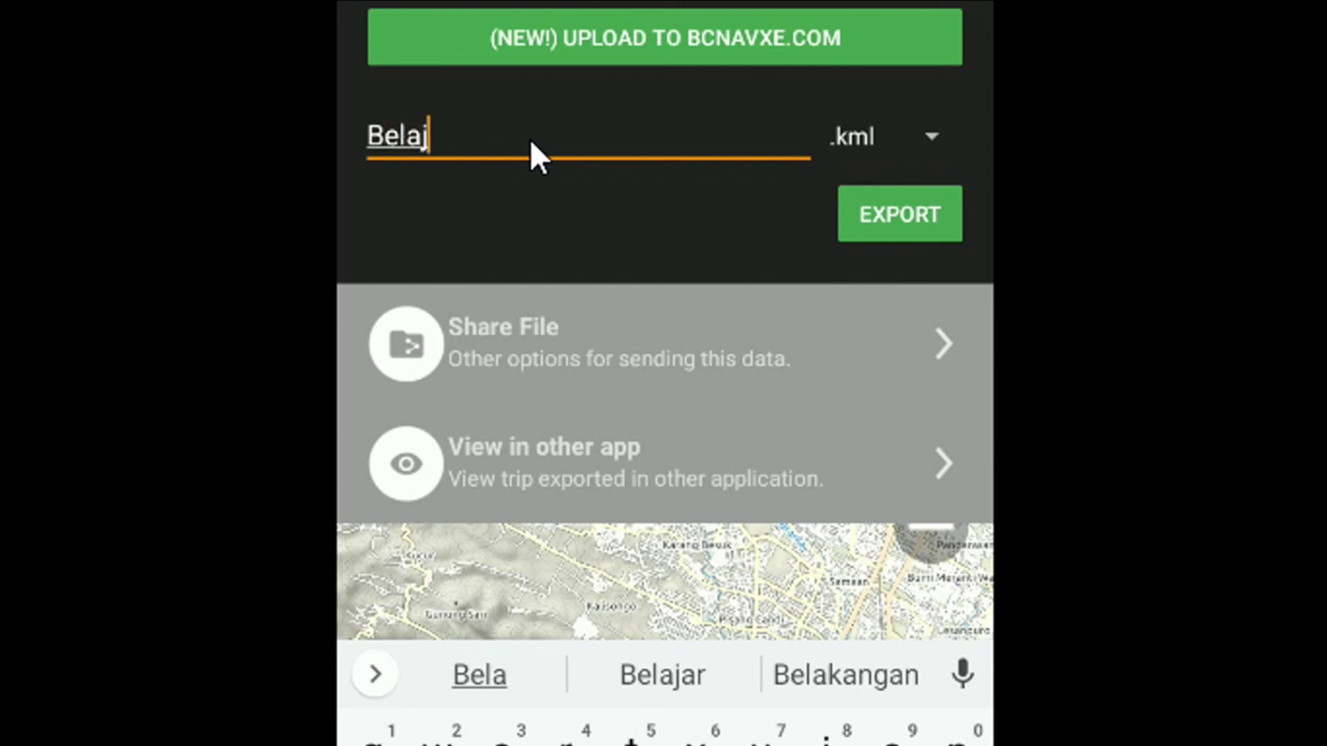
type("ar V")
key("BackSpace")
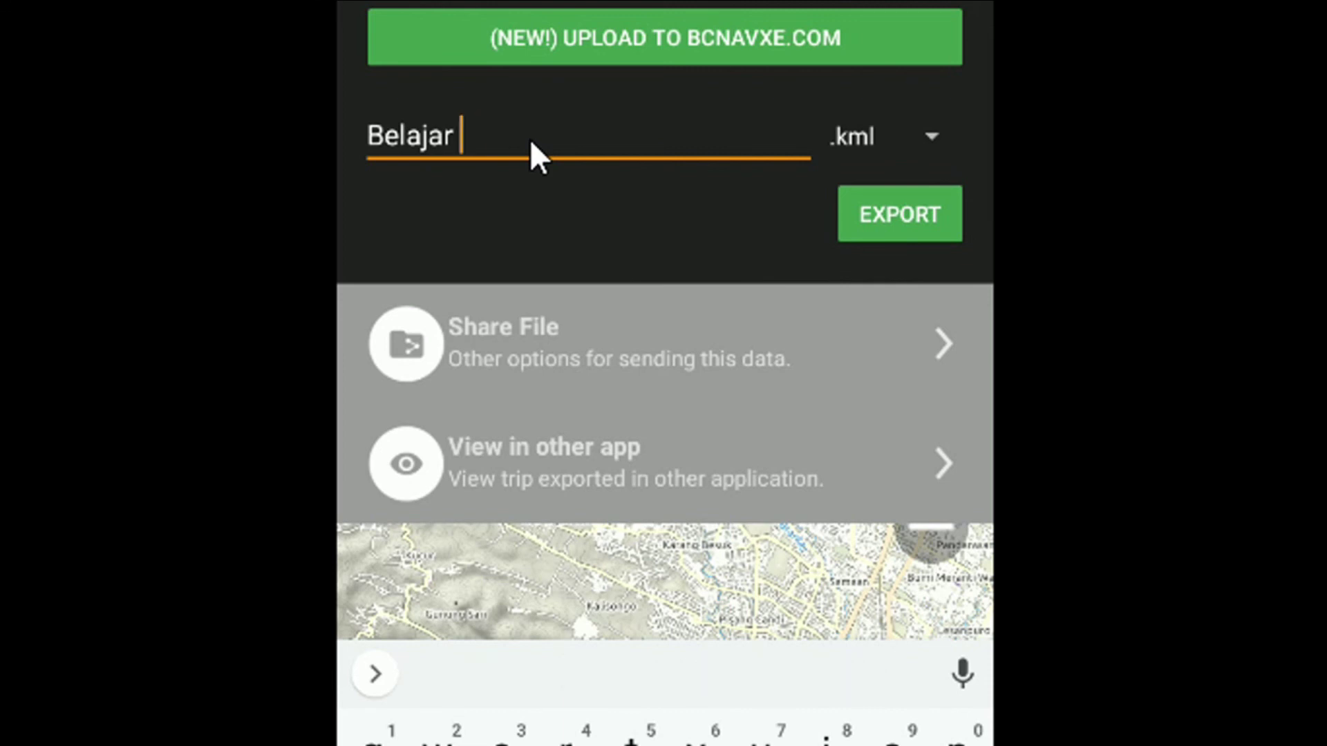
type("BN")
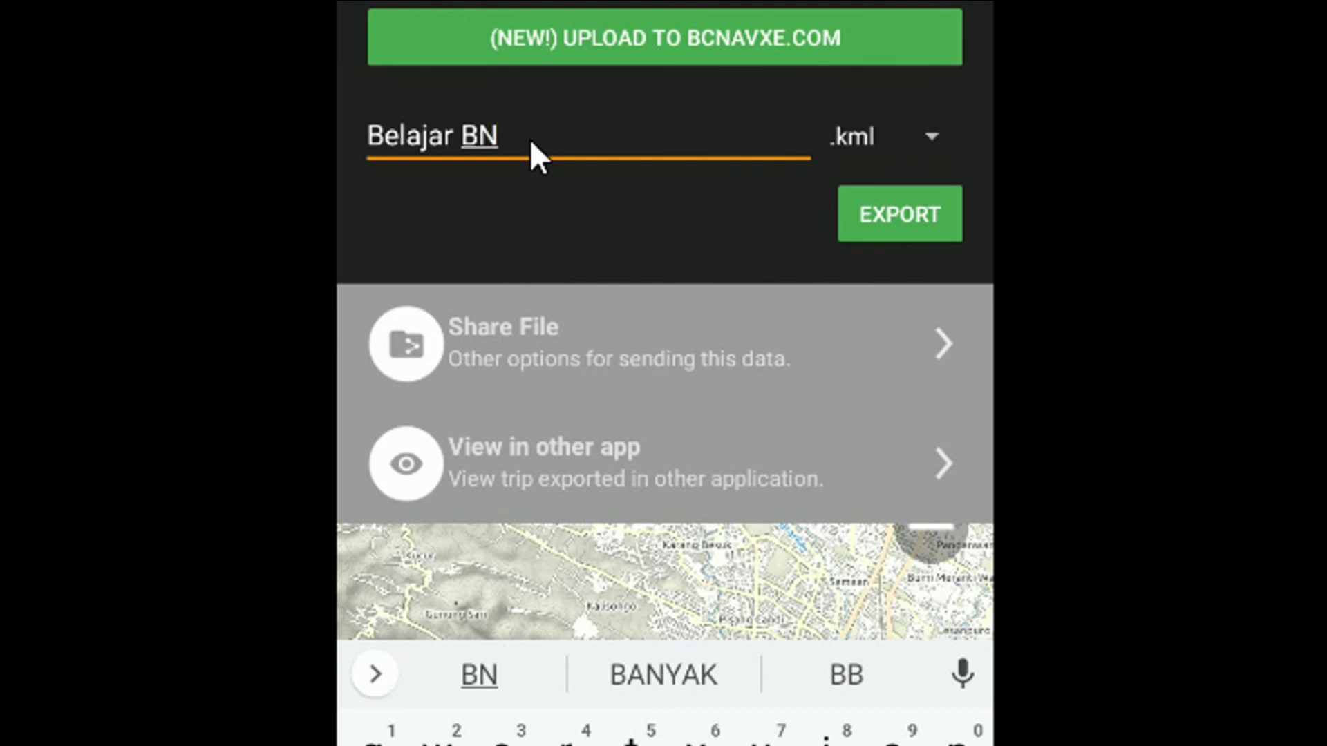
left_click(866, 221)
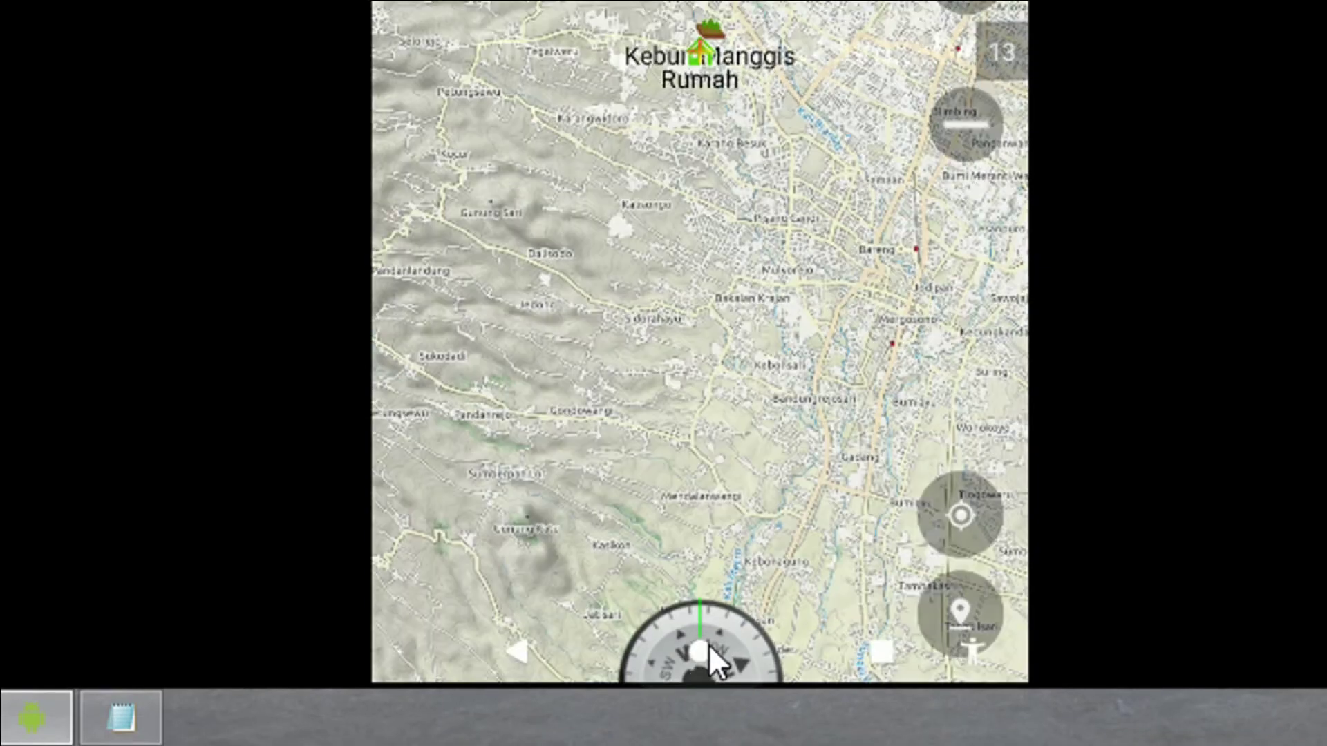
- Leave the map and switch to the File app from the phone's list of installed apps
left_click(708, 649)
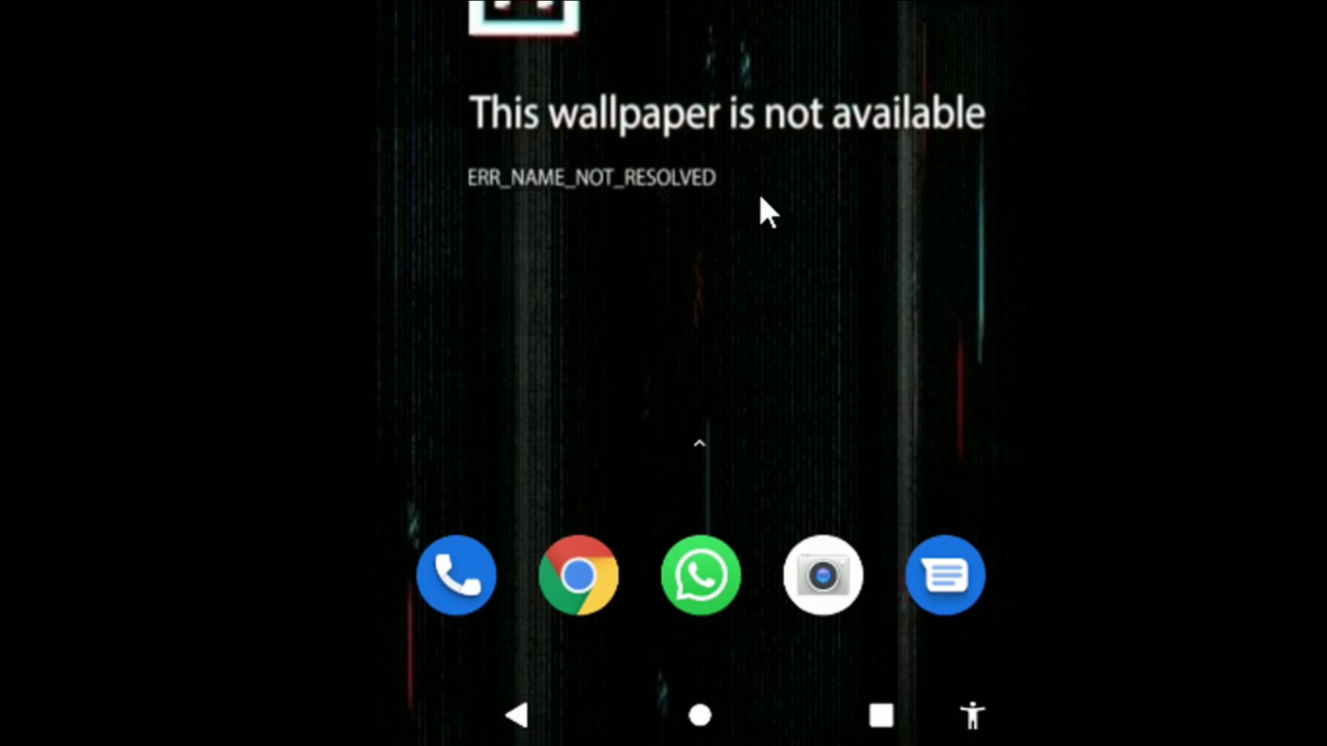
scroll(768, 132, "down", 6)
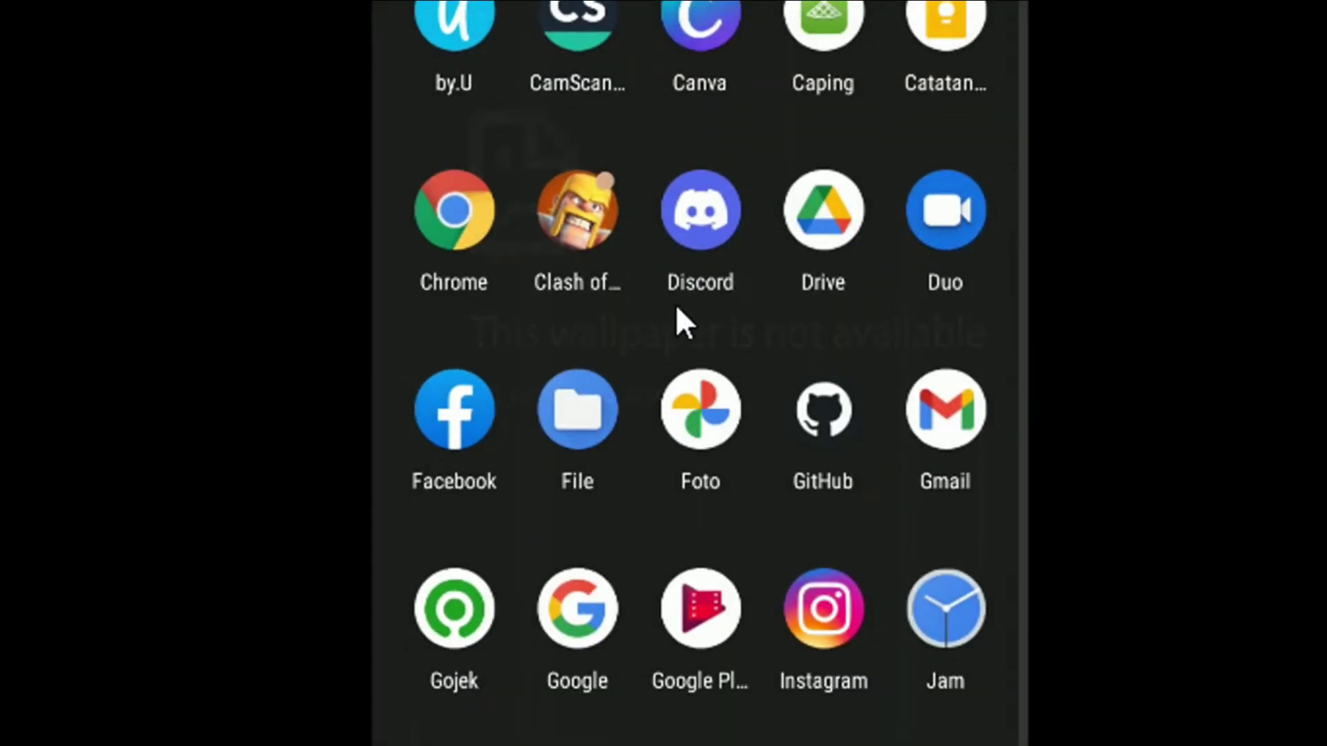
left_click(566, 426)
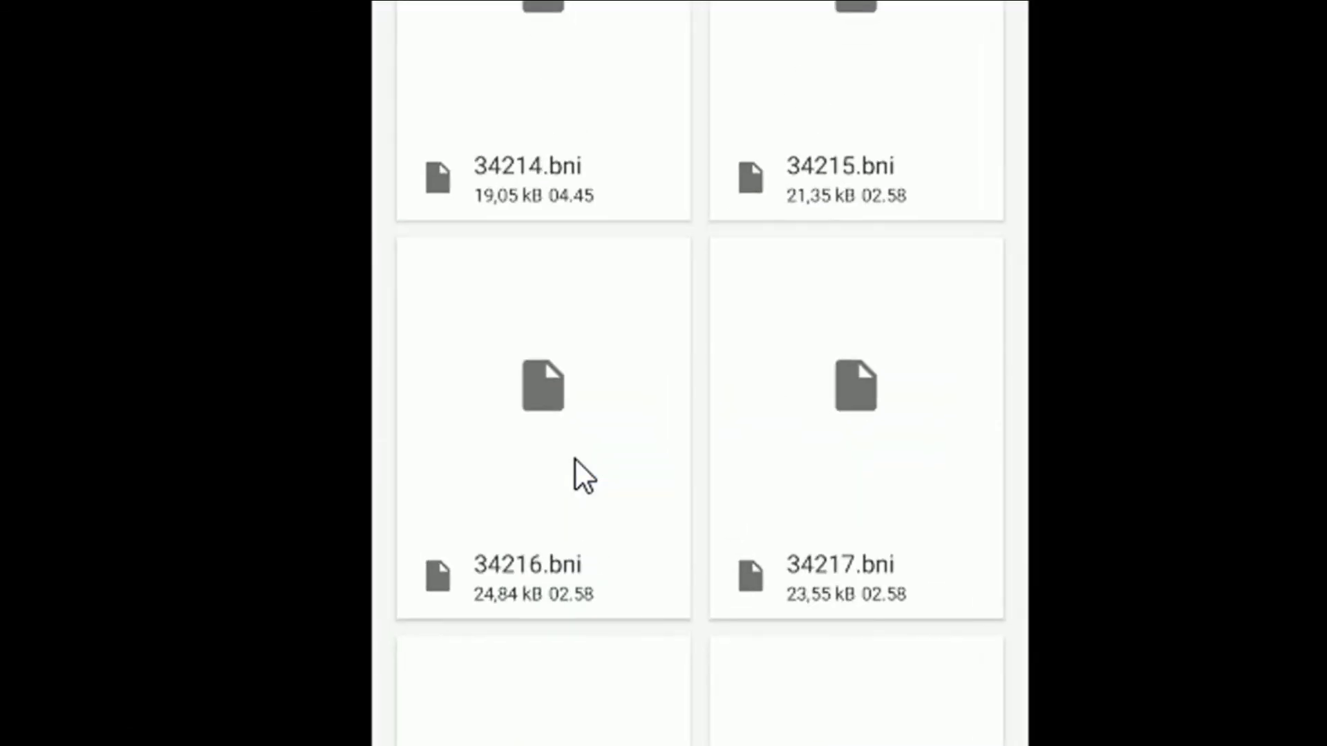
scroll(425, 111, "up", 5)
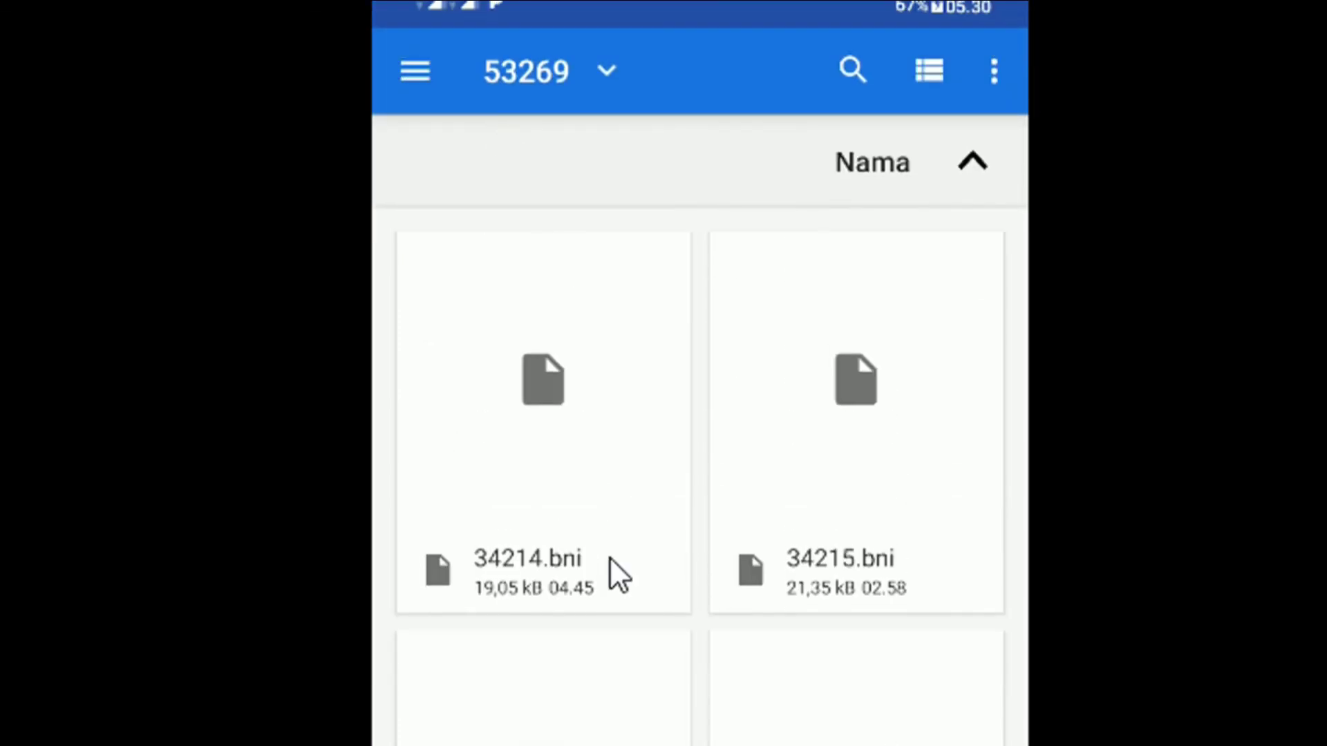
- Return from the cached tile folder to the storage root and open the out folder inside bcnav
left_click(527, 644)
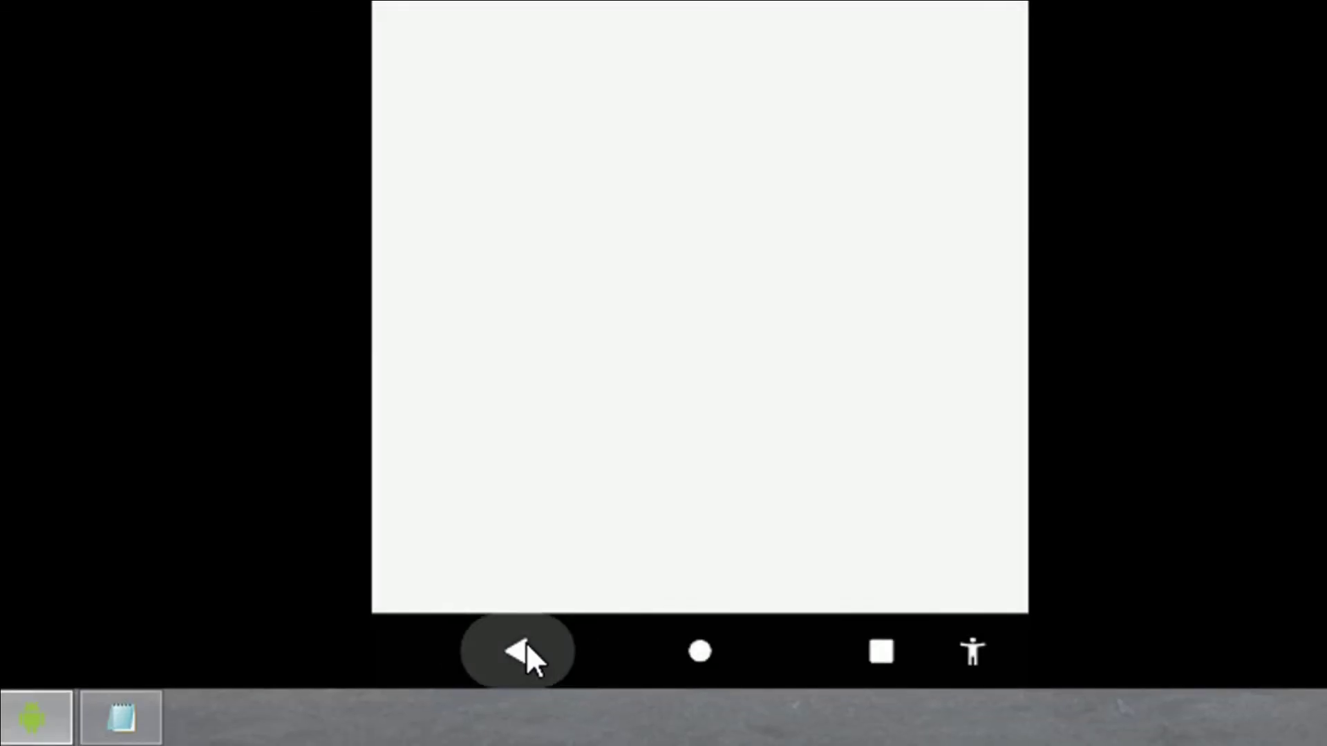
left_click(527, 644)
left_click(527, 644)
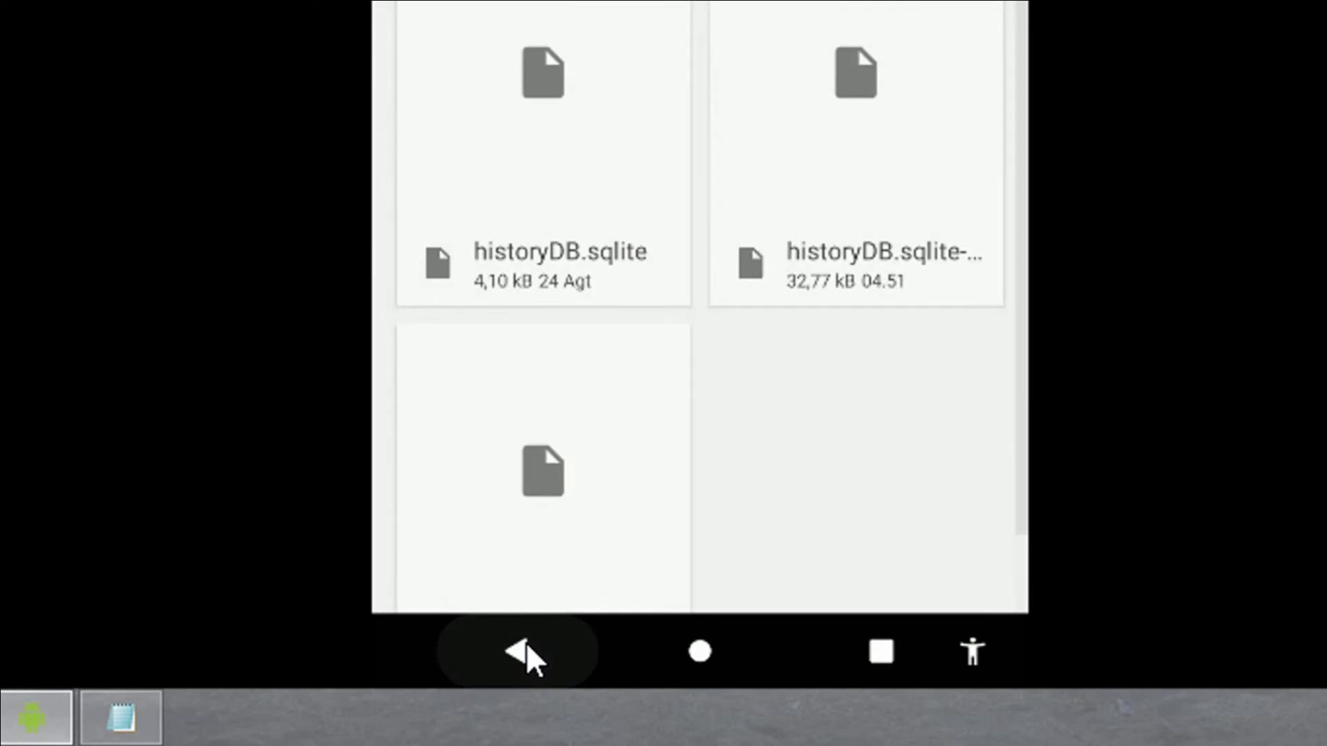
left_click(526, 646)
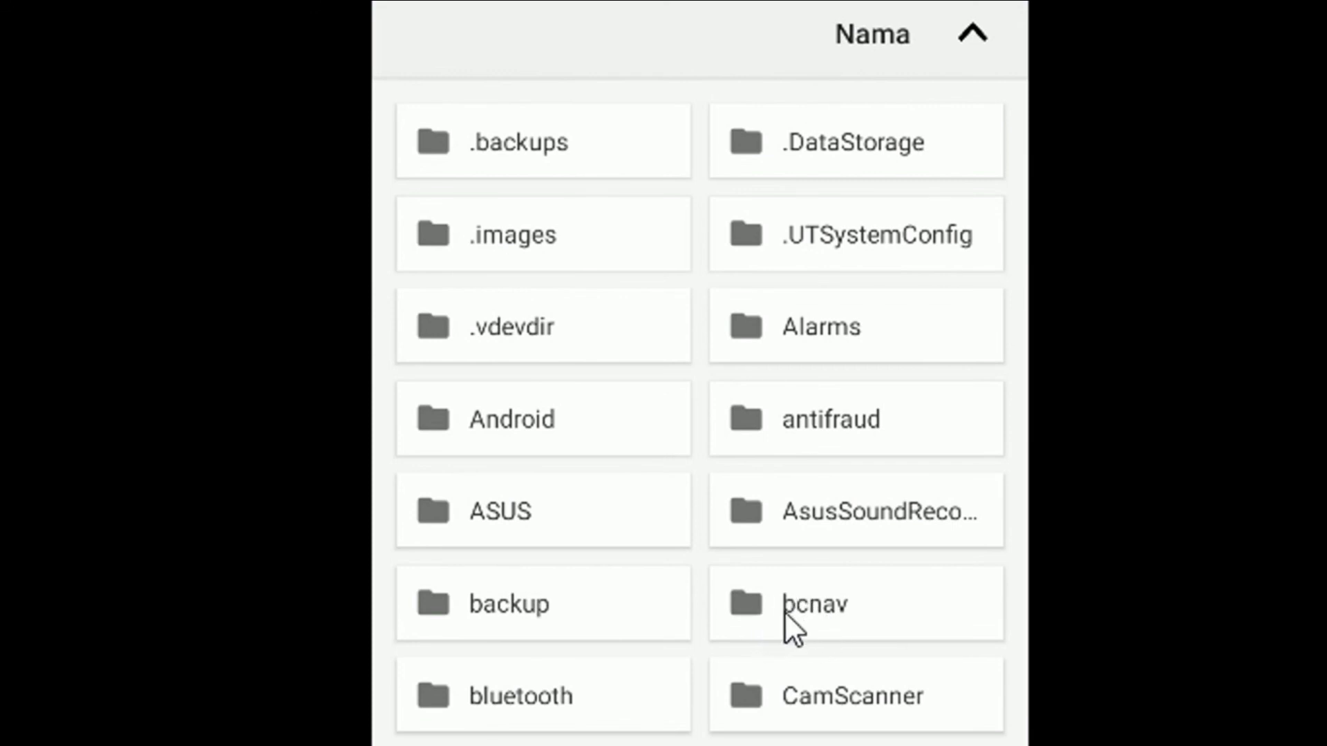
left_click(786, 611)
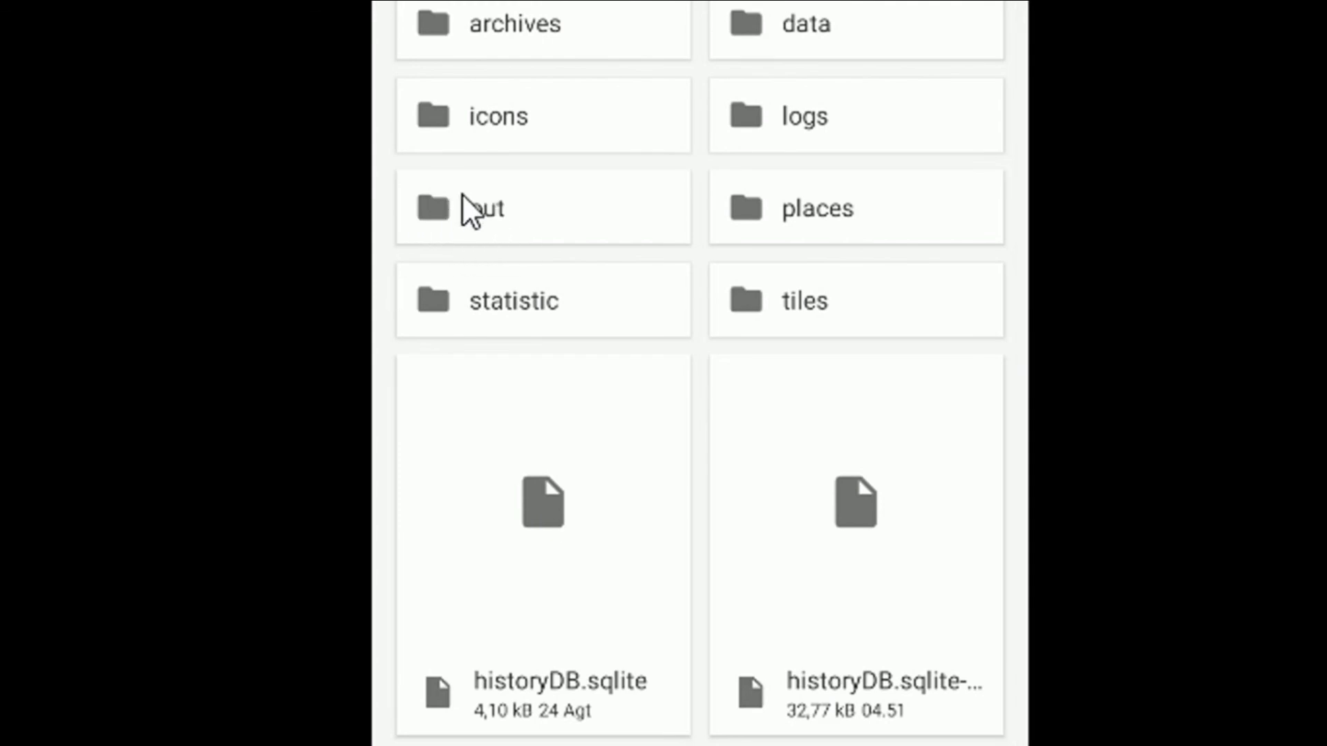
left_click(497, 218)
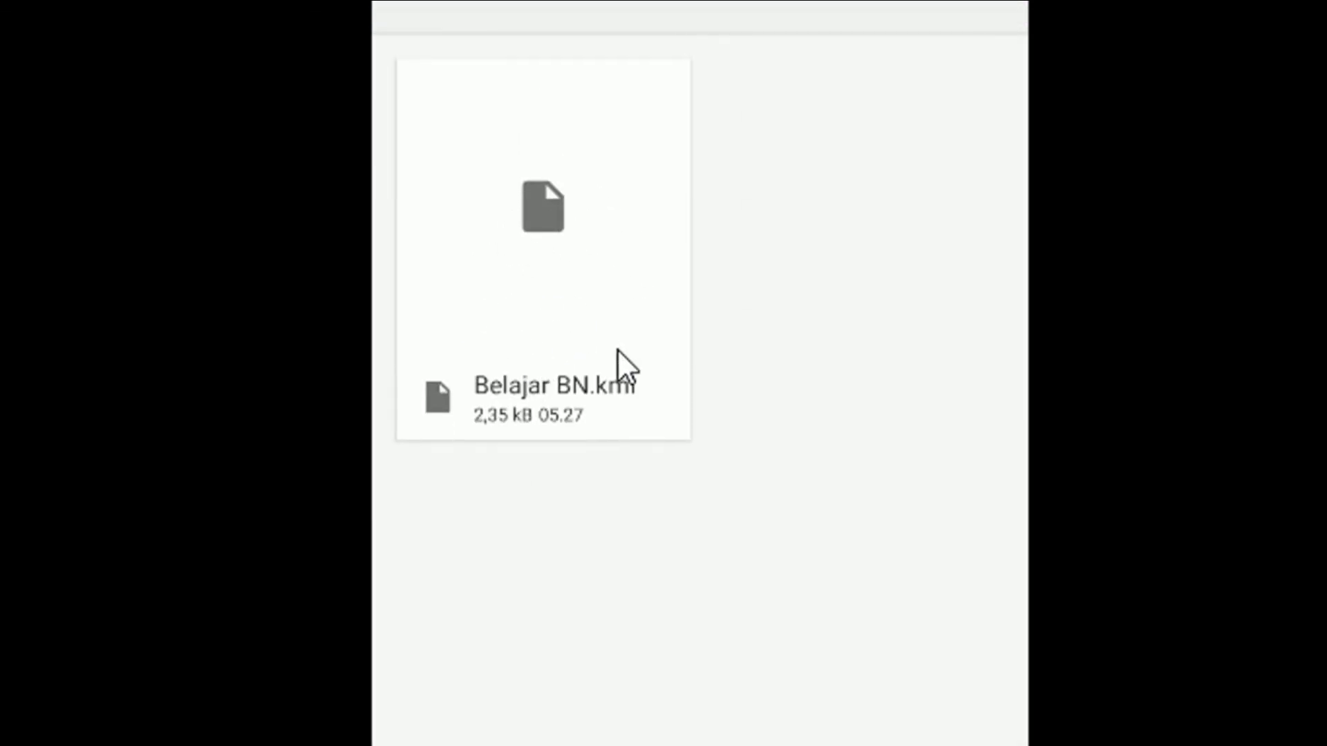
- Select Belajar BN.kml in the out folder, view the apps available for sharing it, and dismiss the sharing choices
left_click(583, 297)
left_click(854, 112)
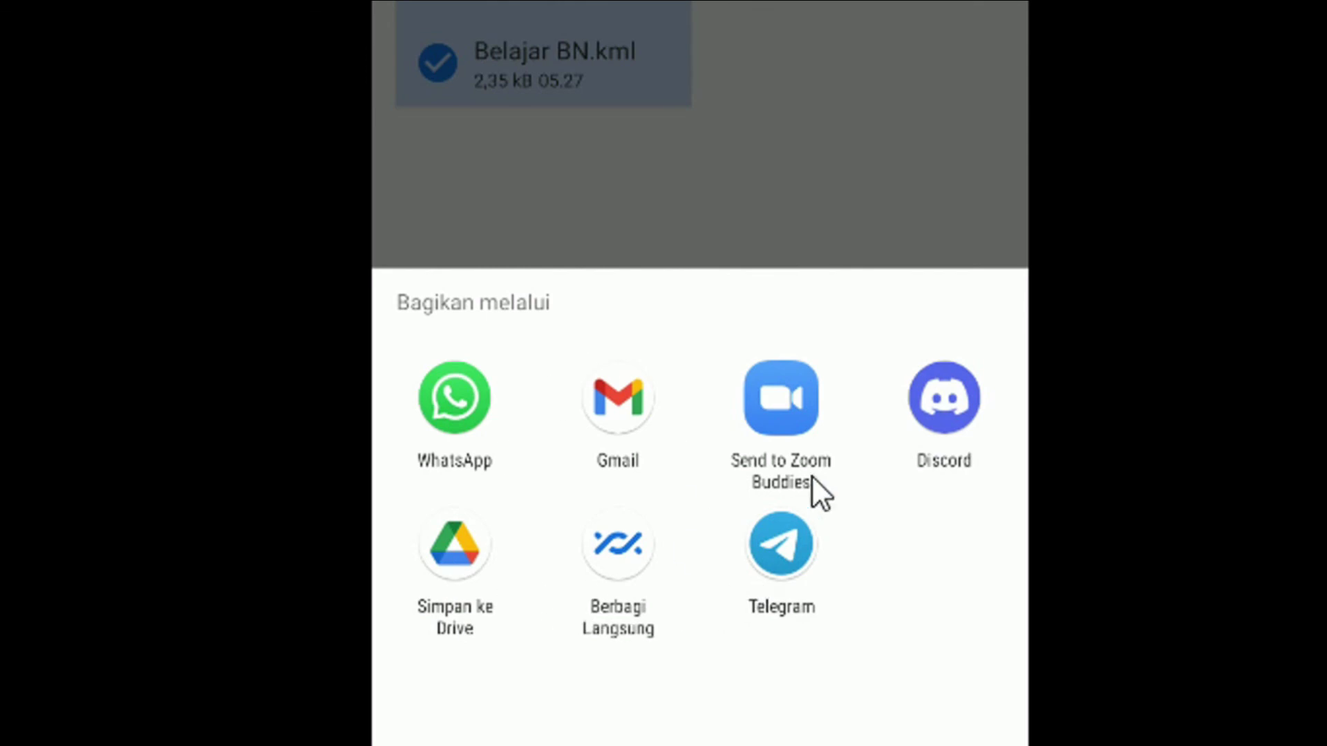
left_click(816, 115)
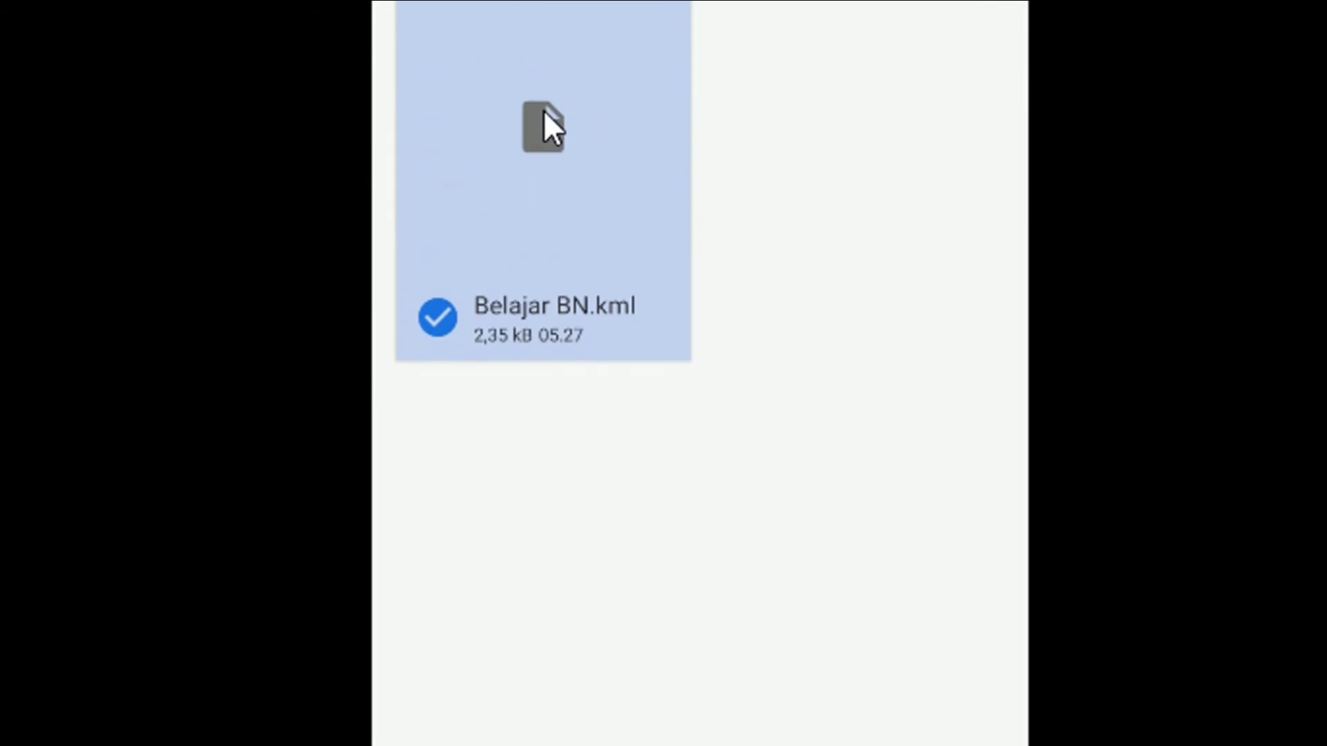
left_click(570, 177)
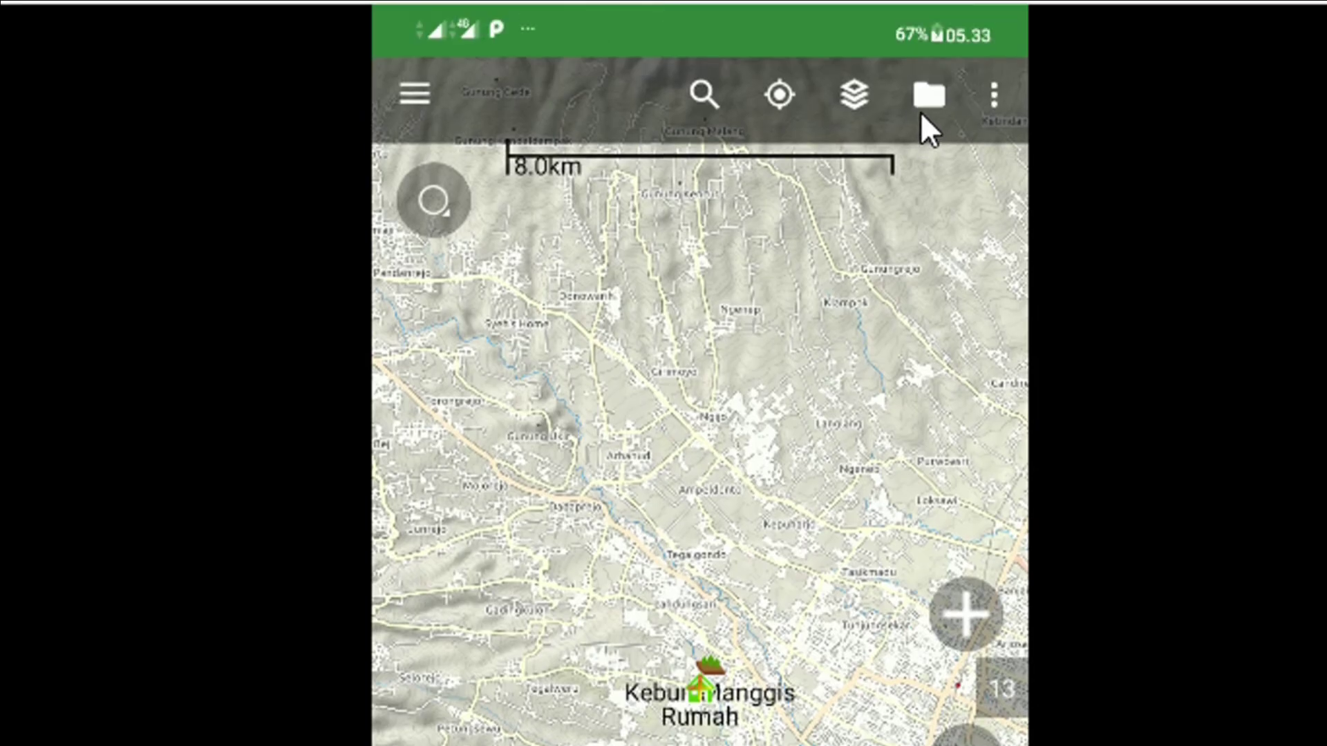
- Return to the map, start a track or waypoint import from a file, and go up from the Download folder to the storage root
left_click(936, 112)
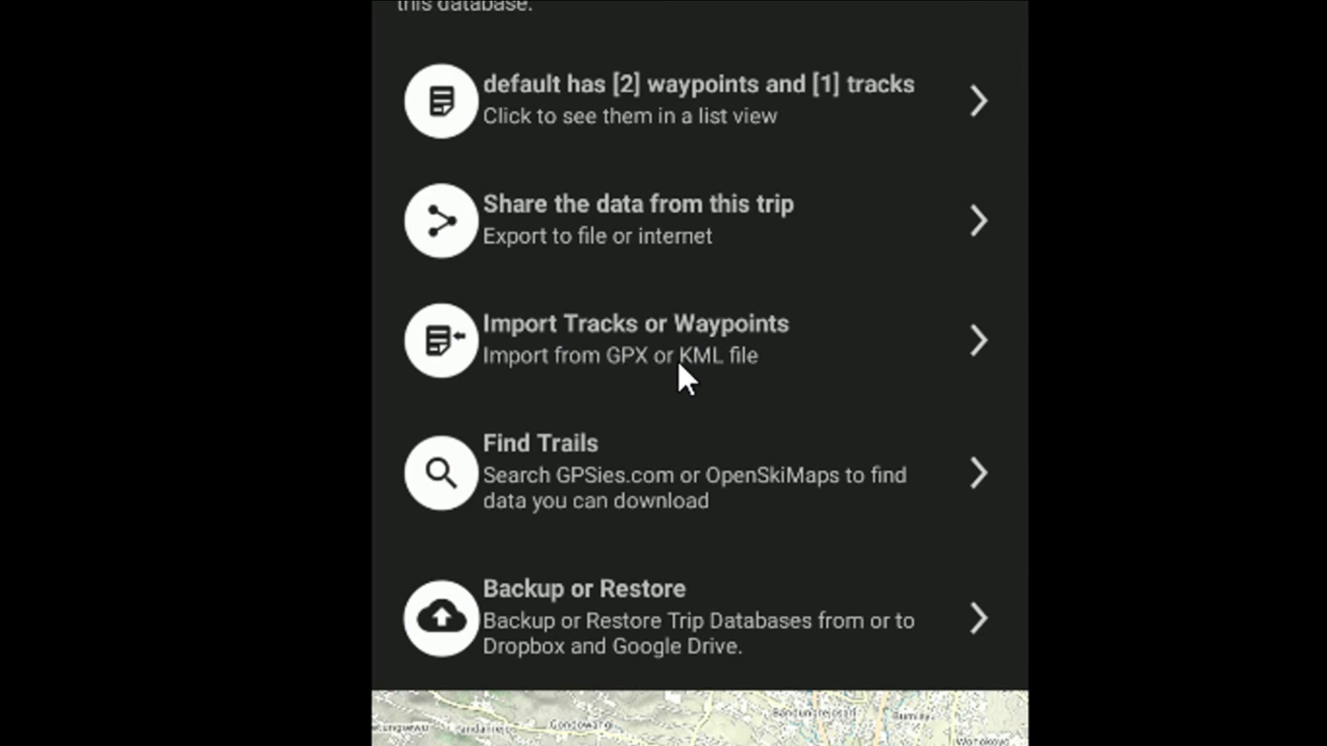
left_click(885, 353)
scroll(622, 103, "up", 3)
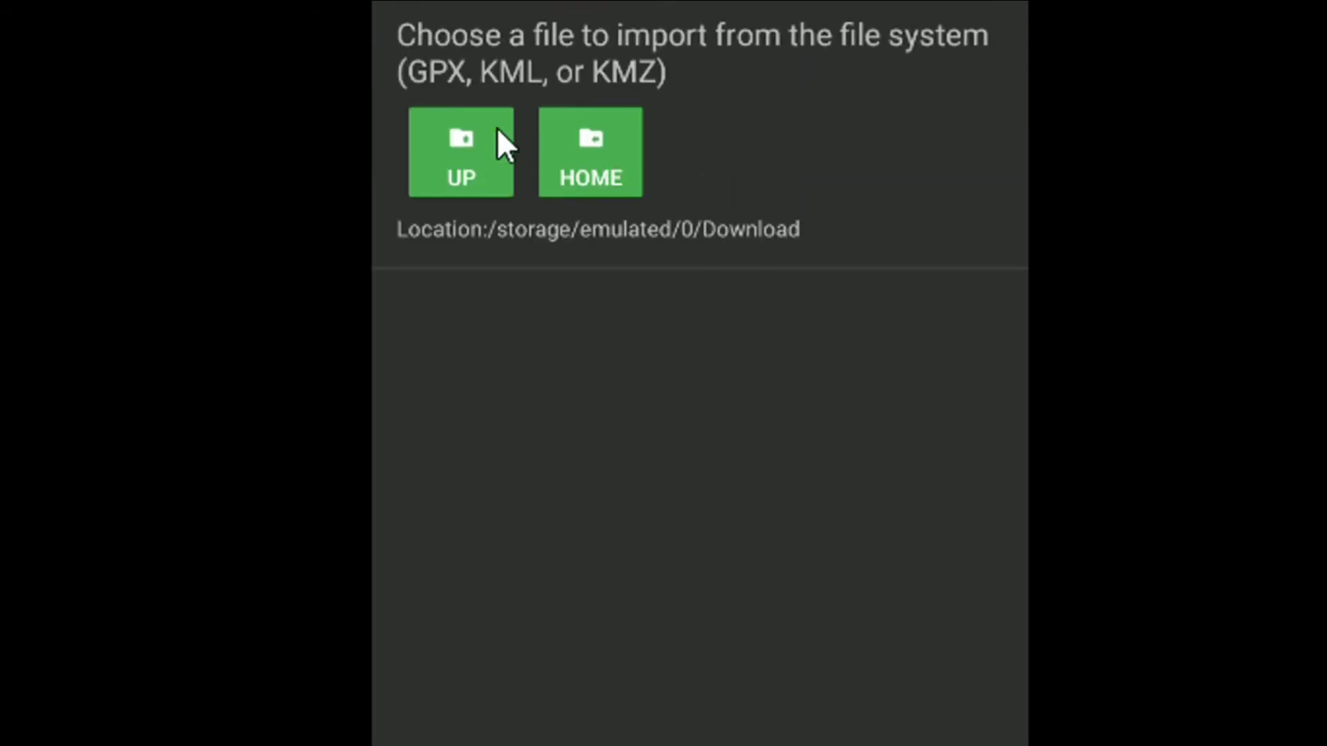
scroll(598, 147, "up", 1)
scroll(599, 201, "down", 2)
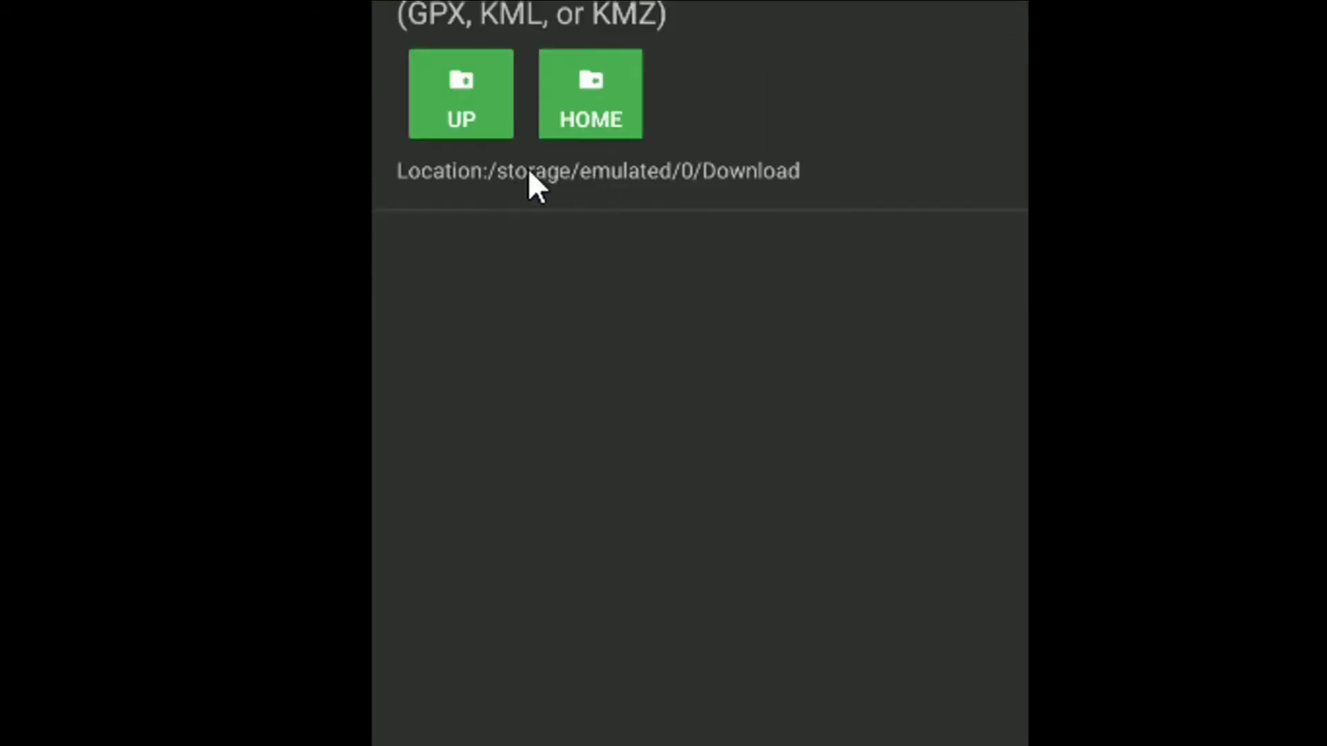
left_click(456, 111)
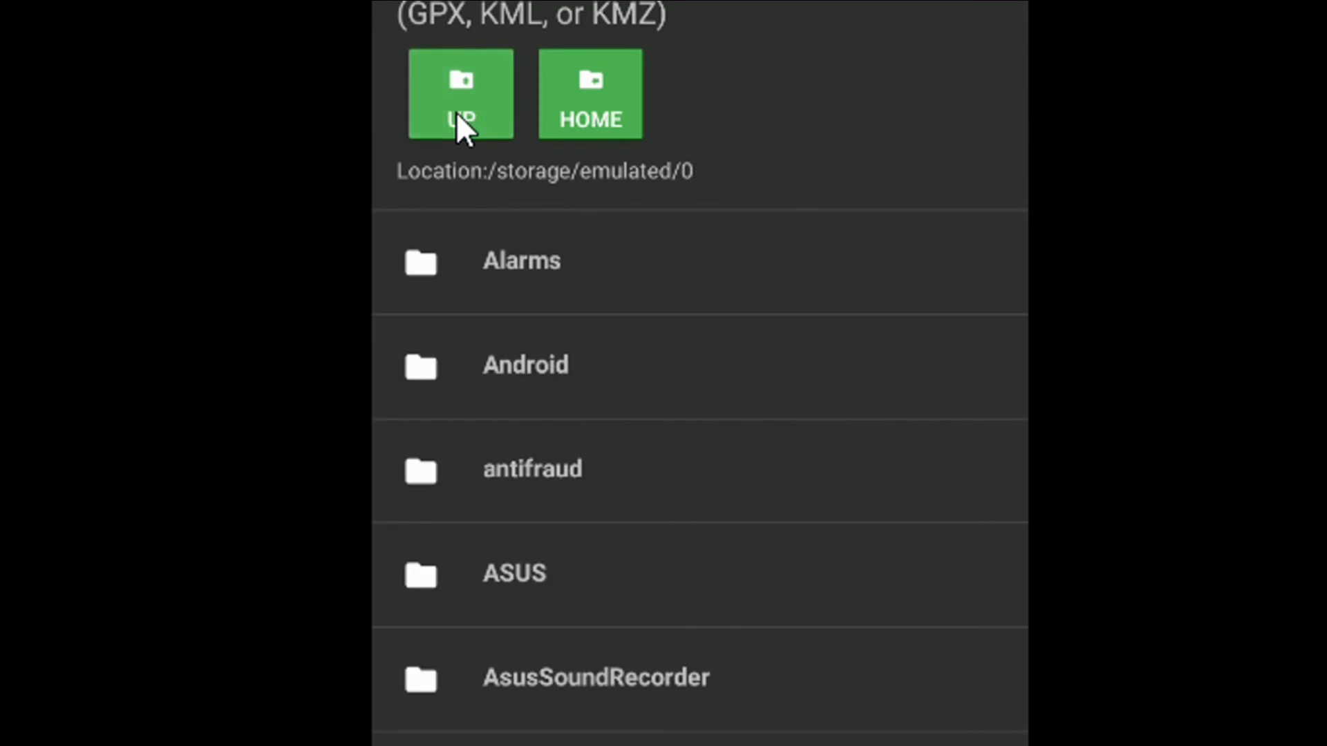
- Browse from the storage root to the WhatsApp Documents folder inside WhatsApp/Media
scroll(488, 277, "up", 1)
scroll(558, 677, "down", 2)
scroll(561, 584, "down", 6)
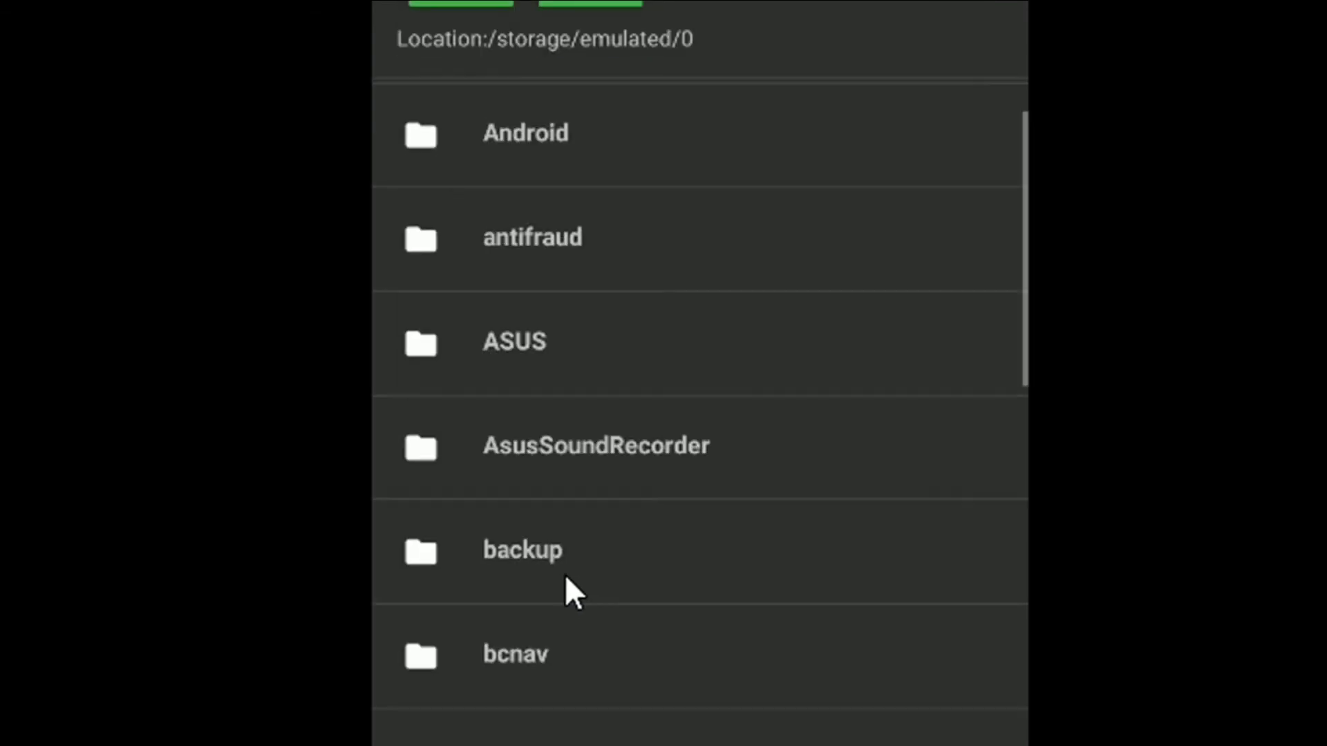
scroll(555, 581, "down", 12)
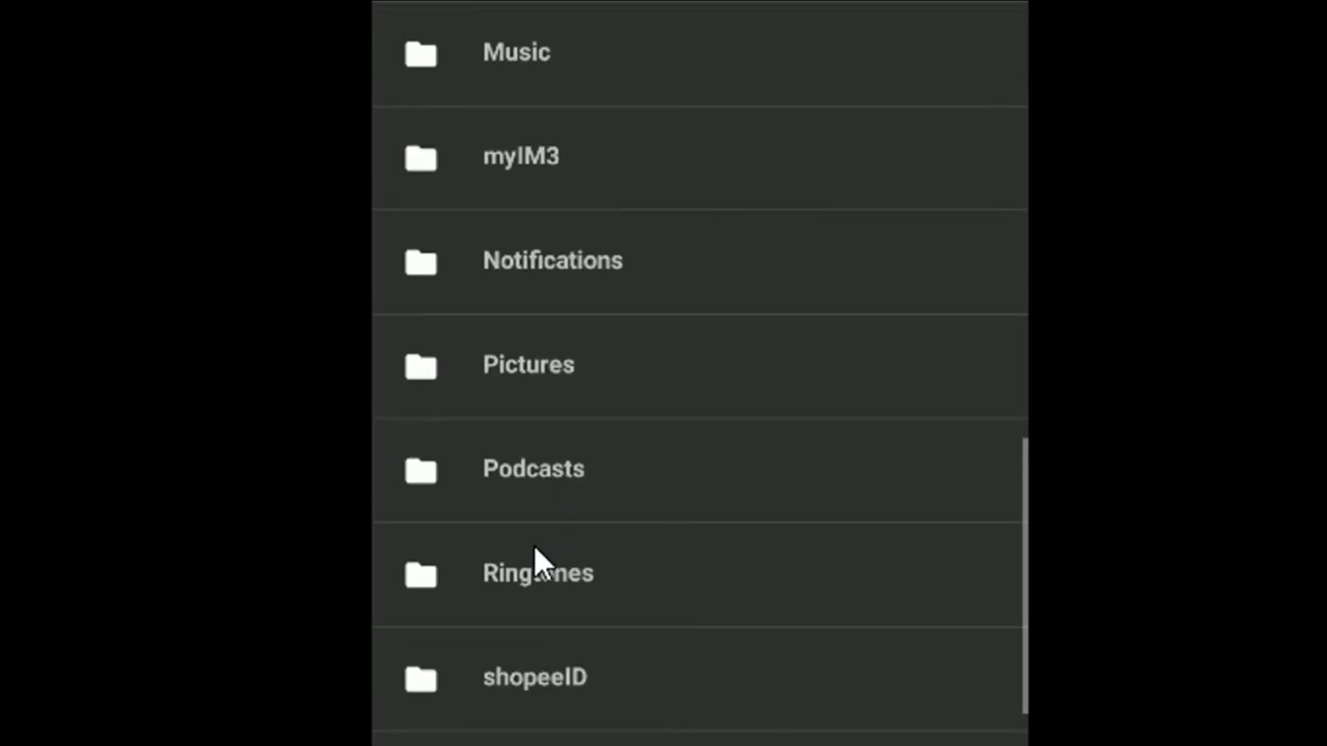
scroll(535, 547, "down", 4)
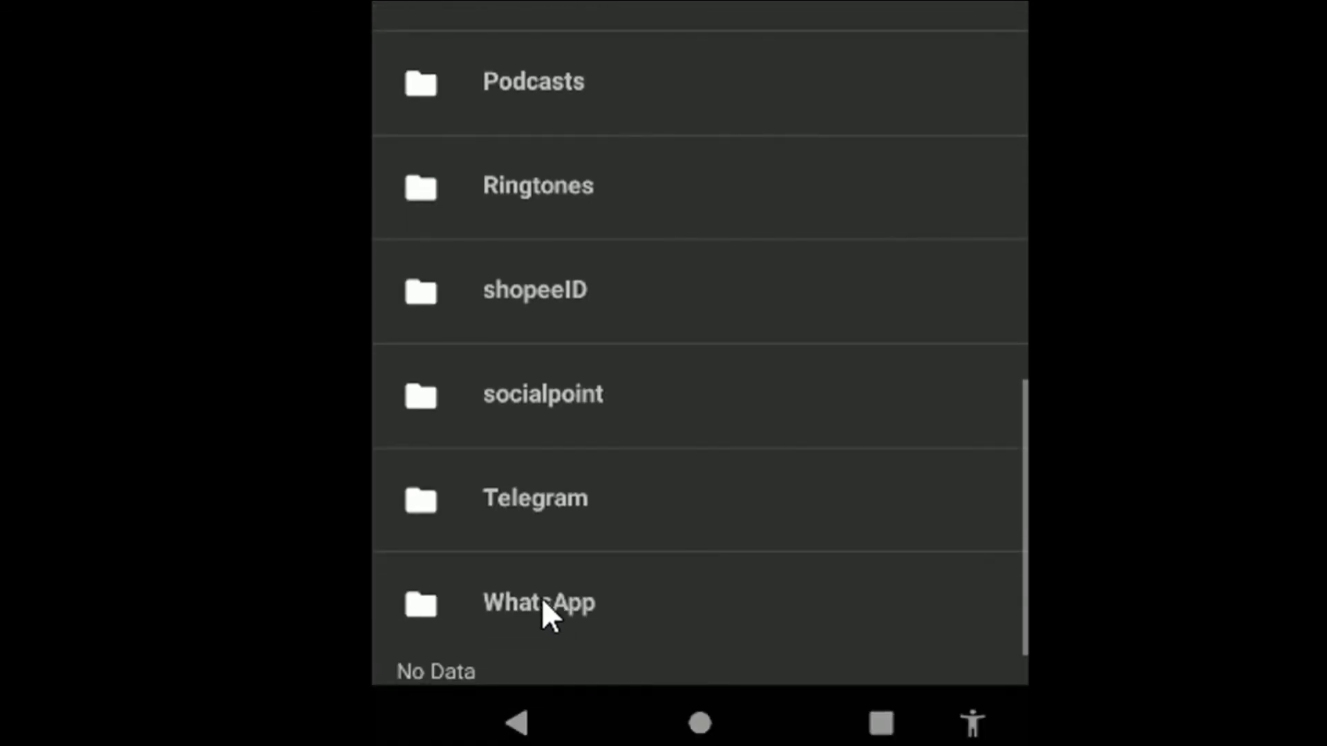
left_click(541, 598)
left_click(600, 257)
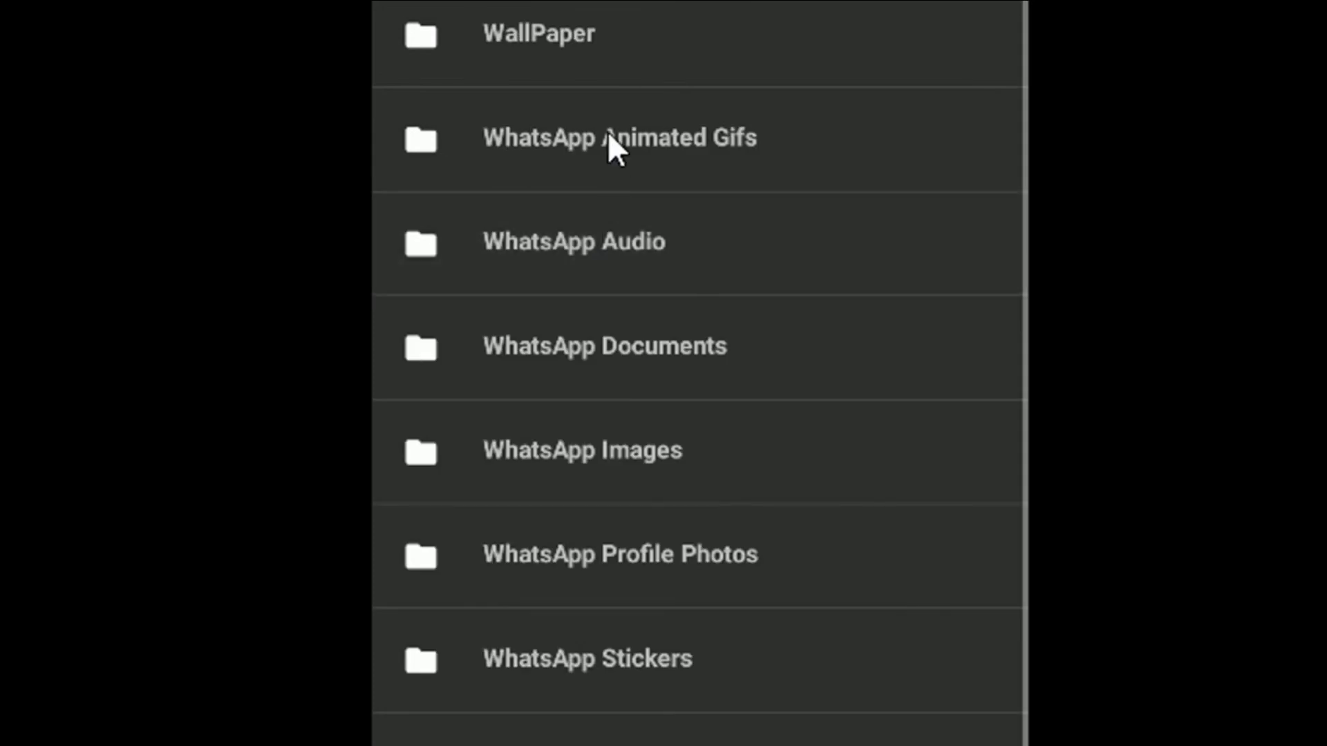
left_click(622, 397)
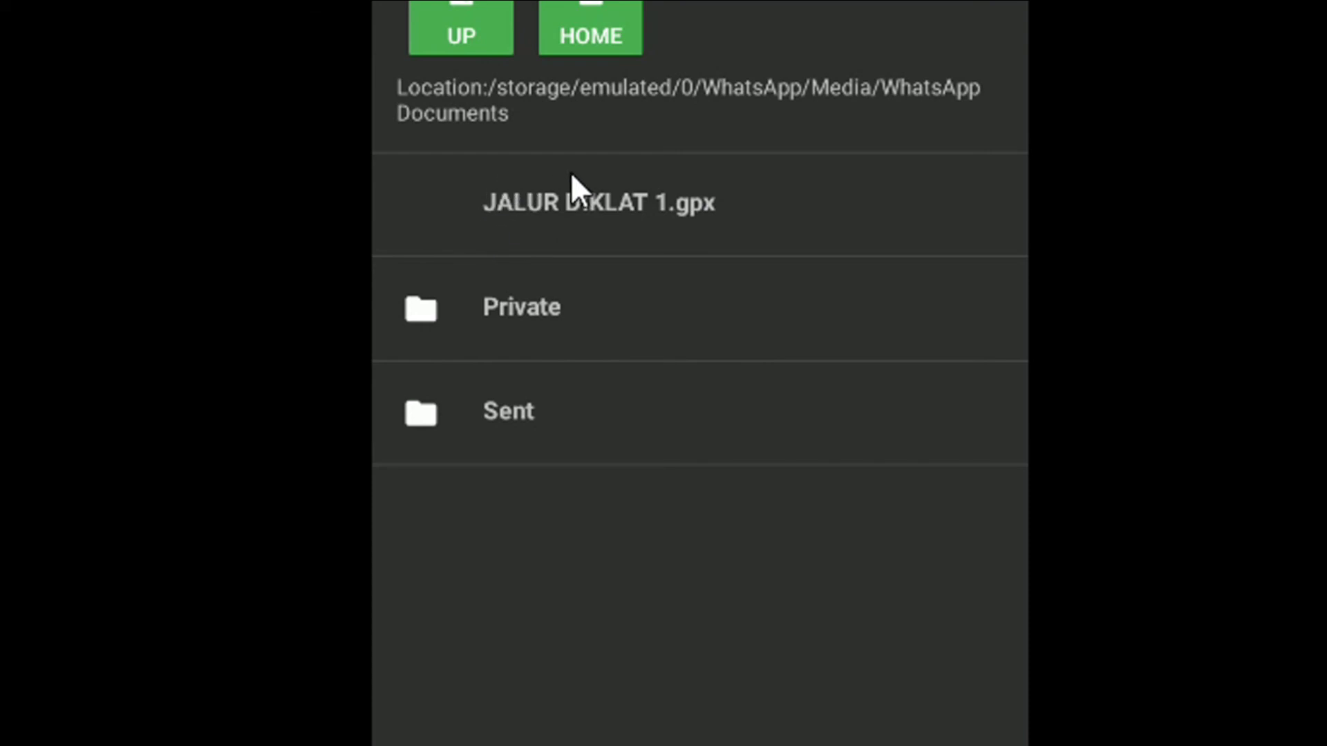
- Import JALUR DIKLAT 1.gpx as a GPX file into the existing default trip database
left_click(563, 205)
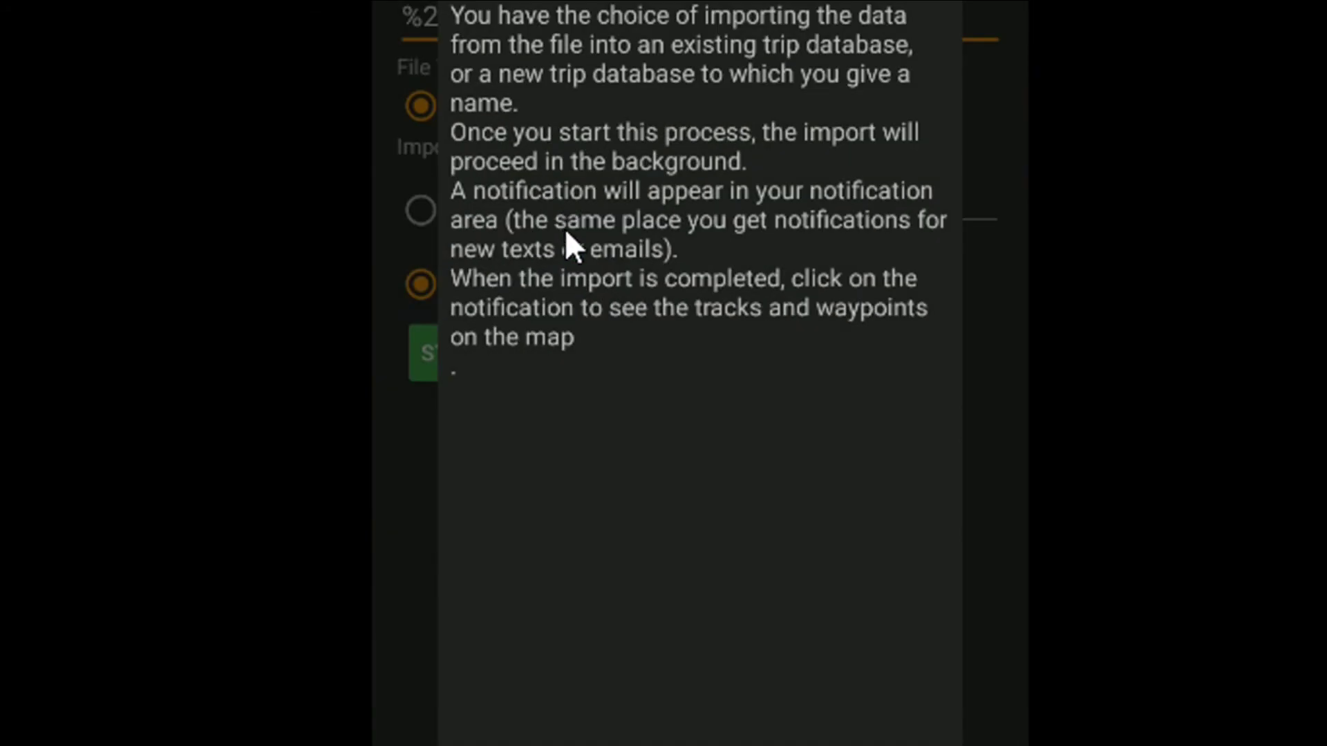
left_click(474, 613)
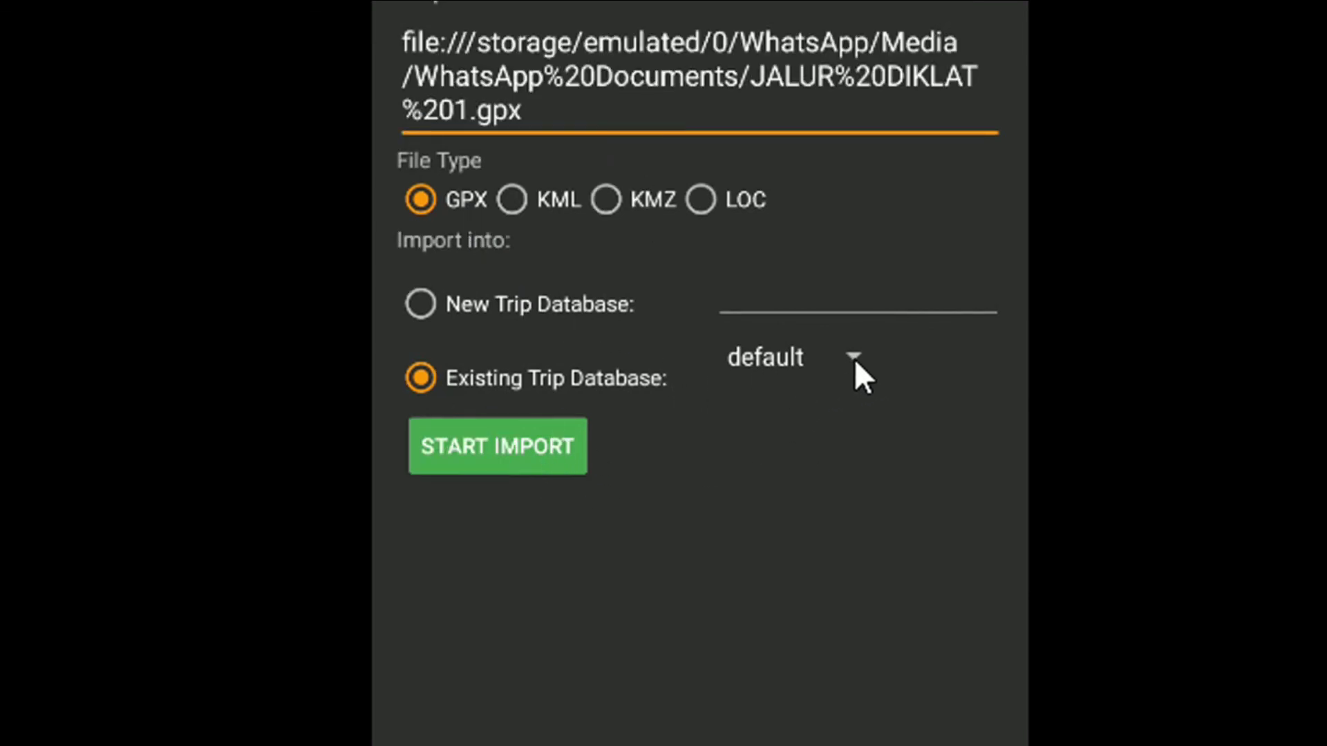
left_click(854, 359)
left_click(679, 401)
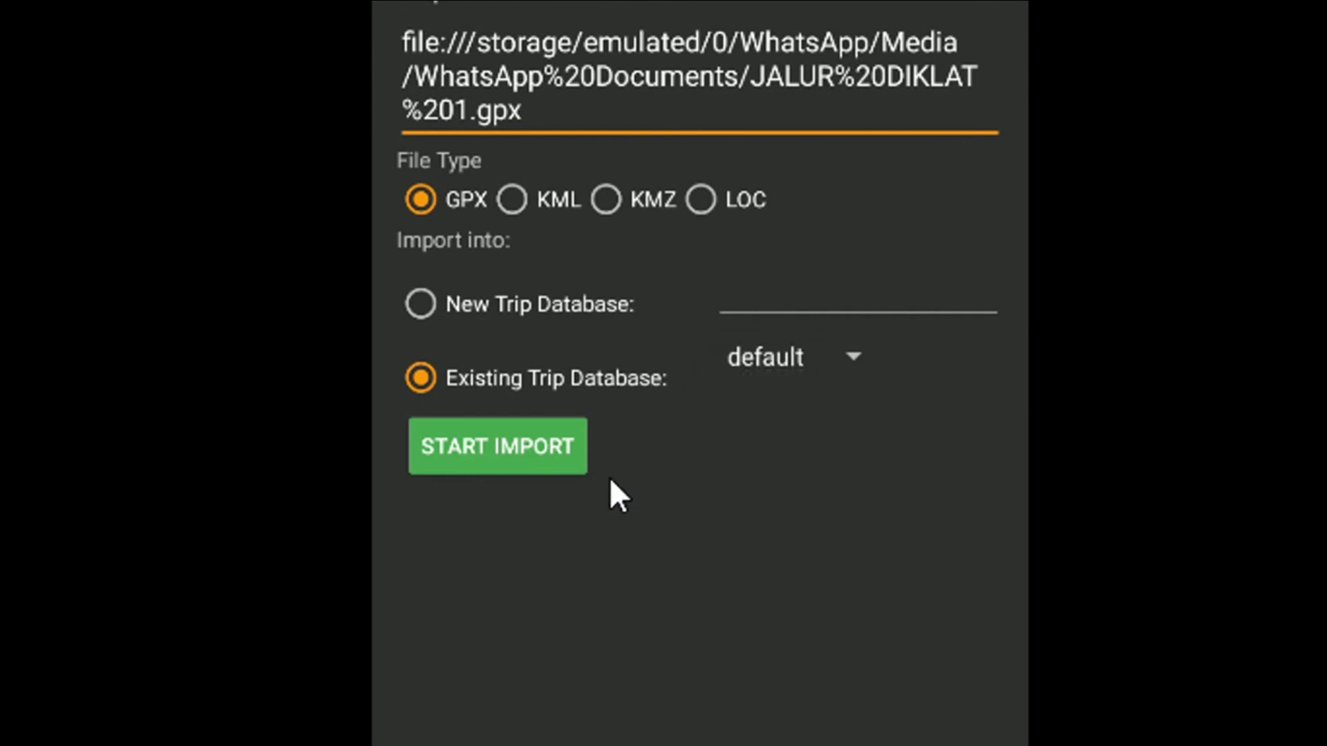
left_click(495, 452)
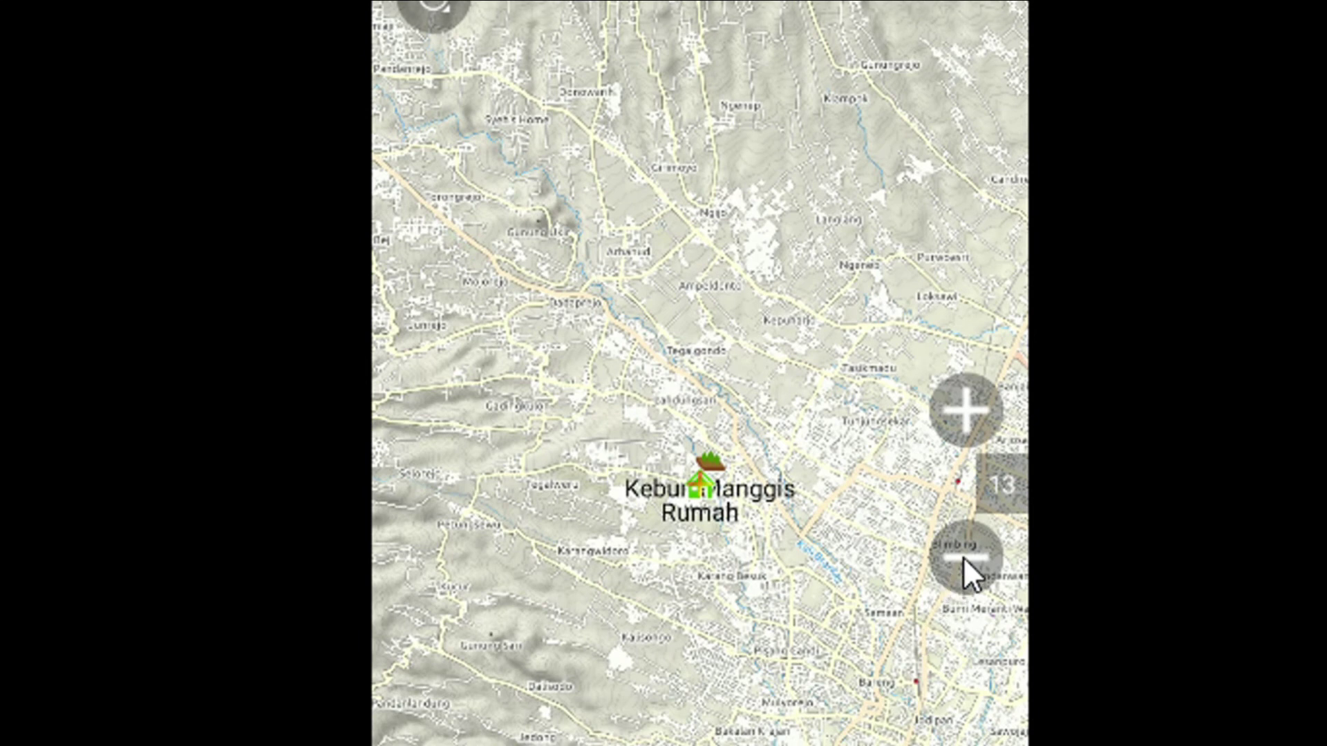
- Locate the imported tracks and waypoints on the map near Ngantang and examine the overall route
left_click(963, 557)
left_click(962, 563)
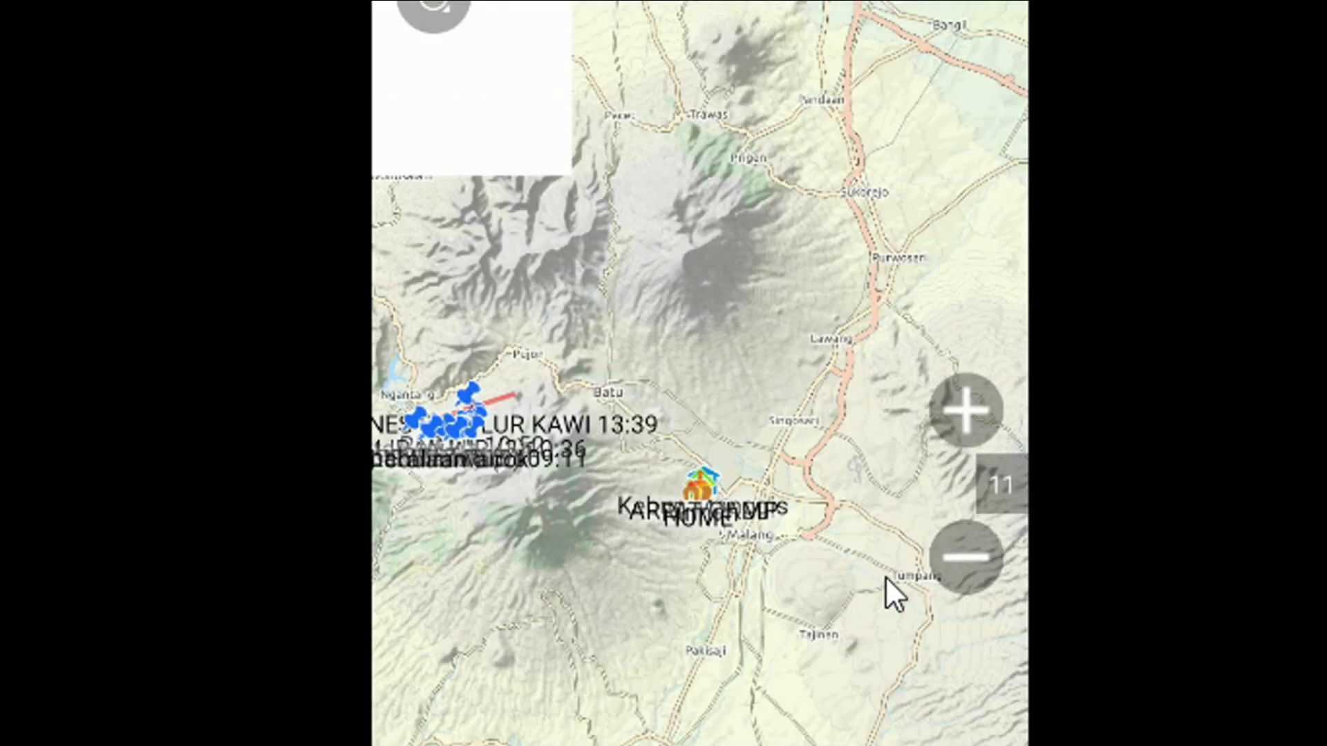
left_click_drag(532, 494, 799, 492)
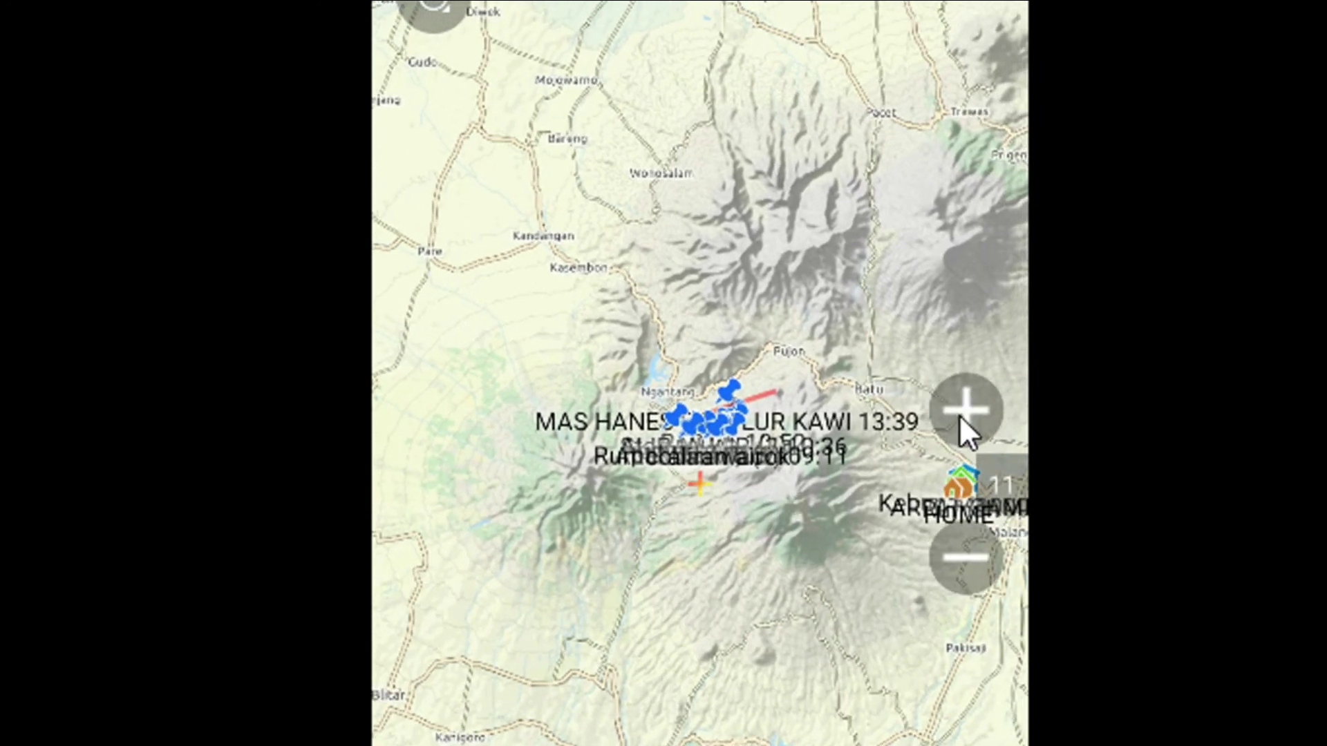
left_click(961, 418)
left_click(961, 418)
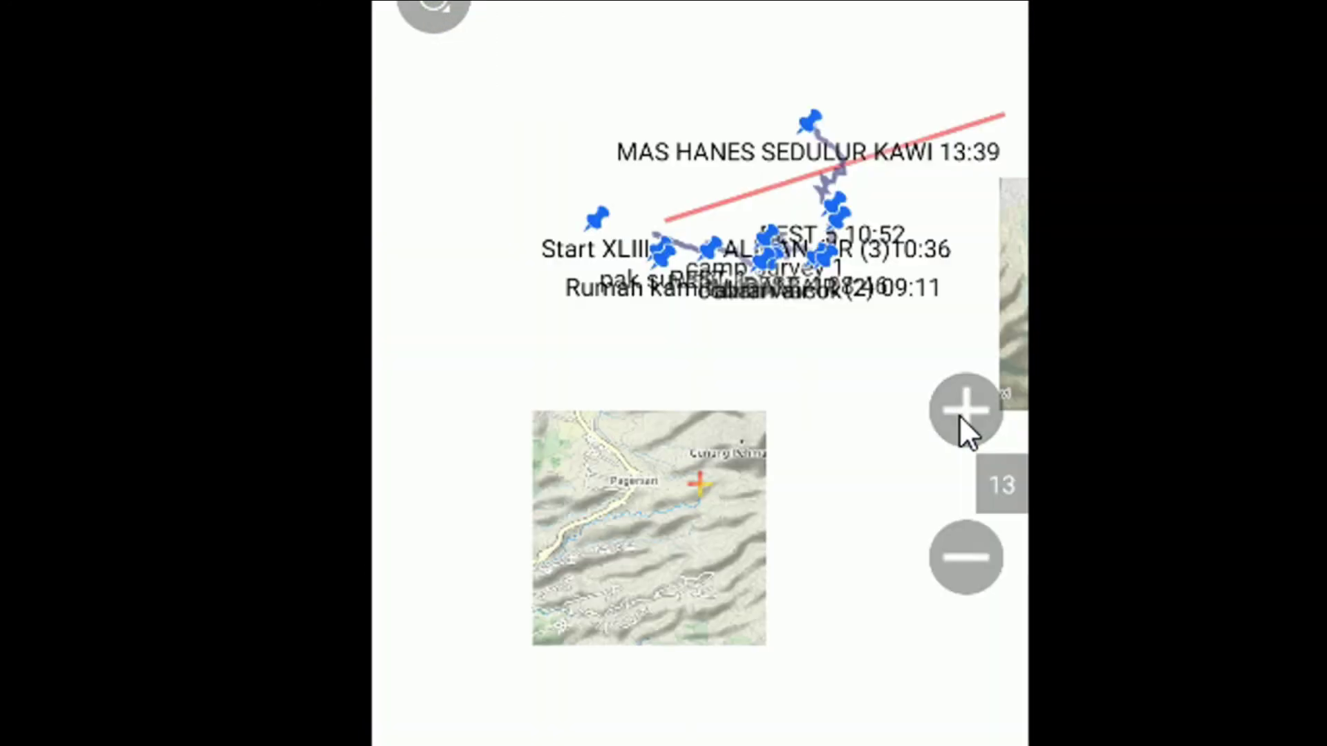
left_click(960, 415)
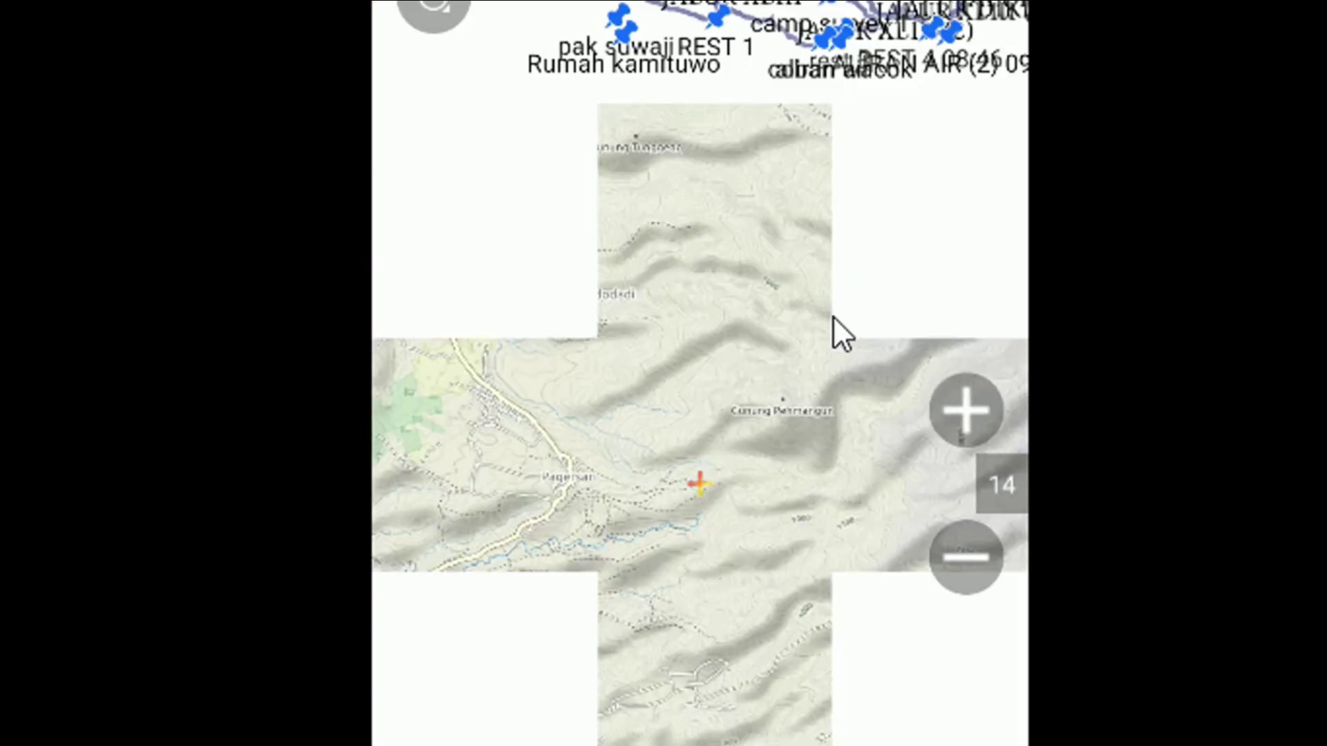
left_click_drag(832, 317, 749, 625)
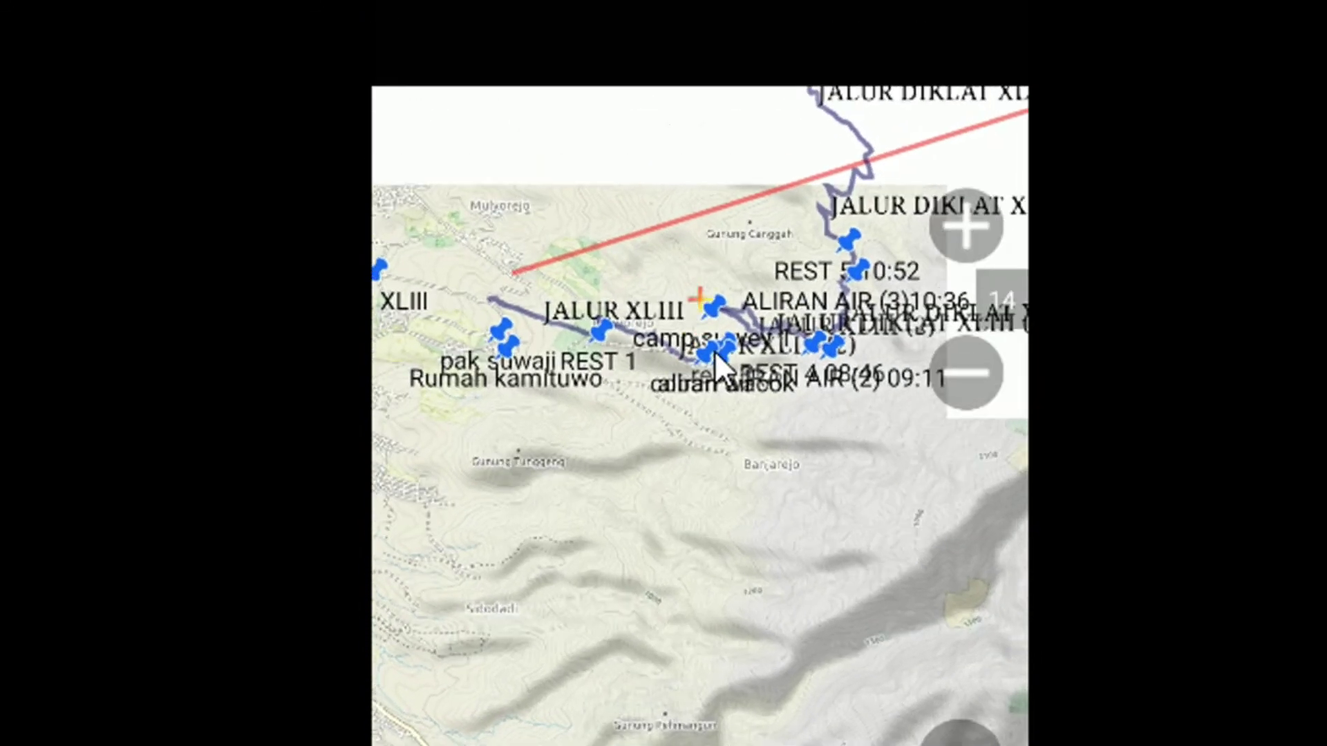
left_click_drag(716, 354, 798, 323)
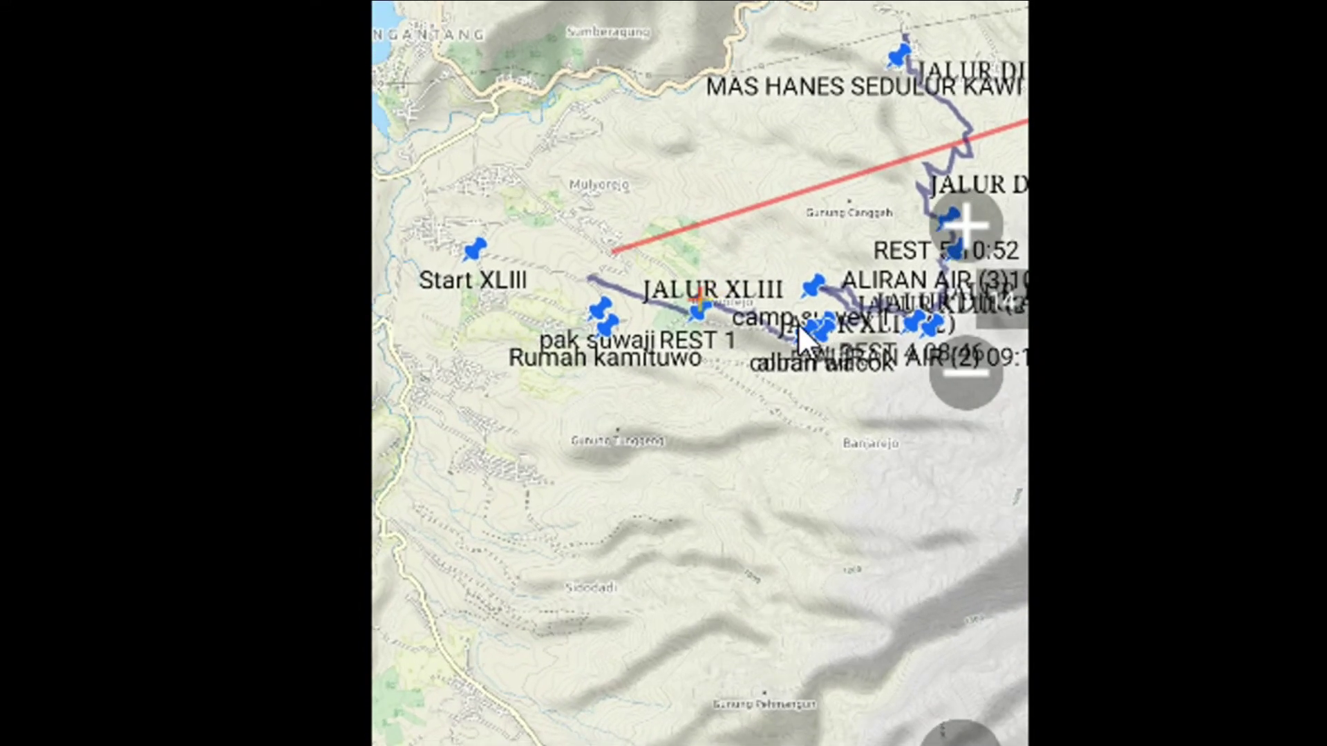
left_click_drag(895, 325, 636, 394)
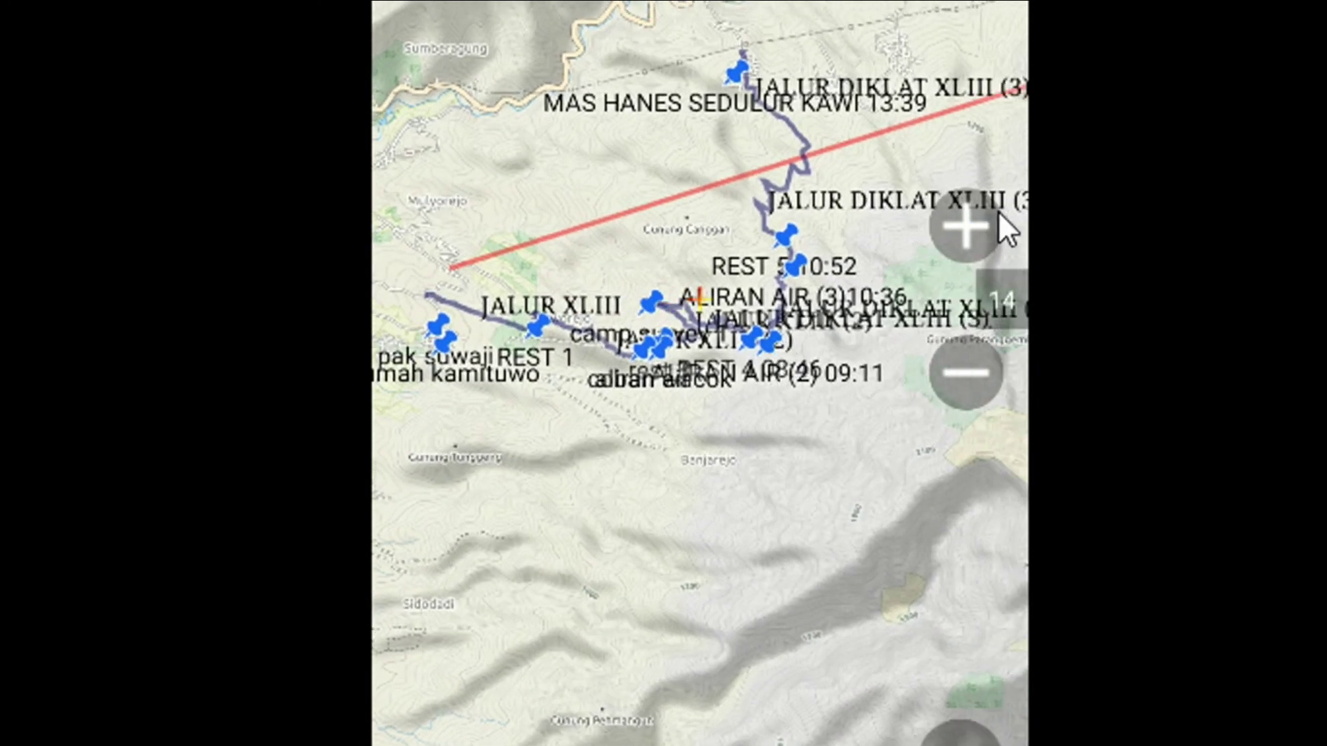
- Examine the imported route around camp survey 1, rest 3 and coban wacok against the contour lines at close range
left_click(982, 215)
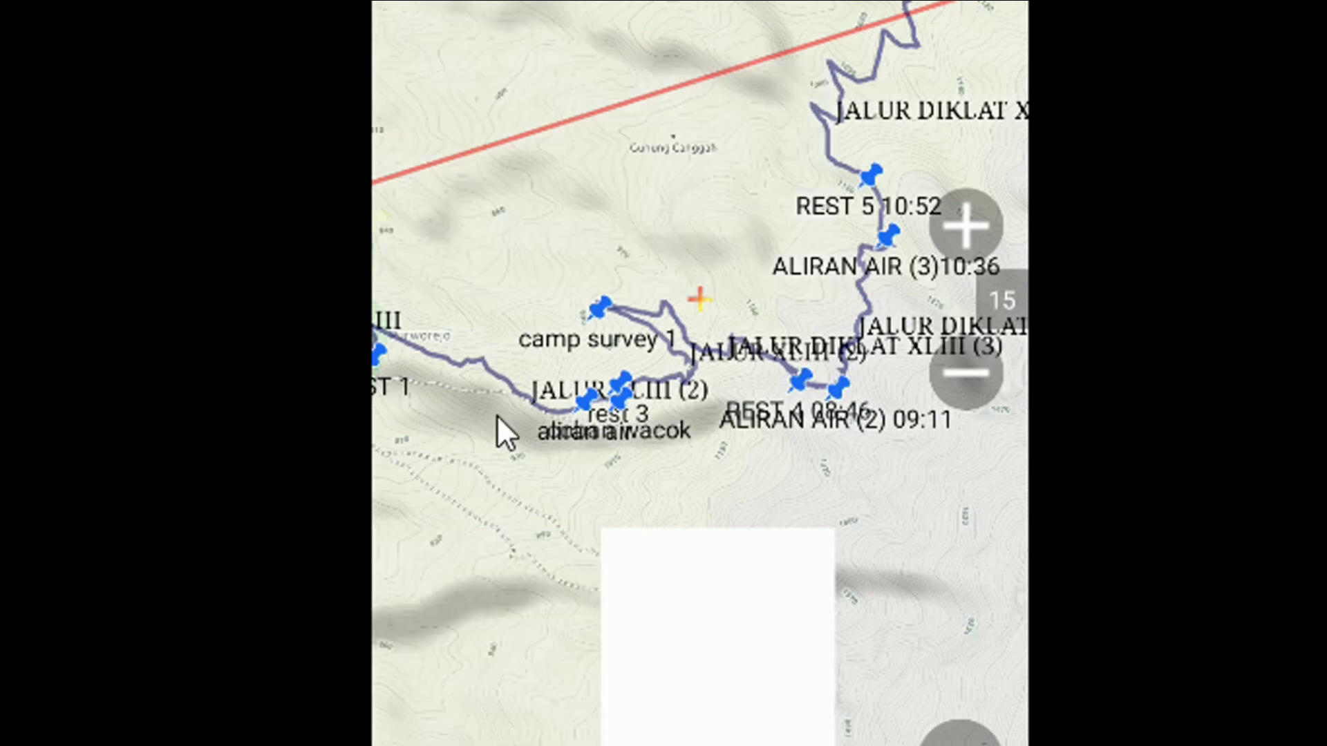
left_click(968, 226)
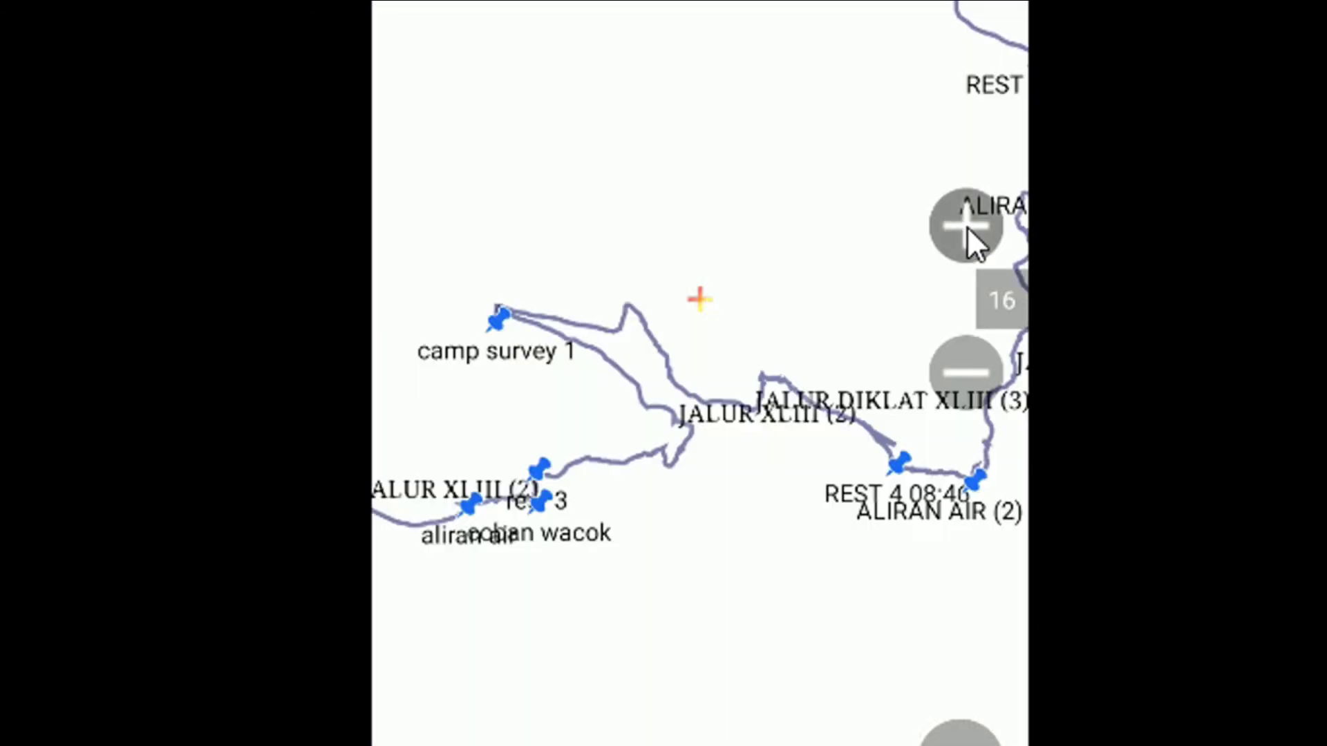
left_click(967, 226)
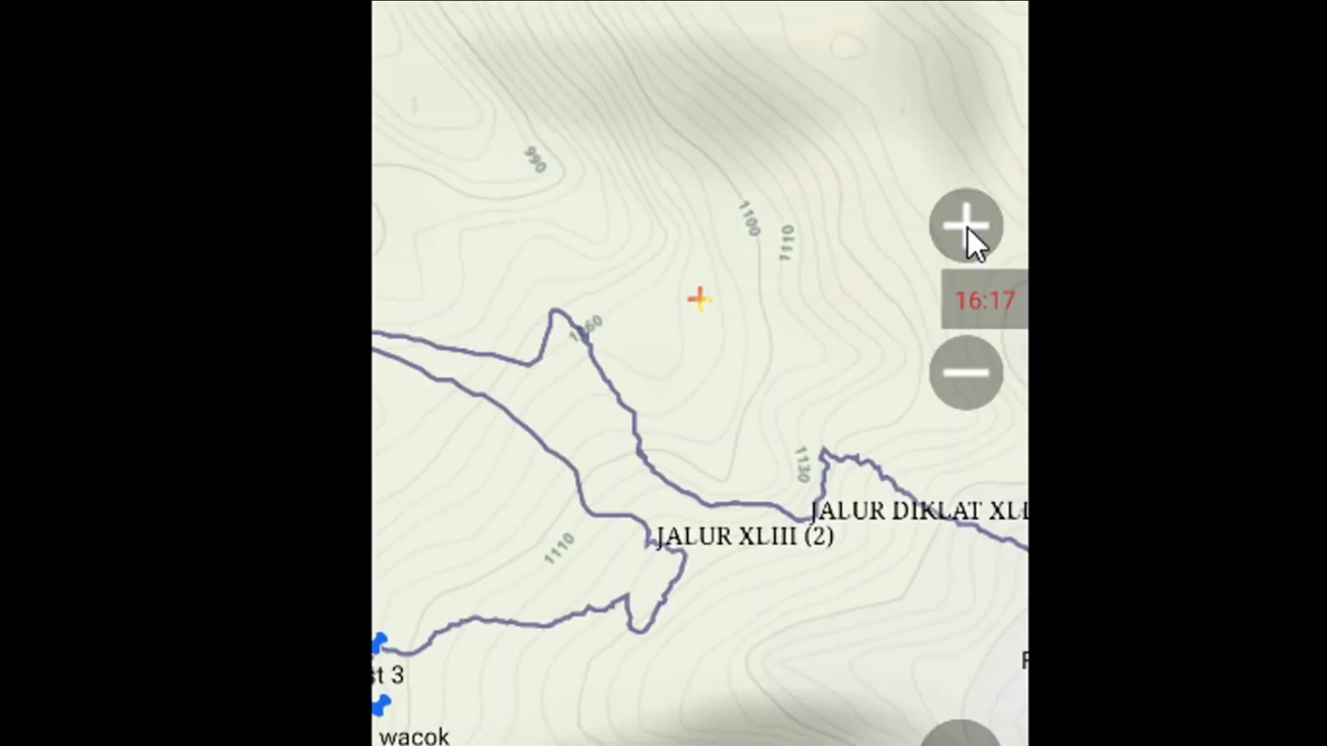
left_click_drag(598, 483, 815, 137)
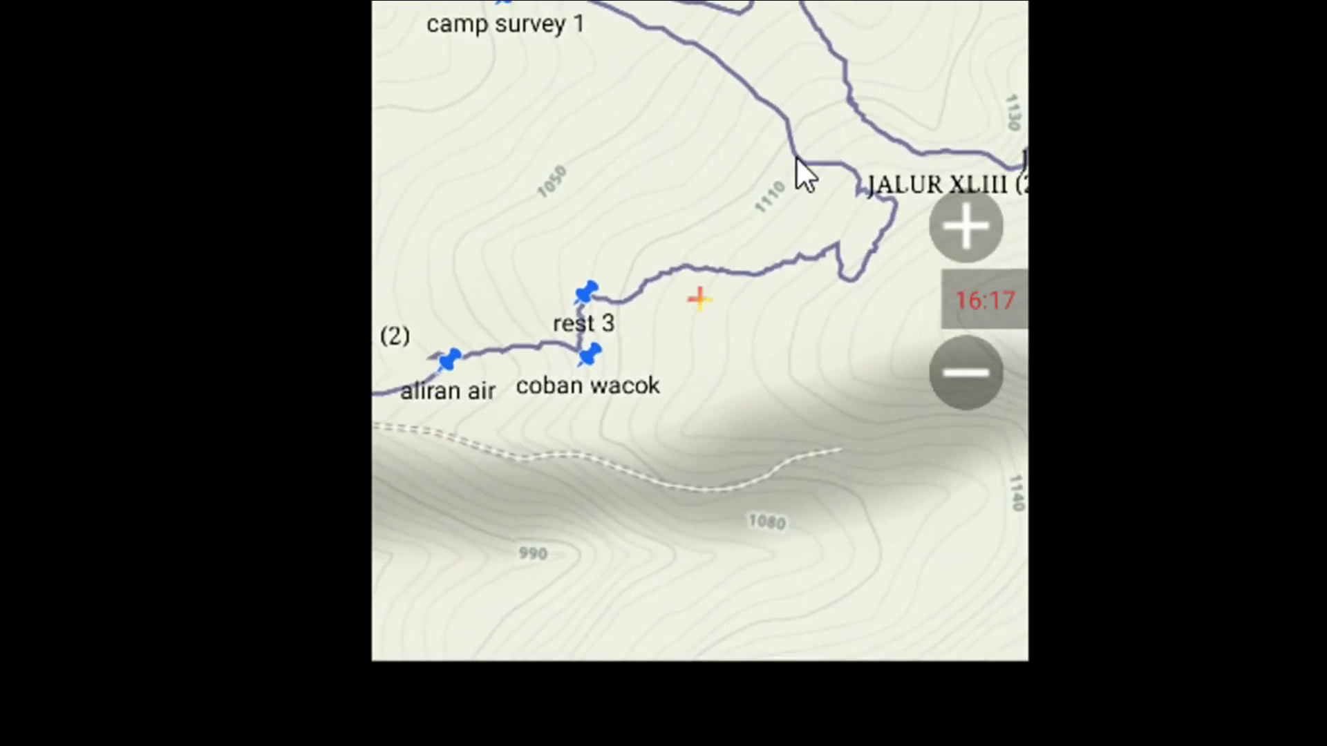
left_click_drag(582, 228, 633, 184)
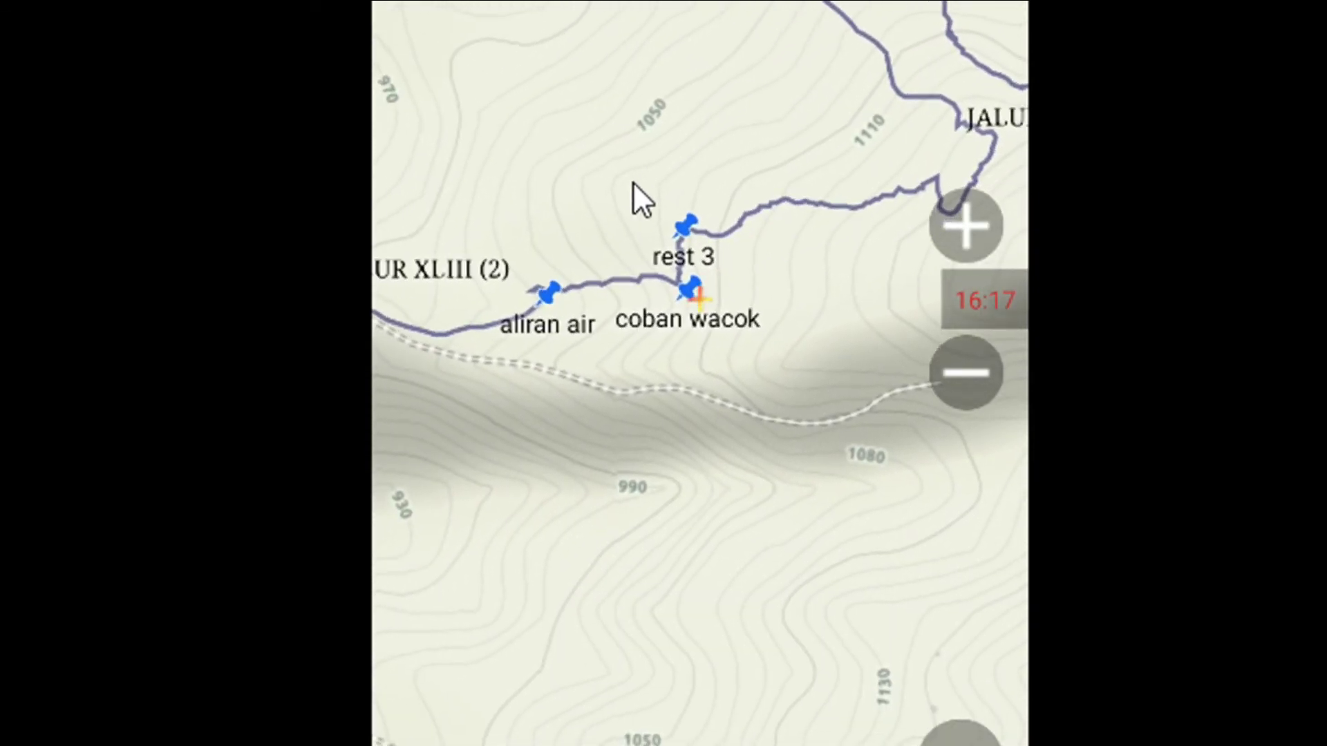
left_click_drag(633, 104, 657, 317)
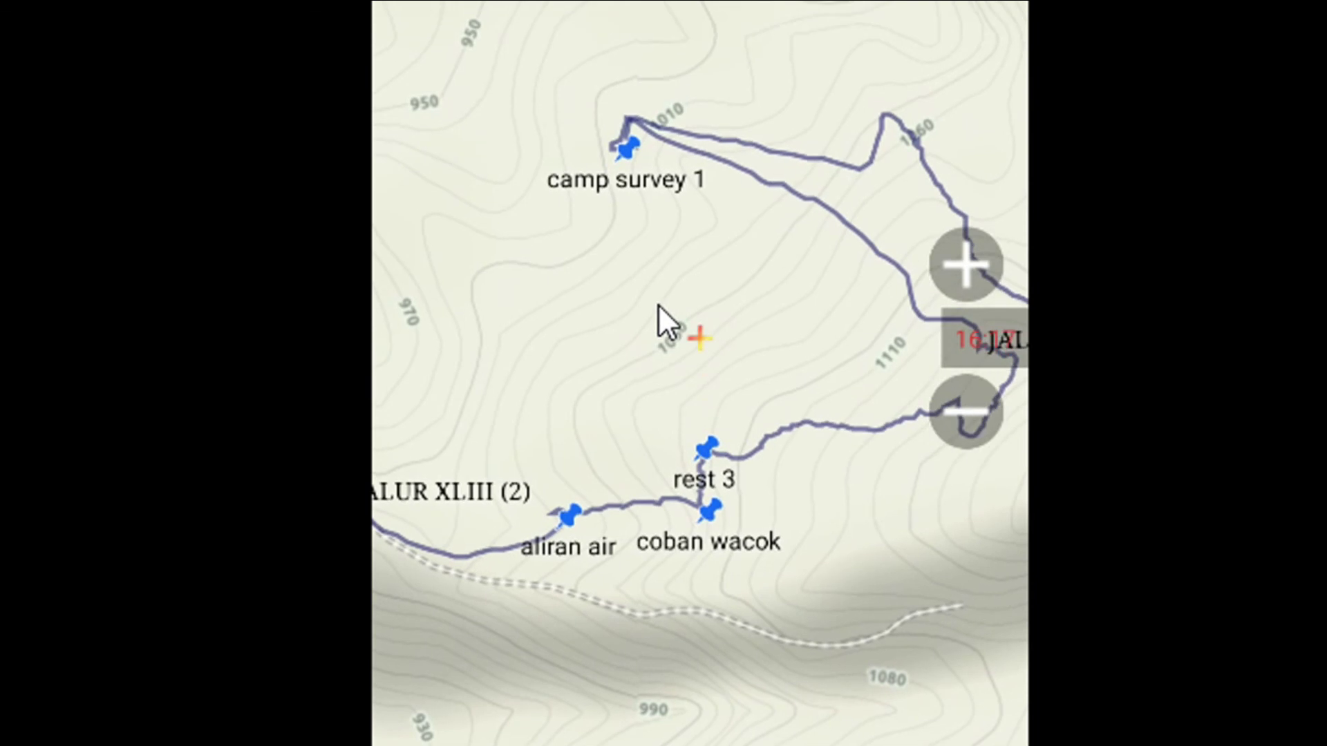
left_click(977, 262)
left_click_drag(741, 144, 532, 186)
left_click_drag(798, 90, 640, 230)
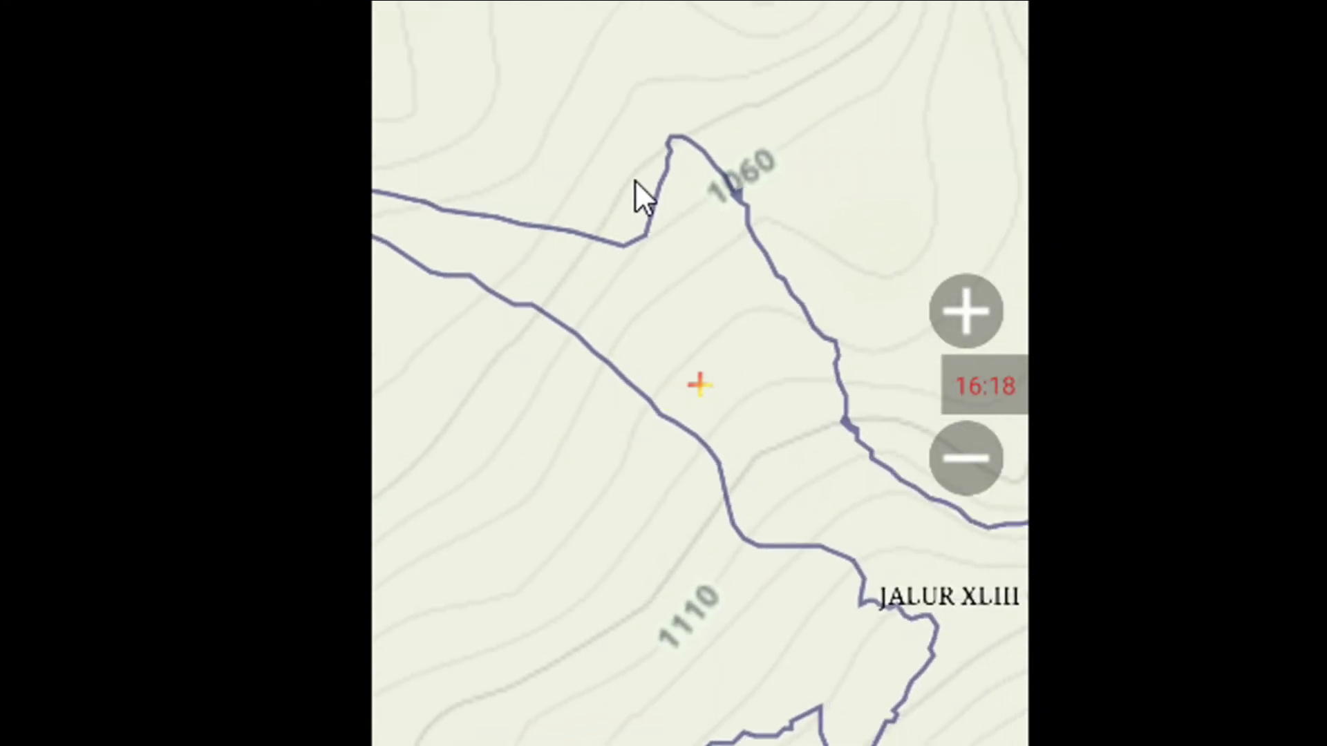
- Examine the eastern part of the imported route, from REST 4 through ALIRAN AIR (2) to REST 5
left_click(966, 457)
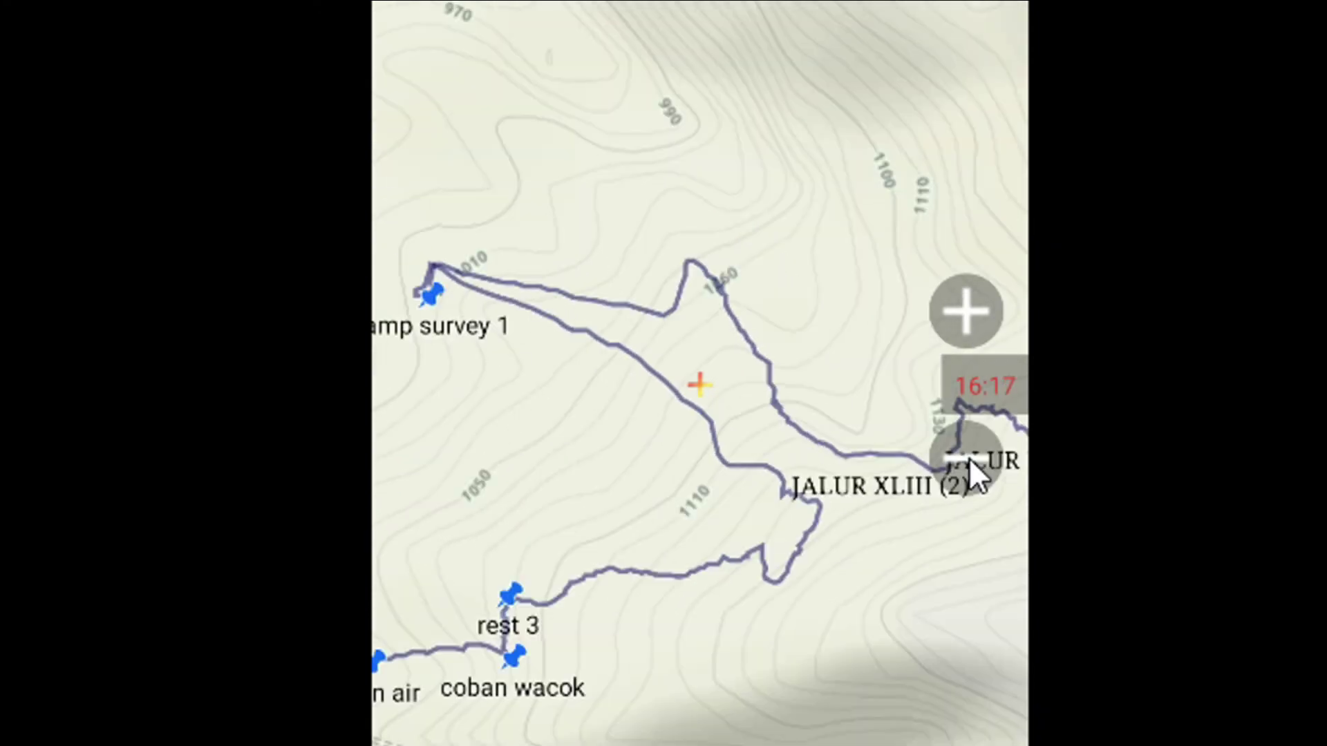
left_click(966, 457)
left_click_drag(715, 369, 687, 448)
left_click_drag(841, 474, 625, 350)
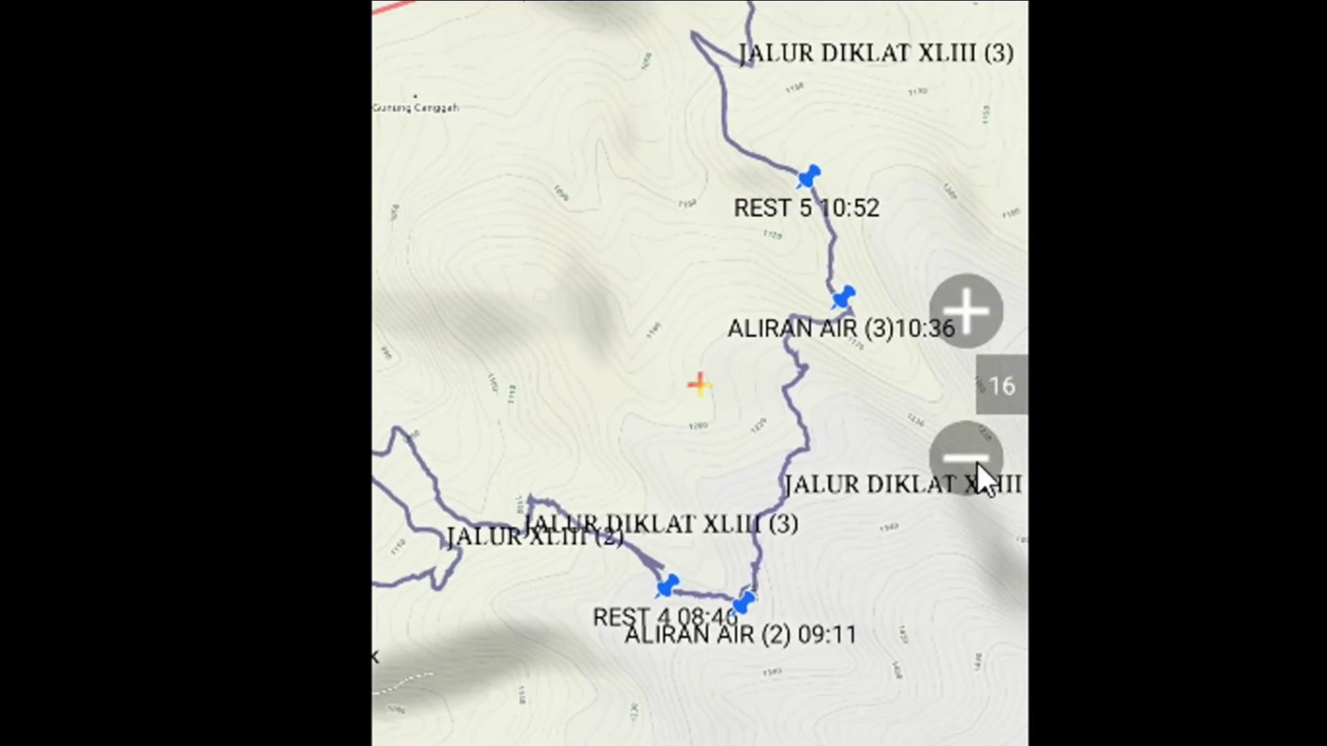
left_click(976, 461)
left_click_drag(661, 203, 770, 110)
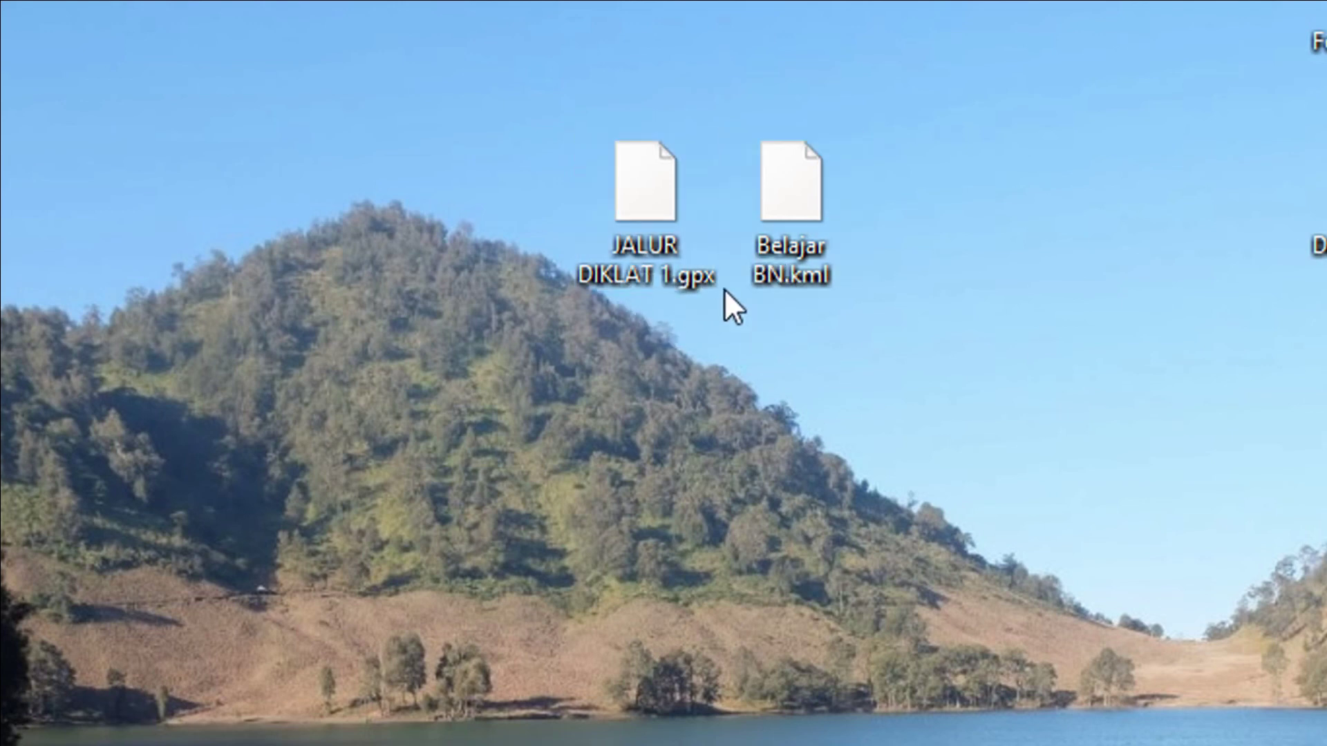
- Open JALUR DIKLAT 1.gpx from the desktop with Visual Studio Code and dismiss the Restricted Mode and Marketplace notices
right_click(644, 233)
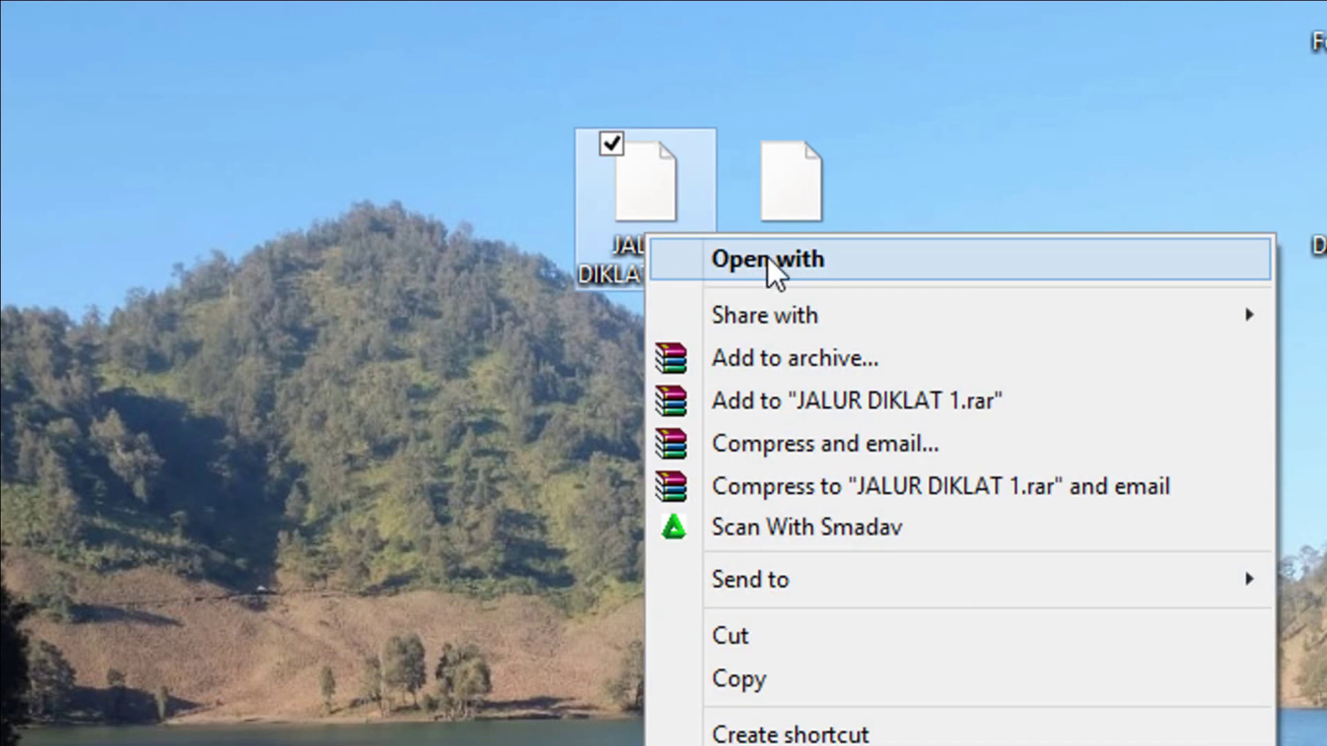
left_click(766, 257)
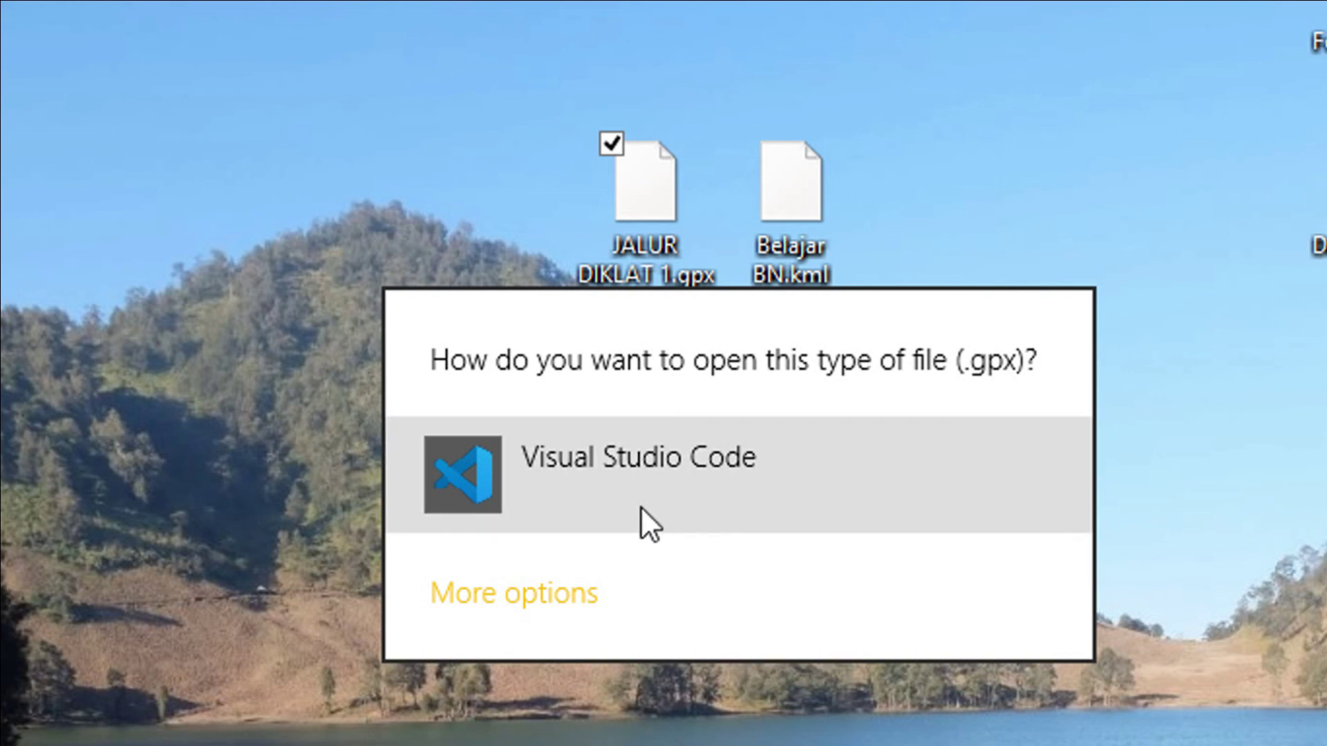
left_click(641, 466)
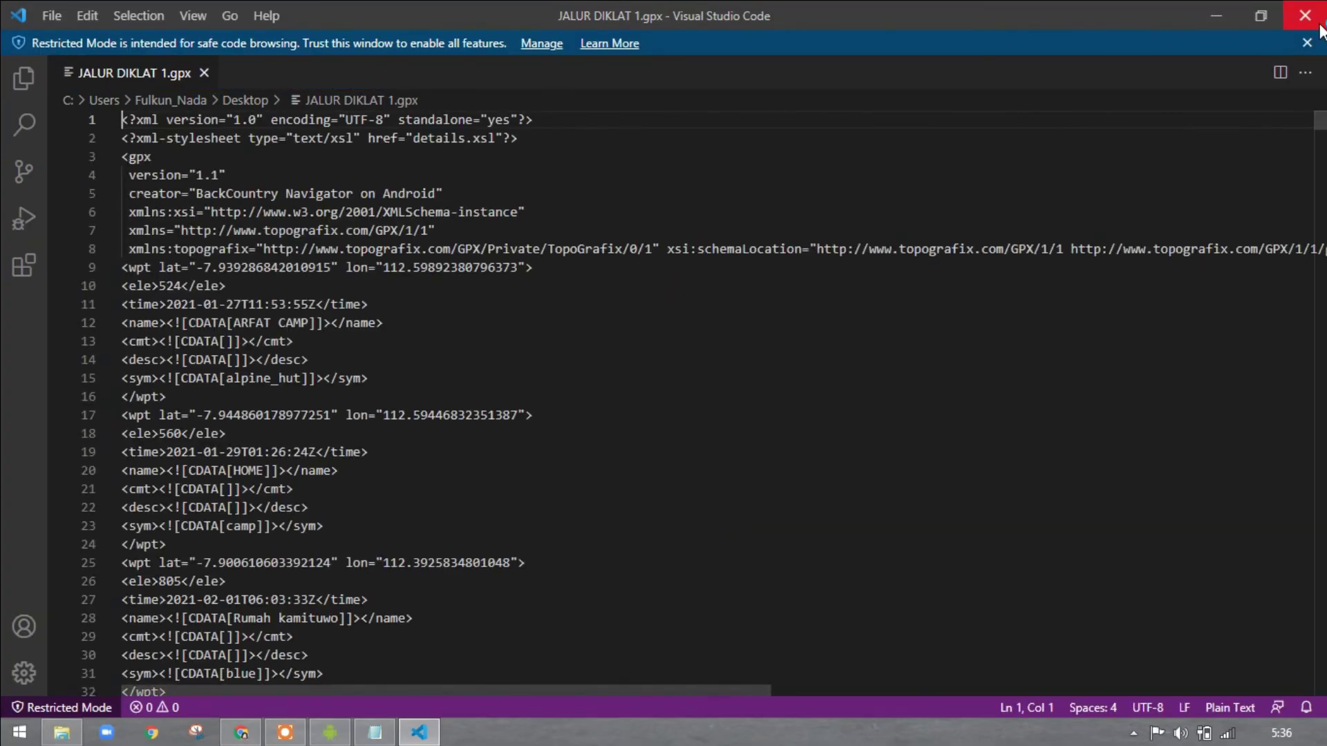
left_click(1307, 43)
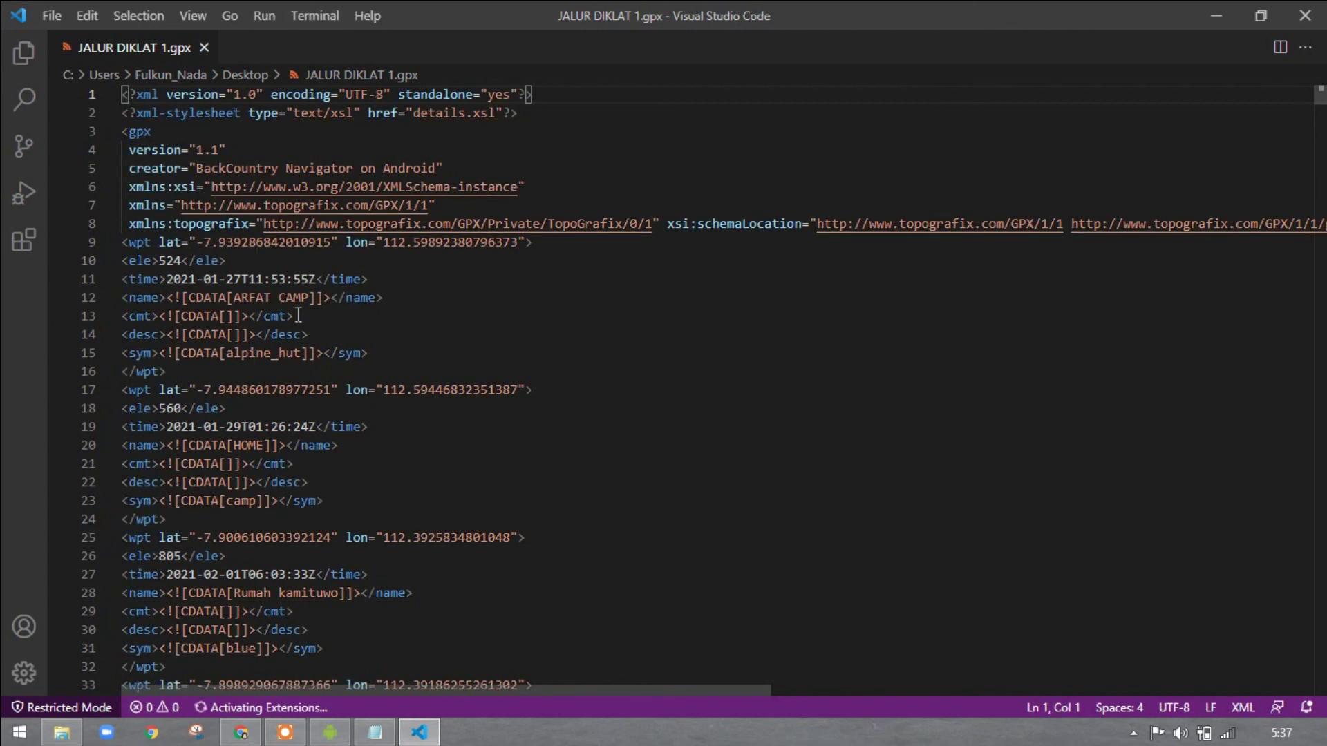
scroll(241, 334, "down", 2)
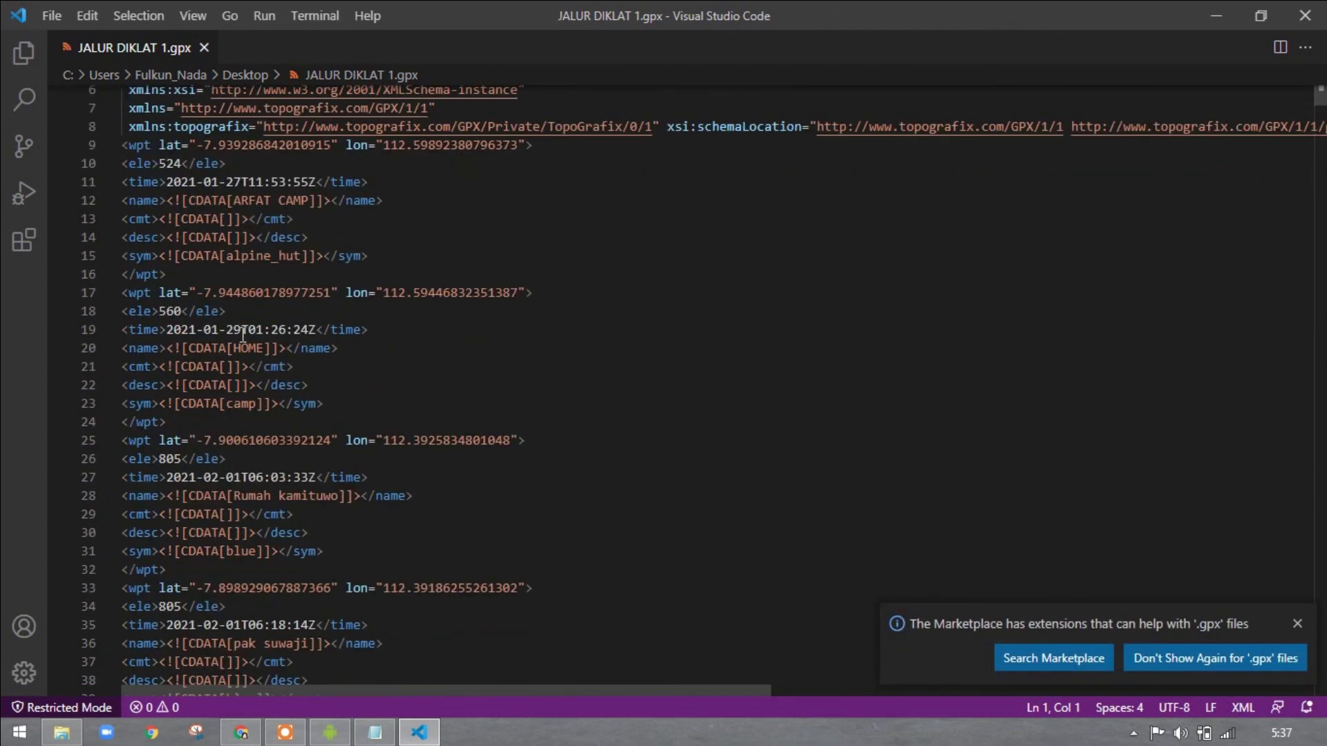
left_click(1292, 625)
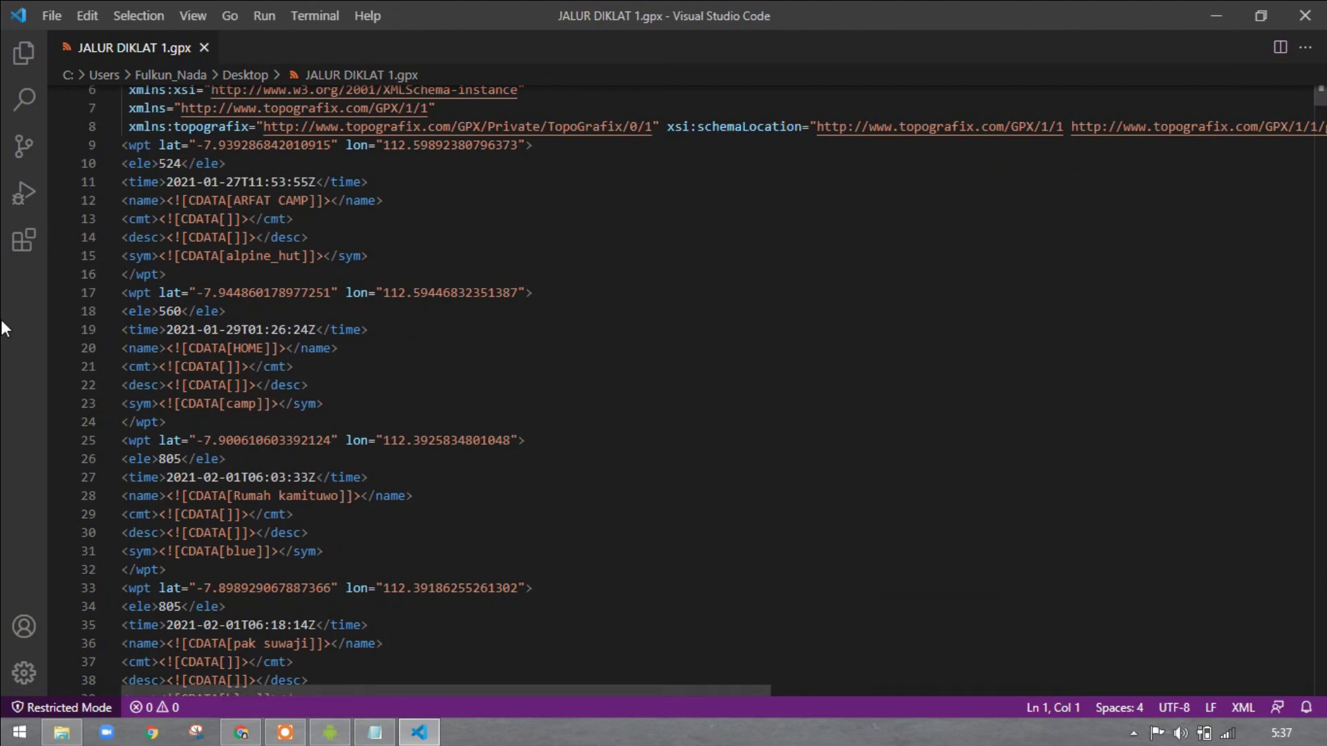
- Examine how the first waypoint entries of the GPX source store coordinates, elevation, time, name and symbol
scroll(321, 299, "down", 3)
scroll(321, 298, "down", 1)
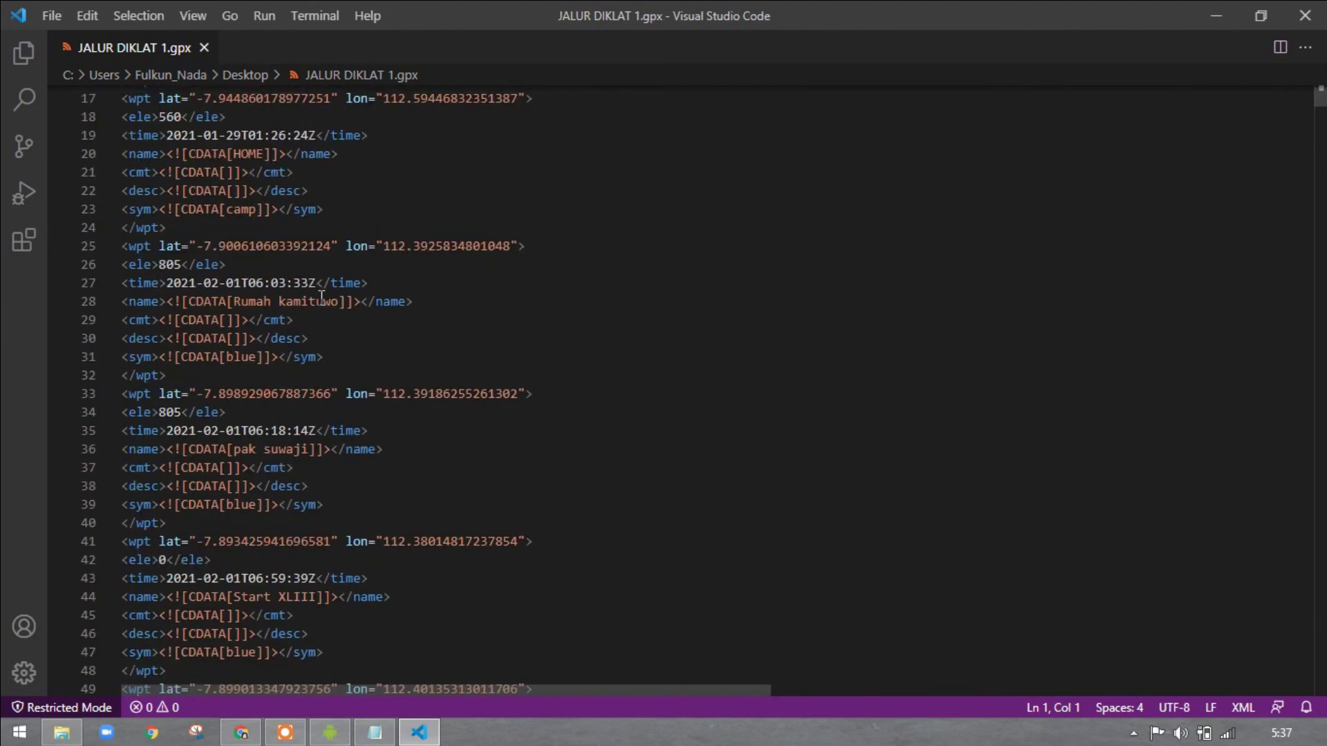
scroll(322, 299, "down", 3)
scroll(321, 299, "up", 4)
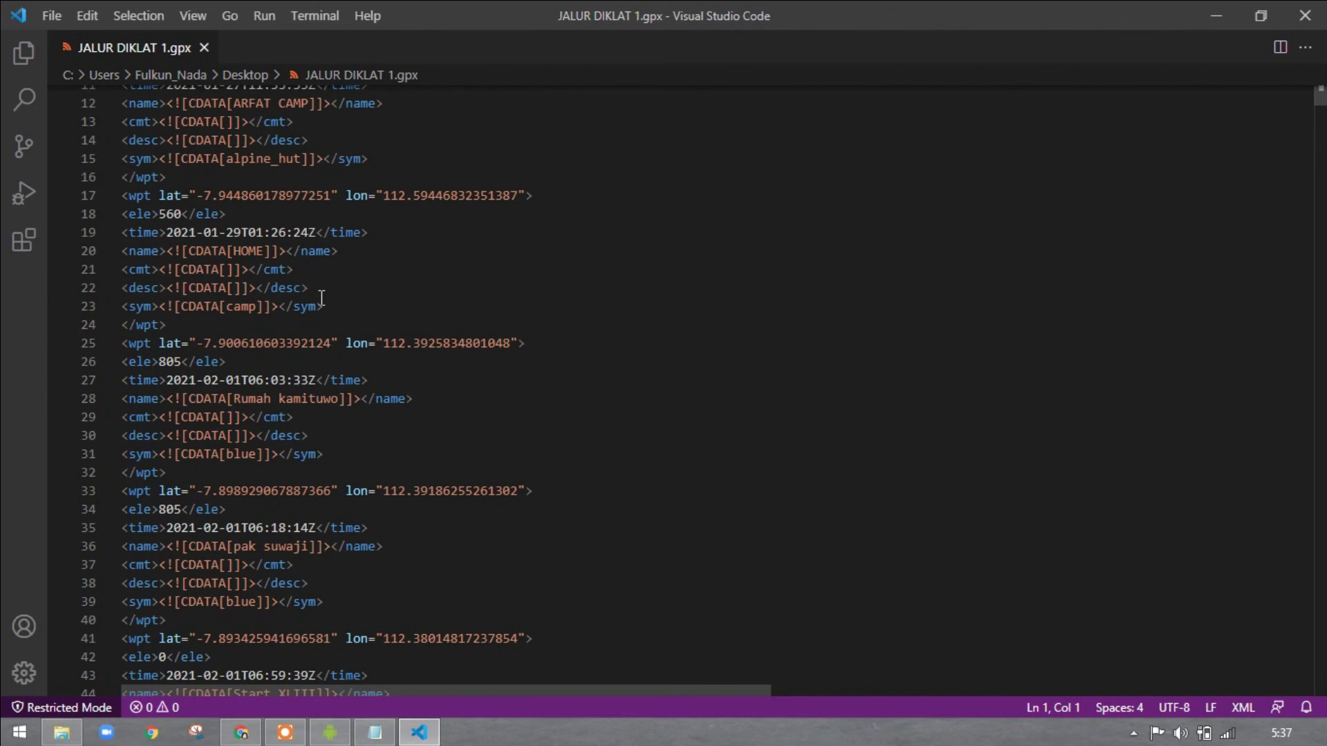
scroll(135, 269, "down", 6)
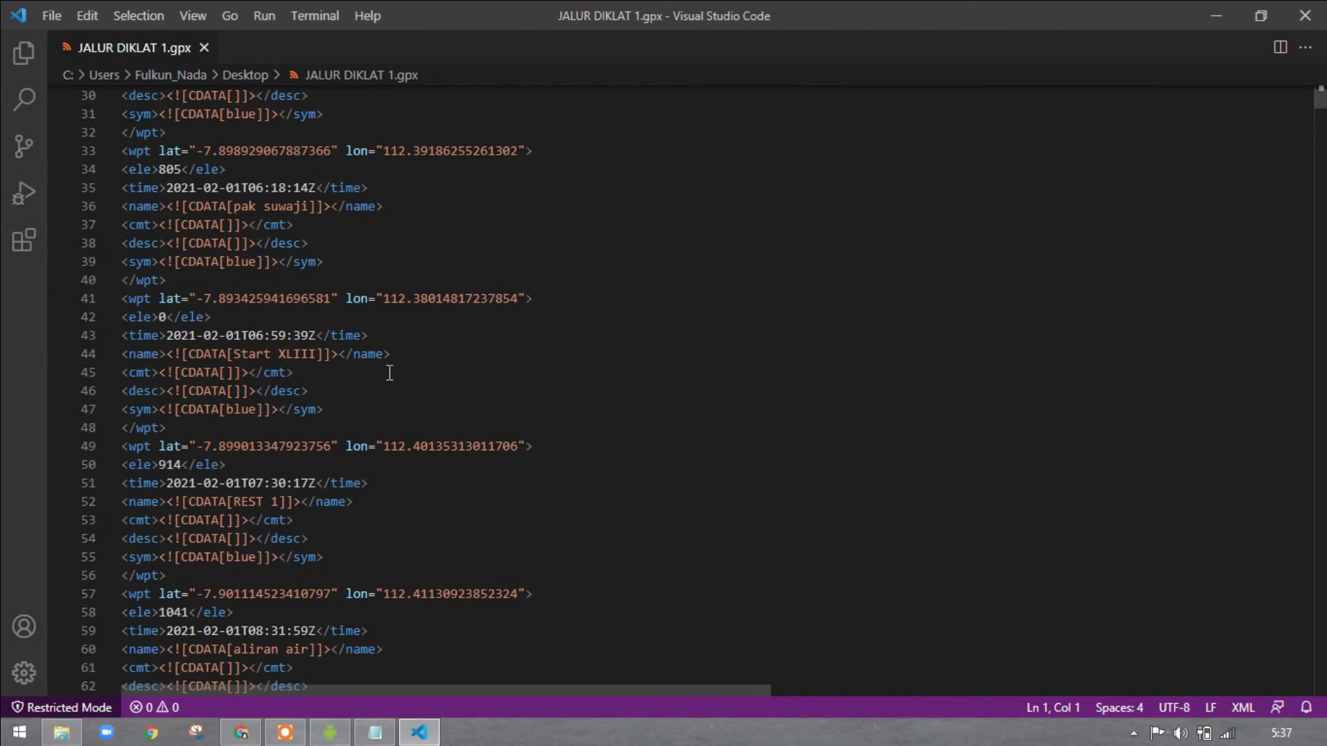
scroll(363, 347, "down", 2)
scroll(363, 347, "up", 3)
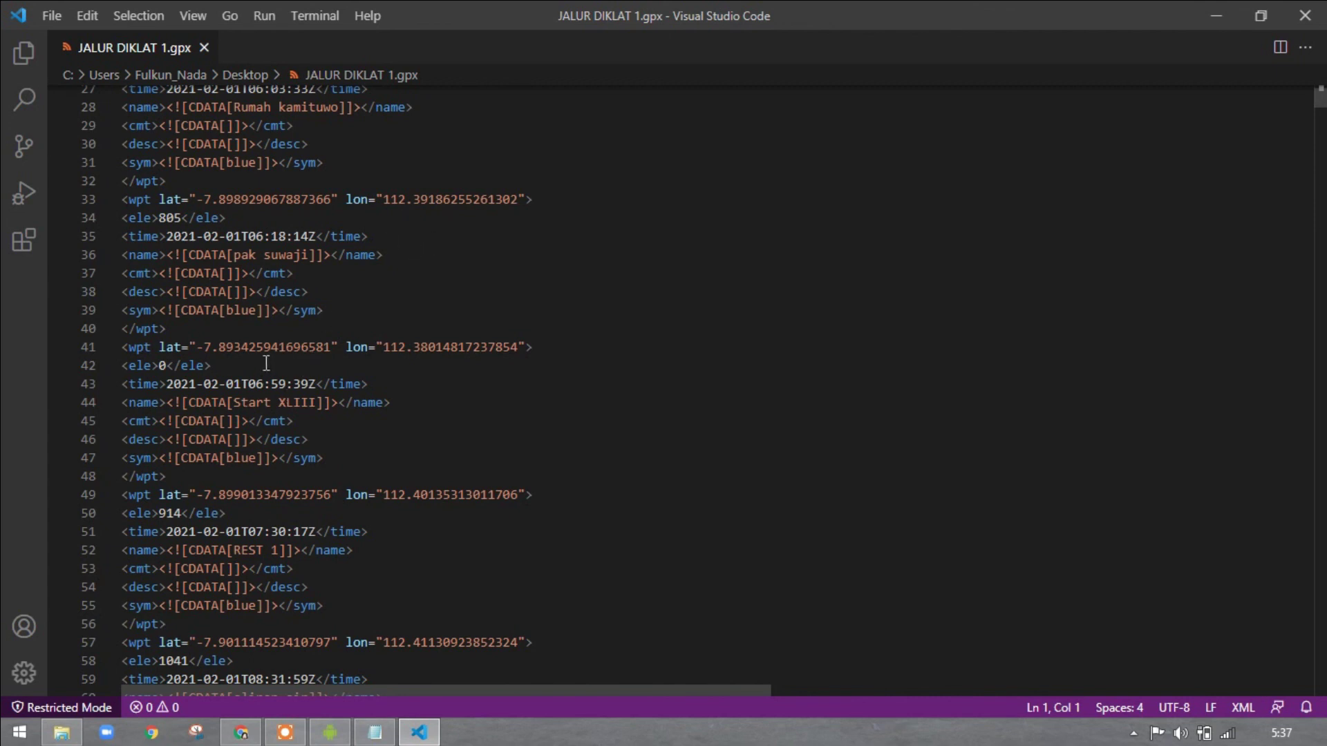
- Examine the latitude and timestamp of the Start XLIII waypoint and the entries through REST 4, then return to the file's beginning
scroll(266, 366, "down", 2)
left_click_drag(198, 253, 332, 254)
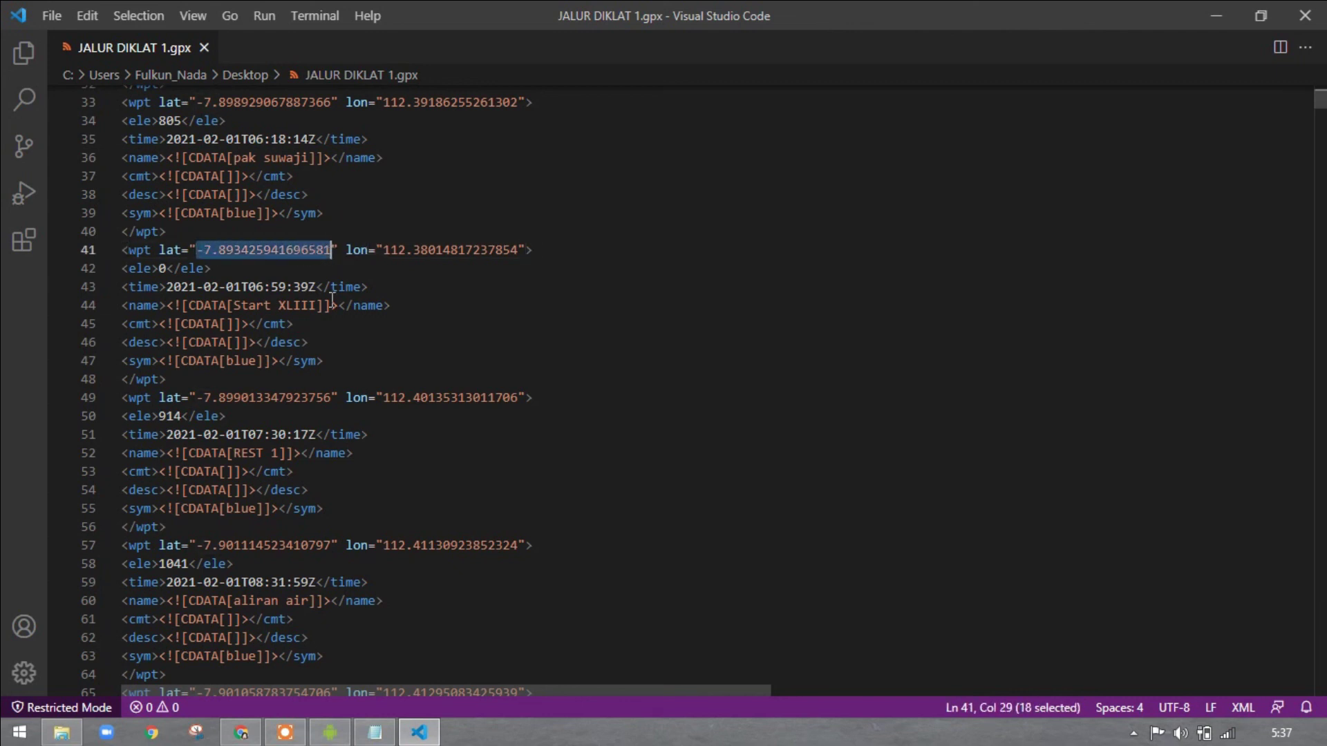
scroll(290, 362, "down", 1)
left_click_drag(166, 239, 308, 240)
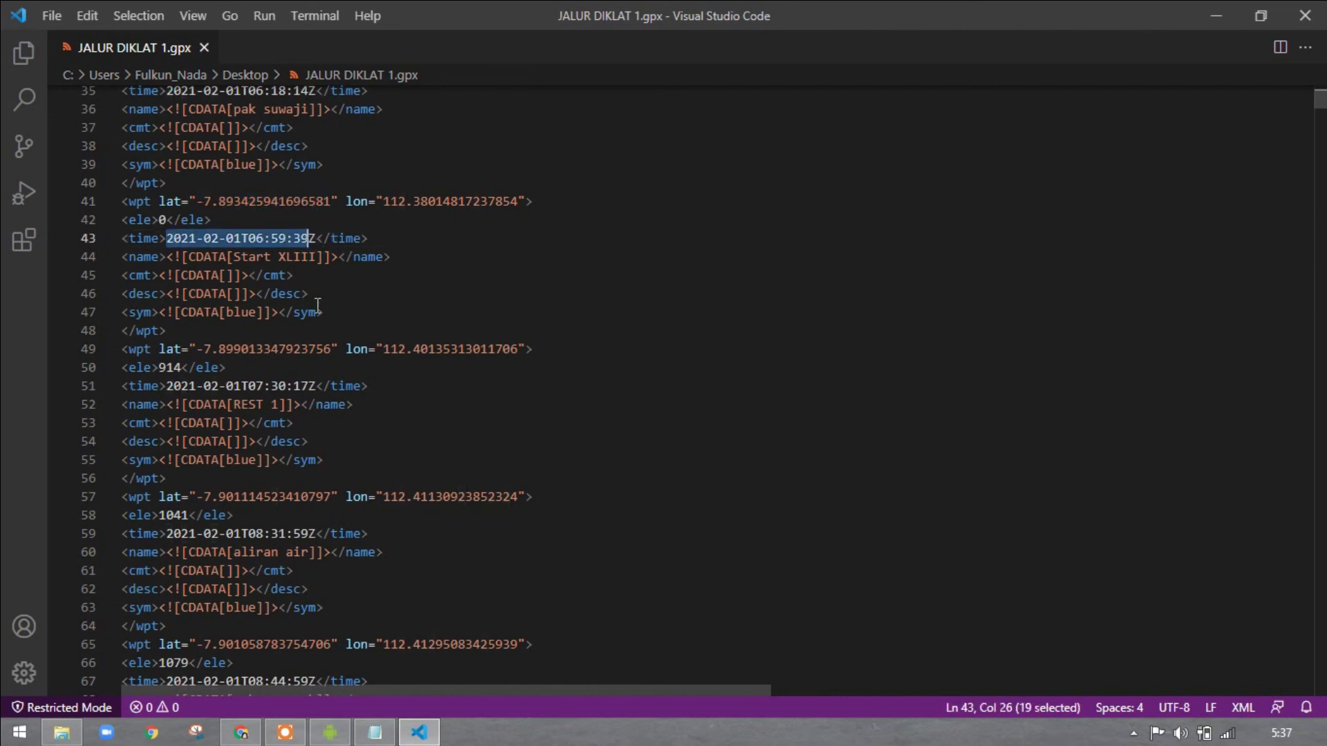
scroll(284, 335, "down", 1)
scroll(283, 335, "down", 9)
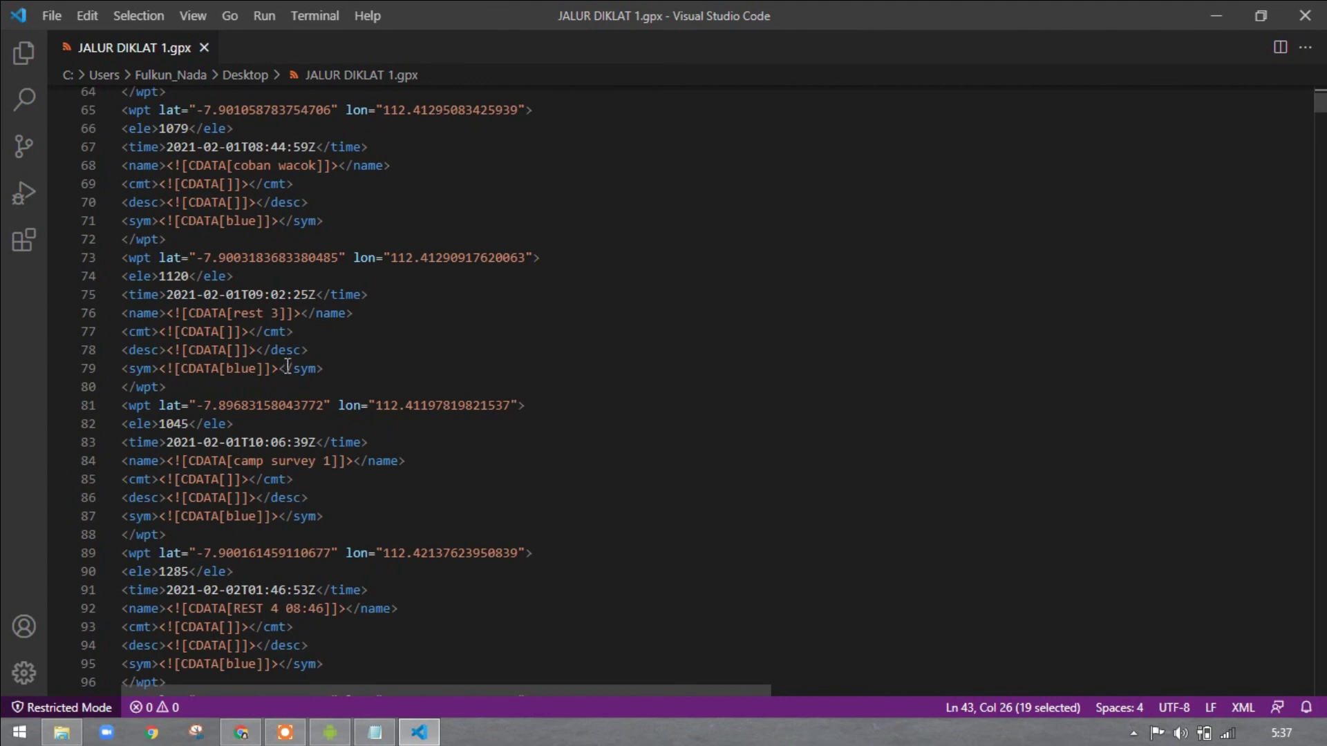
scroll(287, 370, "up", 17)
scroll(290, 365, "up", 4)
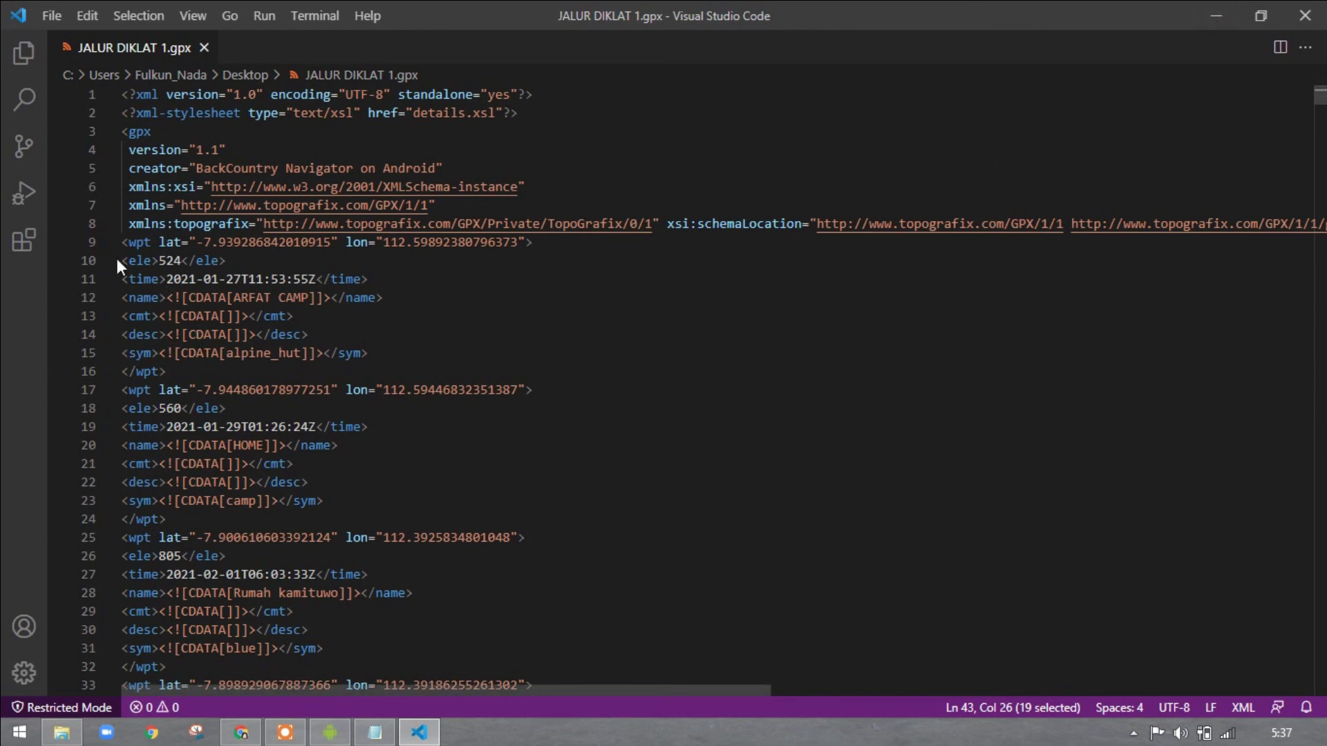
- Open Belajar BN.kml from the desktop with Visual Studio Code and dismiss the Marketplace notice
left_click(1217, 16)
left_click(706, 147)
right_click(706, 147)
left_click(743, 159)
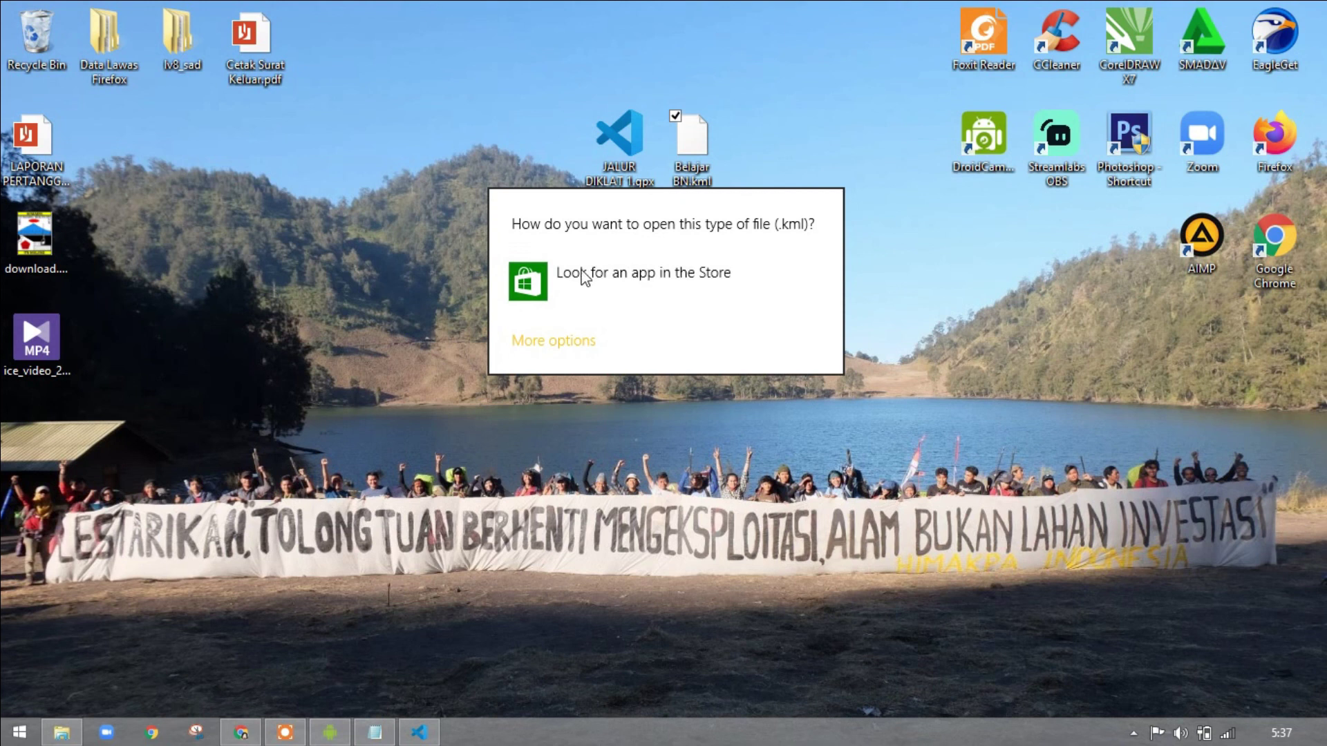
left_click(578, 348)
scroll(621, 511, "down", 3)
scroll(623, 518, "down", 1)
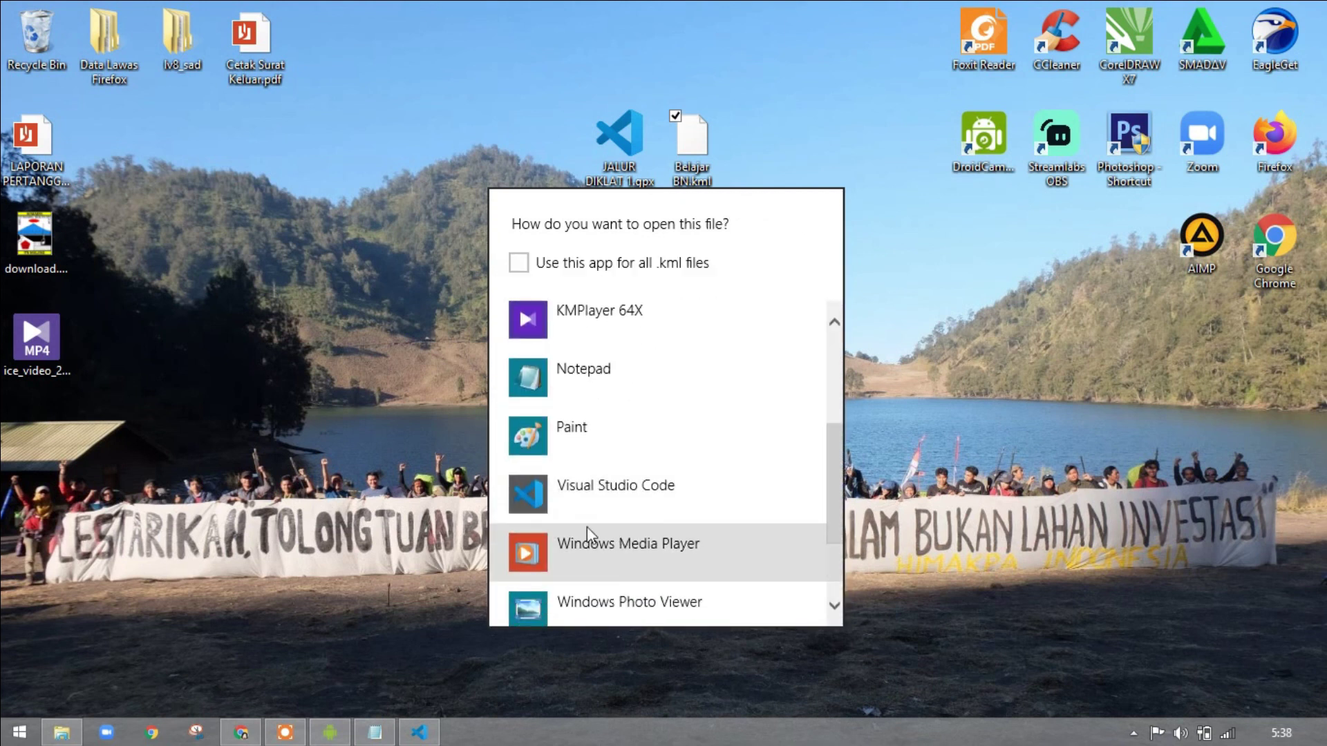
left_click(589, 492)
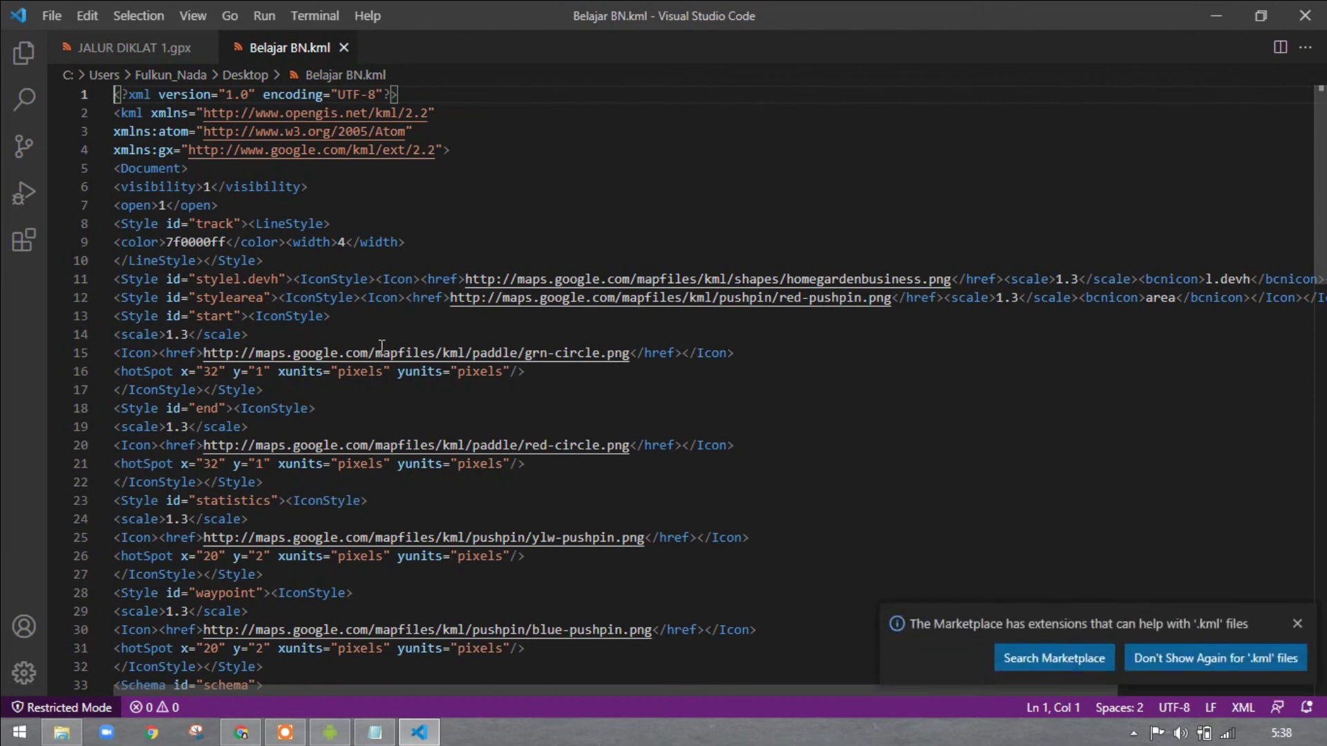
scroll(385, 345, "down", 1)
left_click(1297, 624)
- Examine the KML source from its style definitions through the Rumah and Kebun Manggis placemarks to the otw lur track coordinates
scroll(761, 484, "down", 10)
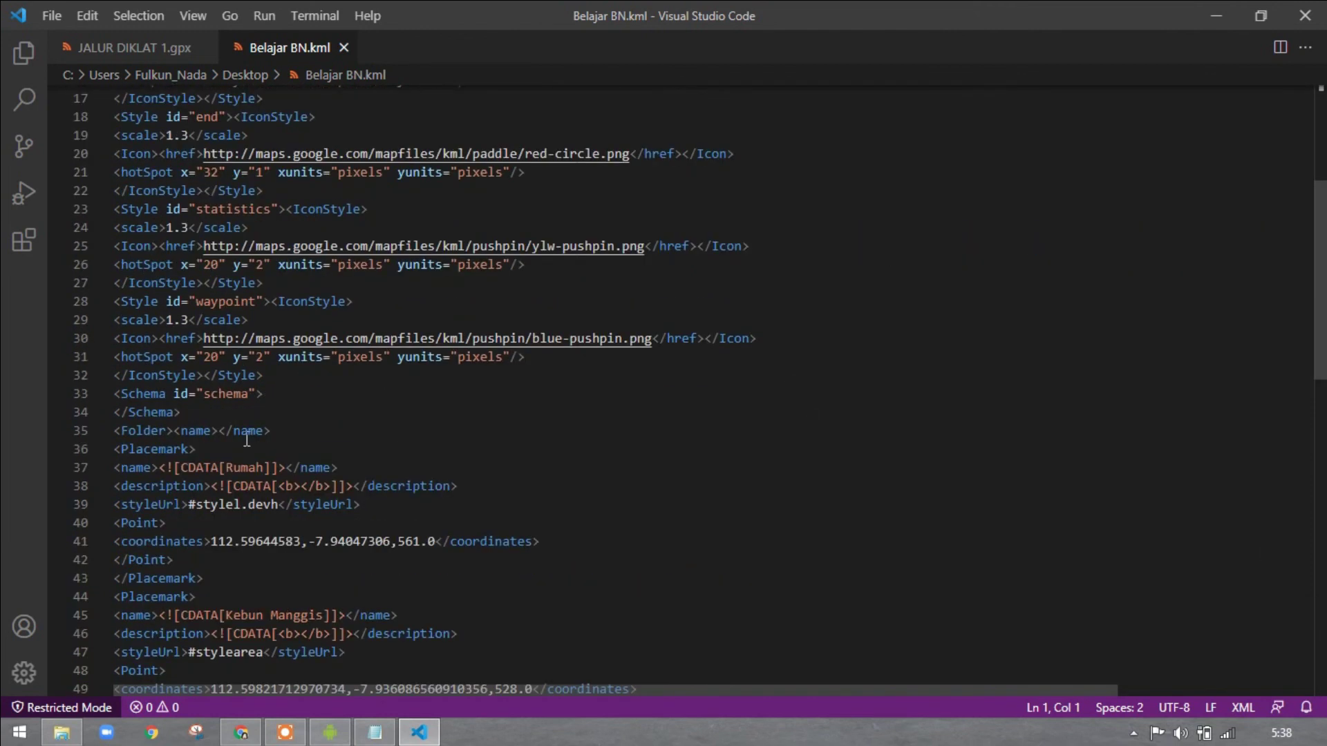
scroll(289, 525, "down", 2)
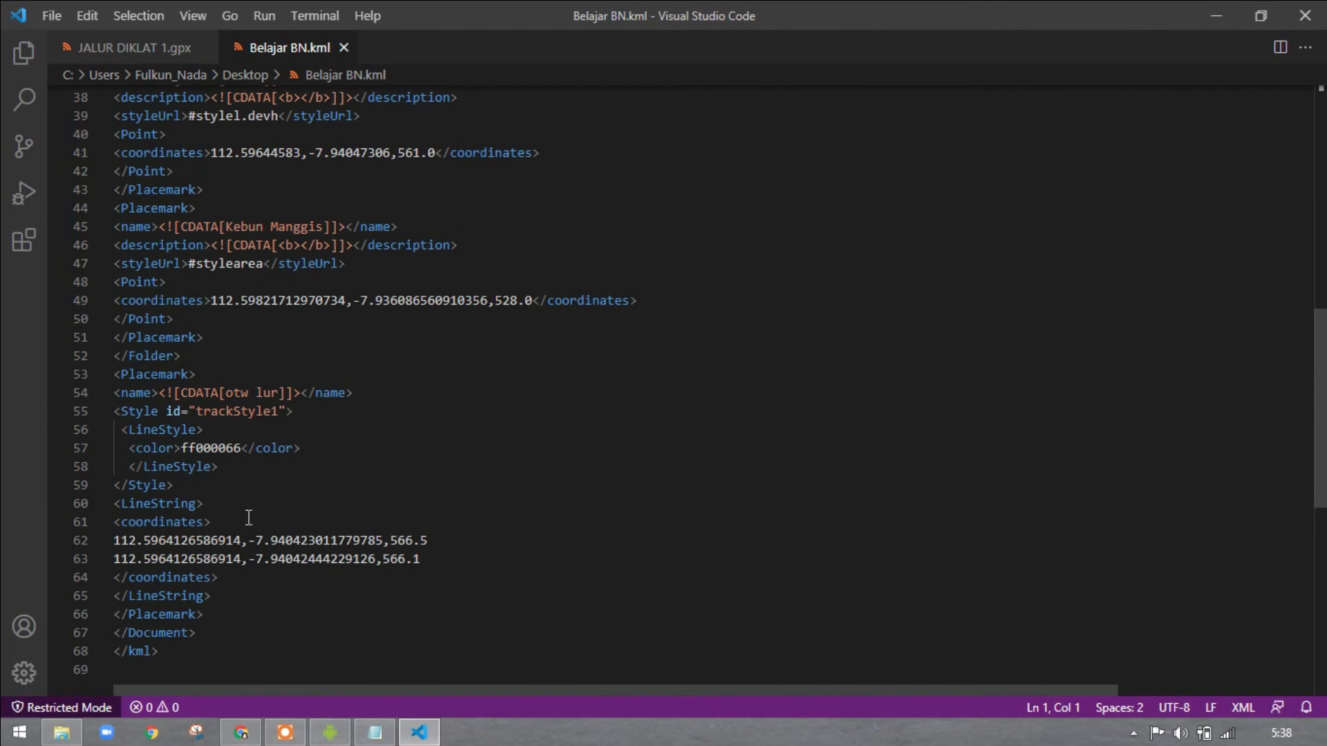
scroll(248, 520, "down", 3)
scroll(249, 519, "up", 3)
scroll(262, 504, "up", 12)
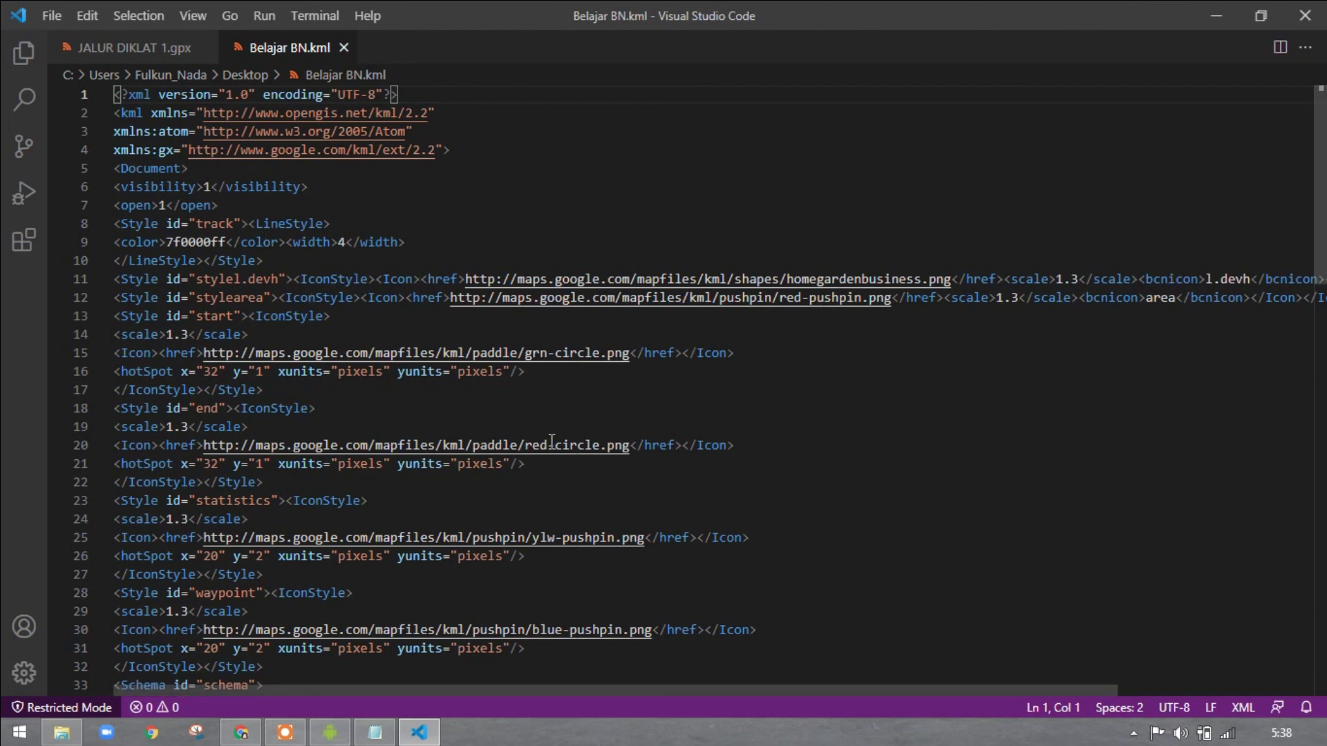
- Compare the opened JALUR DIKLAT 1.gpx source with the Belajar BN.kml source, ending on the KML file
left_click(135, 54)
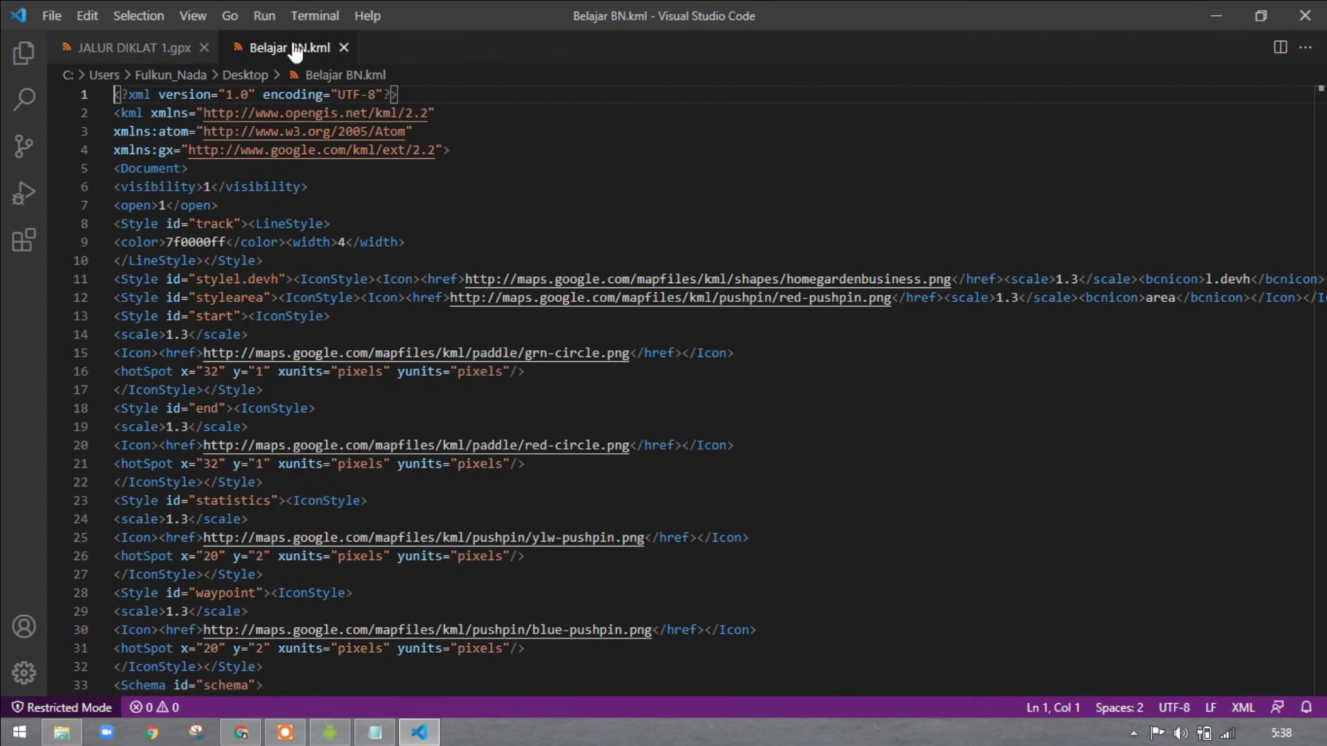
left_click(302, 61)
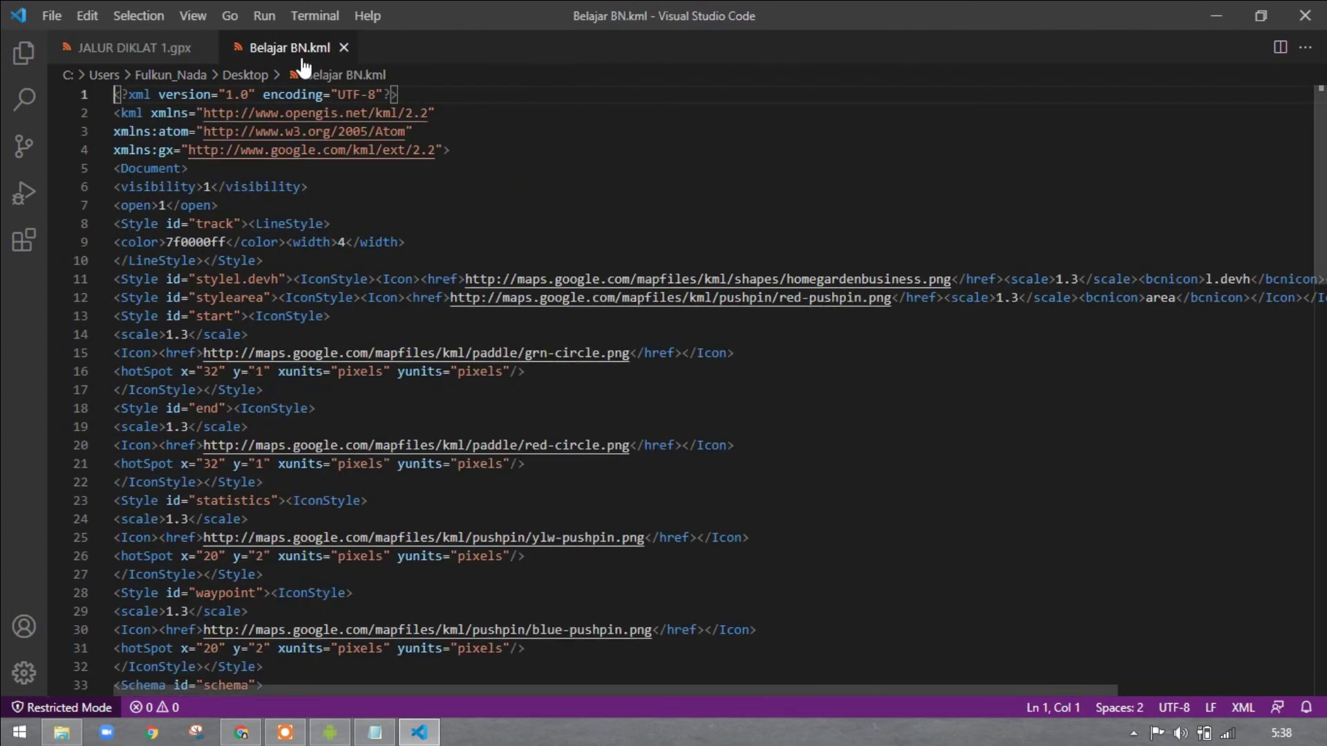
left_click(133, 55)
left_click(304, 52)
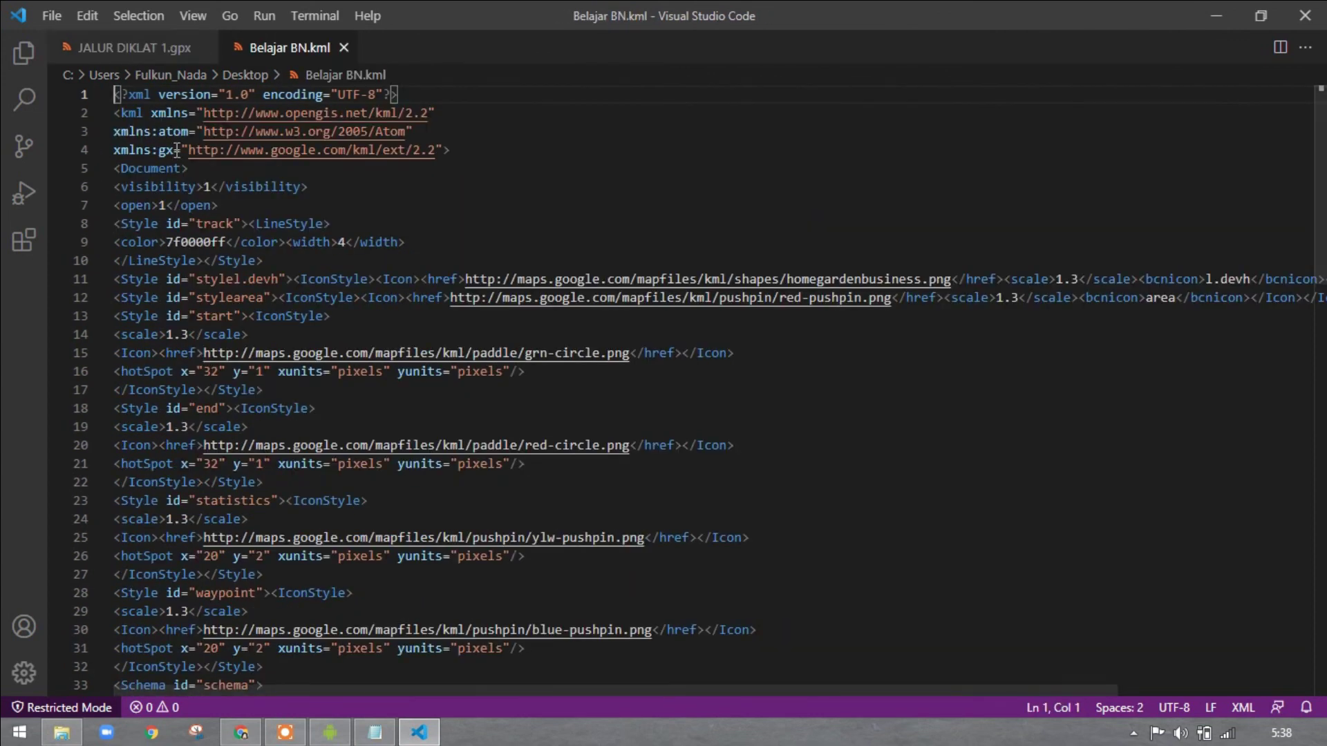
- Switch to the mirrored phone's BackCountry Navigator map, centre it on the current location and orient it north-up
left_click(331, 734)
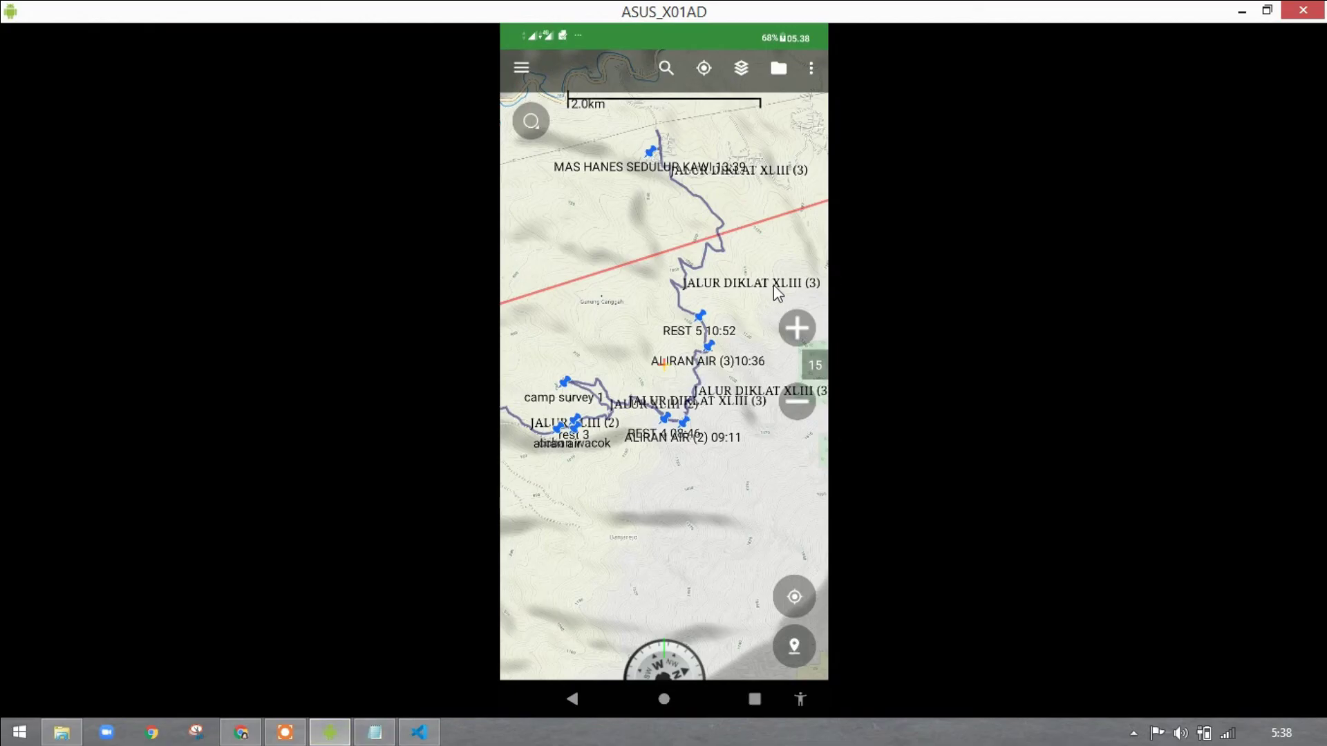
left_click(794, 597)
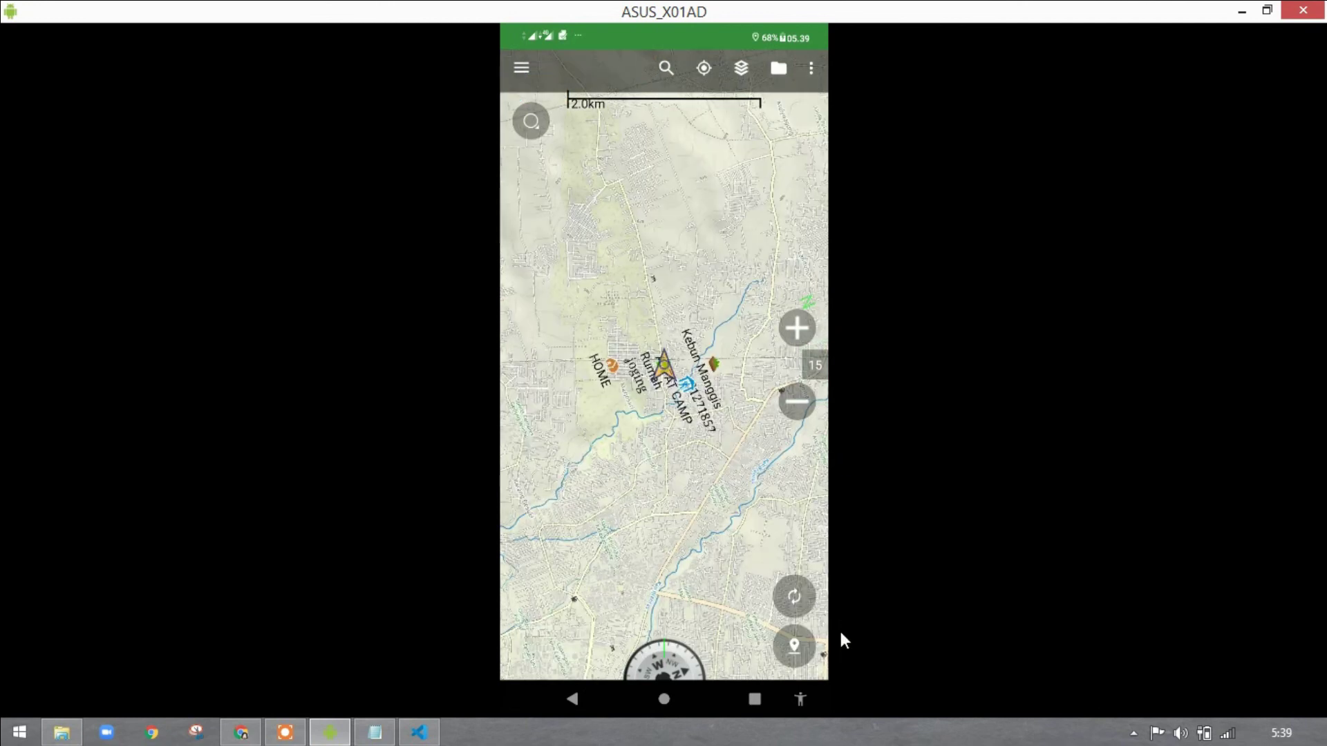
left_click(802, 596)
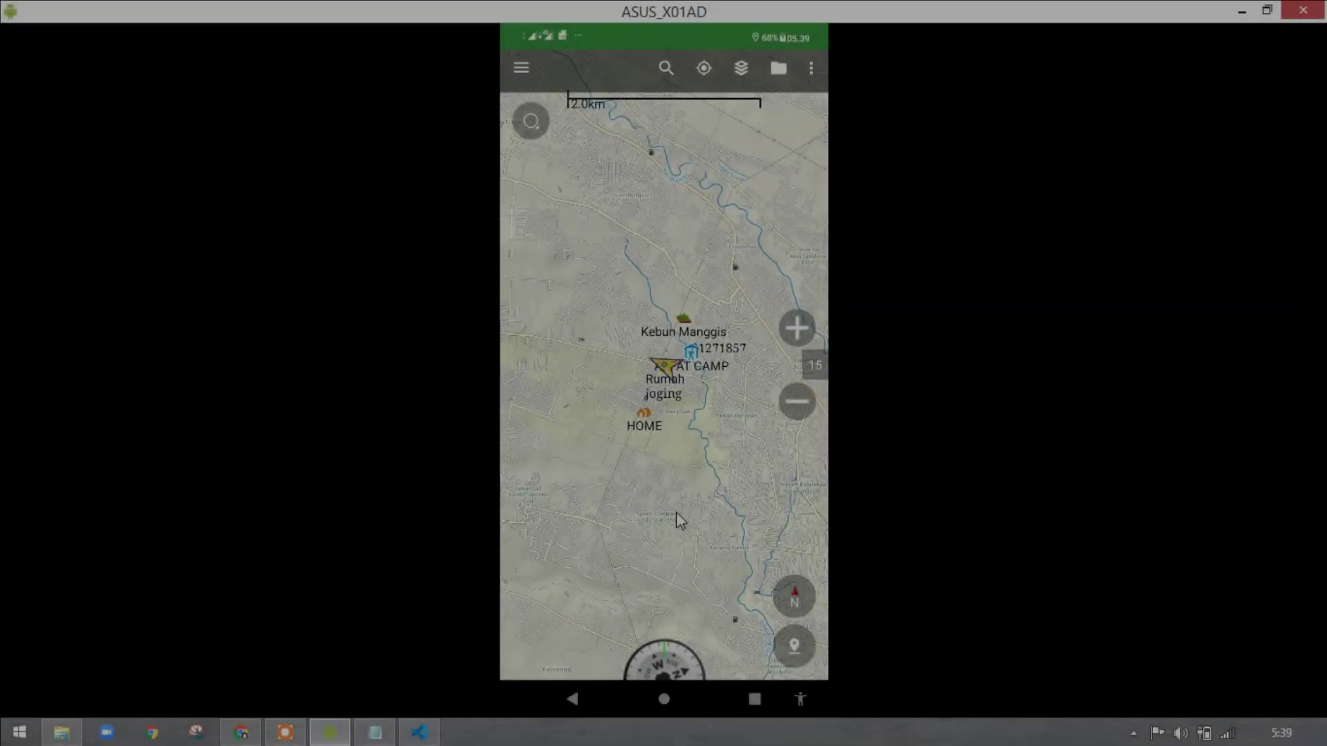